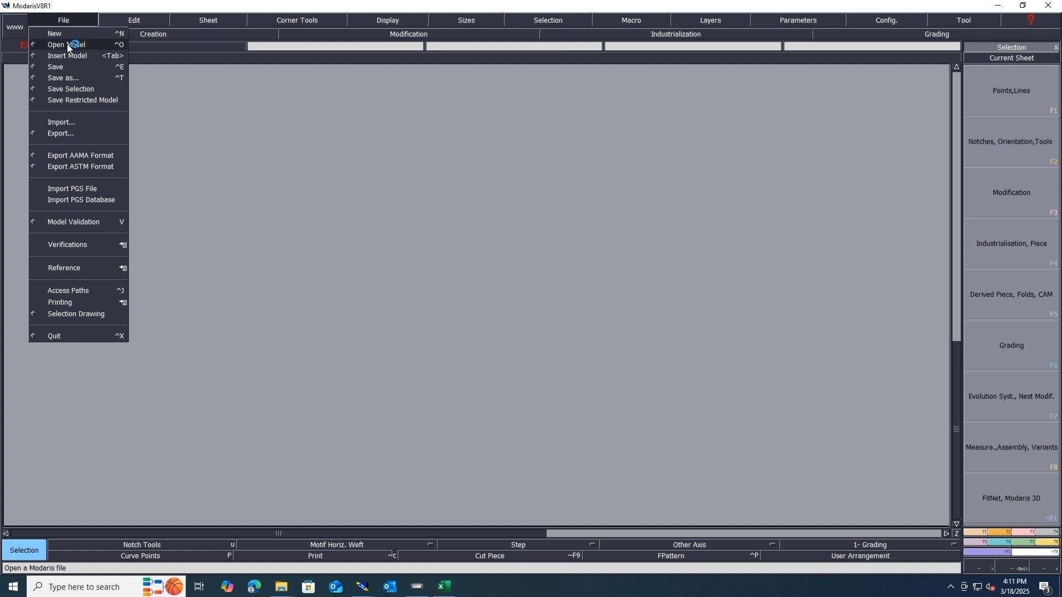
Open the MAXI DRESS Modaris model from the 2072974- LACE UP MAXI DRESS folder.
{"action": "left_click", "coordinate": [69, 45]}
{"action": "left_click", "coordinate": [136, 135]}
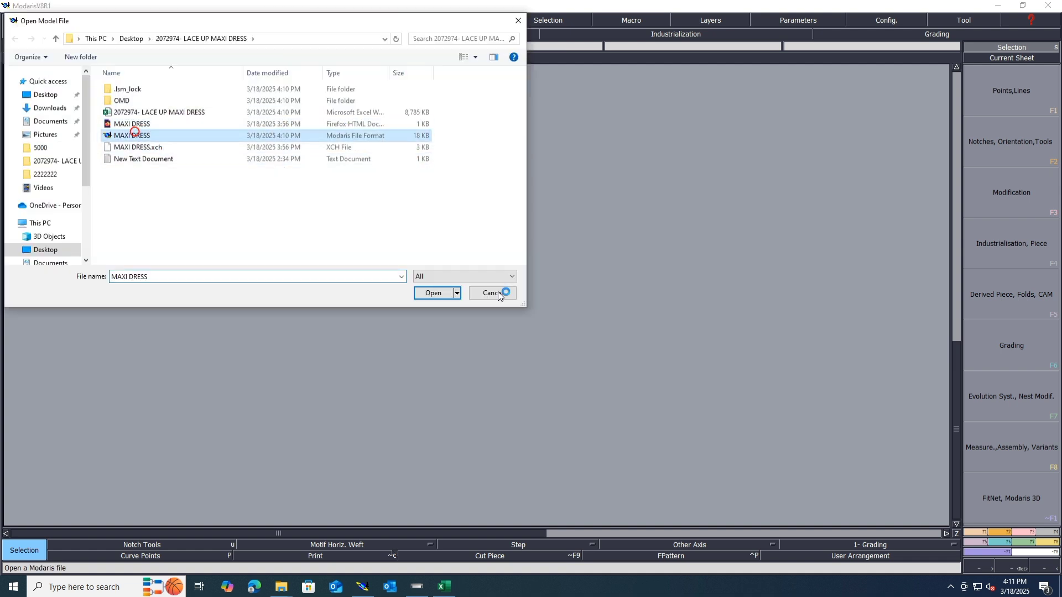
{"action": "left_click", "coordinate": [435, 293]}
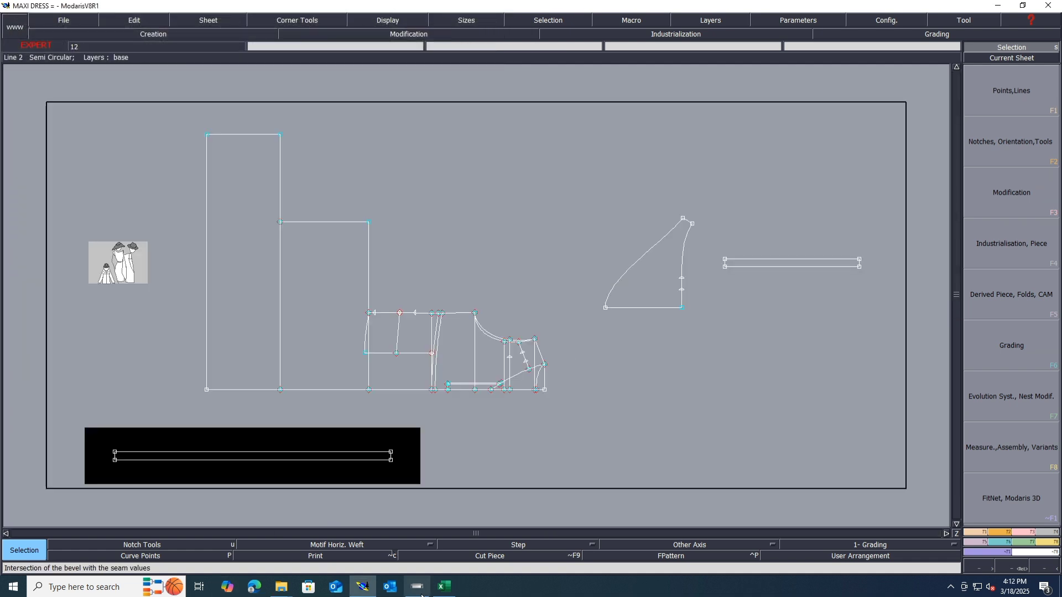
Switch to the Excel tech pack and review the tiers, tie and eyelet entries in the construction and trims details.
{"action": "left_click", "coordinate": [445, 587]}
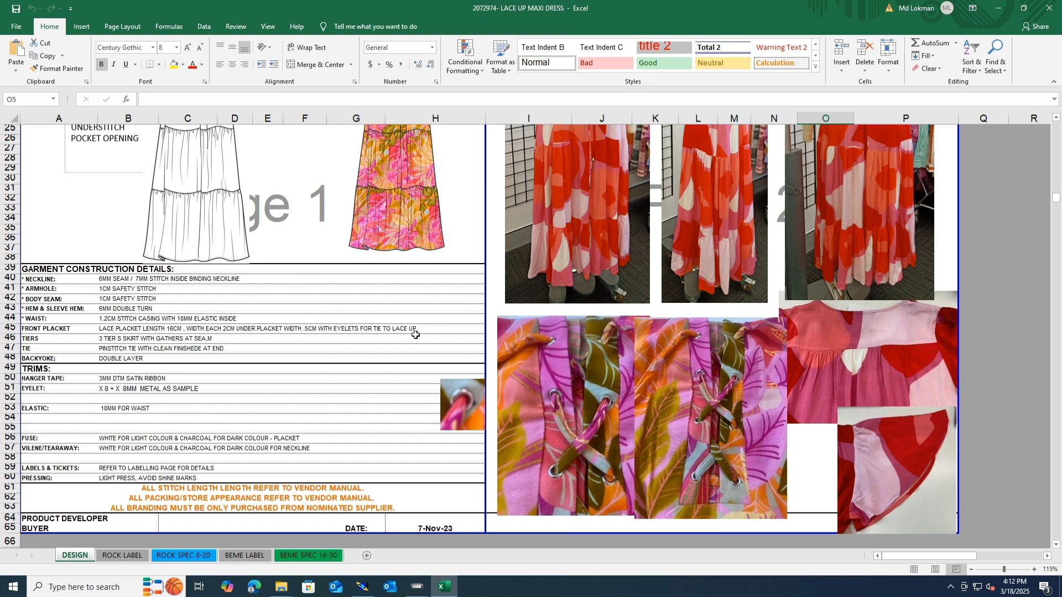
{"action": "left_click", "coordinate": [125, 342]}
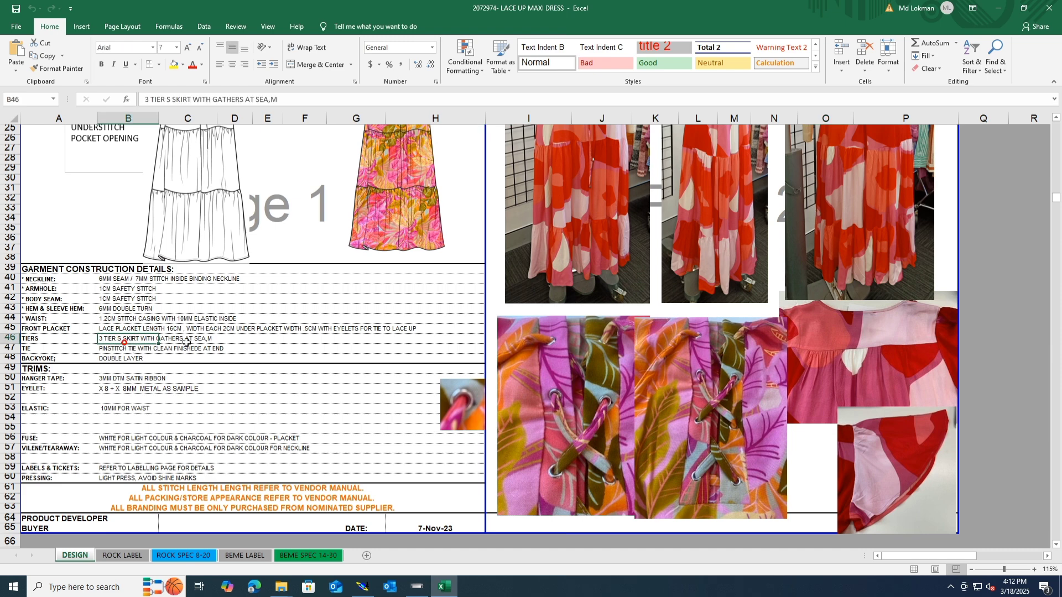
{"action": "left_click_drag", "start_coordinate": [210, 343], "coordinate": [235, 343]}
{"action": "left_click", "coordinate": [133, 348]}
{"action": "left_click", "coordinate": [202, 348]}
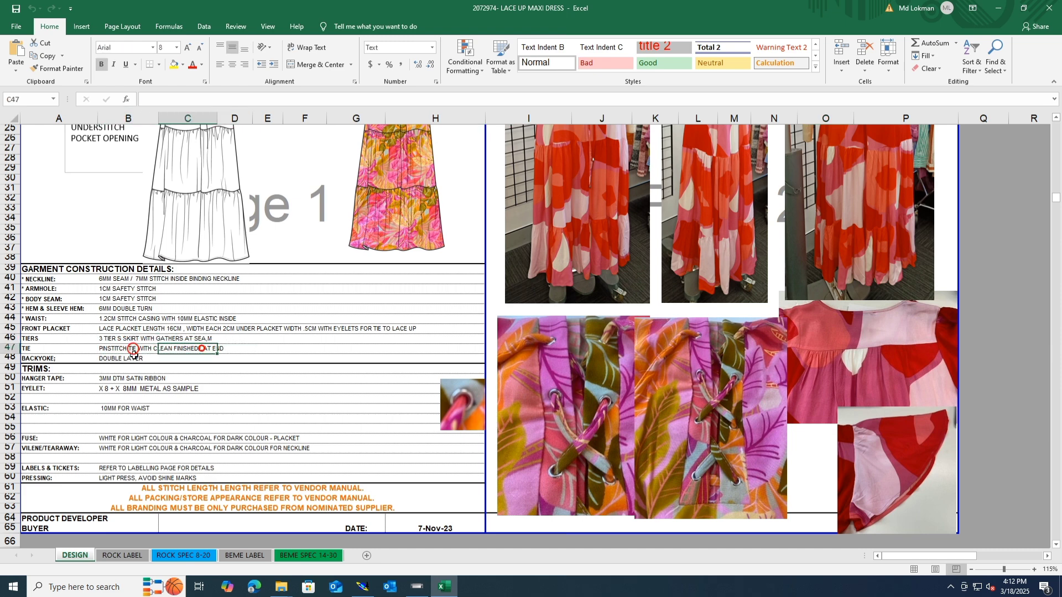
{"action": "left_click", "coordinate": [133, 353]}
{"action": "left_click", "coordinate": [141, 388]}
Look through the rest of the DESIGN sheet, including the reference lists, dress sketches and sample photos.
{"action": "scroll", "coordinate": [235, 423], "scroll_direction": "down", "scroll_amount": 2}
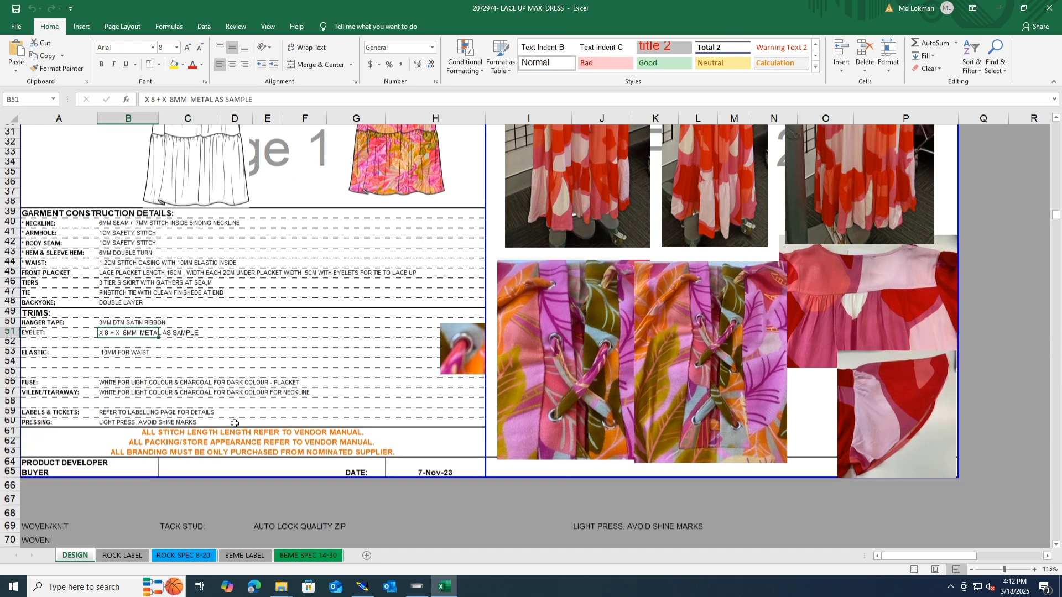
{"action": "scroll", "coordinate": [235, 423], "scroll_direction": "down", "scroll_amount": 11}
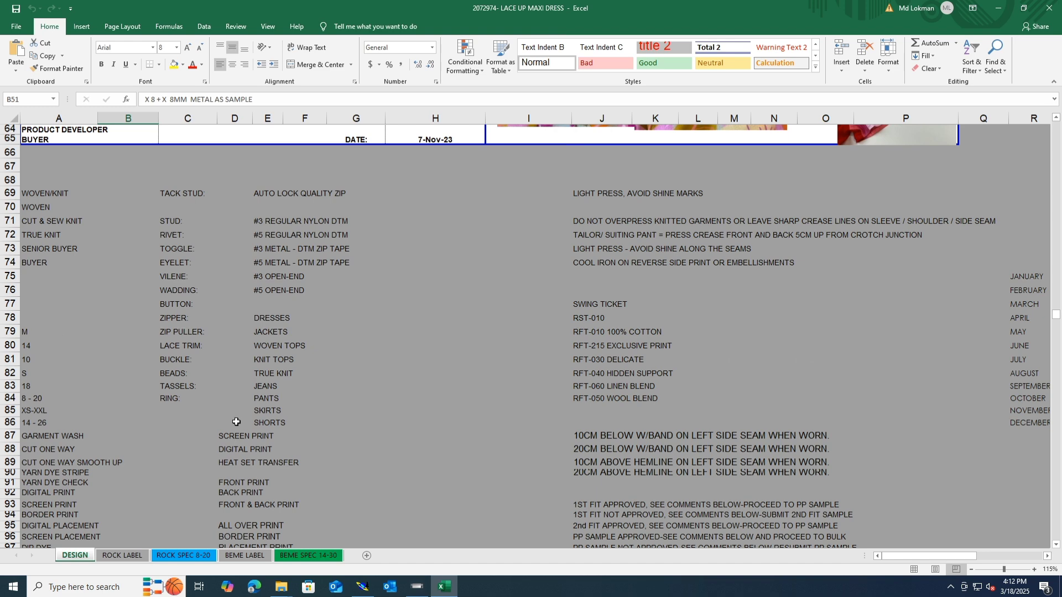
{"action": "scroll", "coordinate": [237, 420], "scroll_direction": "down", "scroll_amount": 7}
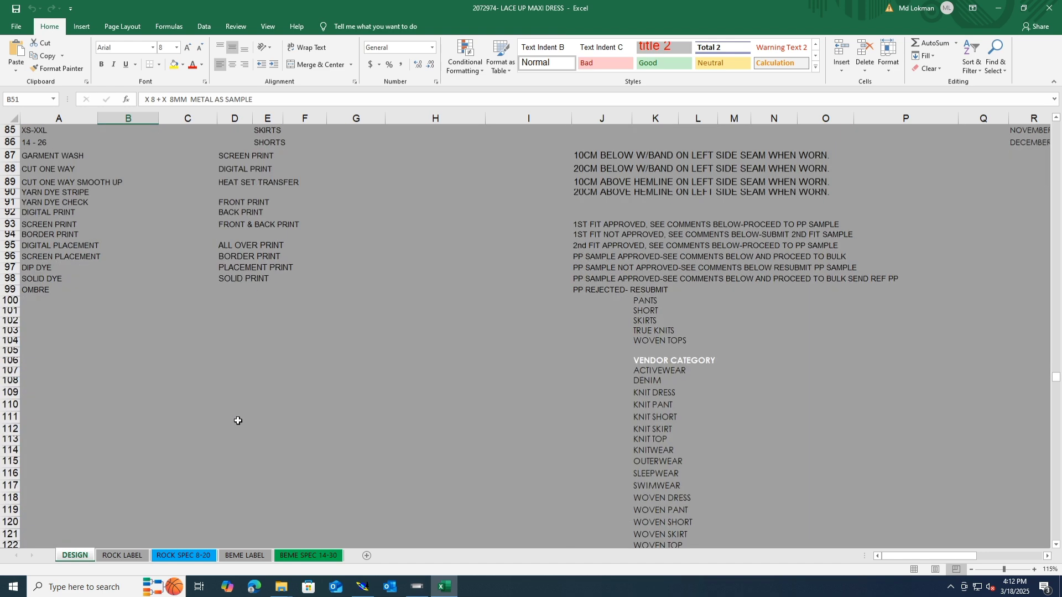
{"action": "scroll", "coordinate": [238, 420], "scroll_direction": "down", "scroll_amount": 19}
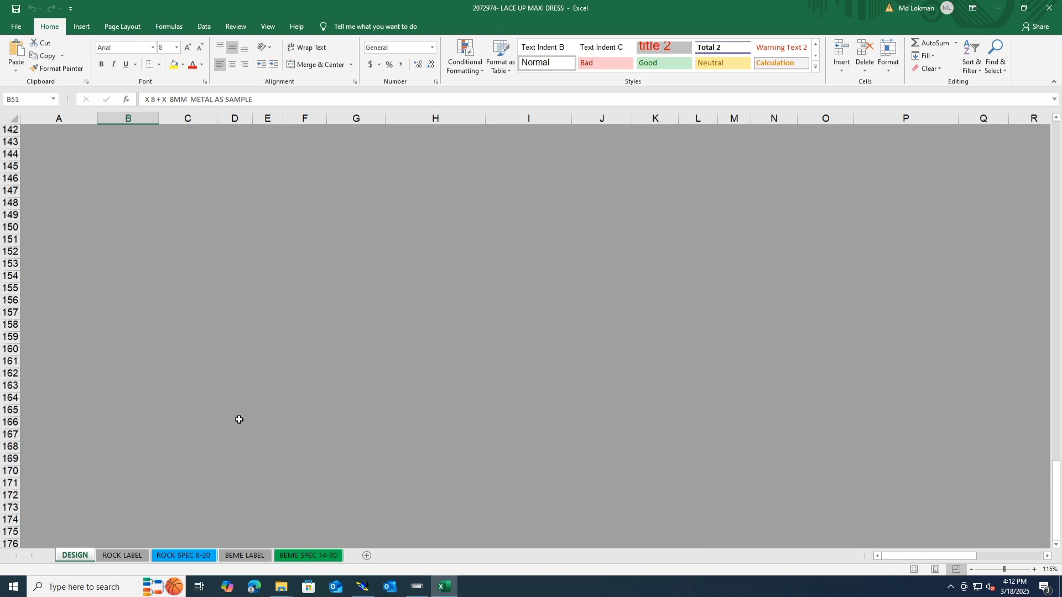
{"action": "scroll", "coordinate": [238, 419], "scroll_direction": "up", "scroll_amount": 20}
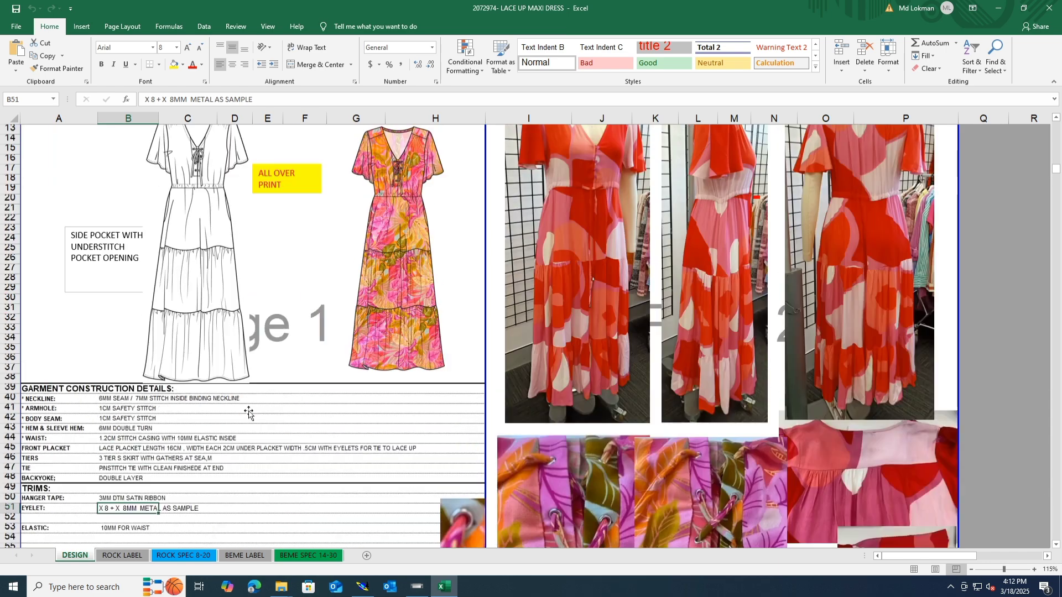
{"action": "scroll", "coordinate": [238, 412], "scroll_direction": "down", "scroll_amount": 4}
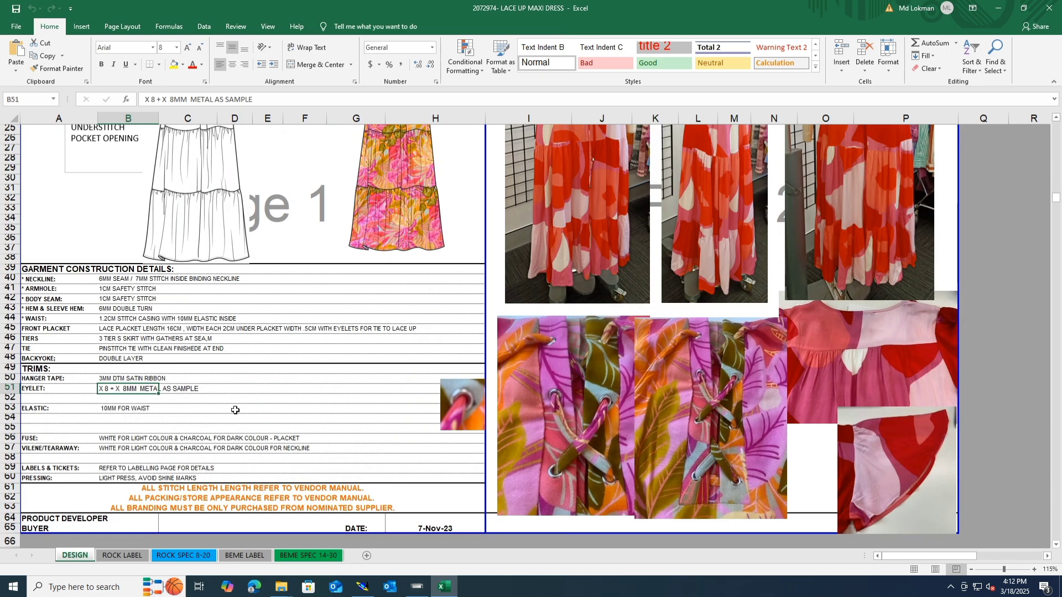
{"action": "scroll", "coordinate": [235, 410], "scroll_direction": "up", "scroll_amount": 7}
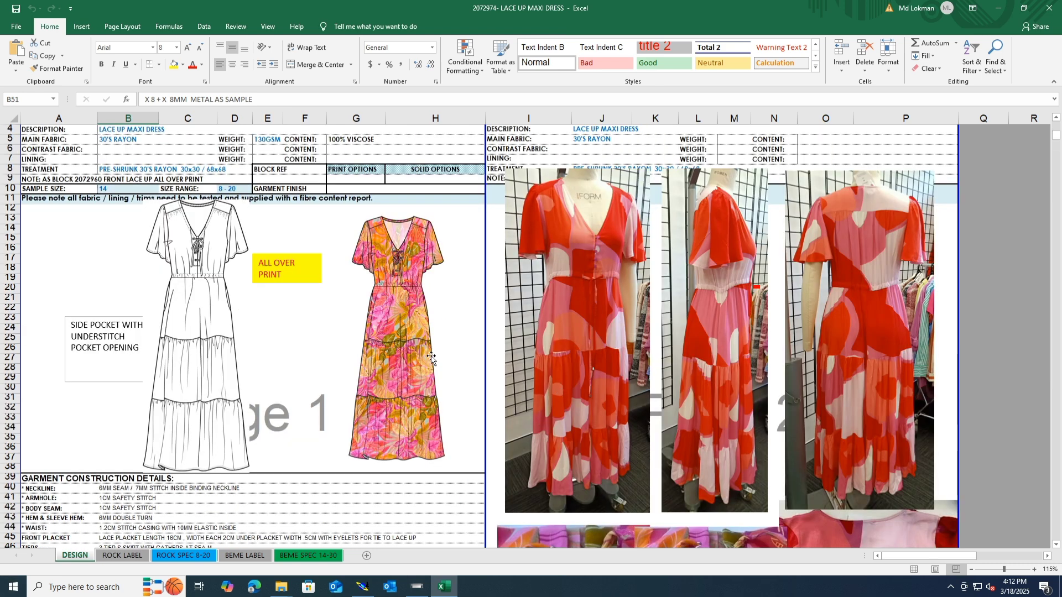
Switch to Modaris, save the MAXI DRESS model and display the size nest on all pattern sheets.
{"action": "left_click", "coordinate": [362, 587]}
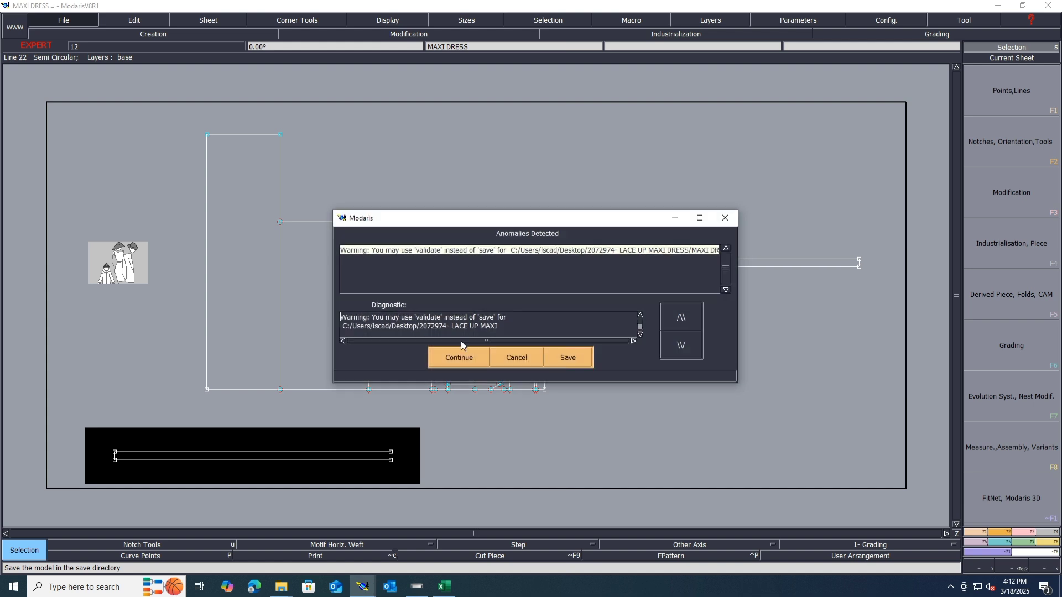
{"action": "left_click", "coordinate": [453, 355]}
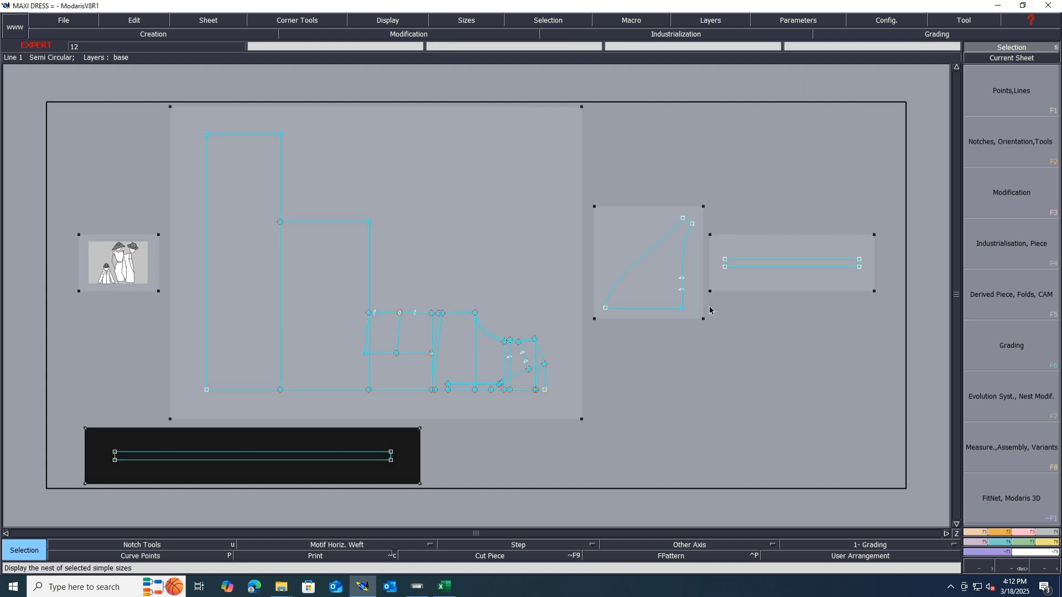
{"action": "left_click", "coordinate": [739, 393]}
Switch to Excel and fill the ACROSS SHOULDER - SEAM TO SEAM row of the ROCK SPEC 8-20 sheet with orange.
{"action": "left_click", "coordinate": [444, 586]}
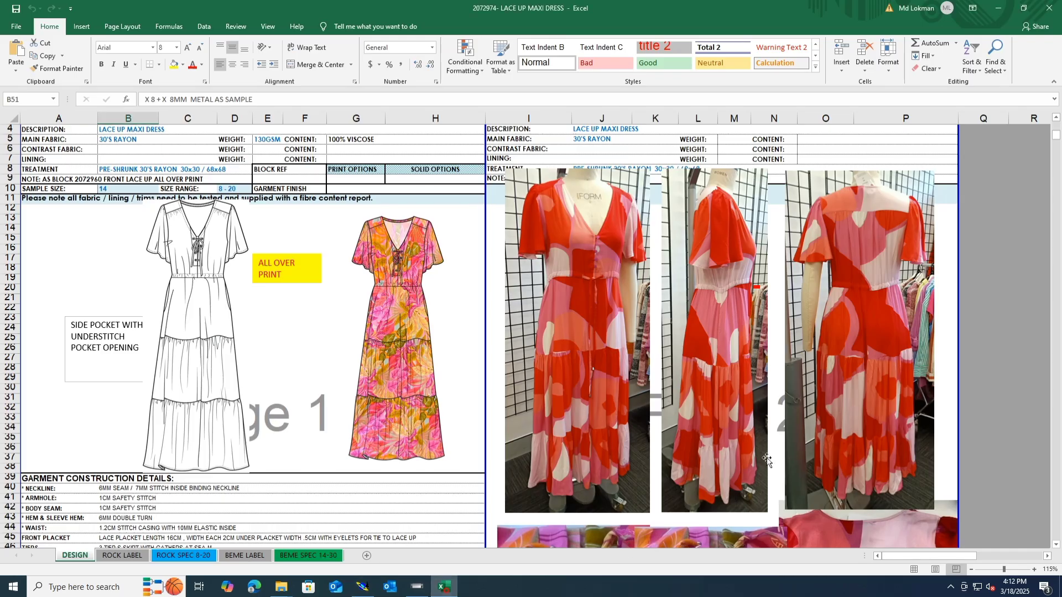
{"action": "left_click", "coordinate": [183, 555]}
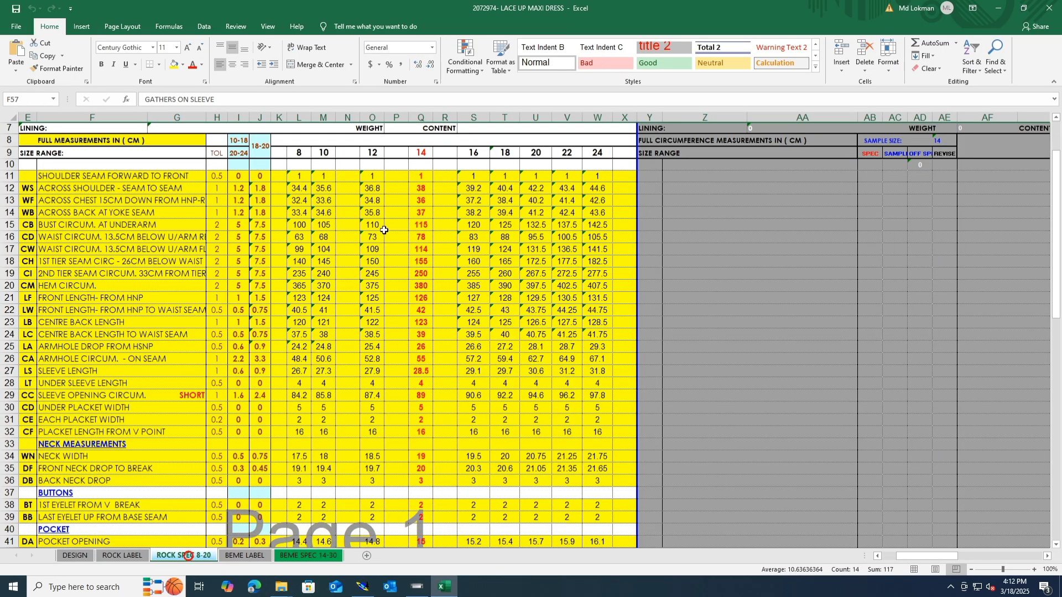
{"action": "scroll", "coordinate": [33, 235], "scroll_direction": "up", "scroll_amount": 3}
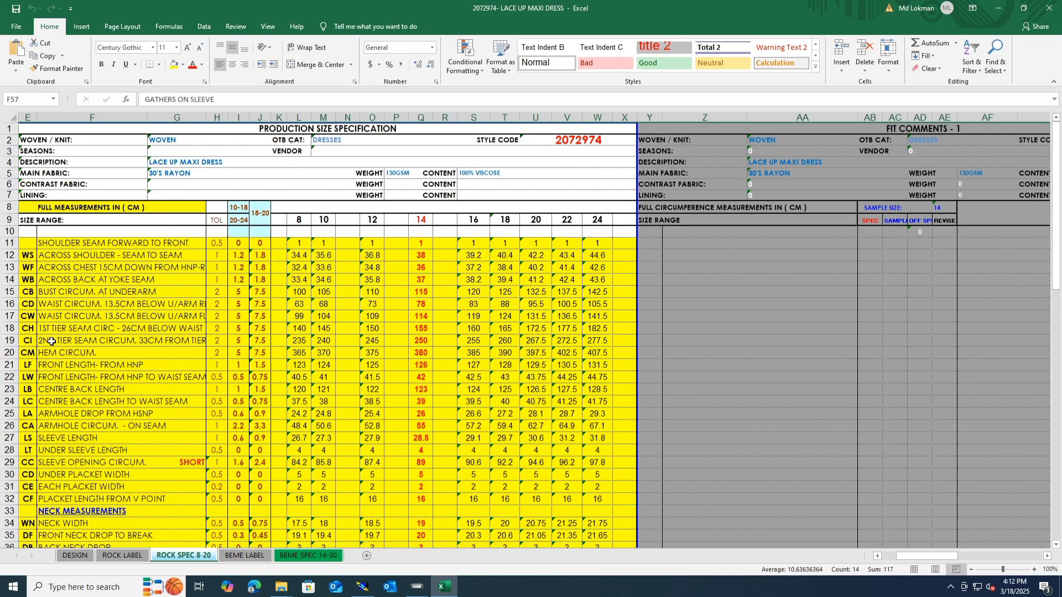
{"action": "left_click", "coordinate": [10, 255]}
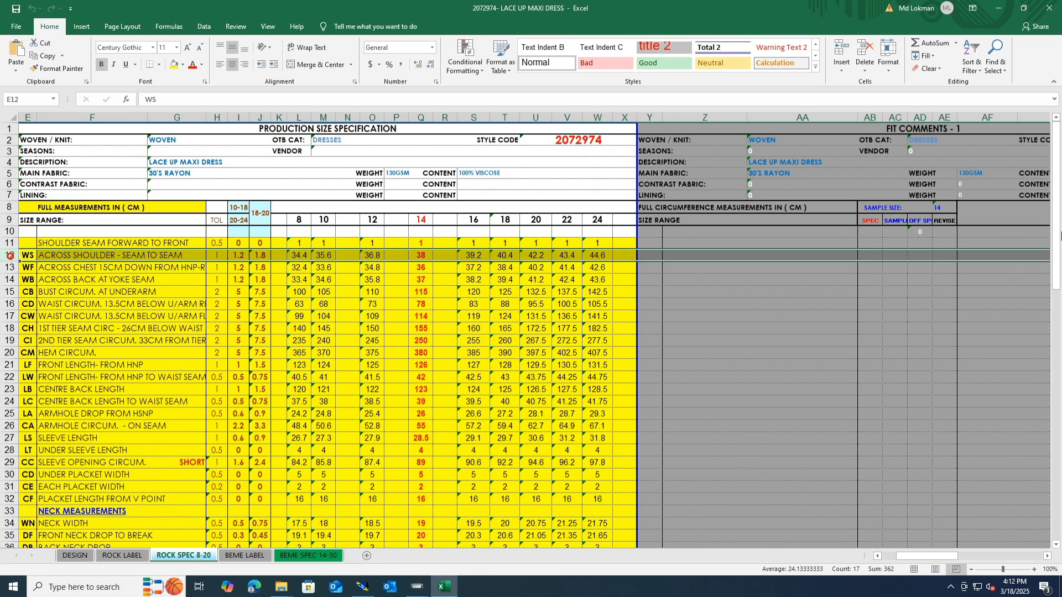
{"action": "left_click", "coordinate": [182, 64]}
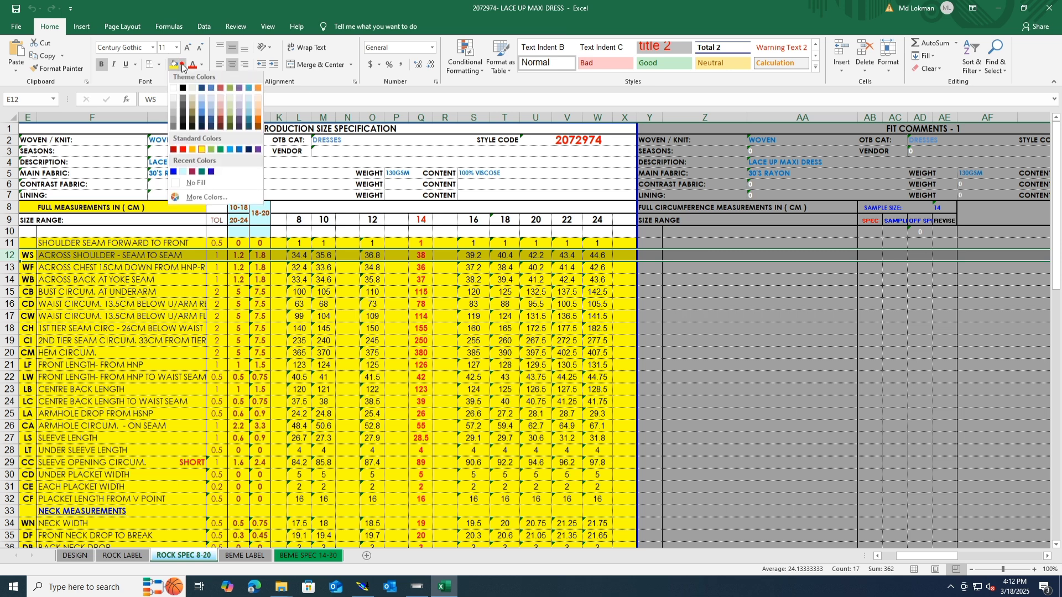
{"action": "left_click", "coordinate": [258, 90]}
{"action": "left_click_drag", "start_coordinate": [396, 426], "coordinate": [396, 414]}
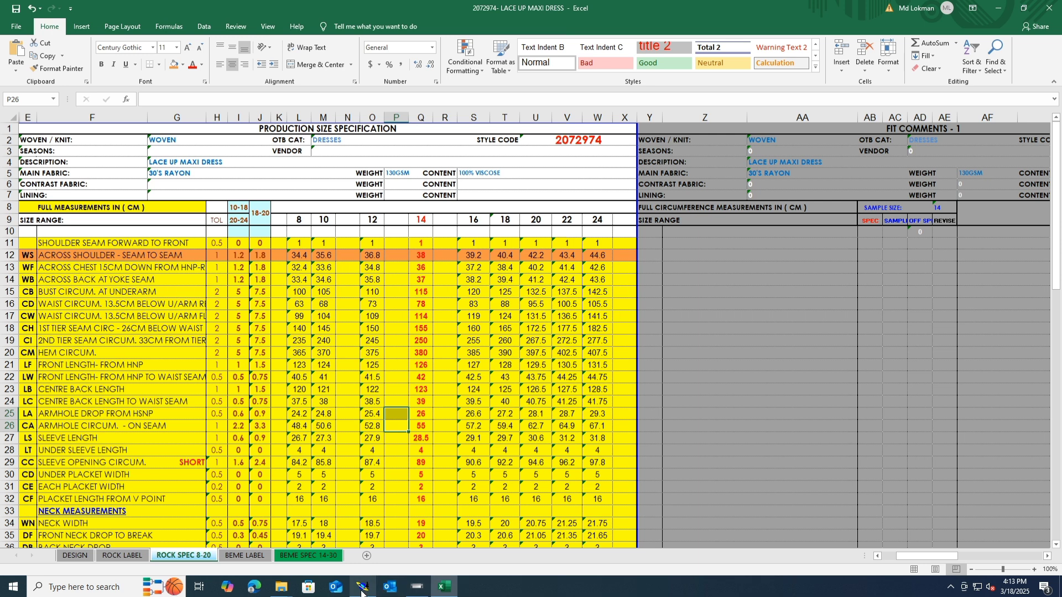
Switch to Modaris and use grading Control on the outer shoulder point to set ddy to 0.6 between sizes 8 and 14.
{"action": "mouse_move", "coordinate": [363, 591]}
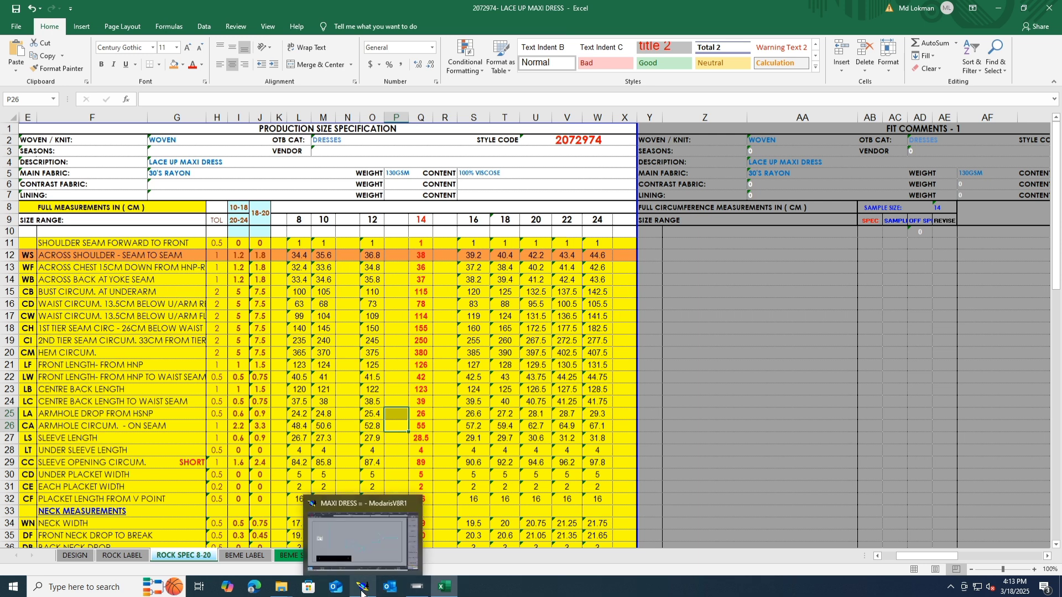
{"action": "left_click", "coordinate": [362, 591]}
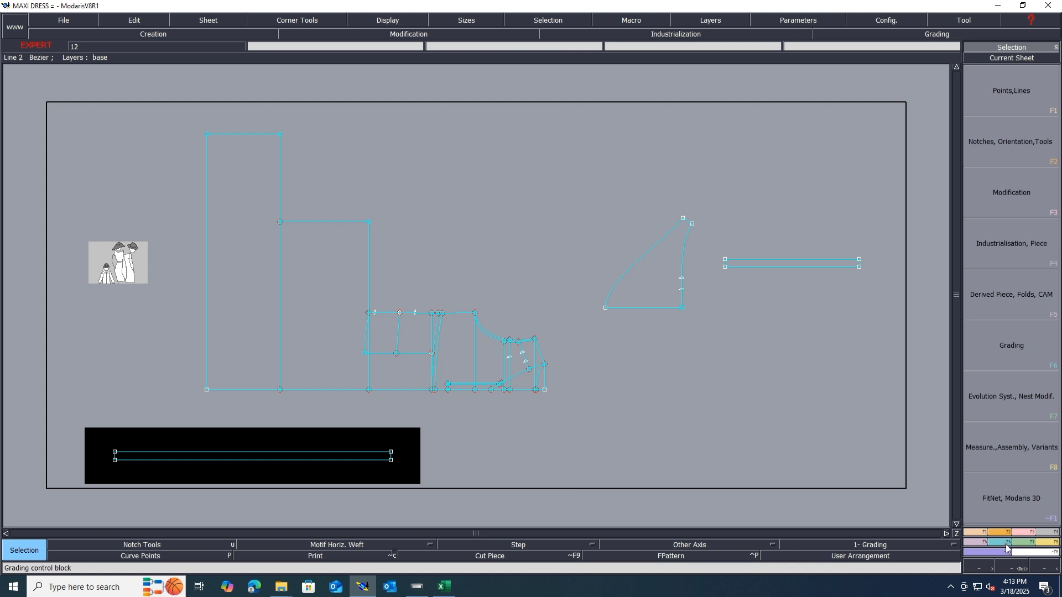
{"action": "left_click", "coordinate": [1011, 345]}
{"action": "left_click", "coordinate": [1029, 89]}
{"action": "scroll", "coordinate": [632, 351], "scroll_direction": "up", "scroll_amount": 4}
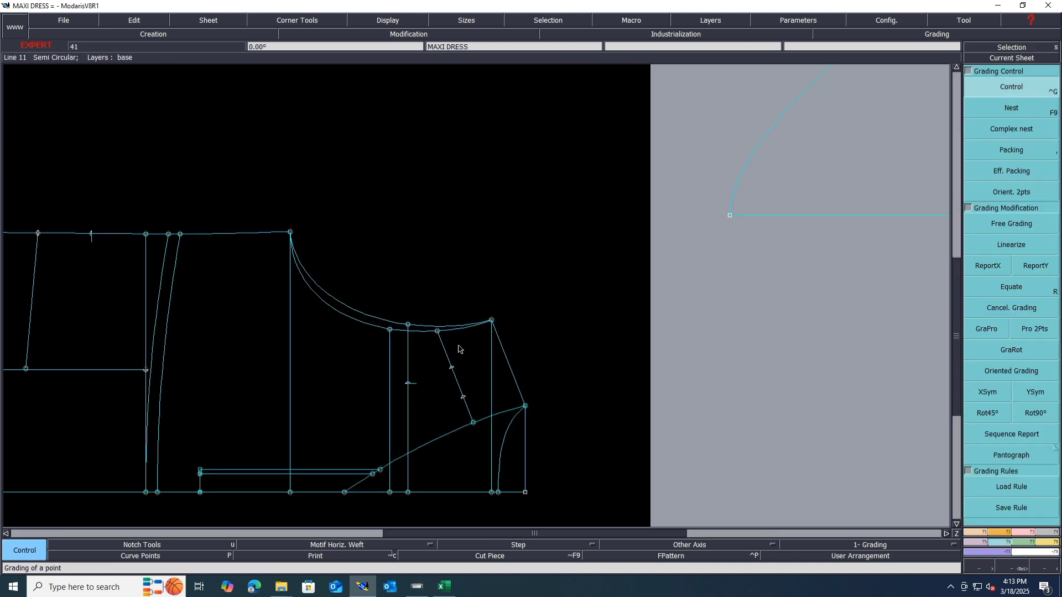
{"action": "scroll", "coordinate": [458, 350], "scroll_direction": "up", "scroll_amount": 2}
{"action": "left_click", "coordinate": [541, 475]}
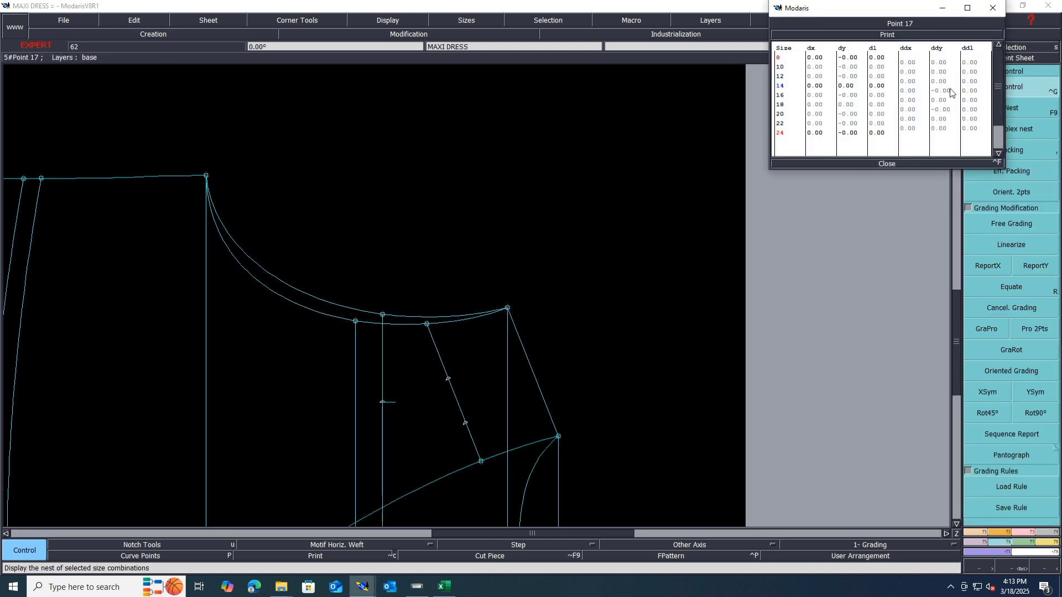
{"action": "left_click_drag", "start_coordinate": [943, 62], "coordinate": [945, 83]}
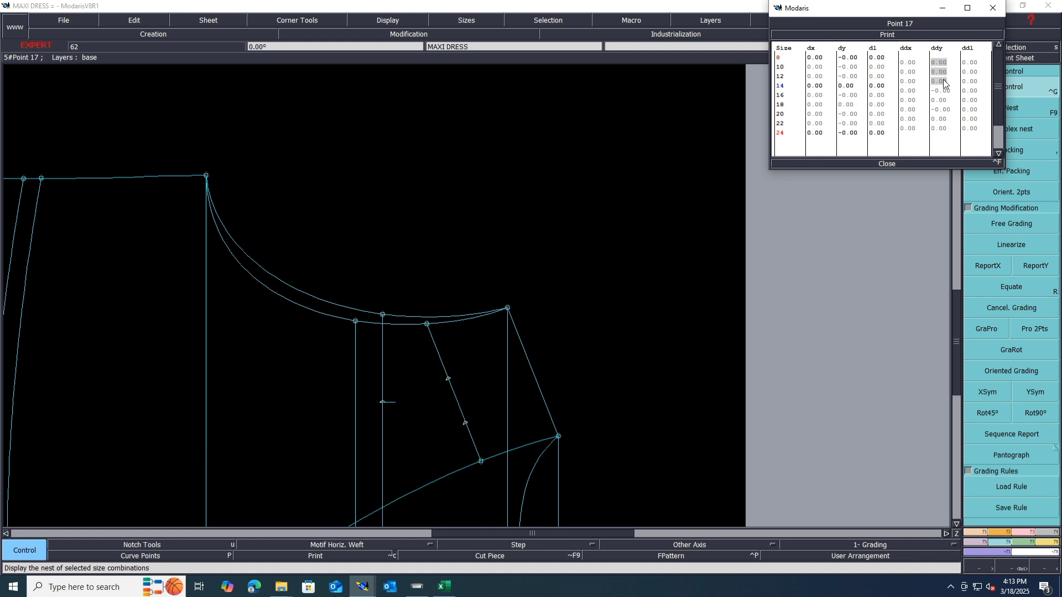
{"action": "key", "text": "Down"}
{"action": "type", "text": "0.6"}
{"action": "key", "text": "Return"}
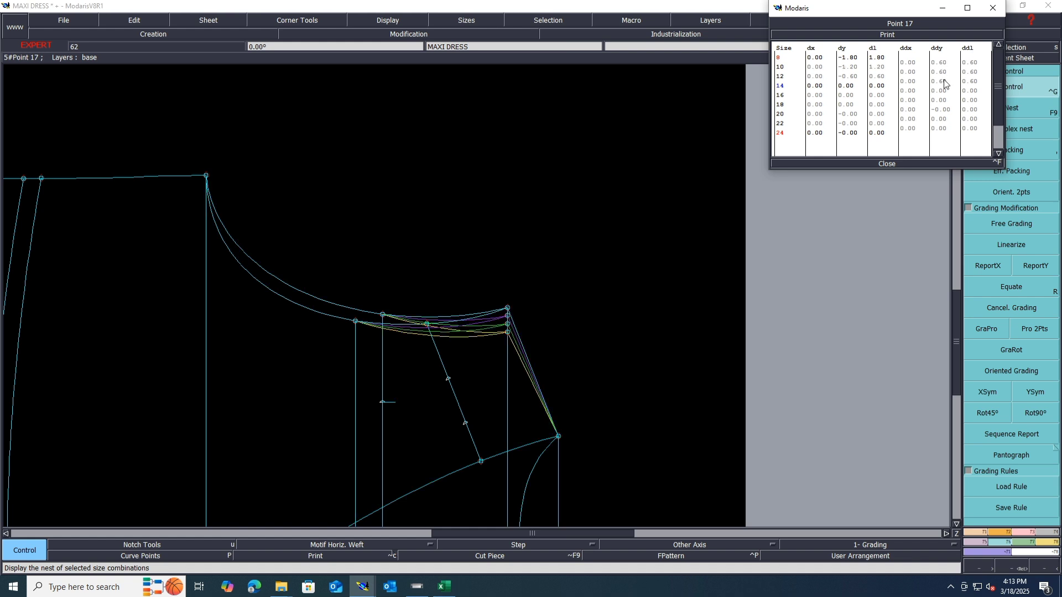
Set the shoulder point's ddy to 0.6 between sizes 14 and 18 and to 0.9 between sizes 18 and 24.
{"action": "left_click", "coordinate": [941, 90]}
{"action": "left_click", "coordinate": [940, 101], "text": "shift"}
{"action": "type", "text": "0.6"}
{"action": "key", "text": "Return"}
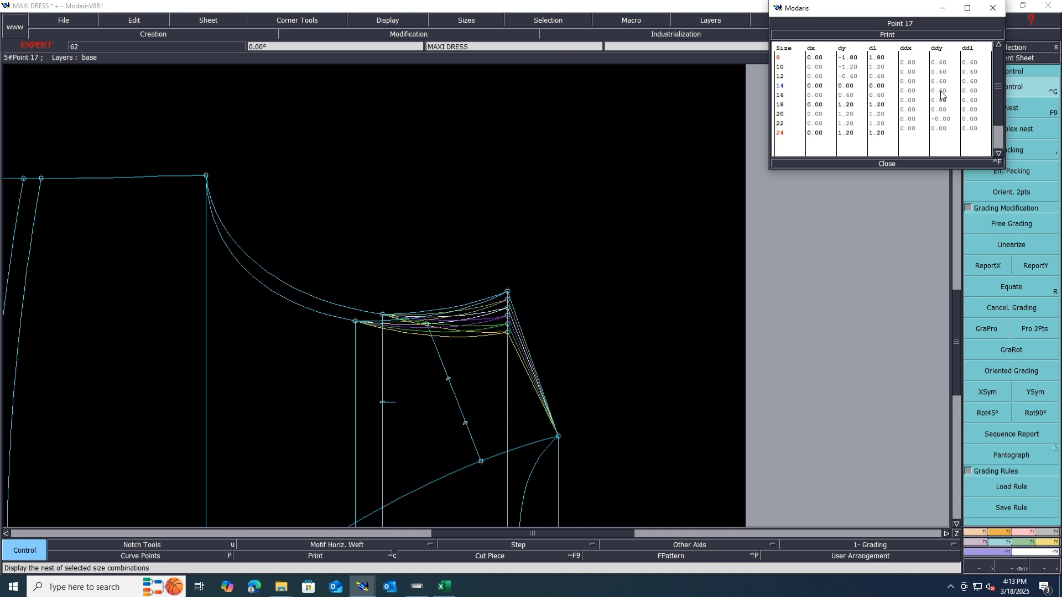
{"action": "left_click_drag", "start_coordinate": [943, 114], "coordinate": [943, 128]}
{"action": "type", "text": ".9"}
{"action": "key", "text": "Return"}
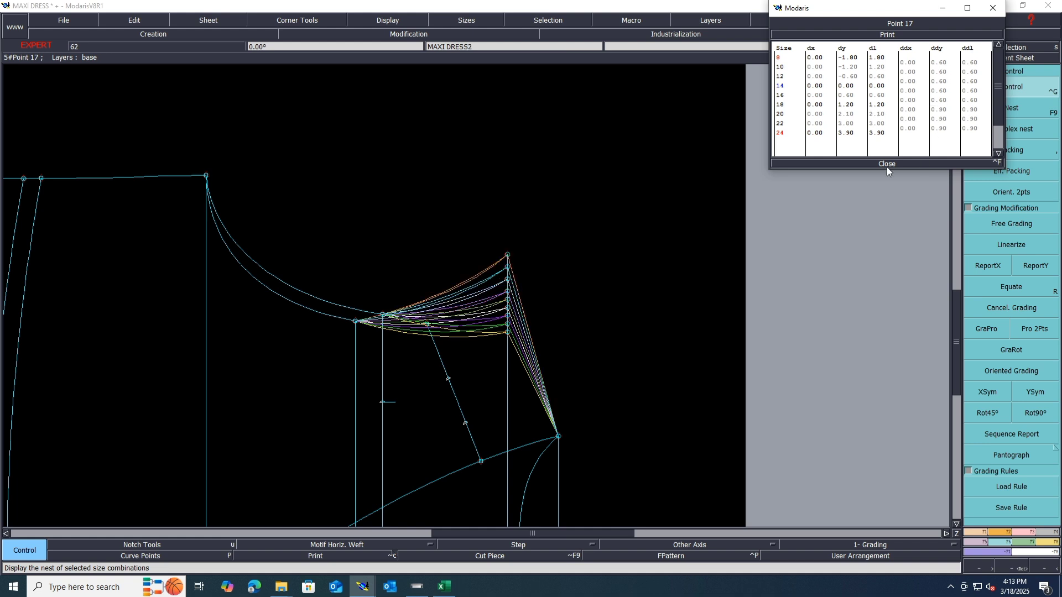
{"action": "left_click", "coordinate": [886, 164]}
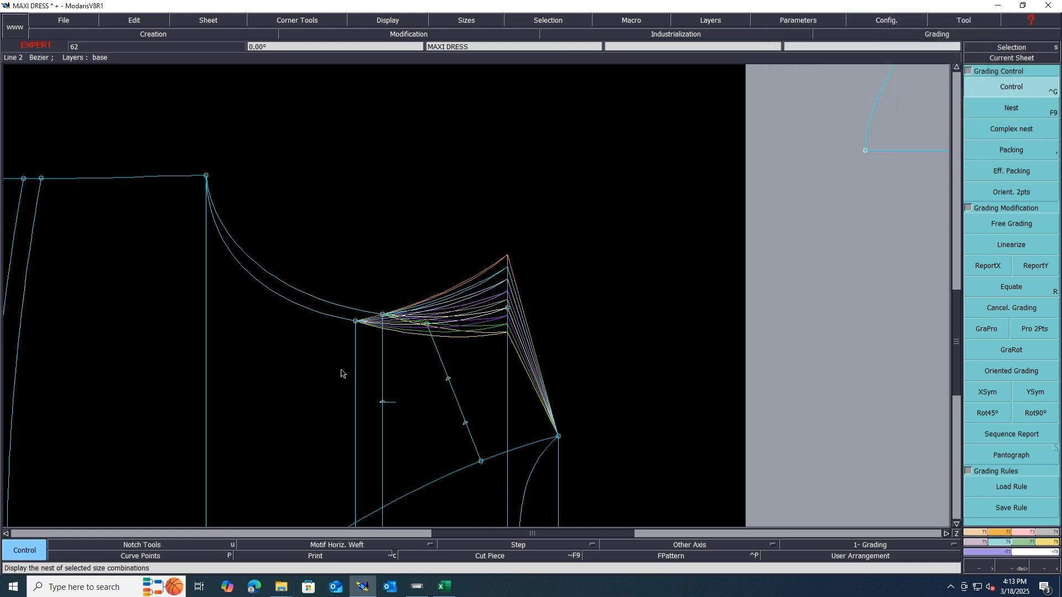
Switch to Excel and fill the ACROSS CHEST 15CM DOWN FROM HNP row with the same orange.
{"action": "left_click", "coordinate": [443, 586]}
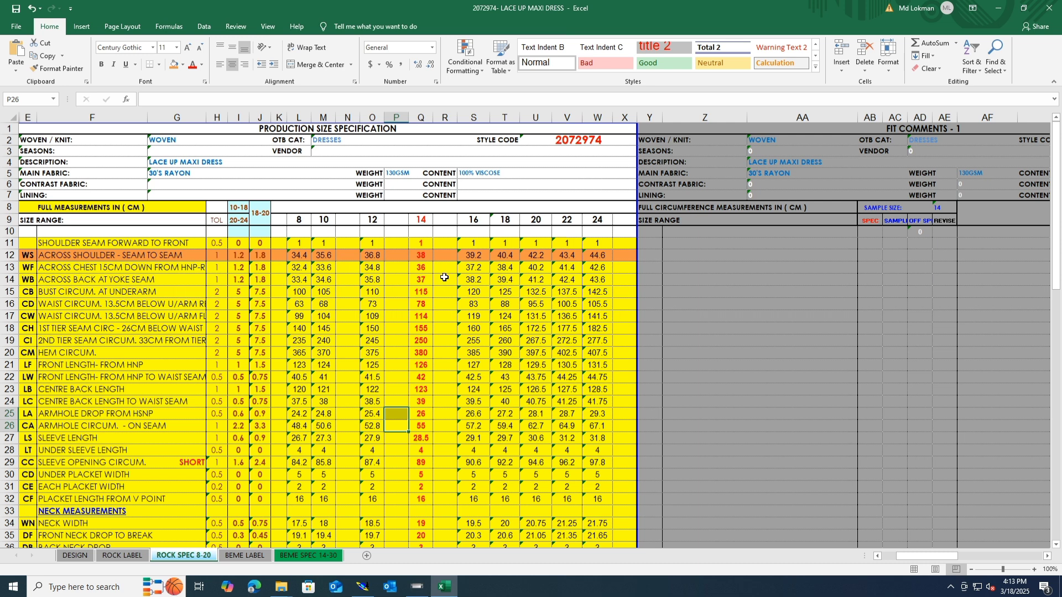
{"action": "left_click", "coordinate": [11, 267]}
{"action": "left_click", "coordinate": [173, 65]}
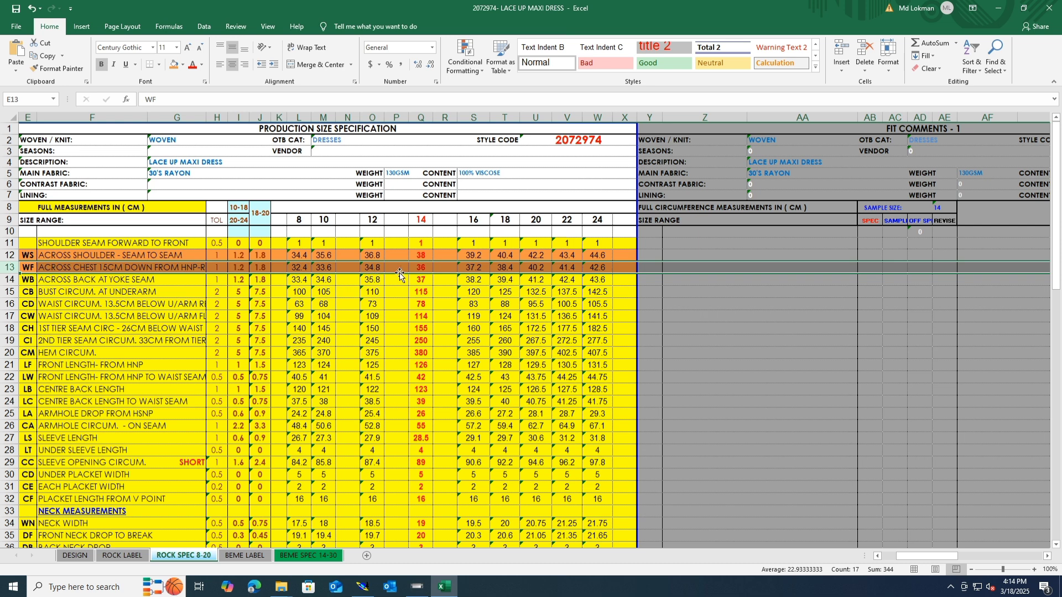
{"action": "left_click", "coordinate": [443, 269]}
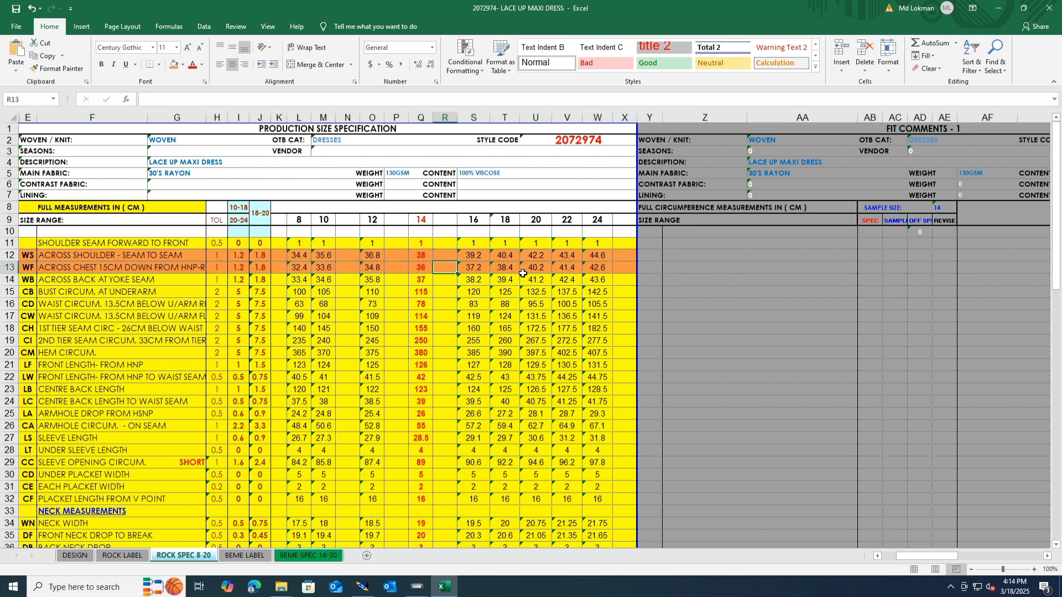
Switch to Modaris and use ReportY to copy the shoulder point's Y grading to the across-chest point on the armhole curve.
{"action": "left_click", "coordinate": [365, 591]}
{"action": "left_click", "coordinate": [1039, 269]}
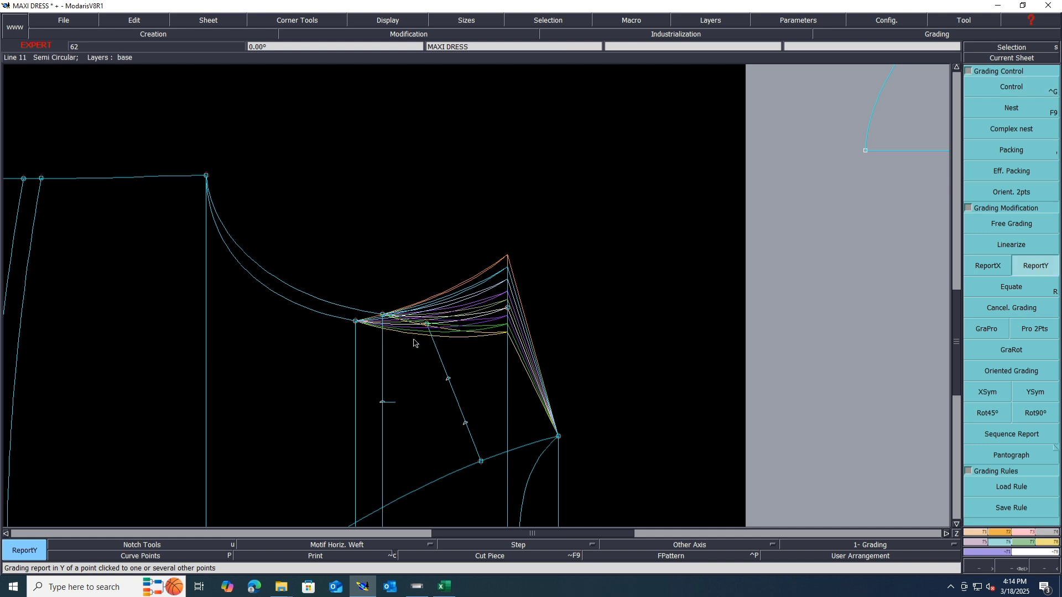
{"action": "left_click_drag", "start_coordinate": [400, 287], "coordinate": [369, 368]}
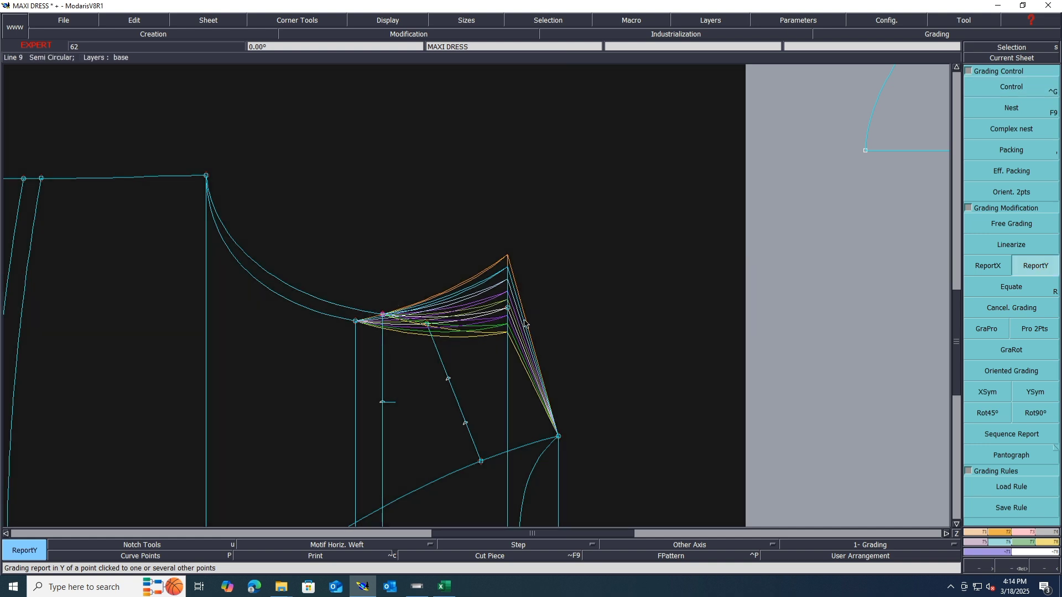
{"action": "left_click", "coordinate": [386, 315]}
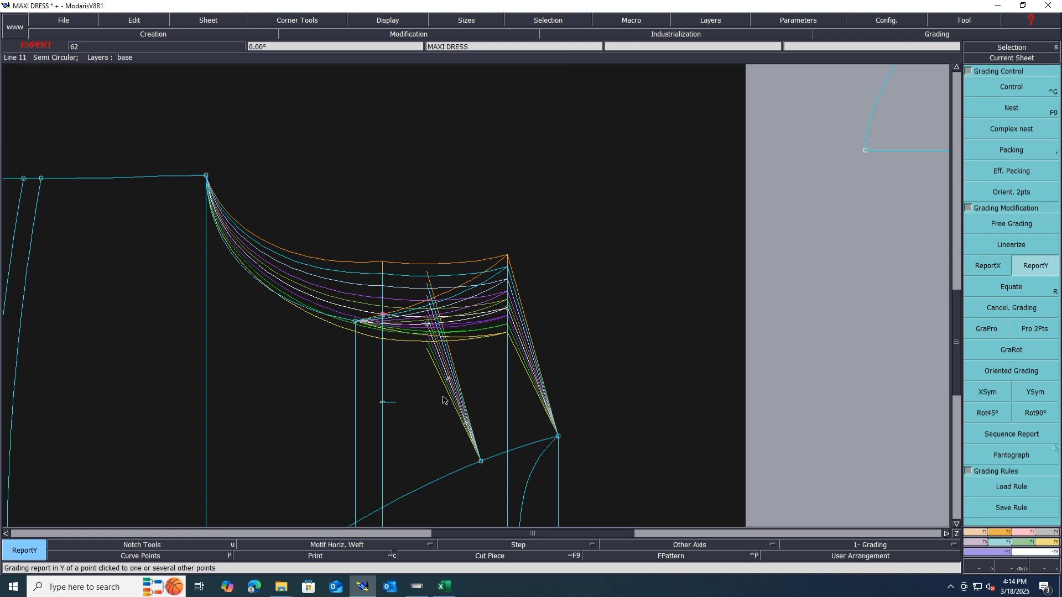
Use the Notch tool on the two marks of the slanted line between the armhole and the neckline curve.
{"action": "scroll", "coordinate": [465, 392], "scroll_direction": "up", "scroll_amount": 5}
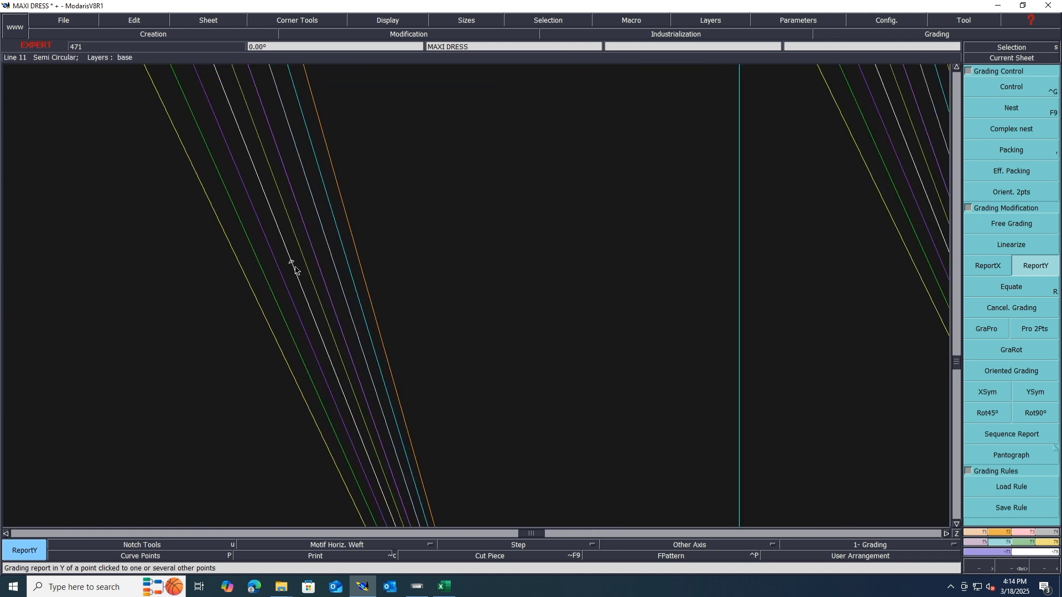
{"action": "key", "text": "u"}
{"action": "scroll", "coordinate": [420, 227], "scroll_direction": "down", "scroll_amount": 2}
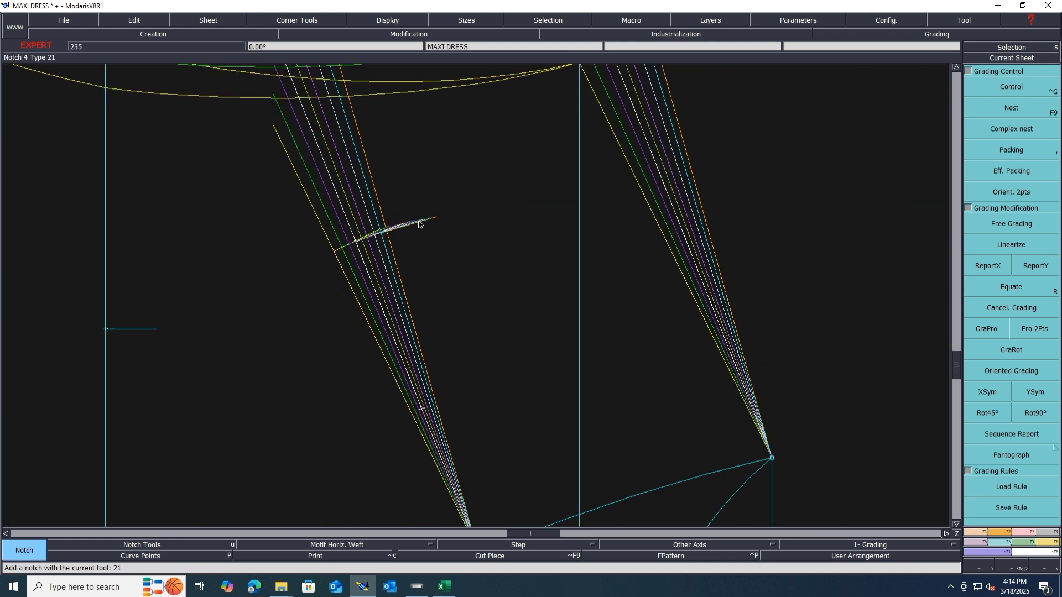
{"action": "left_click", "coordinate": [421, 412]}
{"action": "scroll", "coordinate": [549, 334], "scroll_direction": "down", "scroll_amount": 3}
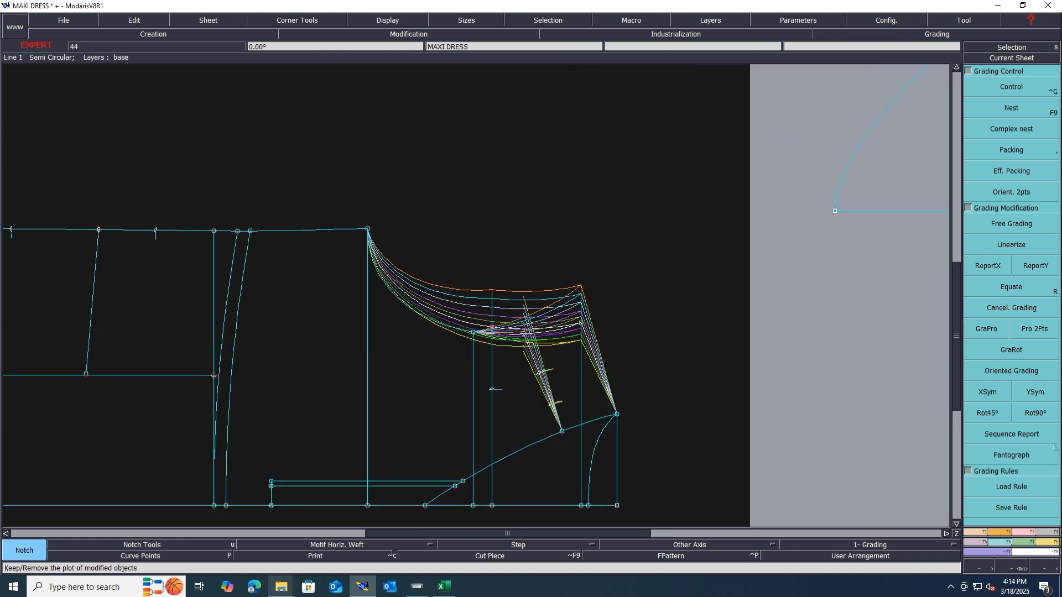
Switch to Excel and fill the ACROSS BACK AT YOKE SEAM row with the same orange.
{"action": "left_click", "coordinate": [445, 587]}
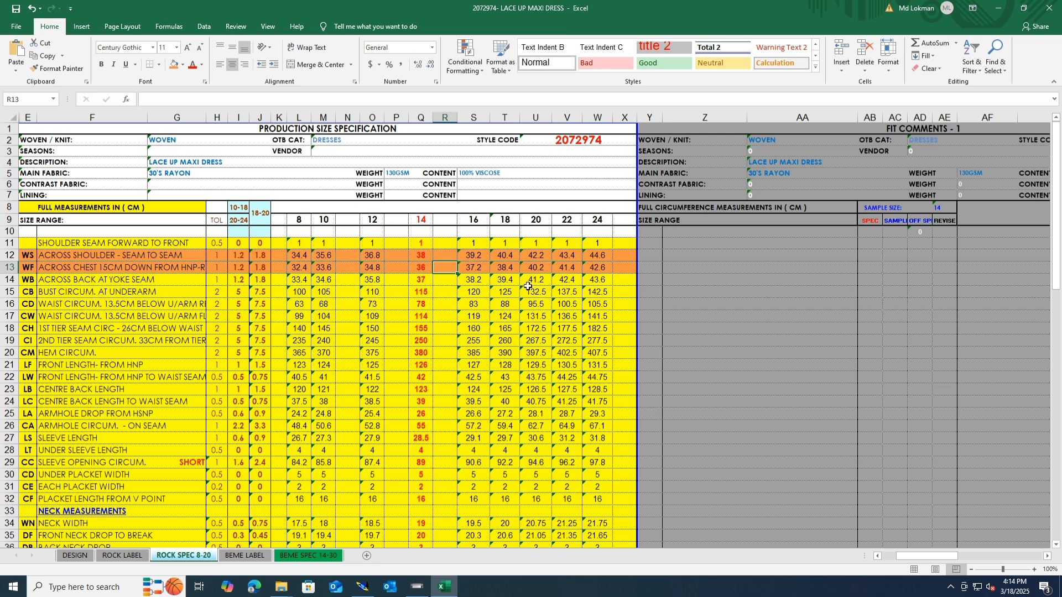
{"action": "left_click", "coordinate": [12, 280]}
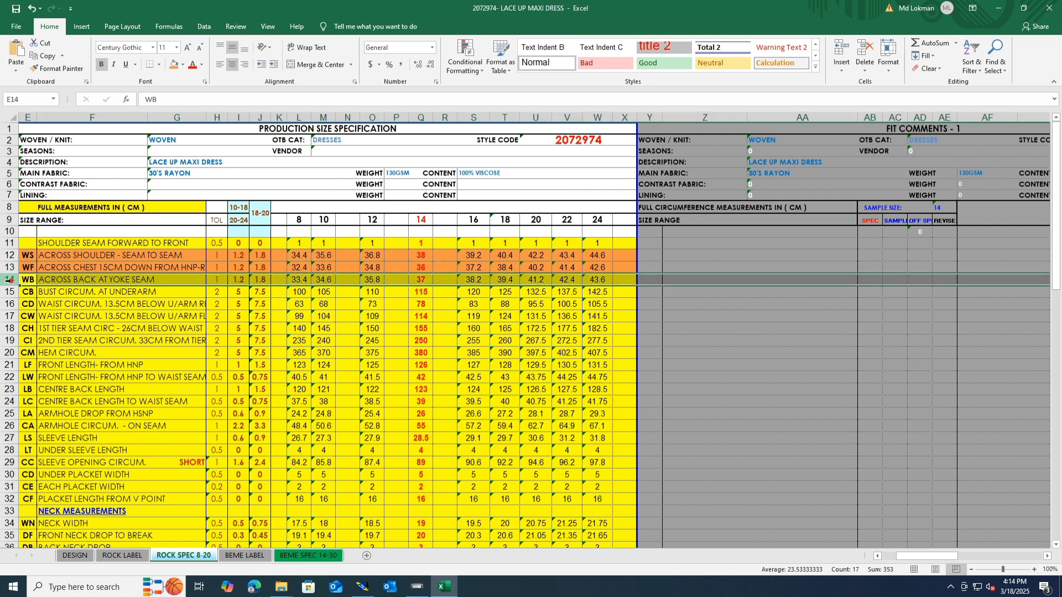
{"action": "left_click", "coordinate": [173, 65]}
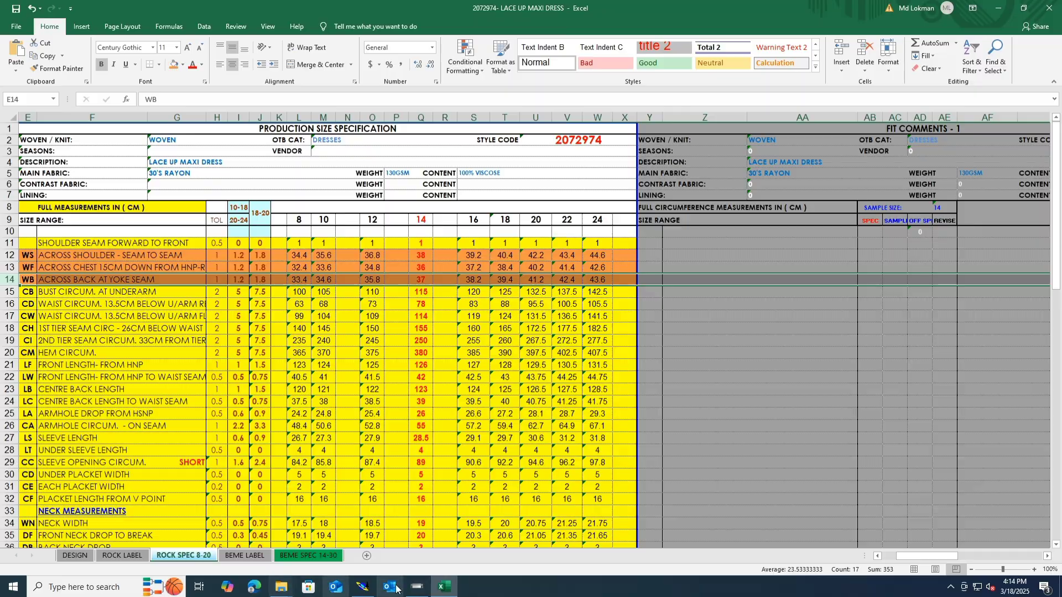
Switch to Modaris and use ReportY to copy the across-chest point's Y grading to the neighbouring across-back point.
{"action": "left_click", "coordinate": [362, 586]}
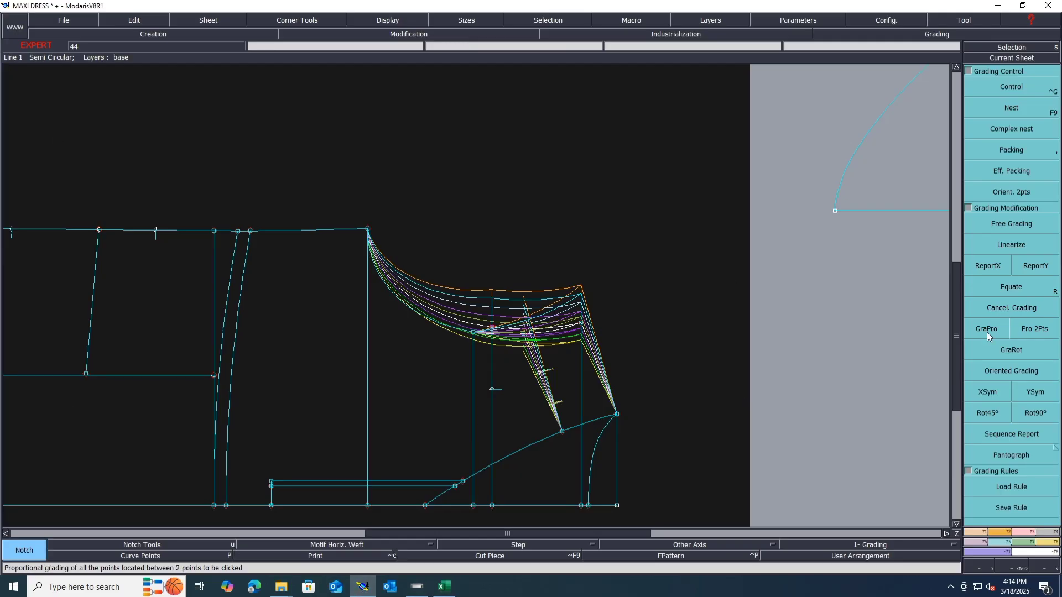
{"action": "left_click", "coordinate": [1029, 263]}
{"action": "scroll", "coordinate": [488, 328], "scroll_direction": "up", "scroll_amount": 3}
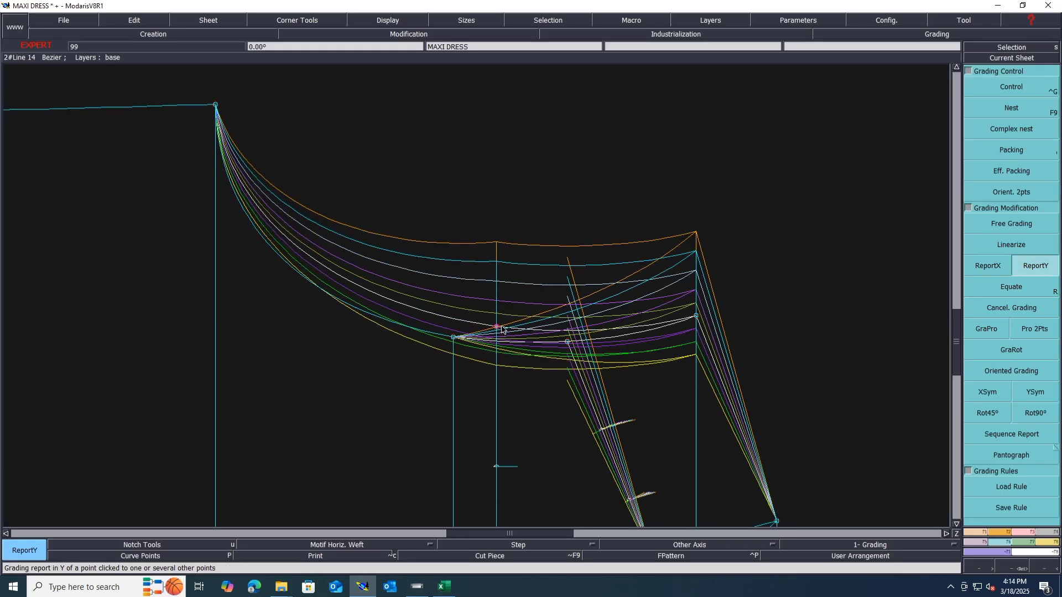
{"action": "left_click", "coordinate": [454, 337]}
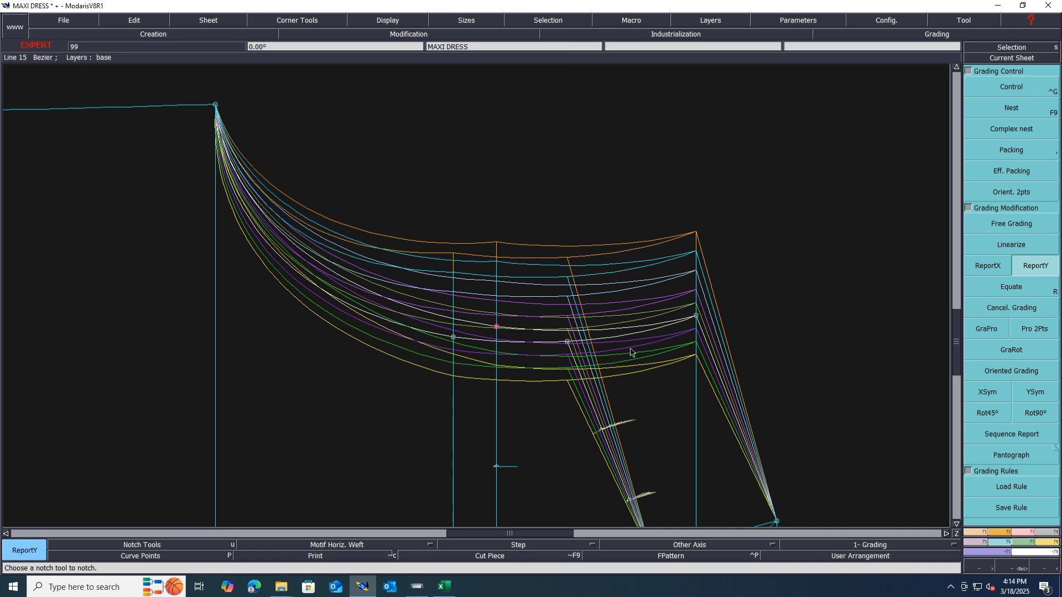
{"action": "scroll", "coordinate": [630, 352], "scroll_direction": "down", "scroll_amount": 5}
Switch to Excel and fill the BUST CIRCUM. AT UNDERARM row with the same orange.
{"action": "left_click", "coordinate": [444, 586]}
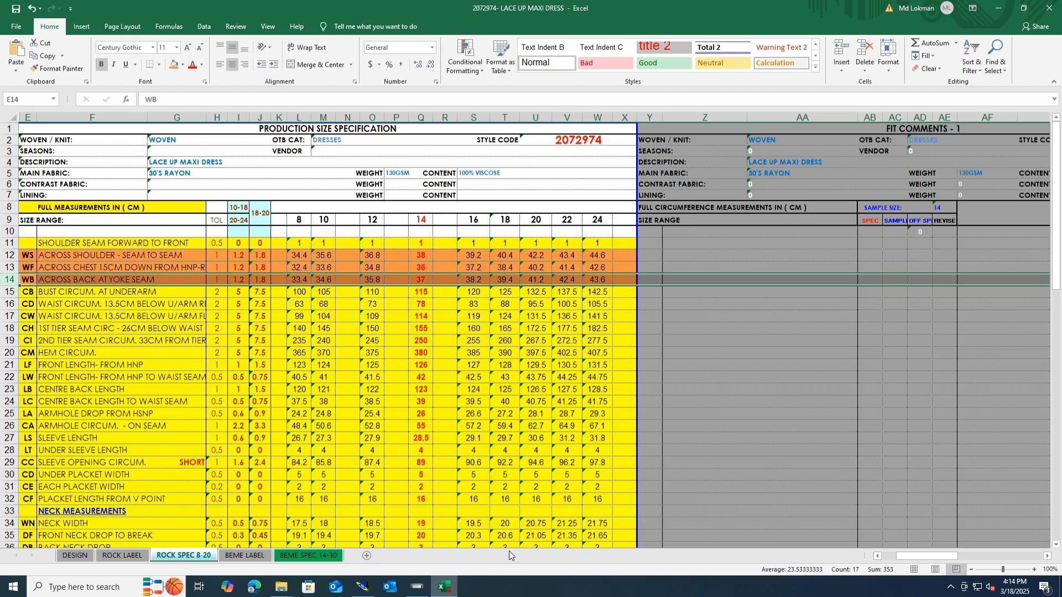
{"action": "left_click", "coordinate": [10, 292]}
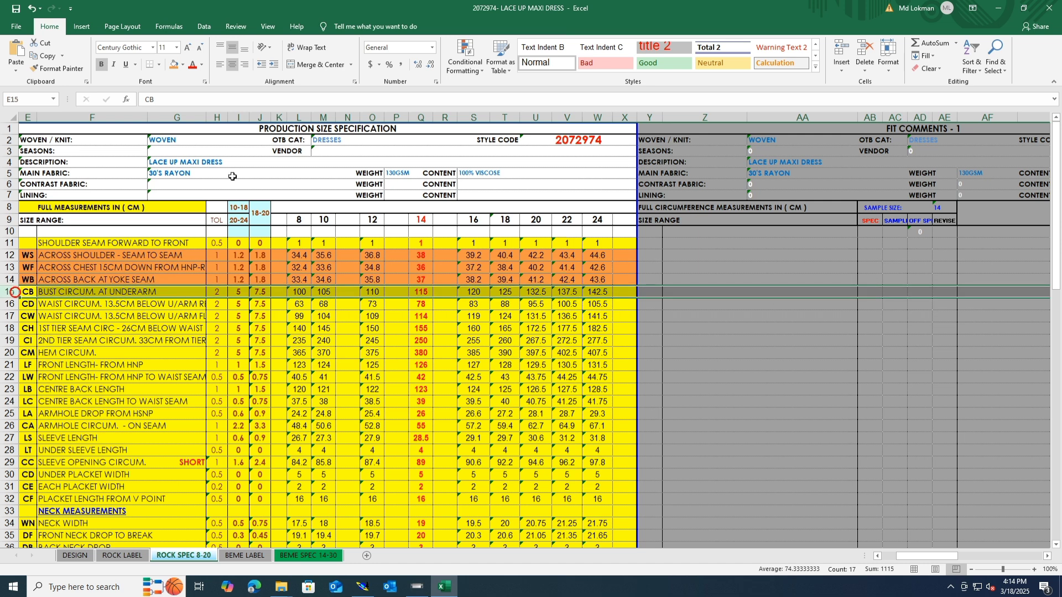
{"action": "left_click", "coordinate": [174, 65]}
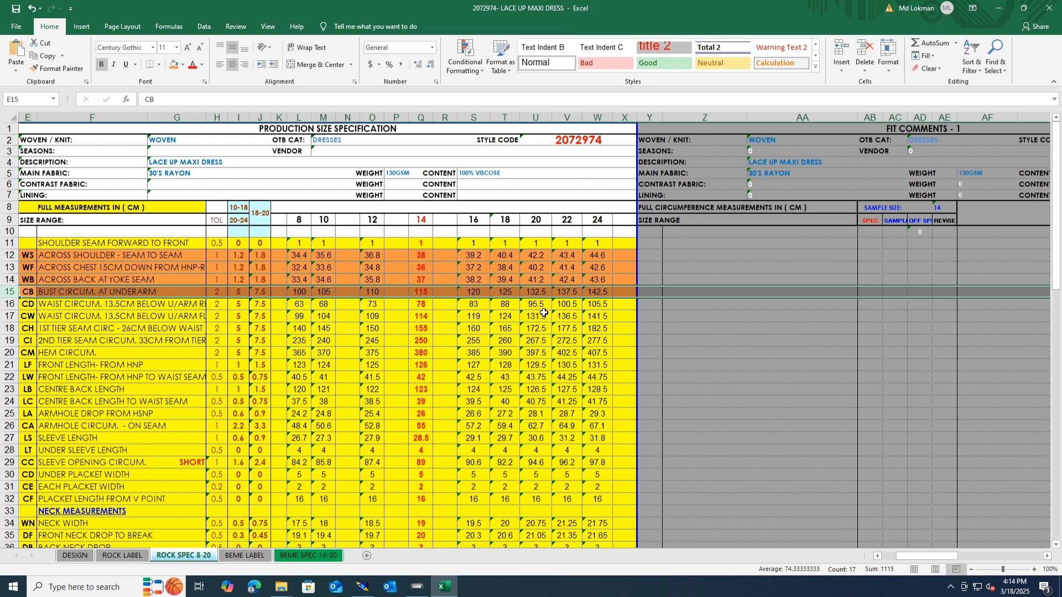
Switch to Modaris and use grading Control on the underarm point to set ddy to 1.25 between sizes 8 and 18.
{"action": "left_click", "coordinate": [362, 587]}
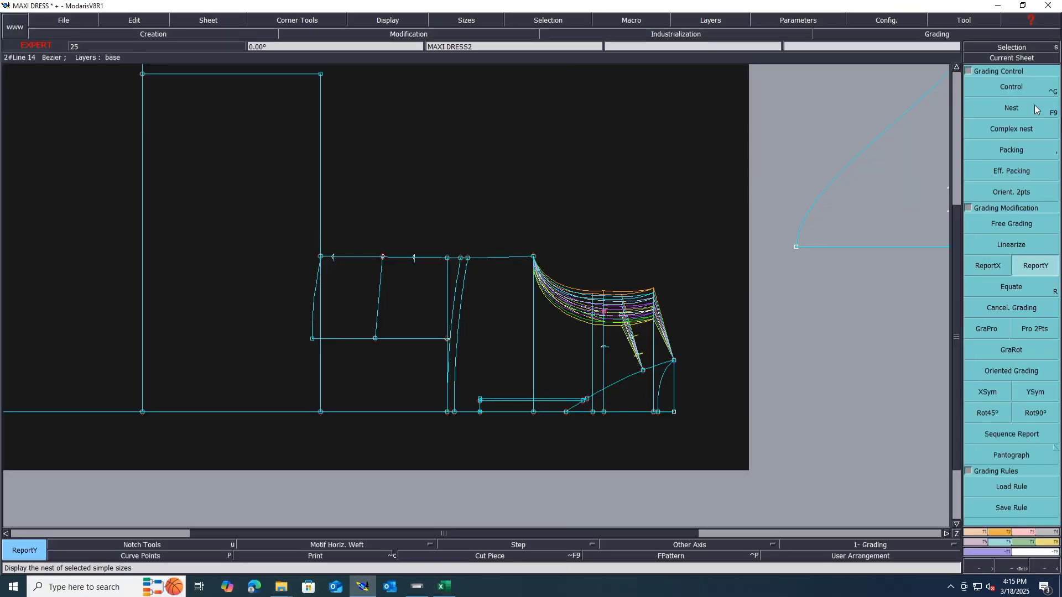
{"action": "key", "text": "ctrl+g"}
{"action": "left_click", "coordinate": [534, 257]}
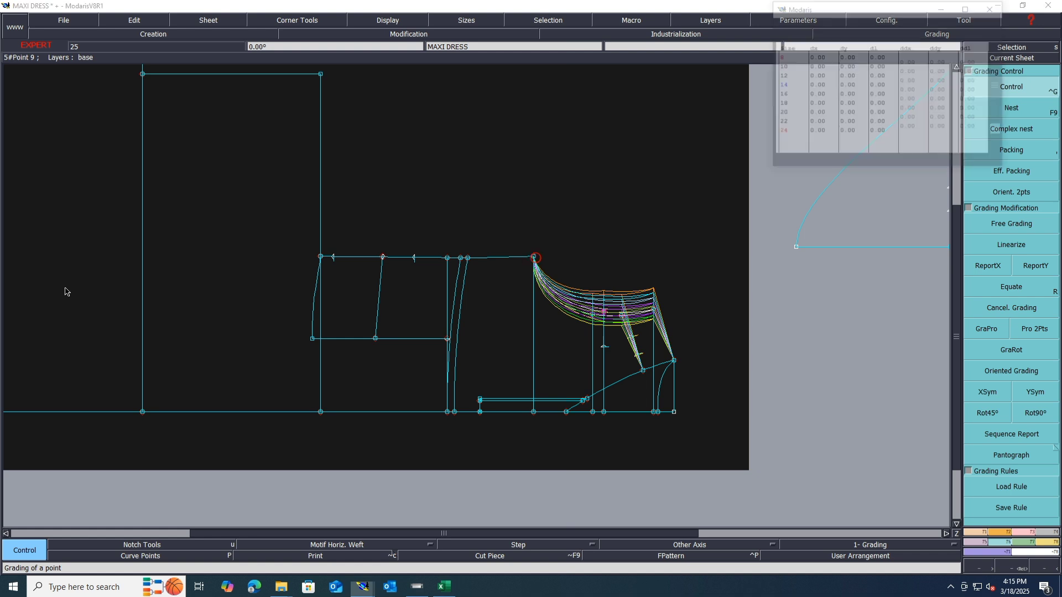
{"action": "left_click", "coordinate": [941, 101]}
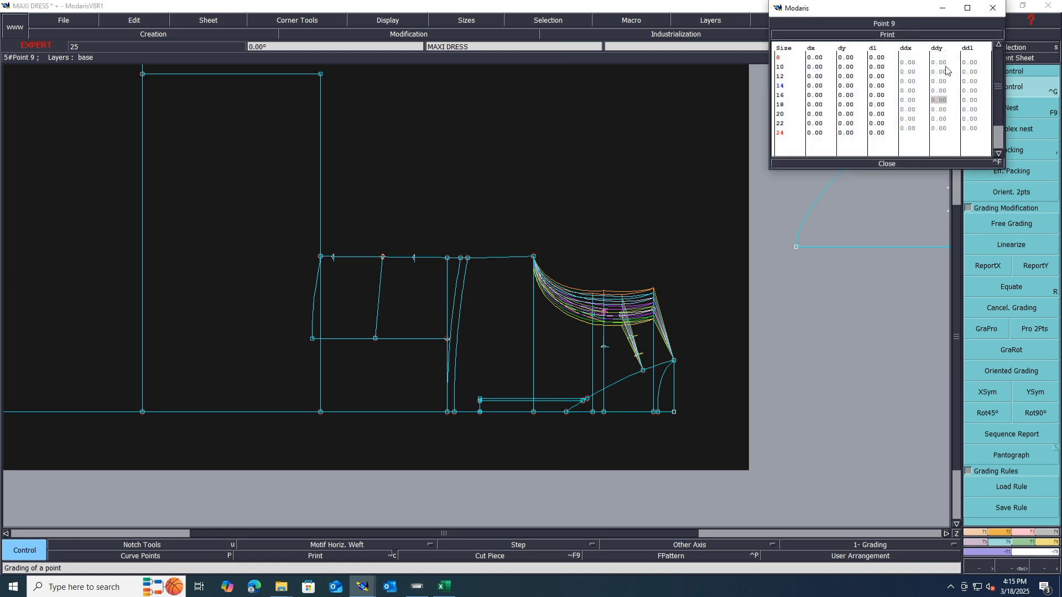
{"action": "left_click", "coordinate": [945, 64], "text": "shift"}
{"action": "type", "text": "1.25"}
{"action": "key", "text": "Return"}
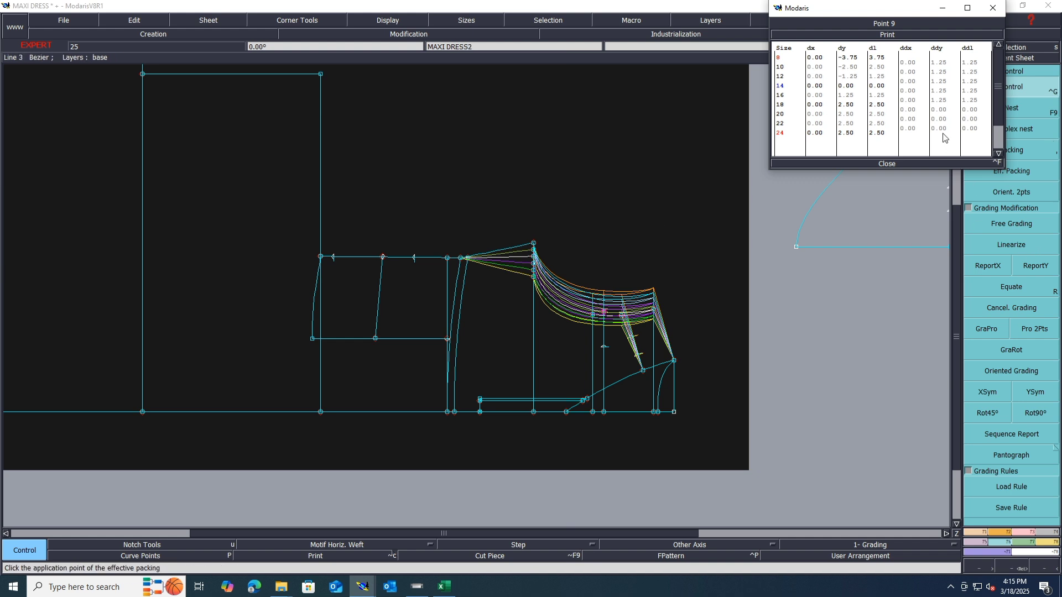
Set the underarm point's ddy to 1.875 between sizes 18 and 24, and check the grading of the across-back point.
{"action": "left_click_drag", "start_coordinate": [943, 129], "coordinate": [946, 113]}
{"action": "type", "text": "1.875"}
{"action": "key", "text": "Return"}
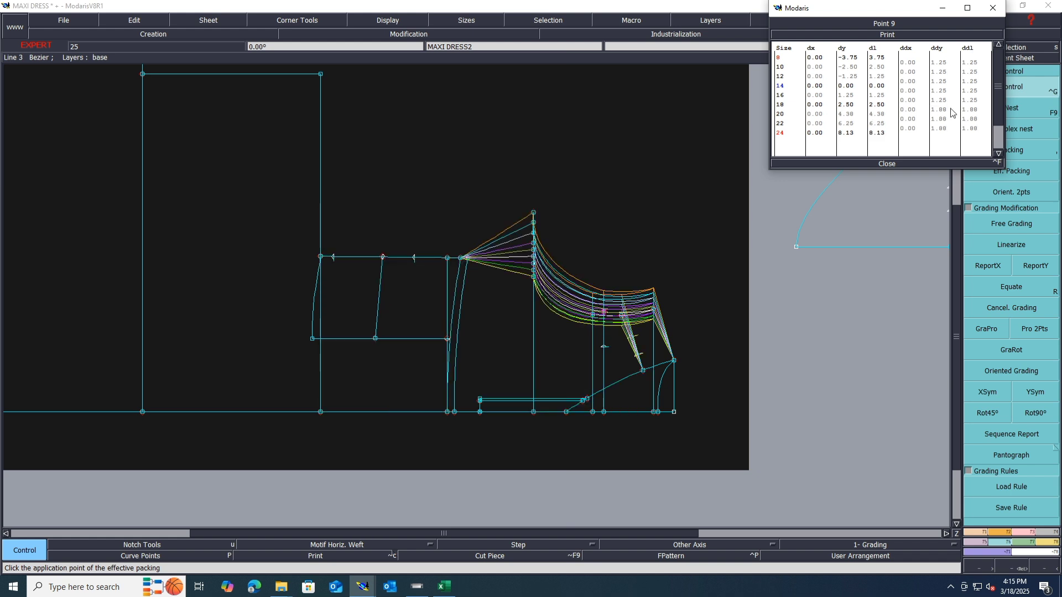
{"action": "left_click", "coordinate": [885, 164]}
{"action": "left_click", "coordinate": [593, 319]}
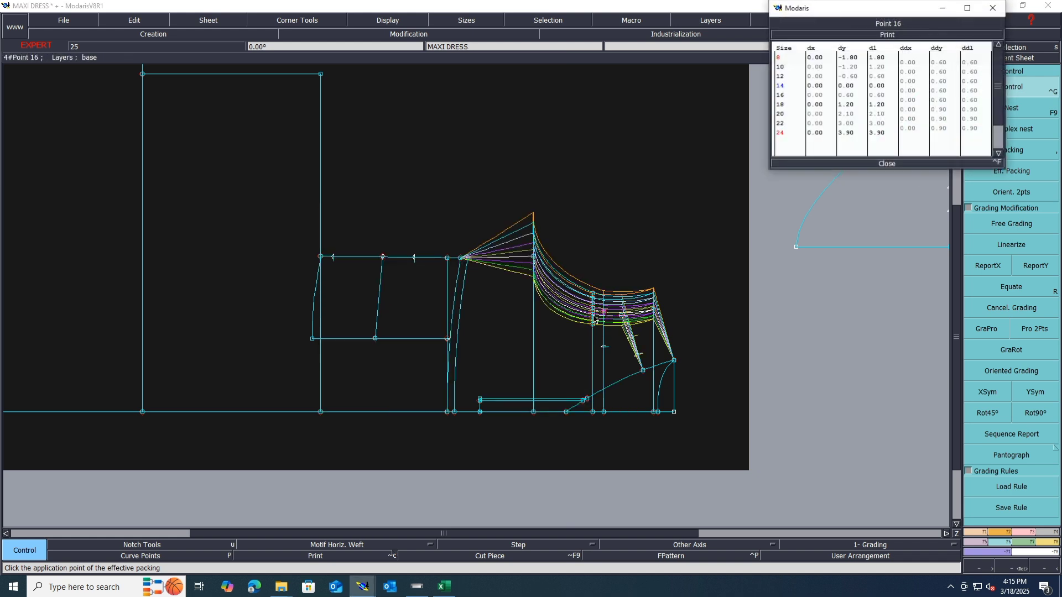
{"action": "left_click", "coordinate": [896, 163]}
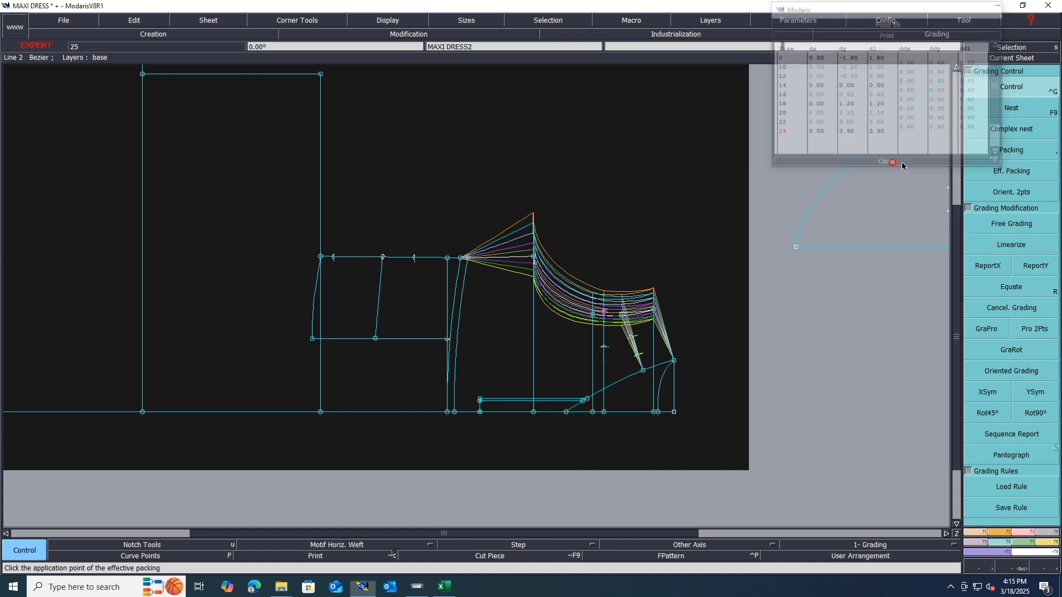
Switch to Excel and fill the CD row, WAIST CIRCUM. 13.5CM BELOW U/ARM, with the same orange.
{"action": "left_click", "coordinate": [446, 587]}
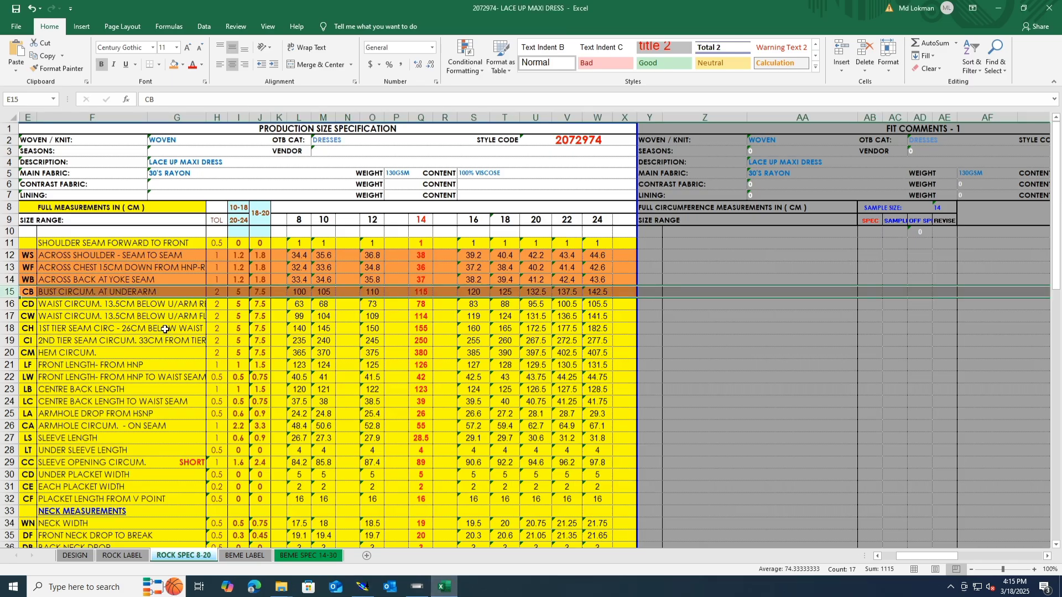
{"action": "left_click", "coordinate": [16, 304]}
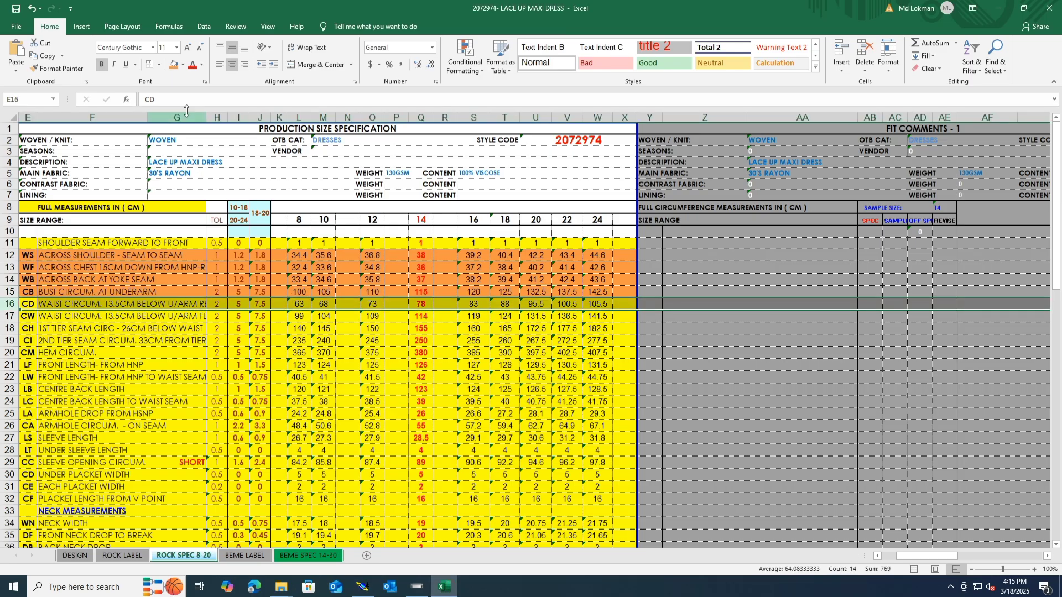
{"action": "left_click", "coordinate": [175, 68]}
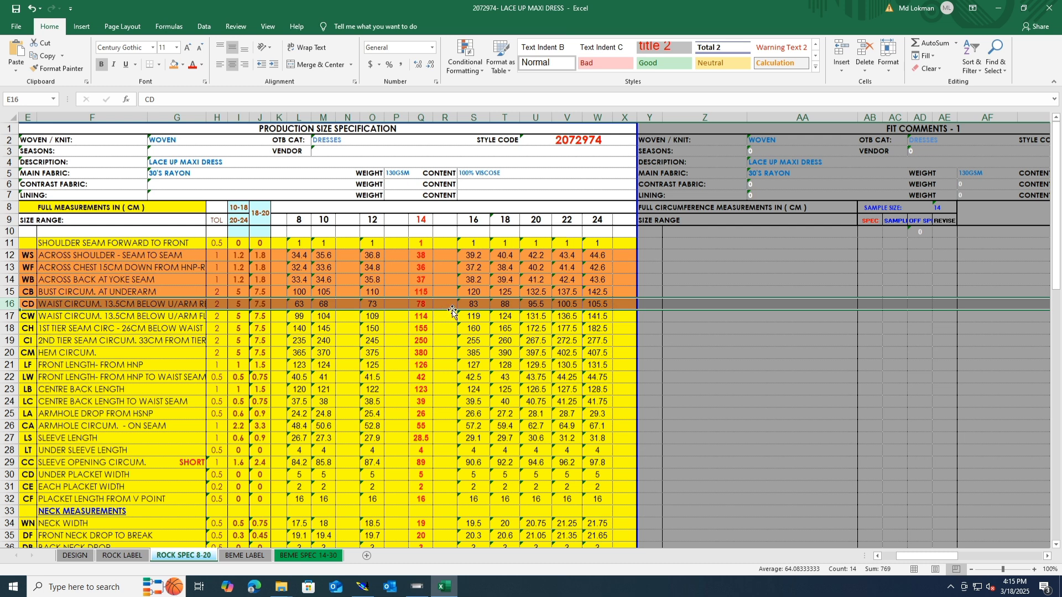
Switch to Modaris and use ReportY to copy the underarm point's Y grading to the waist points on the side seam.
{"action": "left_click", "coordinate": [363, 587]}
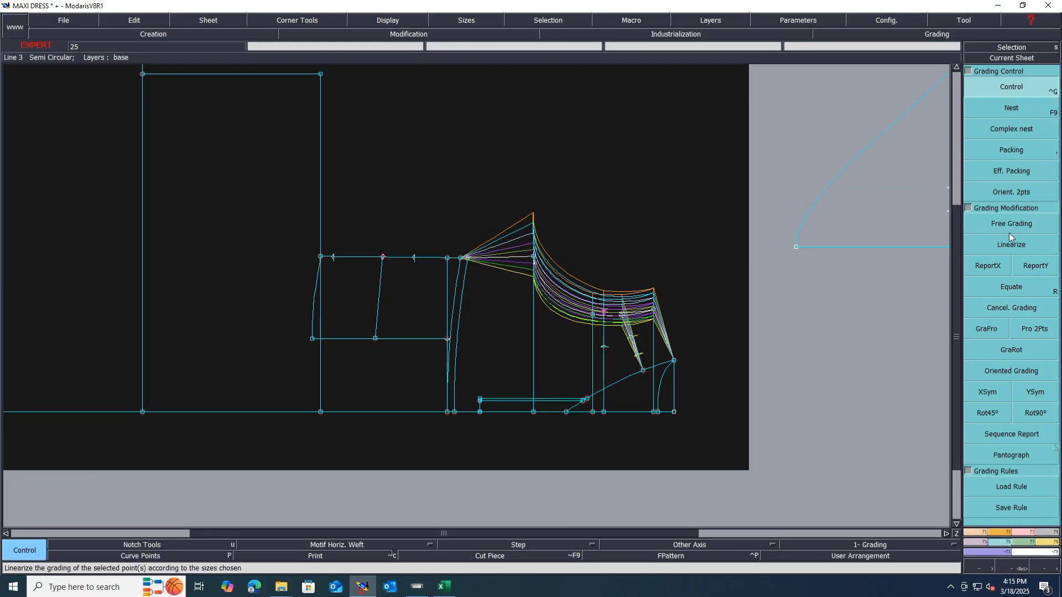
{"action": "left_click", "coordinate": [1035, 266]}
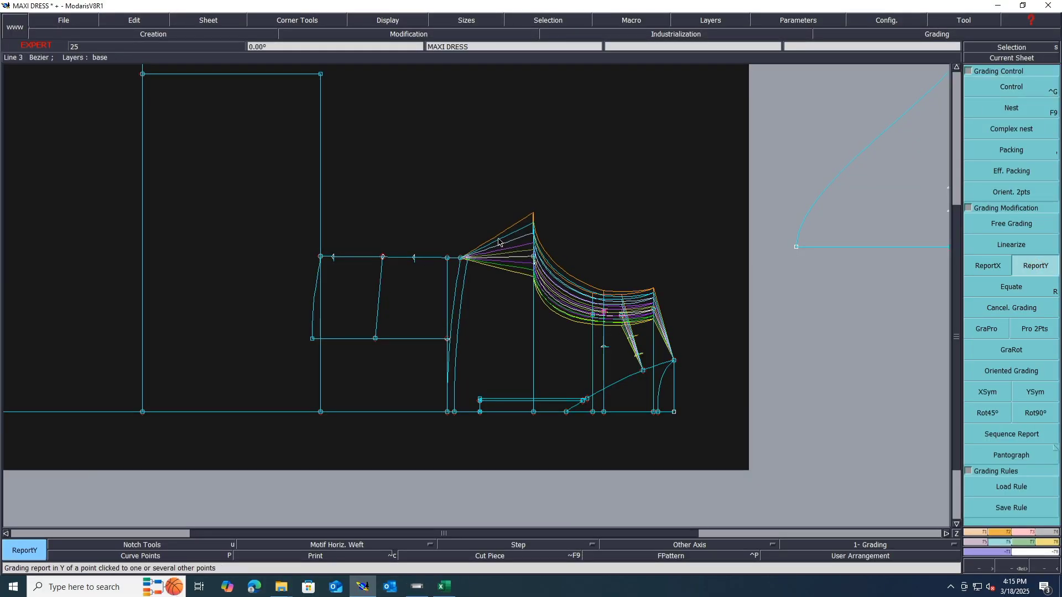
{"action": "mouse_move", "coordinate": [498, 238]}
{"action": "left_mouse_down"}
{"action": "mouse_move", "coordinate": [436, 272]}
{"action": "mouse_move", "coordinate": [404, 271]}
{"action": "left_mouse_up"}
{"action": "left_click", "coordinate": [523, 260]}
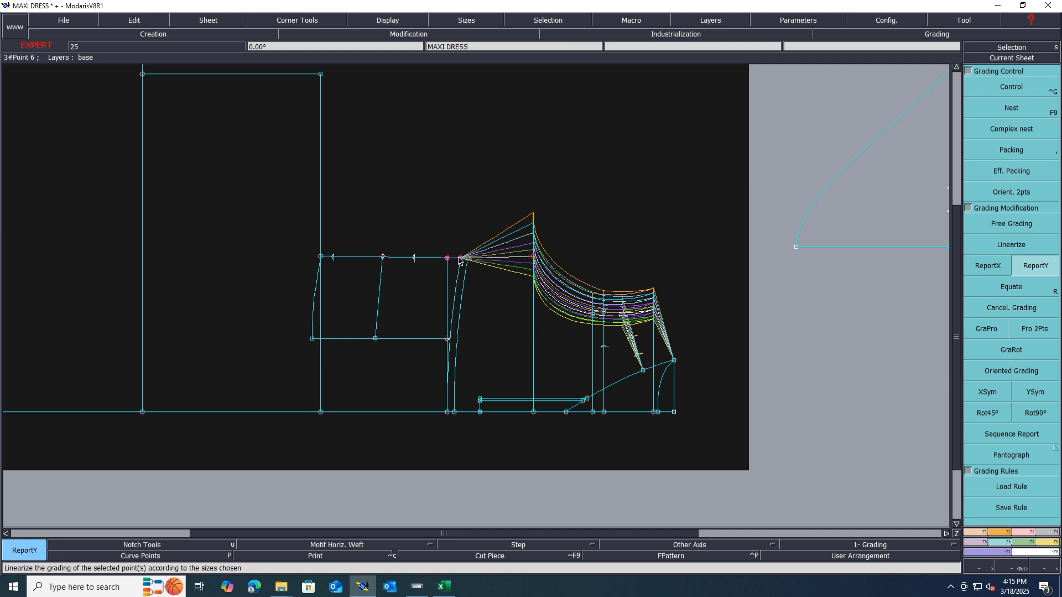
{"action": "left_click", "coordinate": [558, 184]}
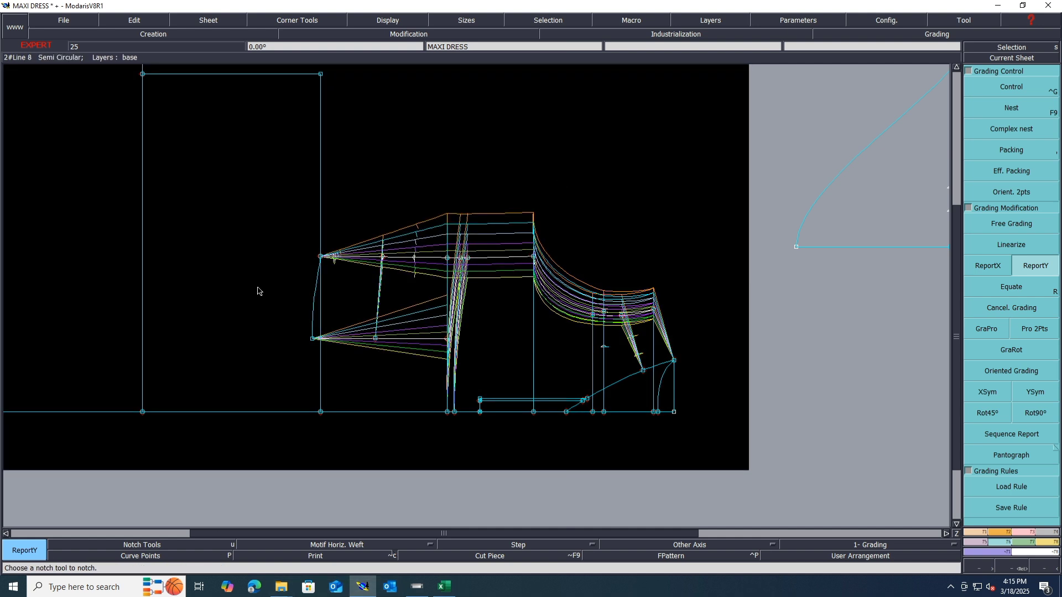
Switch to Excel and fill the CW waist, CH 1st tier seam and CI 2nd tier seam rows with the same orange.
{"action": "left_click", "coordinate": [434, 595]}
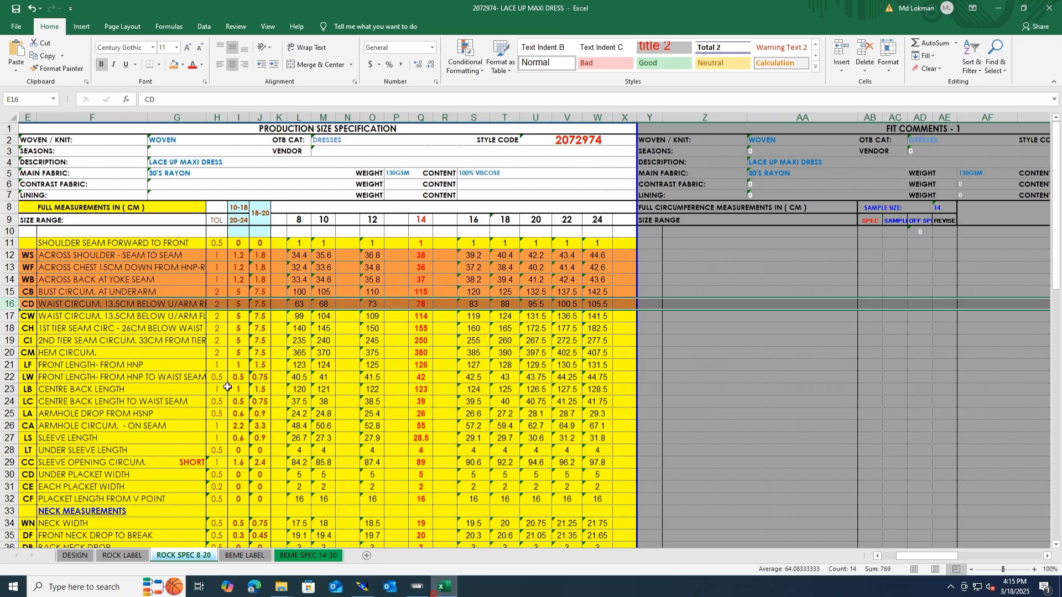
{"action": "left_click", "coordinate": [9, 317]}
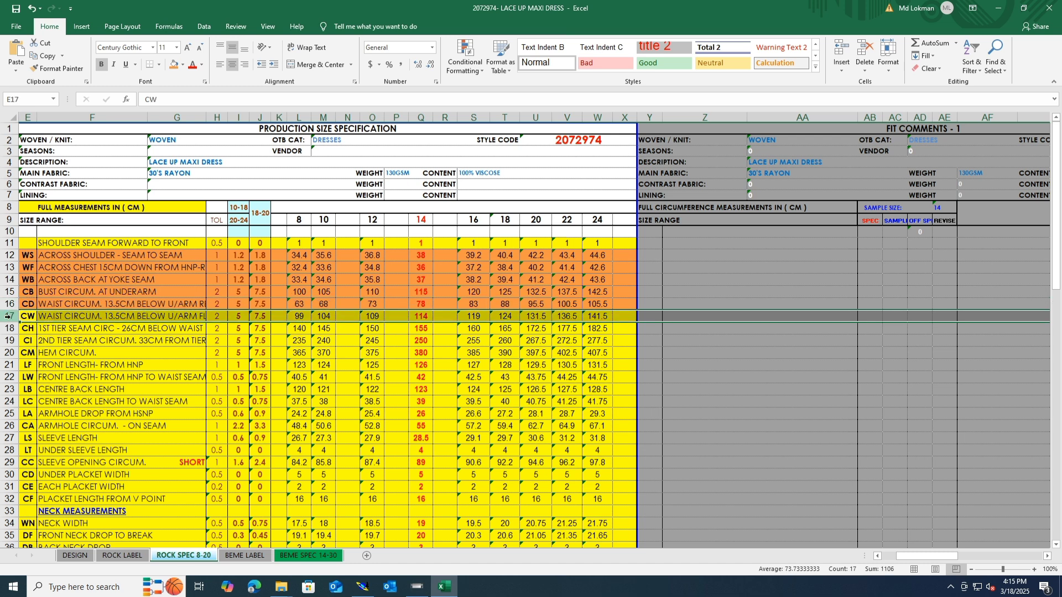
{"action": "left_click", "coordinate": [173, 64]}
{"action": "left_click", "coordinate": [9, 328]}
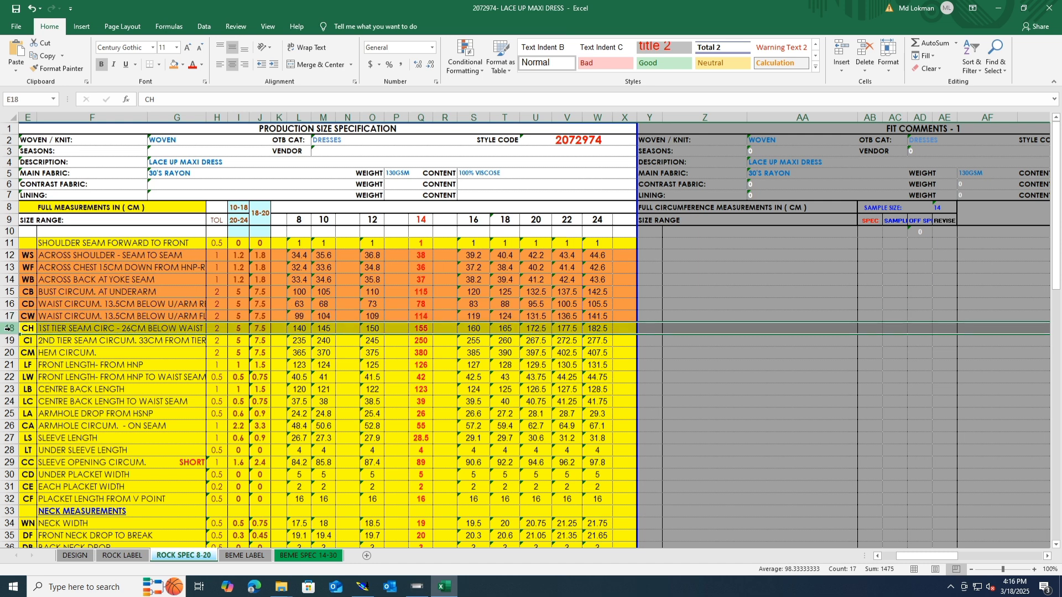
{"action": "left_click", "coordinate": [173, 64]}
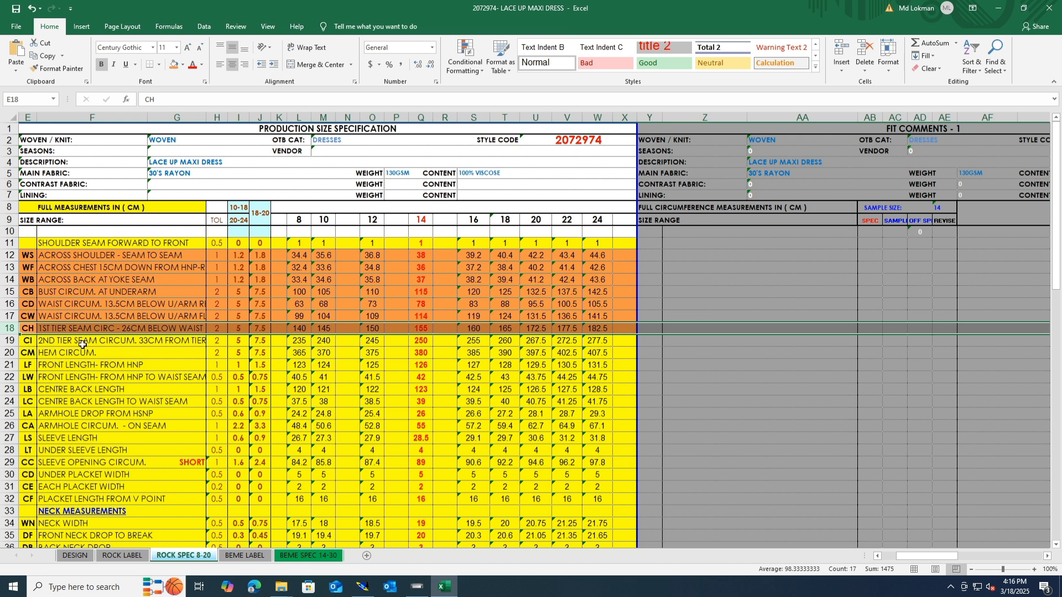
{"action": "left_click", "coordinate": [255, 341]}
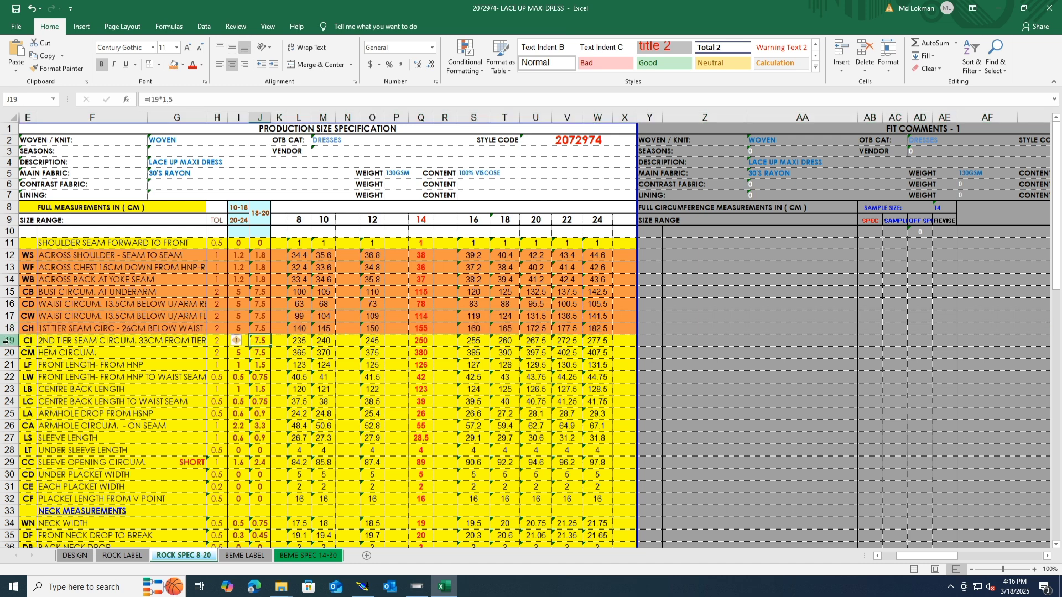
{"action": "left_click", "coordinate": [7, 340]}
{"action": "left_click", "coordinate": [174, 64]}
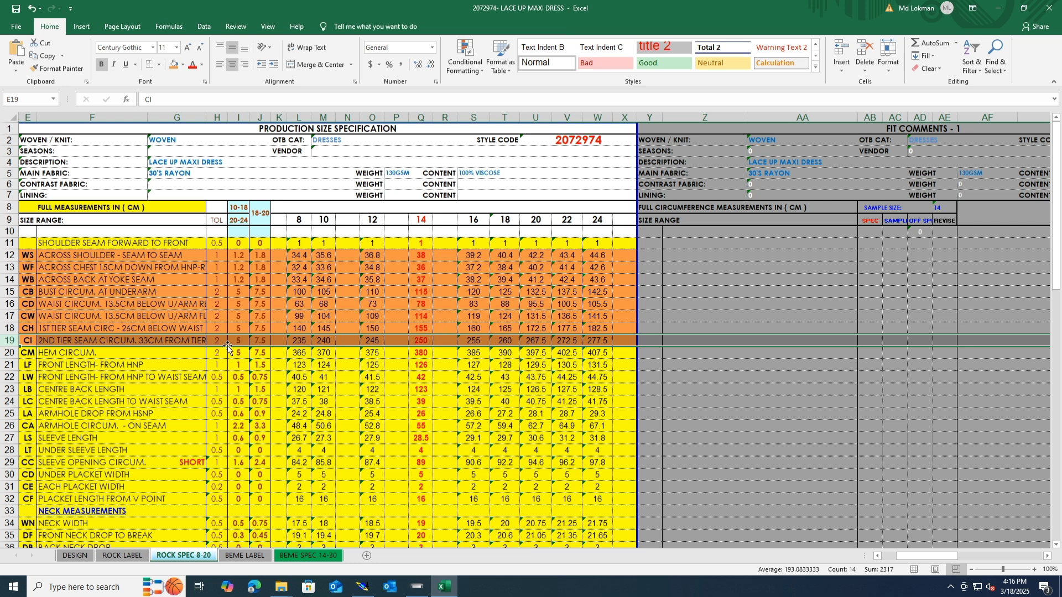
{"action": "left_click", "coordinate": [124, 399]}
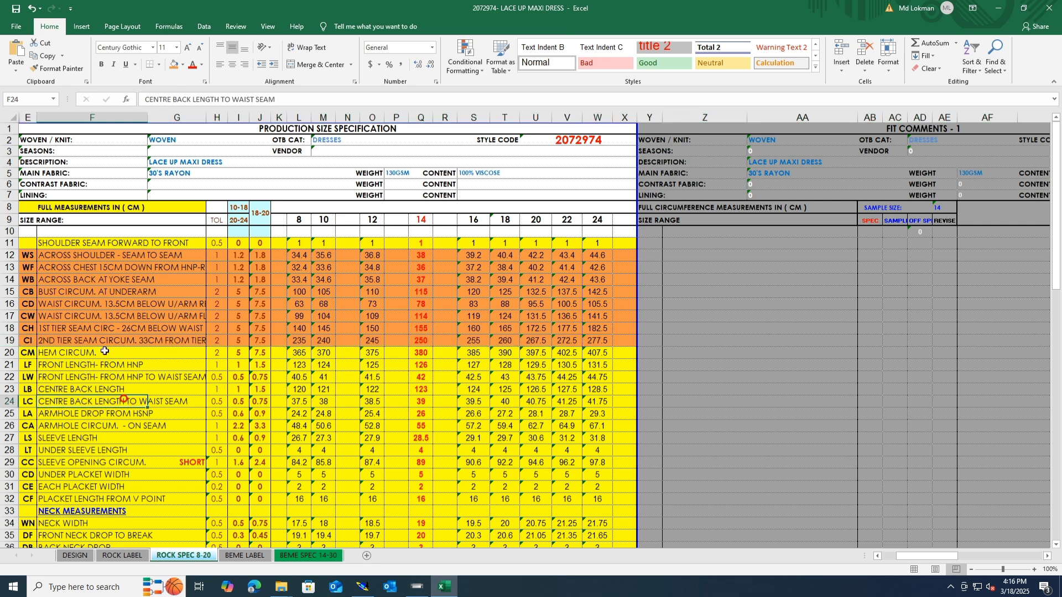
{"action": "left_click", "coordinate": [950, 586]}
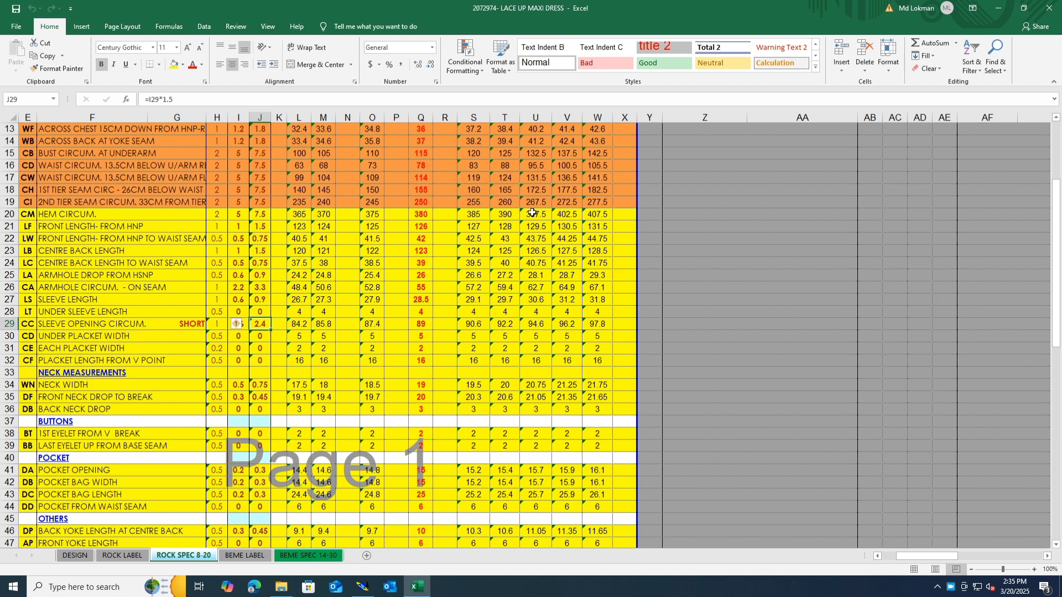
Fill the CM row, HEM CIRCUM., with the same orange as the rows above it.
{"action": "left_click", "coordinate": [8, 215]}
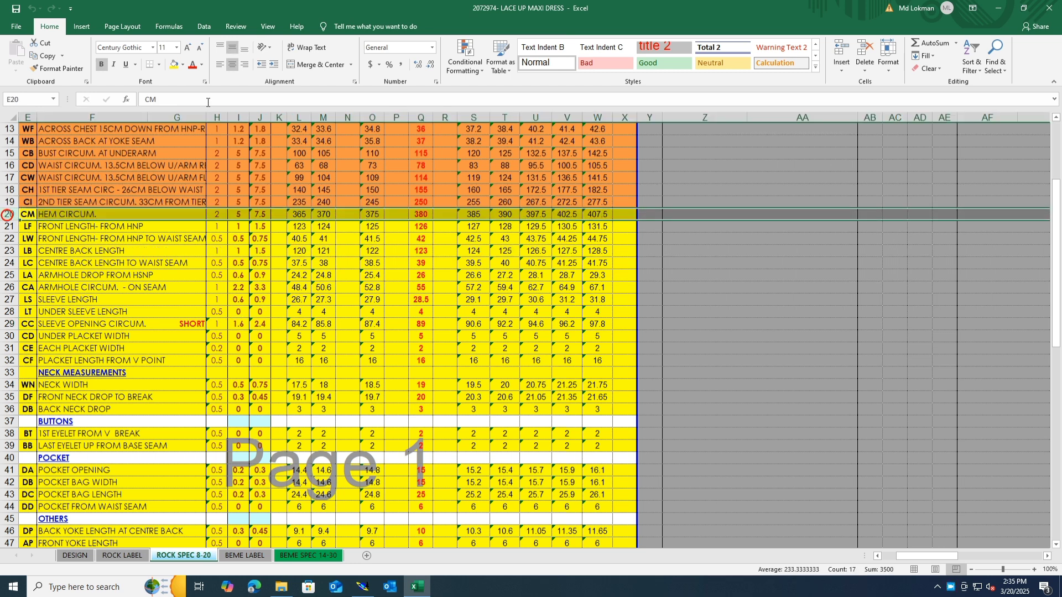
{"action": "left_click", "coordinate": [185, 66]}
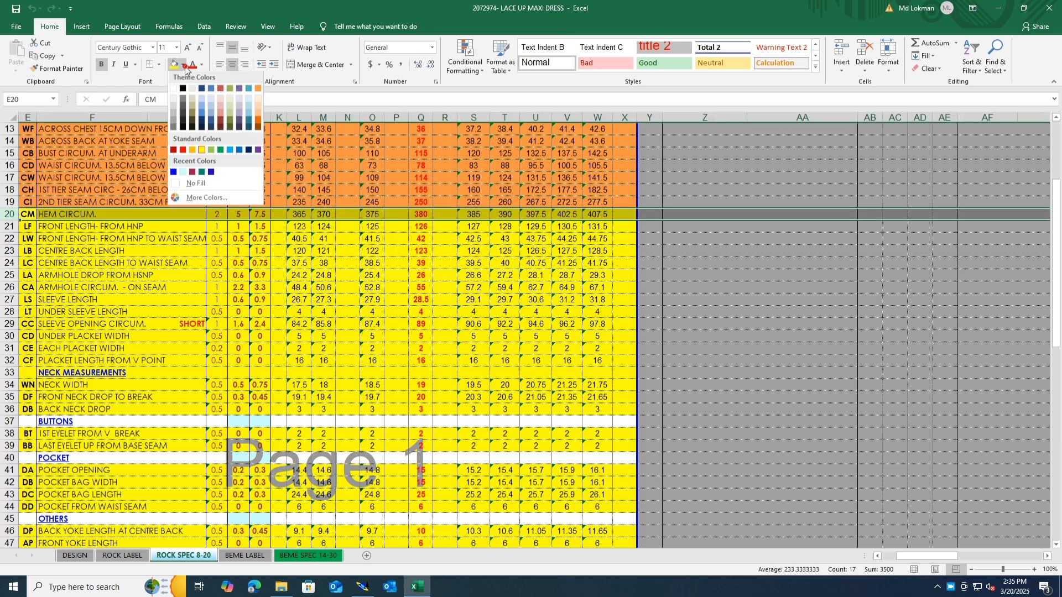
{"action": "left_click", "coordinate": [258, 93]}
{"action": "left_click", "coordinate": [241, 297]}
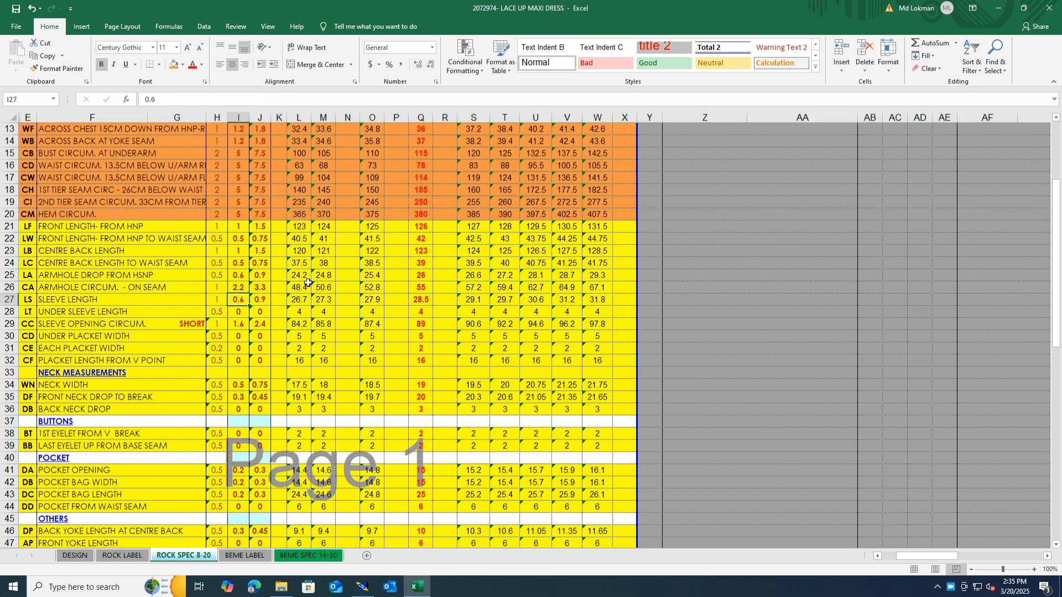
Switch to Modaris and use ReportY to copy the side-seam waist point's Y grading to the points below the waist and the first tier's outer corner.
{"action": "left_click", "coordinate": [362, 586]}
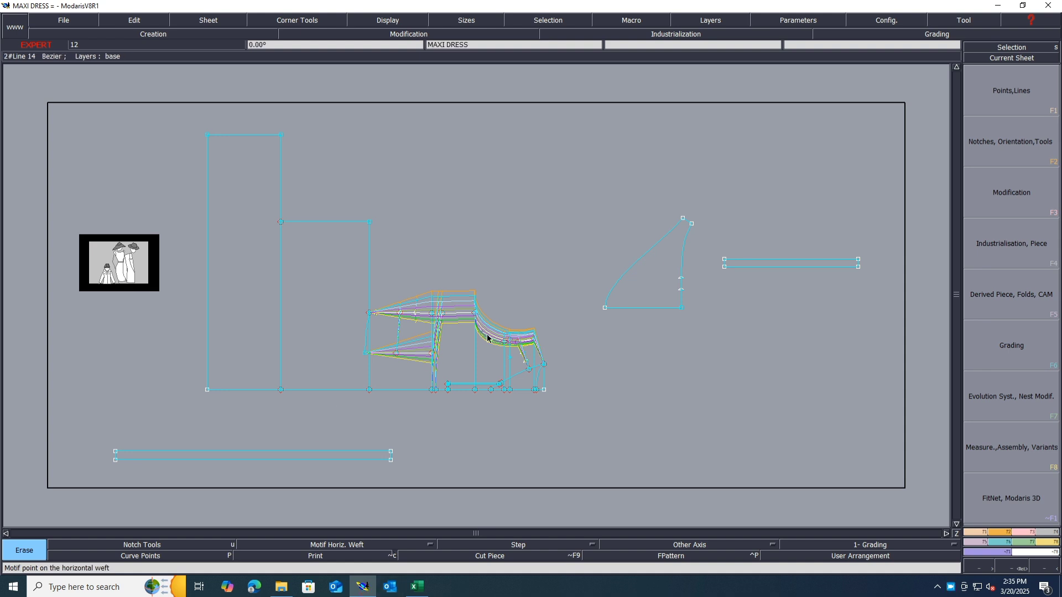
{"action": "scroll", "coordinate": [383, 285], "scroll_direction": "up", "scroll_amount": 2}
{"action": "left_click_drag", "start_coordinate": [367, 142], "coordinate": [331, 403]}
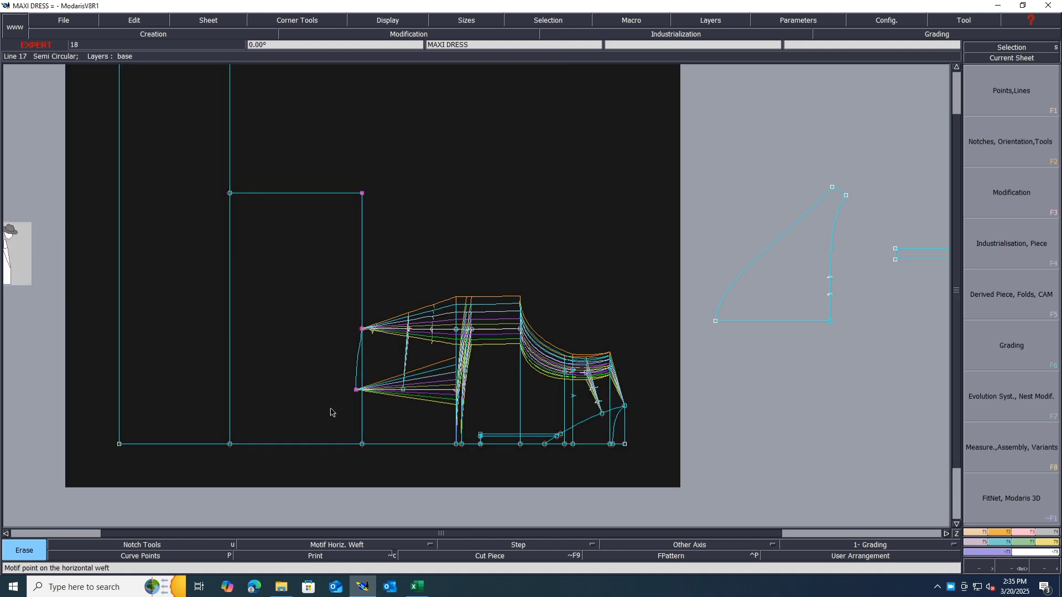
{"action": "left_click", "coordinate": [991, 545]}
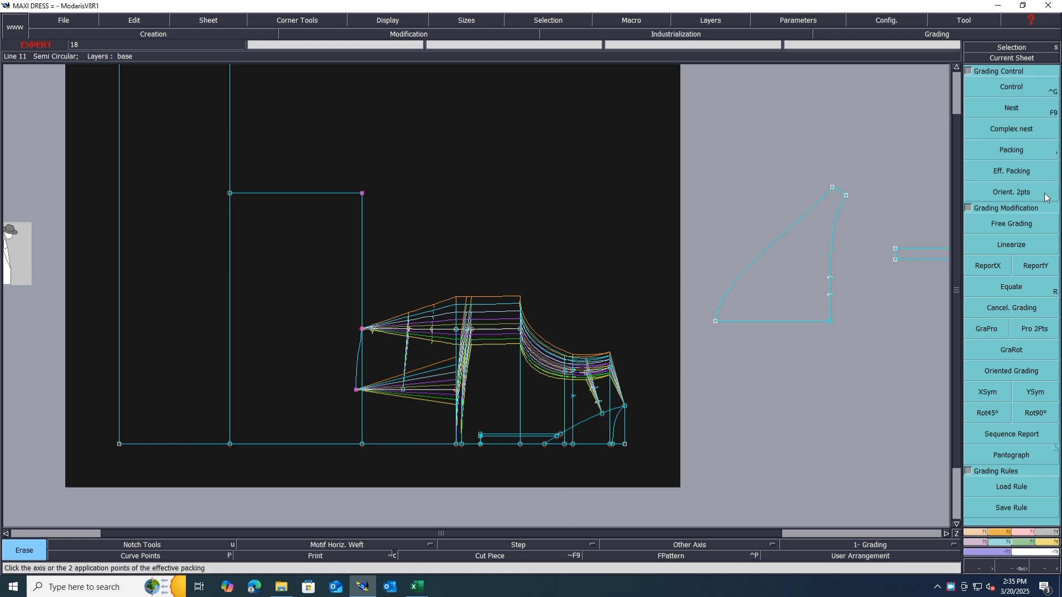
{"action": "left_click", "coordinate": [1035, 265]}
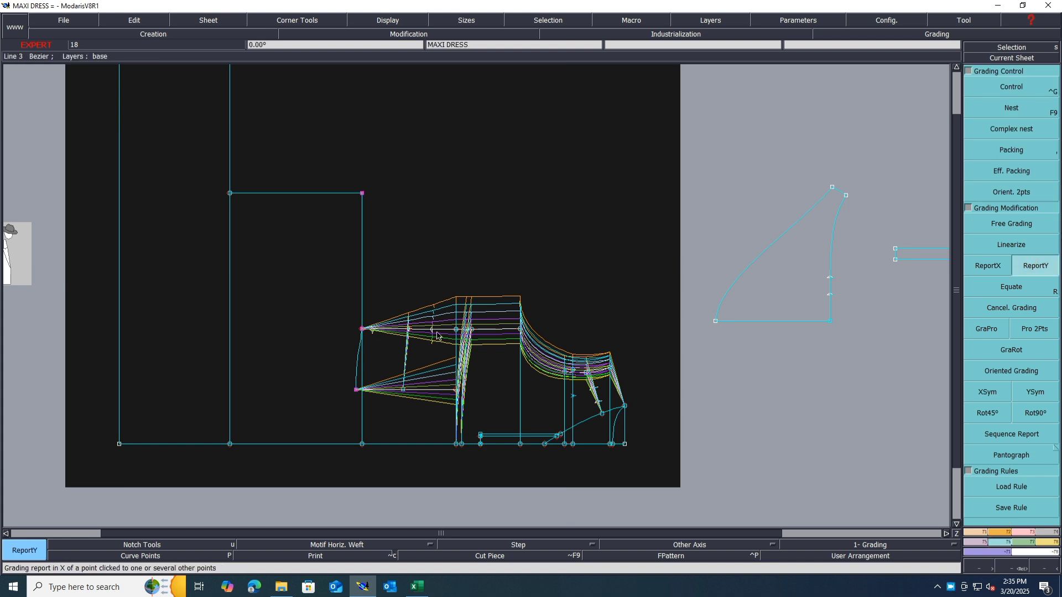
{"action": "left_click", "coordinate": [457, 330]}
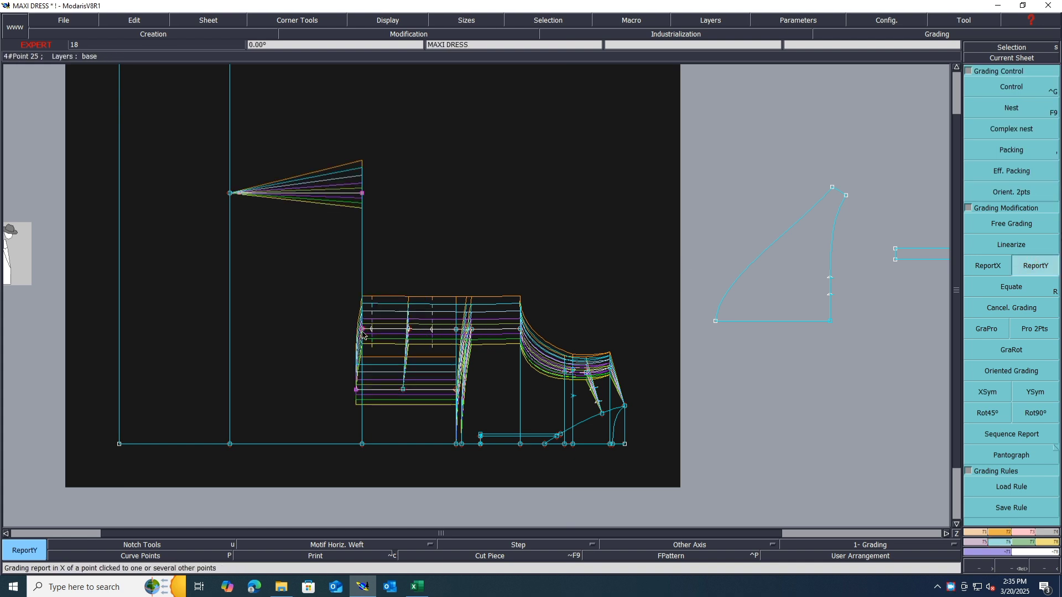
Use ReportY to copy the Y grading of the first tier's upper outer corner to its lower corner and the second tier's outer corners.
{"action": "scroll", "coordinate": [390, 349], "scroll_direction": "down", "scroll_amount": 3}
{"action": "scroll", "coordinate": [390, 349], "scroll_direction": "up", "scroll_amount": 1}
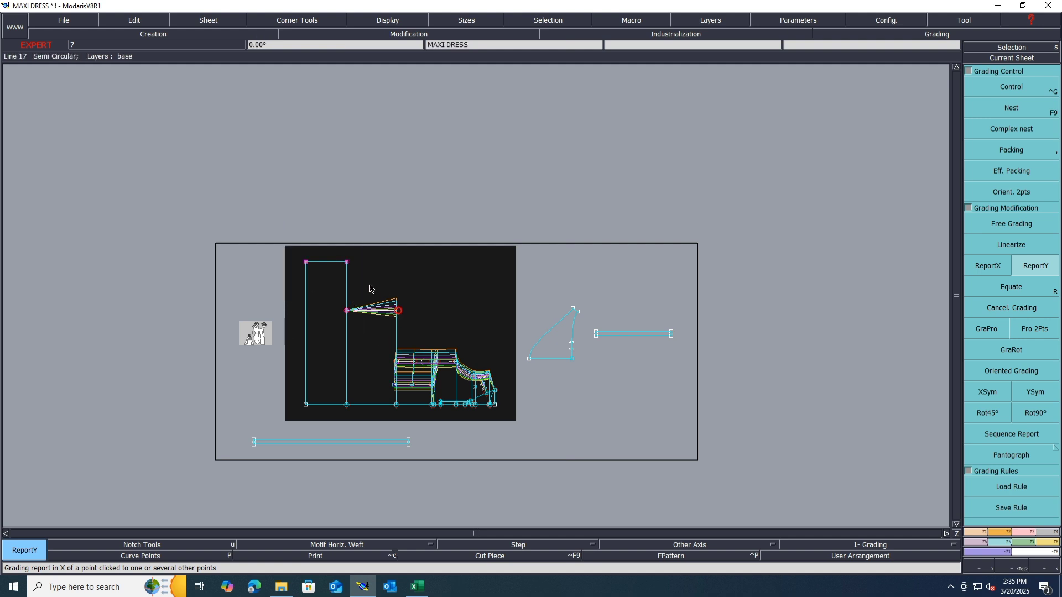
{"action": "left_click", "coordinate": [396, 310]}
{"action": "right_click", "coordinate": [548, 203]}
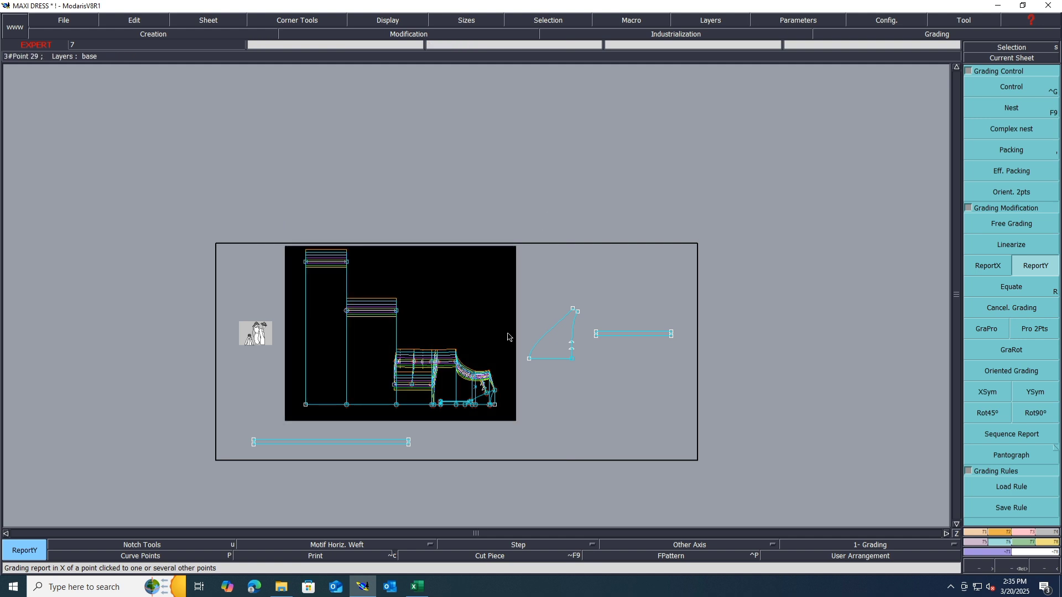
{"action": "scroll", "coordinate": [506, 338], "scroll_direction": "down", "scroll_amount": 1}
{"action": "scroll", "coordinate": [486, 398], "scroll_direction": "up", "scroll_amount": 3}
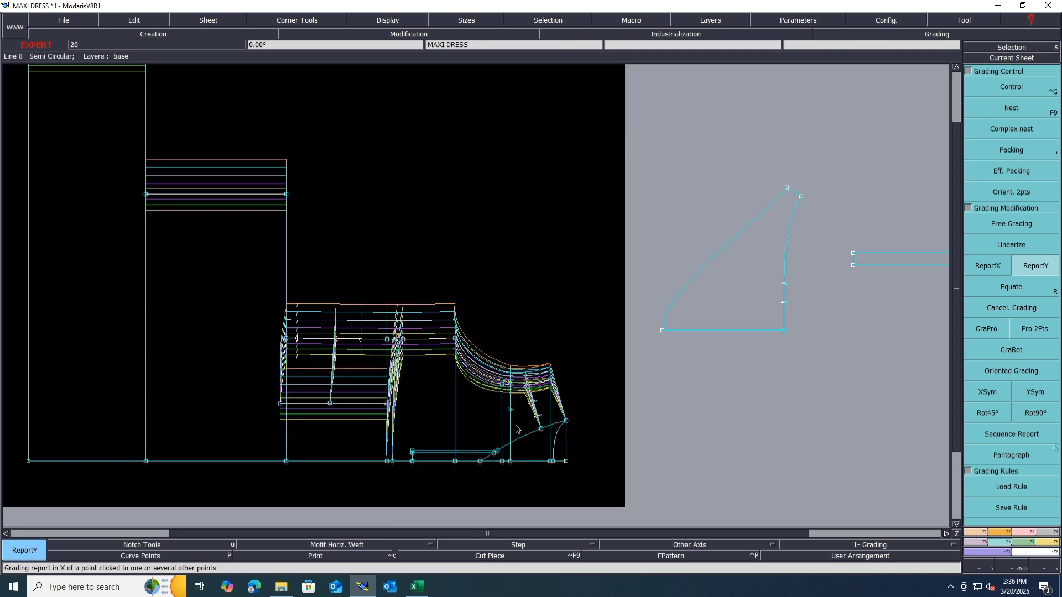
Switch to Excel and fill the LF row, FRONT LENGTH- FROM HNP, with the same orange.
{"action": "left_click", "coordinate": [417, 587]}
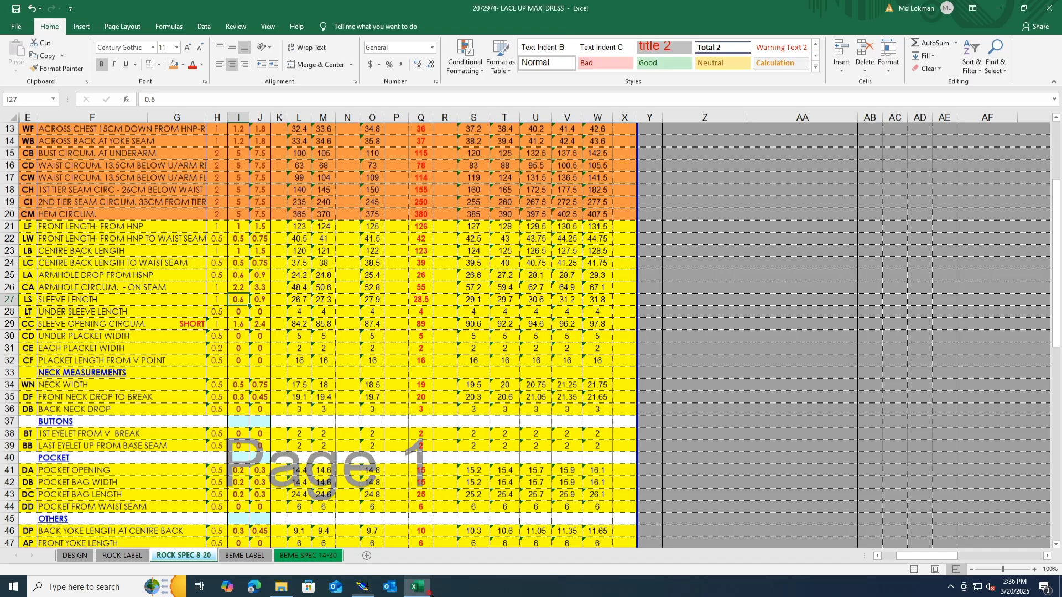
{"action": "left_click", "coordinate": [9, 227]}
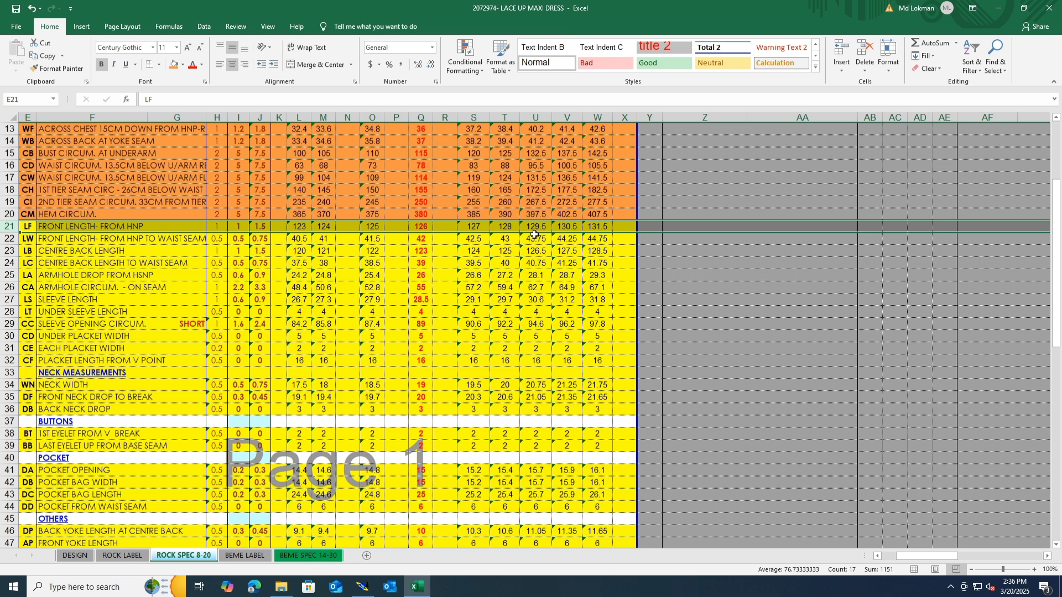
{"action": "left_click", "coordinate": [172, 66]}
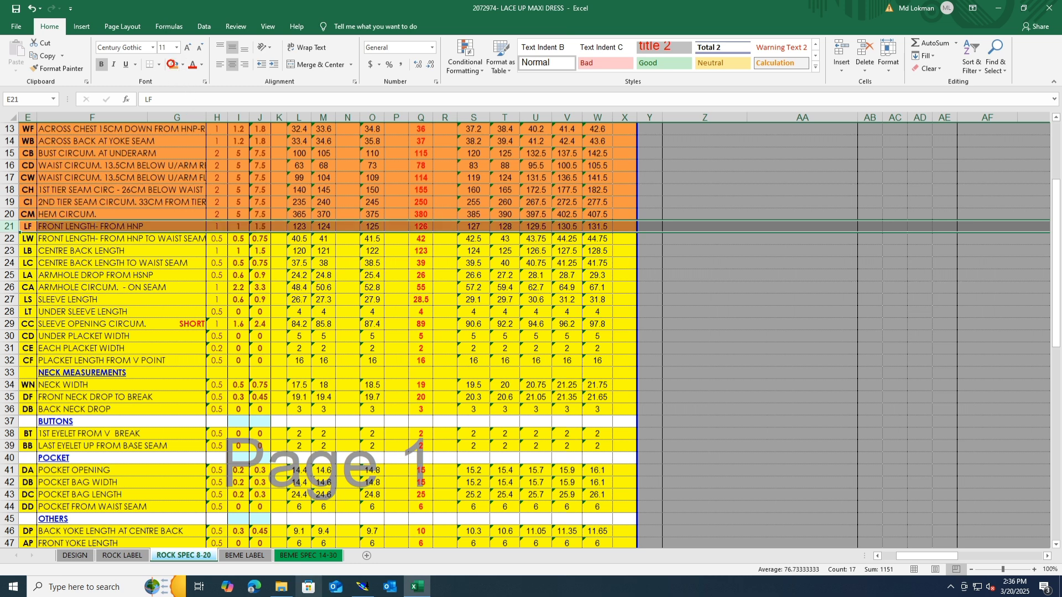
{"action": "left_click", "coordinate": [323, 482]}
Switch to Modaris and set the ddx of the hem point on the centre line to -1 between sizes 8 and 18.
{"action": "left_click", "coordinate": [363, 587]}
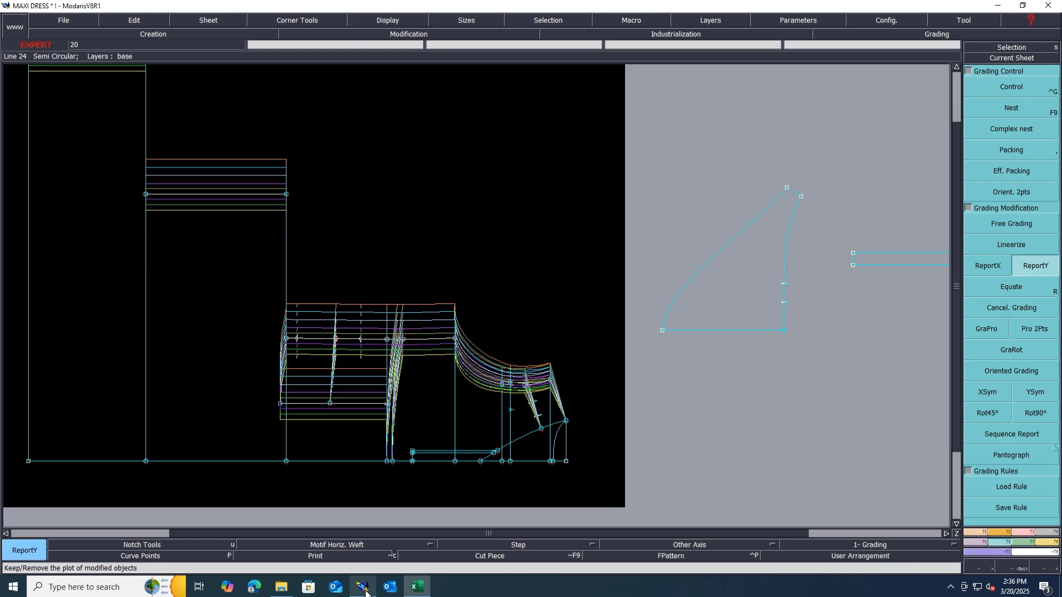
{"action": "left_click", "coordinate": [1010, 87]}
{"action": "scroll", "coordinate": [463, 386], "scroll_direction": "down", "scroll_amount": 2}
{"action": "scroll", "coordinate": [274, 418], "scroll_direction": "up", "scroll_amount": 1}
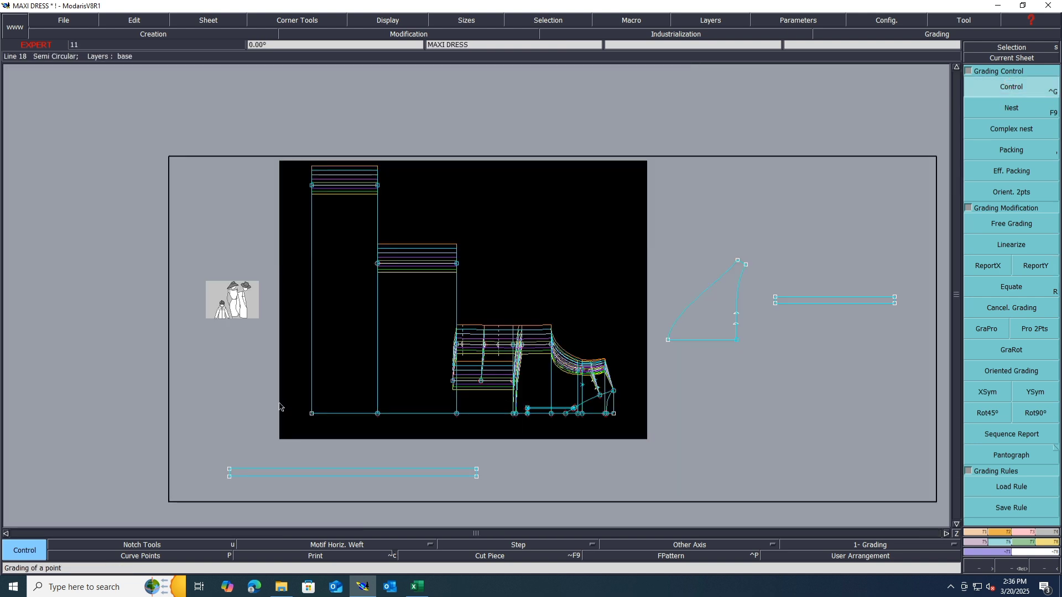
{"action": "left_click", "coordinate": [312, 414]}
{"action": "left_click_drag", "start_coordinate": [911, 66], "coordinate": [912, 101]}
{"action": "type", "text": "-1"}
{"action": "key", "text": "Return"}
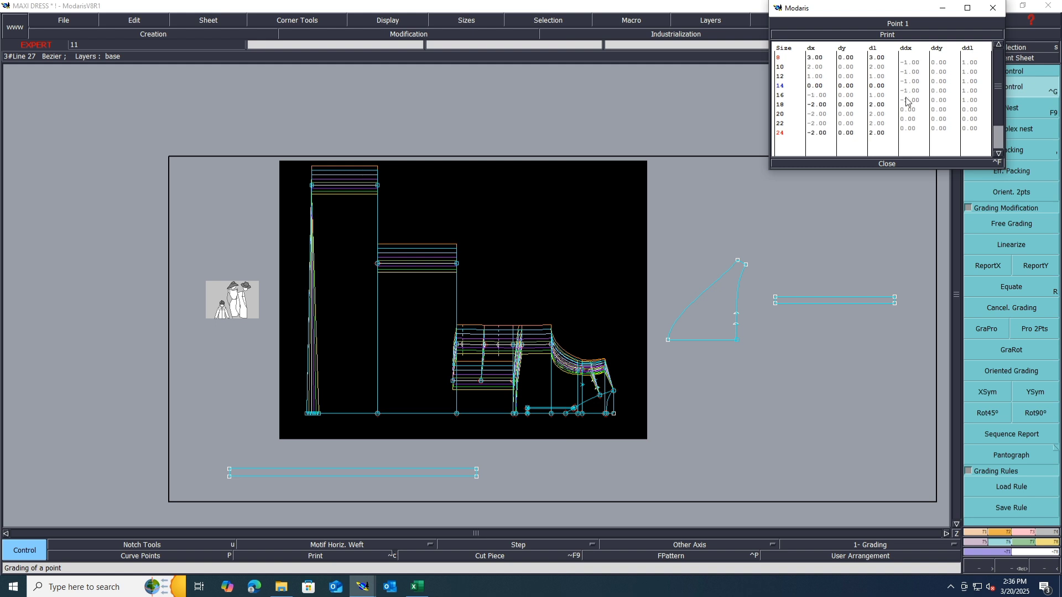
Set the centre-line hem point's ddx to -1.5 between sizes 18 and 24, and close its grading table.
{"action": "left_click_drag", "start_coordinate": [911, 113], "coordinate": [913, 132]}
{"action": "type", "text": "-1."}
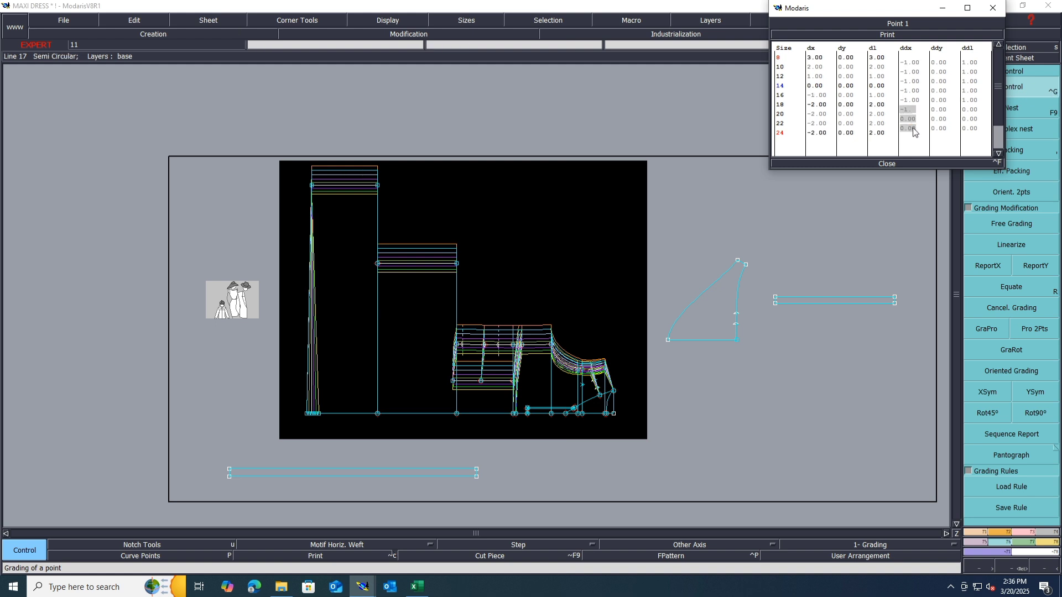
{"action": "type", "text": "5"}
{"action": "key", "text": "Return"}
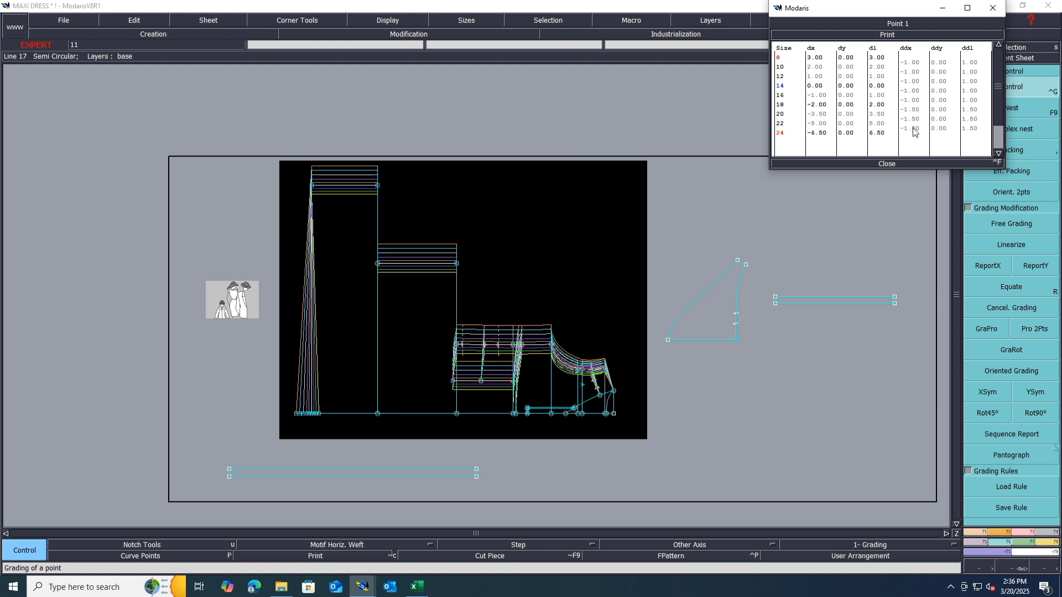
{"action": "left_click", "coordinate": [887, 163]}
Use ReportX to copy the centre-line hem point's X grading to the outer corner of the hem.
{"action": "left_click", "coordinate": [982, 266]}
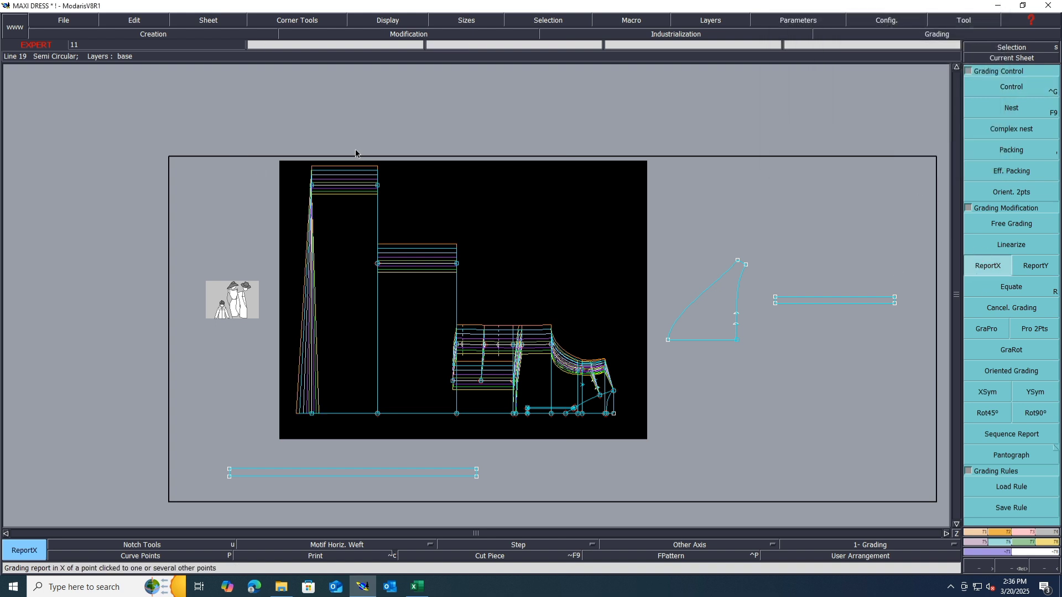
{"action": "left_click", "coordinate": [312, 413]}
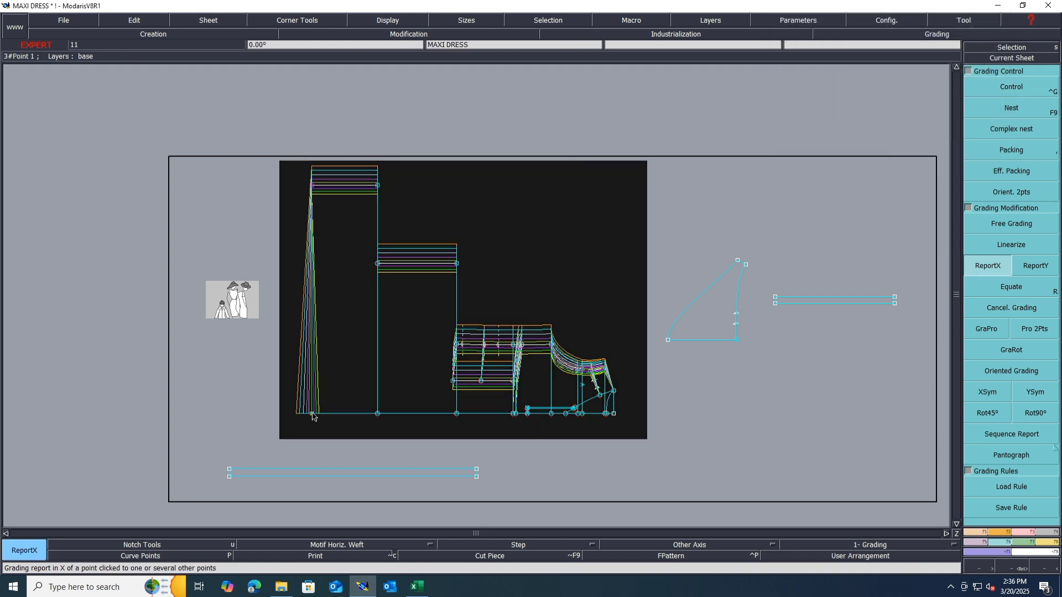
{"action": "left_click", "coordinate": [312, 185]}
{"action": "right_click", "coordinate": [546, 242]}
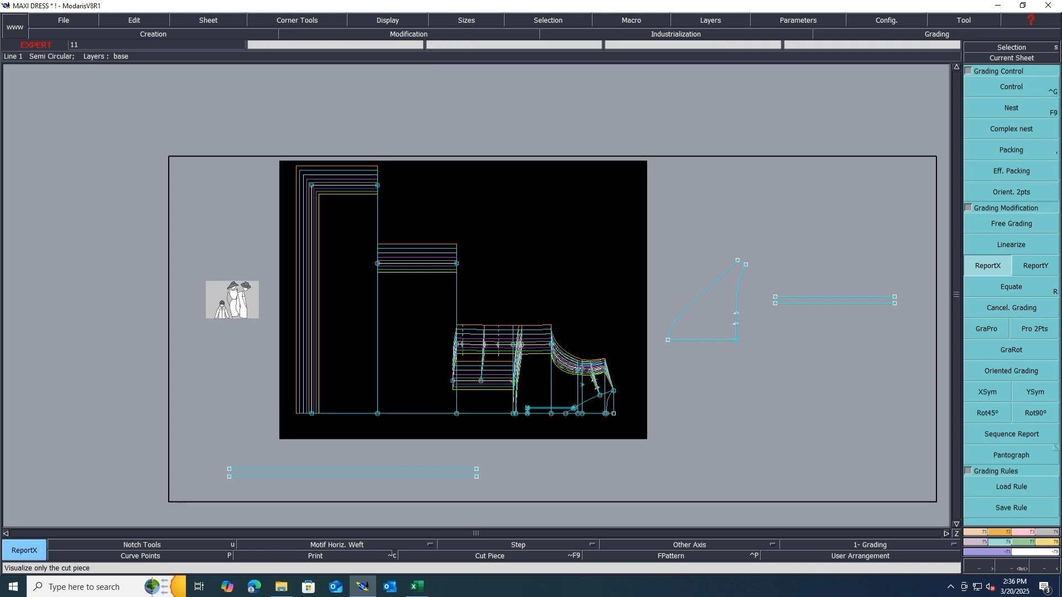
Switch to Excel and fill the LW row, FRONT LENGTH- FROM HNP TO WAIST SEAM, with the same orange.
{"action": "left_click", "coordinate": [417, 586]}
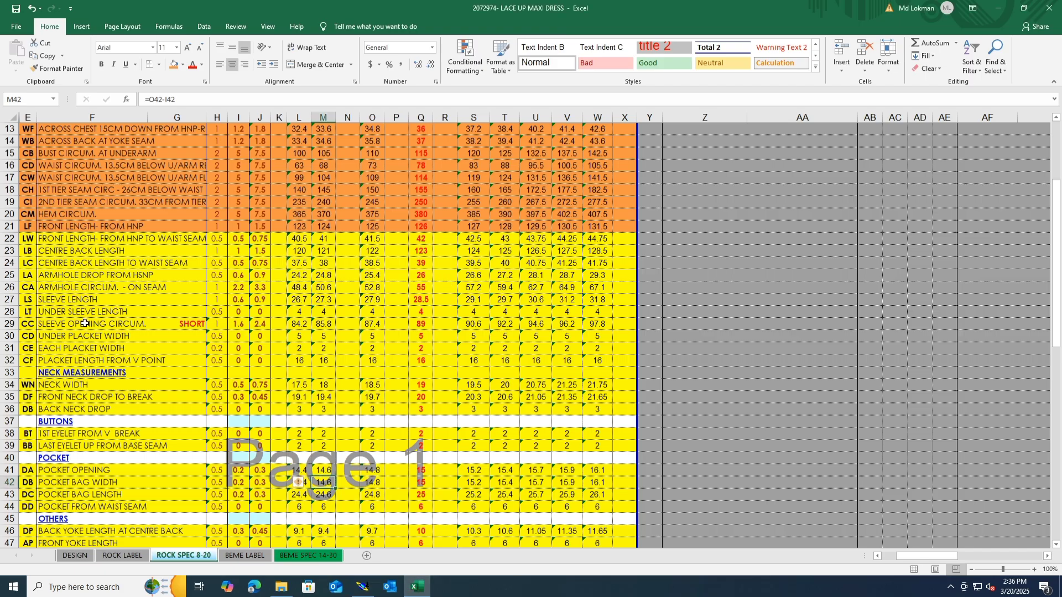
{"action": "left_click", "coordinate": [6, 239]}
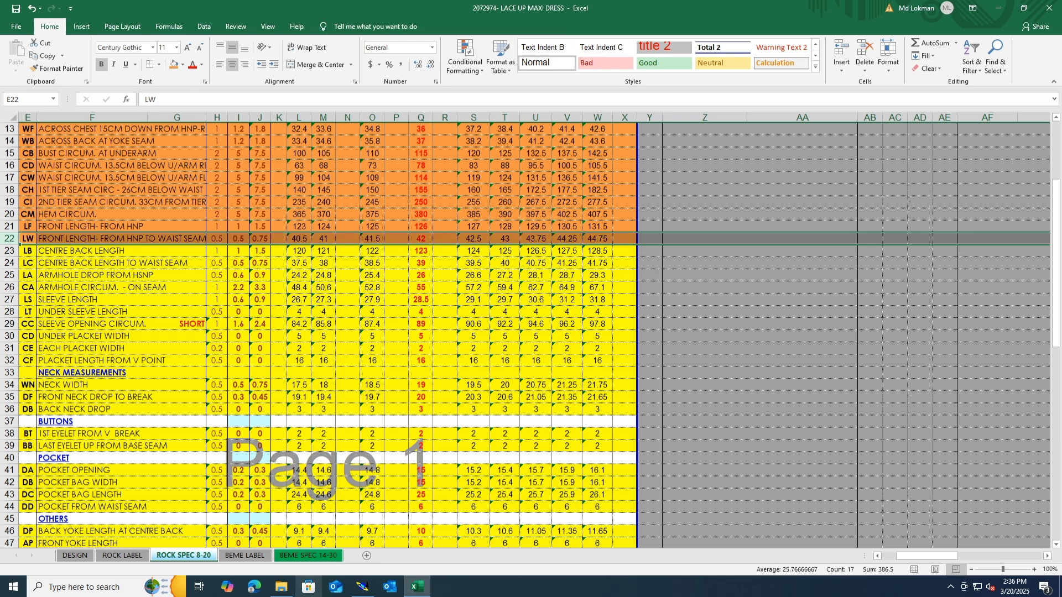
Switch to Modaris and set the ddx of the waist point on the centre line to -0.5 between sizes 8 and 18.
{"action": "left_click", "coordinate": [362, 586]}
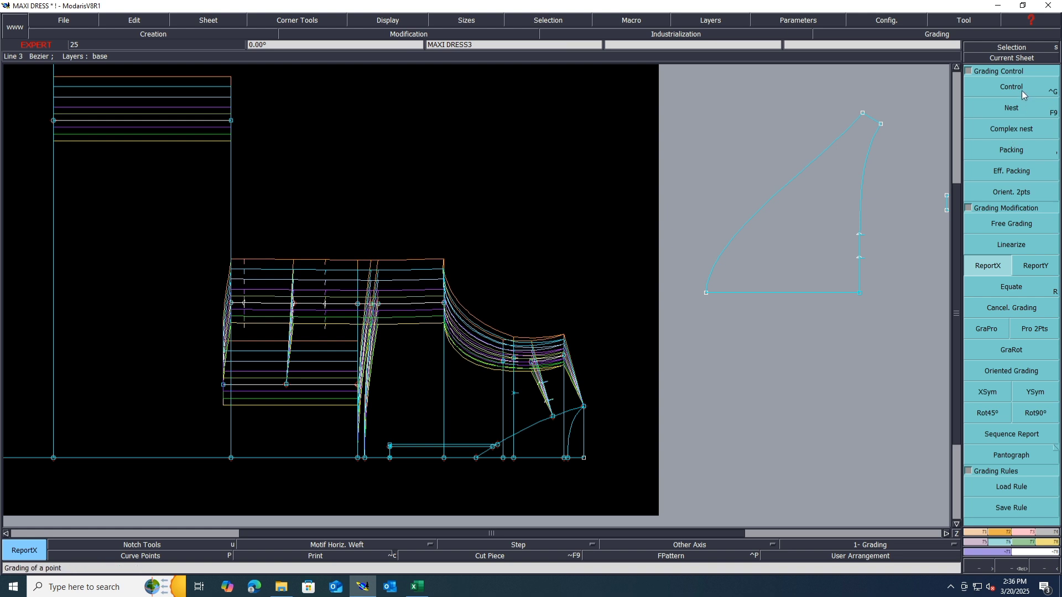
{"action": "left_click", "coordinate": [1021, 89]}
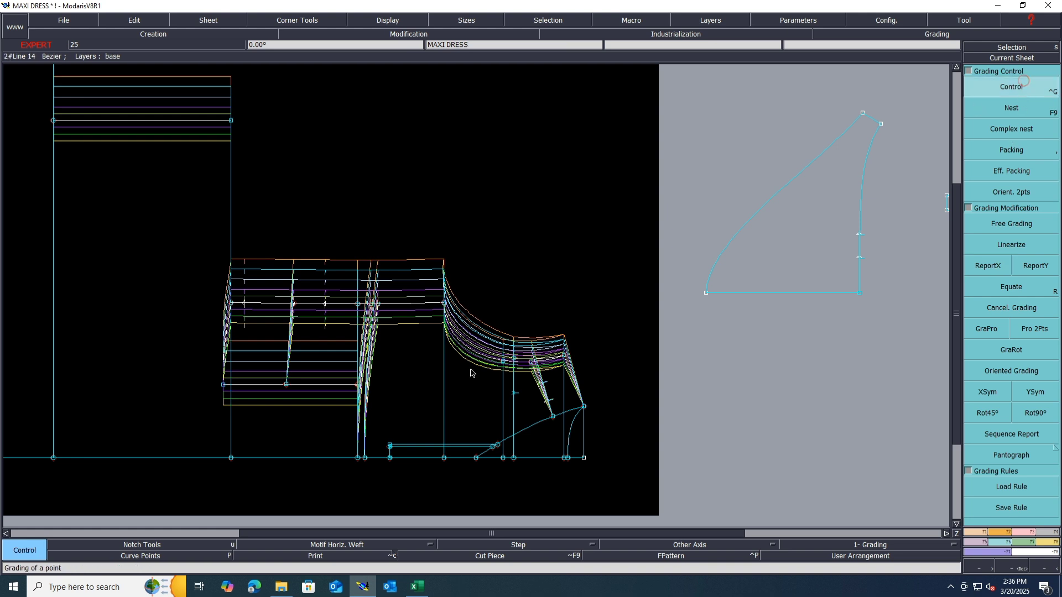
{"action": "left_click", "coordinate": [358, 460]}
{"action": "left_click_drag", "start_coordinate": [913, 63], "coordinate": [913, 103]}
{"action": "type", "text": "-0"}
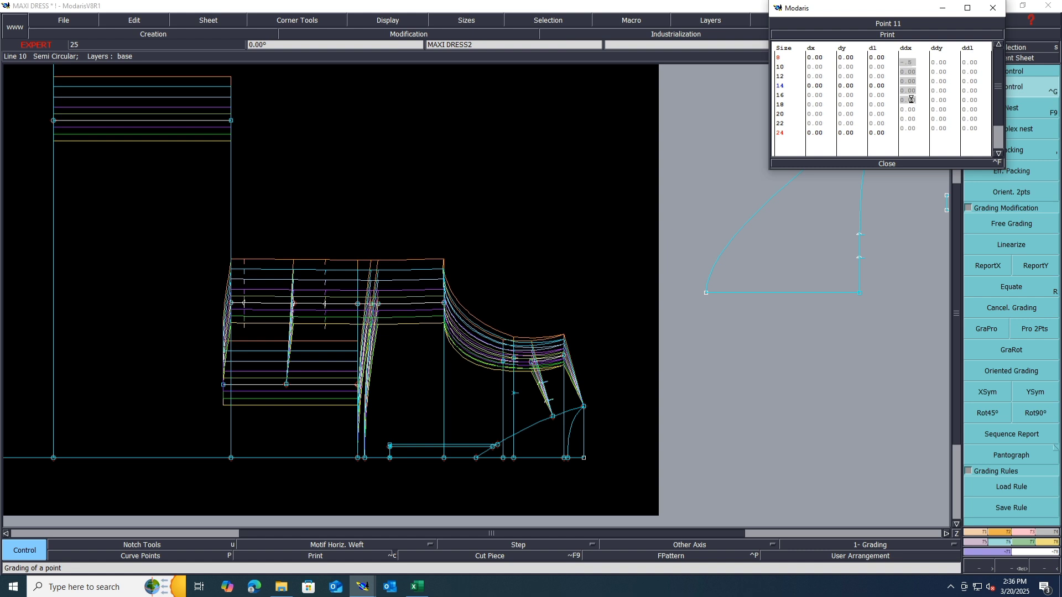
{"action": "type", "text": ".5"}
{"action": "key", "text": "Return"}
Set the centre-line waist point's ddx to -0.75 between sizes 18 and 24, and close its grading table.
{"action": "left_click_drag", "start_coordinate": [913, 109], "coordinate": [912, 125]}
{"action": "type", "text": "-0"}
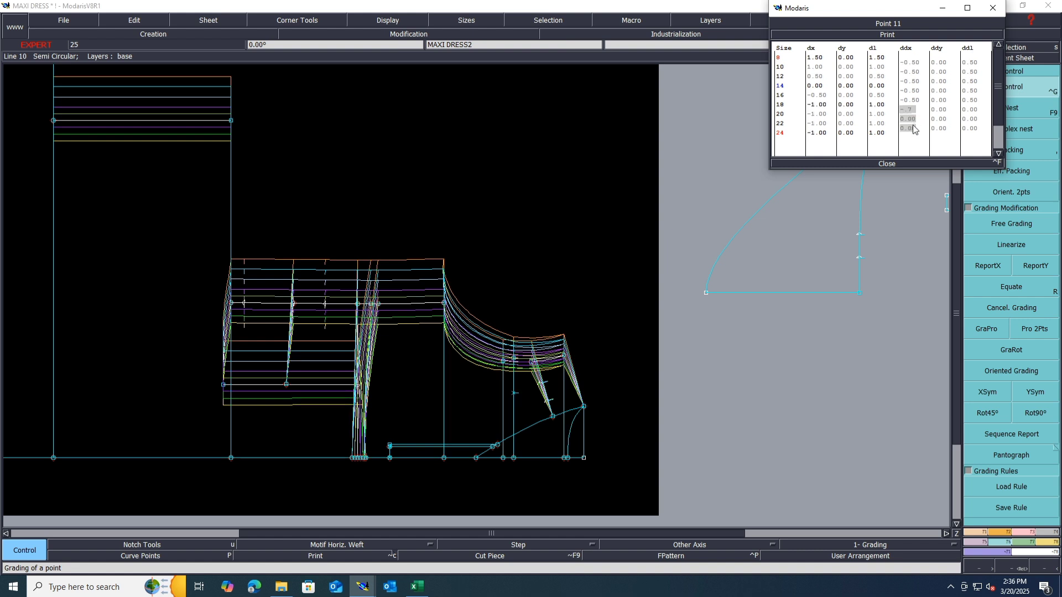
{"action": "type", "text": ".75"}
{"action": "key", "text": "Return"}
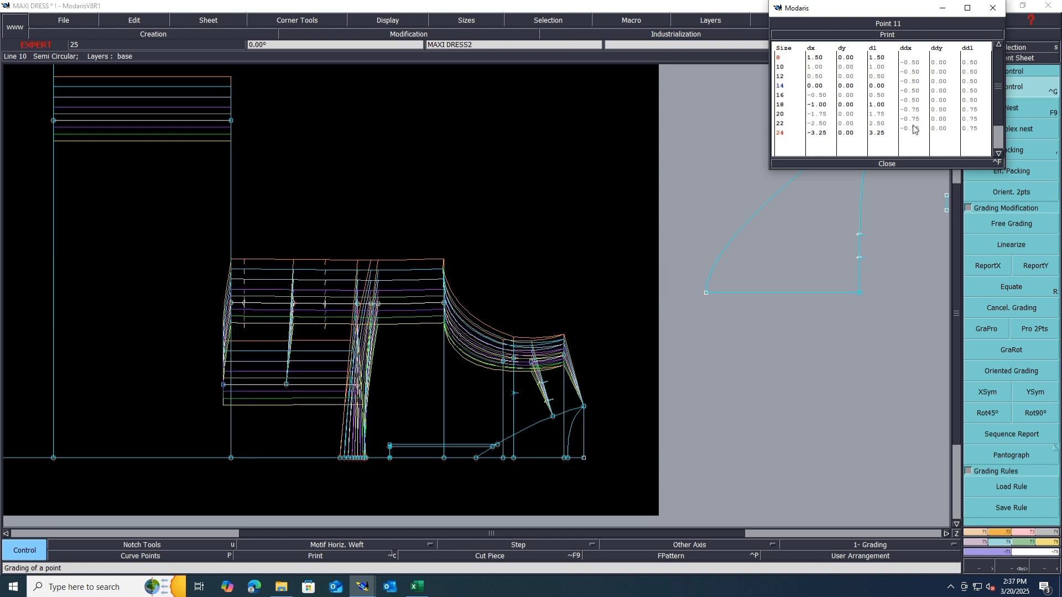
{"action": "left_click", "coordinate": [887, 163]}
Use ReportX to copy the centre-line waist point's X grading to the neighbouring centre-line waist point and the side-seam waist points.
{"action": "left_click", "coordinate": [988, 265]}
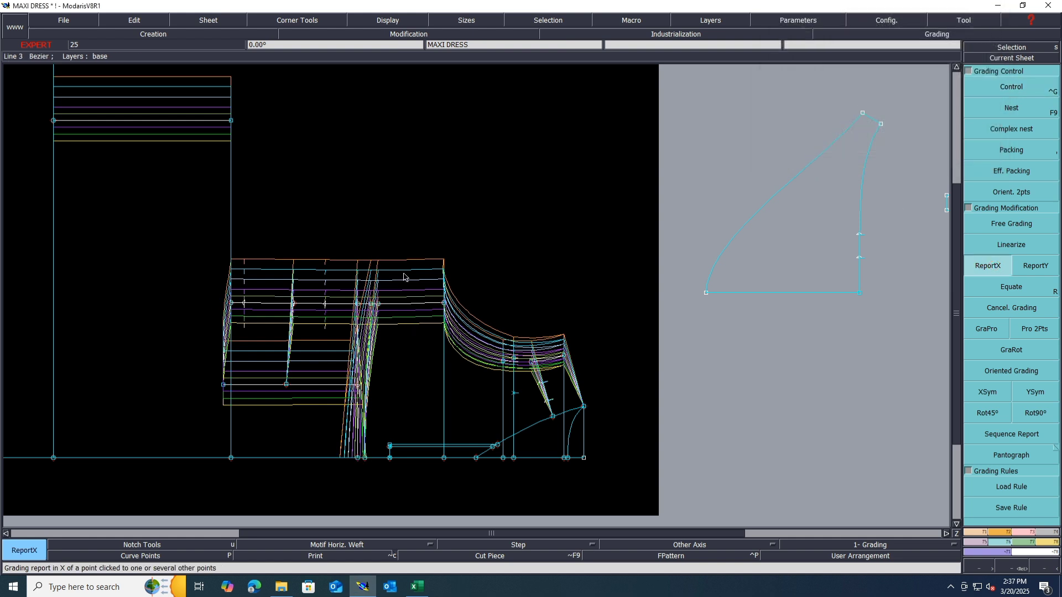
{"action": "left_click", "coordinate": [377, 304]}
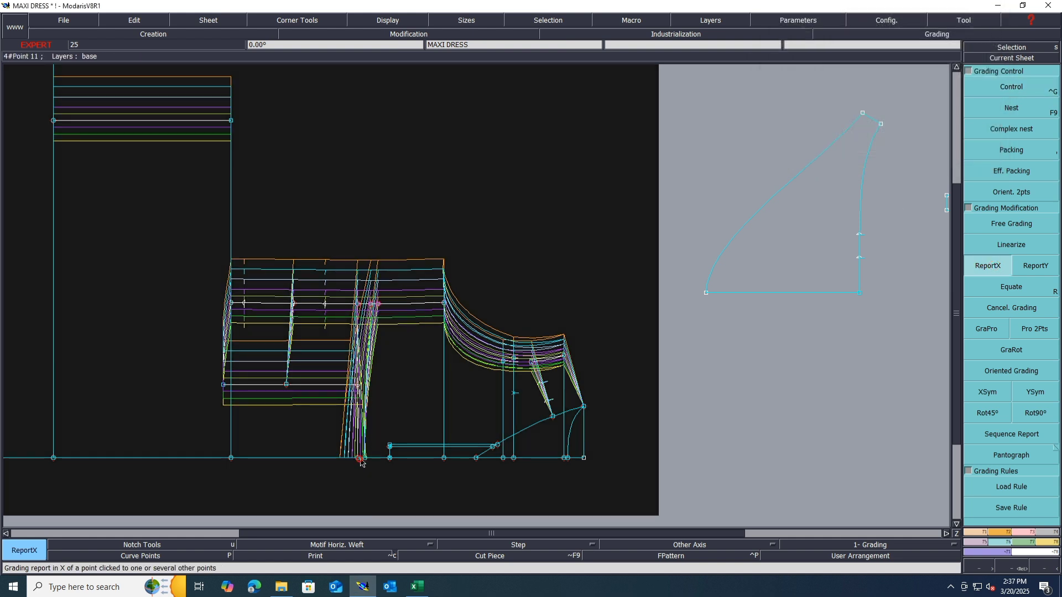
{"action": "left_click", "coordinate": [362, 460]}
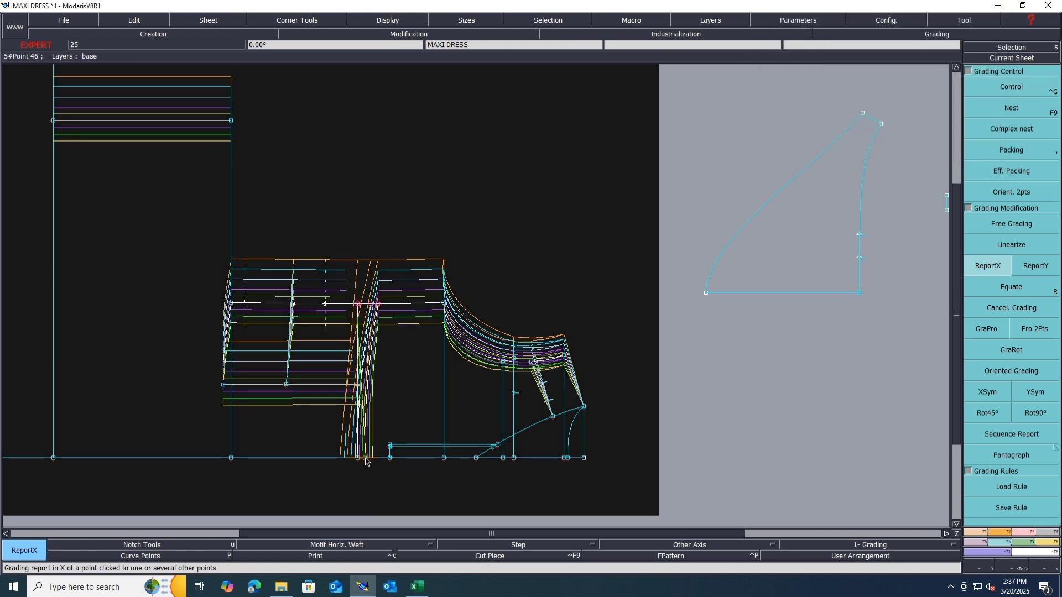
{"action": "left_click", "coordinate": [379, 303]}
{"action": "right_click", "coordinate": [494, 179]}
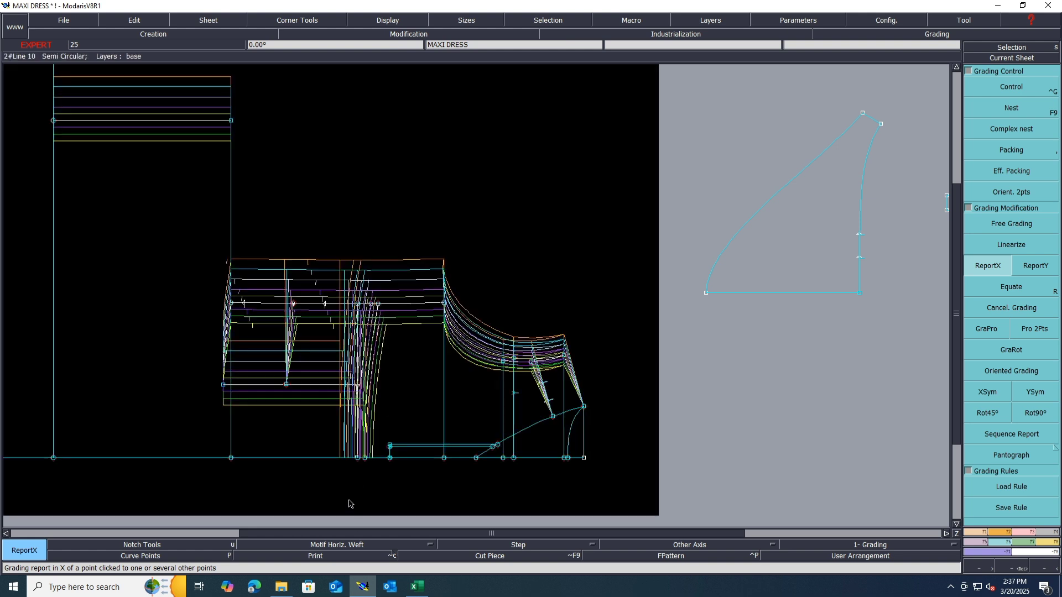
Switch to Excel and fill the LB row, CENTRE BACK LENGTH, with the same orange.
{"action": "left_click", "coordinate": [417, 587]}
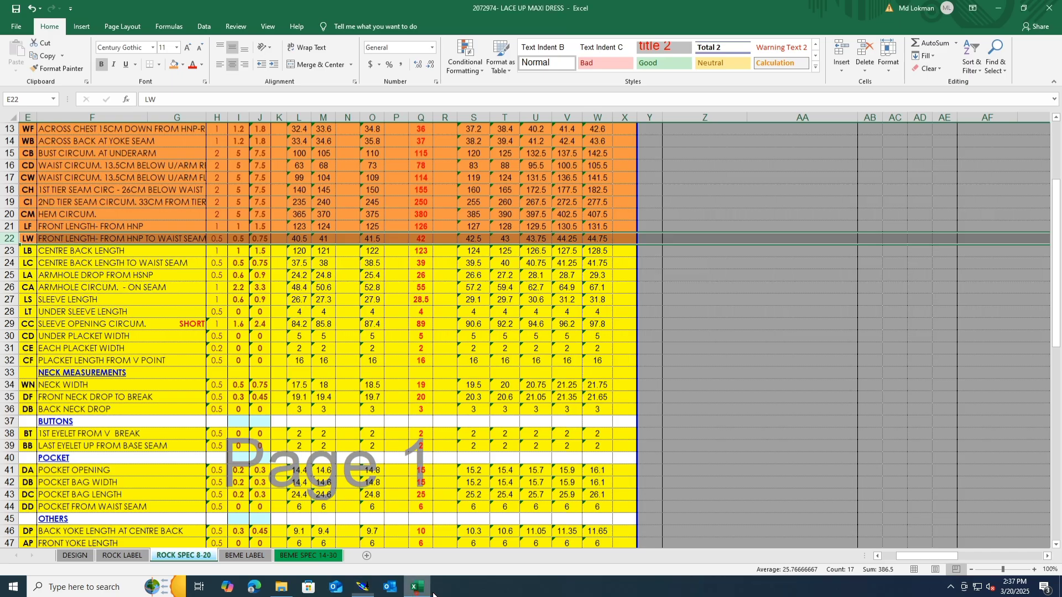
{"action": "left_click", "coordinate": [8, 250]}
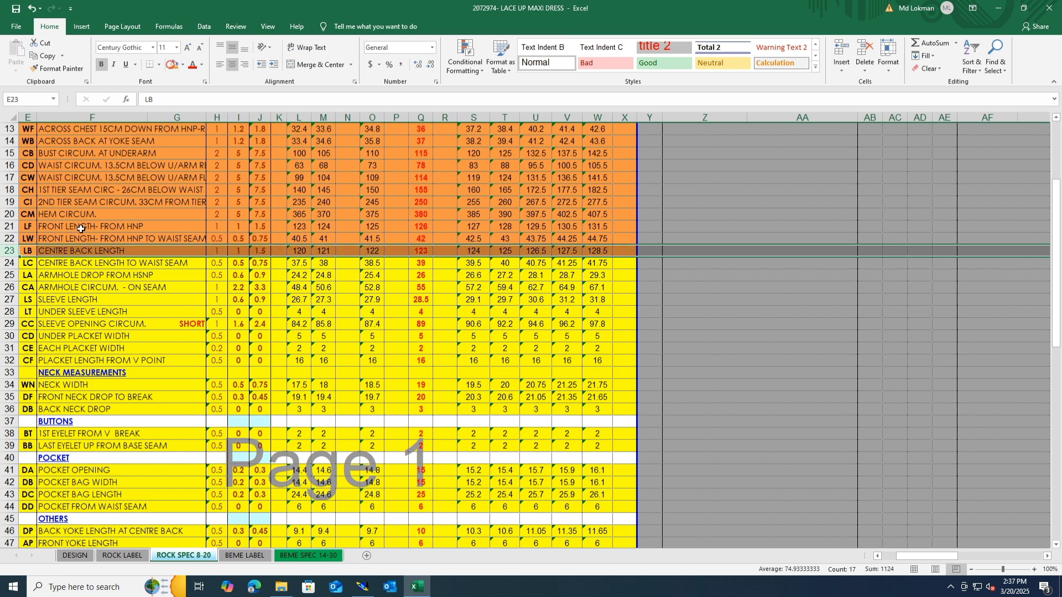
Fill the LC row, CENTRE BACK LENGTH TO WAIST SEAM, and the LA row, ARMHOLE DROP FROM HSNP, with the same orange.
{"action": "left_click", "coordinate": [10, 262]}
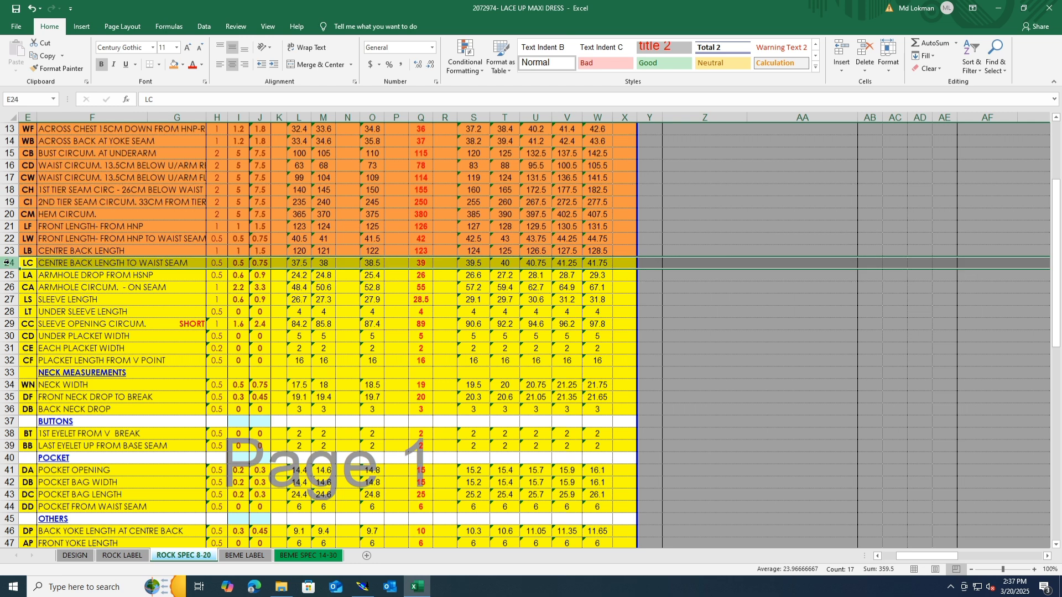
{"action": "left_click", "coordinate": [175, 64]}
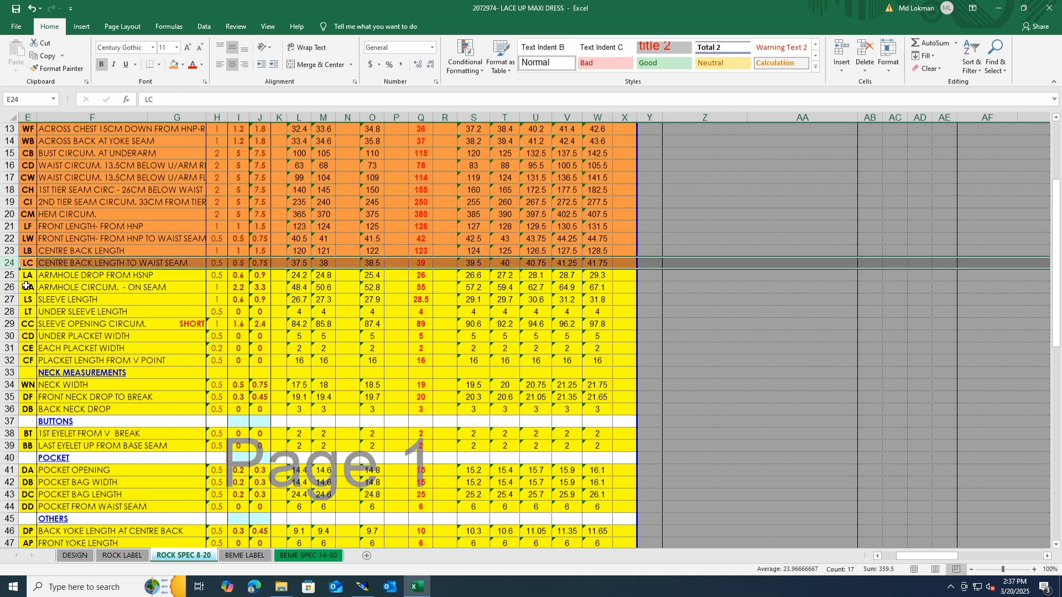
{"action": "left_click", "coordinate": [9, 275]}
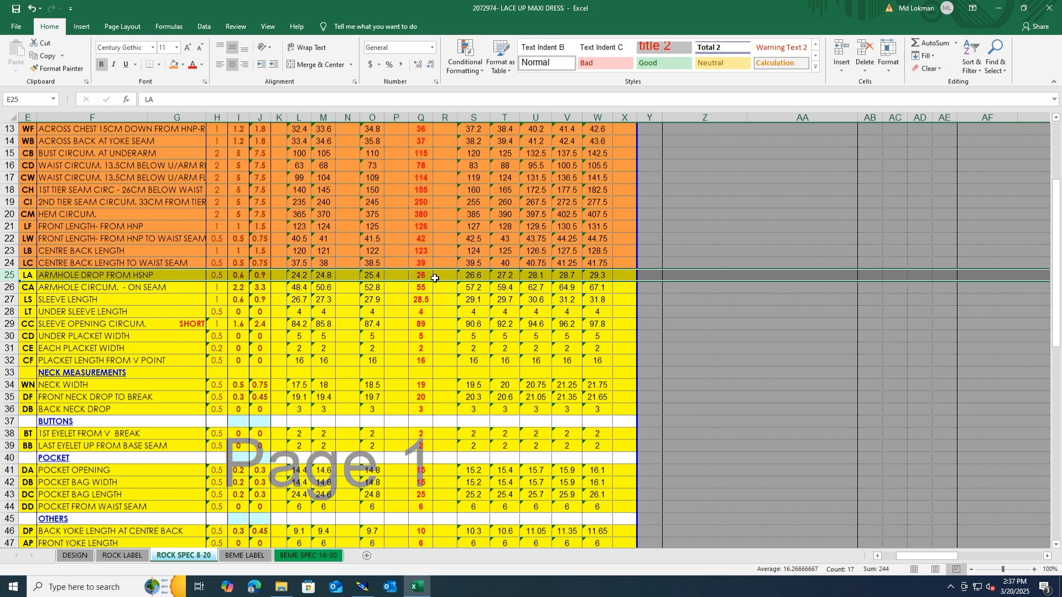
{"action": "left_click", "coordinate": [173, 67]}
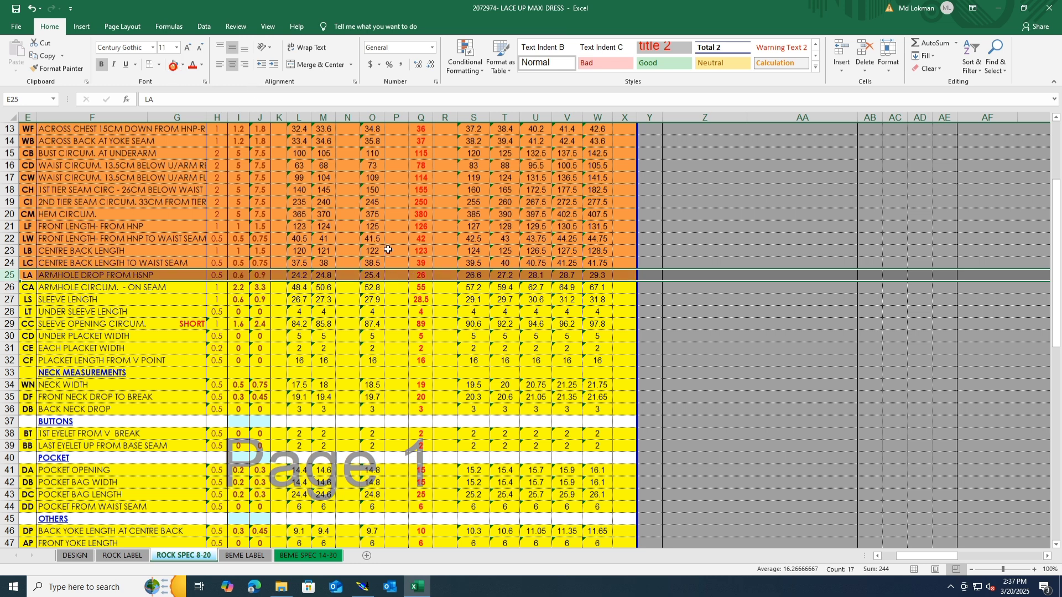
Switch to Modaris and set the ddx of the bodice underarm point to -0.6 between sizes 8 and 18.
{"action": "left_click", "coordinate": [363, 586]}
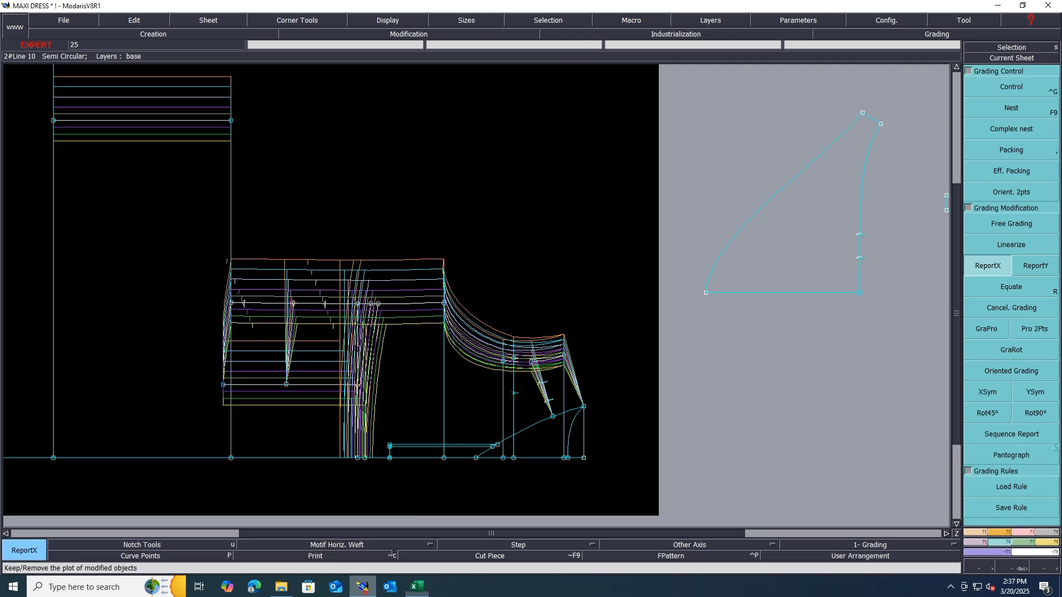
{"action": "left_click", "coordinate": [1011, 91]}
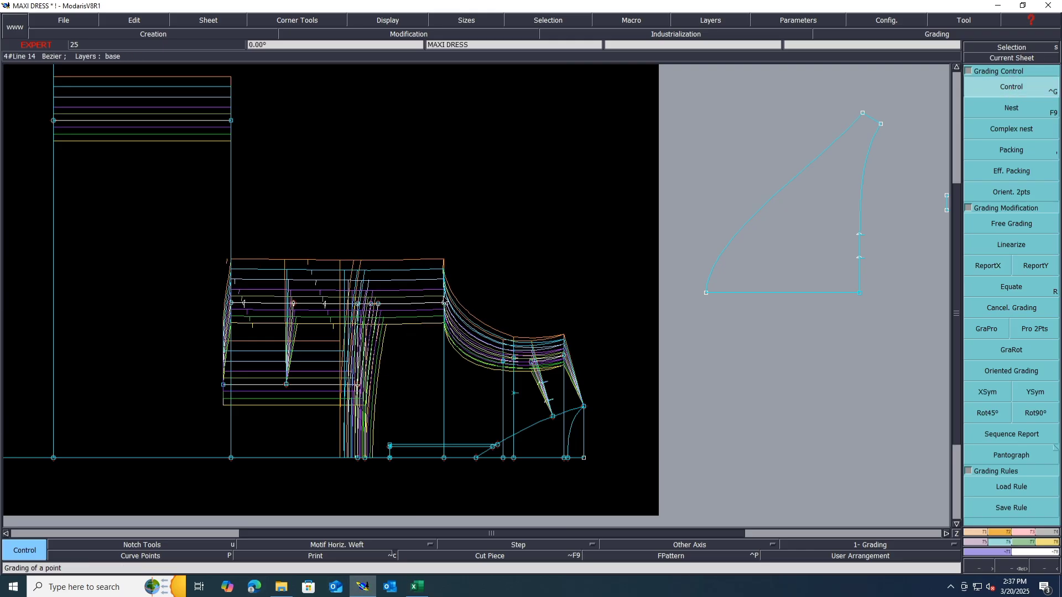
{"action": "left_click", "coordinate": [444, 303]}
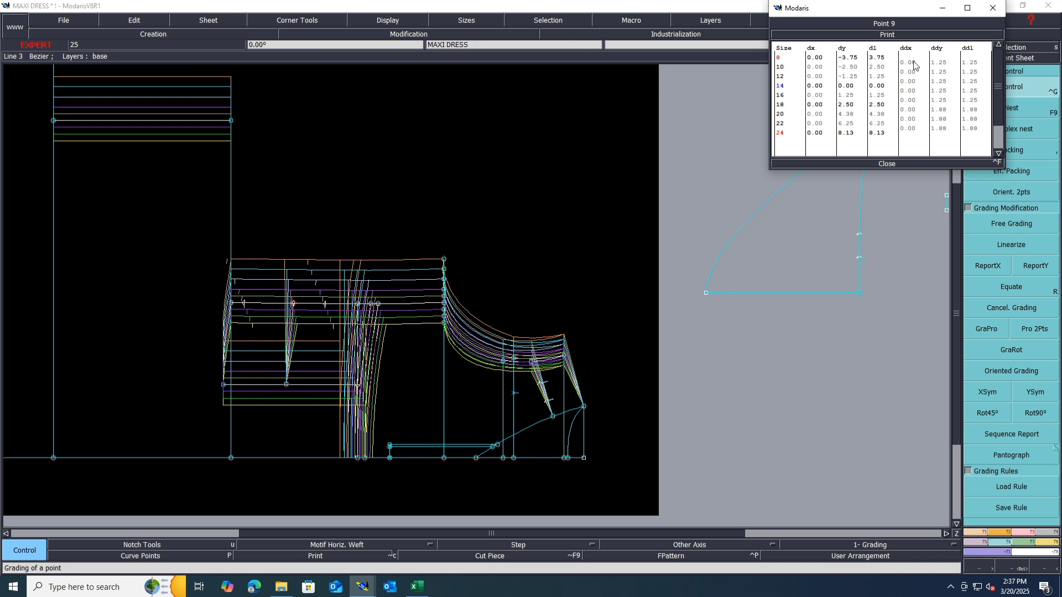
{"action": "left_click_drag", "start_coordinate": [913, 63], "coordinate": [916, 103]}
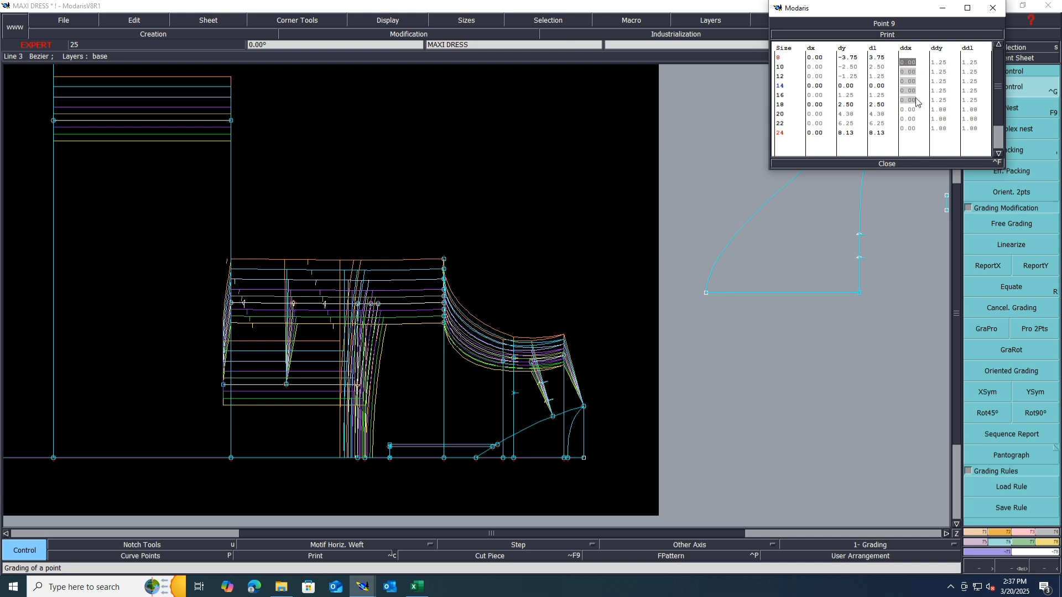
{"action": "type", "text": "-0.6"}
{"action": "key", "text": "Return"}
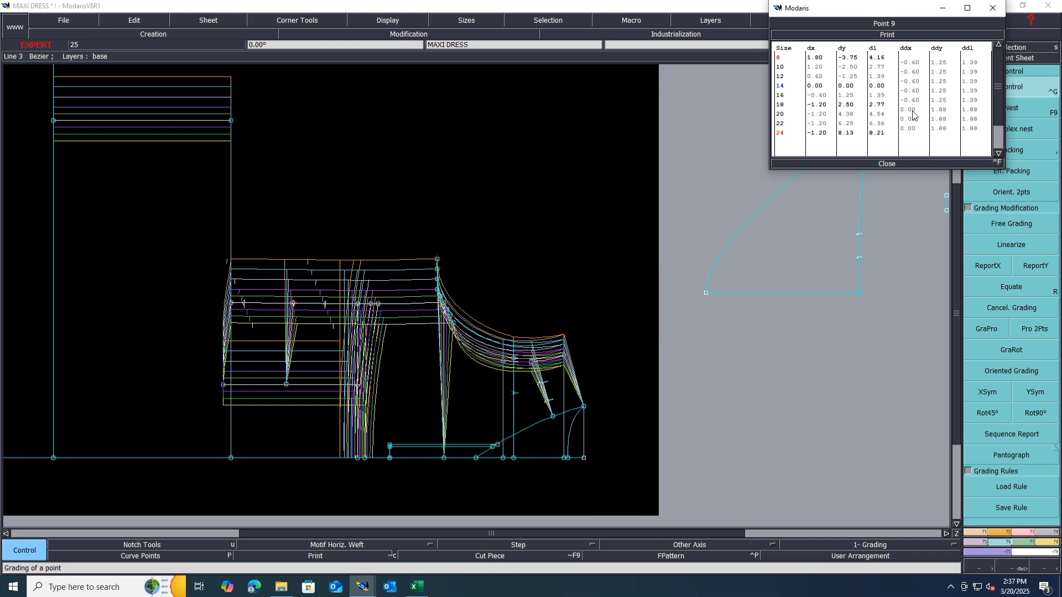
Set the underarm point's ddx to -0.9 between sizes 18 and 24, and copy its X grading to the centre-line point level with it using ReportX.
{"action": "left_click_drag", "start_coordinate": [911, 110], "coordinate": [912, 133]}
{"action": "type", "text": "-.9"}
{"action": "key", "text": "Return"}
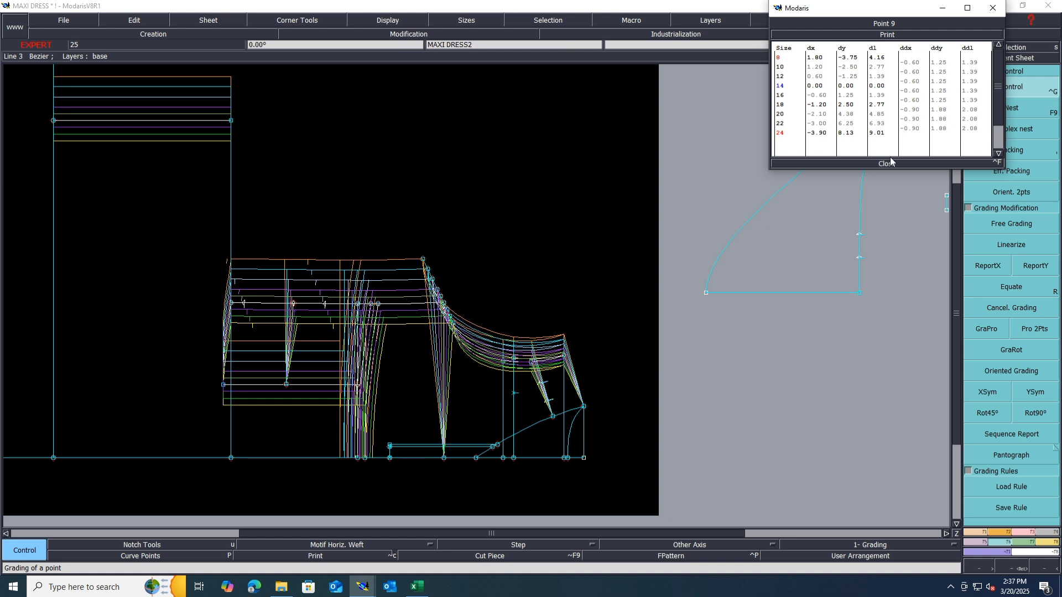
{"action": "left_click", "coordinate": [886, 164]}
{"action": "left_click", "coordinate": [987, 265]}
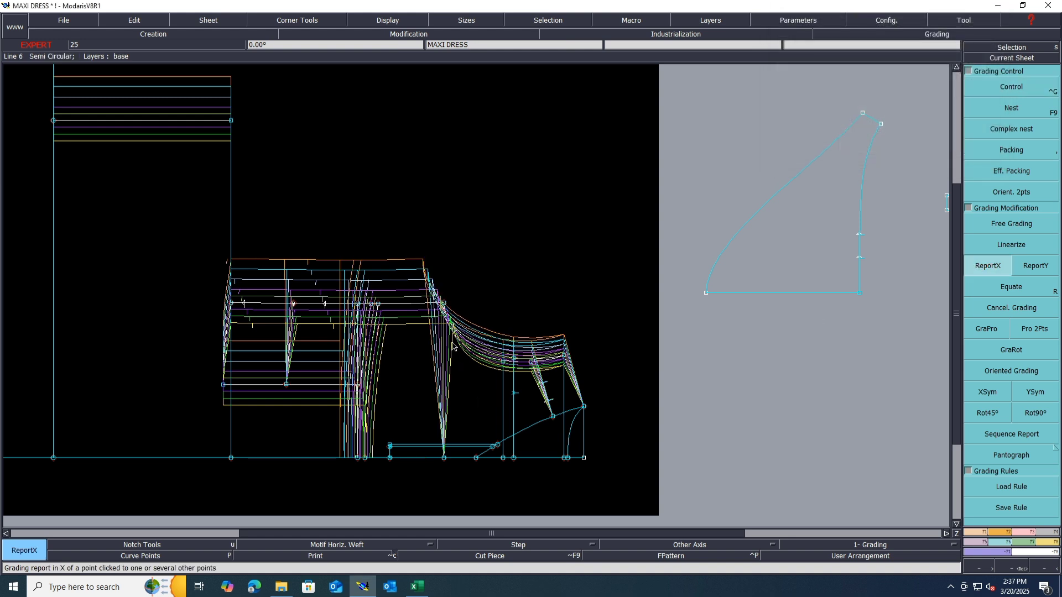
{"action": "left_click", "coordinate": [444, 458]}
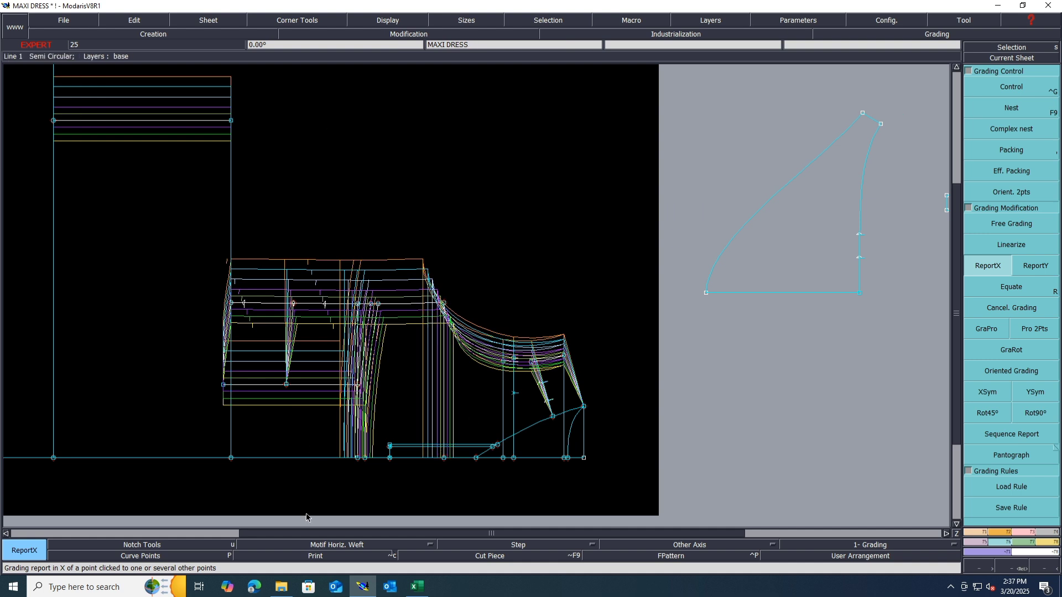
Switch to Excel and fill the CA row, ARMHOLE CIRCUM., and the LS row, SLEEVE LENGTH, with the same orange.
{"action": "left_click", "coordinate": [430, 592]}
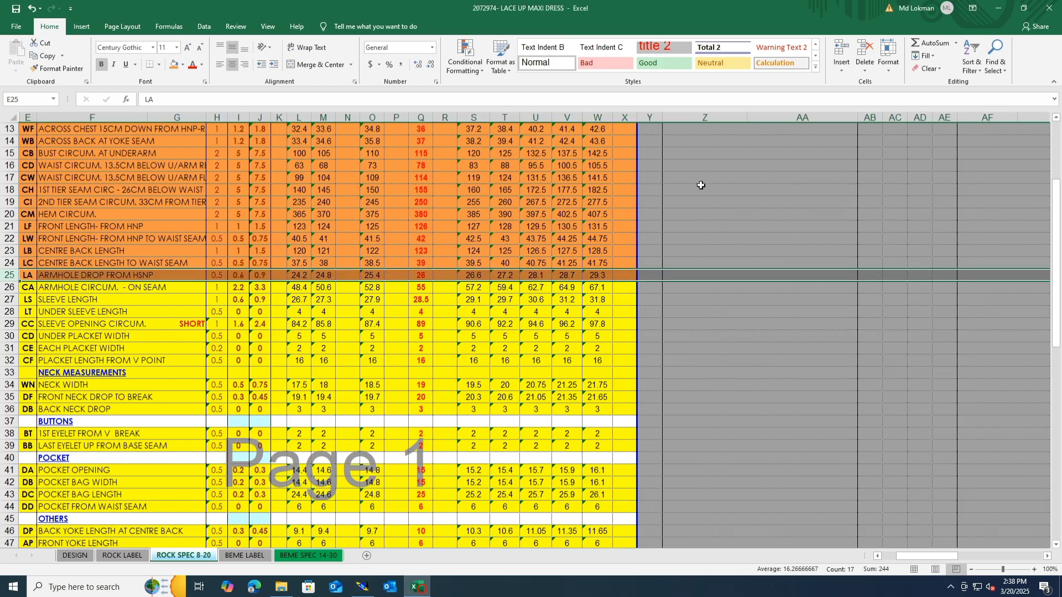
{"action": "left_click", "coordinate": [10, 287]}
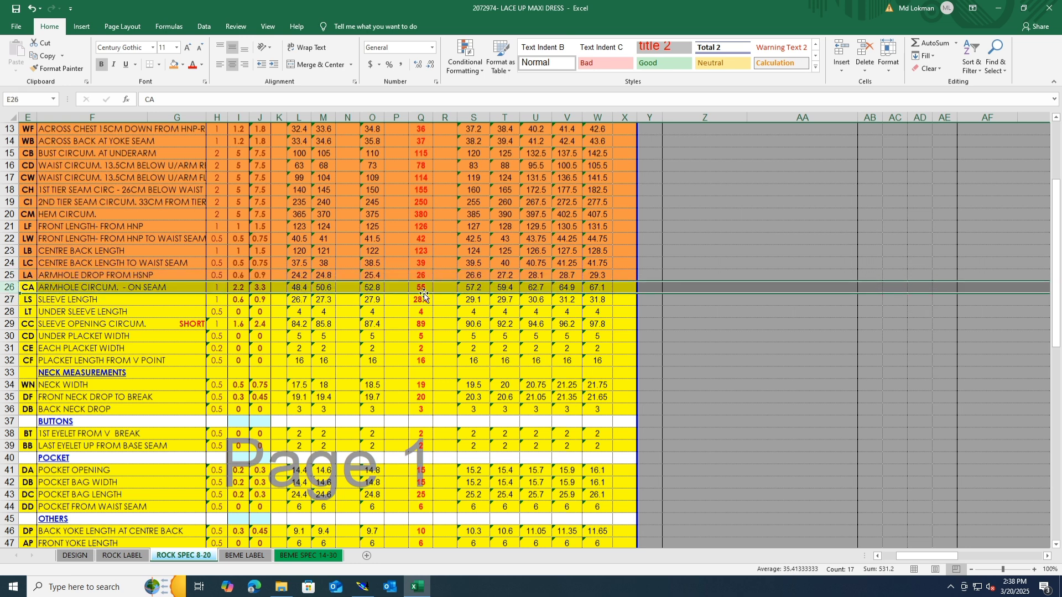
{"action": "left_click", "coordinate": [174, 64]}
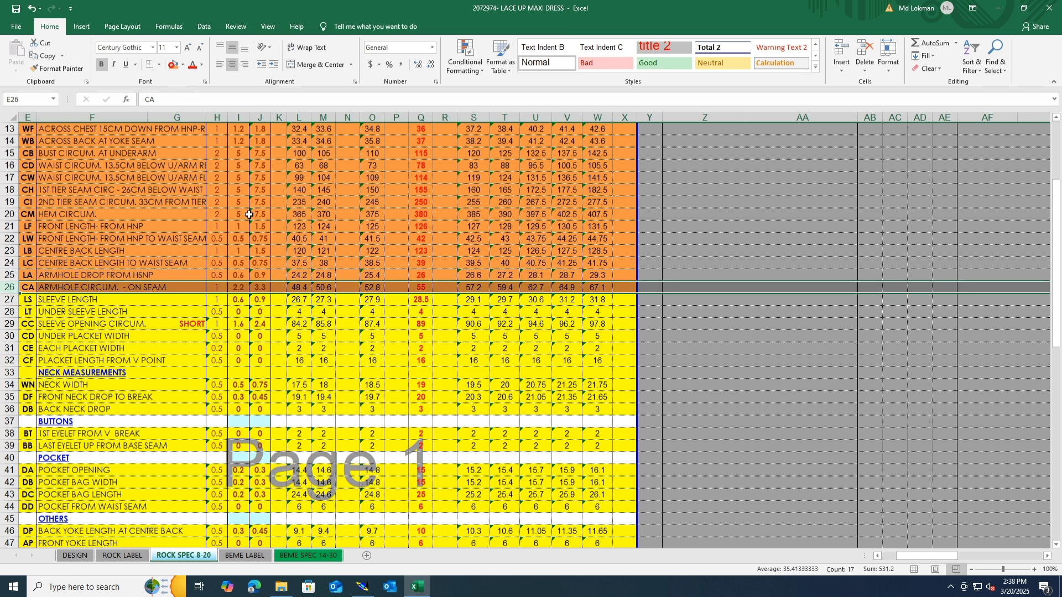
{"action": "left_click", "coordinate": [9, 299]}
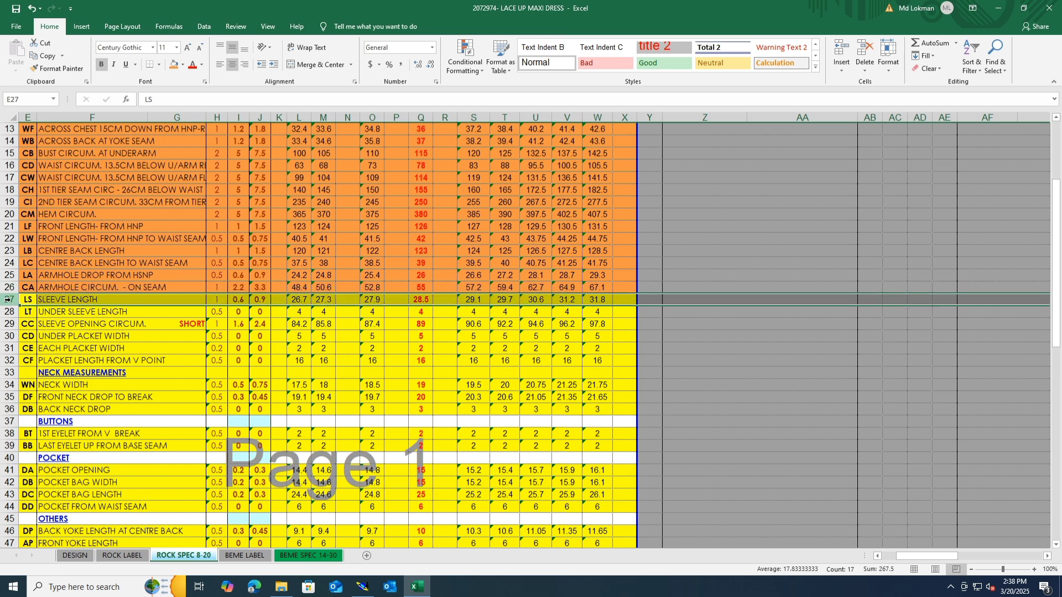
{"action": "left_click", "coordinate": [174, 64]}
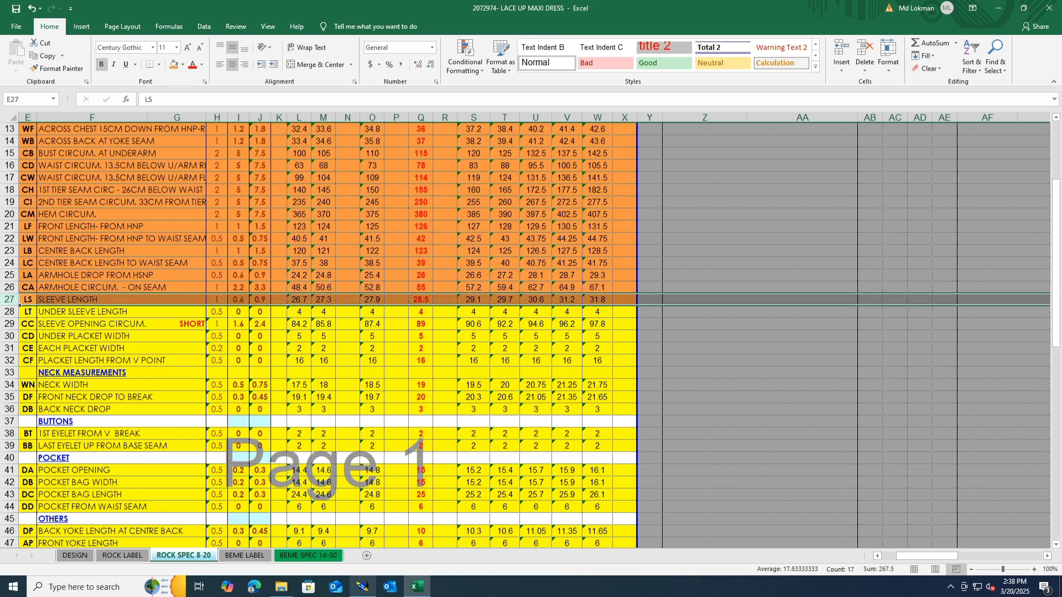
Switch to Modaris and set the ddx of the sleeve-head point on the sleeve piece's fold line to -0.6 between sizes 8 and 18.
{"action": "left_click", "coordinate": [360, 588]}
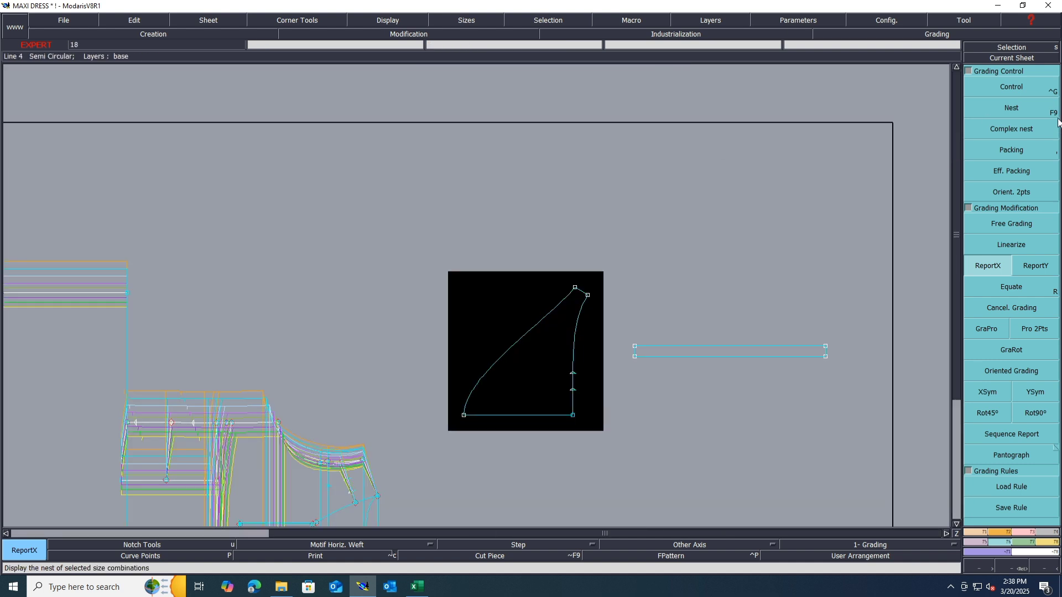
{"action": "left_click", "coordinate": [1023, 84]}
{"action": "left_click", "coordinate": [464, 414]}
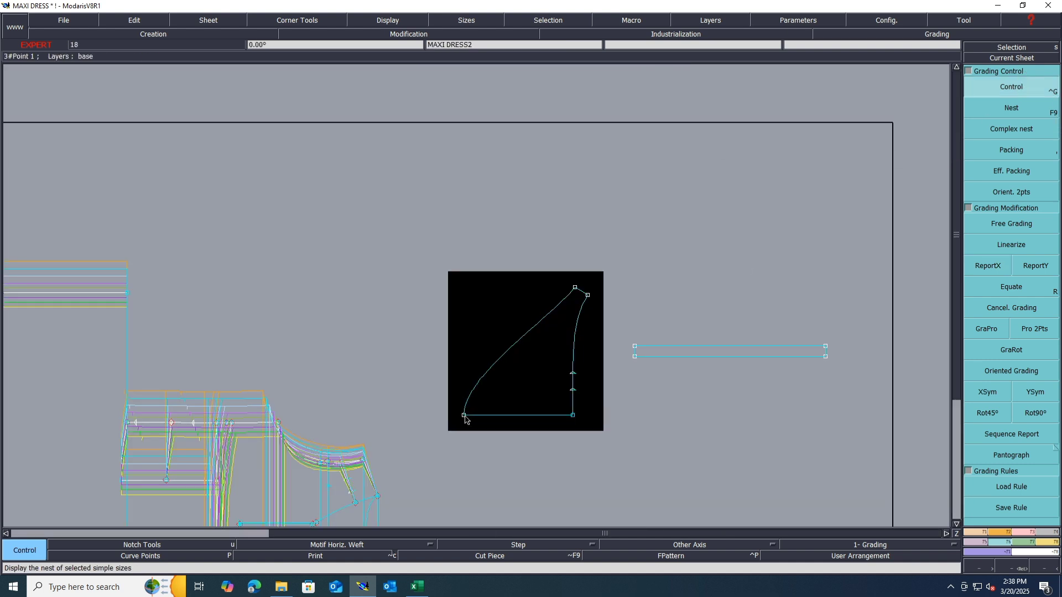
{"action": "left_click_drag", "start_coordinate": [907, 62], "coordinate": [915, 101]}
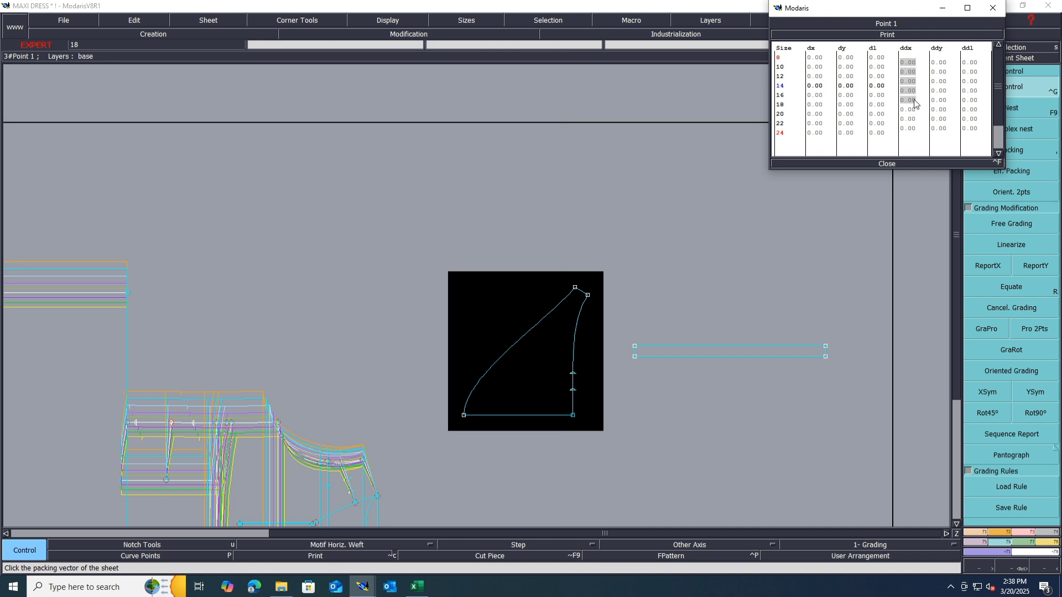
{"action": "type", "text": "-0.6"}
{"action": "key", "text": "Return"}
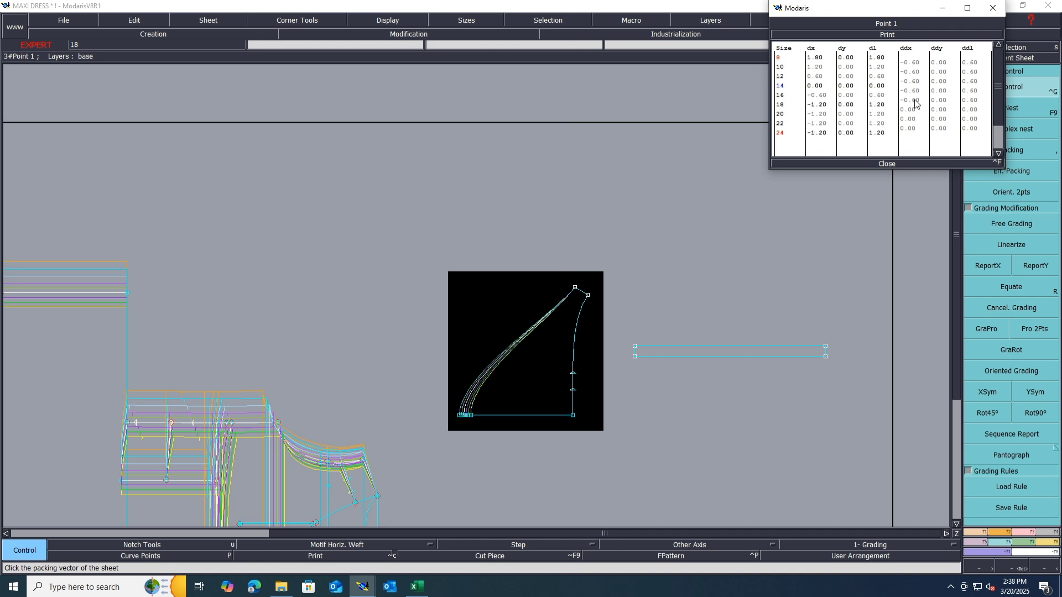
Set the sleeve-head point's ddx to -0.9 between sizes 18 and 24, and close its grading table.
{"action": "left_click_drag", "start_coordinate": [911, 112], "coordinate": [911, 127]}
{"action": "key", "text": "Return"}
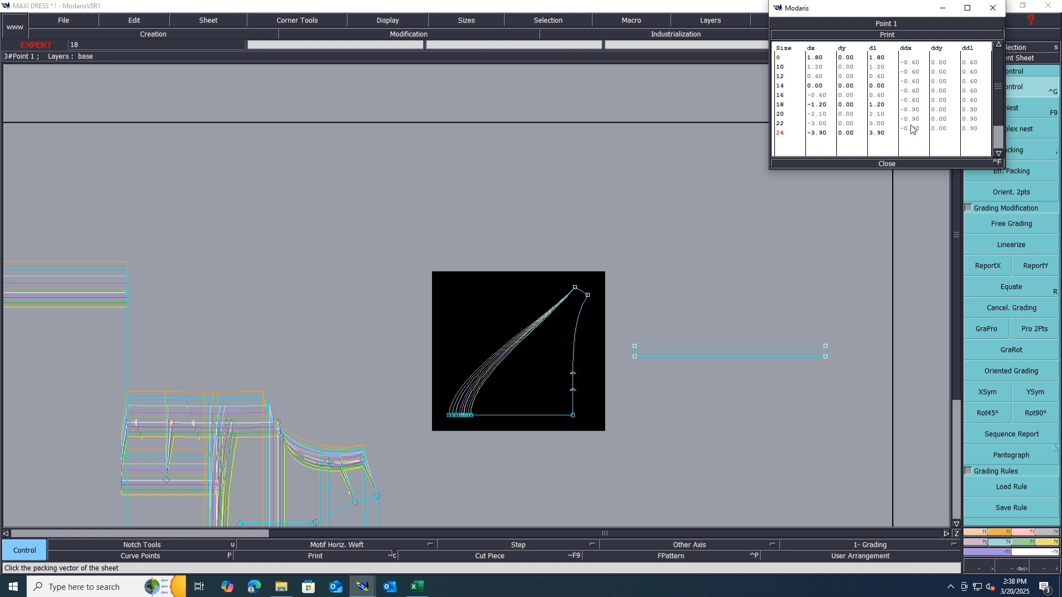
{"action": "left_click", "coordinate": [889, 164]}
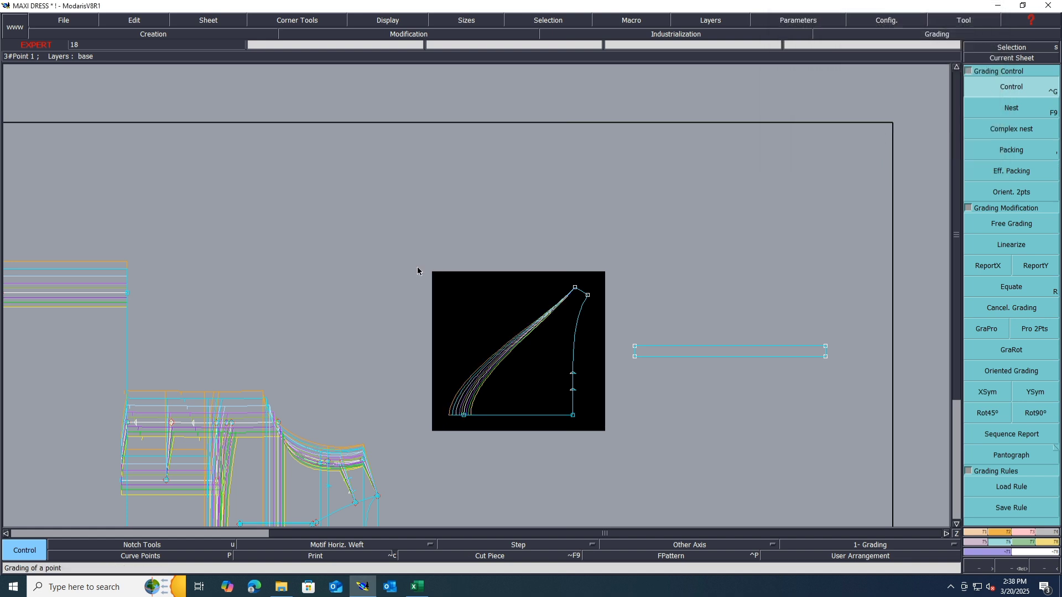
Switch to Excel and fill the LT row, UNDER SLEEVE LENGTH, and the CC row, SLEEVE OPENING CIRCUM., with the same orange.
{"action": "left_click", "coordinate": [416, 590]}
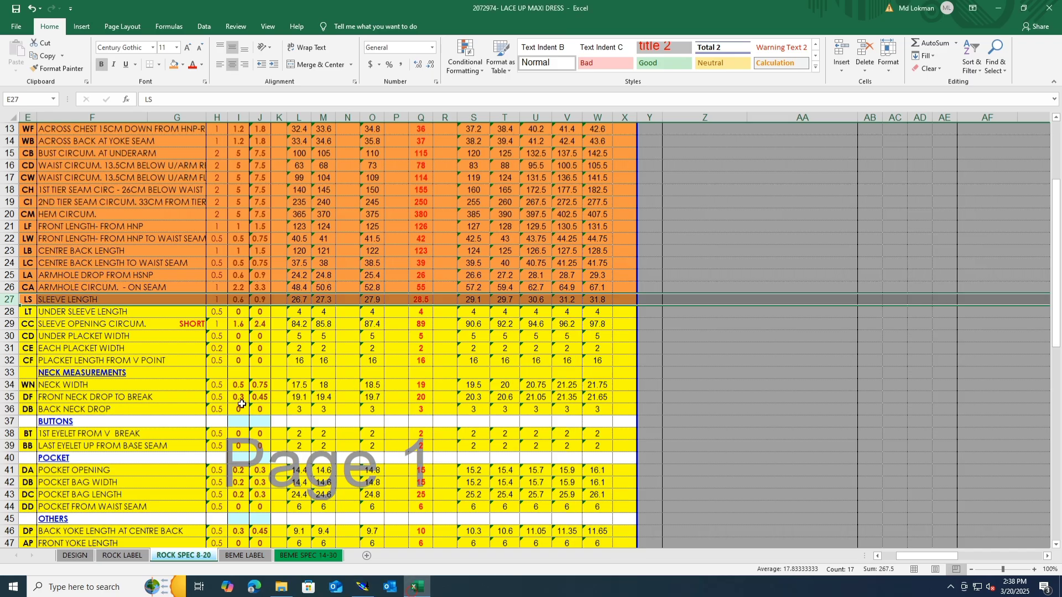
{"action": "left_click", "coordinate": [7, 312]}
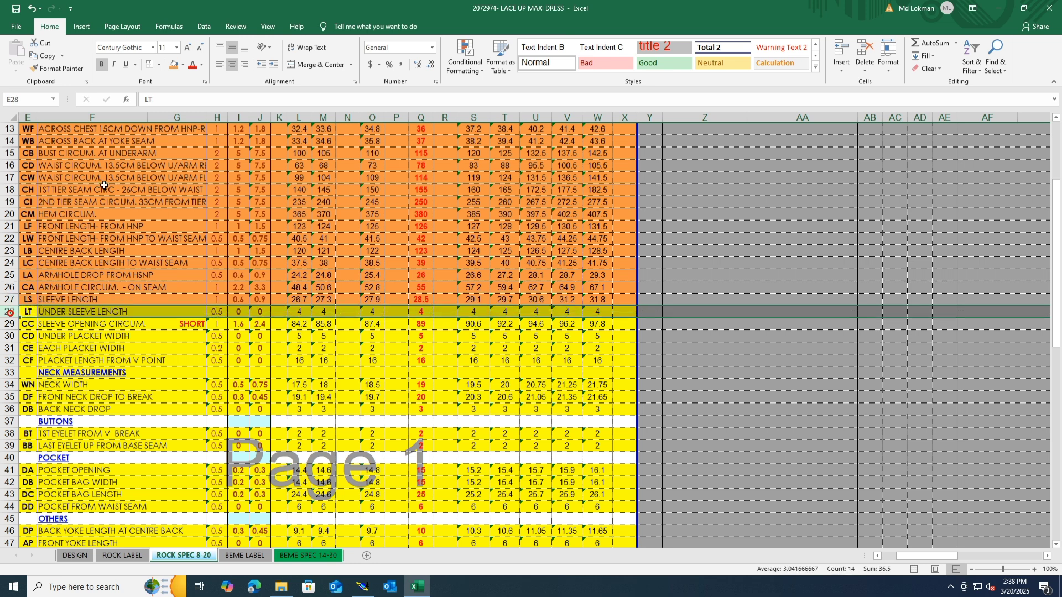
{"action": "left_click", "coordinate": [173, 65]}
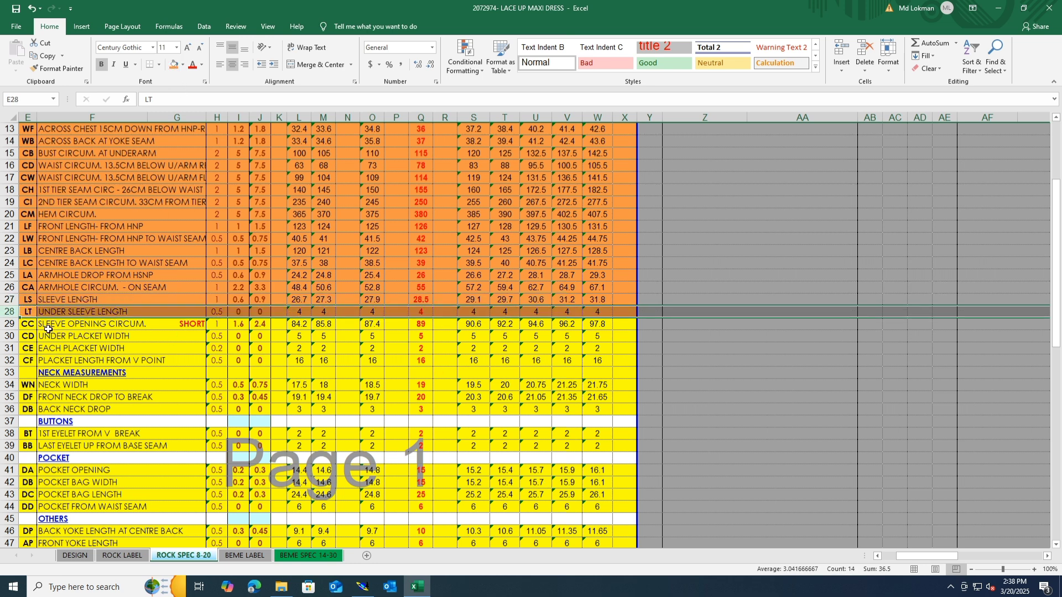
{"action": "left_click", "coordinate": [9, 323]}
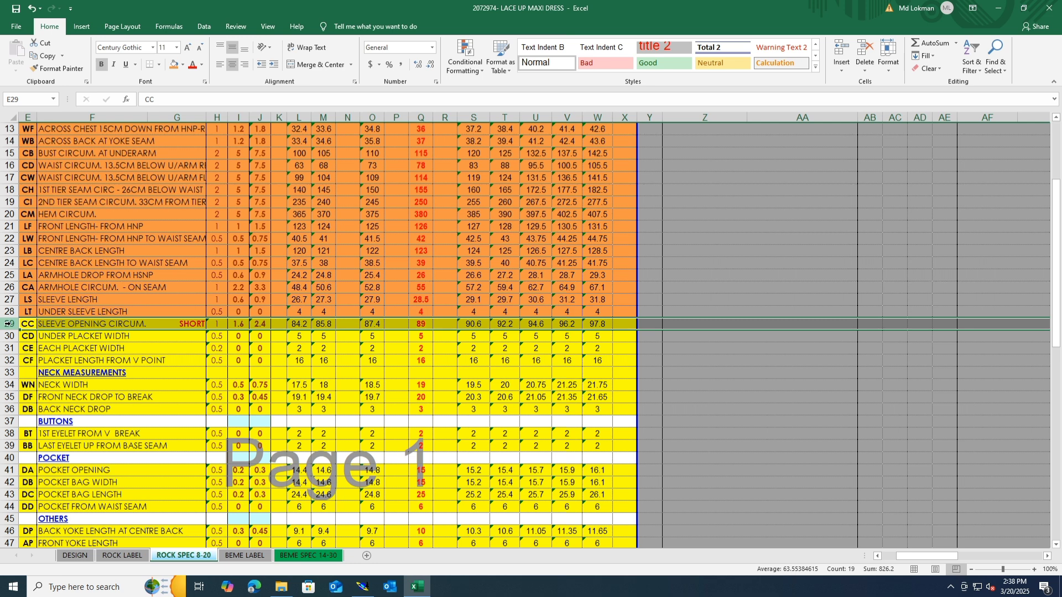
{"action": "left_click", "coordinate": [174, 63]}
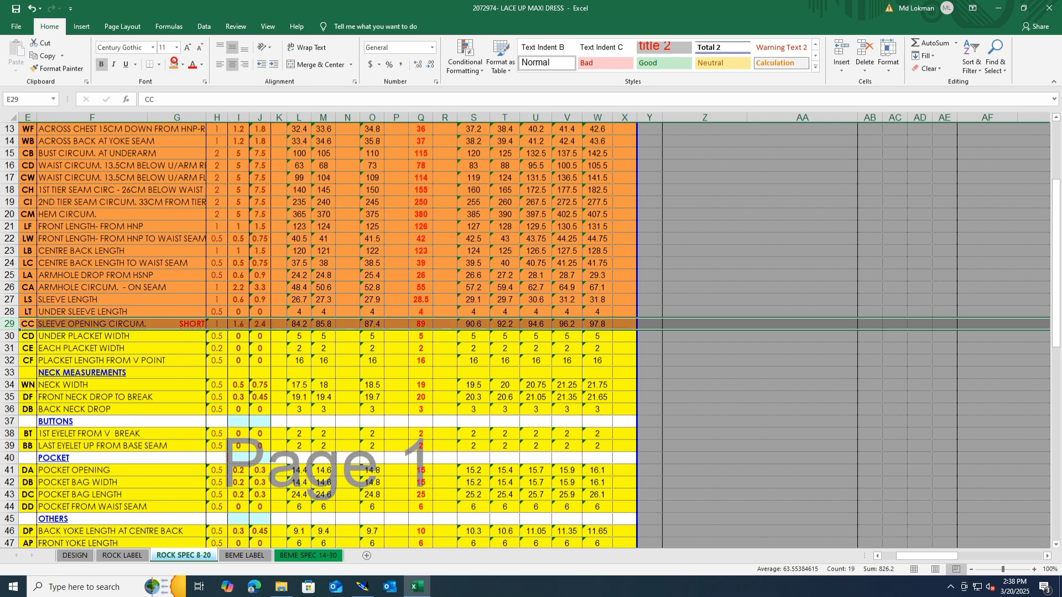
Switch to Modaris and set the ddy of the sleeve's underarm point, where the sleeve-head curve ends, to 0.8 between sizes 8 and 18.
{"action": "left_click", "coordinate": [362, 586]}
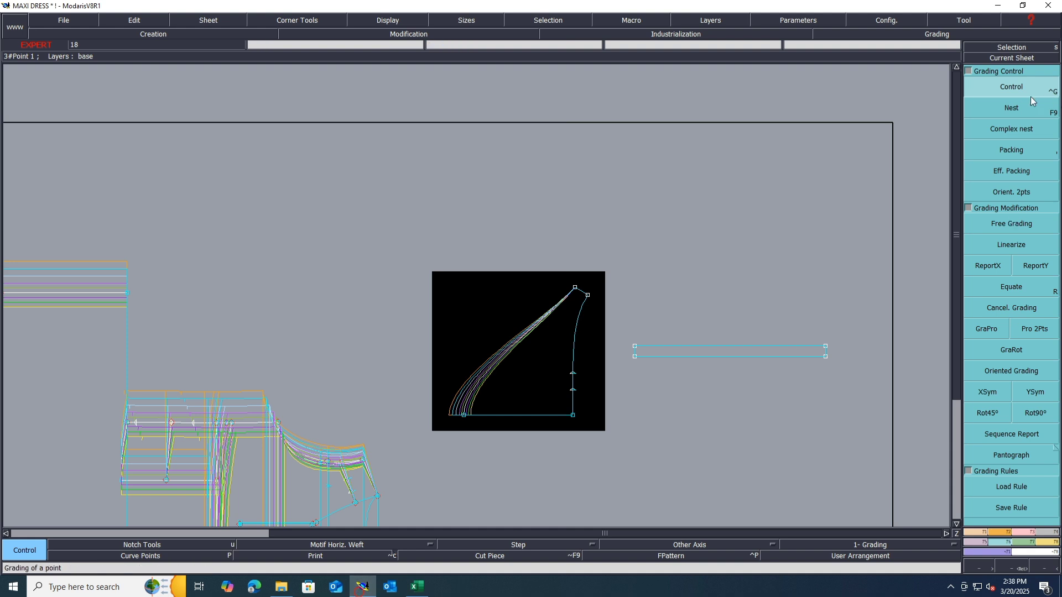
{"action": "left_click", "coordinate": [587, 295]}
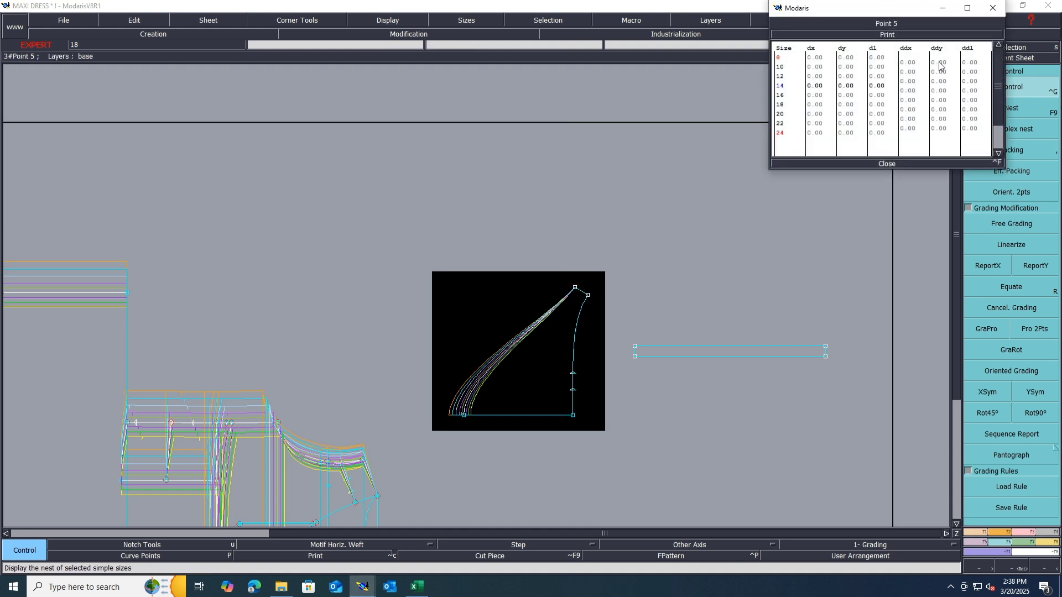
{"action": "left_click_drag", "start_coordinate": [940, 65], "coordinate": [945, 100]}
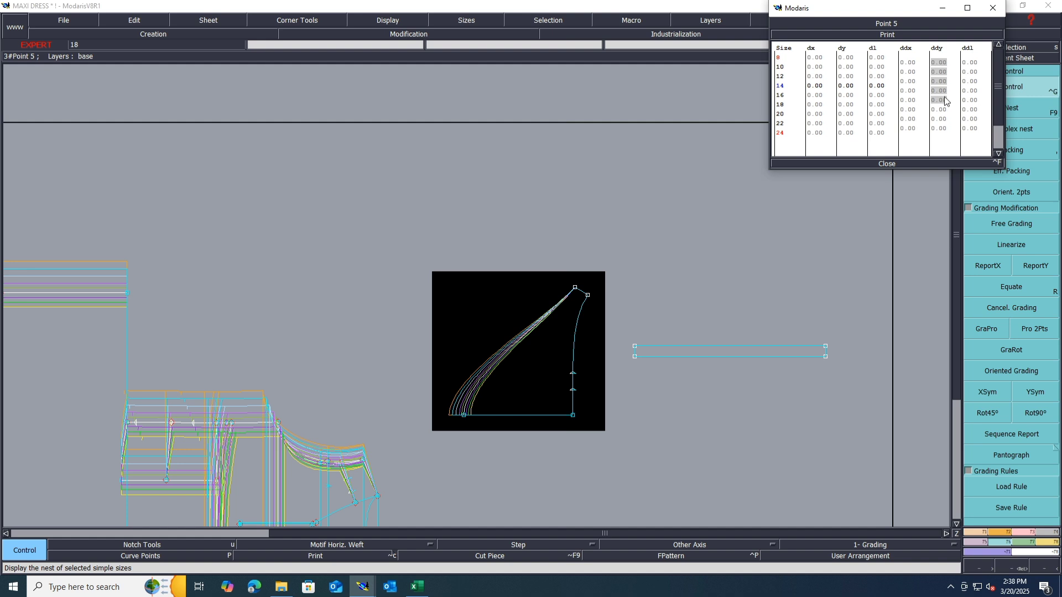
{"action": "type", "text": ".8"}
{"action": "key", "text": "Return"}
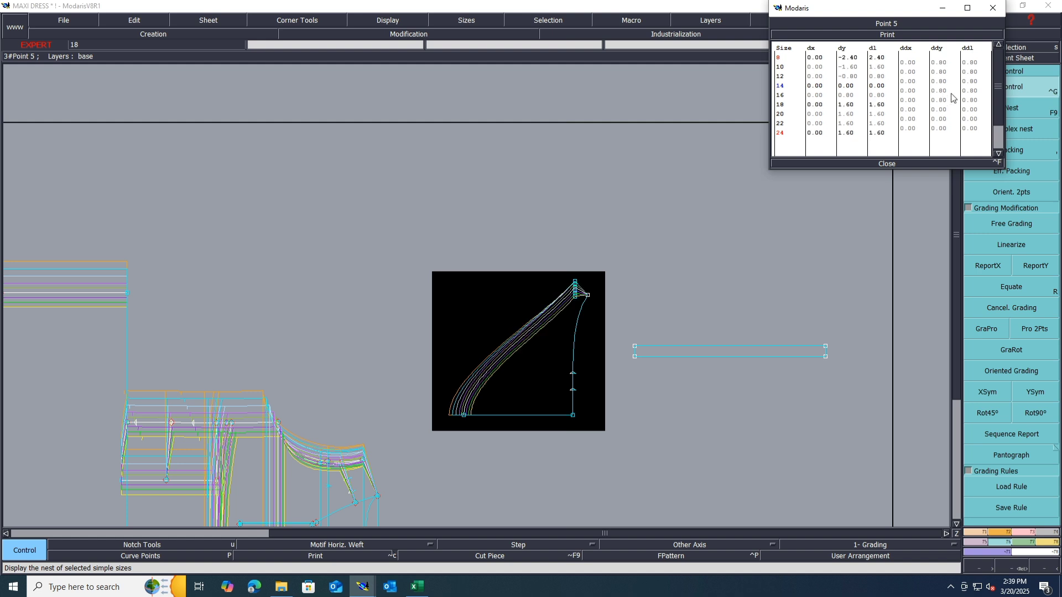
Set the sleeve underarm point's ddy to 1.2 between sizes 18 and 24, and copy its Y grading to the adjacent sleeve-opening corner using ReportY.
{"action": "left_click_drag", "start_coordinate": [940, 109], "coordinate": [944, 130]}
{"action": "type", "text": "1.2"}
{"action": "key", "text": "Return"}
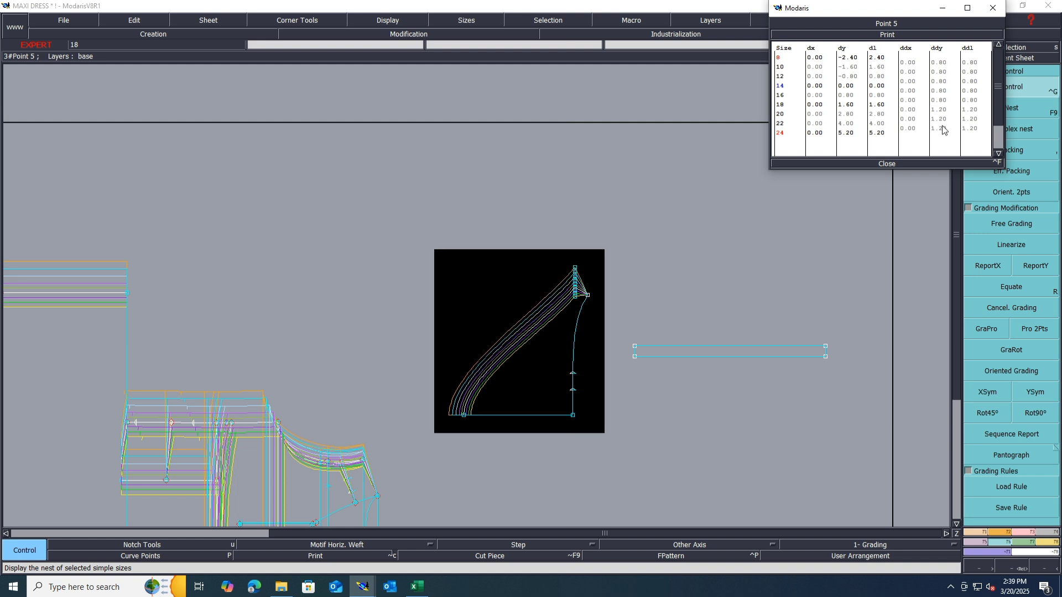
{"action": "left_click", "coordinate": [893, 164]}
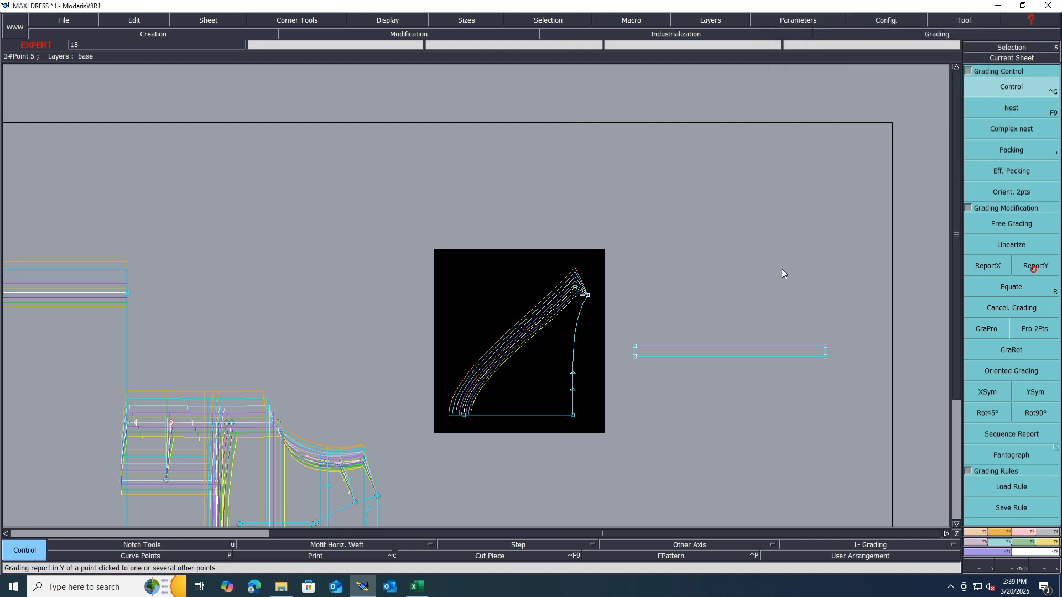
{"action": "left_click", "coordinate": [1035, 266]}
{"action": "left_click", "coordinate": [589, 300]}
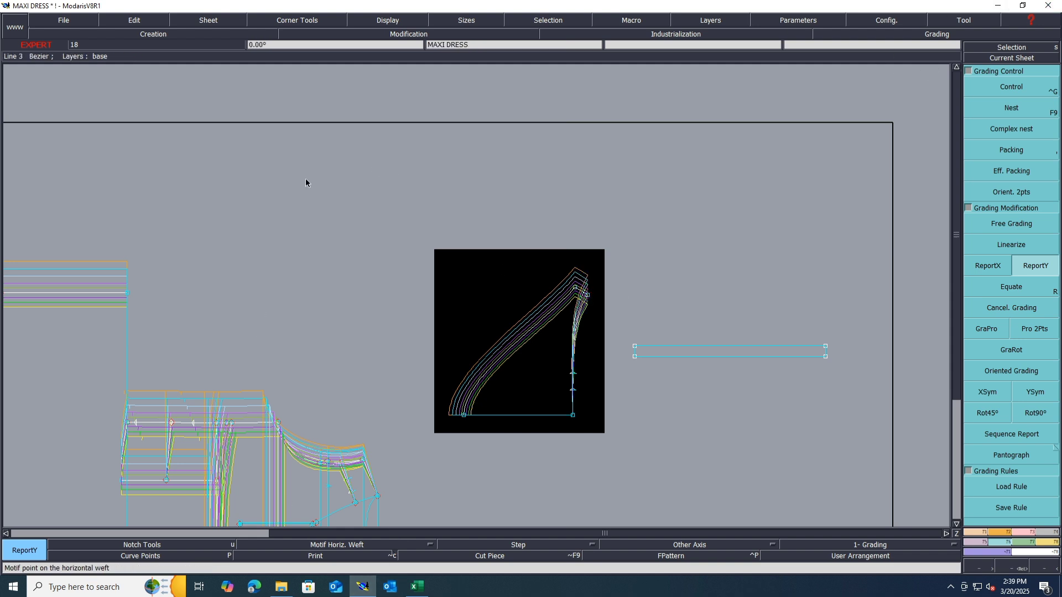
Confirm the model's access paths and save the model to its directory, continuing past the anomaly warnings.
{"action": "key", "text": "ctrl+o"}
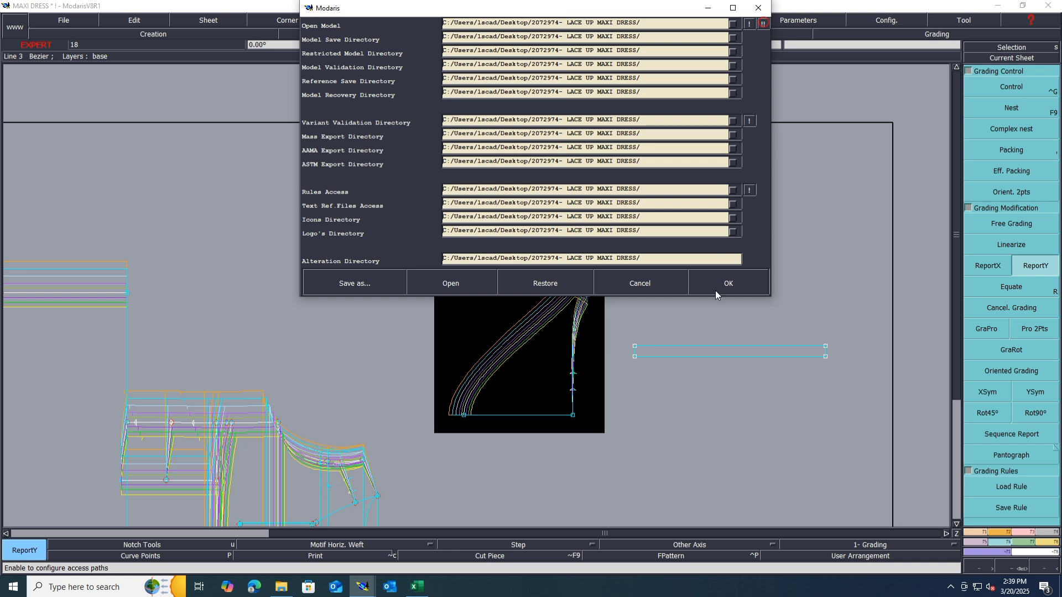
{"action": "left_click", "coordinate": [729, 283]}
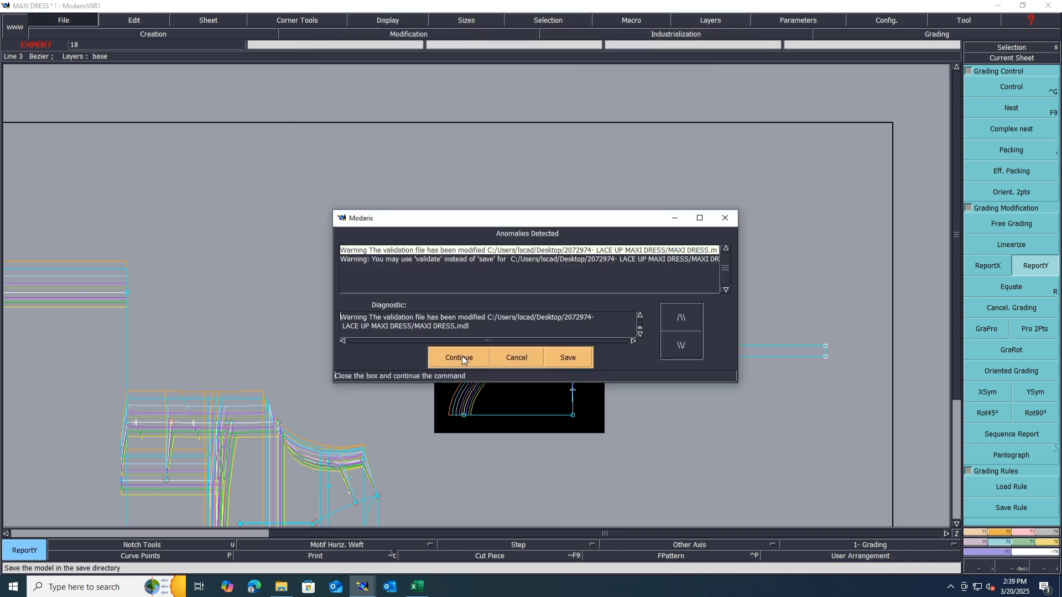
{"action": "key", "text": "Return"}
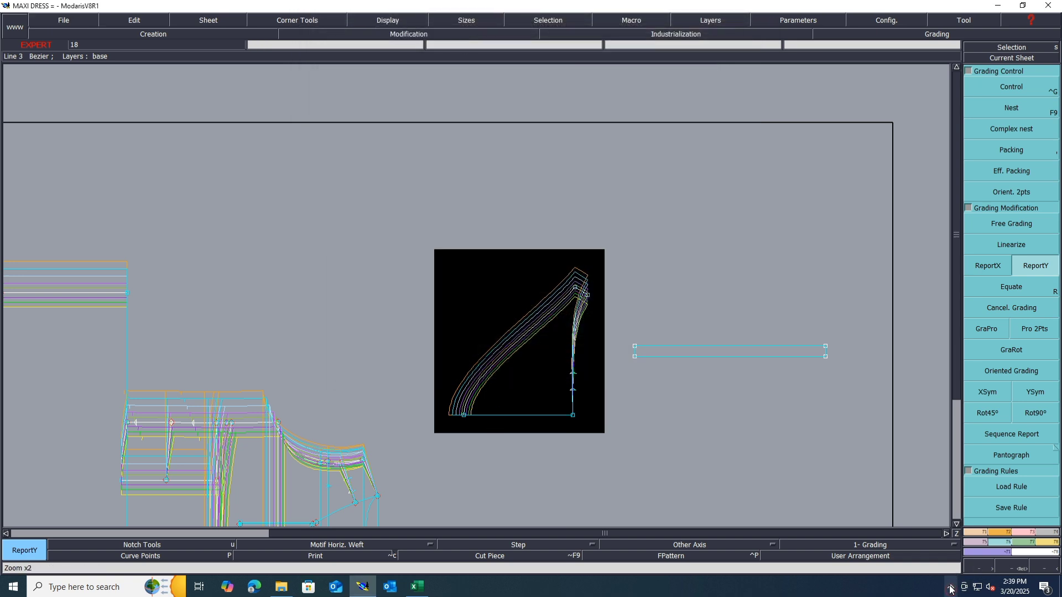
{"action": "left_click", "coordinate": [949, 587]}
{"action": "left_click", "coordinate": [950, 564]}
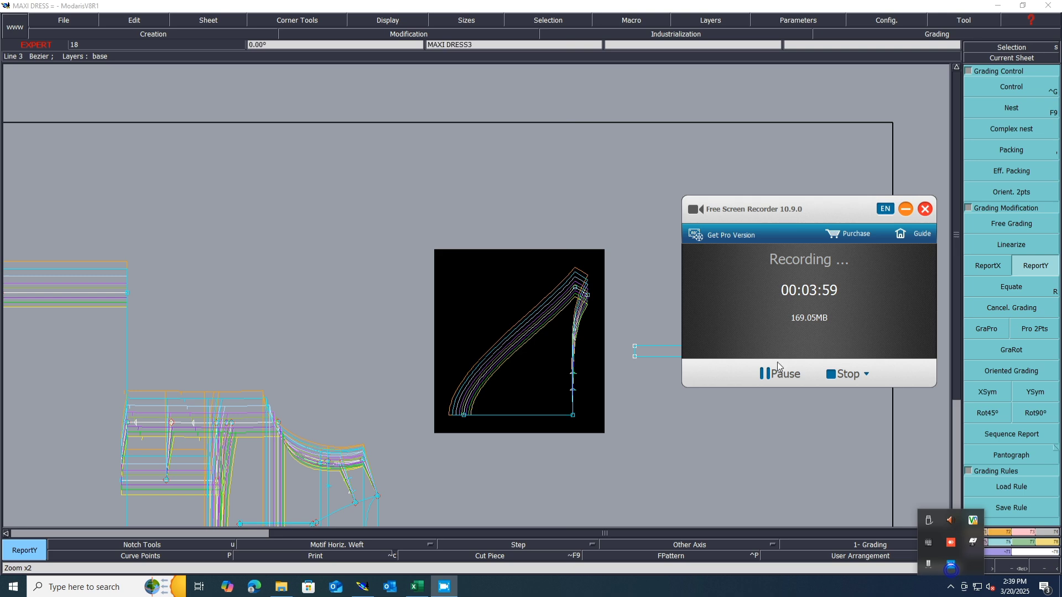
Switch to Excel and fill the CD, CE and CF placket rows and the WN row, NECK WIDTH, with the same orange.
{"action": "key", "text": "alt+Tab"}
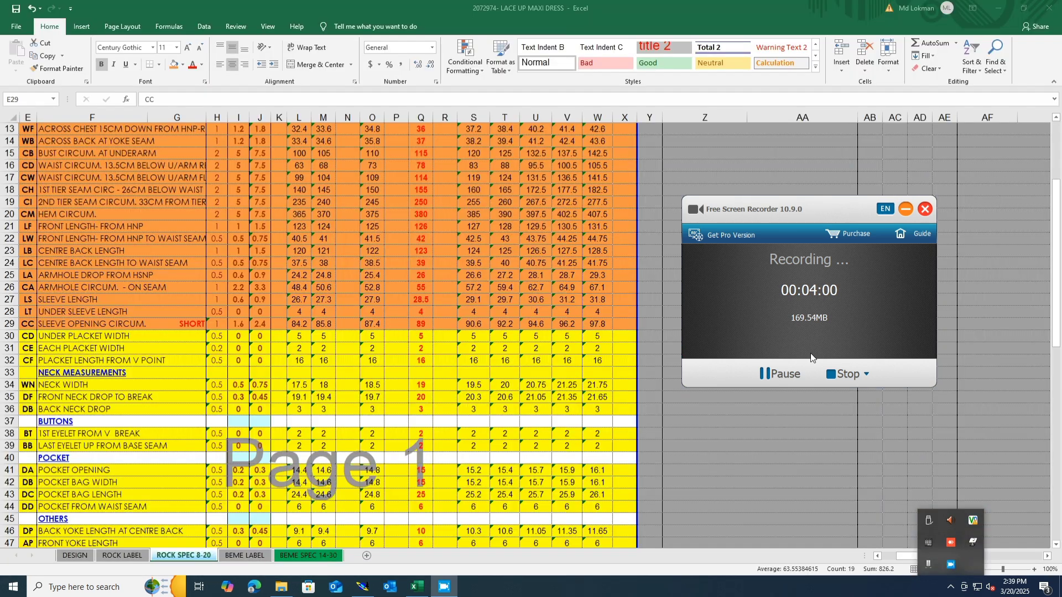
{"action": "left_click", "coordinate": [905, 208]}
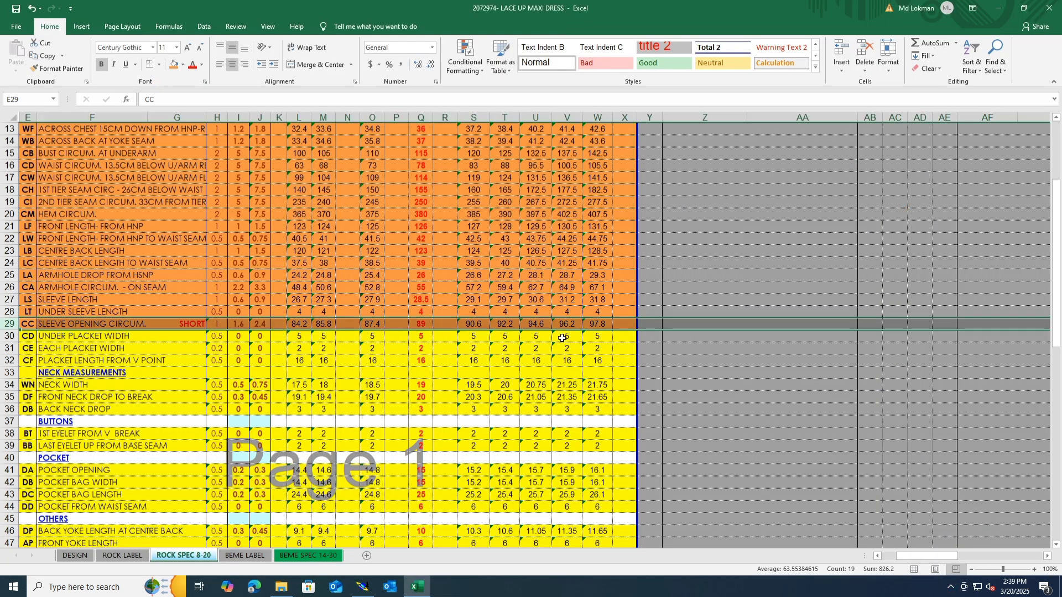
{"action": "left_click", "coordinate": [15, 337]}
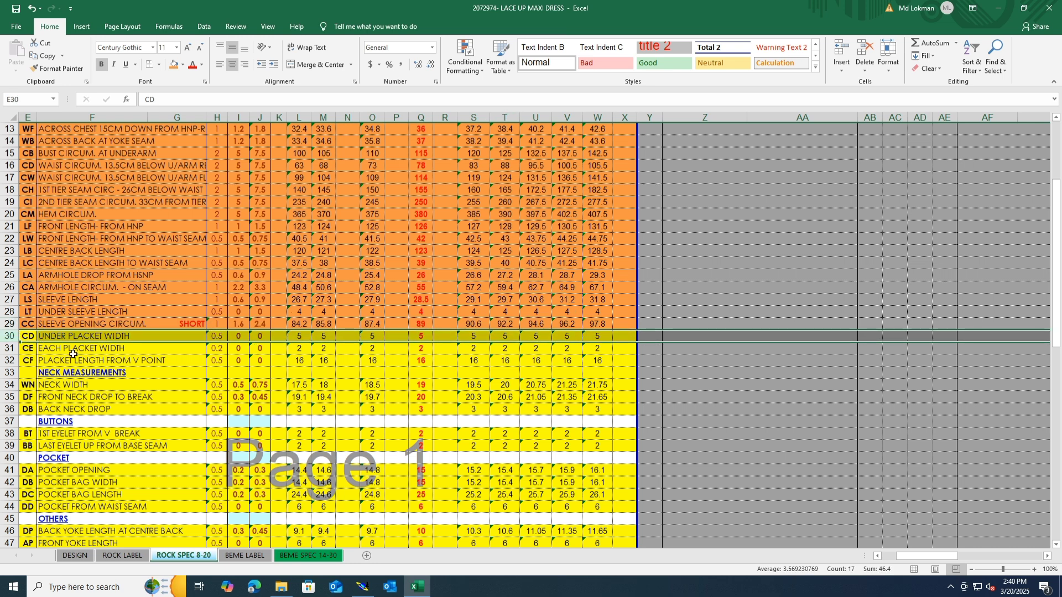
{"action": "left_click", "coordinate": [174, 65]}
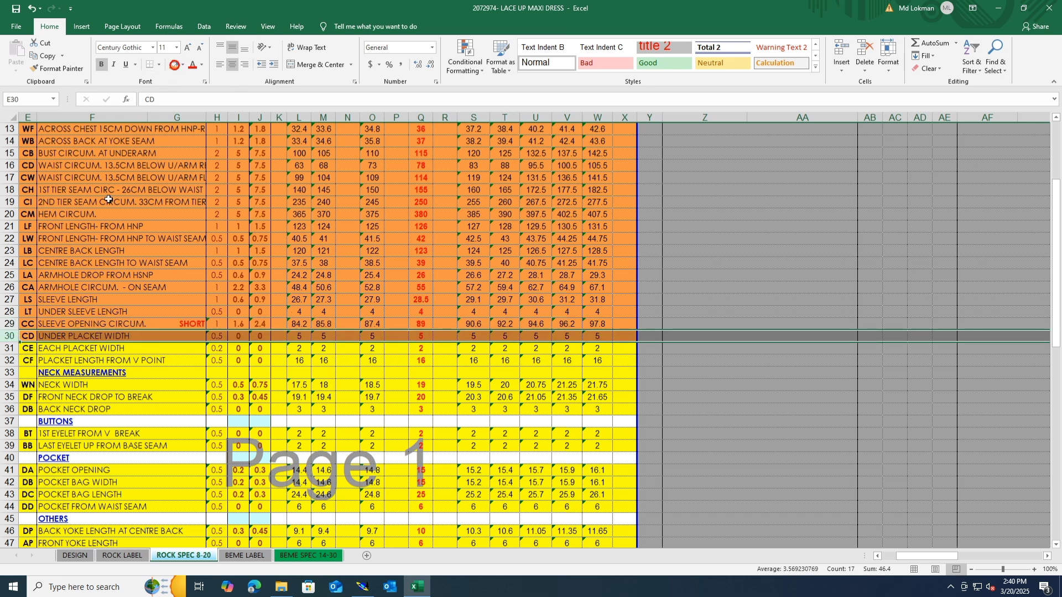
{"action": "left_click", "coordinate": [9, 349]}
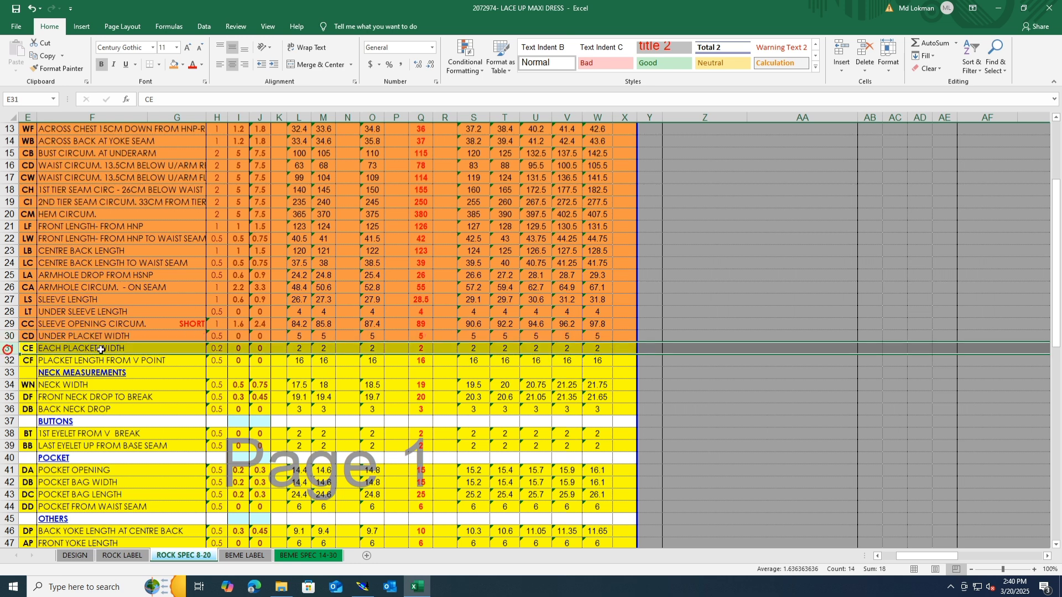
{"action": "left_click", "coordinate": [173, 65]}
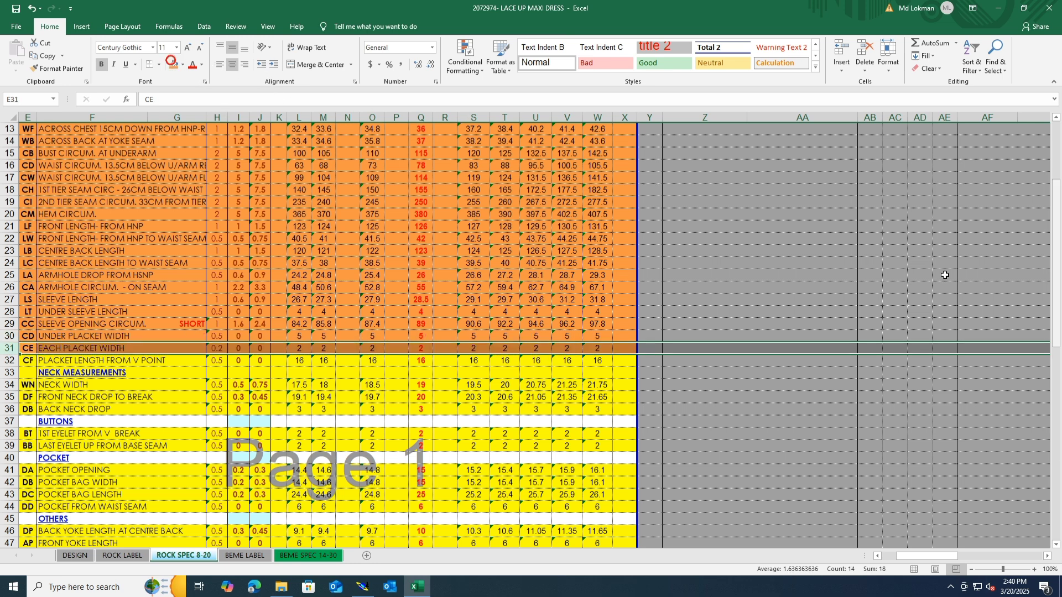
{"action": "left_click", "coordinate": [9, 361]}
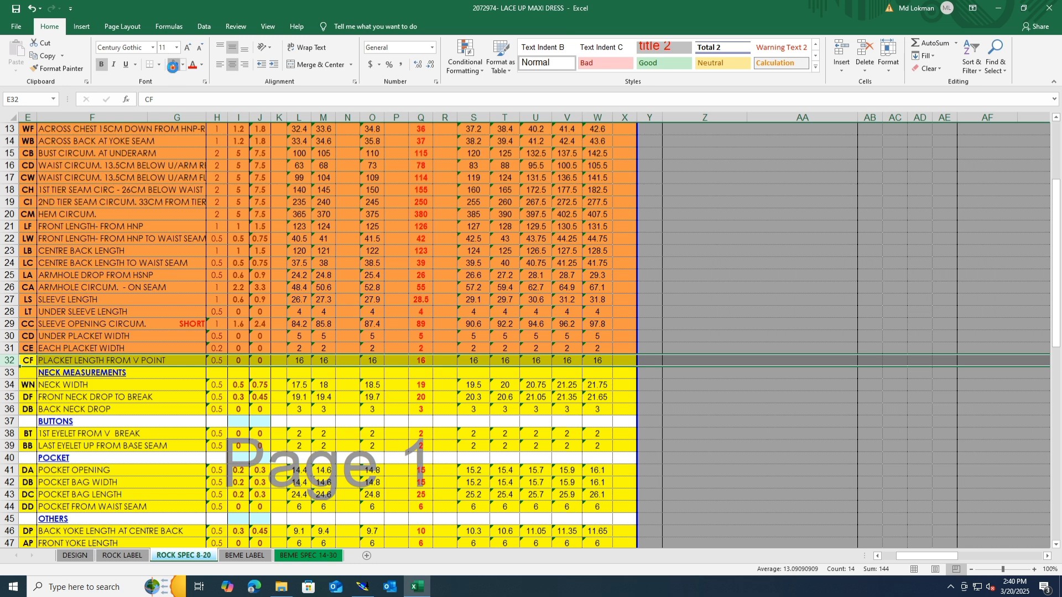
{"action": "left_click", "coordinate": [173, 66]}
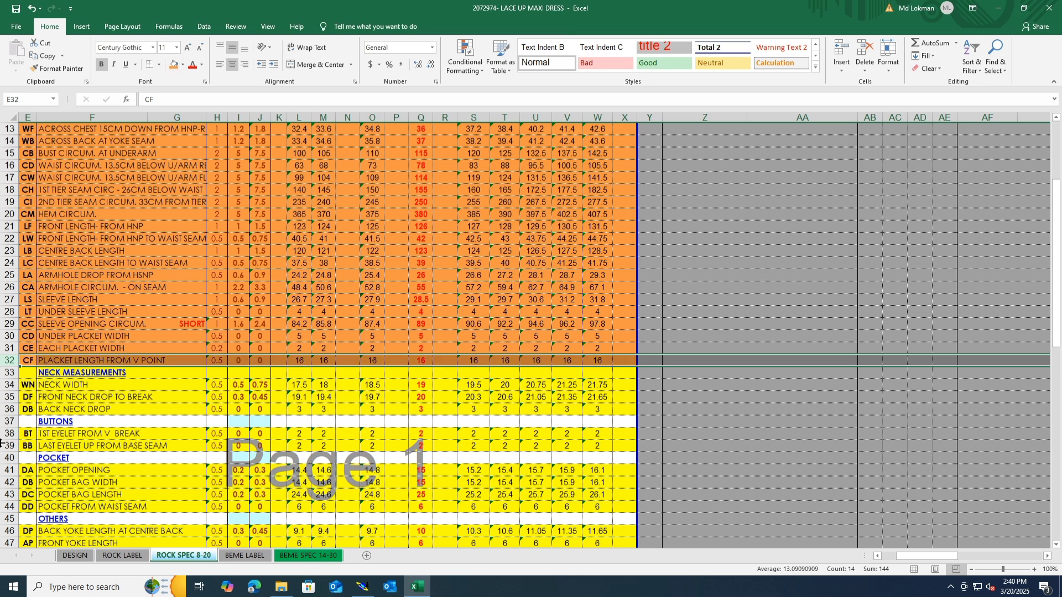
{"action": "left_click", "coordinate": [9, 384]}
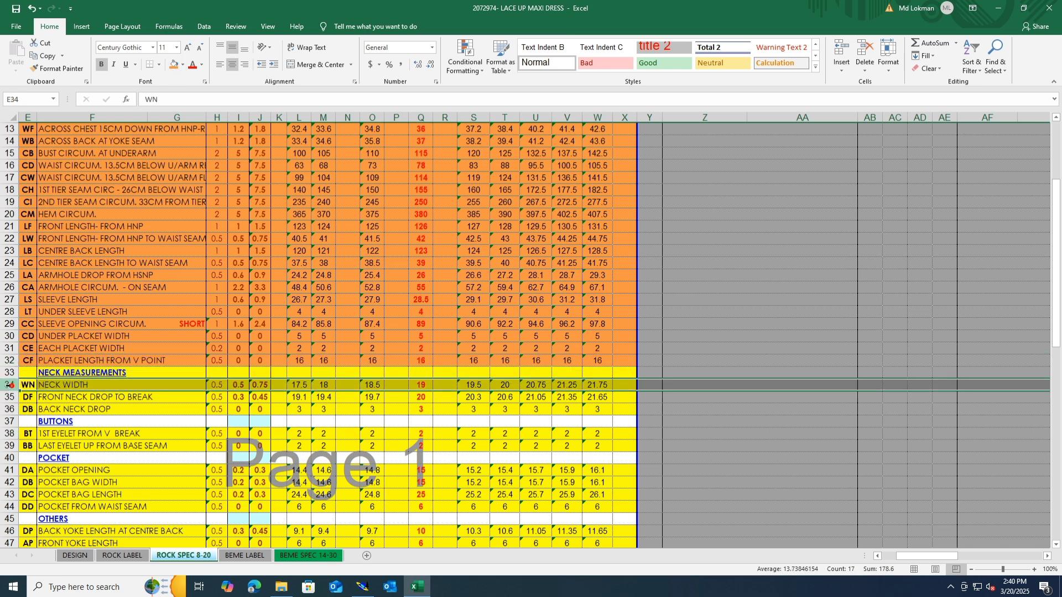
{"action": "left_click", "coordinate": [175, 64]}
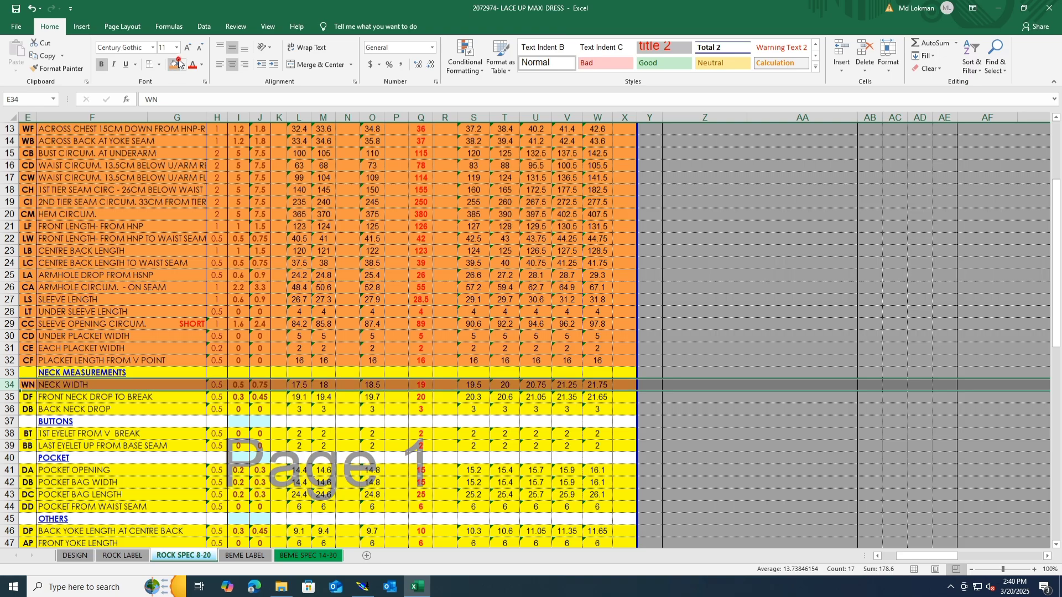
Switch to Modaris and set the ddy of the bodice's high neck point, where shoulder and neckline meet, to 0.25 across sizes 8 to 24.
{"action": "left_click", "coordinate": [362, 595]}
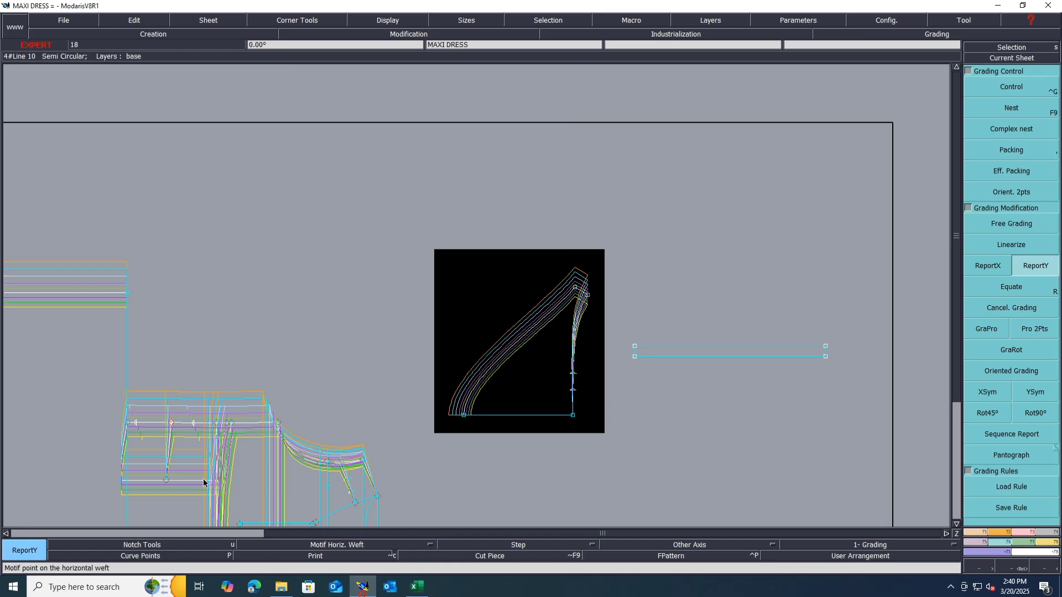
{"action": "scroll", "coordinate": [491, 420], "scroll_direction": "down", "scroll_amount": 2}
{"action": "scroll", "coordinate": [468, 455], "scroll_direction": "up", "scroll_amount": 2}
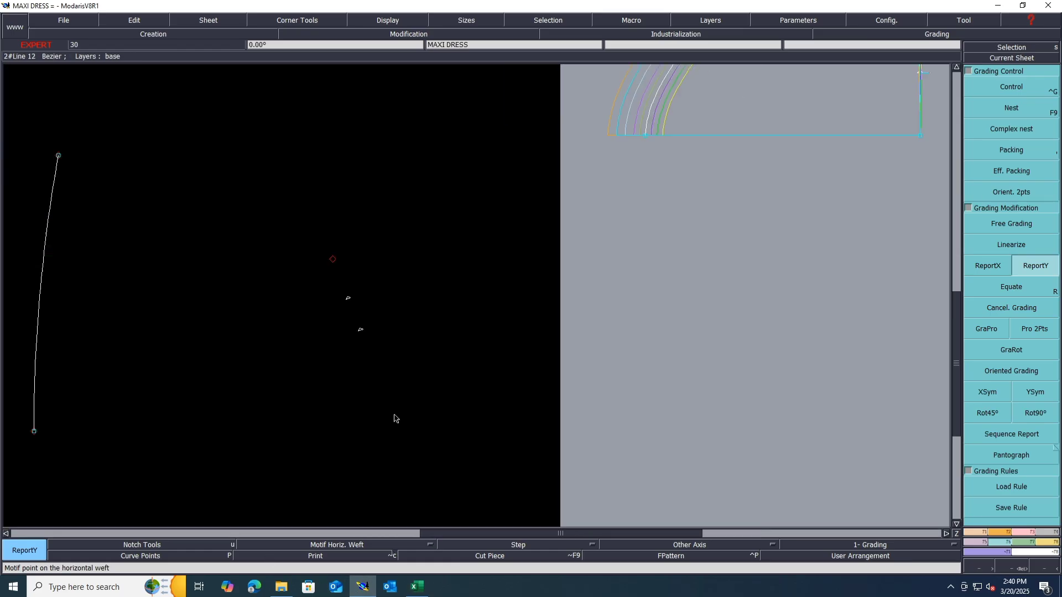
{"action": "left_click", "coordinate": [1010, 86]}
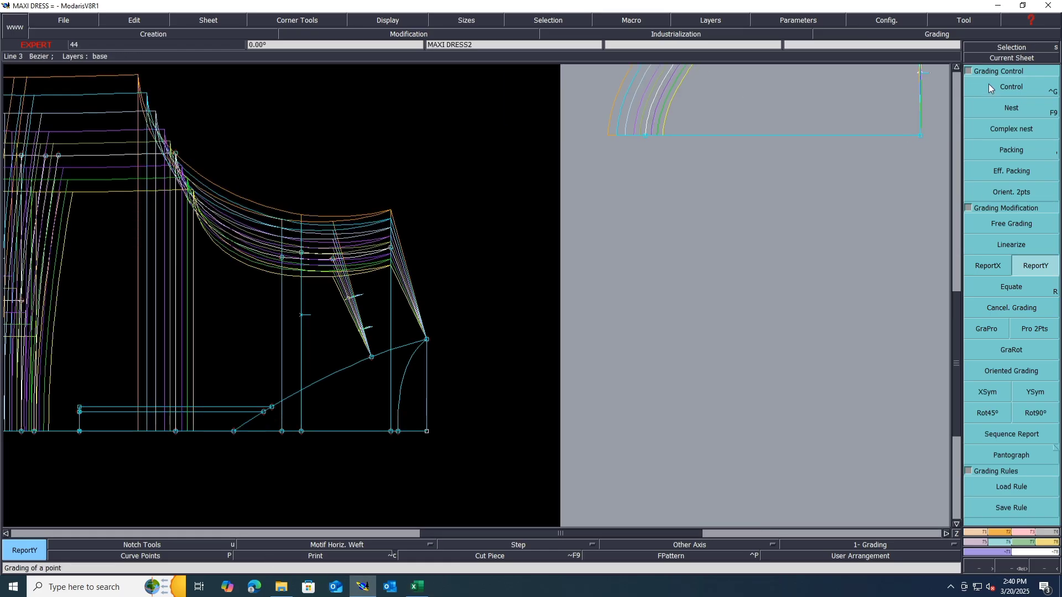
{"action": "left_click", "coordinate": [427, 339]}
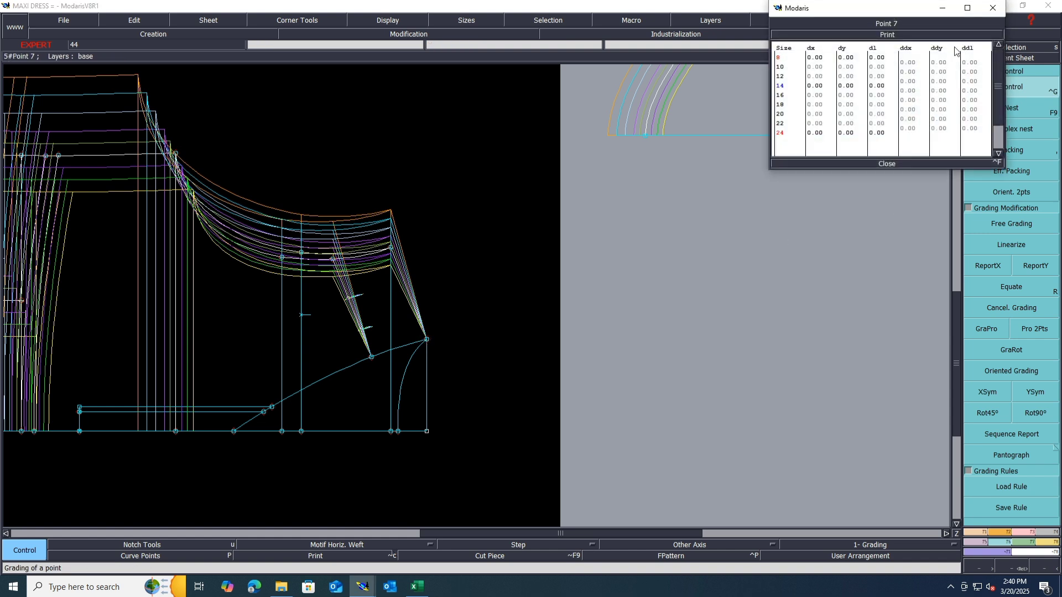
{"action": "left_click_drag", "start_coordinate": [945, 65], "coordinate": [946, 136]}
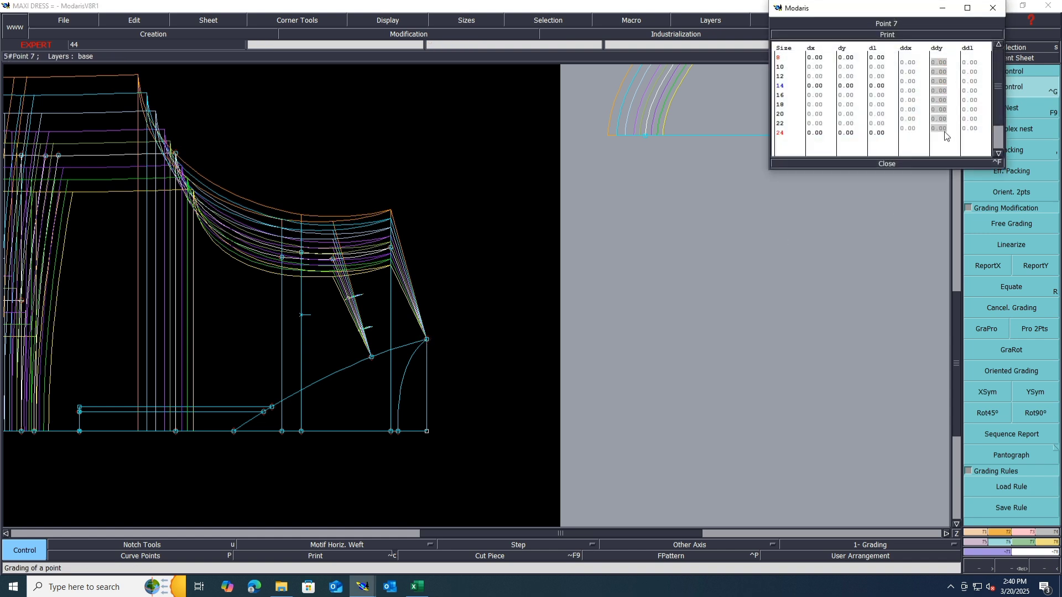
{"action": "type", "text": "0.25"}
{"action": "key", "text": "Return"}
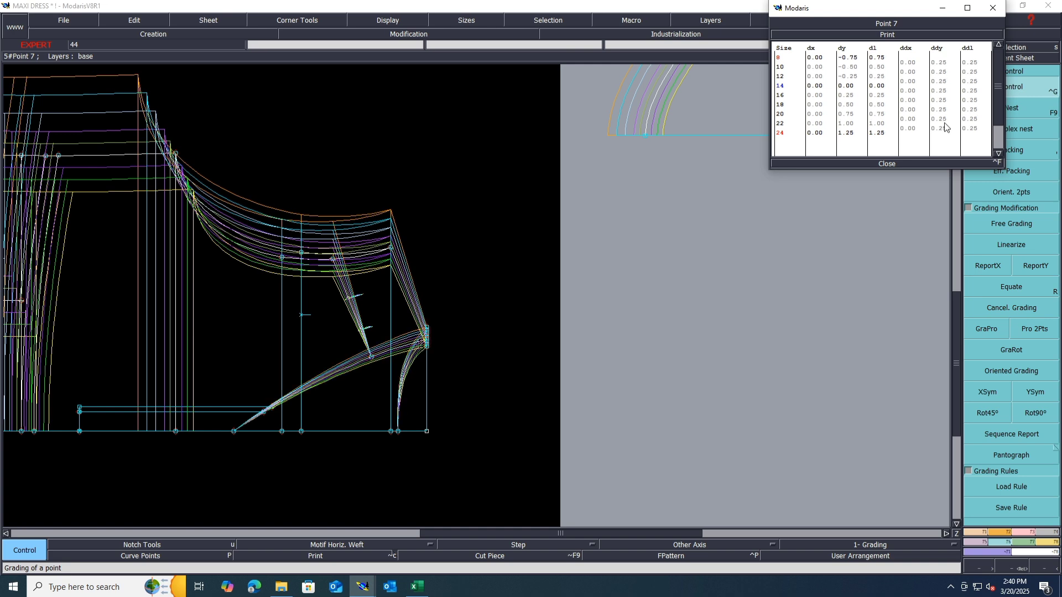
{"action": "left_click", "coordinate": [889, 164]}
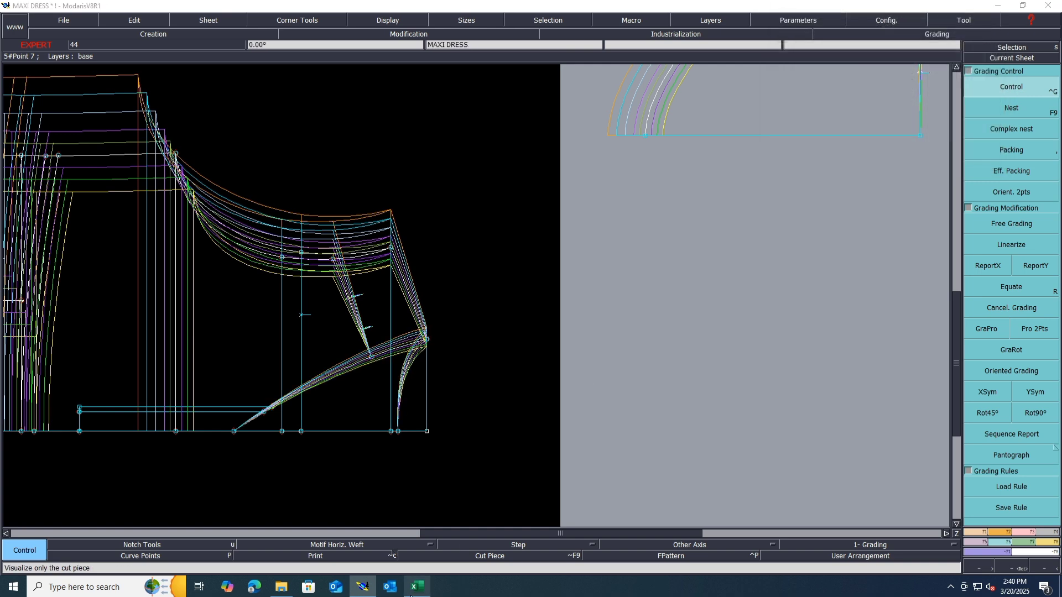
Check the NECK WIDTH increments in Excel, return to Modaris and set the high neck point's ddy to 0.375 between sizes 18 and 24.
{"action": "left_click", "coordinate": [417, 586]}
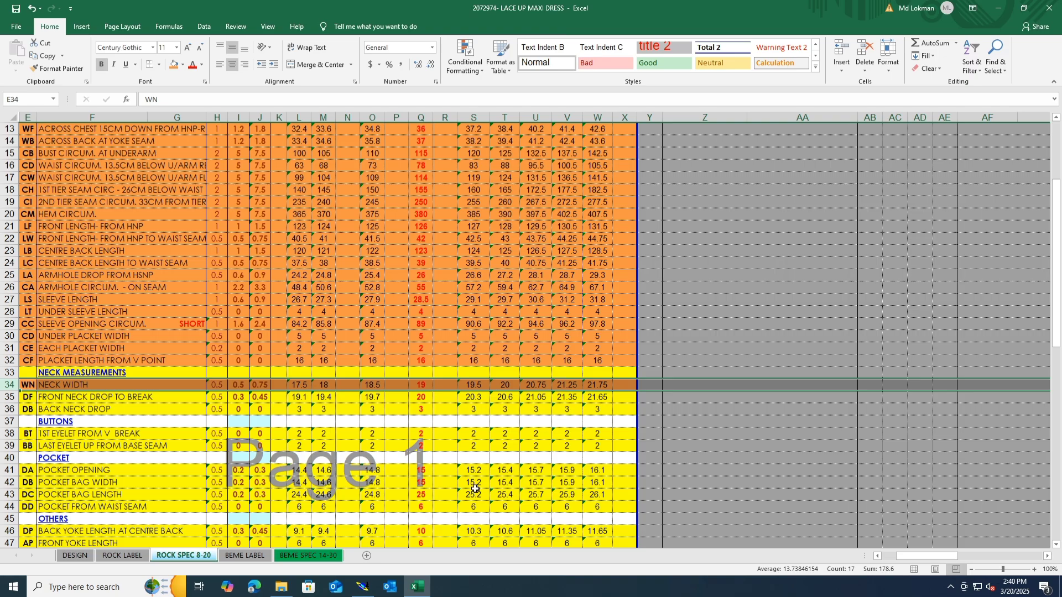
{"action": "left_click", "coordinate": [363, 589]}
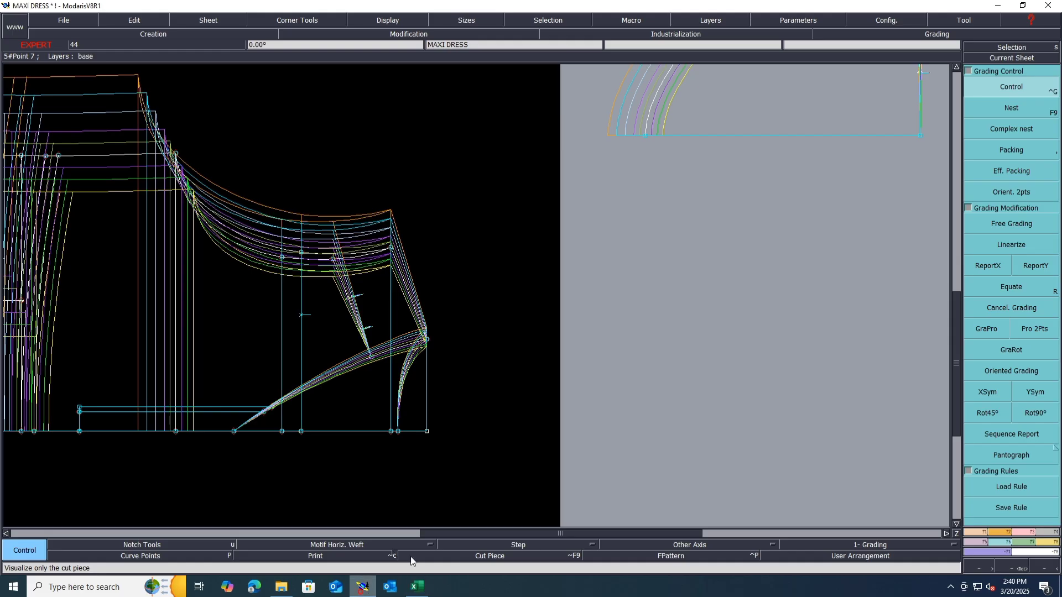
{"action": "left_click", "coordinate": [426, 341]}
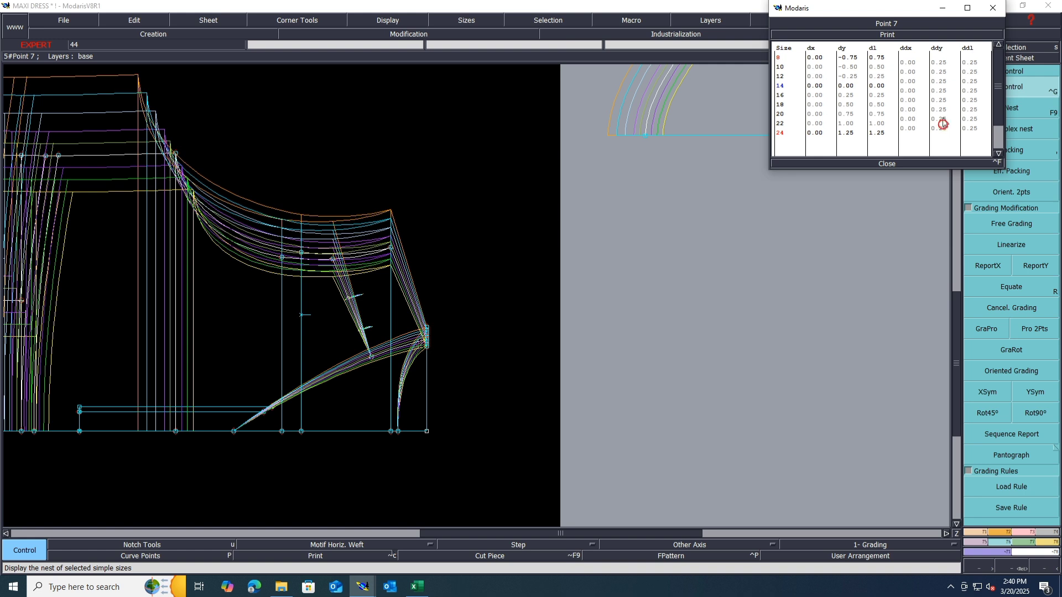
{"action": "left_click_drag", "start_coordinate": [942, 127], "coordinate": [943, 114]}
{"action": "type", "text": ".375"}
{"action": "key", "text": "Return"}
{"action": "left_click", "coordinate": [889, 164]}
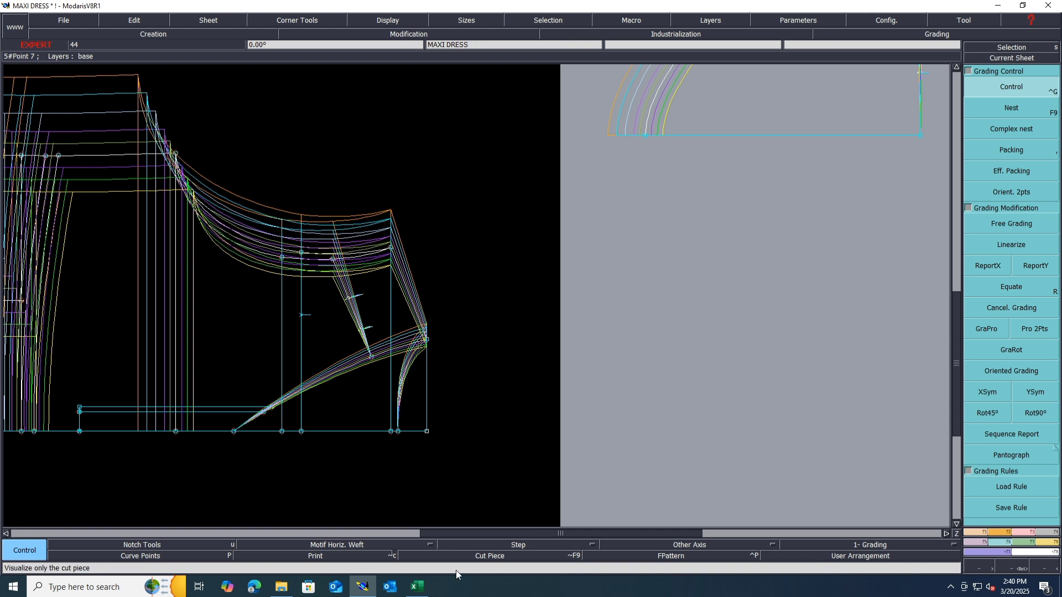
Switch to Excel and fill the DF row, FRONT NECK DROP TO BREAK, with the same orange.
{"action": "mouse_move", "coordinate": [362, 587]}
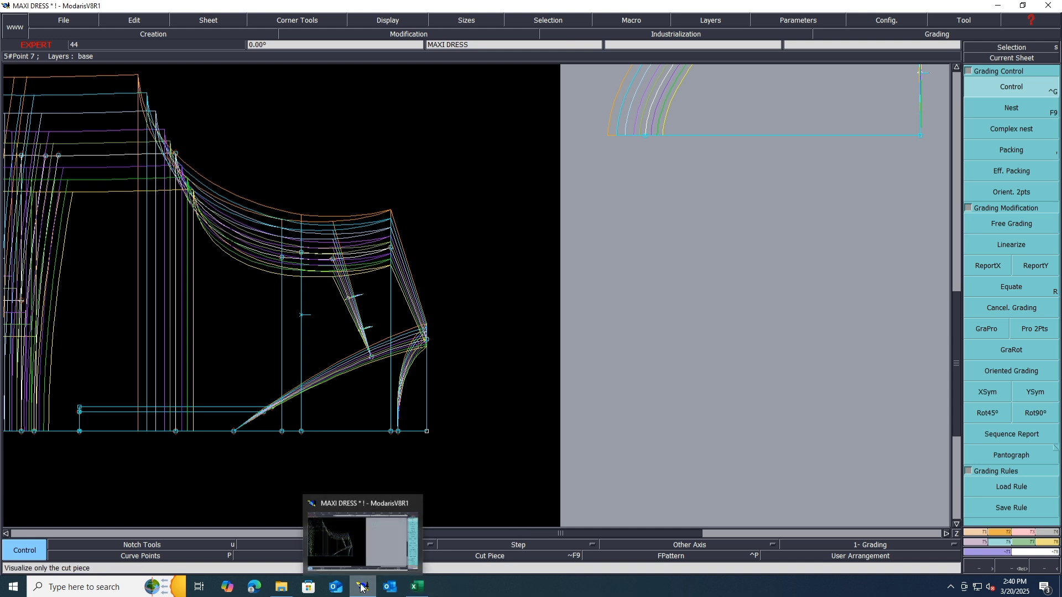
{"action": "left_click", "coordinate": [417, 587]}
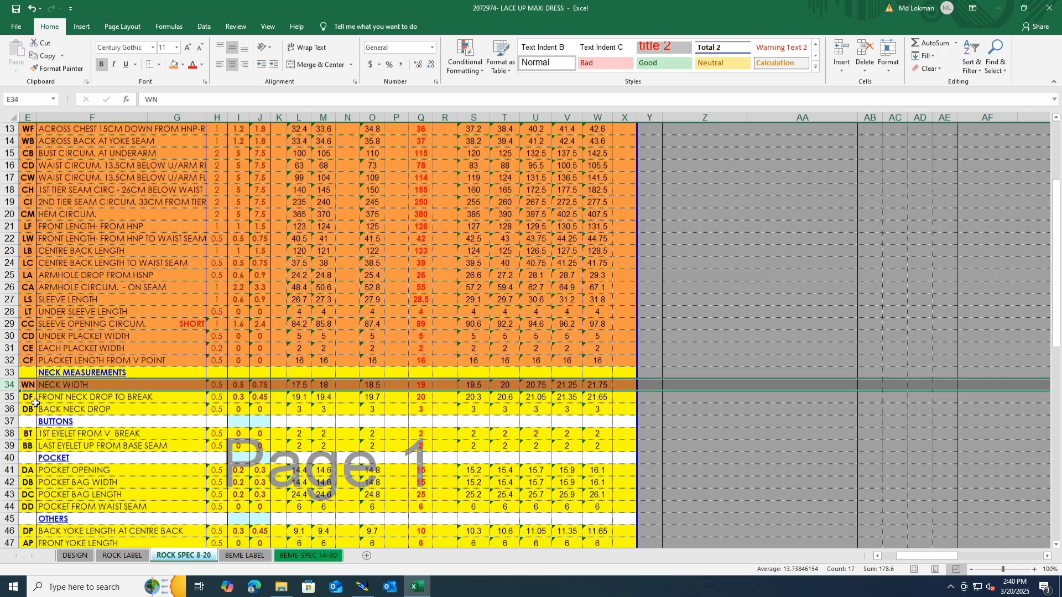
{"action": "left_click", "coordinate": [11, 397]}
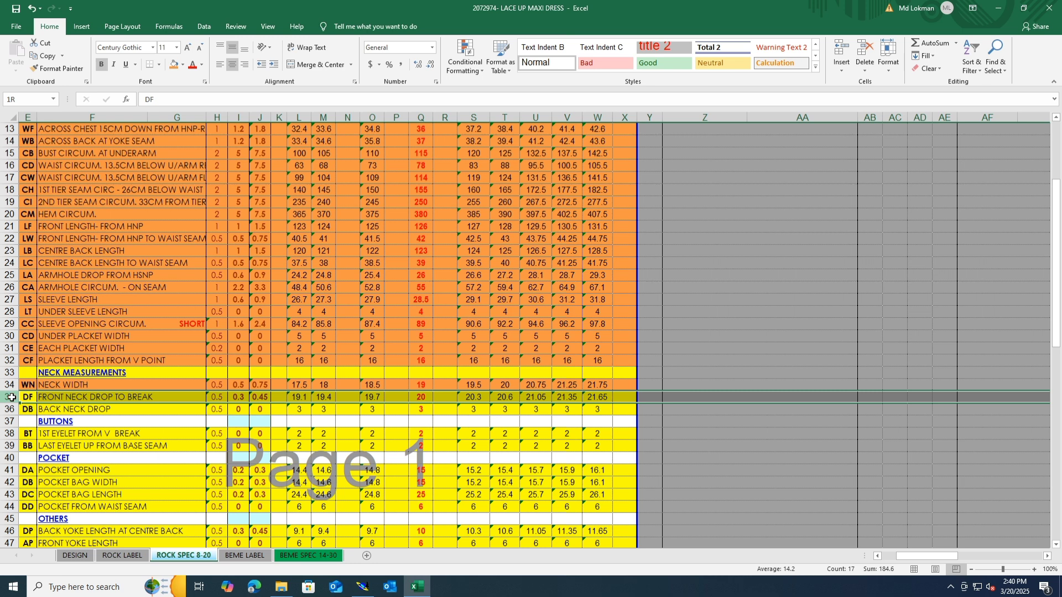
{"action": "left_click", "coordinate": [173, 64]}
Switch to Modaris and set the ddx of the front neckline's lower end point on the centre line to -0.3 between sizes 8 and 18.
{"action": "left_click", "coordinate": [362, 588]}
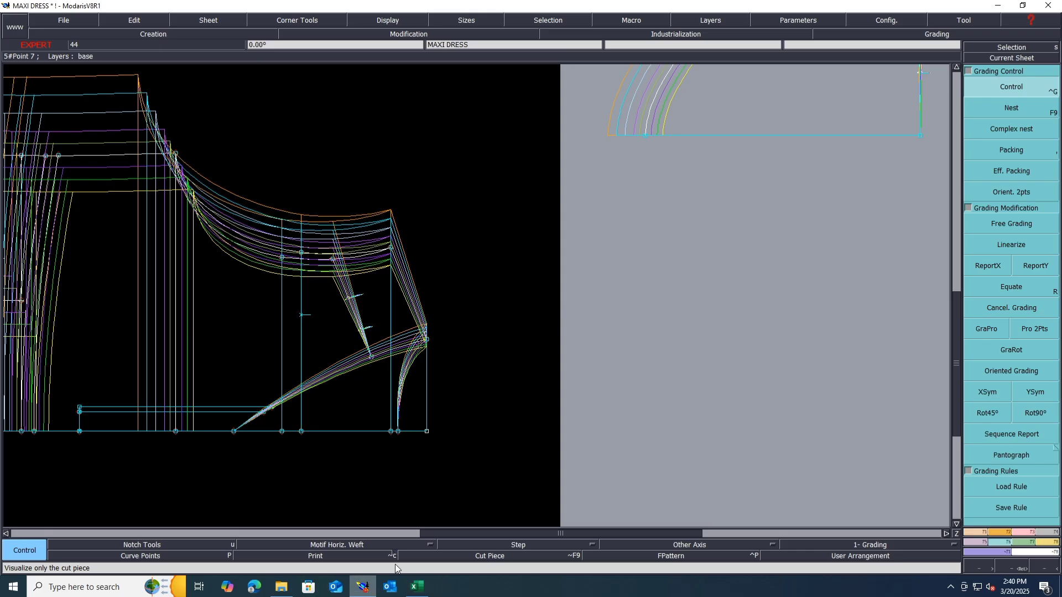
{"action": "left_click", "coordinate": [233, 434]}
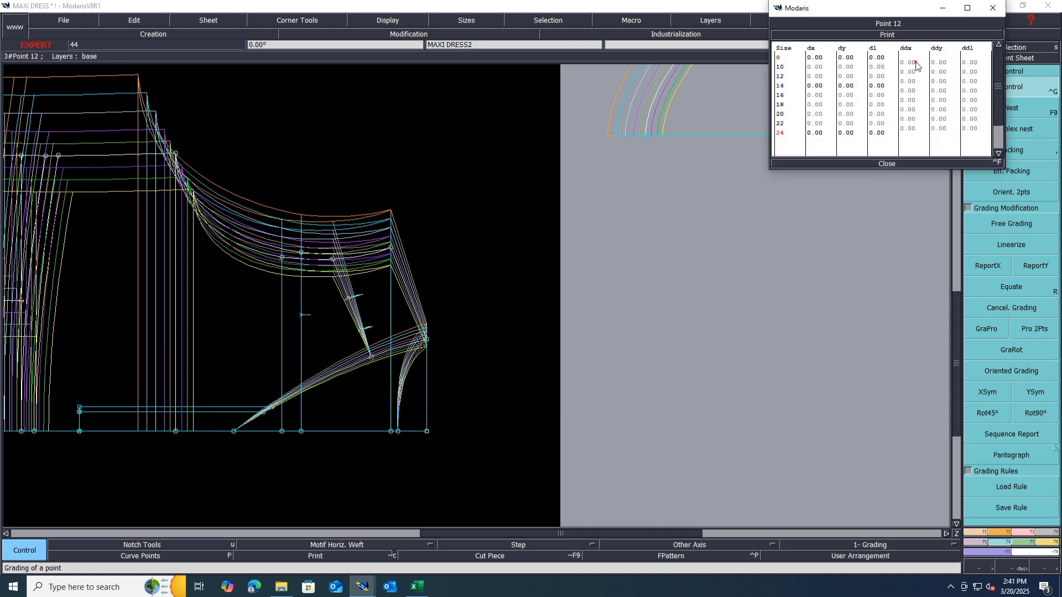
{"action": "left_click_drag", "start_coordinate": [915, 62], "coordinate": [915, 108]}
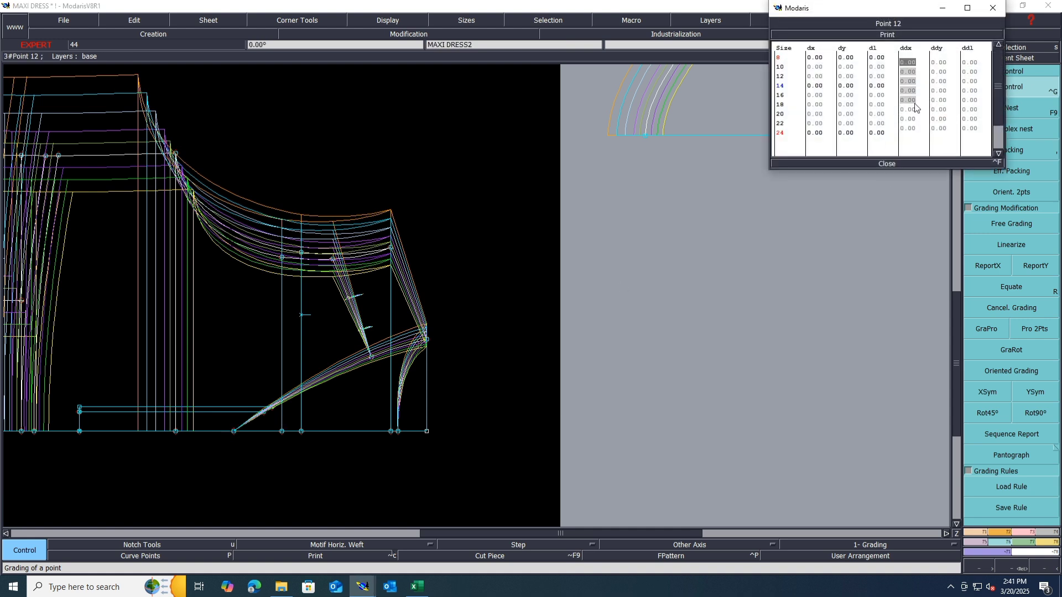
{"action": "type", "text": "-0.3"}
{"action": "key", "text": "Return"}
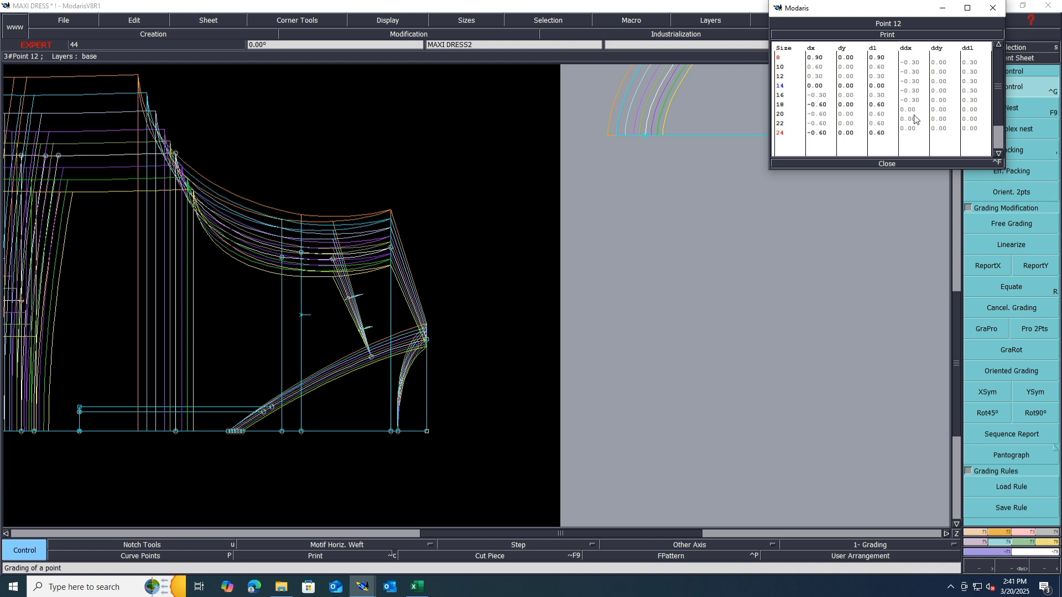
Set the front neck drop point's ddx to -0.45 between sizes 18 and 24, and close its grading table.
{"action": "left_click", "coordinate": [913, 115]}
{"action": "left_click_drag", "start_coordinate": [913, 108], "coordinate": [913, 117]}
{"action": "key", "text": "Return"}
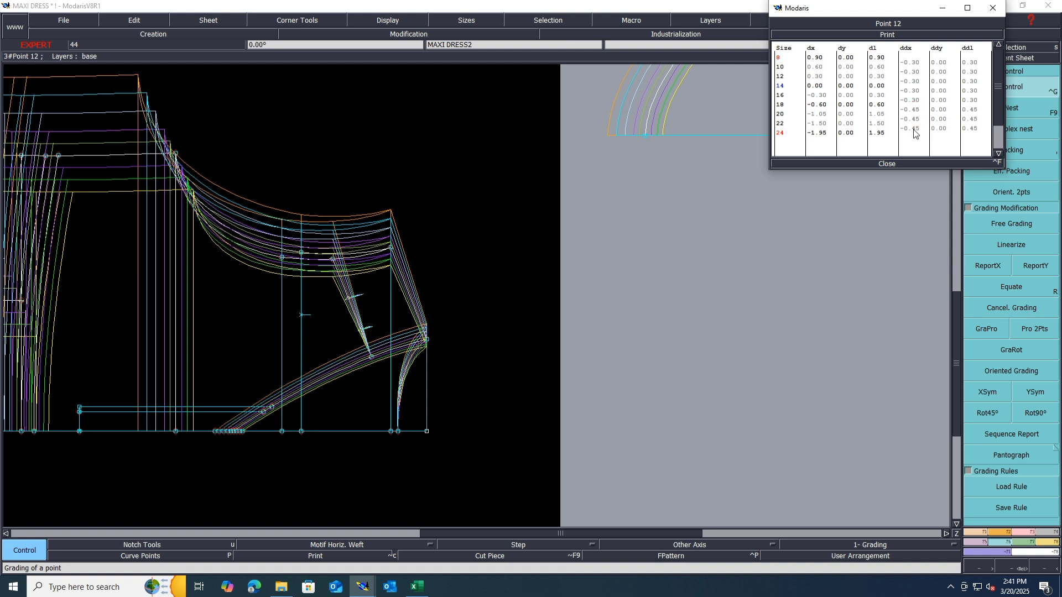
{"action": "left_click", "coordinate": [887, 164]}
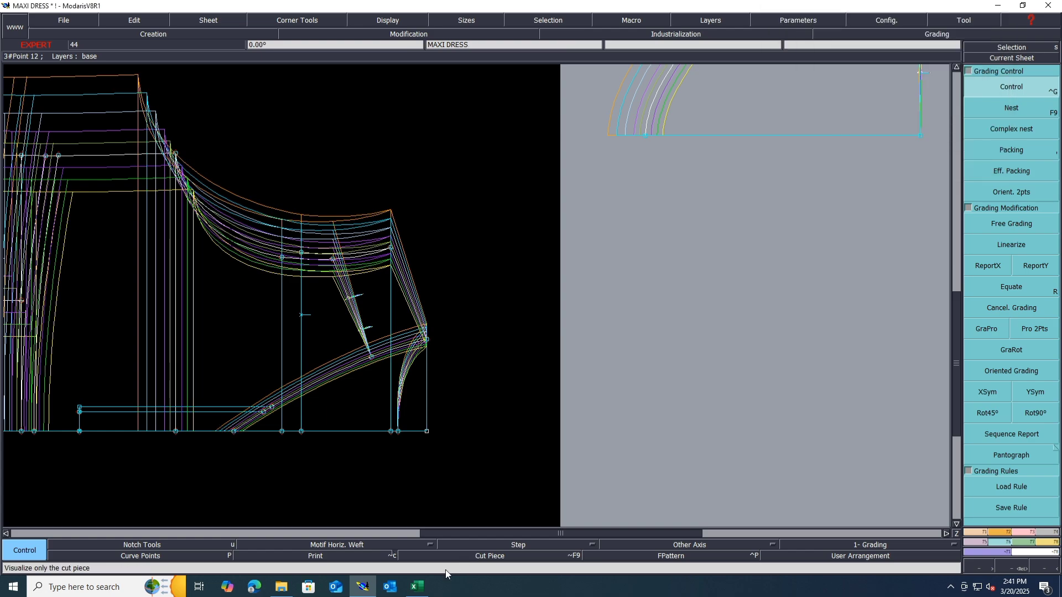
Switch to Excel and fill the DB row, BACK NECK DROP, with the same orange.
{"action": "left_click", "coordinate": [418, 587]}
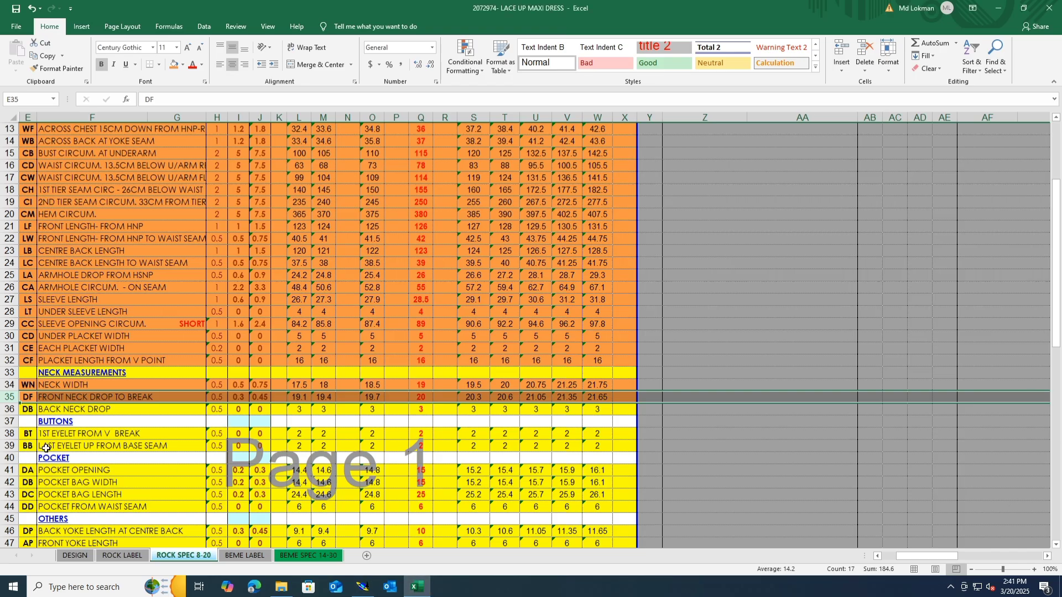
{"action": "left_click", "coordinate": [8, 409]}
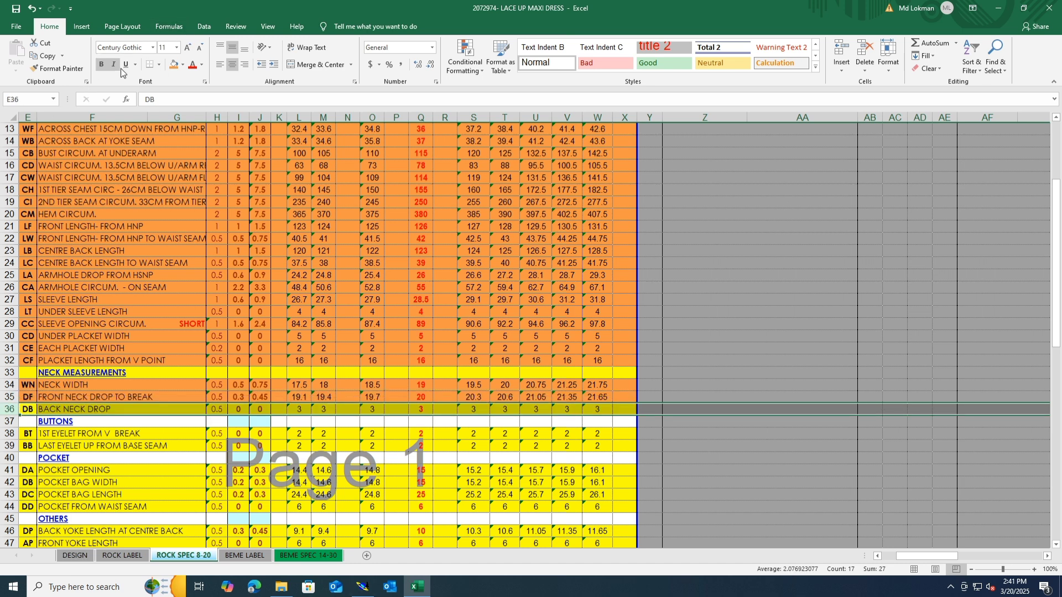
{"action": "left_click", "coordinate": [174, 64]}
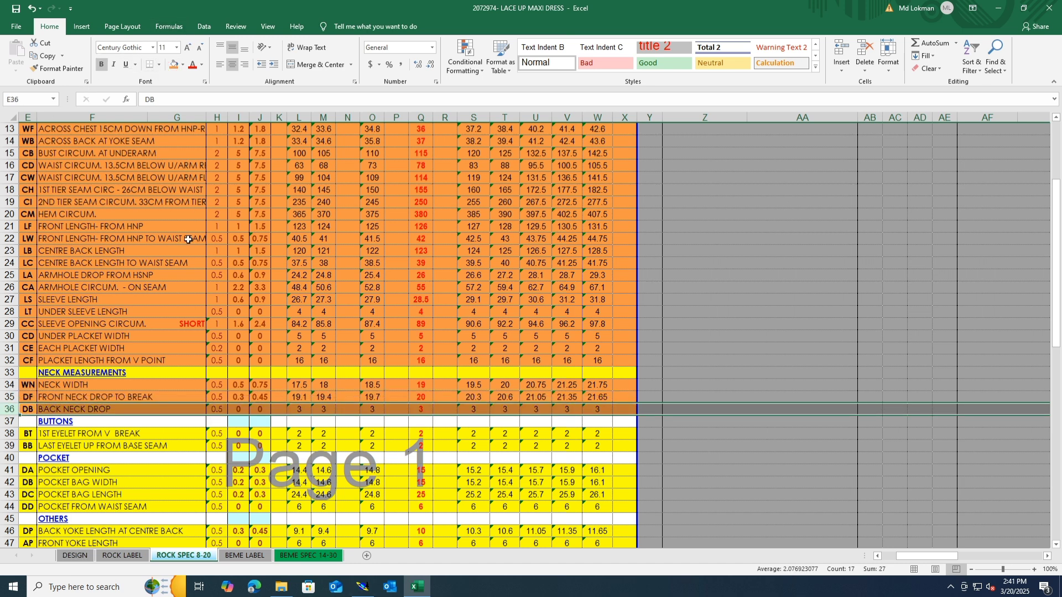
Fill the eyelet rows BT and BB and the pocket opening, bag width and bag length rows DA, DB and DC with orange.
{"action": "left_click", "coordinate": [7, 434]}
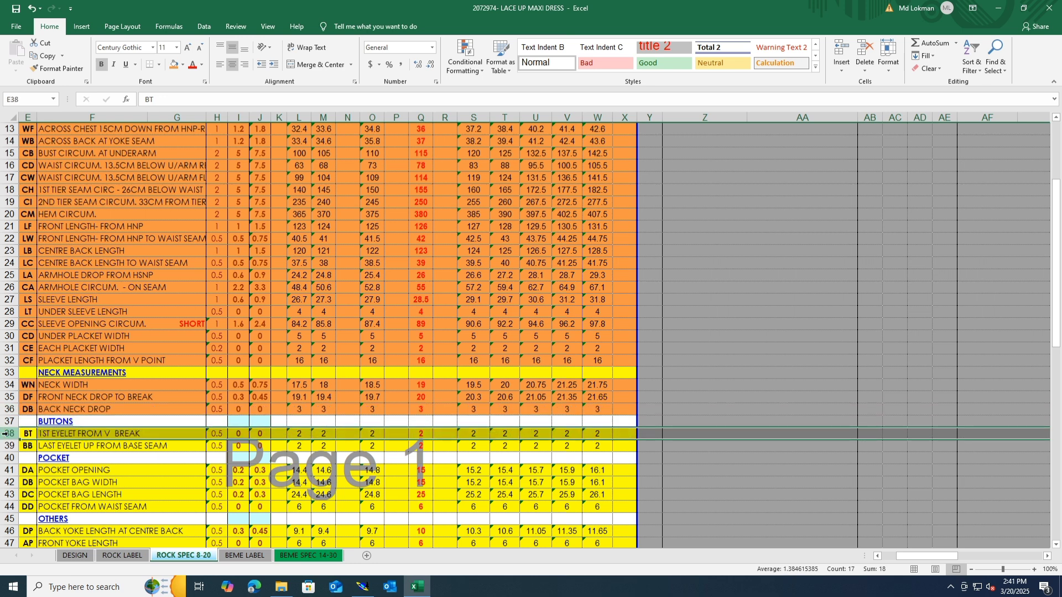
{"action": "left_click_drag", "start_coordinate": [5, 433], "coordinate": [6, 445]}
{"action": "left_click", "coordinate": [173, 64]}
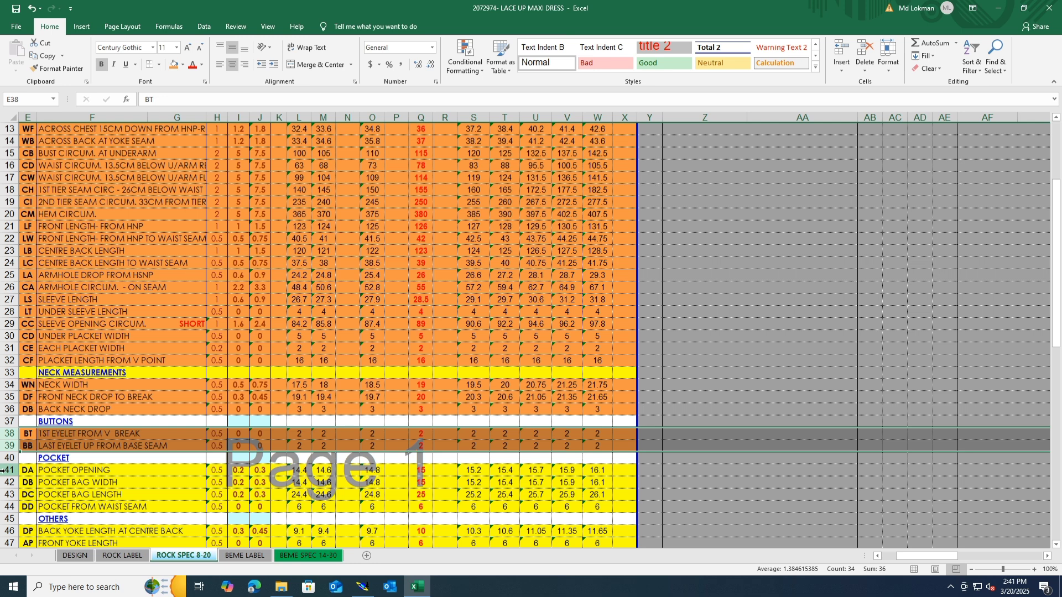
{"action": "left_click_drag", "start_coordinate": [2, 470], "coordinate": [3, 492]}
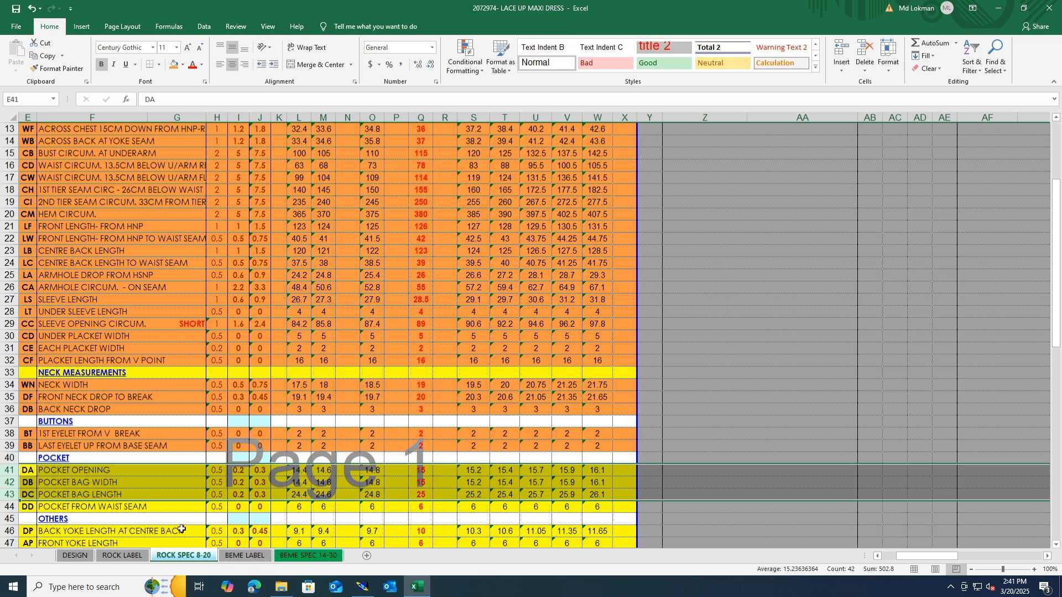
{"action": "left_click", "coordinate": [173, 65]}
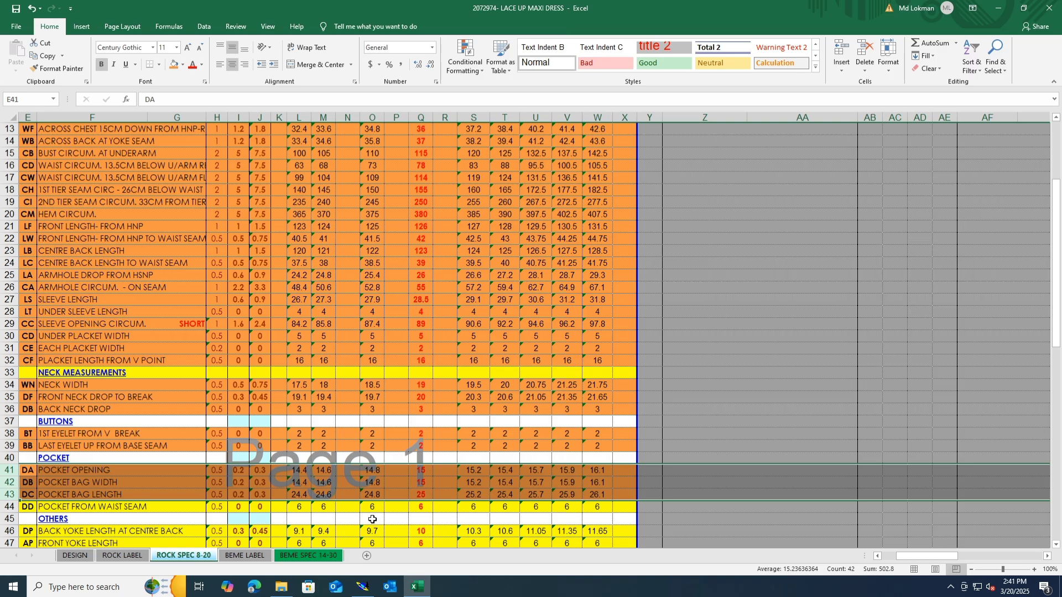
Switch to Modaris, pack the graded nest on the side seam's waist point and activate grading control.
{"action": "left_click", "coordinate": [362, 586]}
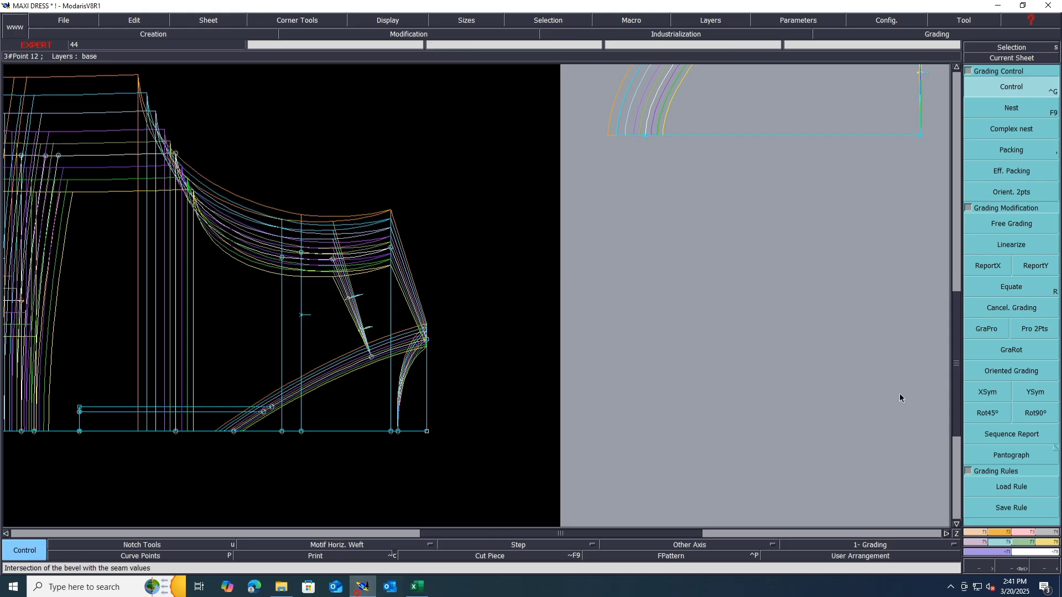
{"action": "scroll", "coordinate": [585, 263], "scroll_direction": "down", "scroll_amount": 2}
{"action": "scroll", "coordinate": [235, 182], "scroll_direction": "up", "scroll_amount": 2}
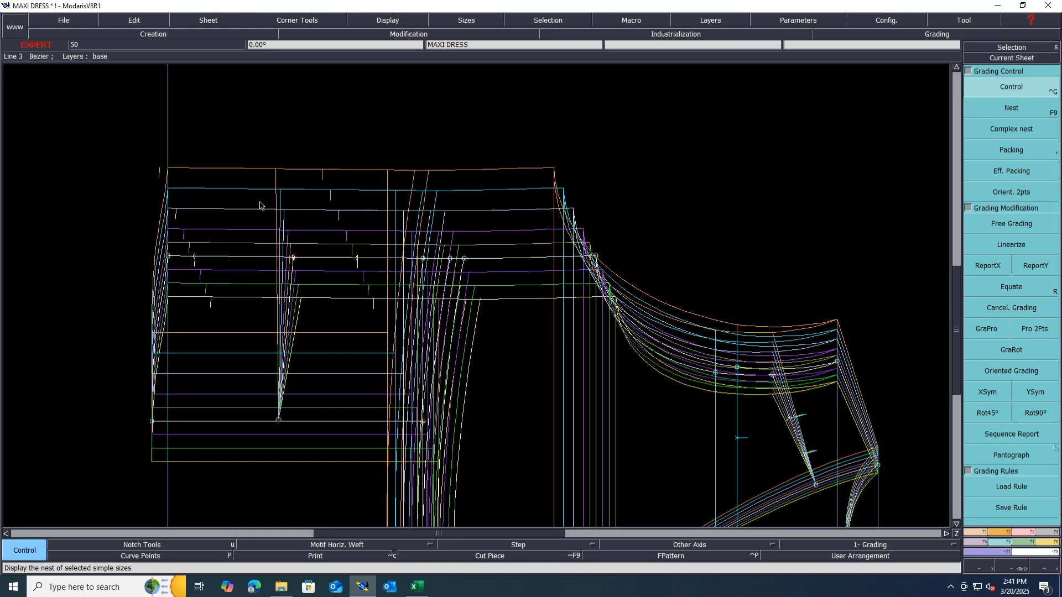
{"action": "left_click", "coordinate": [1012, 151]}
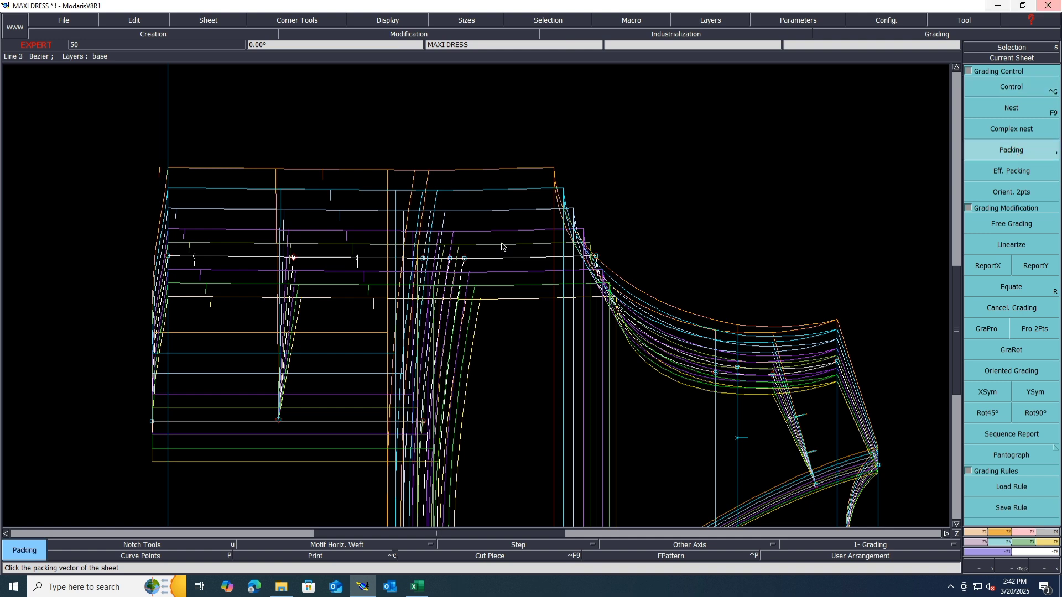
{"action": "left_click", "coordinate": [422, 267]}
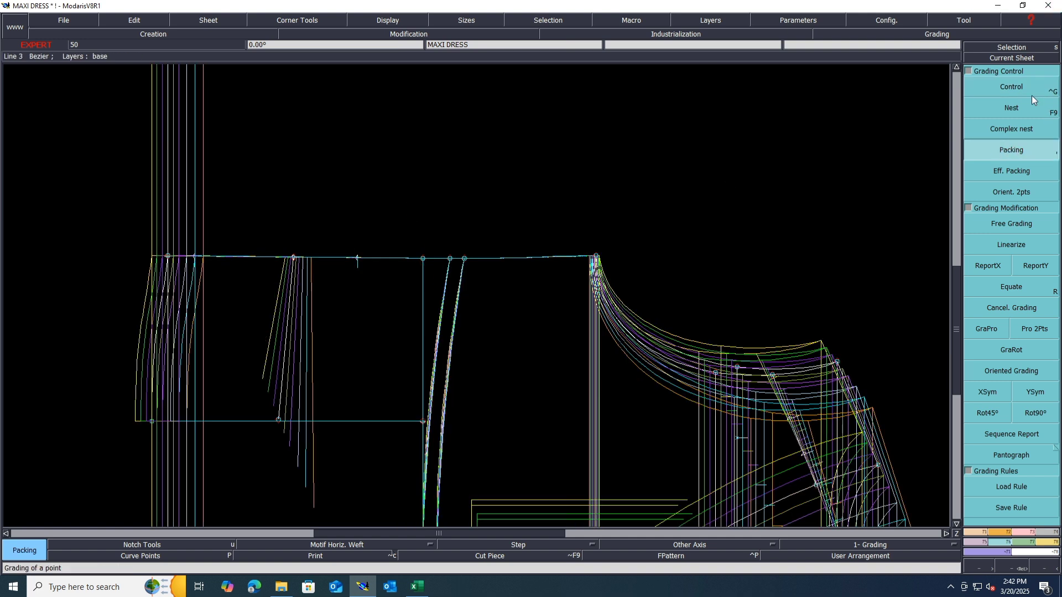
{"action": "key", "text": "ctrl+g"}
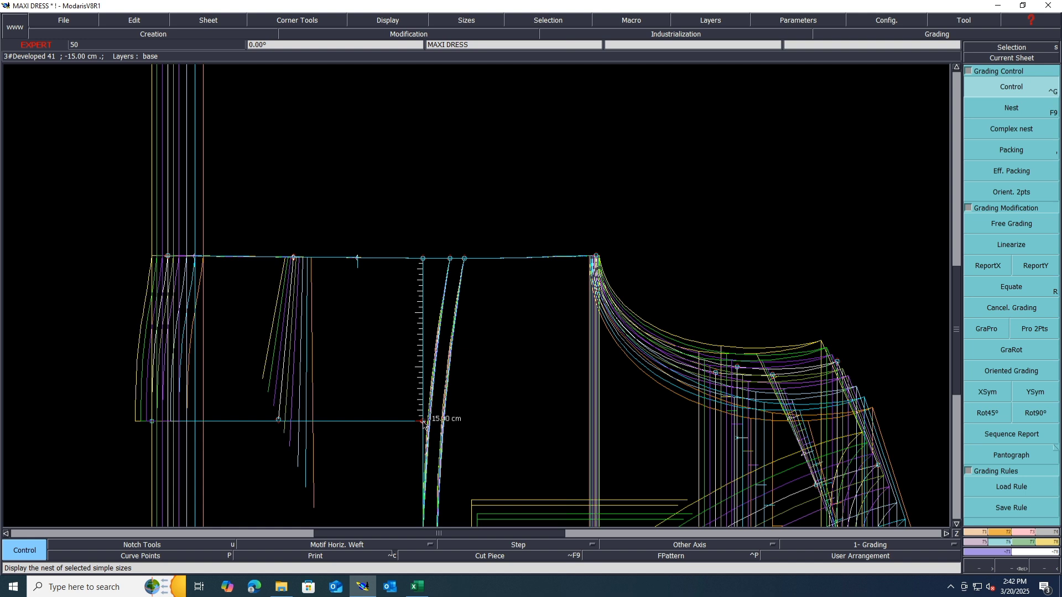
Try ddl increments of 0.3 and -0.3 for all sizes 8 to 24 on the pocket bag's inner corner at the waistline.
{"action": "left_click", "coordinate": [423, 421]}
{"action": "left_click_drag", "start_coordinate": [976, 62], "coordinate": [973, 128]}
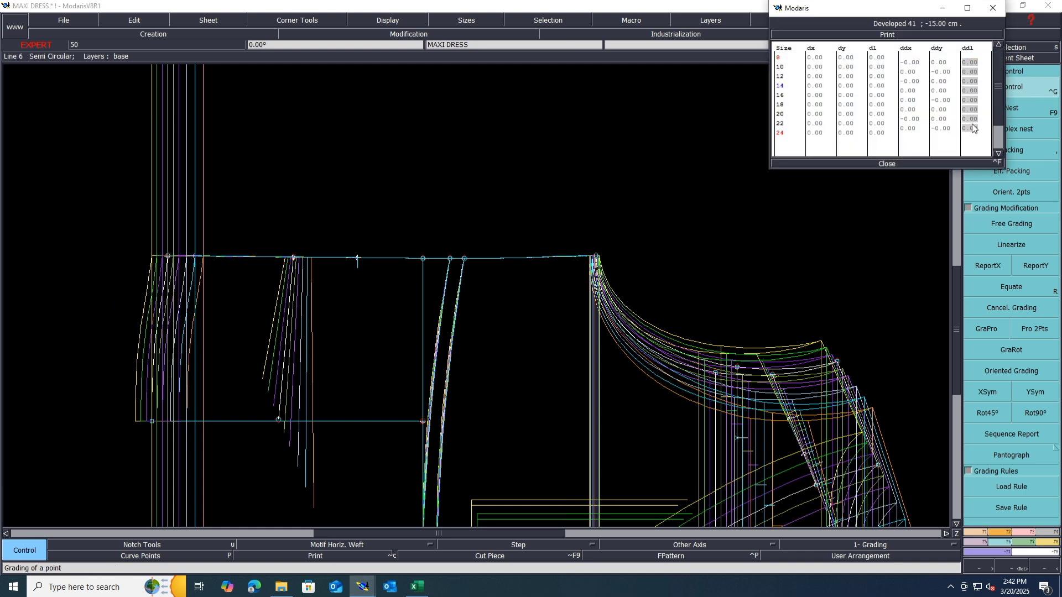
{"action": "type", "text": "0.3"}
{"action": "key", "text": "Return"}
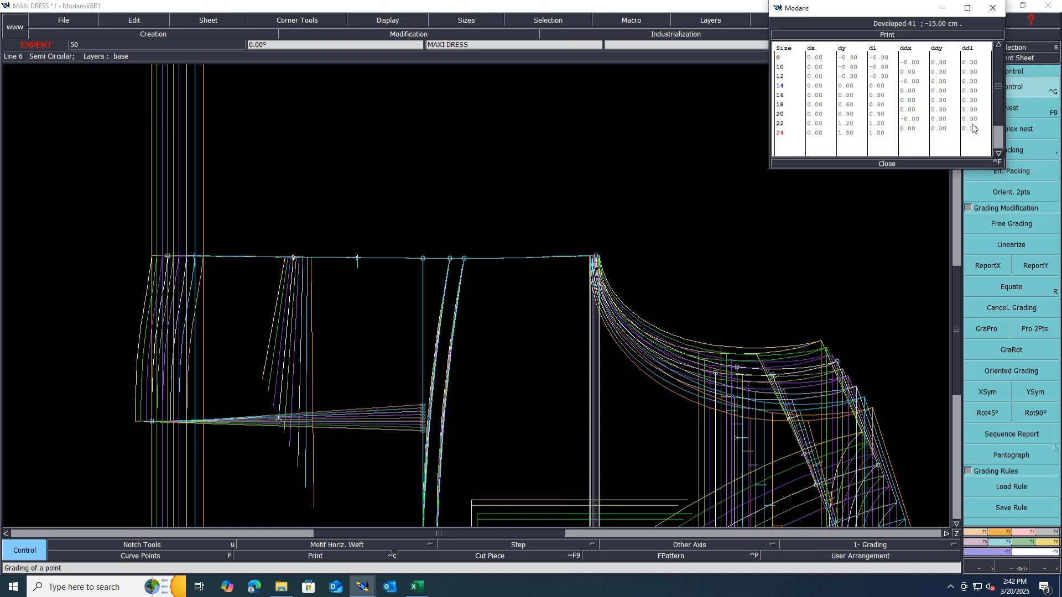
{"action": "left_click_drag", "start_coordinate": [973, 128], "coordinate": [974, 66]}
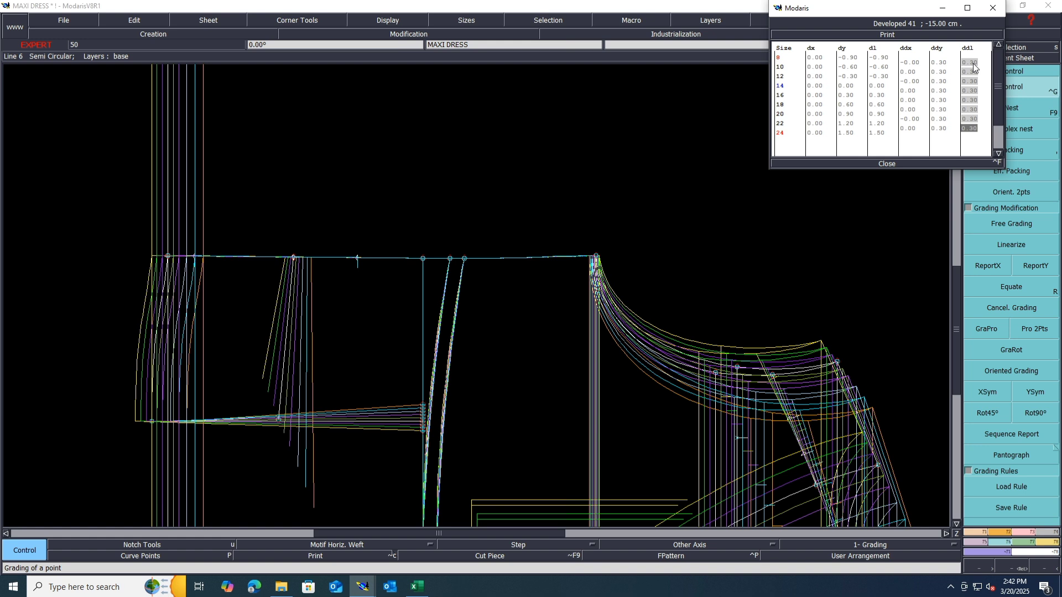
{"action": "type", "text": "-0.3"}
{"action": "key", "text": "Return"}
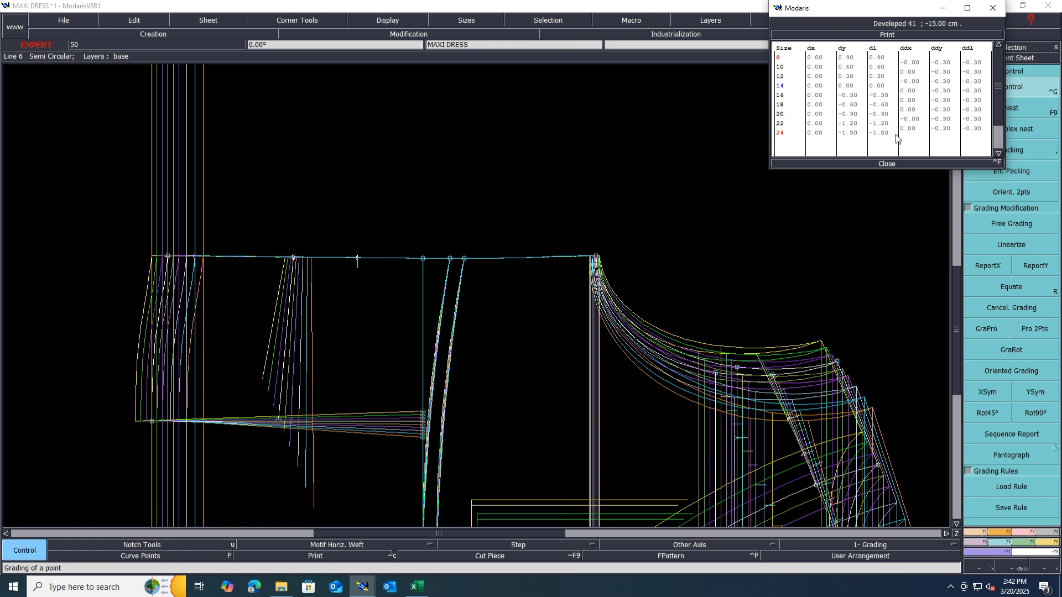
{"action": "left_click", "coordinate": [888, 164]}
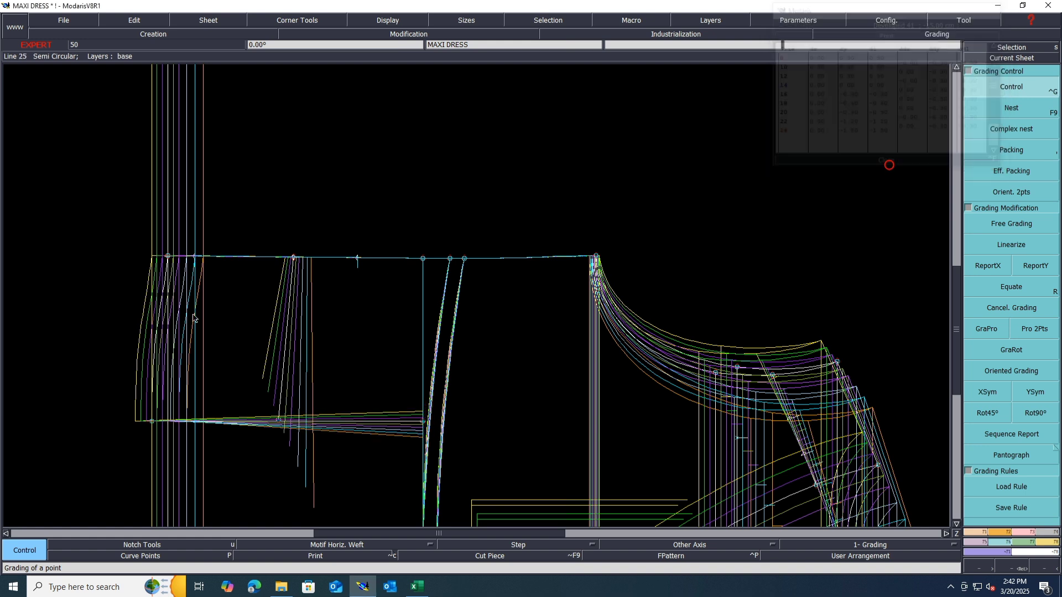
Set the ddl of the pocket opening's far notch on the side seam to -0.2 for all sizes 8 to 24.
{"action": "left_click", "coordinate": [194, 256]}
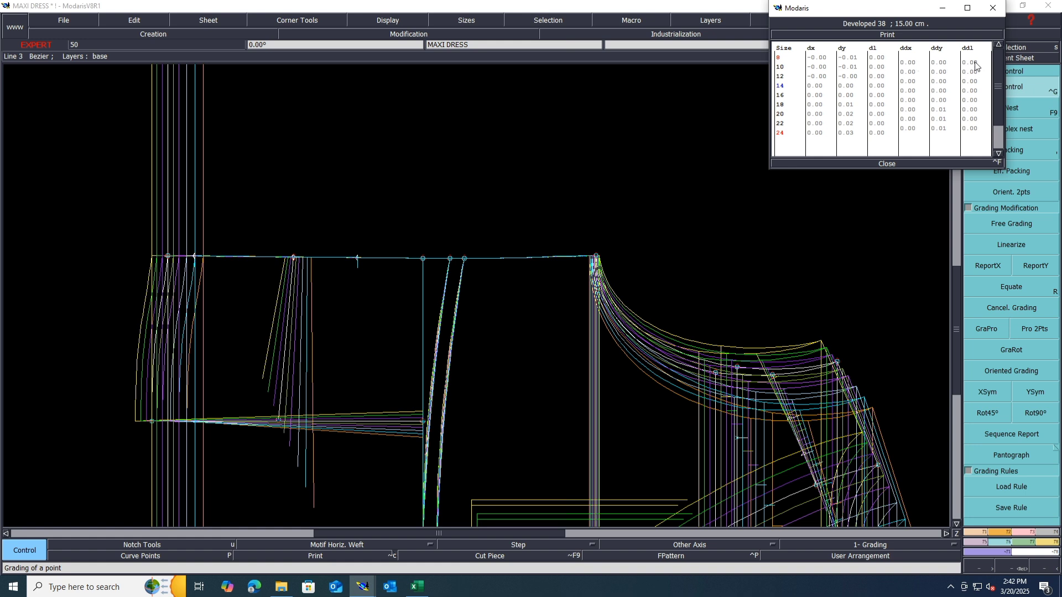
{"action": "left_click_drag", "start_coordinate": [975, 65], "coordinate": [975, 134]}
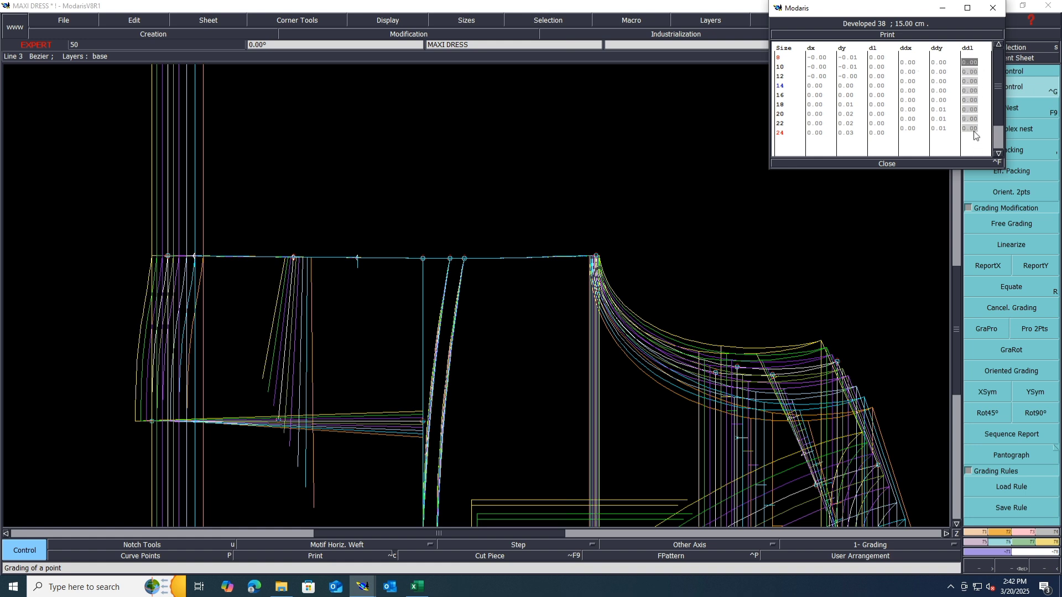
{"action": "type", "text": "-0"}
{"action": "type", "text": ".2"}
{"action": "key", "text": "Return"}
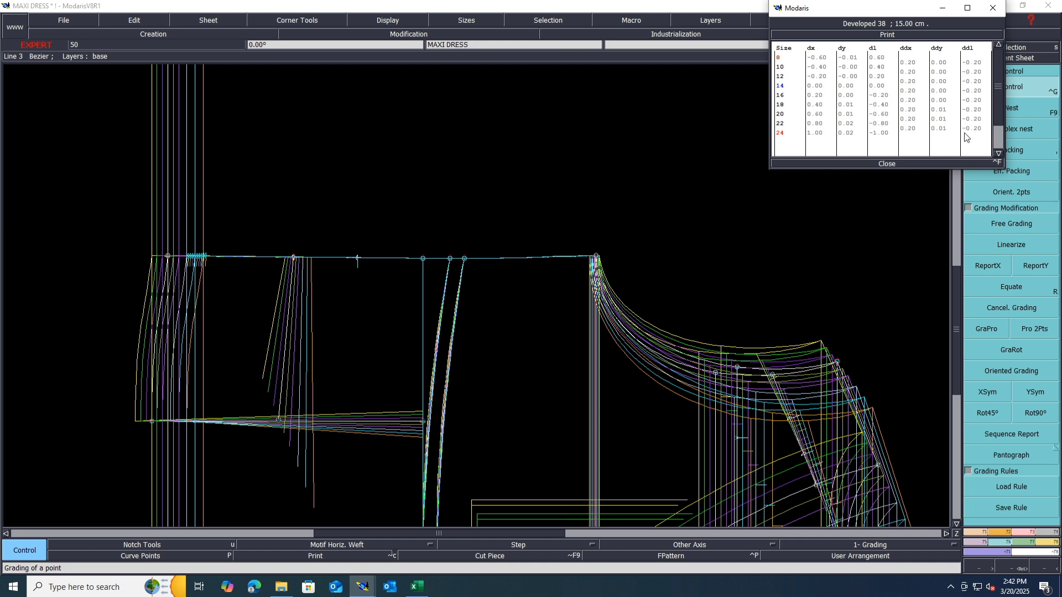
{"action": "left_click", "coordinate": [887, 163]}
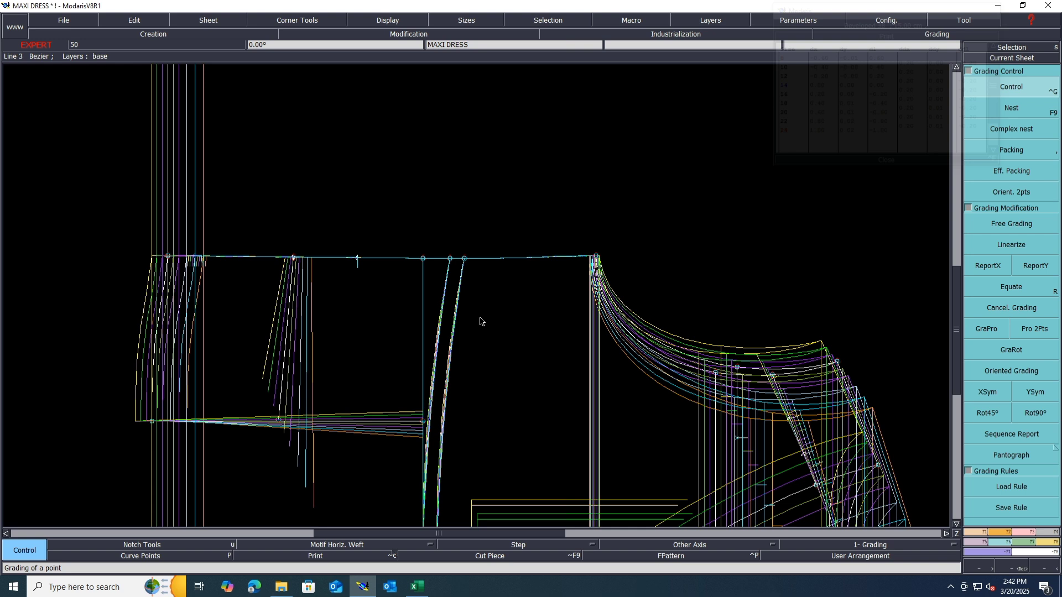
Set the ddl of the pocket bag's inner corner at the waistline to -0.2 between sizes 8 and 18.
{"action": "left_click", "coordinate": [423, 419]}
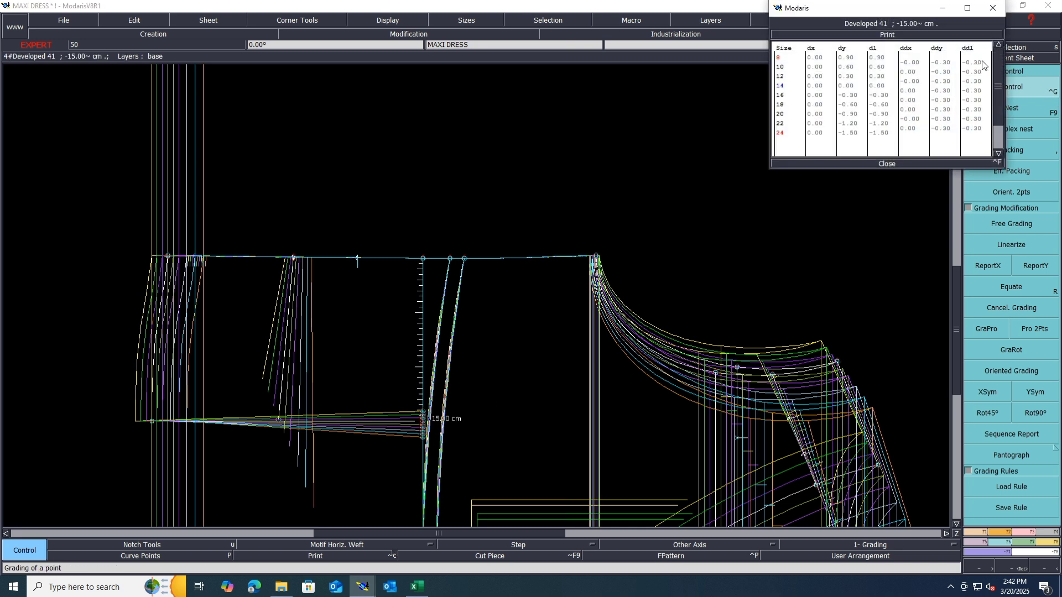
{"action": "left_click_drag", "start_coordinate": [980, 66], "coordinate": [983, 101]}
{"action": "type", "text": "-0"}
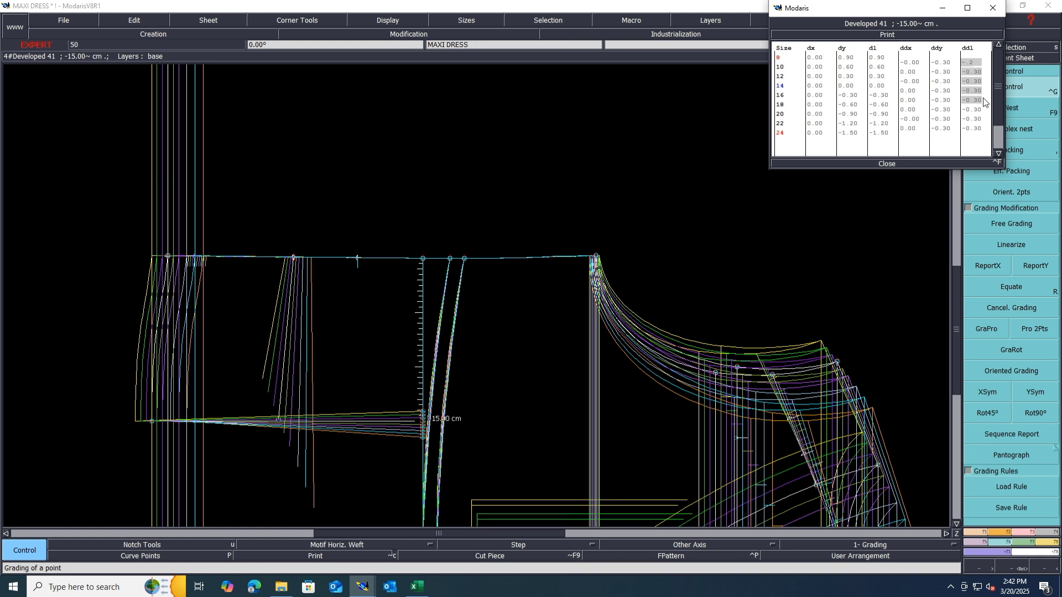
{"action": "type", "text": ".2"}
{"action": "key", "text": "Return"}
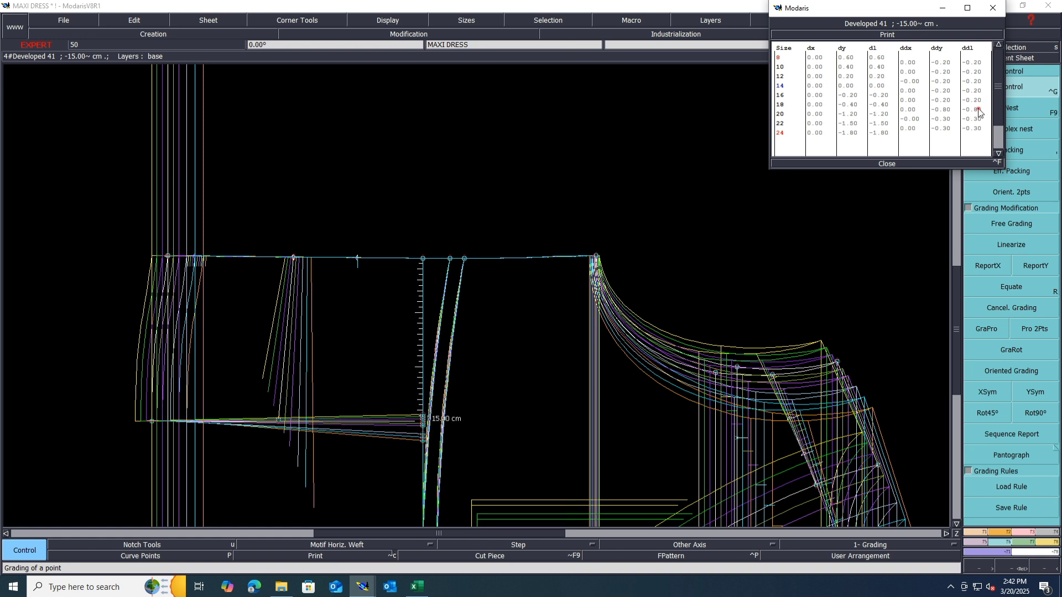
Set that corner's ddl to -0.3 between sizes 18 and 24, and report its Y grading to the bag's other inner corner.
{"action": "left_click_drag", "start_coordinate": [980, 110], "coordinate": [978, 129]}
{"action": "type", "text": "-0.3"}
{"action": "key", "text": "Return"}
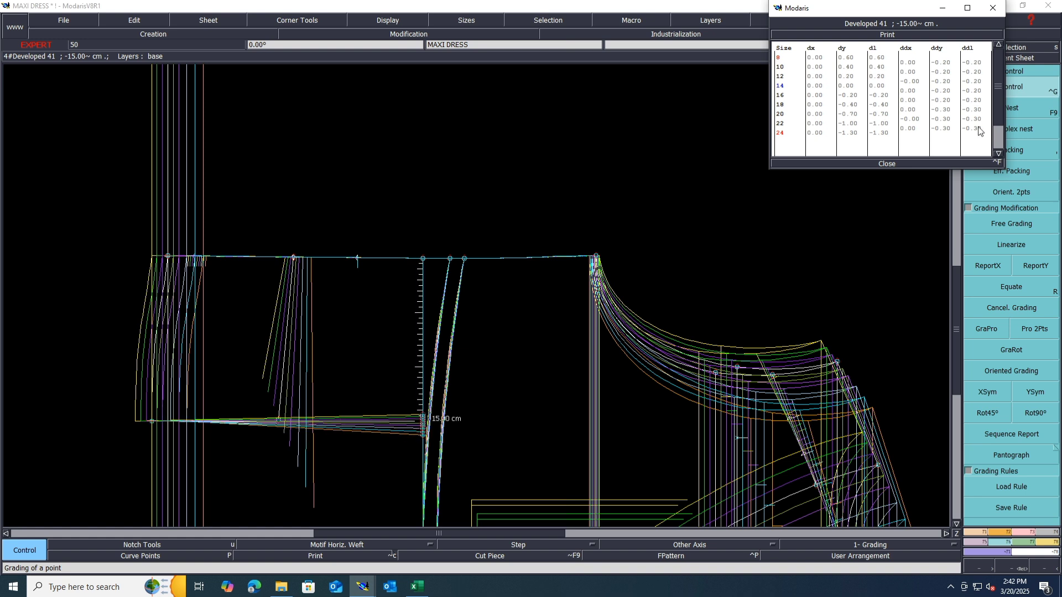
{"action": "left_click", "coordinate": [888, 163]}
{"action": "left_click", "coordinate": [1035, 266]}
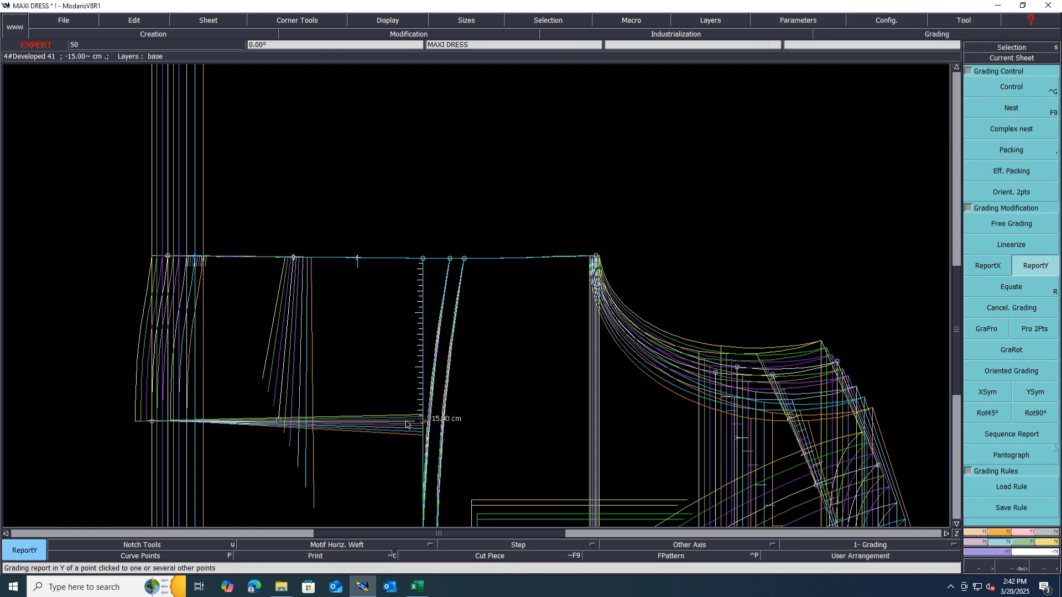
{"action": "left_click", "coordinate": [152, 422]}
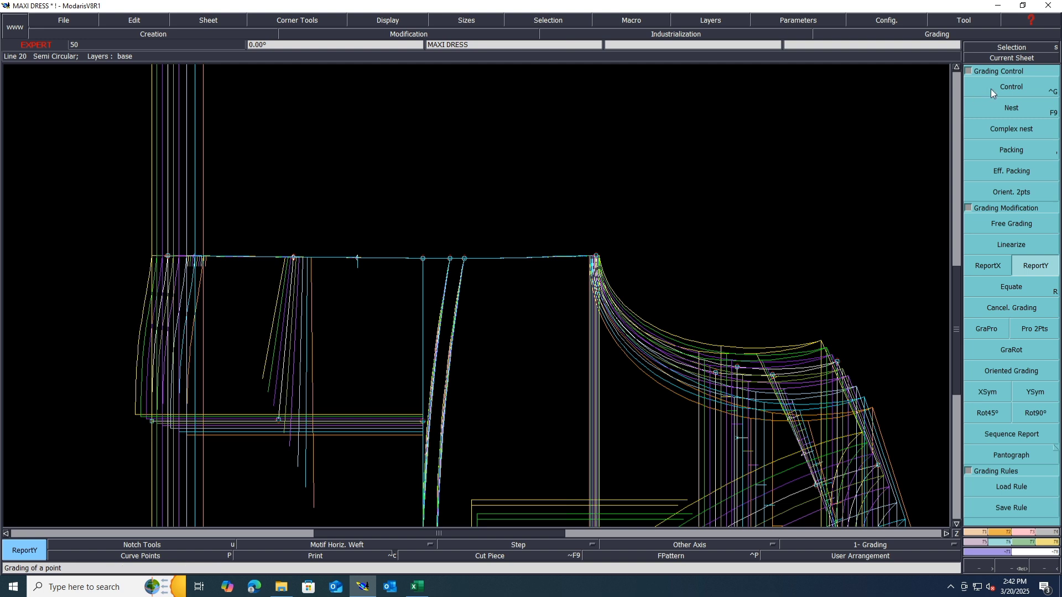
Set the ddl of the pocket opening's far notch on the side seam to 0.2 between sizes 8 and 18.
{"action": "left_click", "coordinate": [1011, 87]}
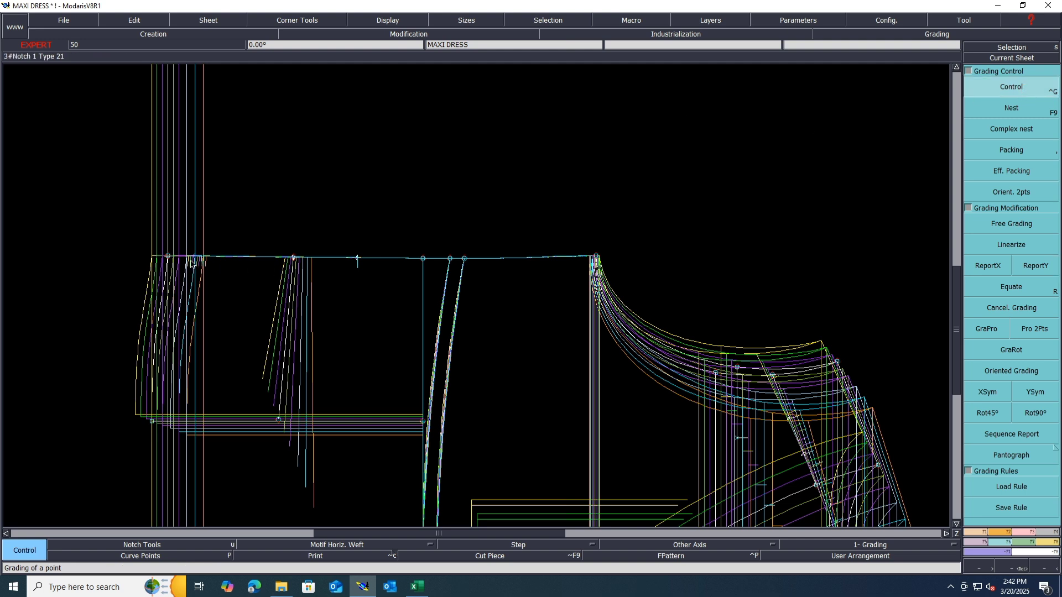
{"action": "left_click", "coordinate": [196, 261]}
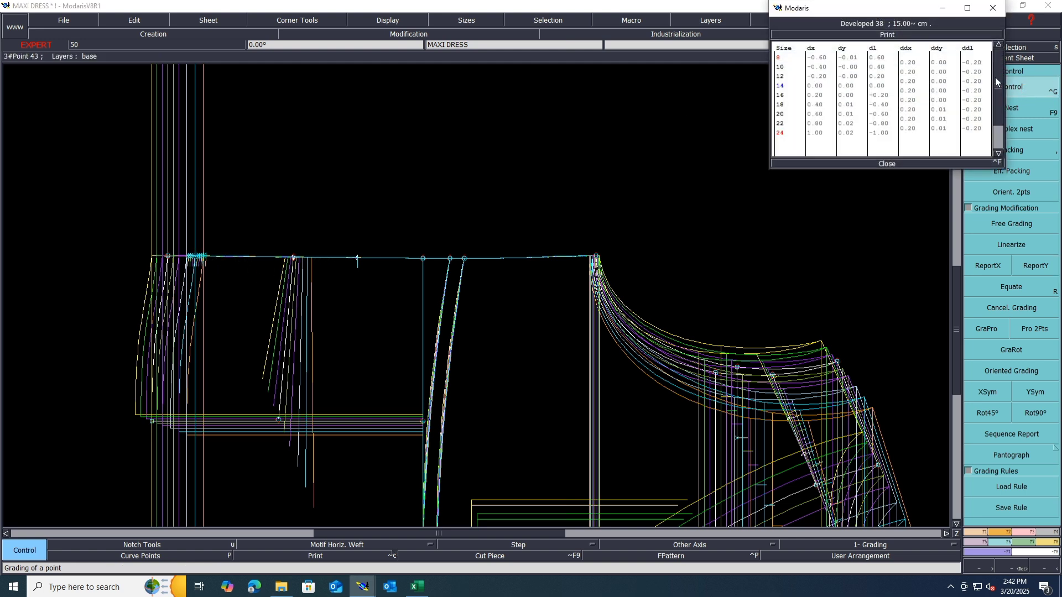
{"action": "left_click", "coordinate": [983, 65]}
{"action": "type", "text": "0.2"}
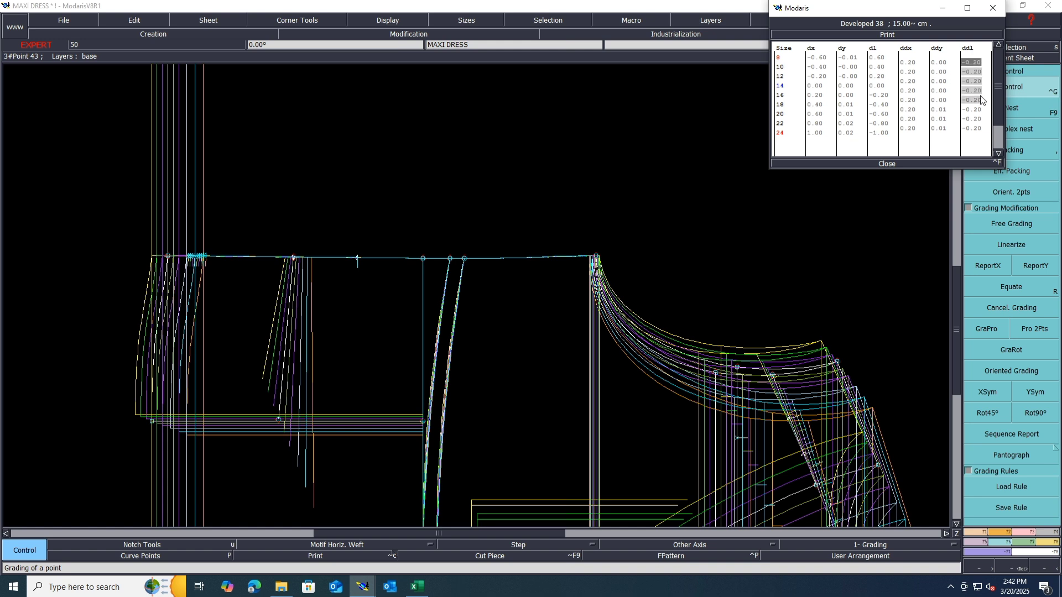
{"action": "key", "text": "Return"}
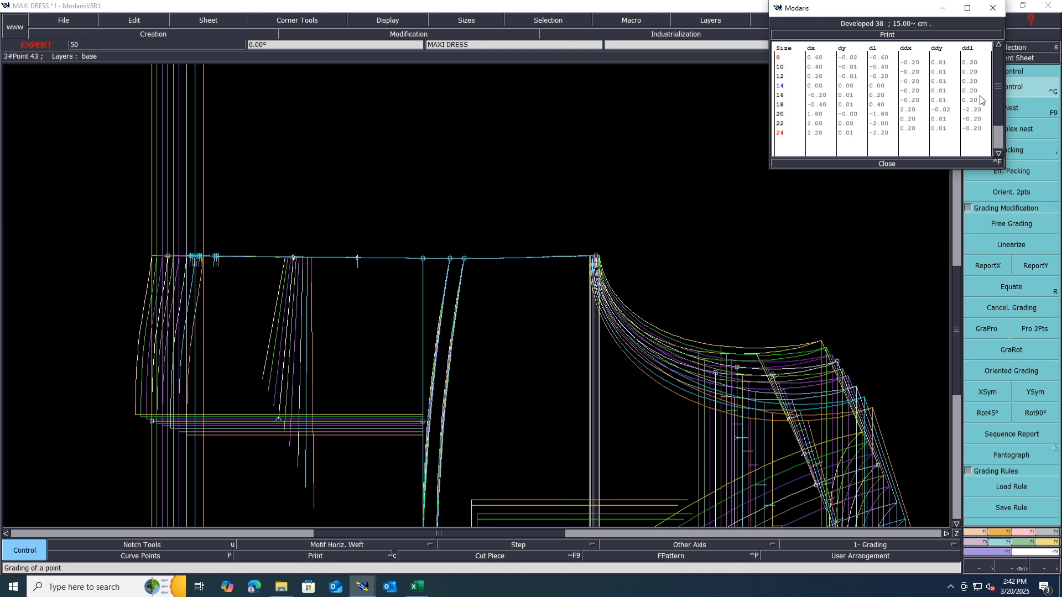
Set the pocket opening notch's ddl to 0.3 between sizes 18 and 24, and close its grading table.
{"action": "left_click_drag", "start_coordinate": [974, 109], "coordinate": [976, 133]}
{"action": "type", "text": "0.3"}
{"action": "key", "text": "Return"}
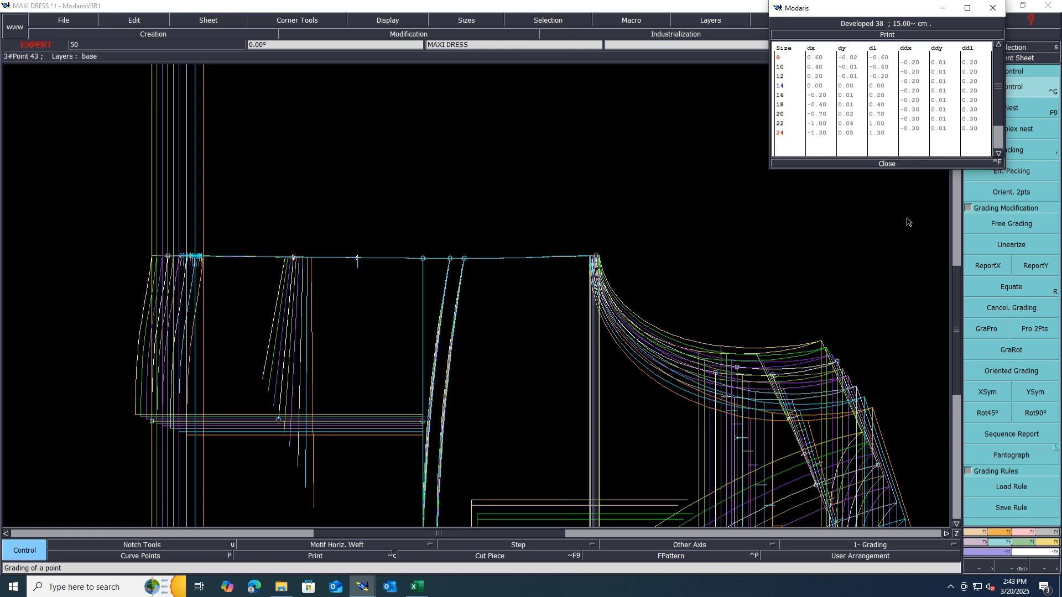
{"action": "left_click", "coordinate": [886, 164]}
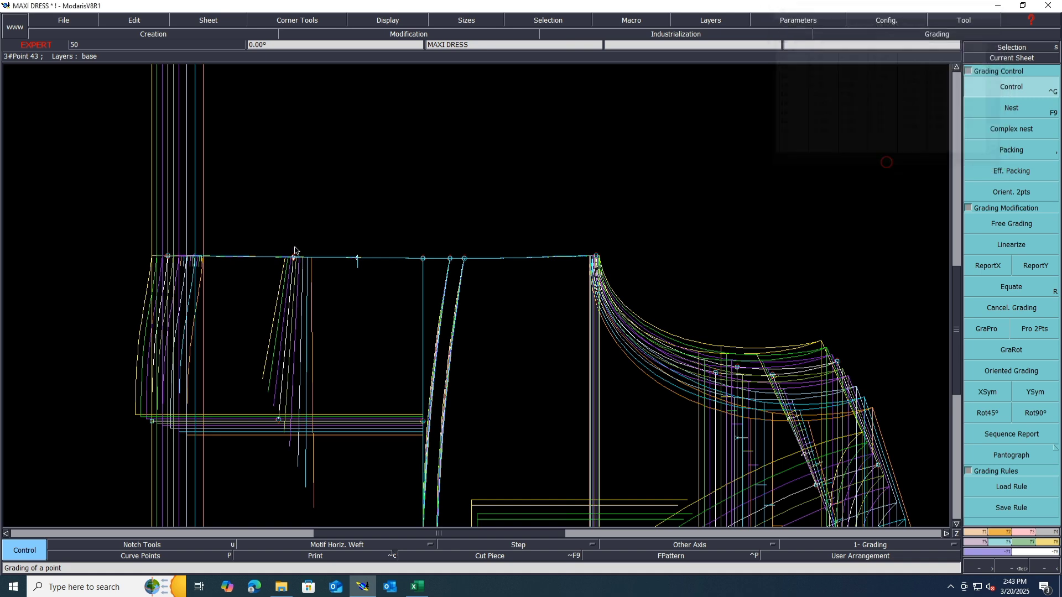
{"action": "scroll", "coordinate": [335, 217], "scroll_direction": "down", "scroll_amount": 2}
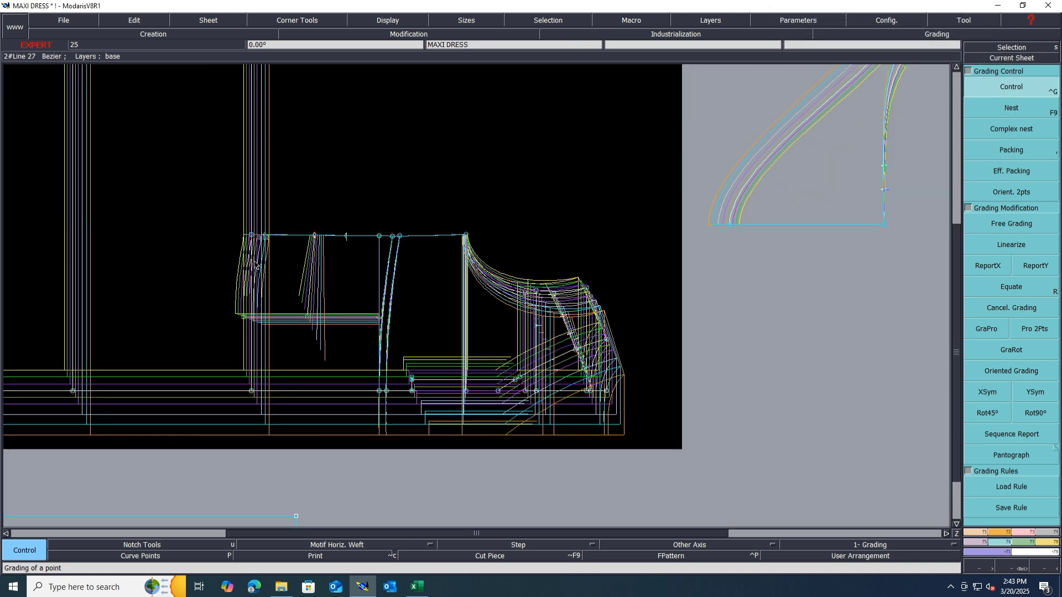
{"action": "scroll", "coordinate": [260, 264], "scroll_direction": "up", "scroll_amount": 5}
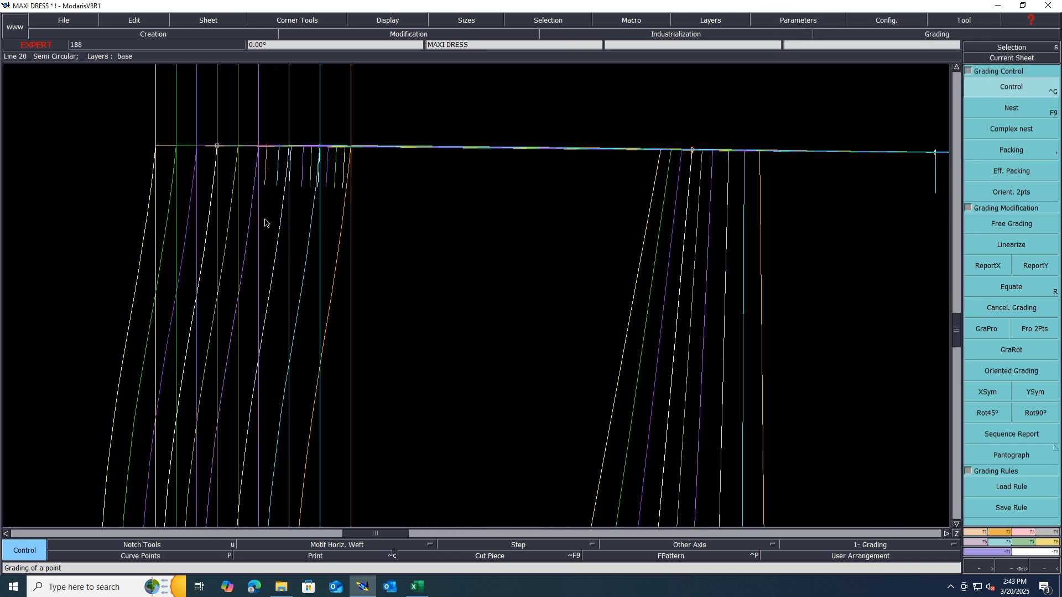
Delete the slanted construction line inside the front bodice's pocket area, and pack the graded nest on the centre line.
{"action": "scroll", "coordinate": [265, 222], "scroll_direction": "down", "scroll_amount": 3}
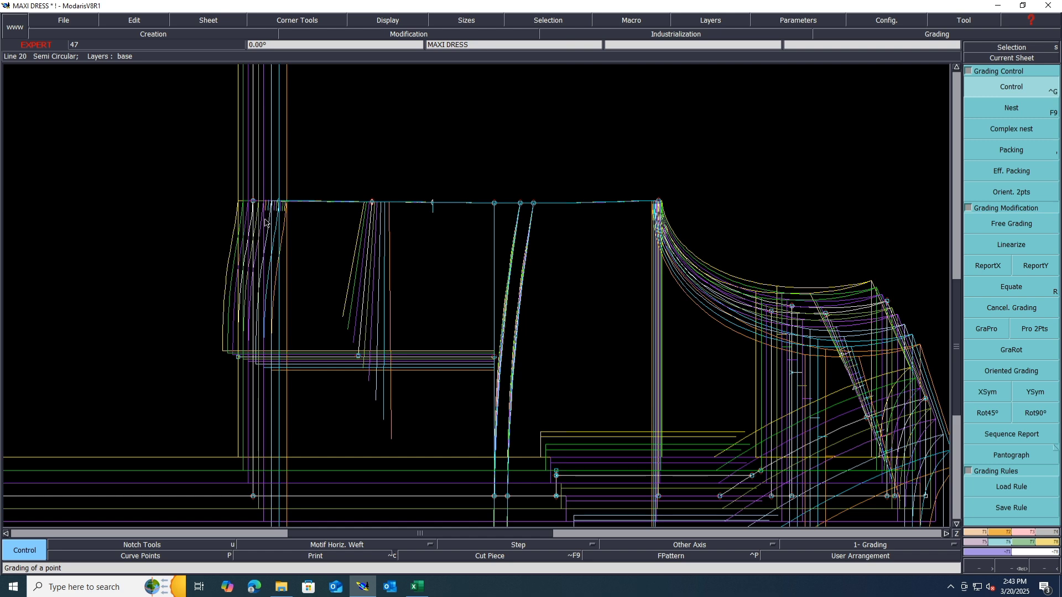
{"action": "key", "text": "F9"}
{"action": "key", "text": "Delete"}
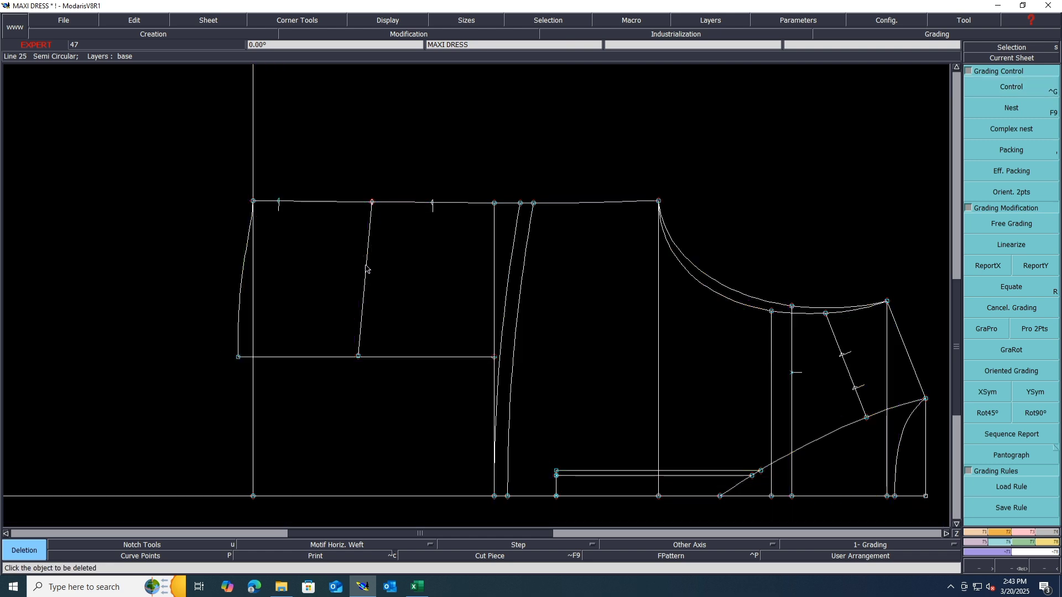
{"action": "left_click", "coordinate": [367, 269]}
{"action": "key", "text": "F9"}
{"action": "scroll", "coordinate": [365, 269], "scroll_direction": "down", "scroll_amount": 1}
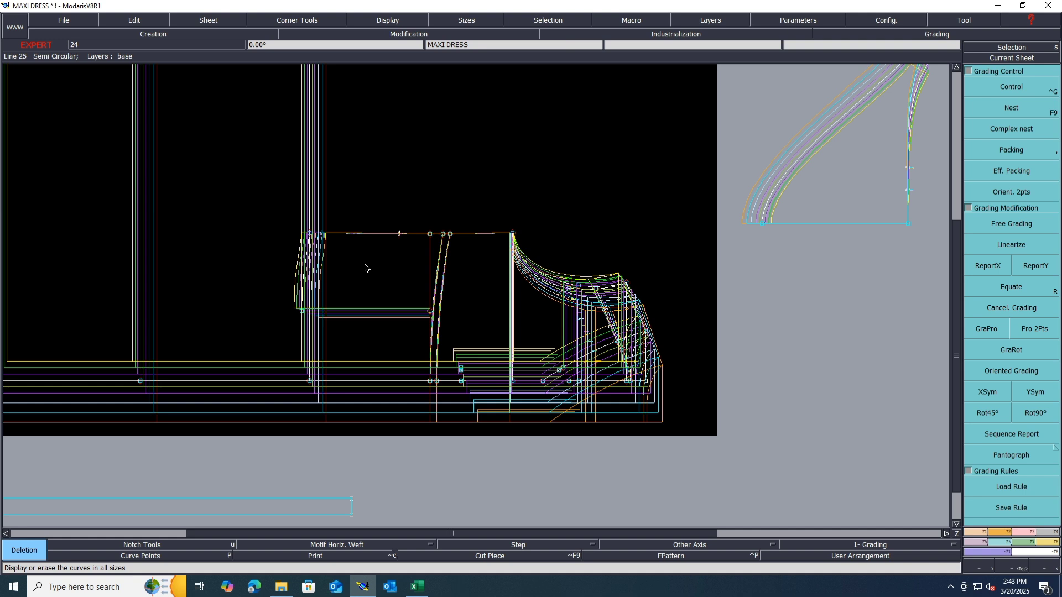
{"action": "key", "text": "comma"}
{"action": "left_click", "coordinate": [387, 343]}
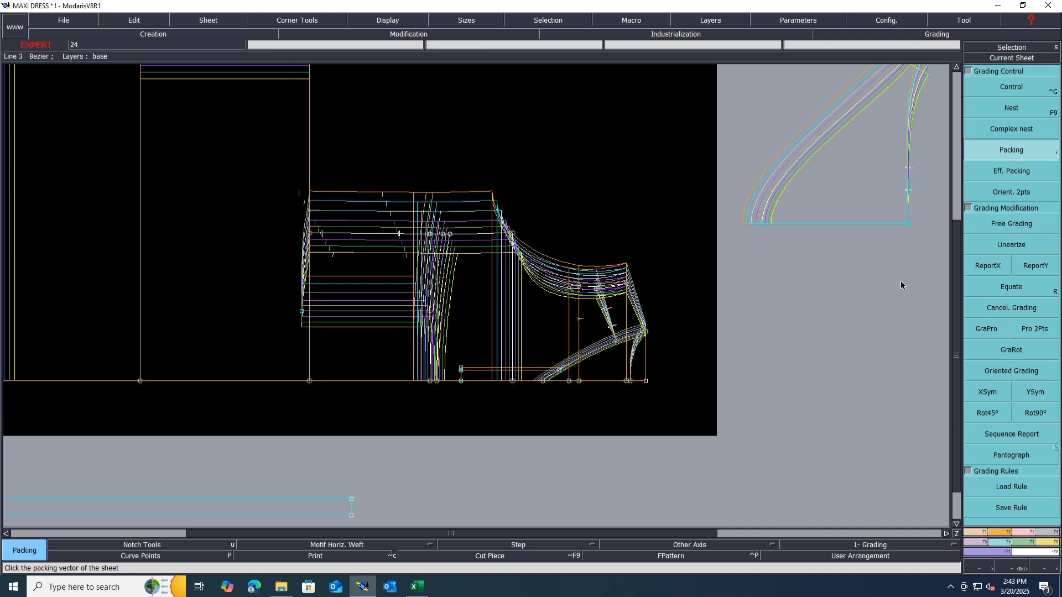
Switch to Excel and fill the pocket from waist seam and back yoke length at centre back rows with orange.
{"action": "left_click", "coordinate": [418, 587]}
{"action": "scroll", "coordinate": [502, 366], "scroll_direction": "down", "scroll_amount": 1}
{"action": "scroll", "coordinate": [501, 367], "scroll_direction": "down", "scroll_amount": 6}
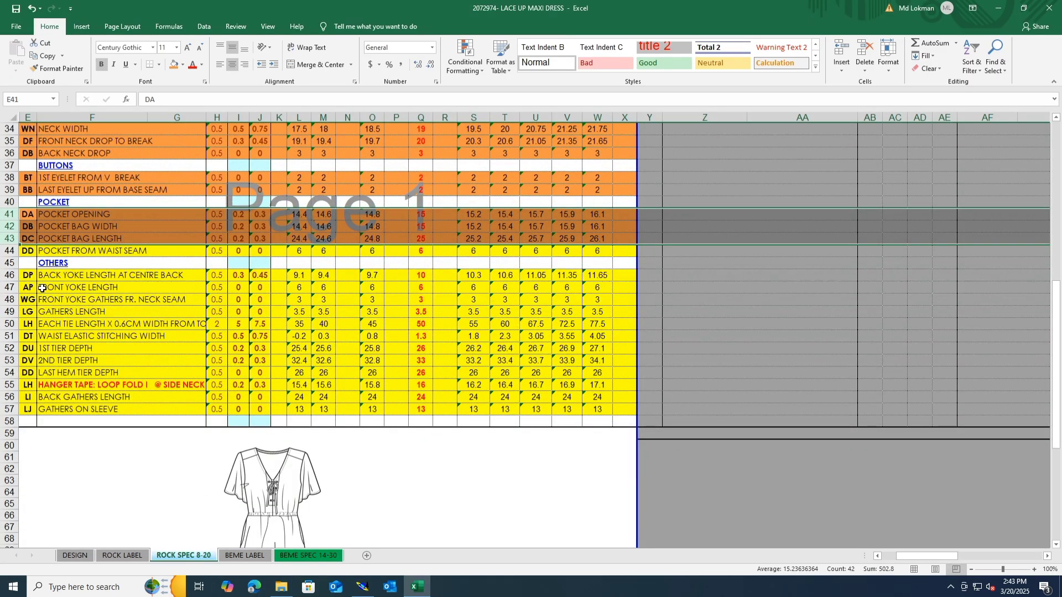
{"action": "left_click", "coordinate": [10, 251]}
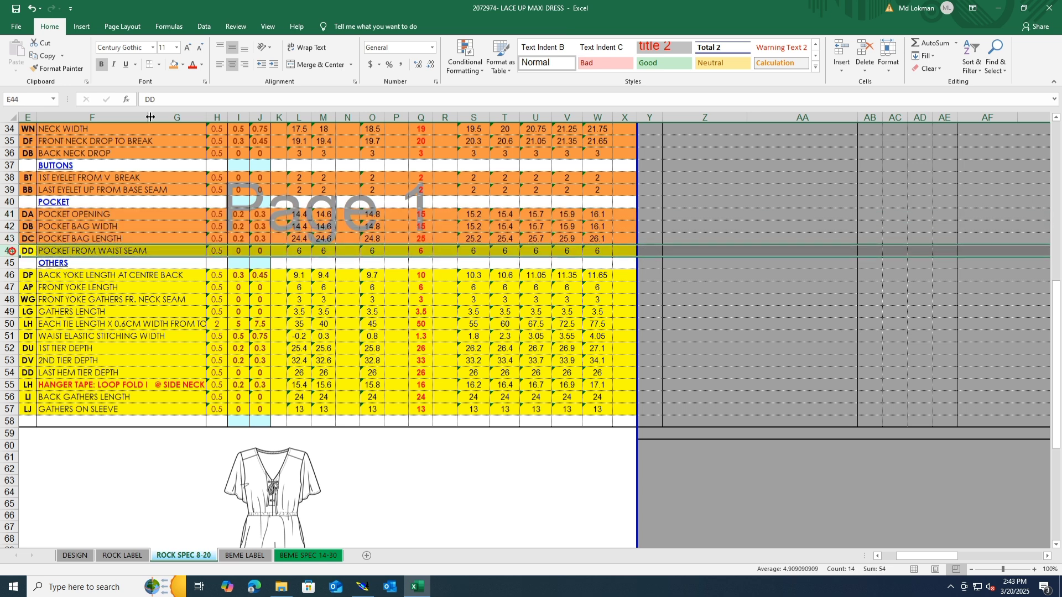
{"action": "left_click", "coordinate": [173, 64]}
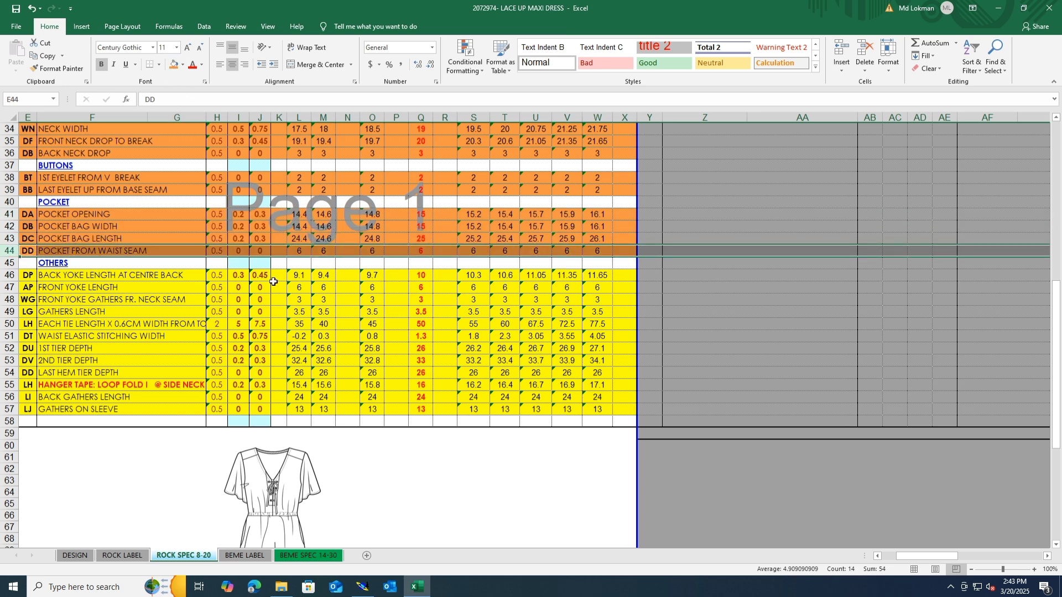
{"action": "left_click", "coordinate": [10, 275]}
{"action": "left_click", "coordinate": [172, 65]}
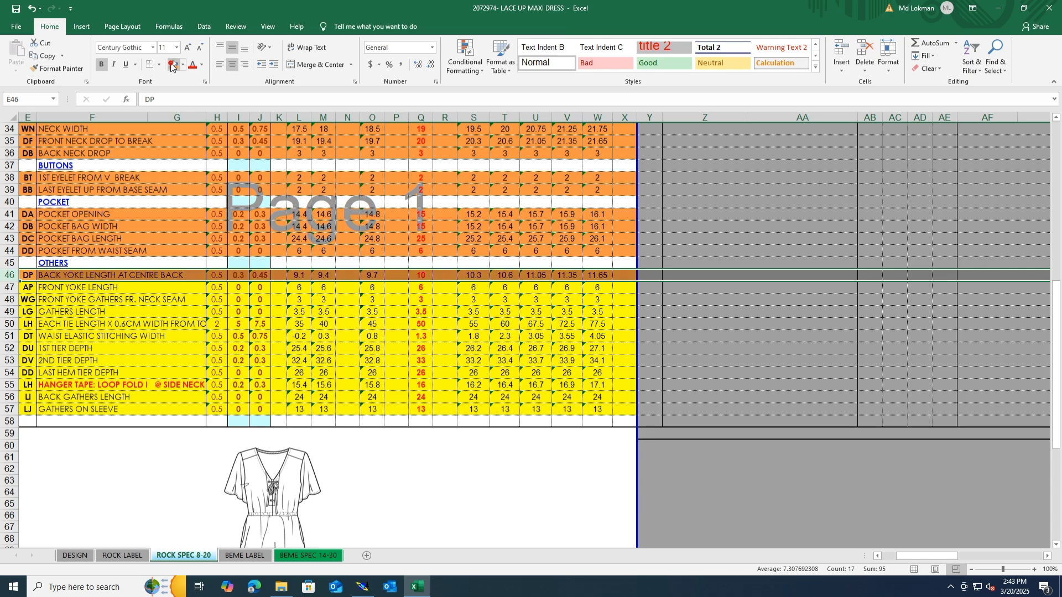
Switch to Modaris and set the ddx of the yoke line's centre-line point to -0.3 between sizes 8 and 18.
{"action": "left_click", "coordinate": [363, 587]}
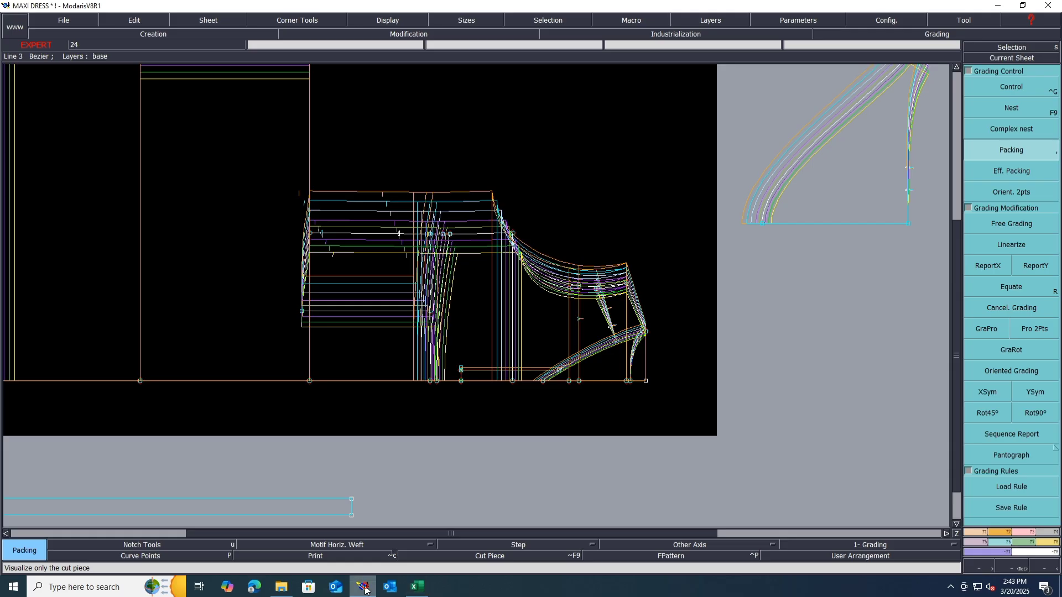
{"action": "left_click", "coordinate": [1023, 86]}
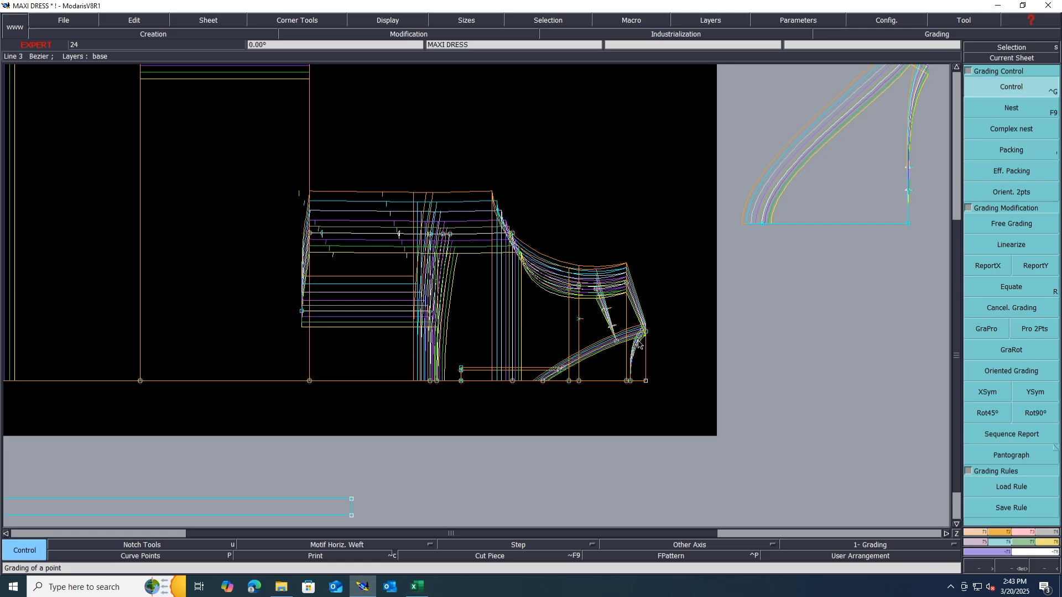
{"action": "scroll", "coordinate": [699, 372], "scroll_direction": "up", "scroll_amount": 2}
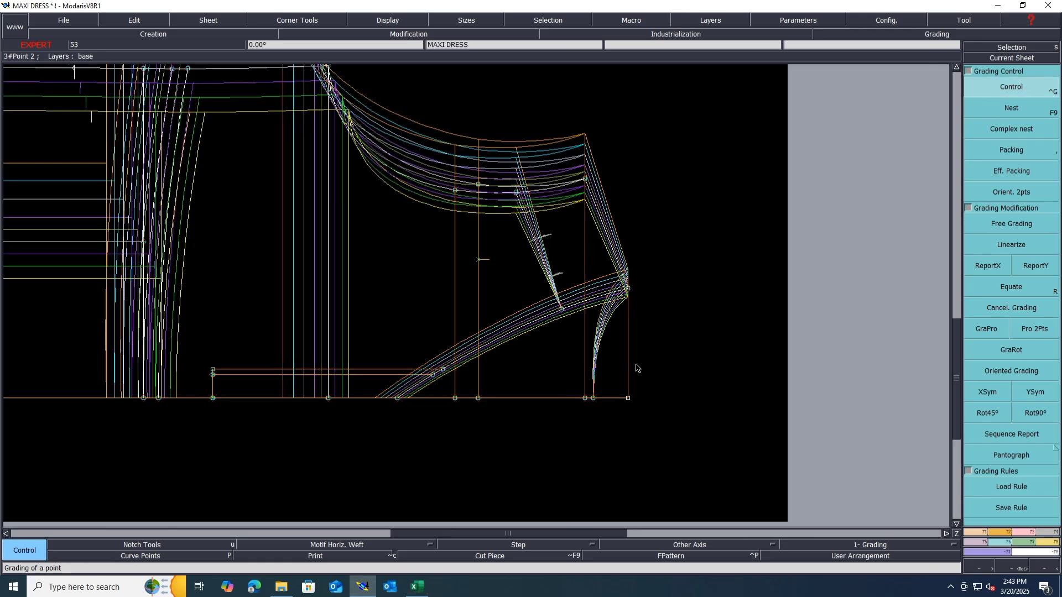
{"action": "left_click", "coordinate": [479, 398]}
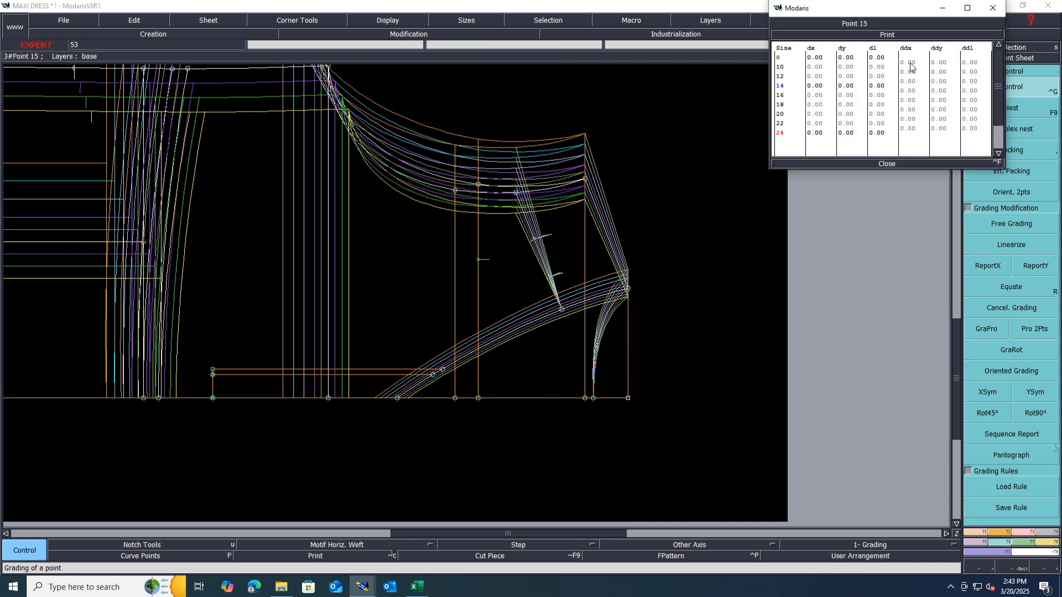
{"action": "left_click_drag", "start_coordinate": [911, 66], "coordinate": [912, 107]}
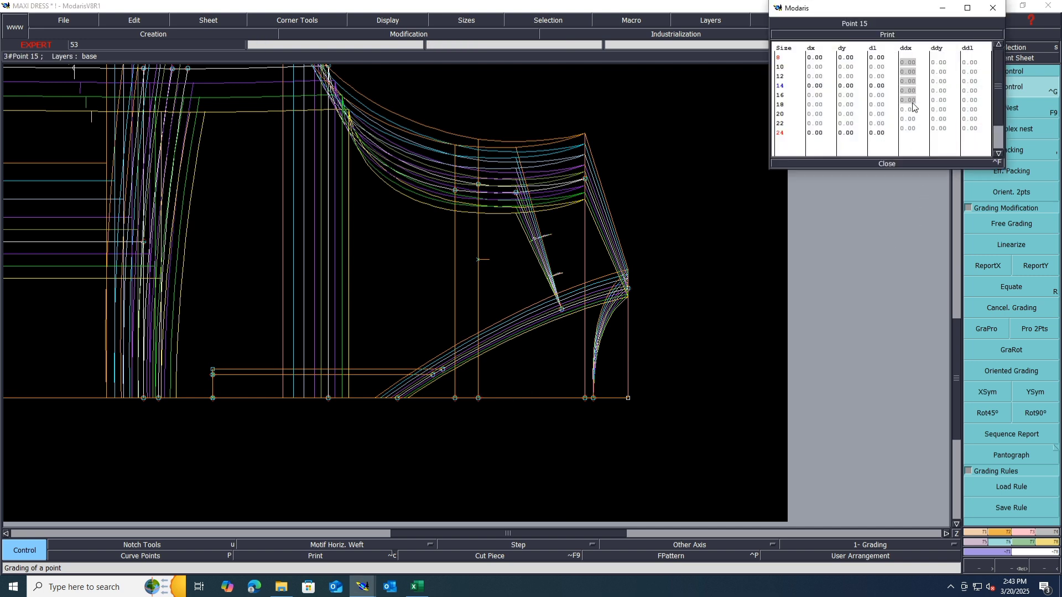
{"action": "type", "text": "-.3"}
{"action": "key", "text": "Return"}
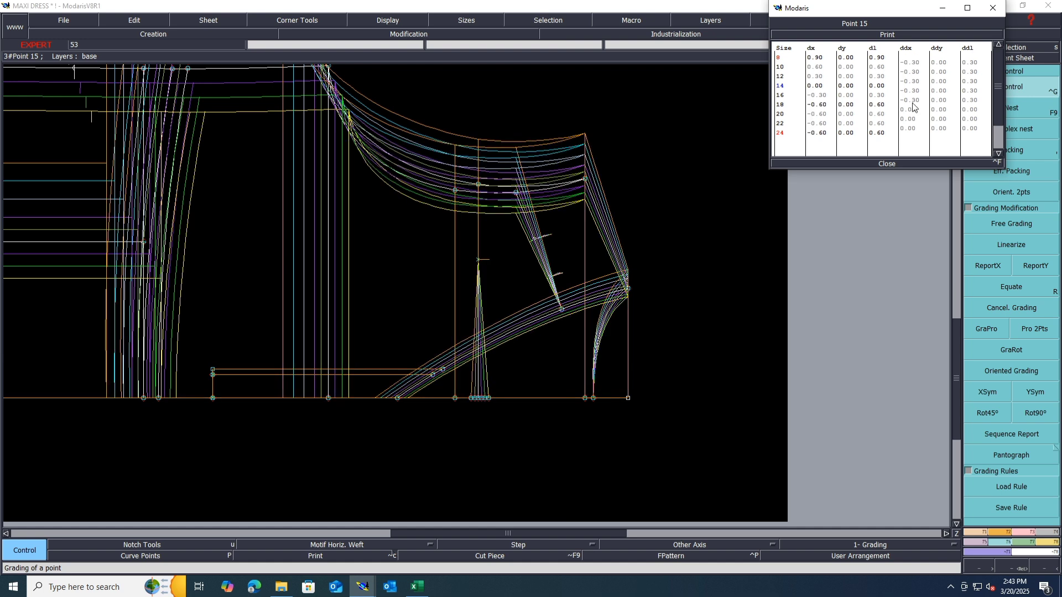
Set the yoke point's ddx to -0.45 between sizes 18 and 24, and close its grading table.
{"action": "left_click_drag", "start_coordinate": [913, 108], "coordinate": [912, 130]}
{"action": "type", "text": "-.45"}
{"action": "key", "text": "Return"}
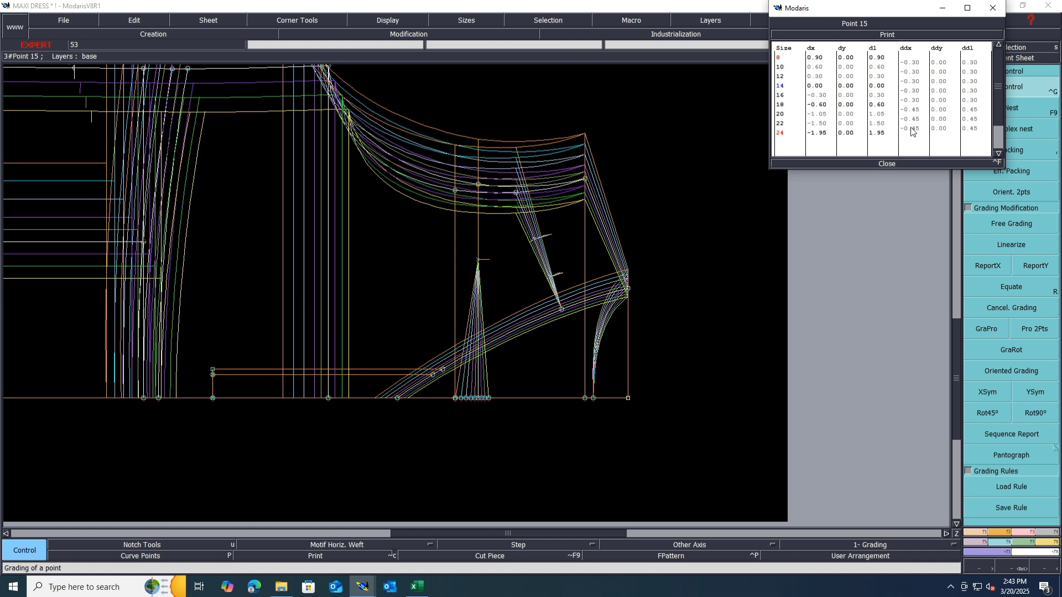
{"action": "left_click", "coordinate": [886, 164]}
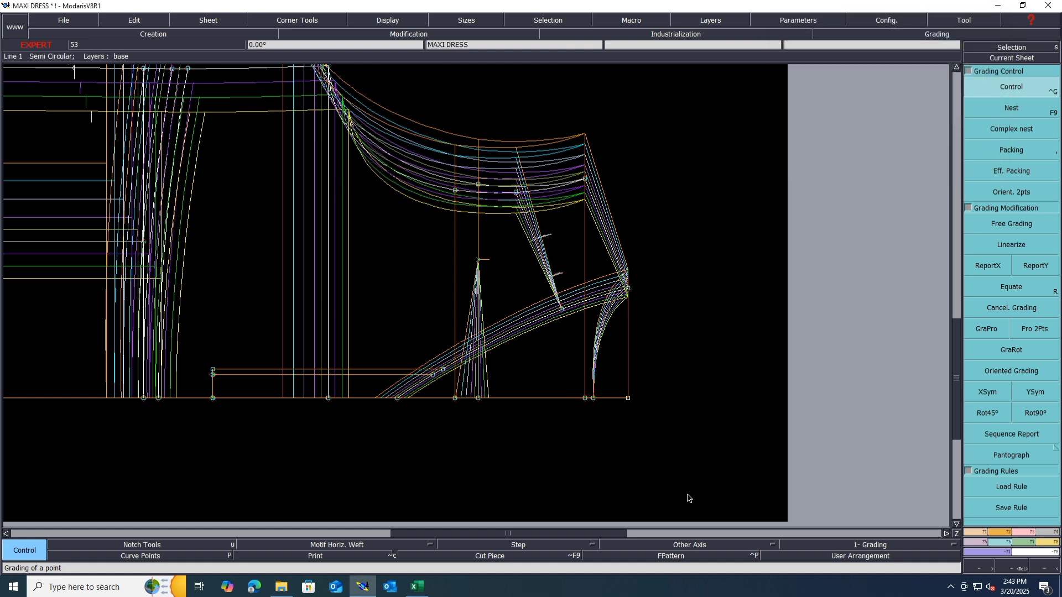
Switch to Excel and fill the front yoke length, front yoke gathers, gathers length and each tie length rows with orange.
{"action": "left_click", "coordinate": [413, 591]}
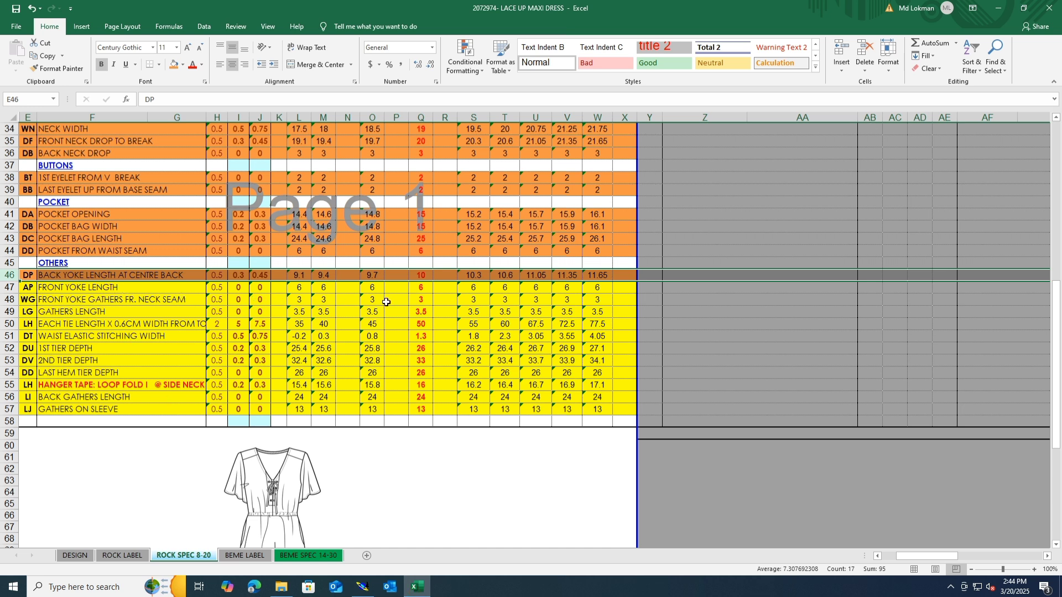
{"action": "left_click", "coordinate": [9, 286]}
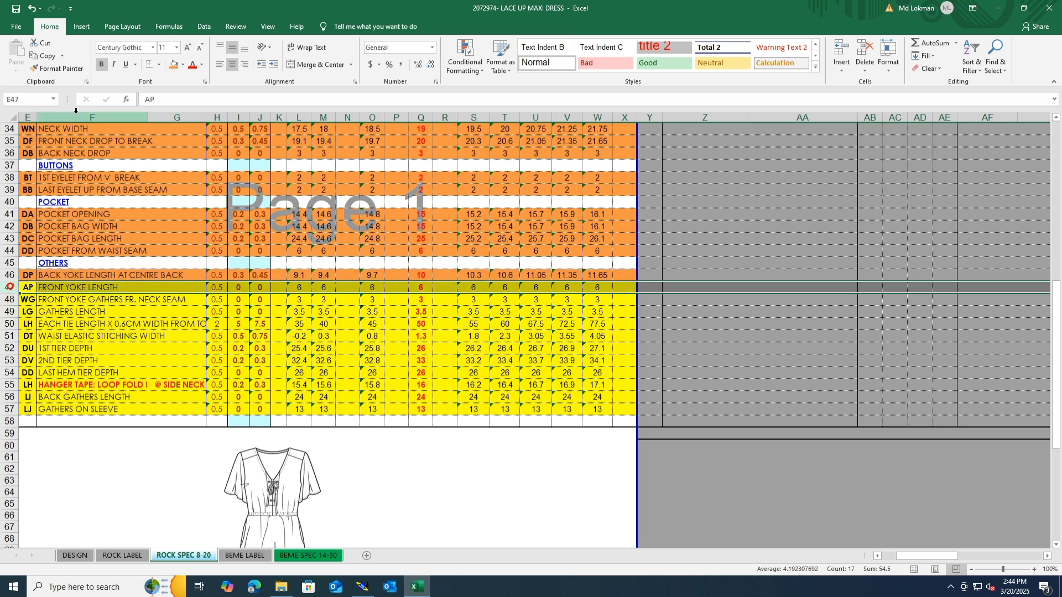
{"action": "left_click", "coordinate": [173, 65]}
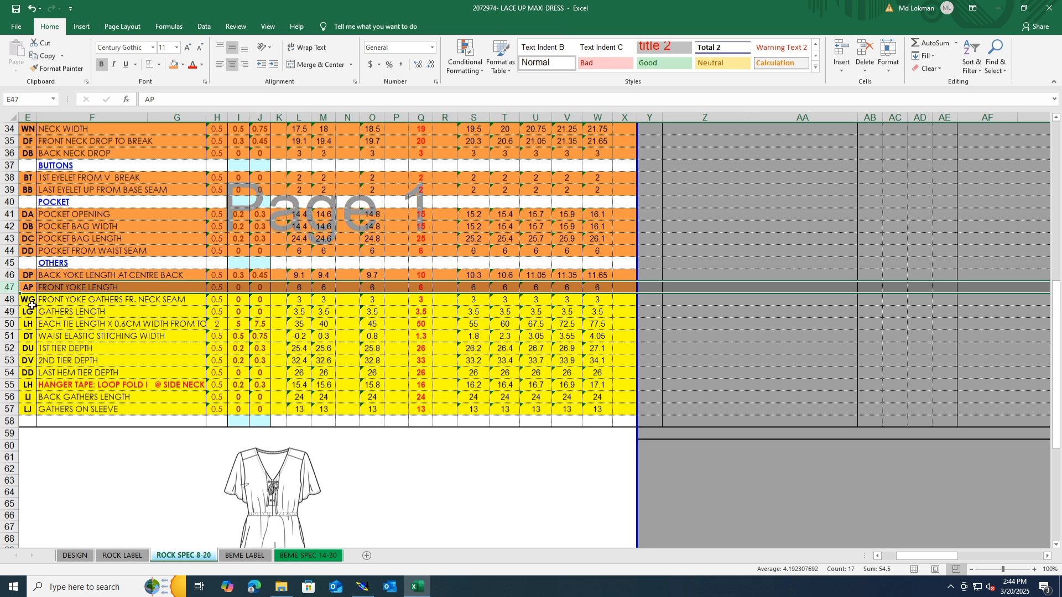
{"action": "left_click", "coordinate": [9, 299]}
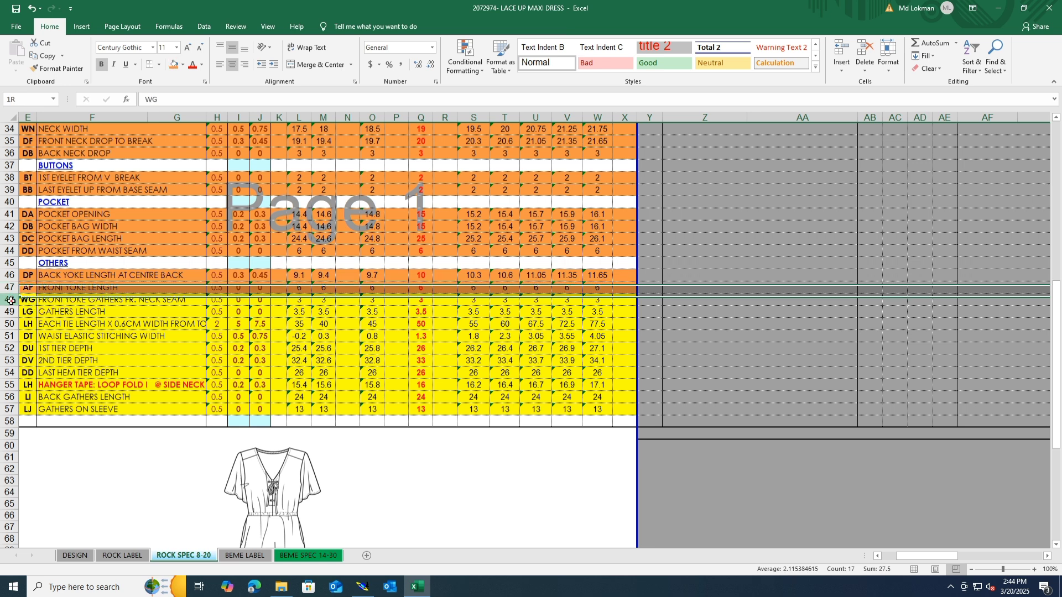
{"action": "left_click", "coordinate": [174, 64]}
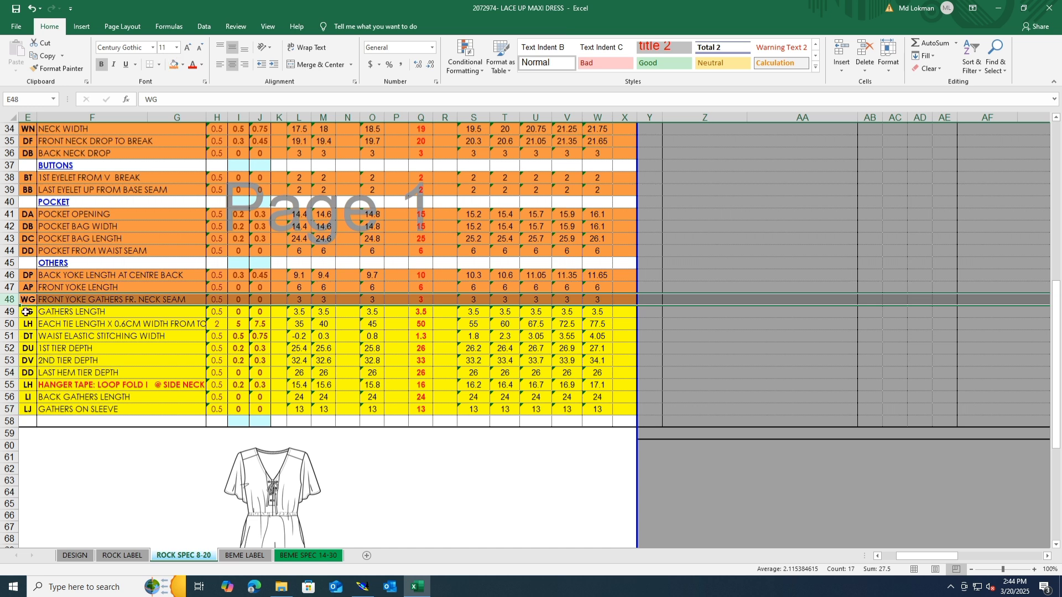
{"action": "left_click", "coordinate": [8, 311]}
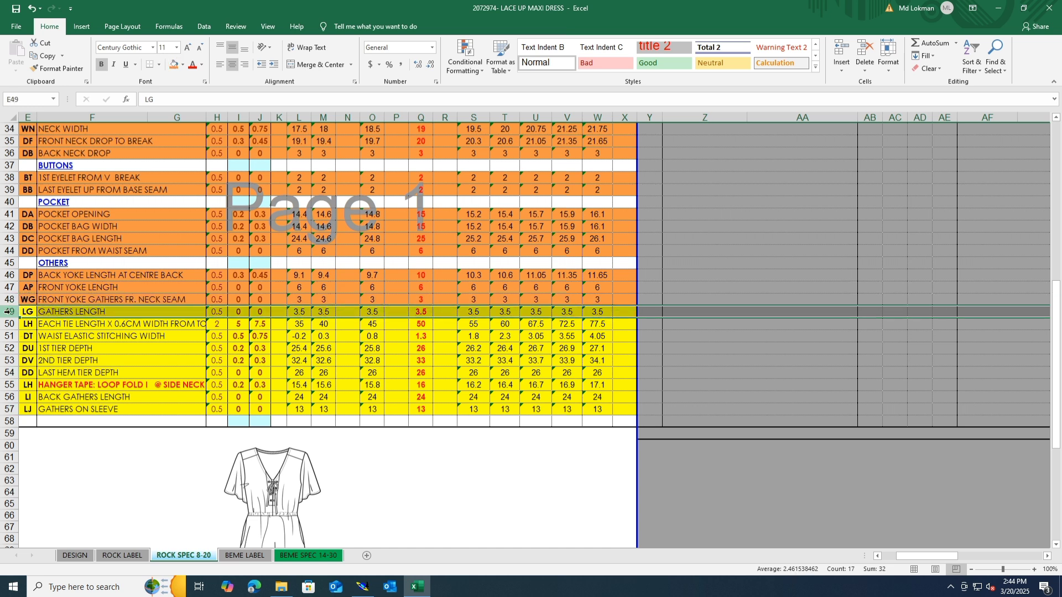
{"action": "left_click", "coordinate": [173, 64]}
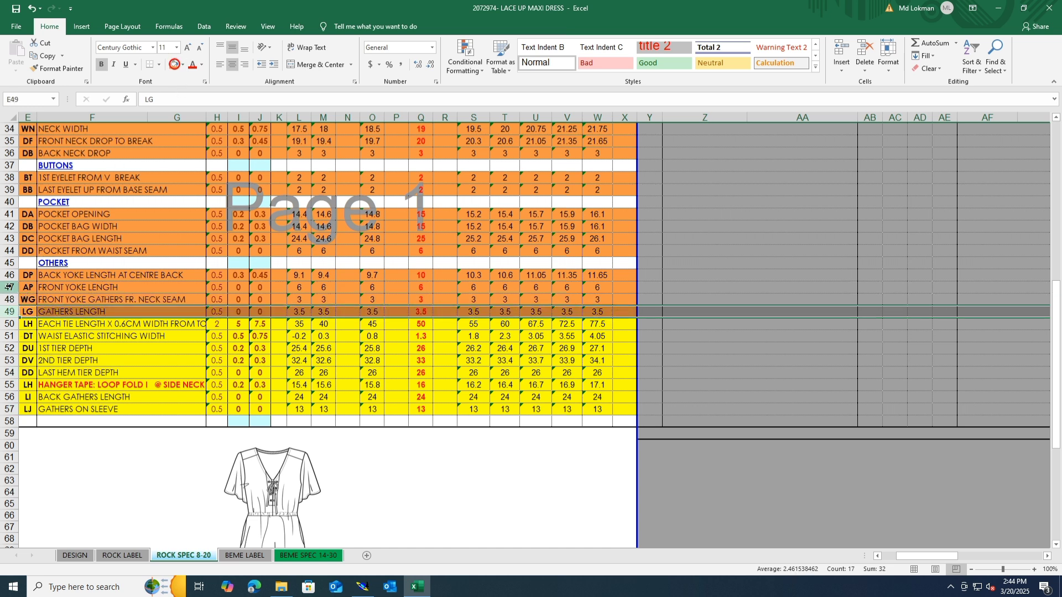
{"action": "left_click", "coordinate": [9, 324]}
{"action": "left_click", "coordinate": [172, 65]}
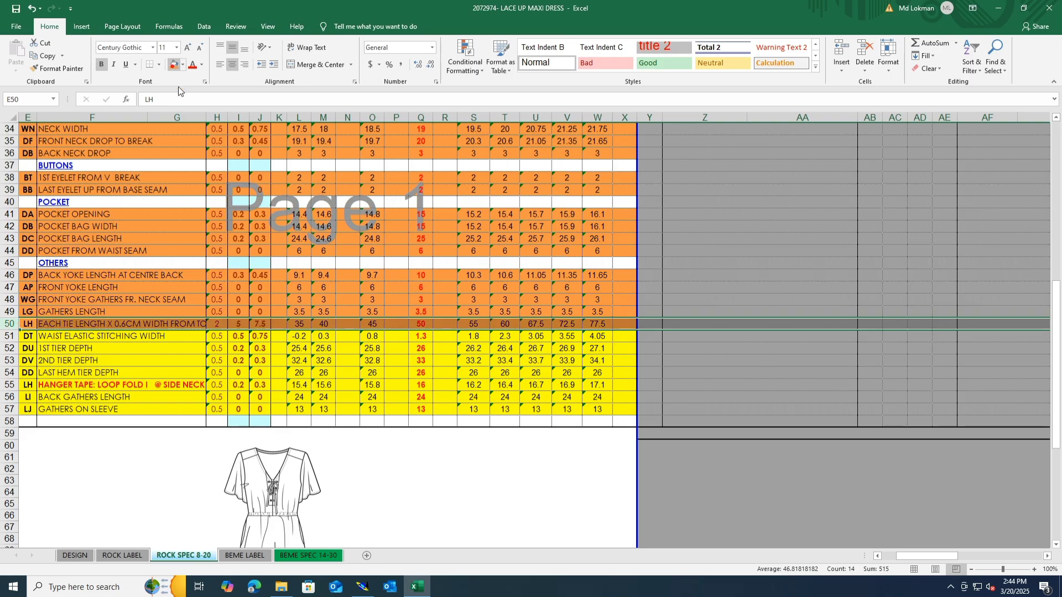
Switch to Modaris and open the grading table of the end corner on the long tie strip below the dress.
{"action": "left_click", "coordinate": [362, 587]}
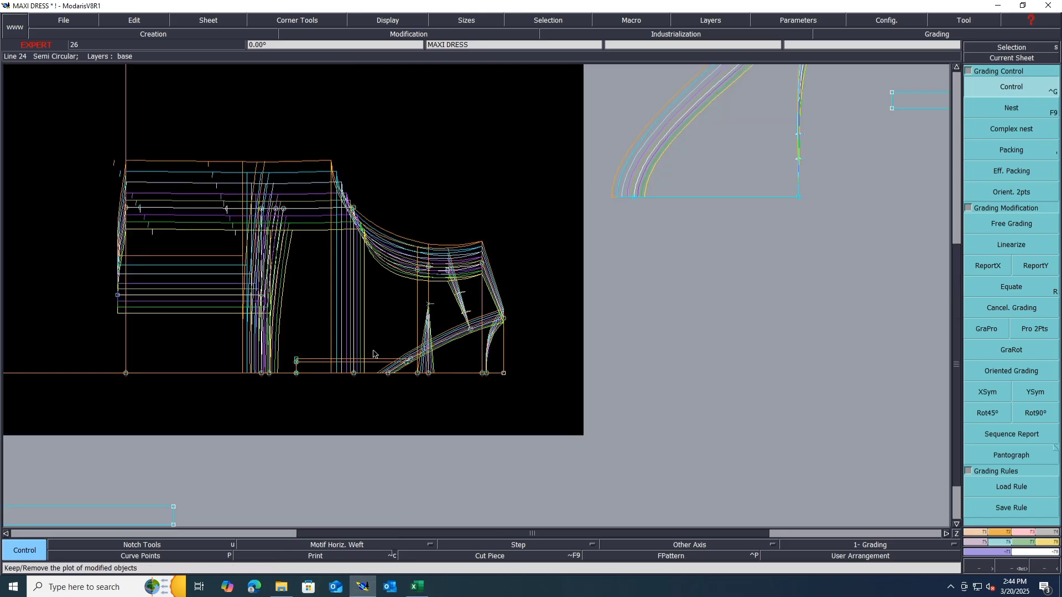
{"action": "scroll", "coordinate": [754, 222], "scroll_direction": "up", "scroll_amount": 3}
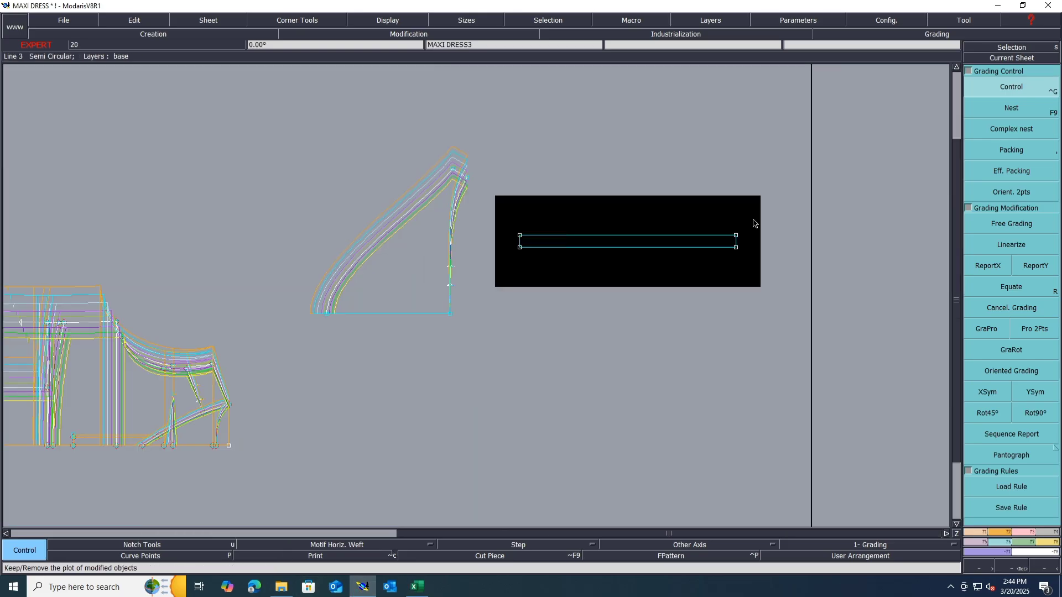
{"action": "scroll", "coordinate": [752, 224], "scroll_direction": "down", "scroll_amount": 4}
{"action": "scroll", "coordinate": [800, 180], "scroll_direction": "up", "scroll_amount": 1}
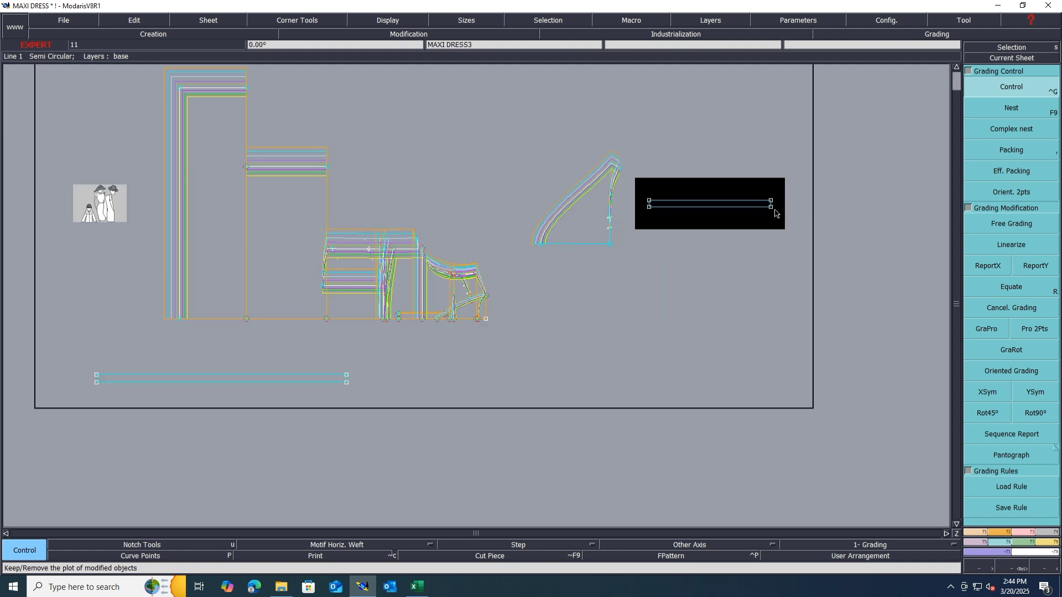
{"action": "left_click", "coordinate": [772, 208]}
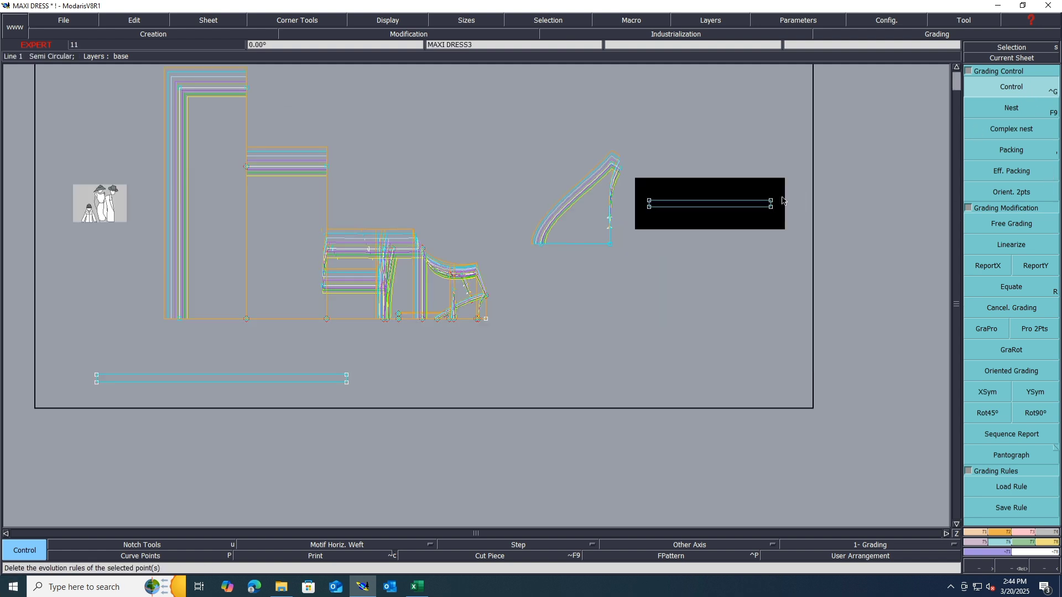
{"action": "left_click", "coordinate": [347, 378]}
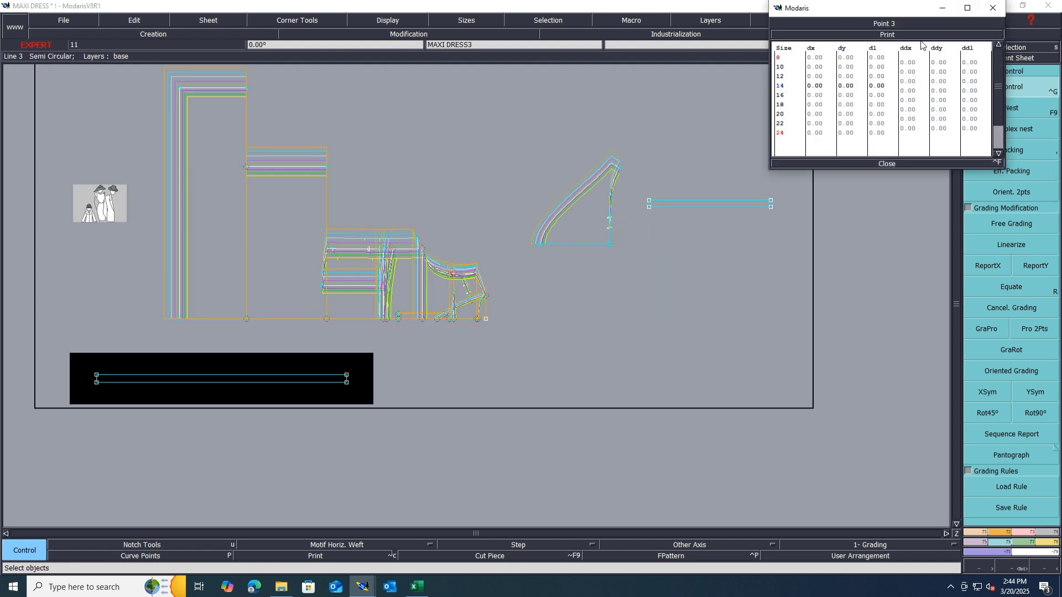
Try a ddx of 6 on the tie's end corner between sizes 8 and 18, and check the tie length increments in Excel.
{"action": "left_click_drag", "start_coordinate": [913, 63], "coordinate": [909, 100]}
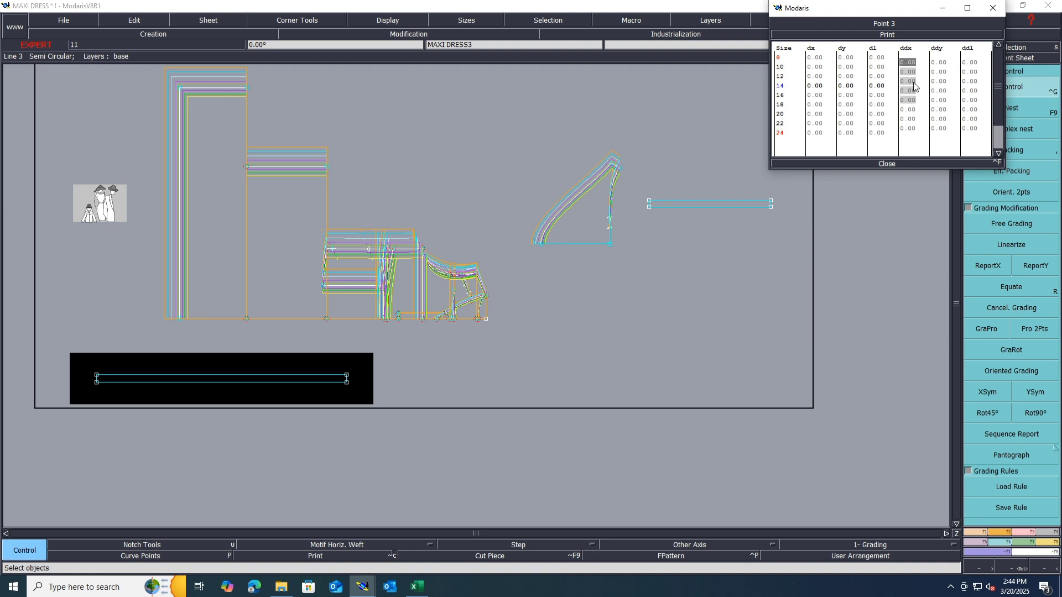
{"action": "type", "text": "6"}
{"action": "key", "text": "Return"}
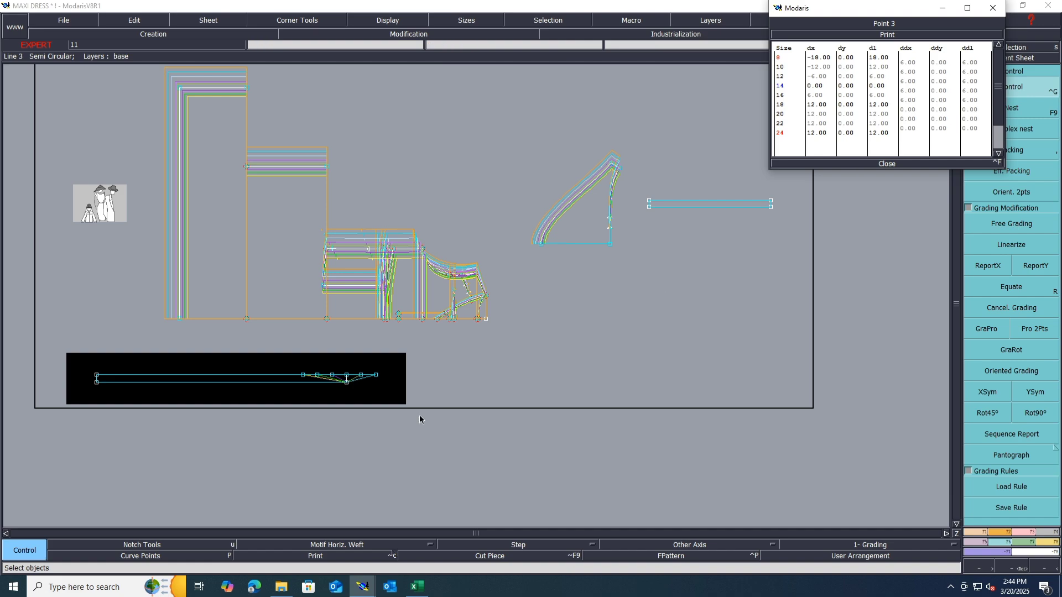
{"action": "left_click", "coordinate": [416, 594]}
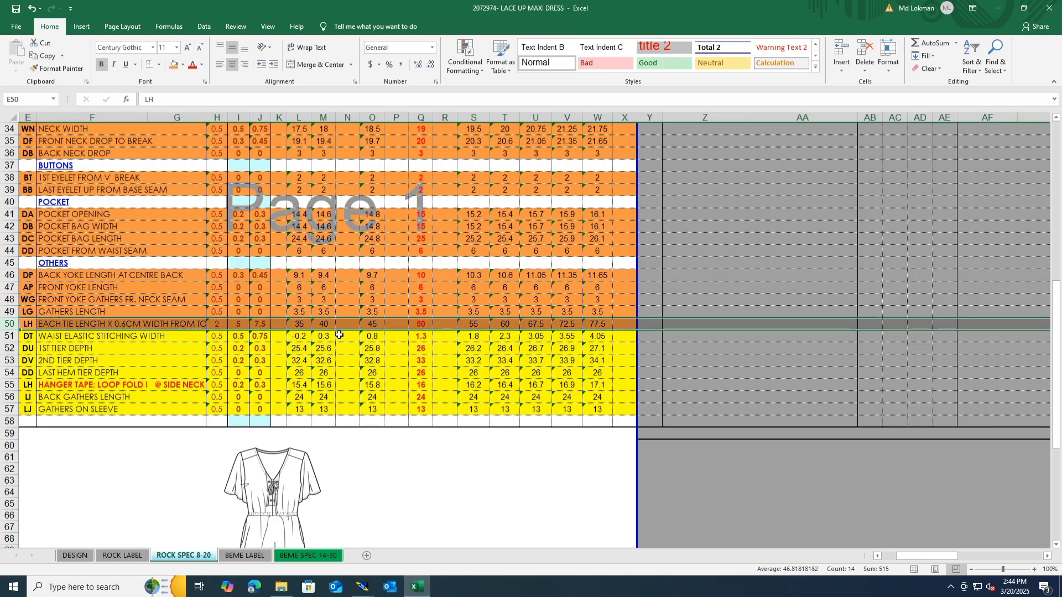
{"action": "left_click", "coordinate": [363, 587]}
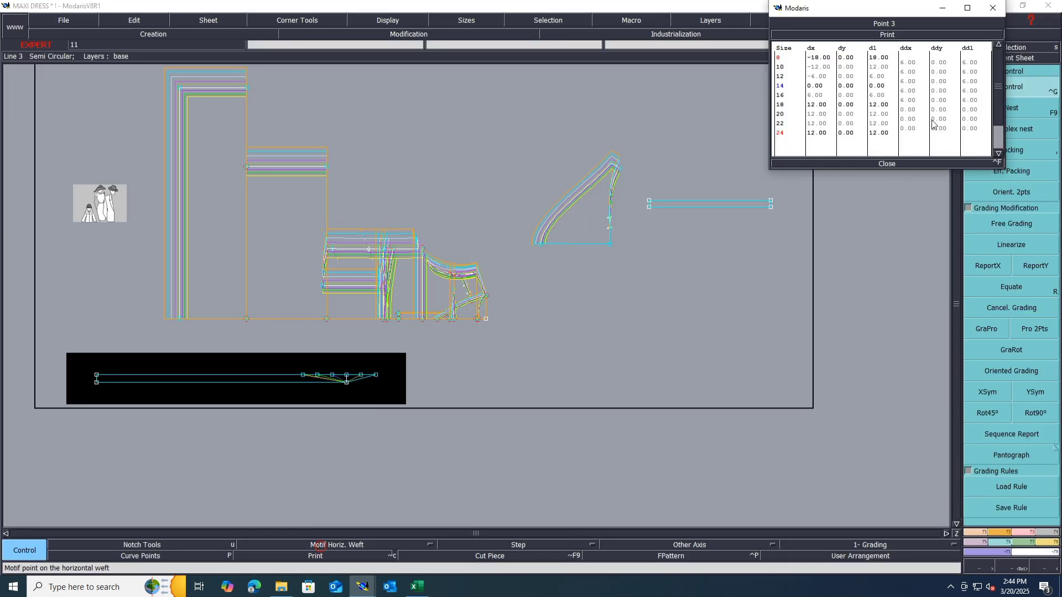
Set the ddx of the tie's end corner to 5 between sizes 8 and 18 and to 7.5 between sizes 18 and 24.
{"action": "left_click_drag", "start_coordinate": [907, 61], "coordinate": [909, 132]}
{"action": "type", "text": "5"}
{"action": "key", "text": "Return"}
{"action": "type", "text": "7"}
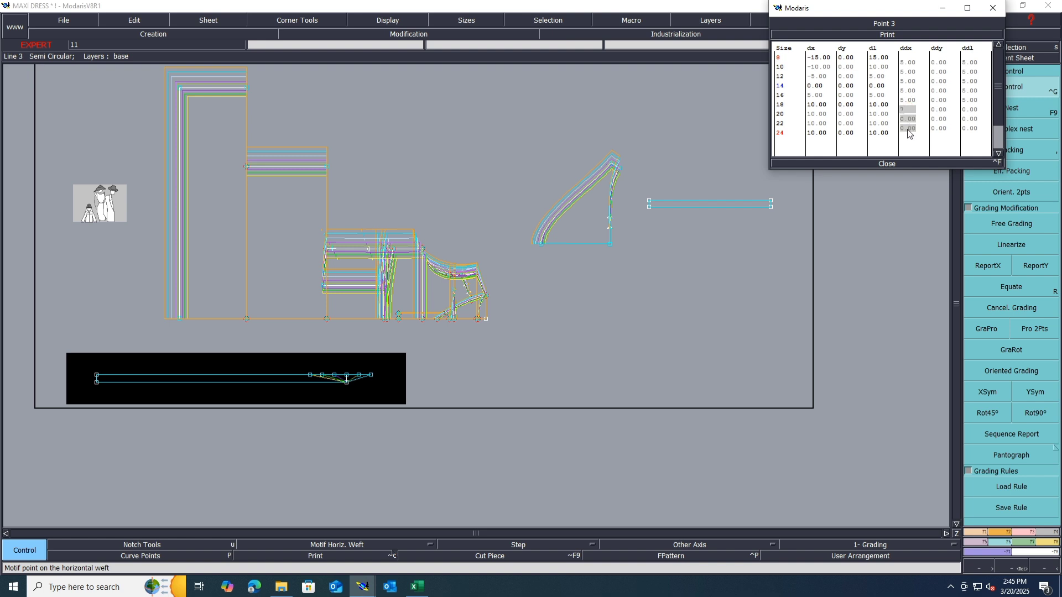
{"action": "key", "text": "Return"}
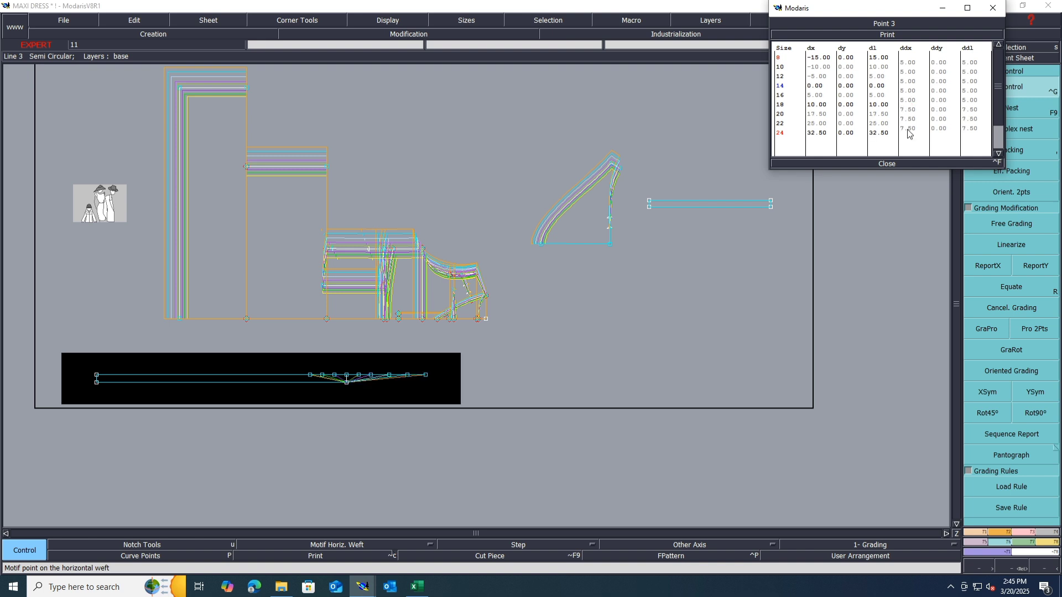
Close the grading table and copy the X grading of the tie's graded end corner to the other corner of that end.
{"action": "left_click", "coordinate": [887, 164]}
{"action": "left_click", "coordinate": [987, 266]}
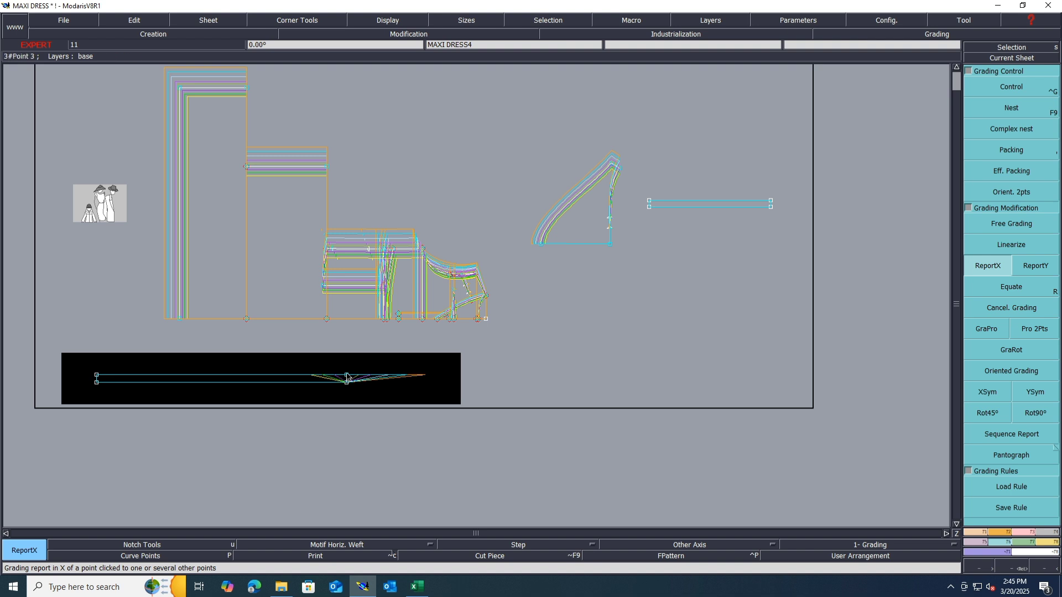
{"action": "left_click", "coordinate": [347, 378]}
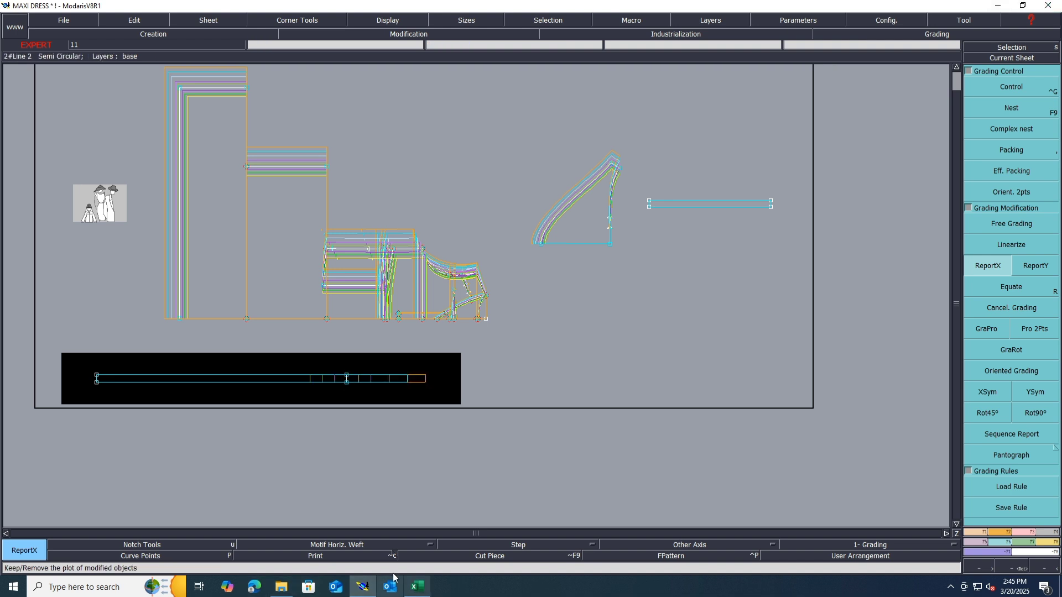
Switch to Excel and fill the waist elastic stitching width, hanger tape, back gathers length and gathers on sleeve rows with orange.
{"action": "left_click", "coordinate": [418, 587]}
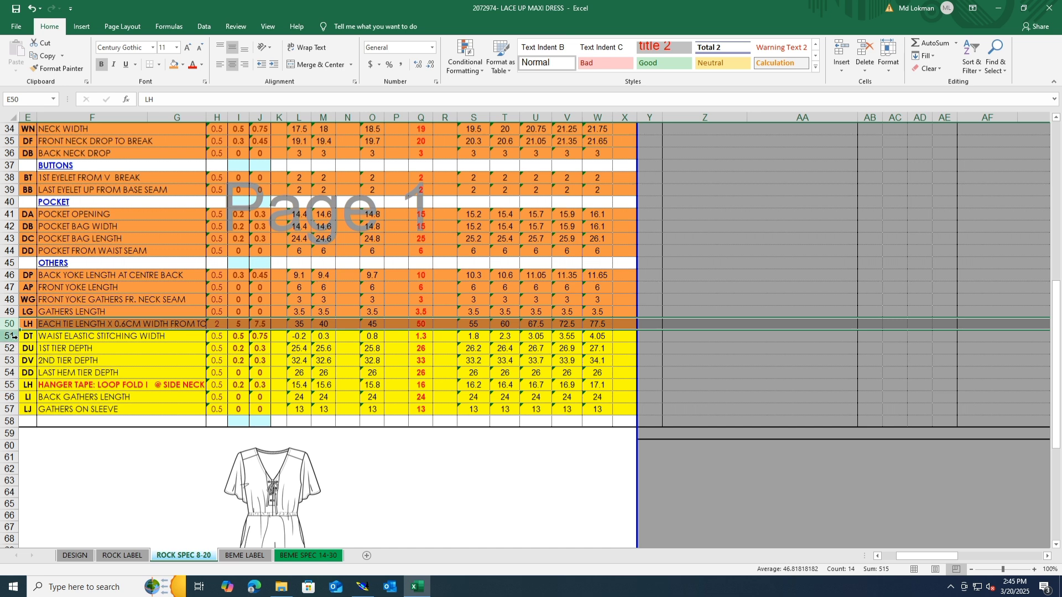
{"action": "left_click", "coordinate": [12, 336]}
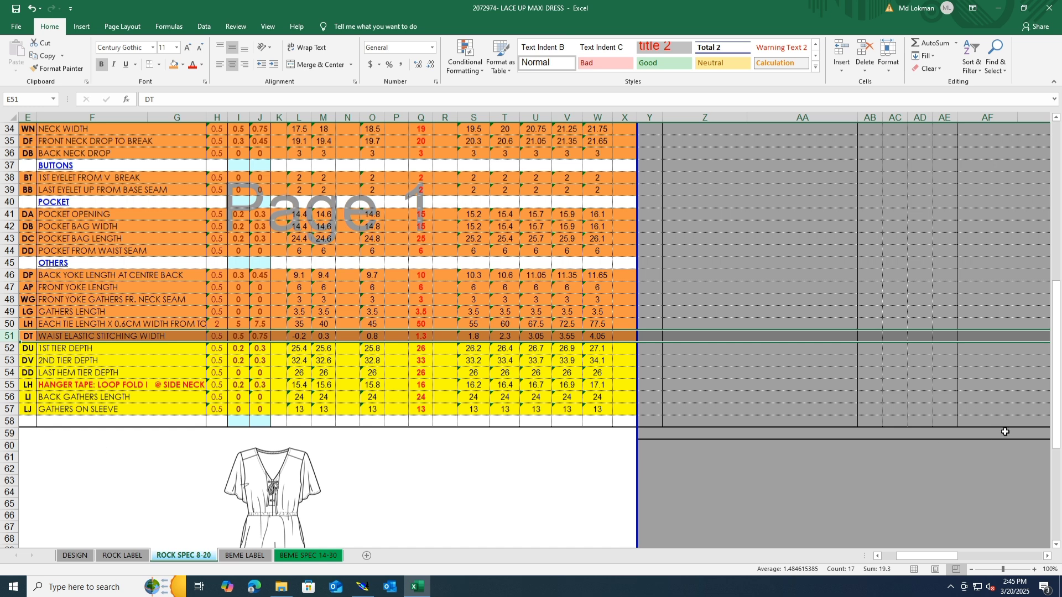
{"action": "left_click", "coordinate": [24, 409]}
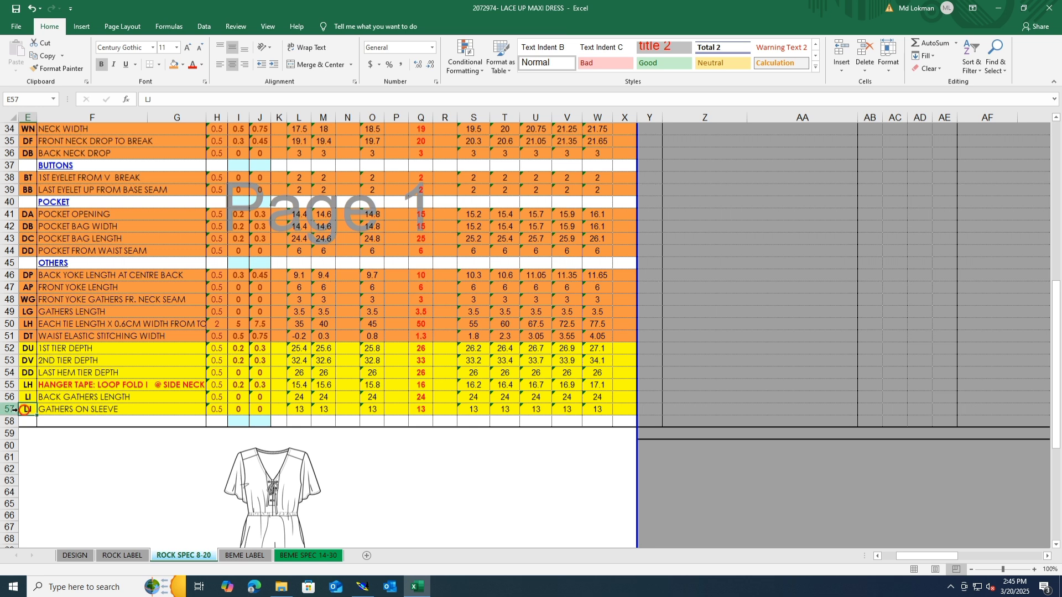
{"action": "mouse_move", "coordinate": [10, 410]}
{"action": "left_mouse_down"}
{"action": "mouse_move", "coordinate": [10, 385]}
{"action": "mouse_move", "coordinate": [10, 397]}
{"action": "left_mouse_up"}
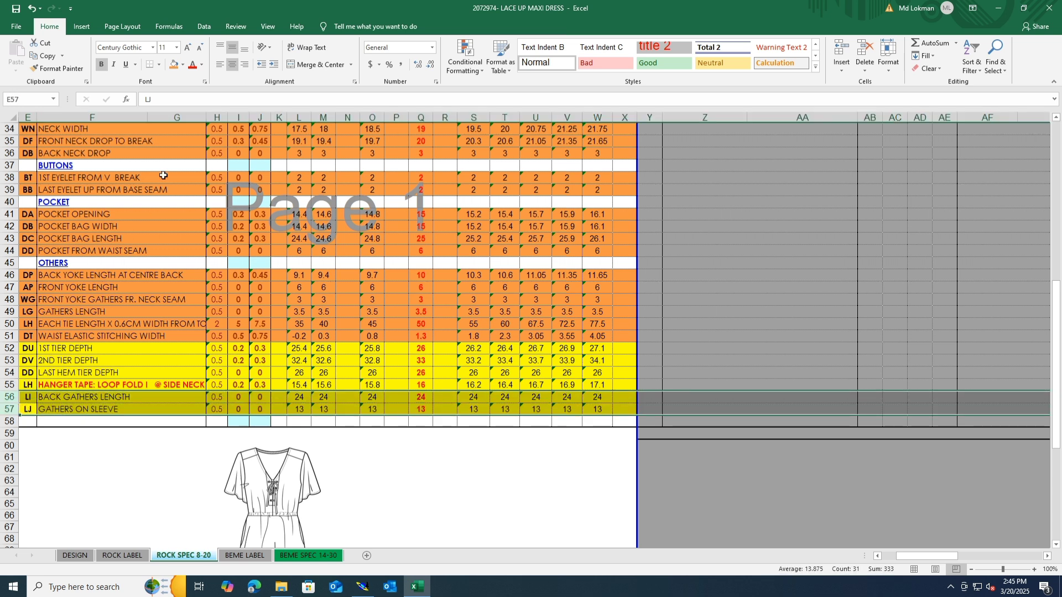
{"action": "left_click", "coordinate": [174, 64]}
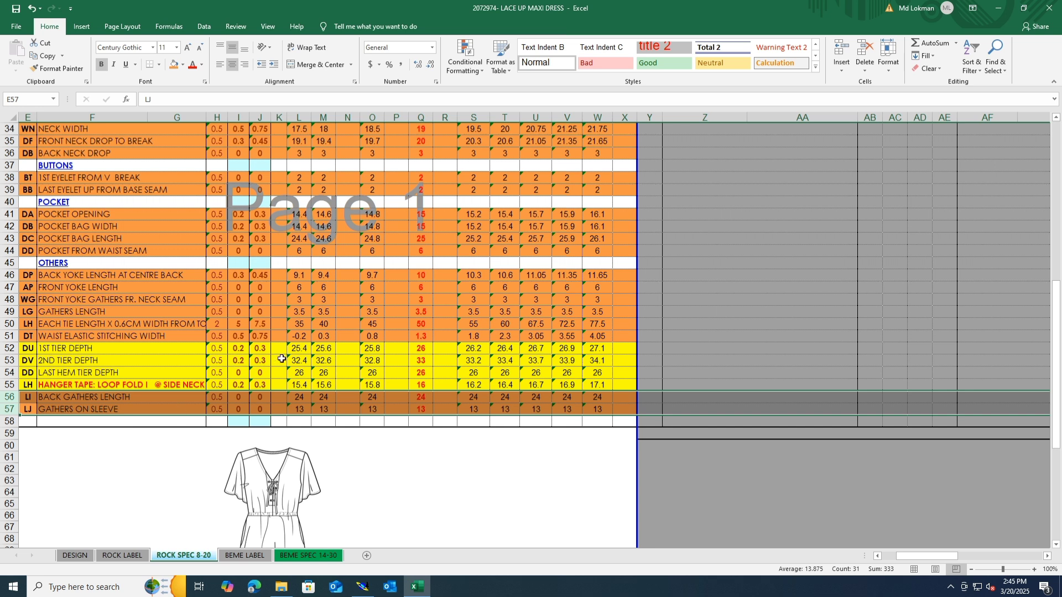
{"action": "left_click", "coordinate": [10, 385]}
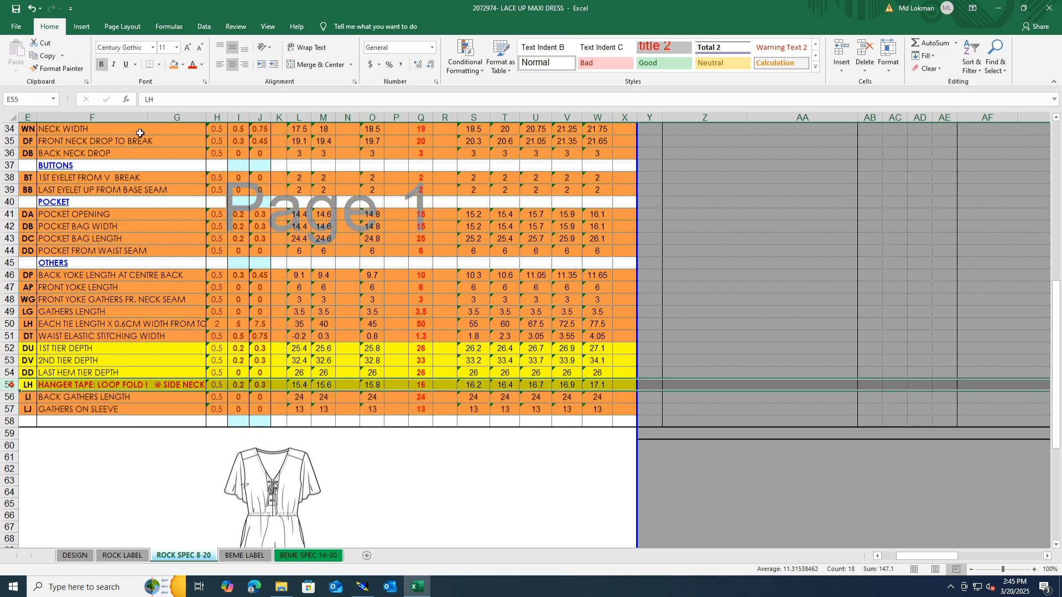
{"action": "left_click", "coordinate": [183, 65]}
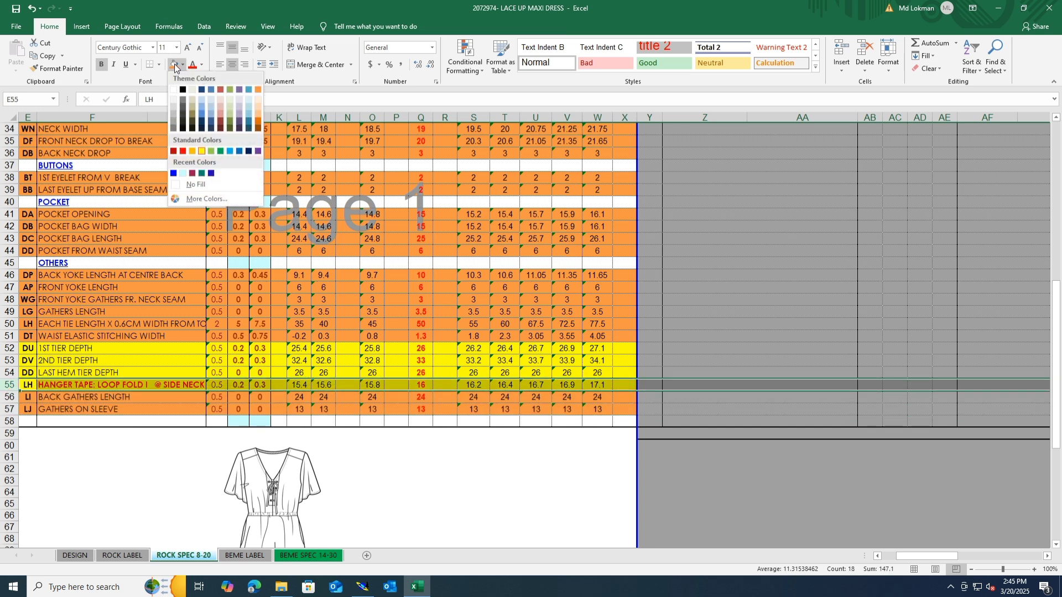
{"action": "left_click", "coordinate": [197, 166]}
{"action": "left_click", "coordinate": [177, 514]}
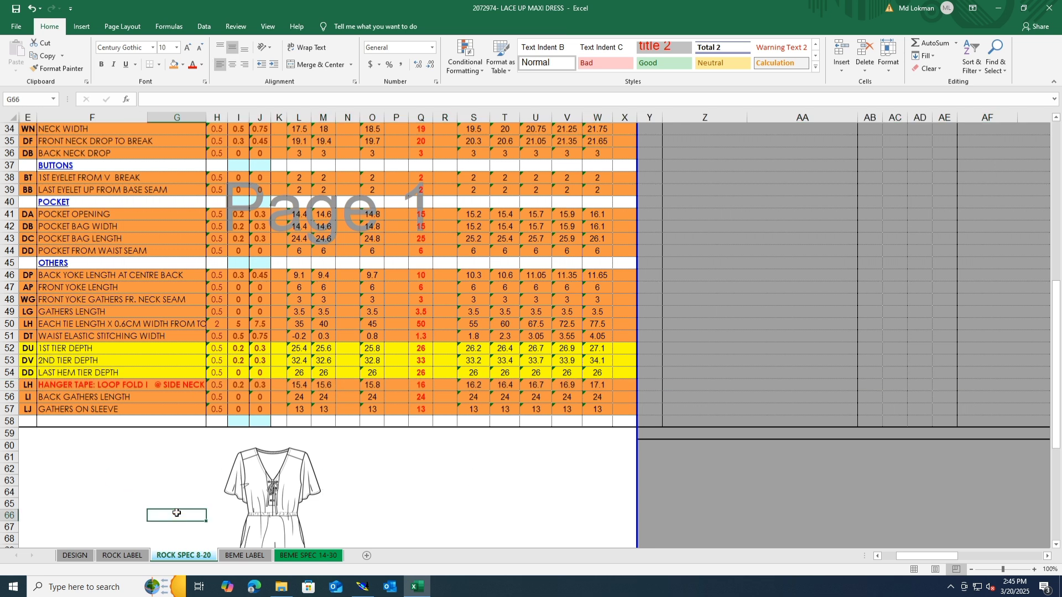
Switch to Modaris and use Sequence Division to place two evenly spaced points on the fold line between the waist and the hem.
{"action": "scroll", "coordinate": [177, 513], "scroll_direction": "down", "scroll_amount": 4}
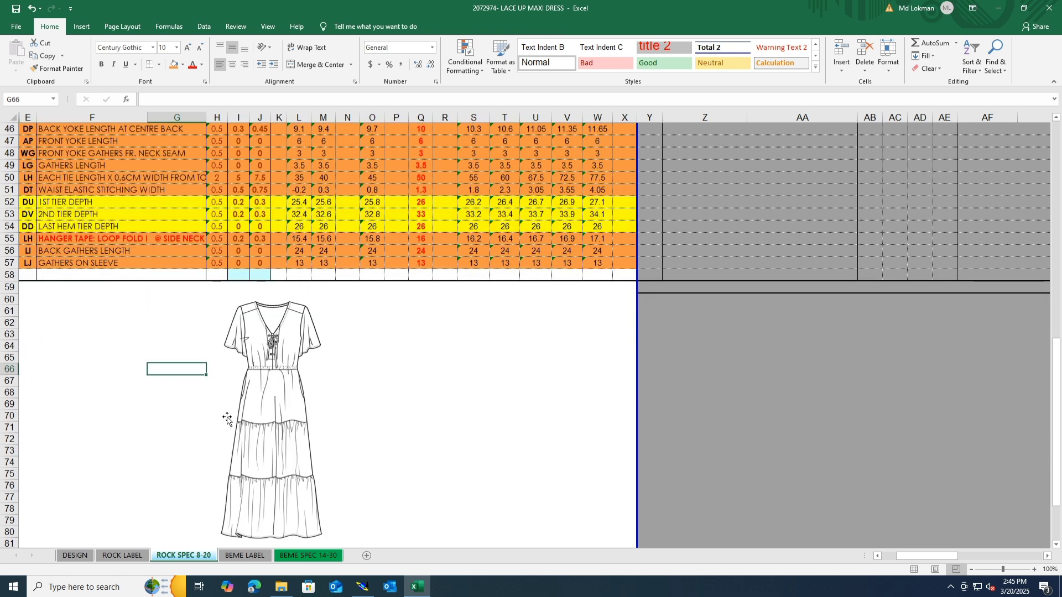
{"action": "scroll", "coordinate": [227, 418], "scroll_direction": "up", "scroll_amount": 1}
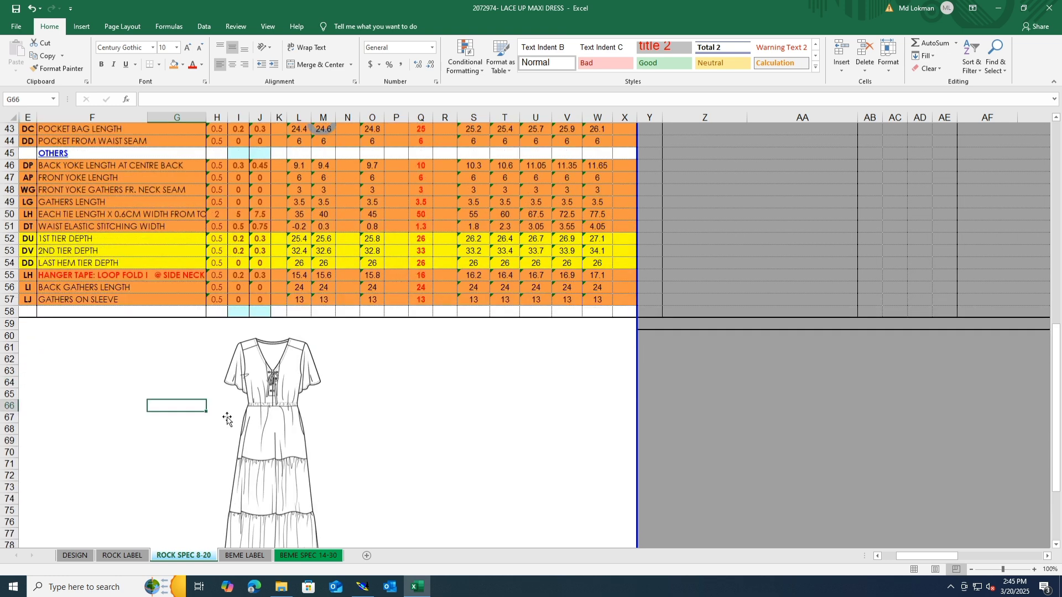
{"action": "scroll", "coordinate": [227, 419], "scroll_direction": "up", "scroll_amount": 10}
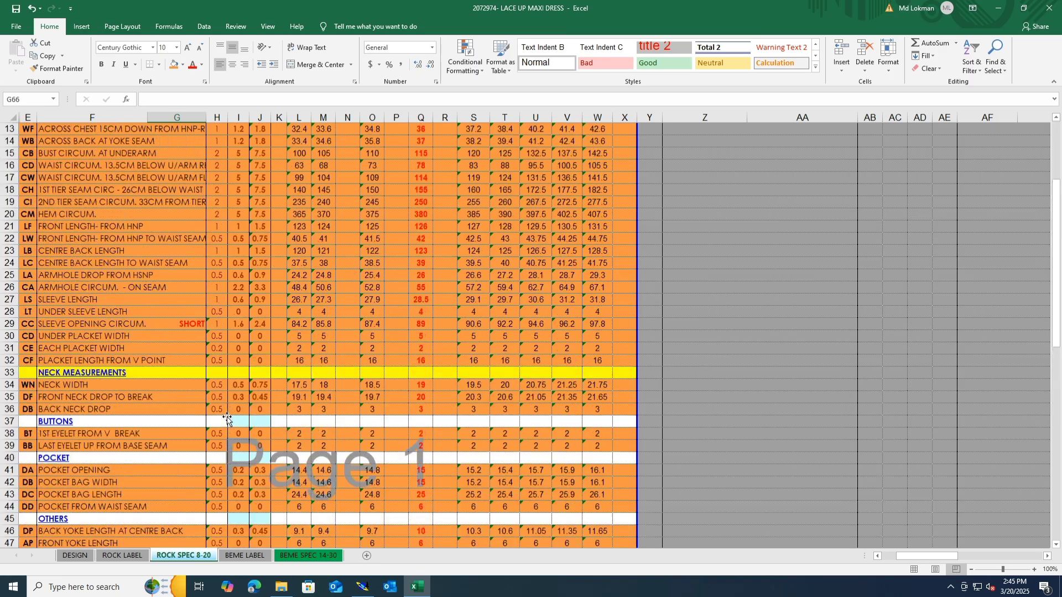
{"action": "left_click", "coordinate": [364, 587]}
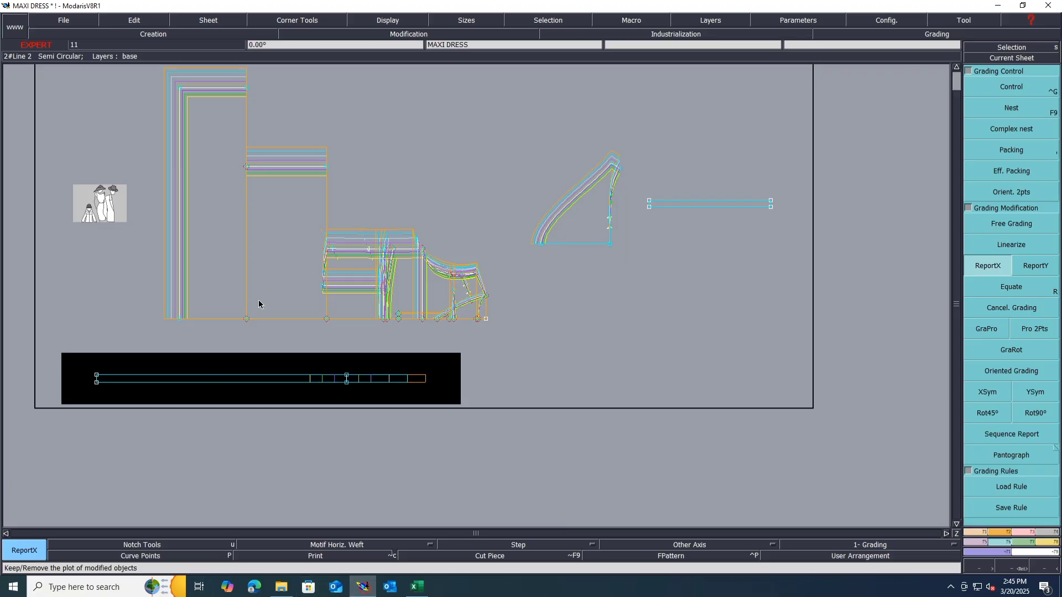
{"action": "scroll", "coordinate": [301, 219], "scroll_direction": "up", "scroll_amount": 2}
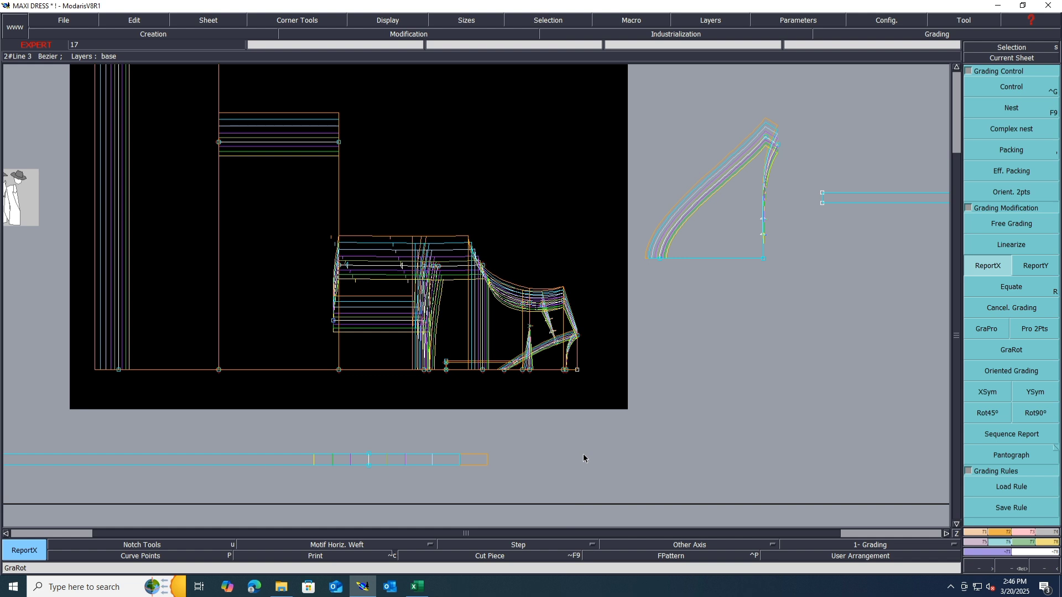
{"action": "left_click", "coordinate": [983, 534]}
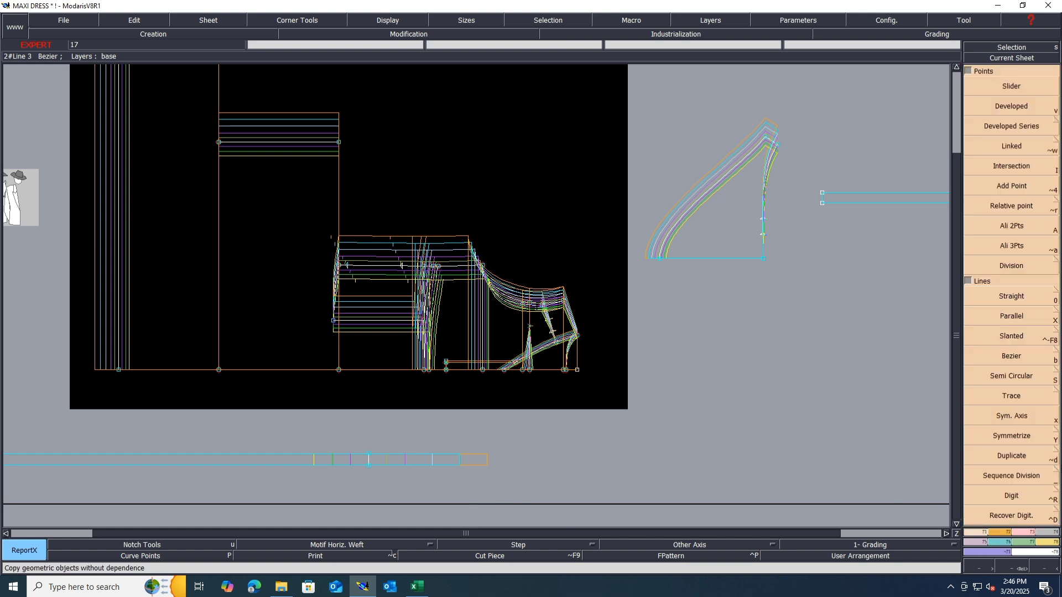
{"action": "left_click", "coordinate": [1030, 475]}
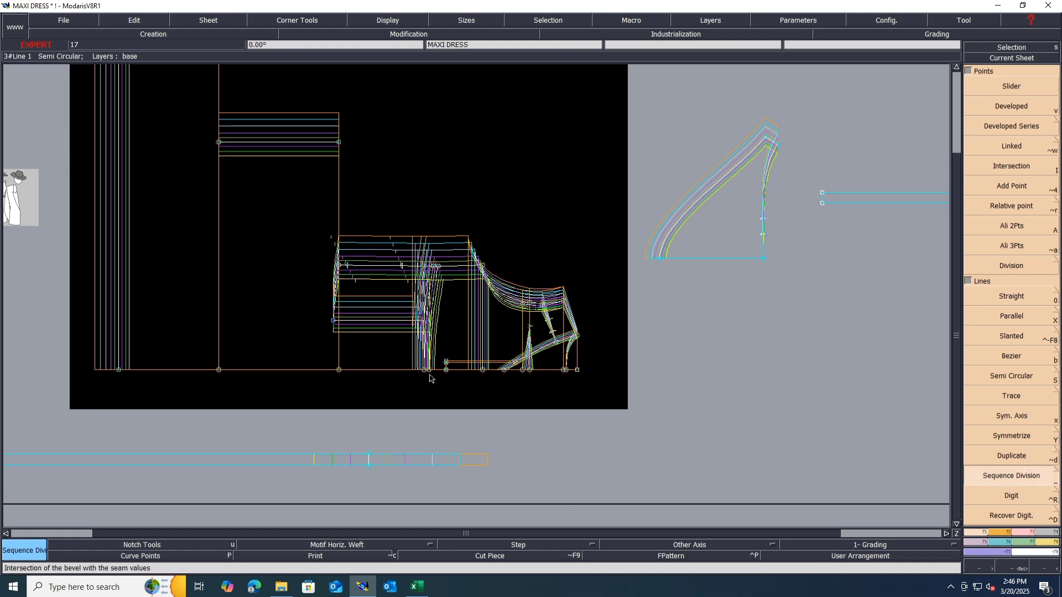
{"action": "left_click", "coordinate": [119, 369]}
{"action": "key", "text": "Return"}
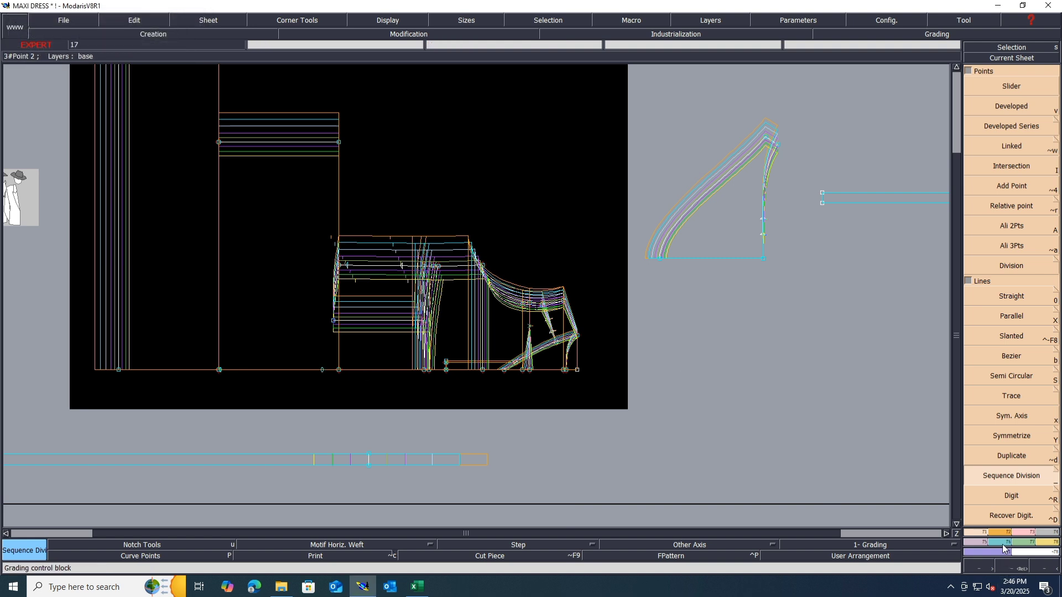
Report the X grading of each division point to the adjacent tier seam point on the fold line.
{"action": "key", "text": "F4"}
{"action": "key", "text": "x"}
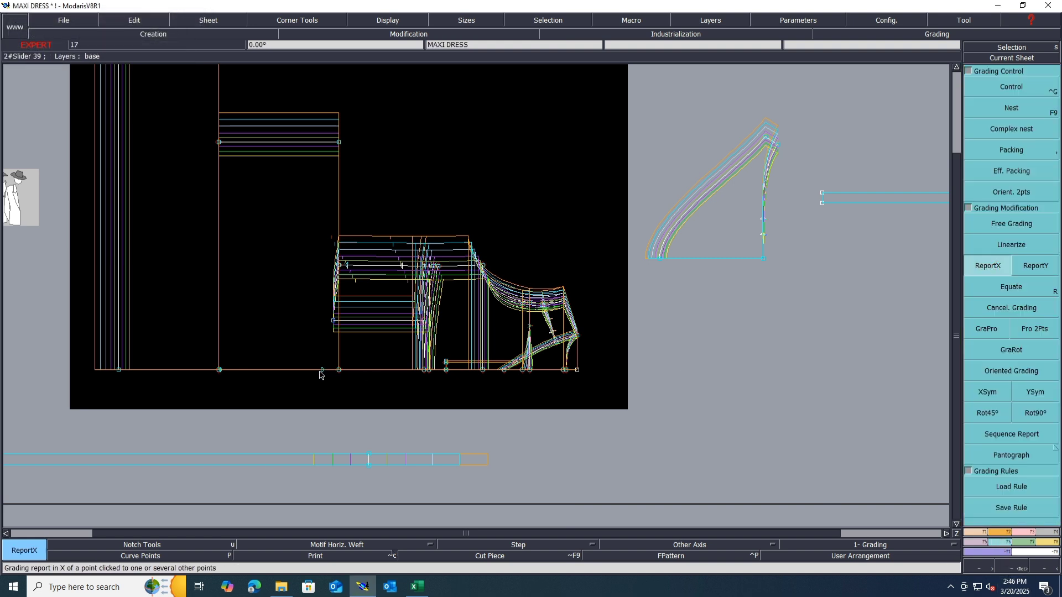
{"action": "left_click", "coordinate": [322, 370]}
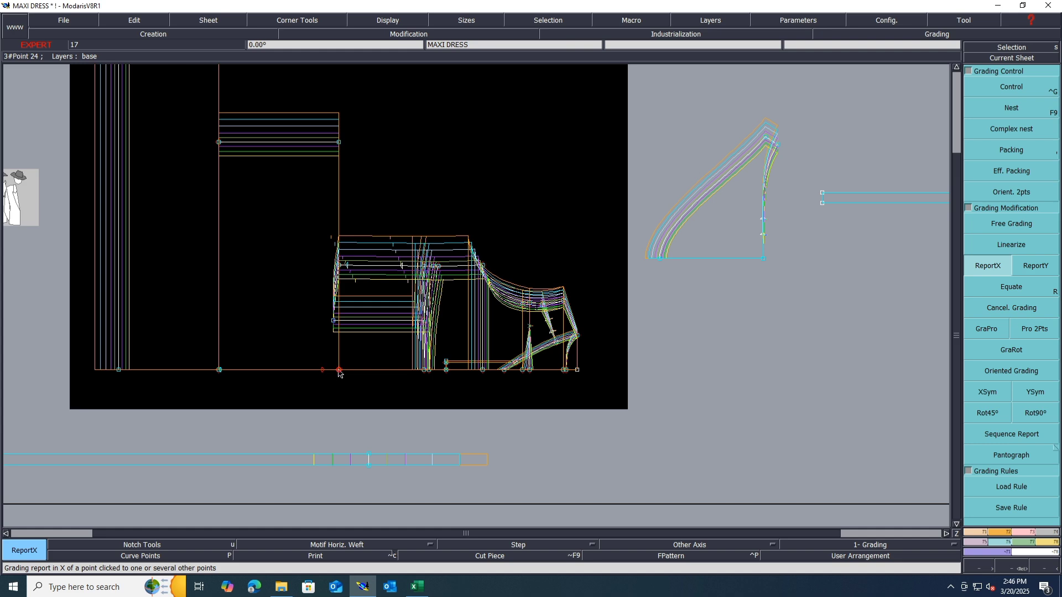
{"action": "left_click", "coordinate": [339, 371]}
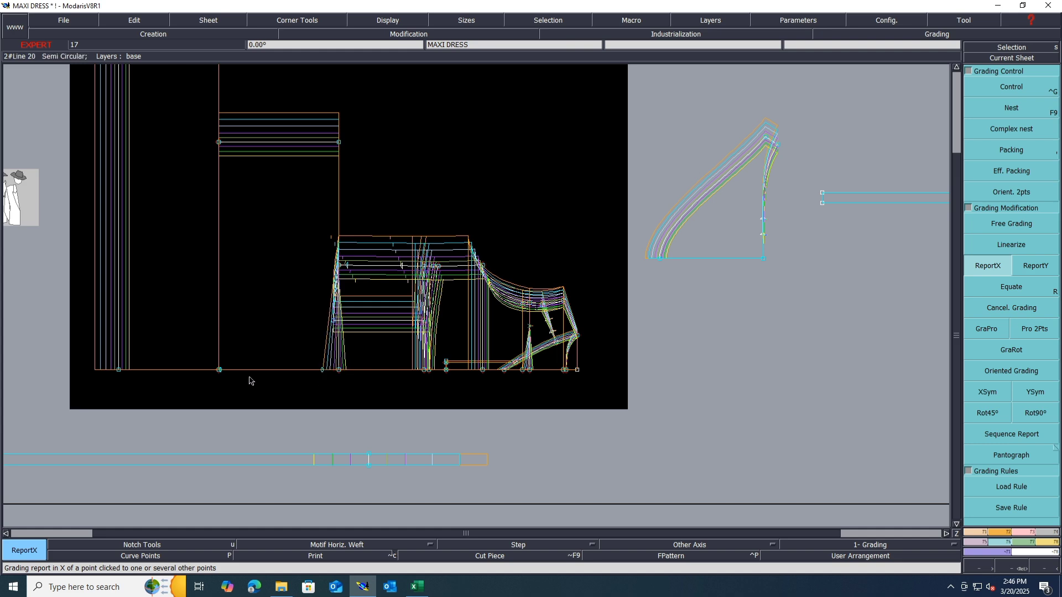
{"action": "scroll", "coordinate": [238, 379], "scroll_direction": "up", "scroll_amount": 5}
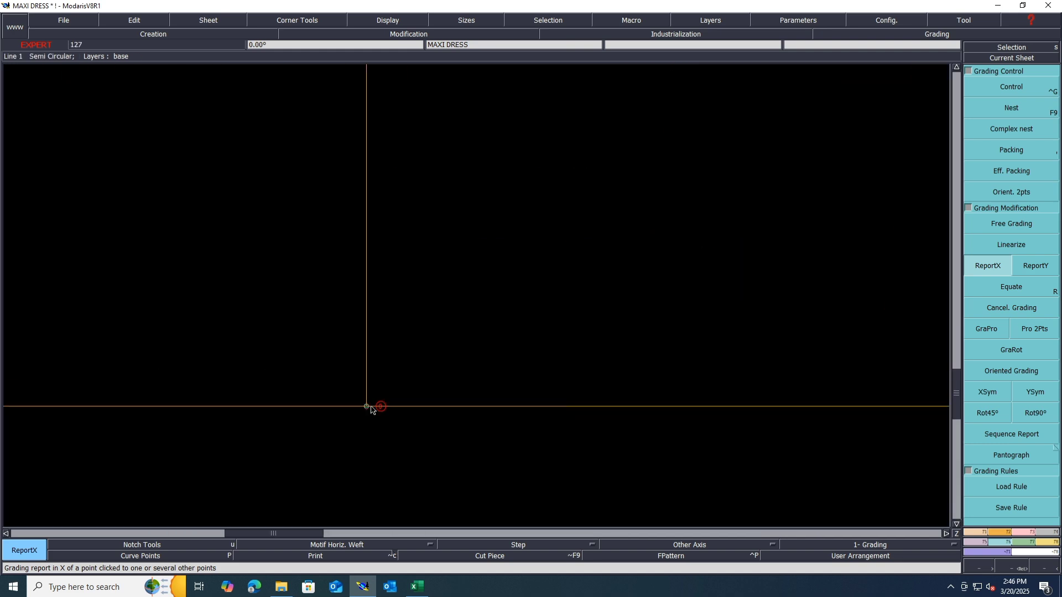
{"action": "scroll", "coordinate": [368, 409], "scroll_direction": "down", "scroll_amount": 5}
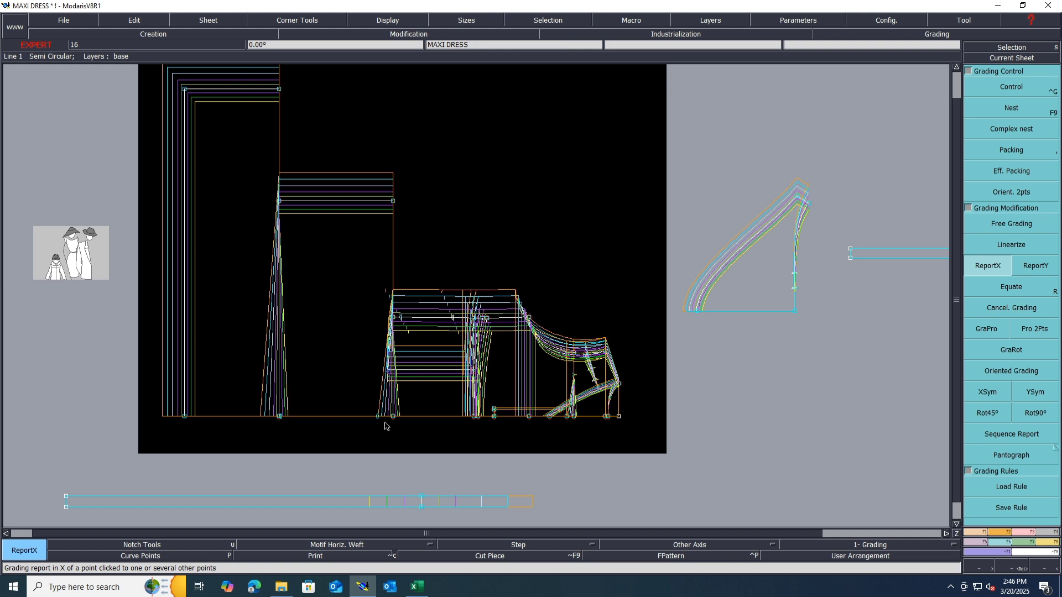
Report the X grading of the first tier seam's fold line point to the points directly above it on that seam.
{"action": "left_click_drag", "start_coordinate": [412, 151], "coordinate": [368, 446]}
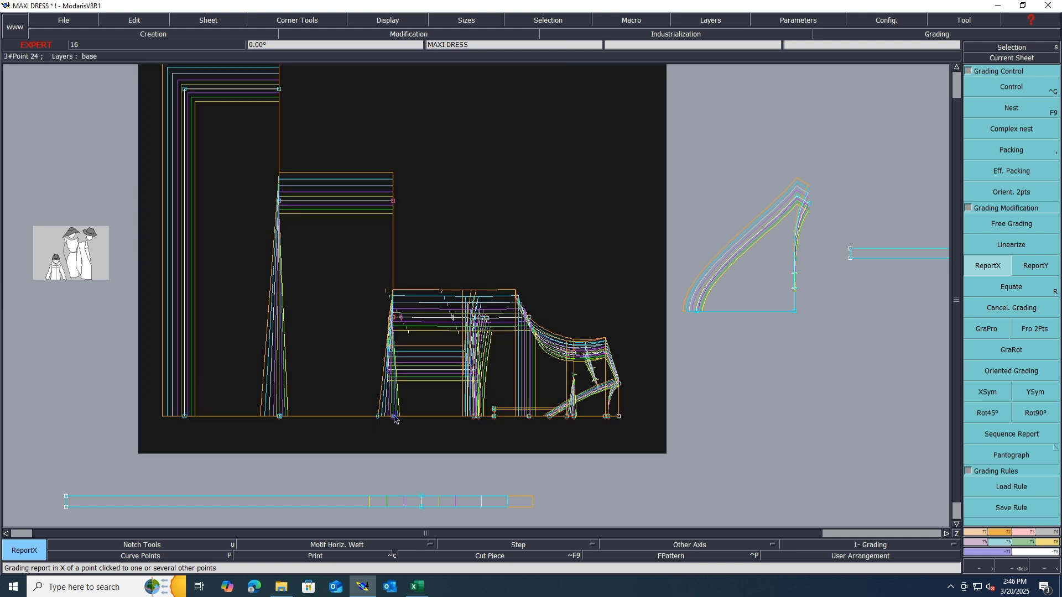
{"action": "left_click", "coordinate": [394, 417]}
{"action": "scroll", "coordinate": [398, 285], "scroll_direction": "up", "scroll_amount": 5}
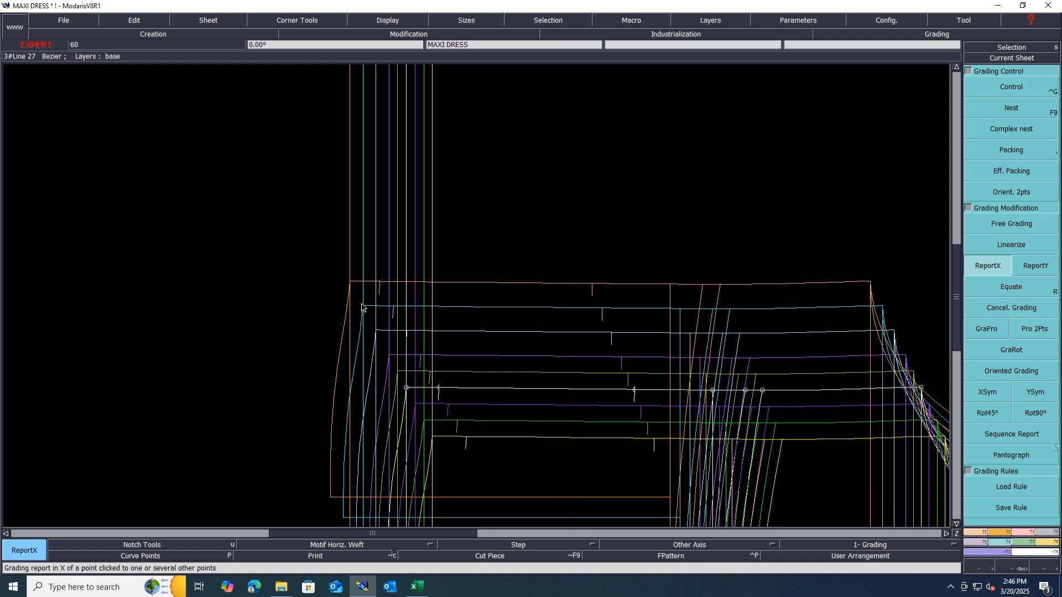
Pack the graded sizes on the first tier's side seam notch and examine how the nest aligns there.
{"action": "key", "text": "comma"}
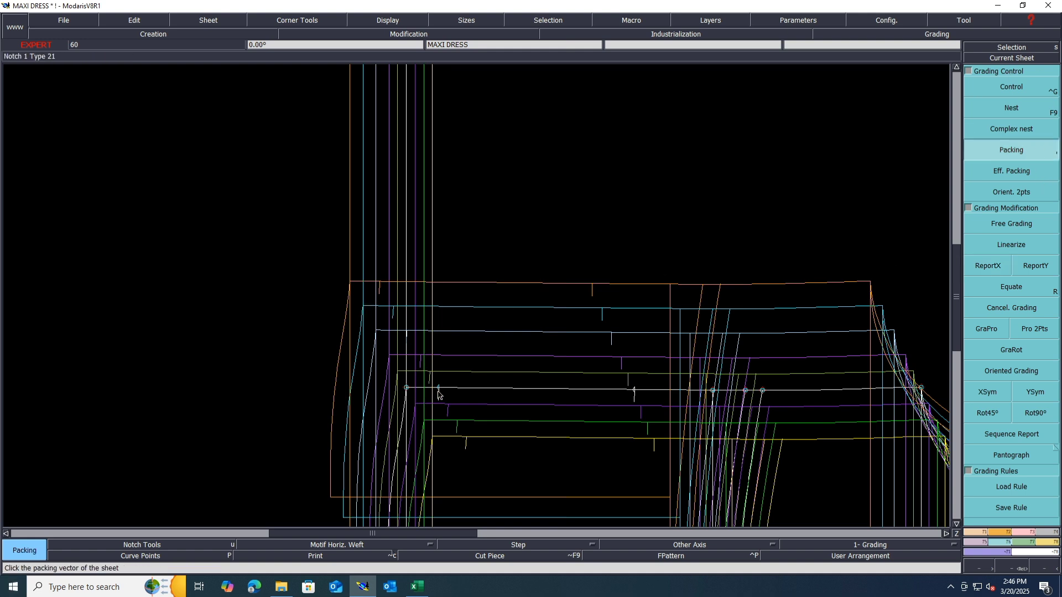
{"action": "left_click", "coordinate": [438, 392]}
{"action": "scroll", "coordinate": [440, 394], "scroll_direction": "up", "scroll_amount": 5}
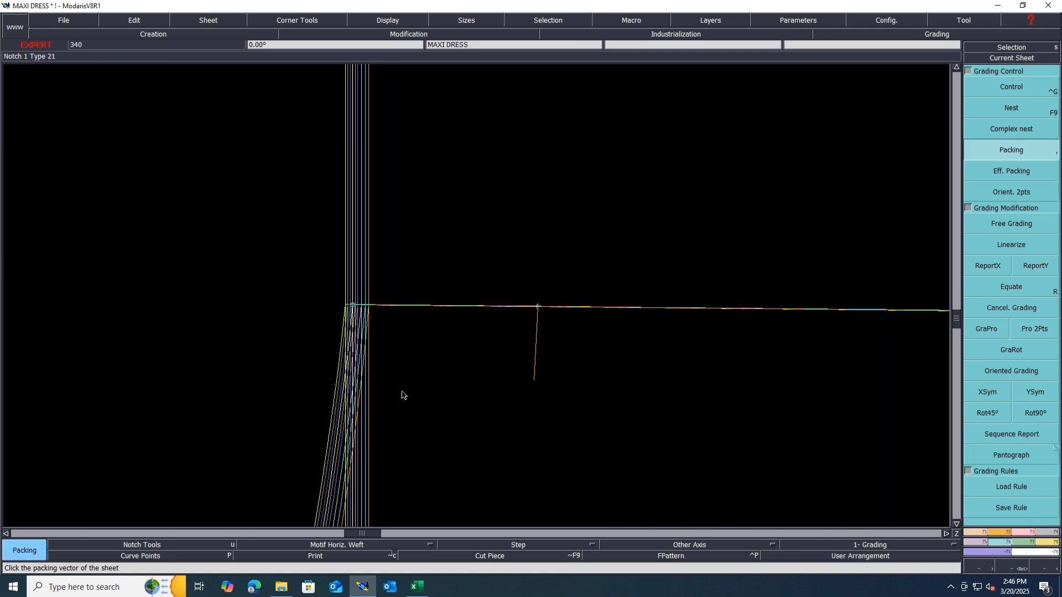
{"action": "scroll", "coordinate": [402, 395], "scroll_direction": "down", "scroll_amount": 5}
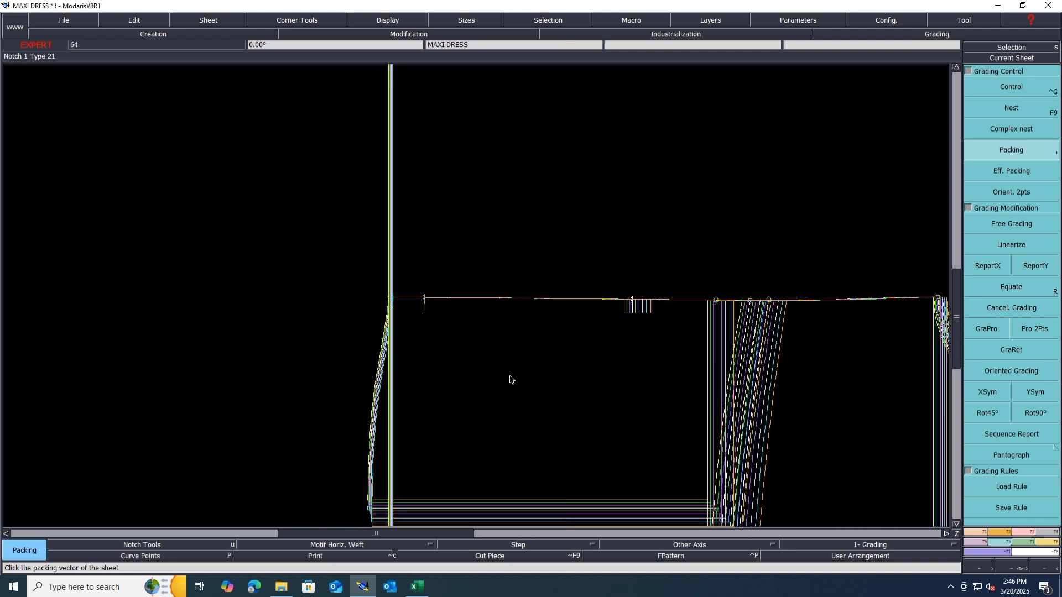
{"action": "scroll", "coordinate": [510, 379], "scroll_direction": "down", "scroll_amount": 4}
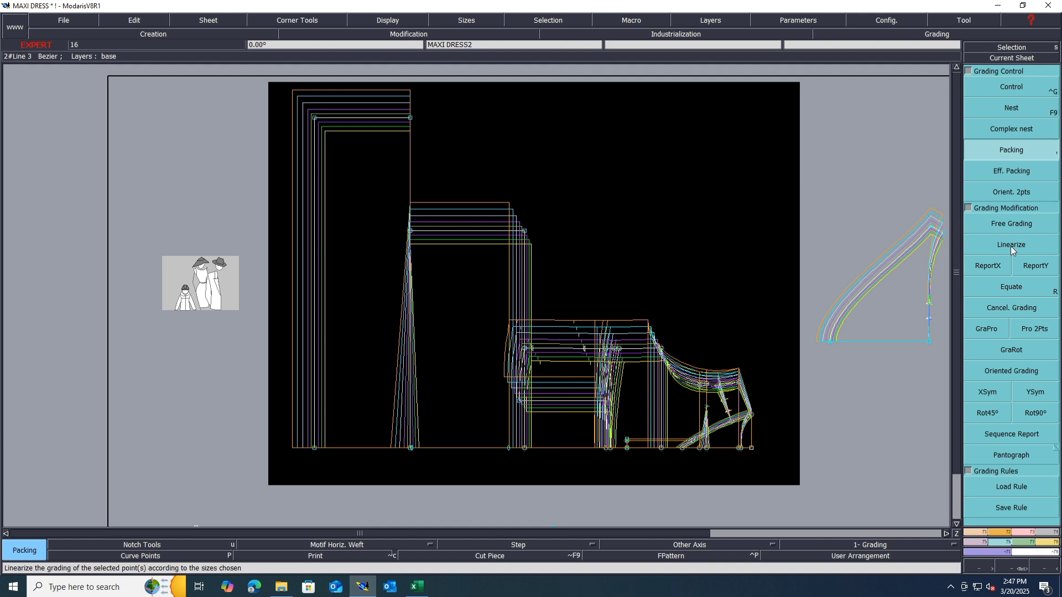
Try to report the X grading from the second tier seam's fold line to its two upper corners, and undo it.
{"action": "left_click", "coordinate": [987, 265]}
{"action": "left_click", "coordinate": [410, 117]}
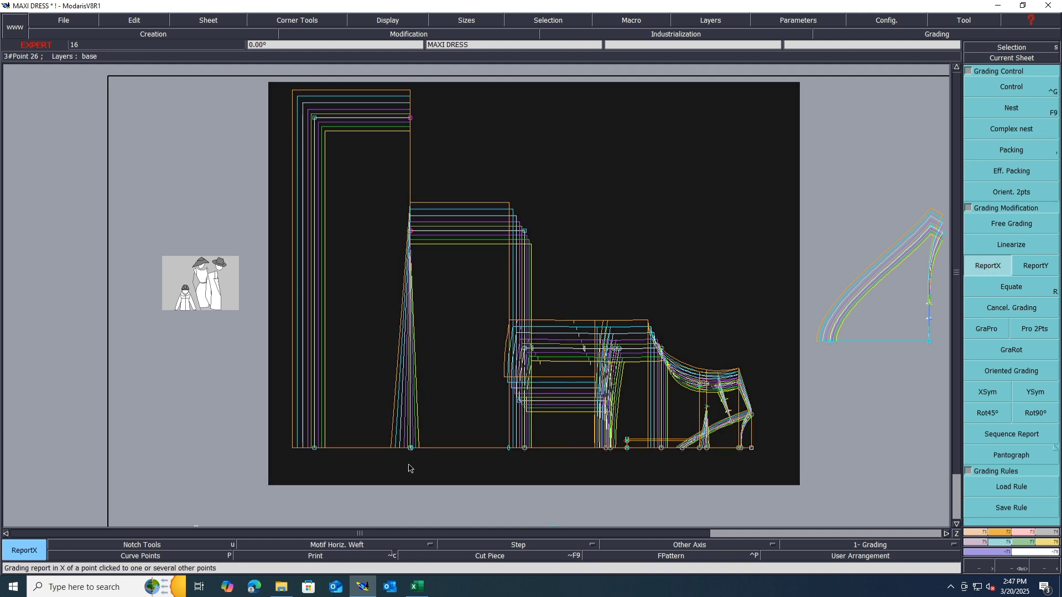
{"action": "left_click", "coordinate": [410, 230]}
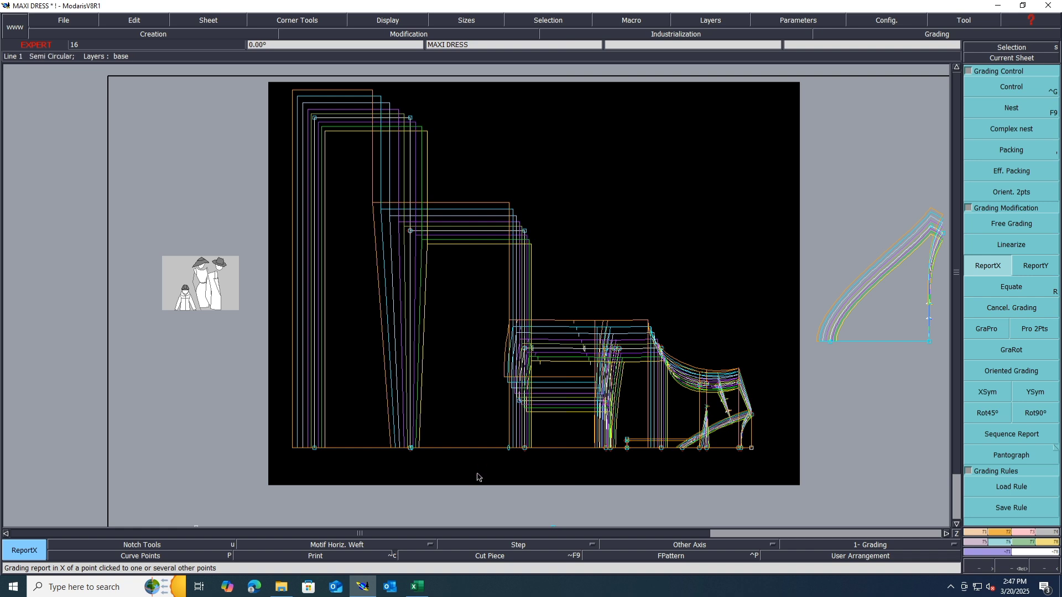
{"action": "key", "text": "ctrl+z"}
Try to report the X grading of the division point beside the second tier seam on the fold line to both seam corners above it.
{"action": "scroll", "coordinate": [417, 448], "scroll_direction": "up", "scroll_amount": 2}
{"action": "scroll", "coordinate": [407, 469], "scroll_direction": "down", "scroll_amount": 1}
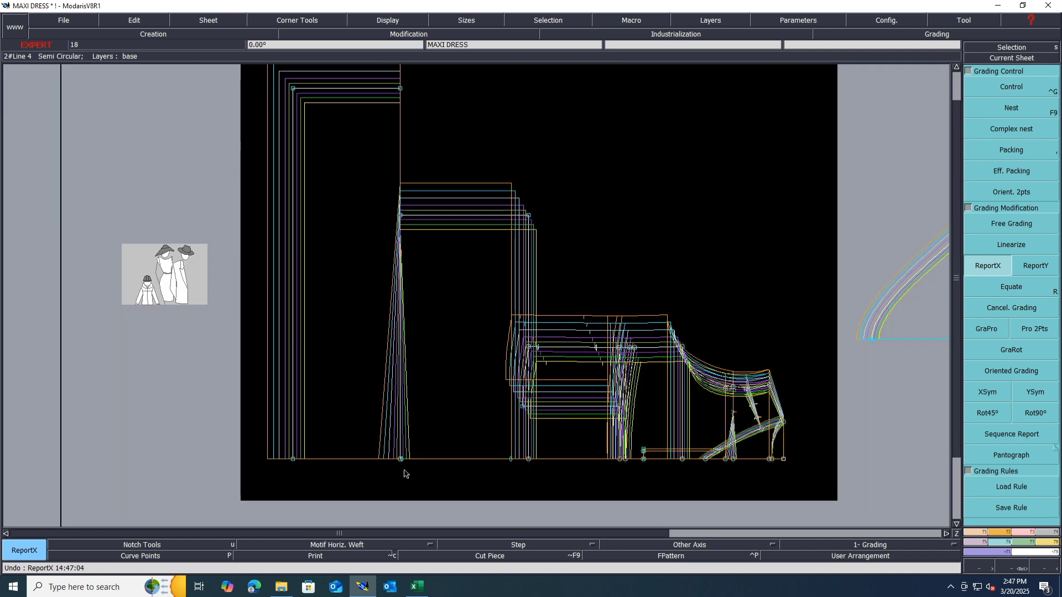
{"action": "scroll", "coordinate": [407, 460], "scroll_direction": "up", "scroll_amount": 3}
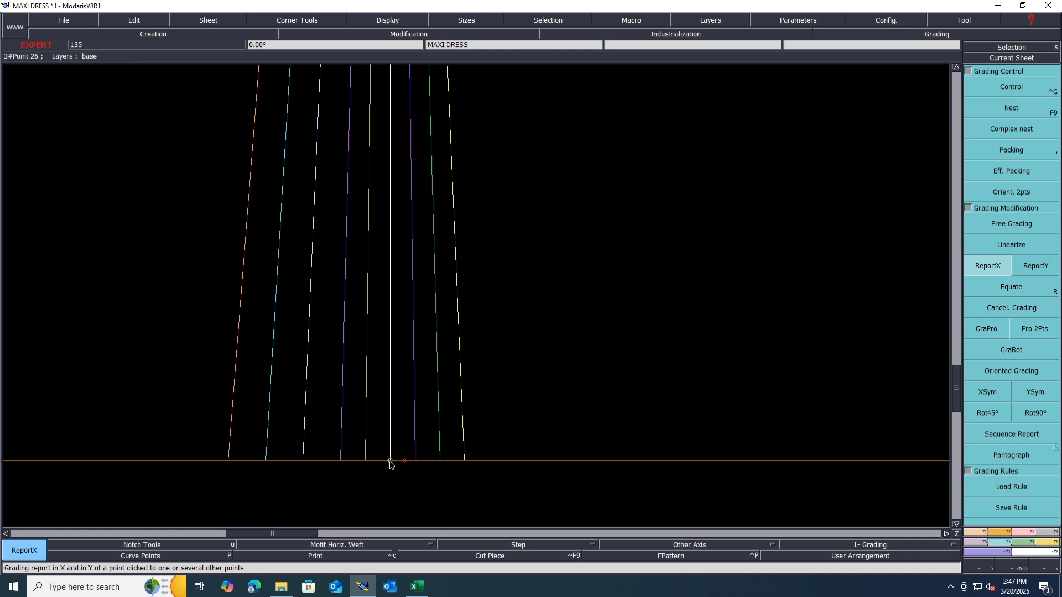
{"action": "scroll", "coordinate": [391, 462], "scroll_direction": "up", "scroll_amount": 2}
{"action": "scroll", "coordinate": [390, 462], "scroll_direction": "down", "scroll_amount": 6}
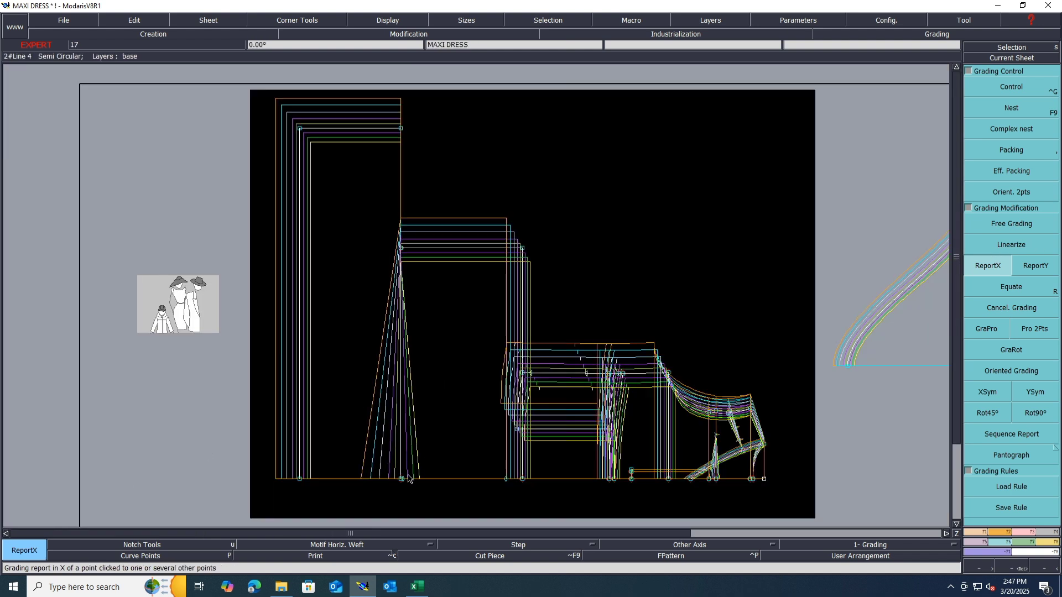
{"action": "left_click", "coordinate": [401, 478]}
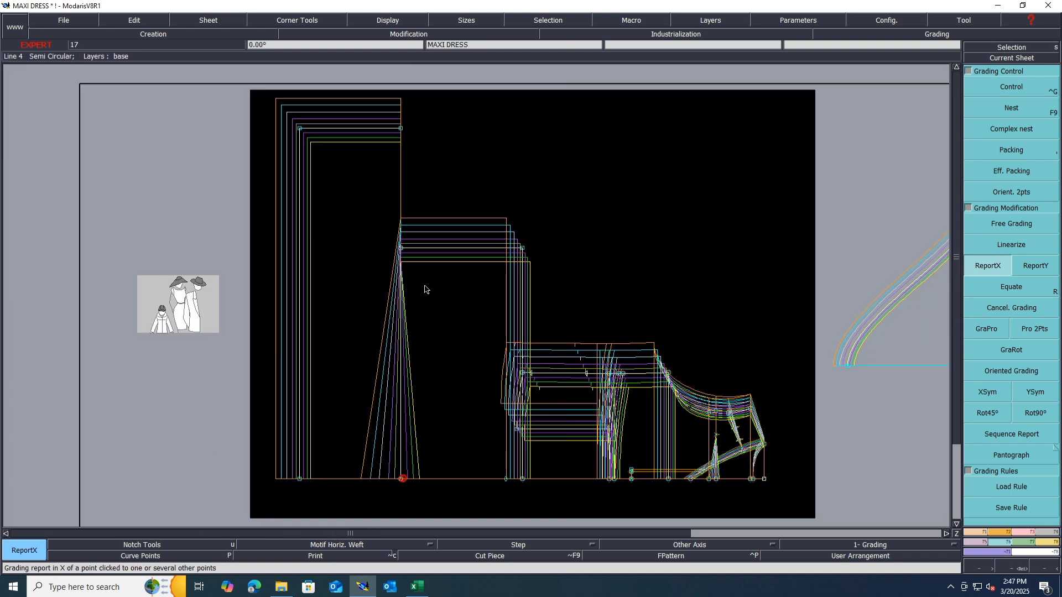
{"action": "left_click", "coordinate": [401, 251]}
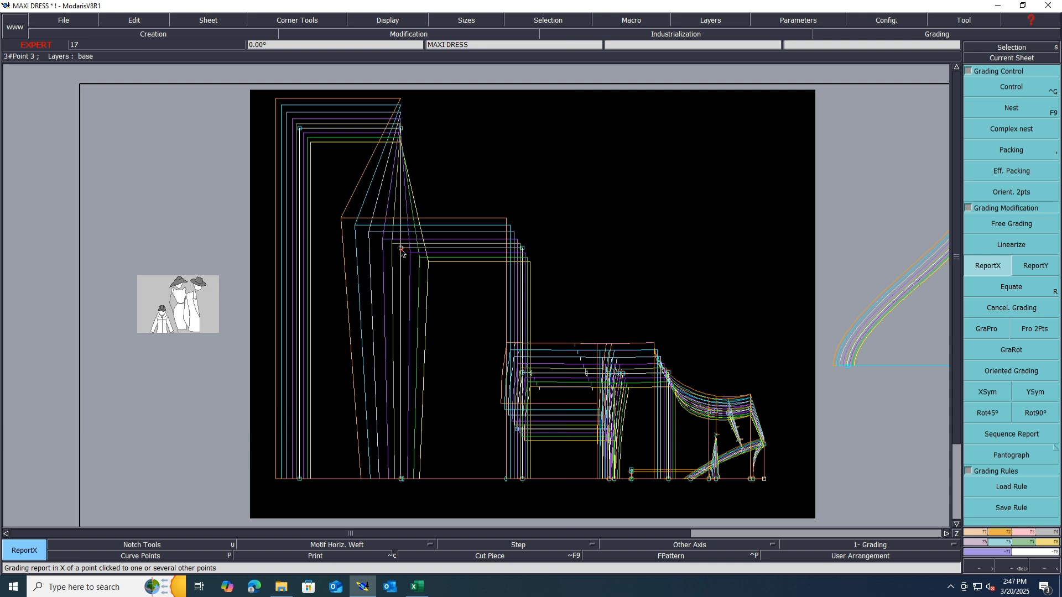
{"action": "left_click", "coordinate": [401, 129]}
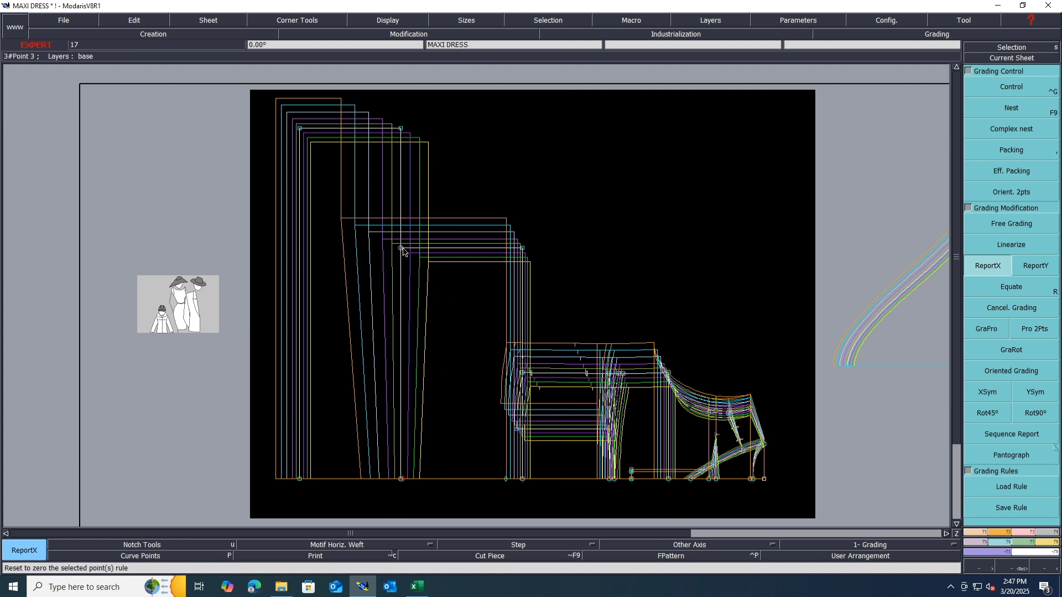
Report the X grading of the second tier seam's own fold line point to the two tier corners directly above it.
{"action": "scroll", "coordinate": [373, 464], "scroll_direction": "up", "scroll_amount": 3}
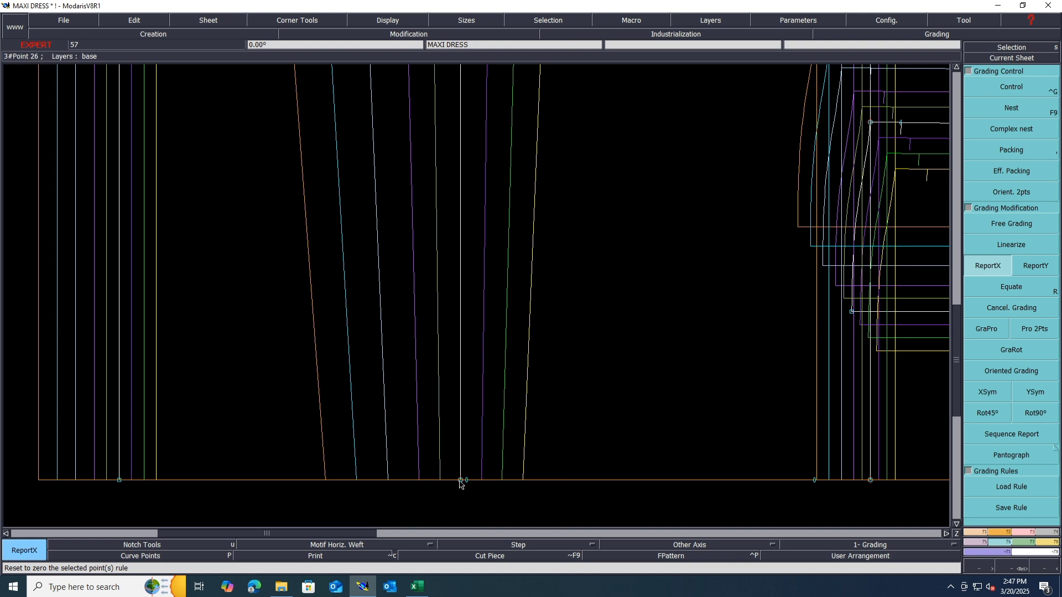
{"action": "left_click", "coordinate": [464, 481]}
{"action": "scroll", "coordinate": [464, 494], "scroll_direction": "down", "scroll_amount": 3}
{"action": "scroll", "coordinate": [464, 305], "scroll_direction": "up", "scroll_amount": 3}
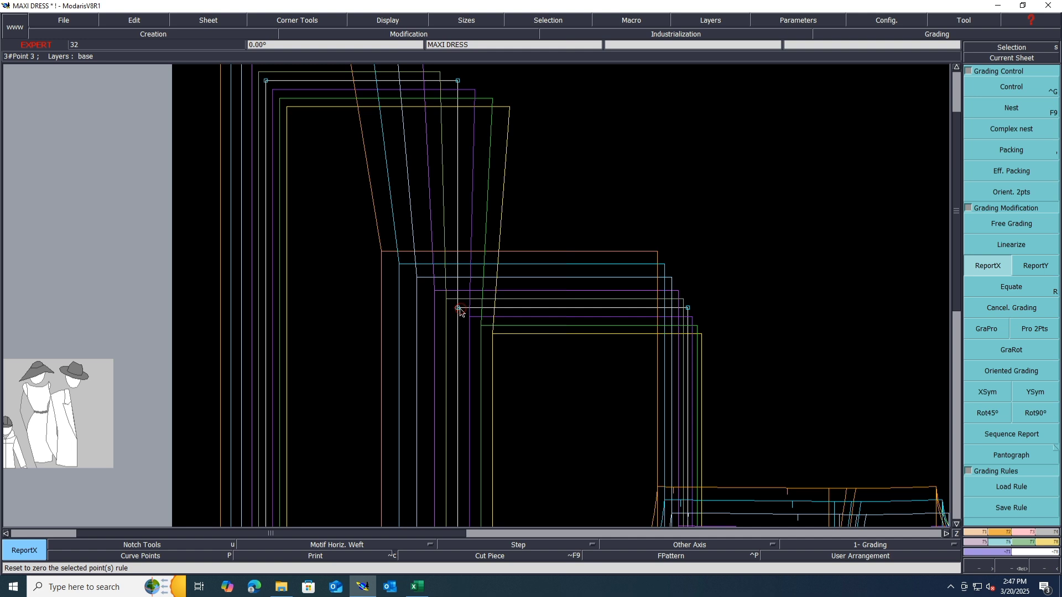
{"action": "left_click", "coordinate": [459, 308]}
{"action": "left_click", "coordinate": [458, 82]}
{"action": "scroll", "coordinate": [423, 250], "scroll_direction": "down", "scroll_amount": 3}
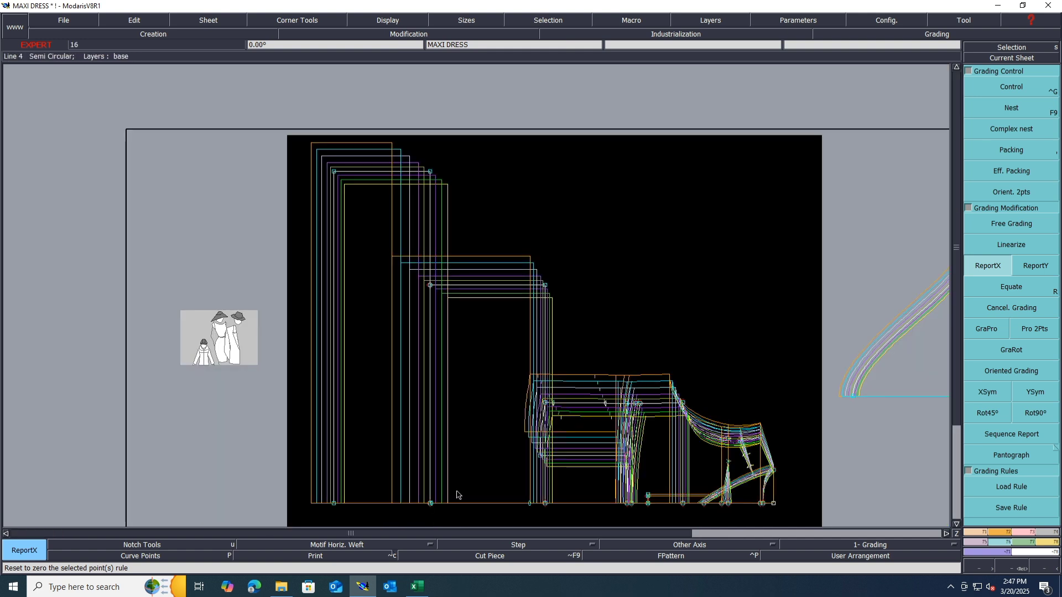
Delete the leftover division points beside the skirt tier seams on the fold line.
{"action": "scroll", "coordinate": [457, 493], "scroll_direction": "up", "scroll_amount": 5}
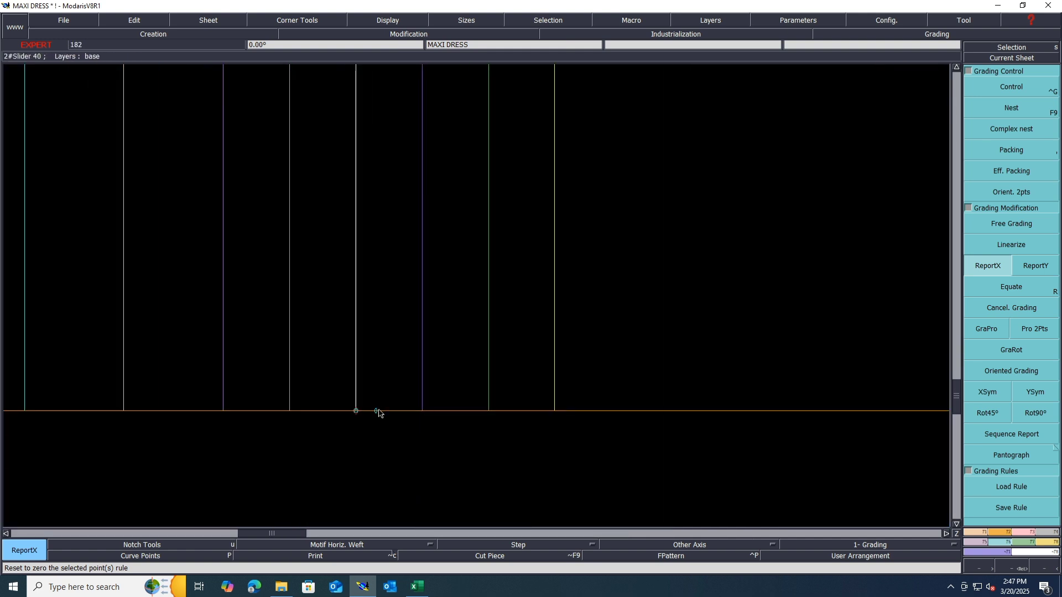
{"action": "key", "text": "Delete"}
{"action": "scroll", "coordinate": [256, 396], "scroll_direction": "down", "scroll_amount": 3}
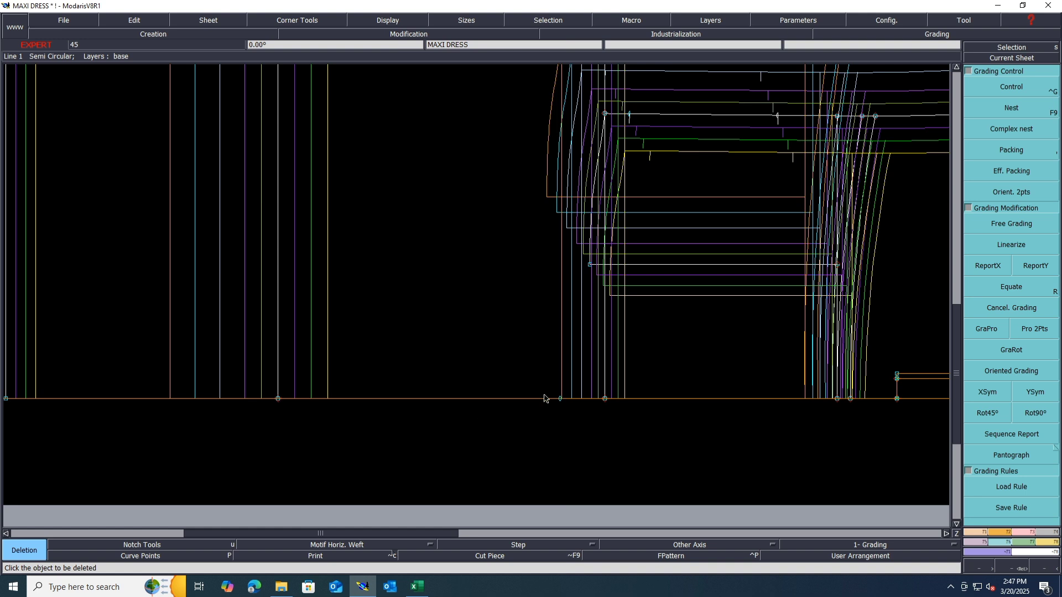
{"action": "scroll", "coordinate": [512, 490], "scroll_direction": "down", "scroll_amount": 2}
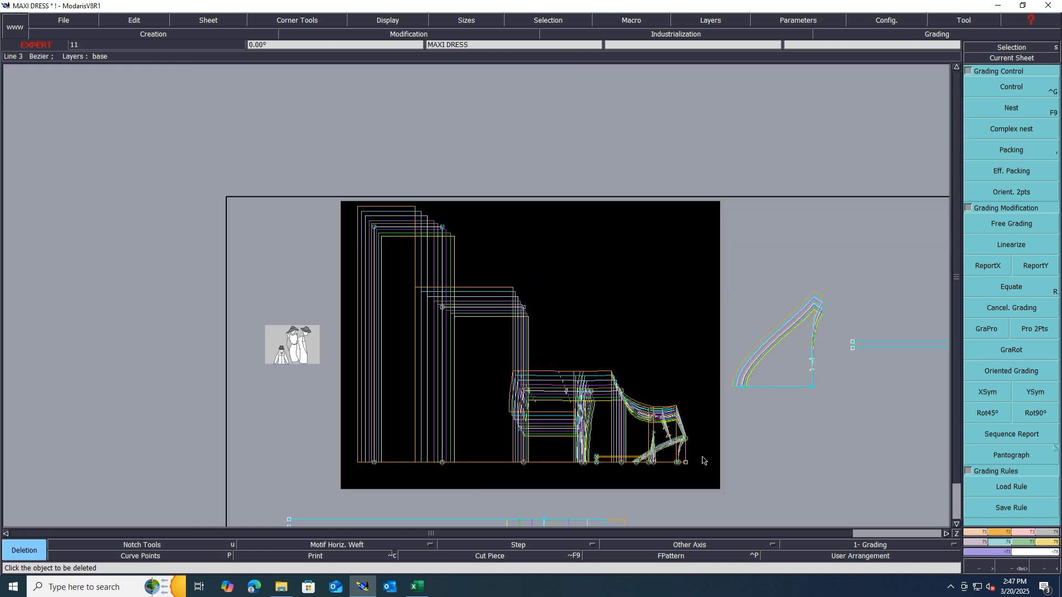
Report the X grading of the bodice's two vertical armhole lines from their fold line points to the points above, including the notch point.
{"action": "scroll", "coordinate": [669, 448], "scroll_direction": "up", "scroll_amount": 2}
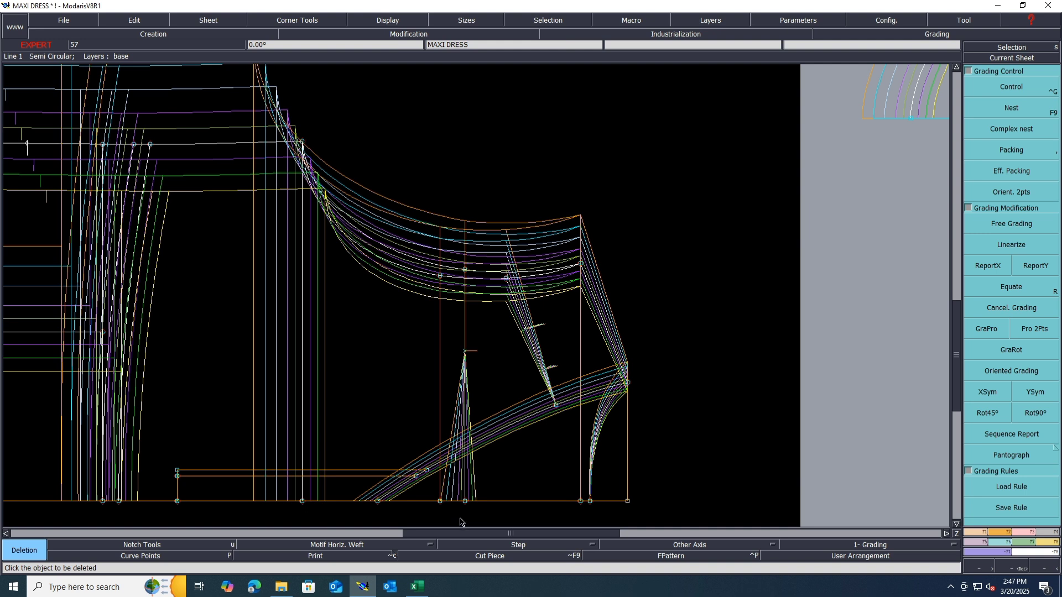
{"action": "left_click", "coordinate": [993, 262]}
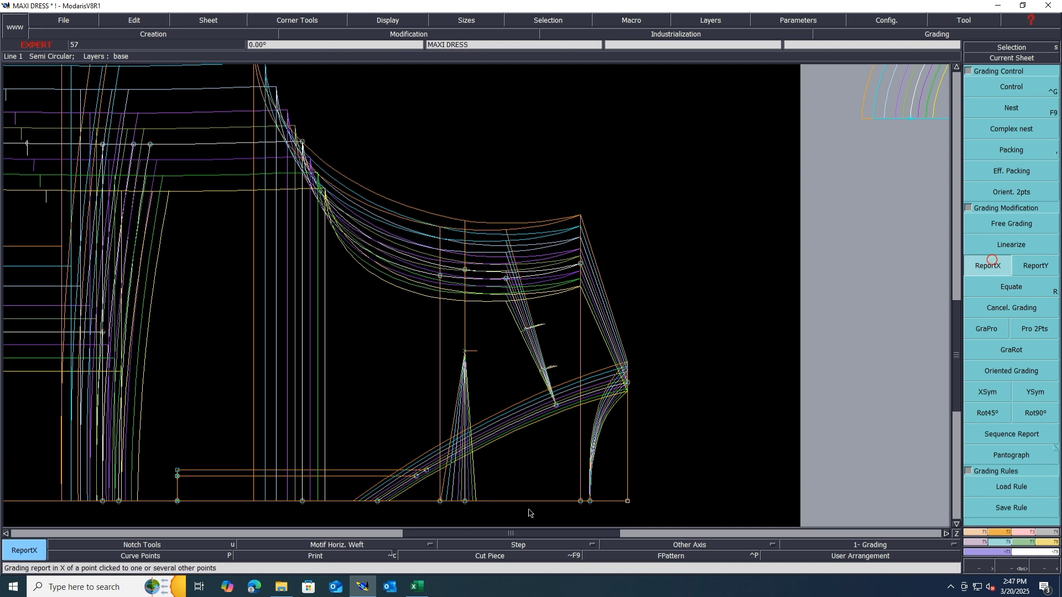
{"action": "left_click", "coordinate": [465, 502]}
{"action": "left_click", "coordinate": [464, 351]}
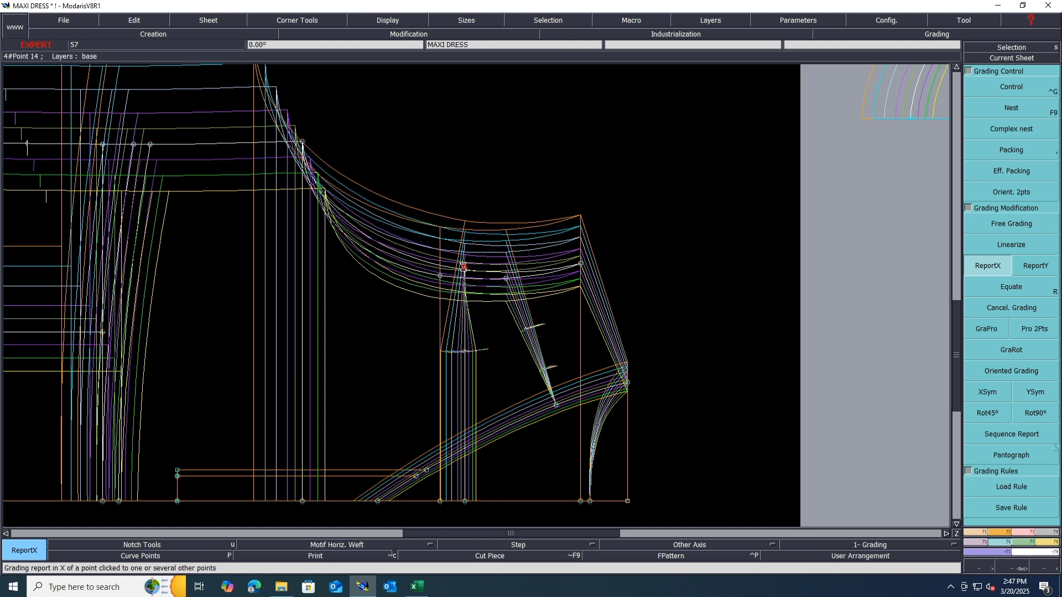
{"action": "left_click", "coordinate": [464, 267]}
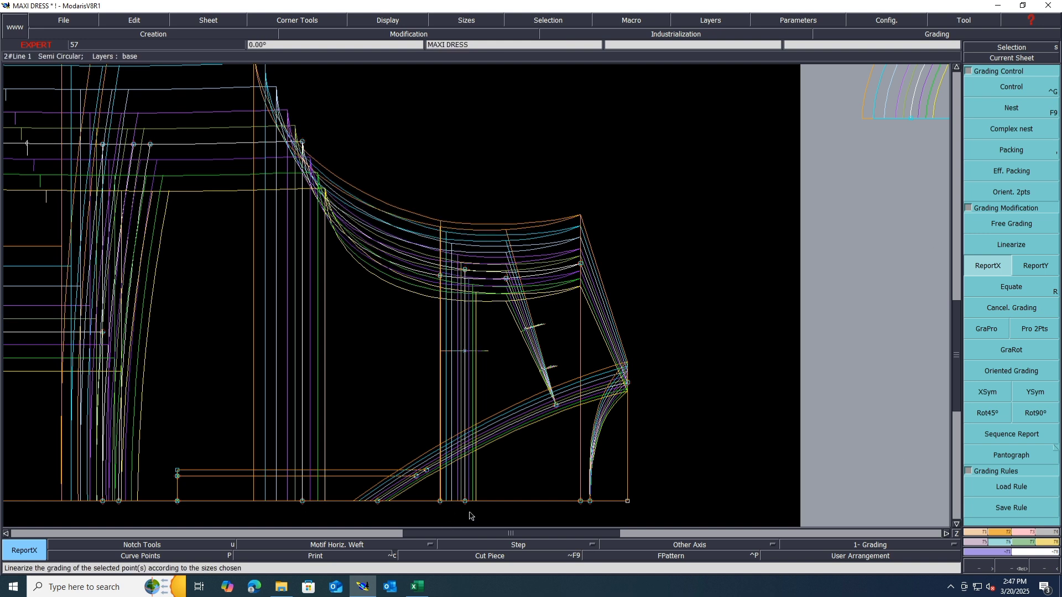
{"action": "left_click", "coordinate": [439, 502]}
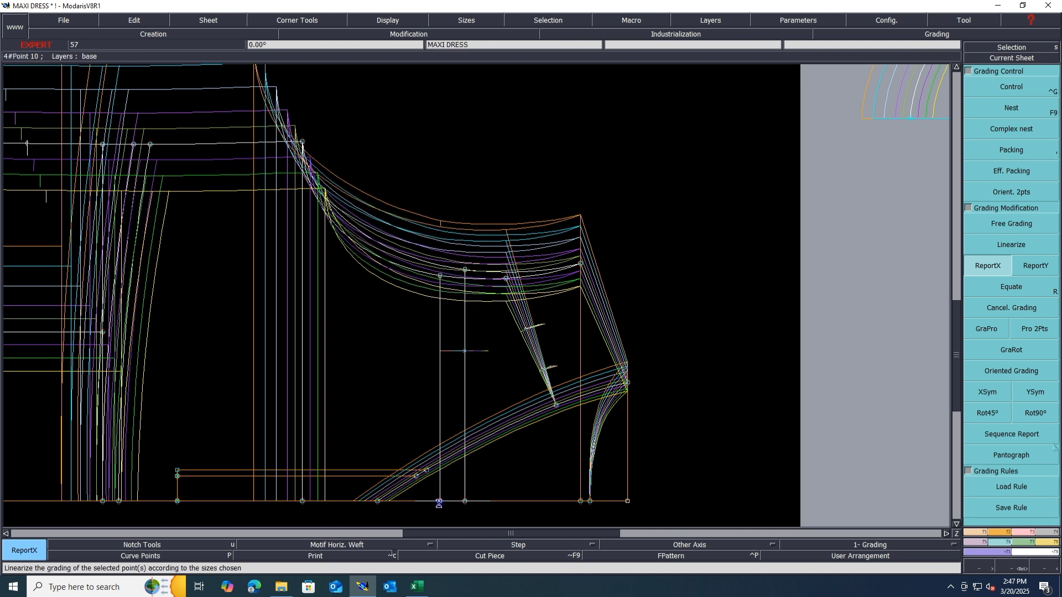
{"action": "left_click", "coordinate": [439, 276]}
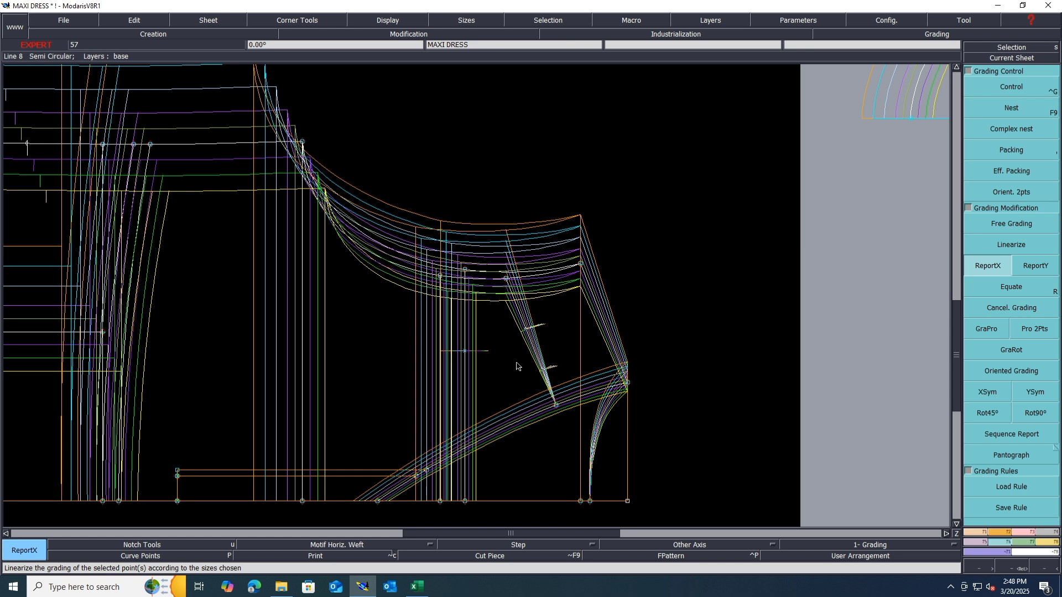
Examine the graded nest around the armhole and side seam, and across the whole set of dress pieces.
{"action": "scroll", "coordinate": [516, 366], "scroll_direction": "down", "scroll_amount": 1}
{"action": "scroll", "coordinate": [367, 240], "scroll_direction": "up", "scroll_amount": 3}
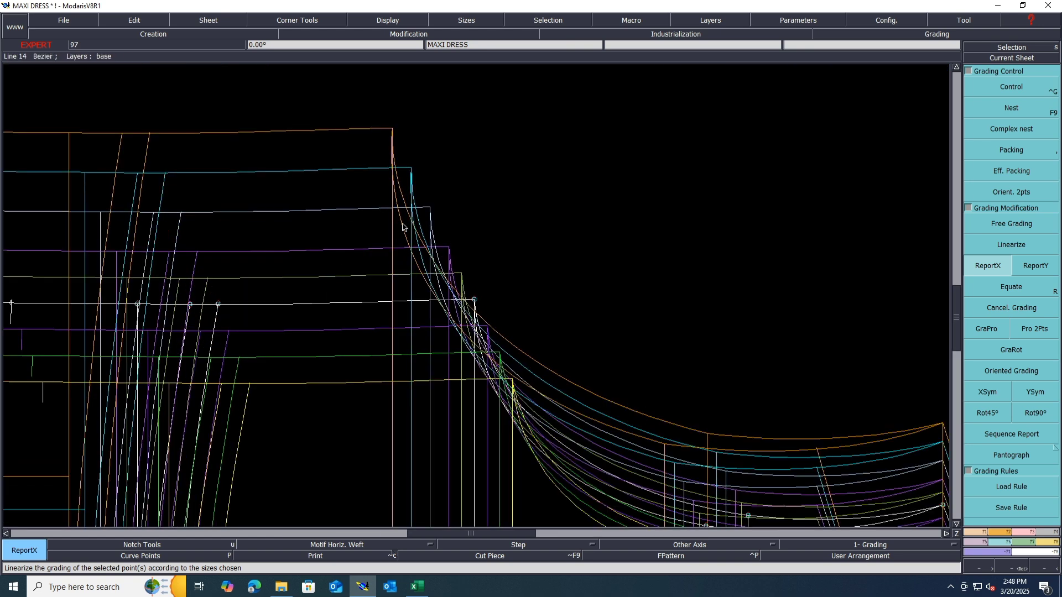
{"action": "scroll", "coordinate": [403, 227], "scroll_direction": "down", "scroll_amount": 2}
{"action": "scroll", "coordinate": [403, 226], "scroll_direction": "up", "scroll_amount": 1}
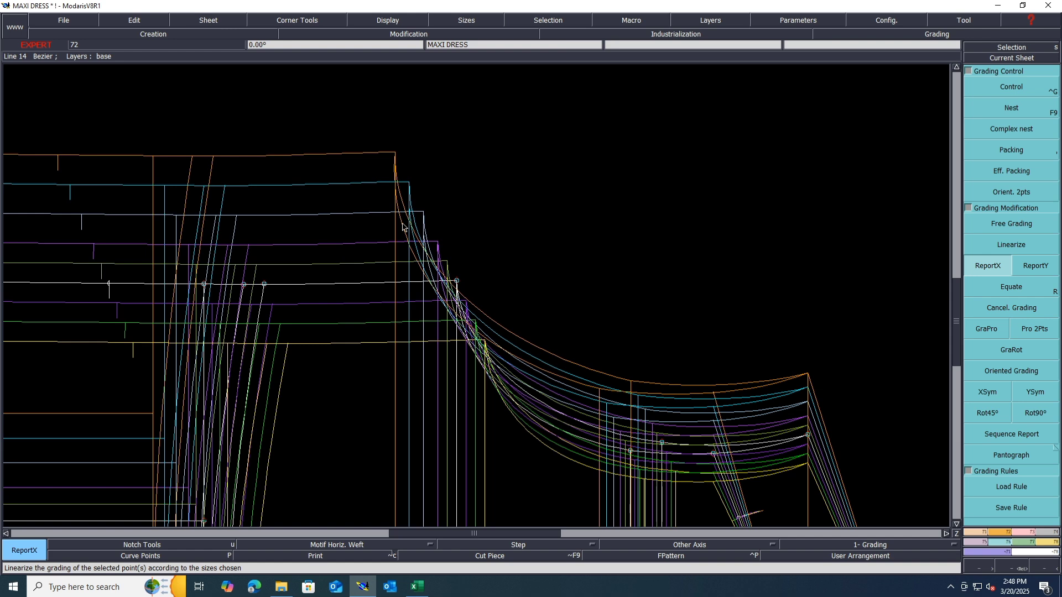
{"action": "scroll", "coordinate": [402, 227], "scroll_direction": "down", "scroll_amount": 2}
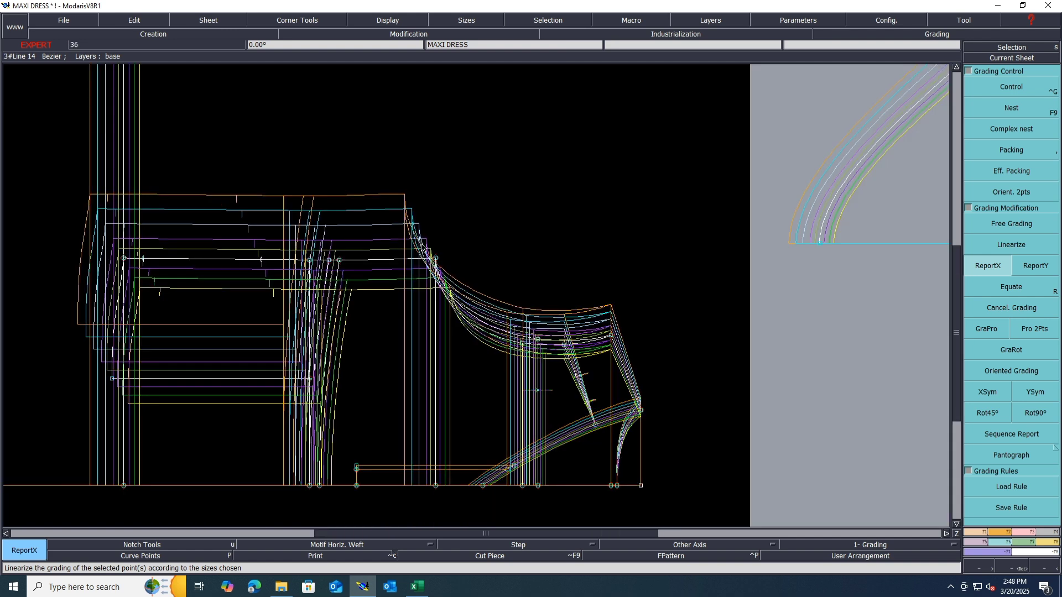
{"action": "scroll", "coordinate": [420, 232], "scroll_direction": "down", "scroll_amount": 2}
{"action": "scroll", "coordinate": [458, 242], "scroll_direction": "down", "scroll_amount": 2}
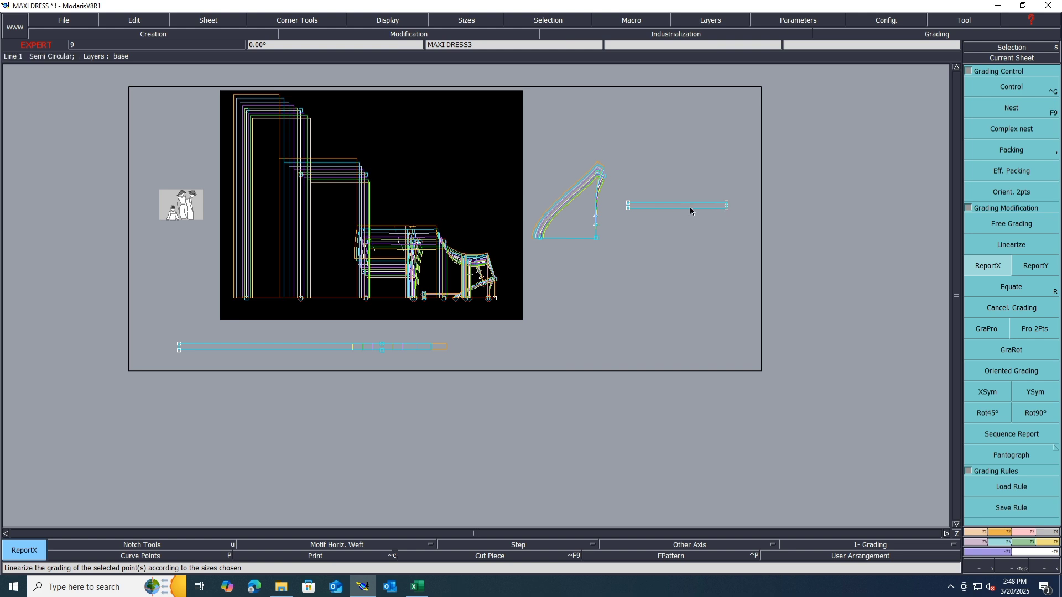
Measure the front and back neckline curves in all sizes and accumulate the two lengths in the measurement table.
{"action": "scroll", "coordinate": [493, 286], "scroll_direction": "up", "scroll_amount": 5}
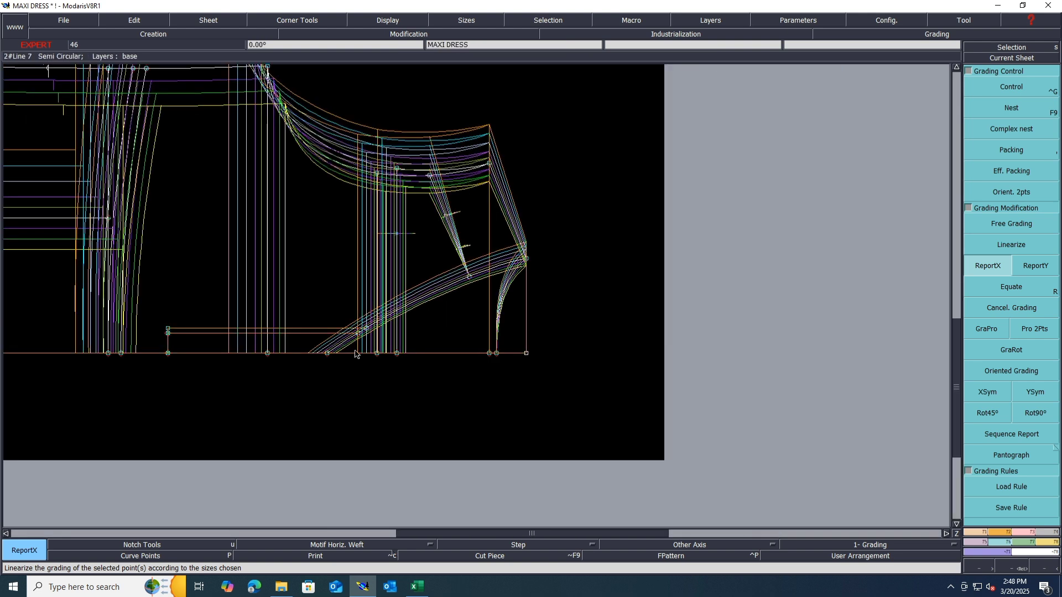
{"action": "key", "text": "j"}
{"action": "key", "text": "F9"}
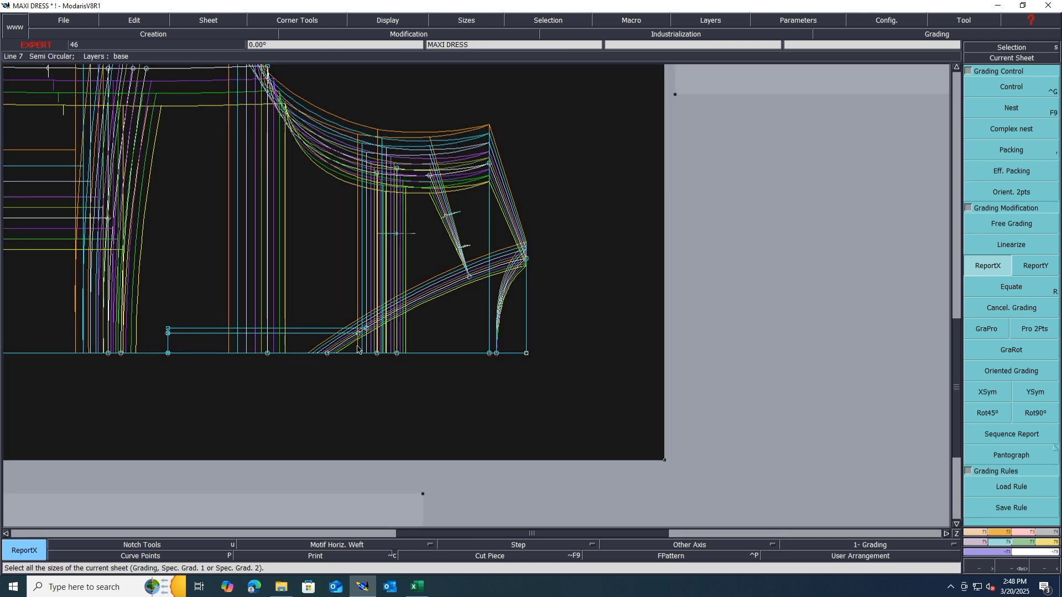
{"action": "key", "text": "l"}
{"action": "left_click", "coordinate": [328, 353]}
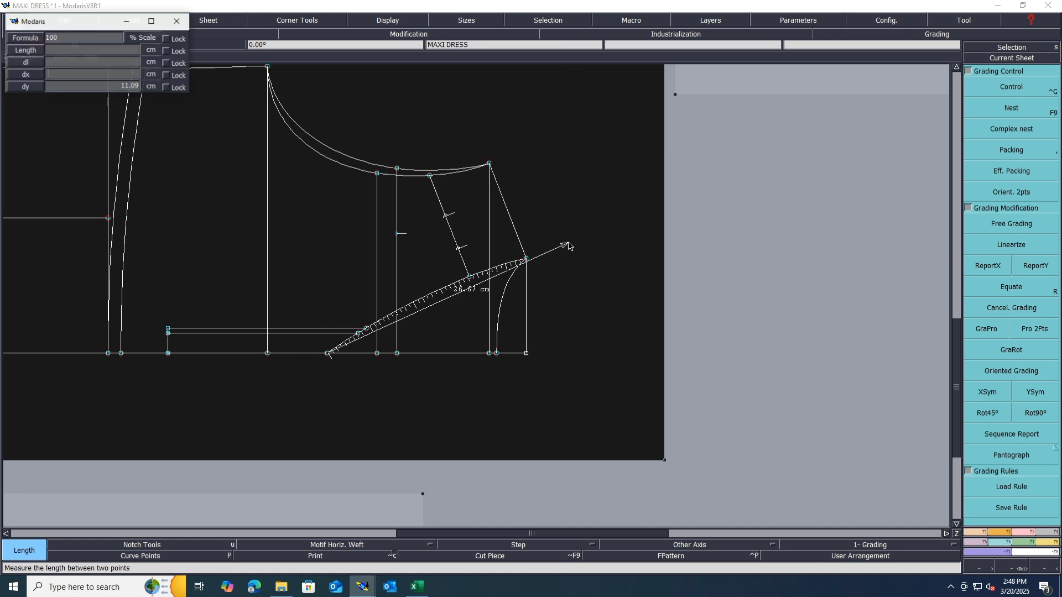
{"action": "left_click", "coordinate": [526, 258]}
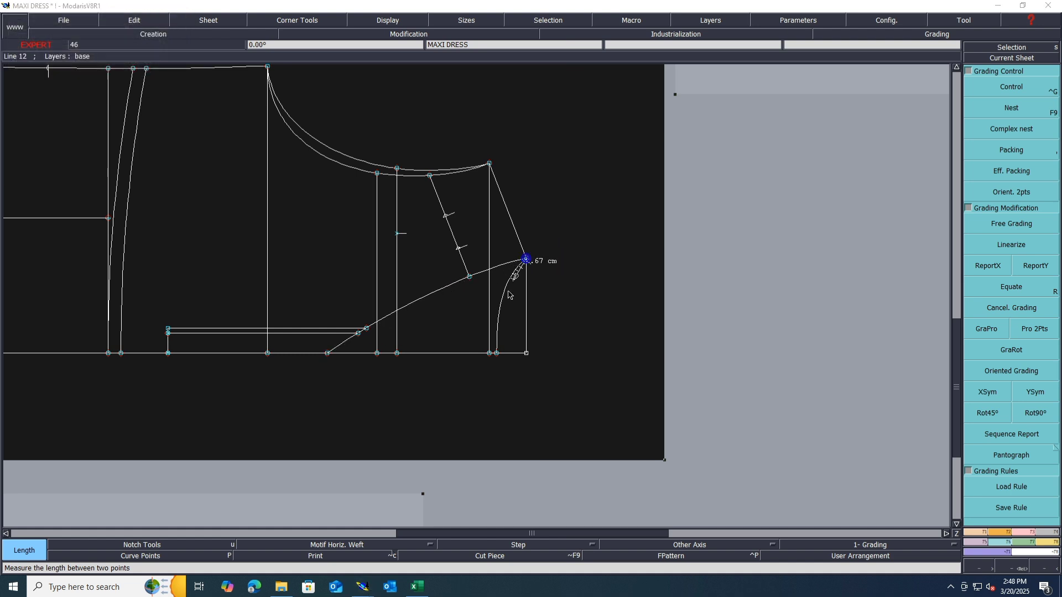
{"action": "left_click", "coordinate": [499, 352]}
{"action": "left_click", "coordinate": [498, 352]}
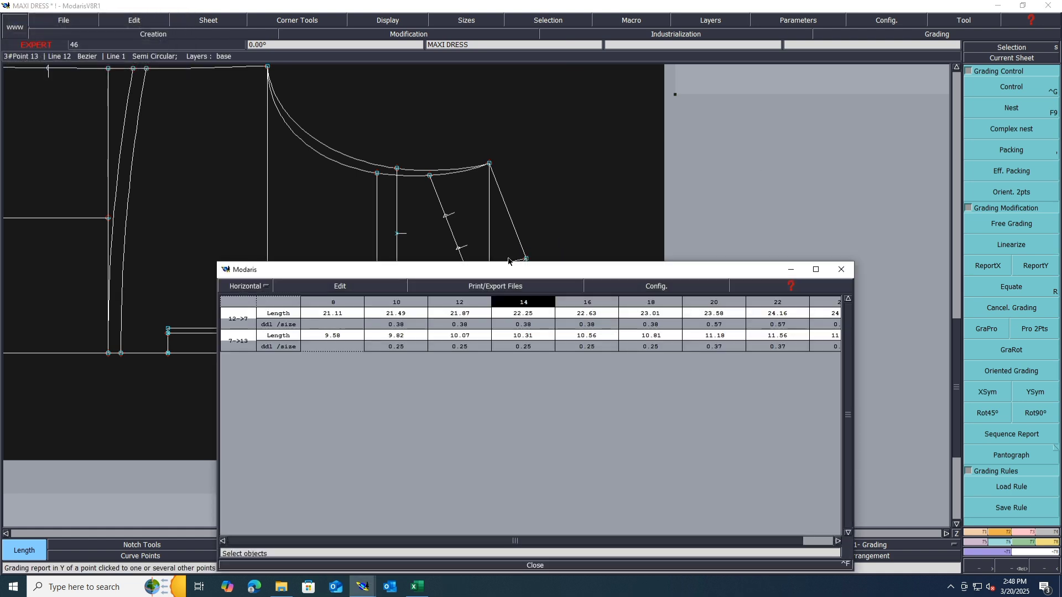
{"action": "left_click", "coordinate": [334, 293]}
{"action": "left_click", "coordinate": [322, 321]}
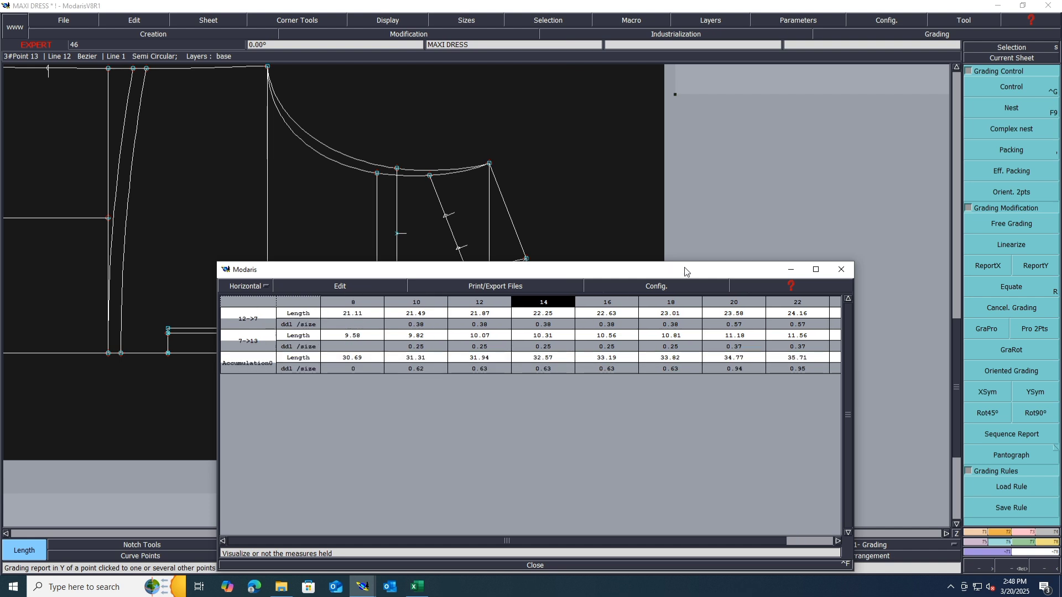
{"action": "left_click", "coordinate": [823, 270]}
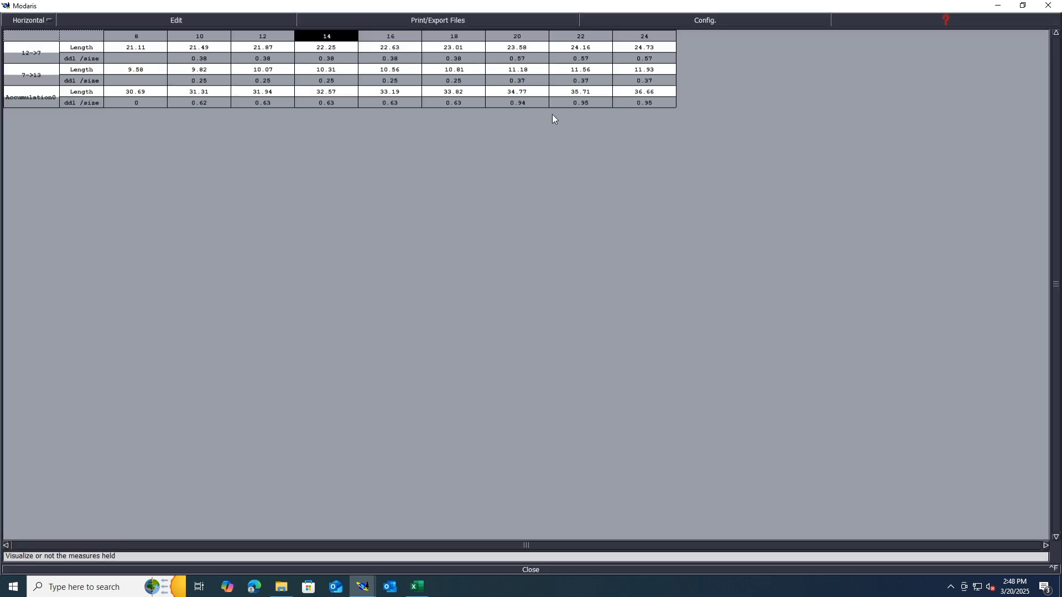
Empty the measurement table and close it.
{"action": "left_click", "coordinate": [158, 22]}
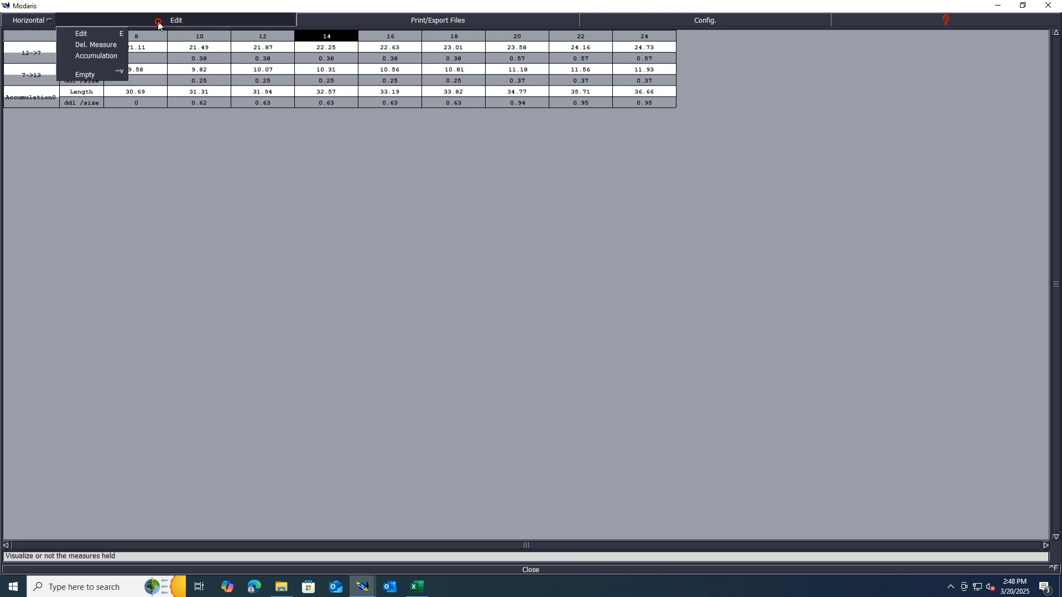
{"action": "left_click", "coordinate": [98, 68]}
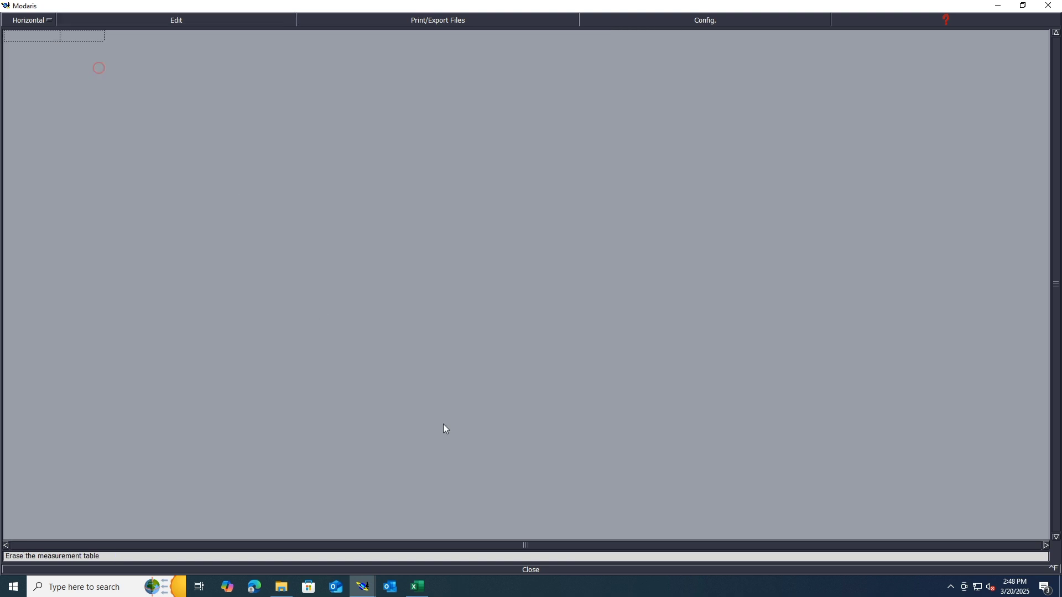
{"action": "left_click", "coordinate": [528, 568]}
Grade the short strip's upper end point with ddx 0.63 for sizes 8 to 18 and 0.95 for sizes 18 to 24.
{"action": "scroll", "coordinate": [522, 308], "scroll_direction": "down", "scroll_amount": 5}
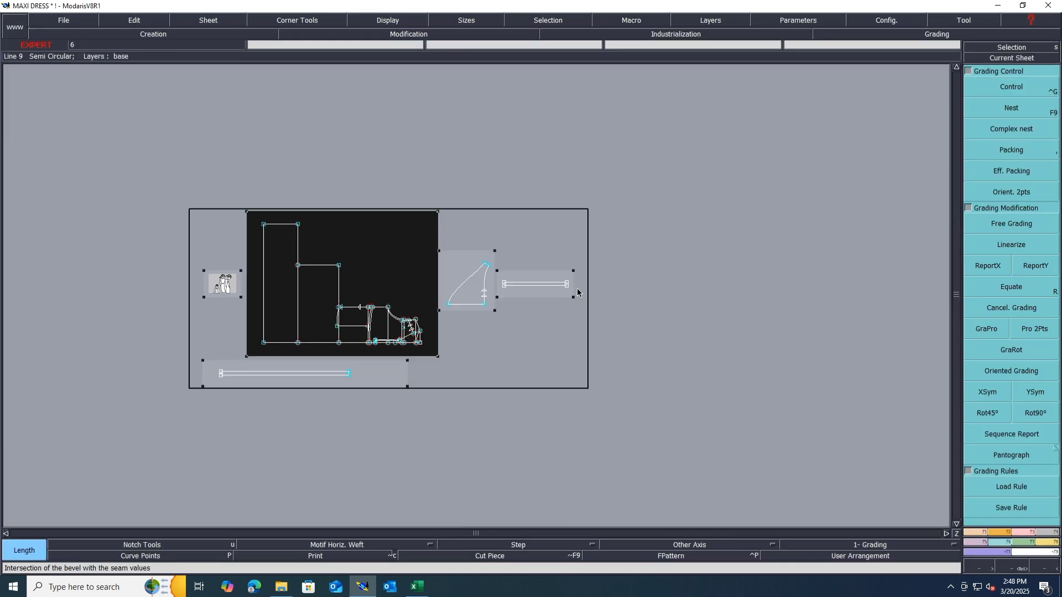
{"action": "scroll", "coordinate": [578, 292], "scroll_direction": "up", "scroll_amount": 3}
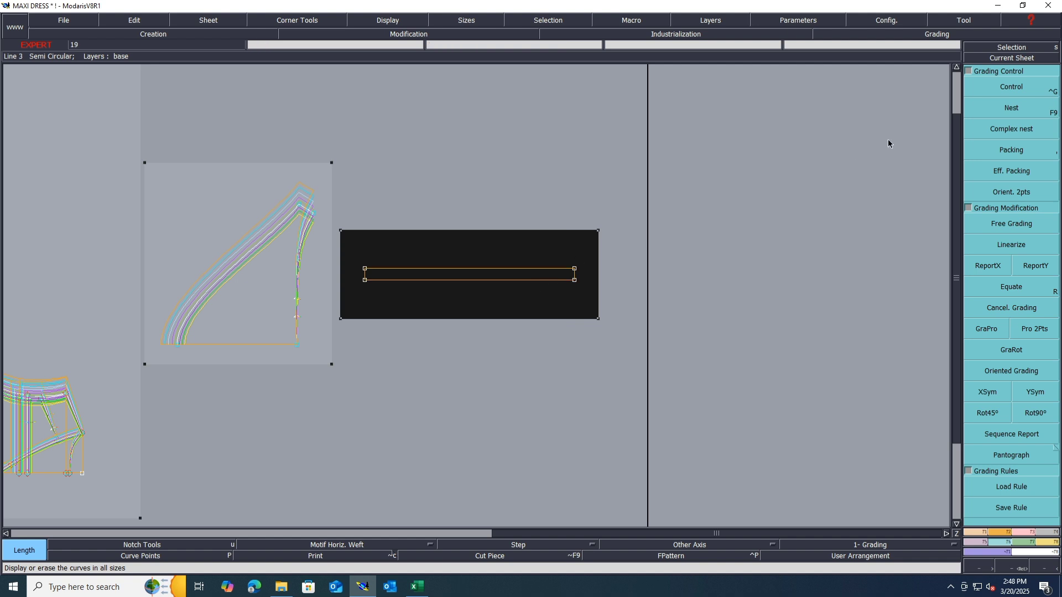
{"action": "left_click", "coordinate": [1022, 92]}
{"action": "left_click", "coordinate": [571, 274]}
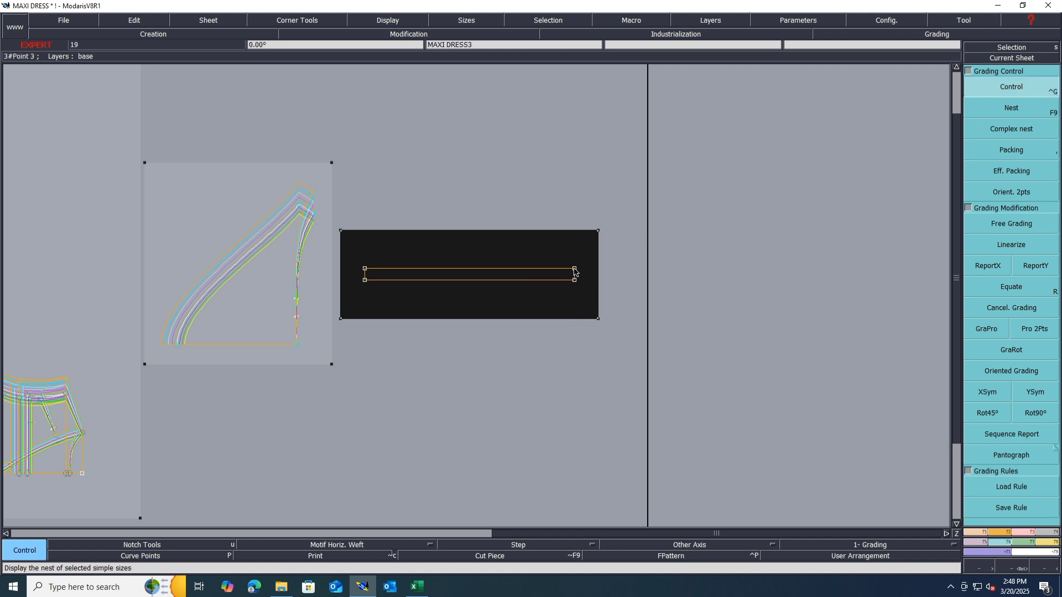
{"action": "left_click_drag", "start_coordinate": [912, 63], "coordinate": [914, 99]}
{"action": "type", "text": "0.63"}
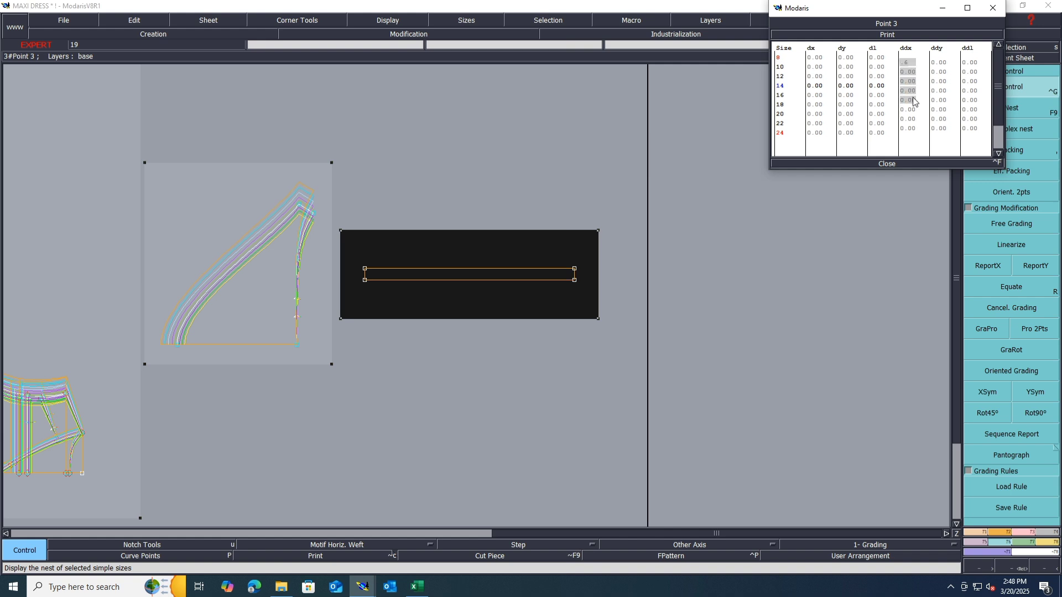
{"action": "key", "text": "Return"}
{"action": "left_click_drag", "start_coordinate": [912, 109], "coordinate": [909, 135]}
{"action": "type", "text": ".95"}
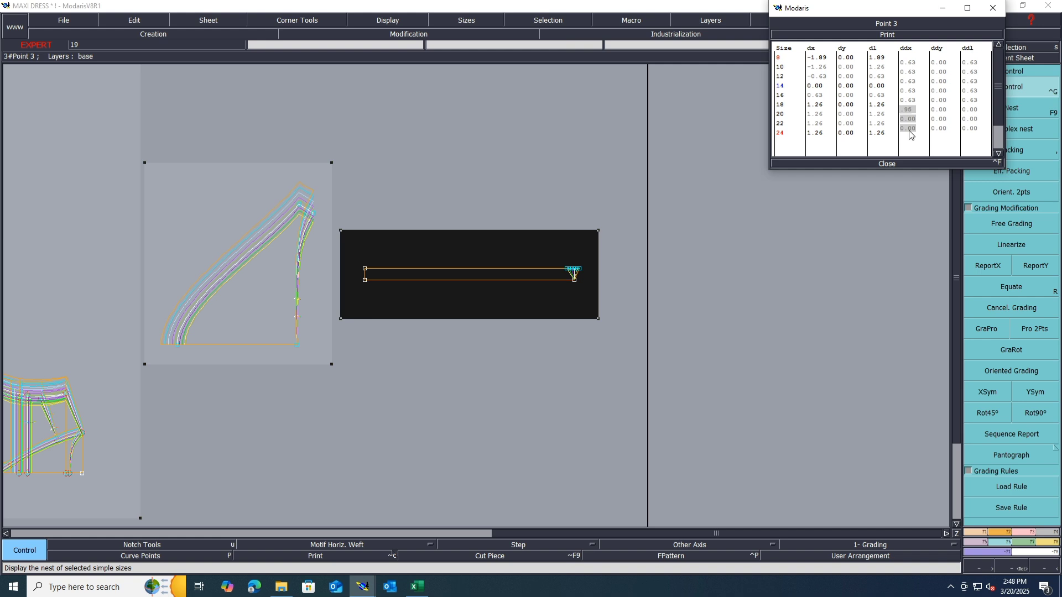
{"action": "key", "text": "Return"}
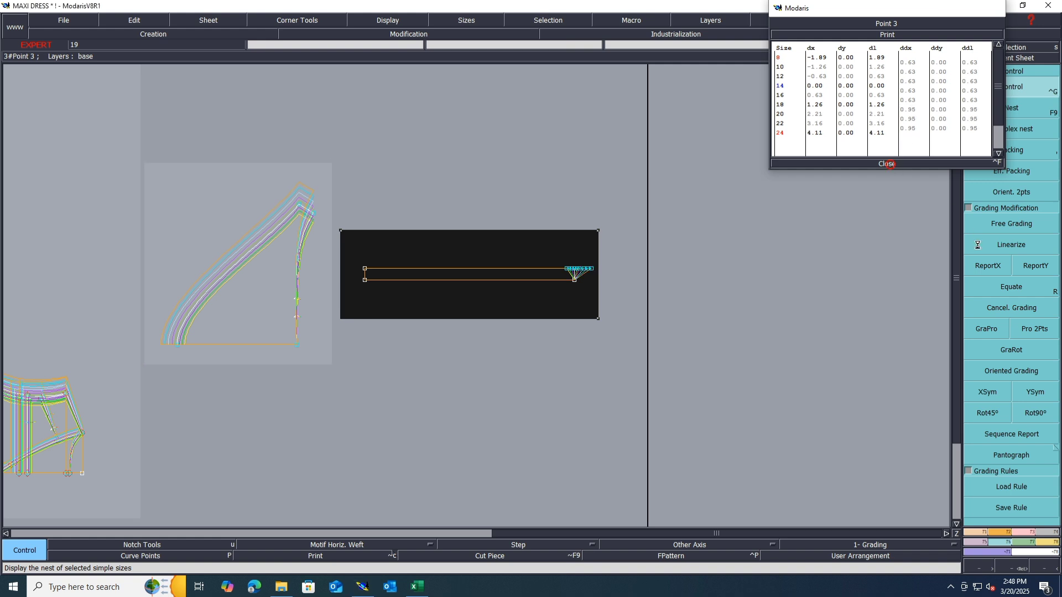
{"action": "left_click", "coordinate": [885, 164]}
Report the X grading of the short strip's upper end point to the corner below it.
{"action": "left_click", "coordinate": [995, 266]}
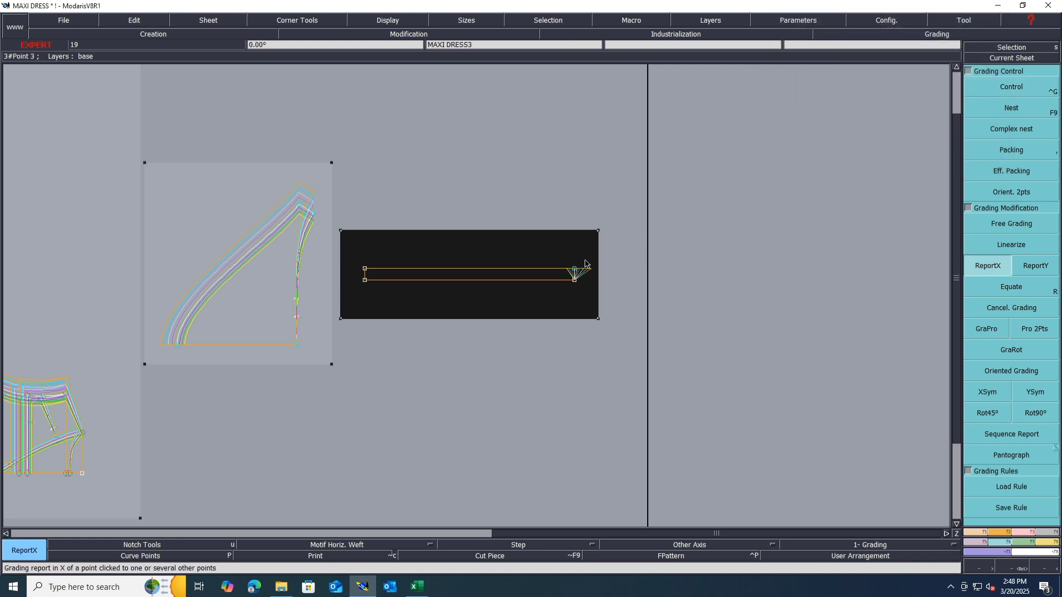
{"action": "left_click", "coordinate": [575, 271]}
{"action": "left_click", "coordinate": [675, 268]}
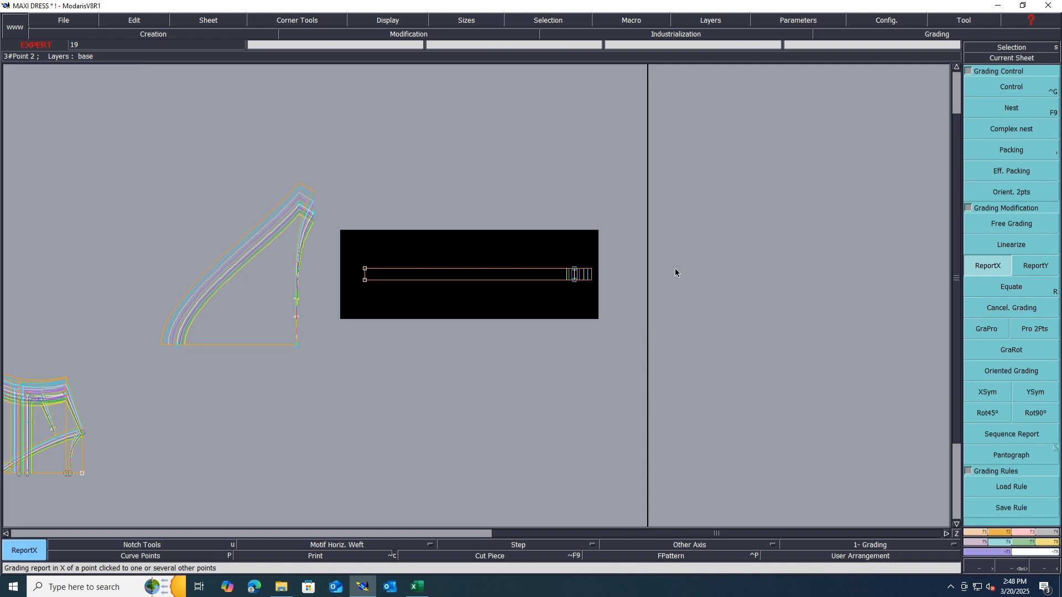
{"action": "scroll", "coordinate": [675, 268], "scroll_direction": "down", "scroll_amount": 2}
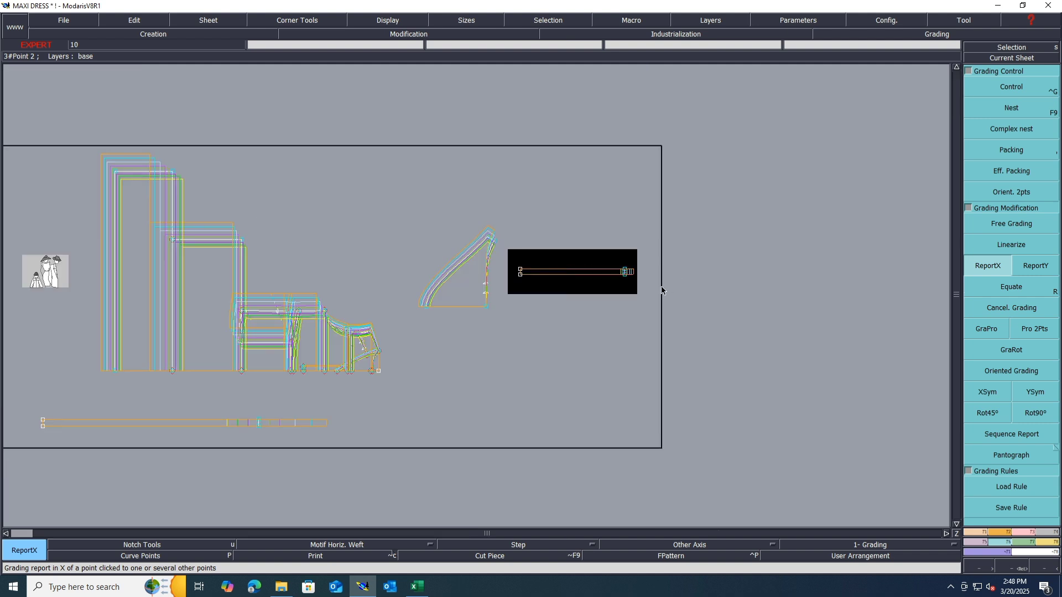
{"action": "left_click", "coordinate": [625, 264]}
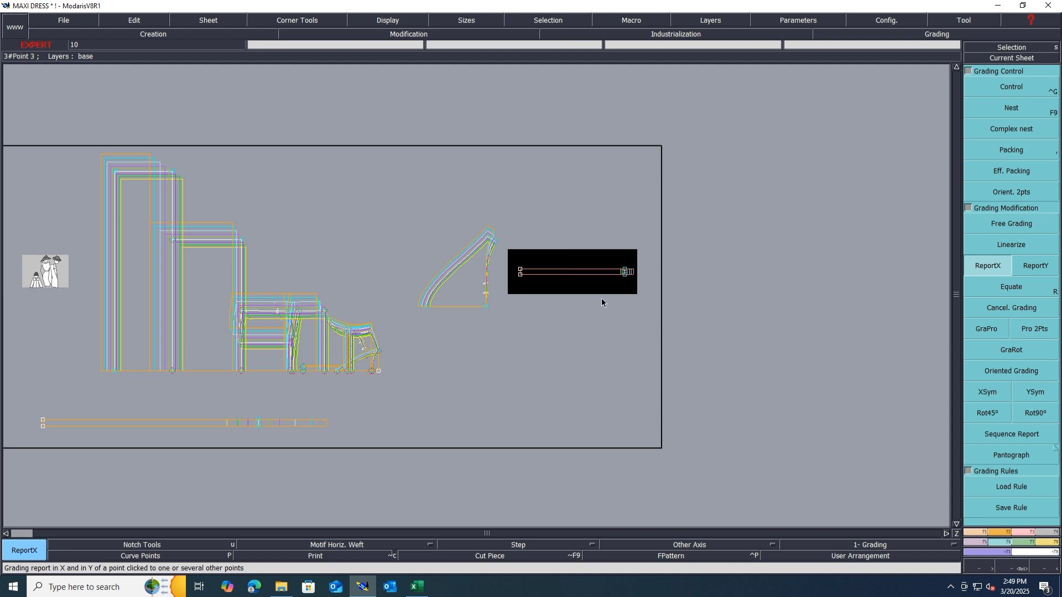
Add a dynamic length measure along the short strip in the base size and display the strip in all sizes.
{"action": "key", "text": "space"}
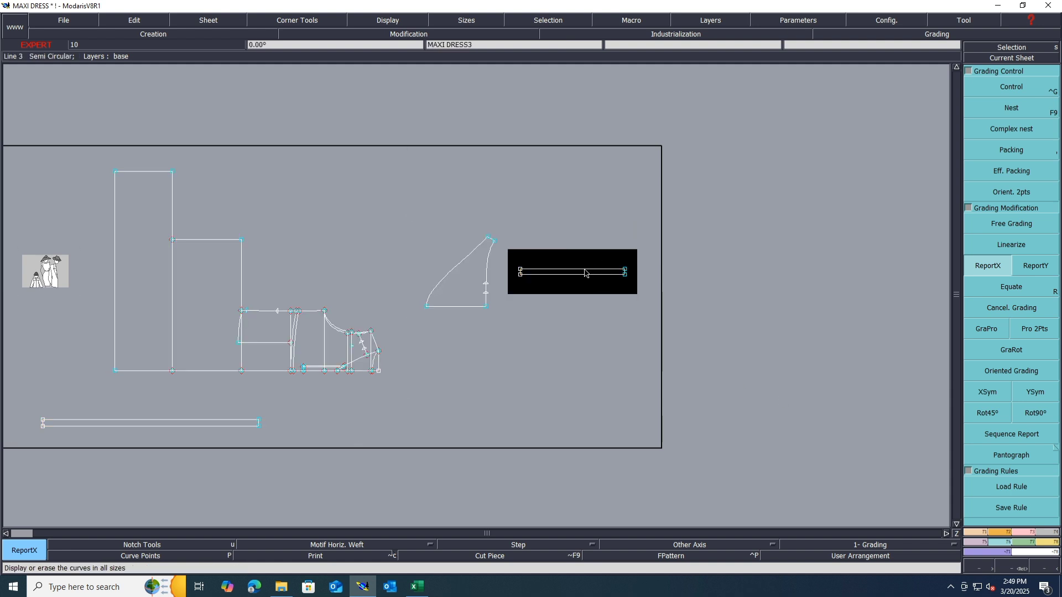
{"action": "key", "text": "l"}
{"action": "left_click", "coordinate": [585, 270]}
{"action": "left_click", "coordinate": [704, 267]}
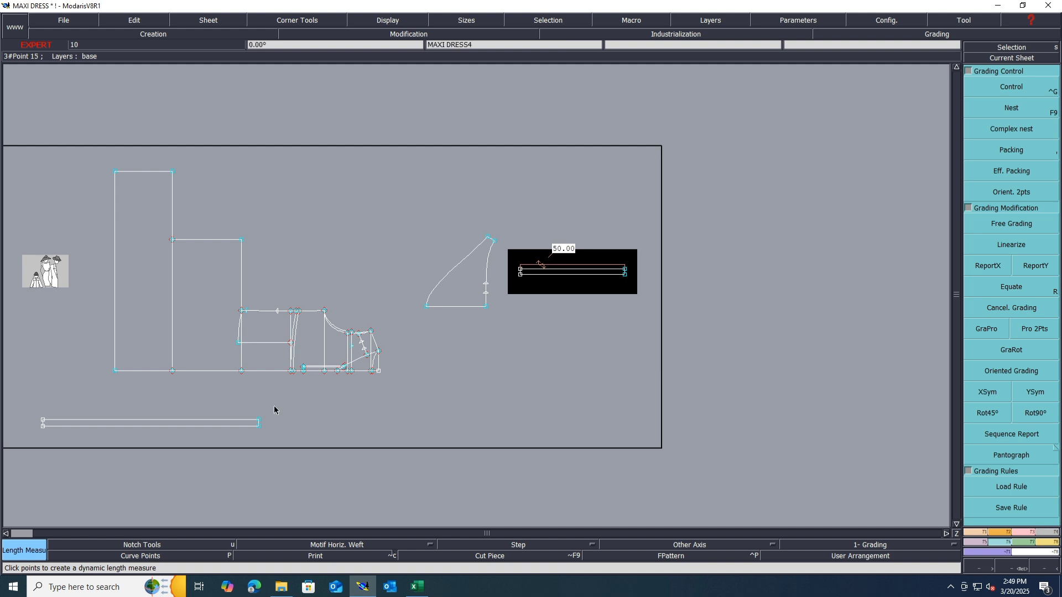
{"action": "scroll", "coordinate": [555, 255], "scroll_direction": "up", "scroll_amount": 2}
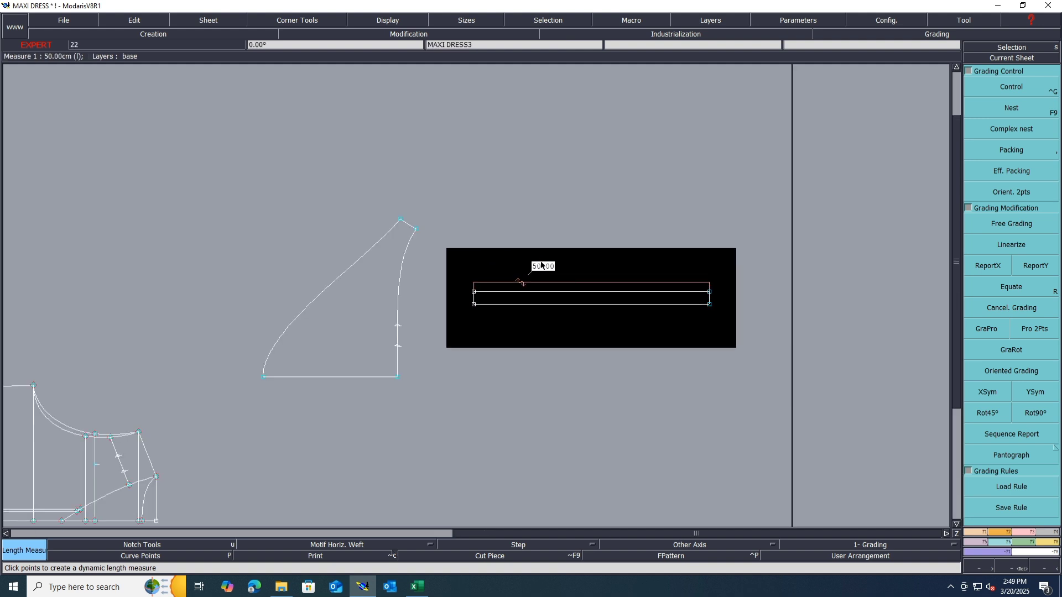
{"action": "key", "text": "space"}
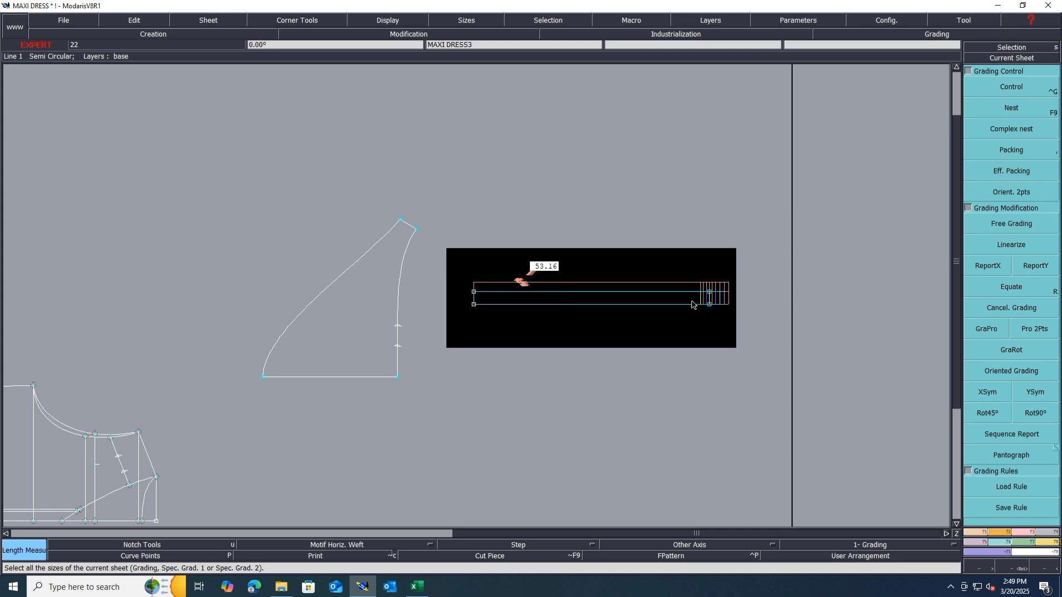
Switch to the Excel size spec, widen column G so the descriptions are readable, and select the tie length description in row 50.
{"action": "left_click", "coordinate": [418, 587]}
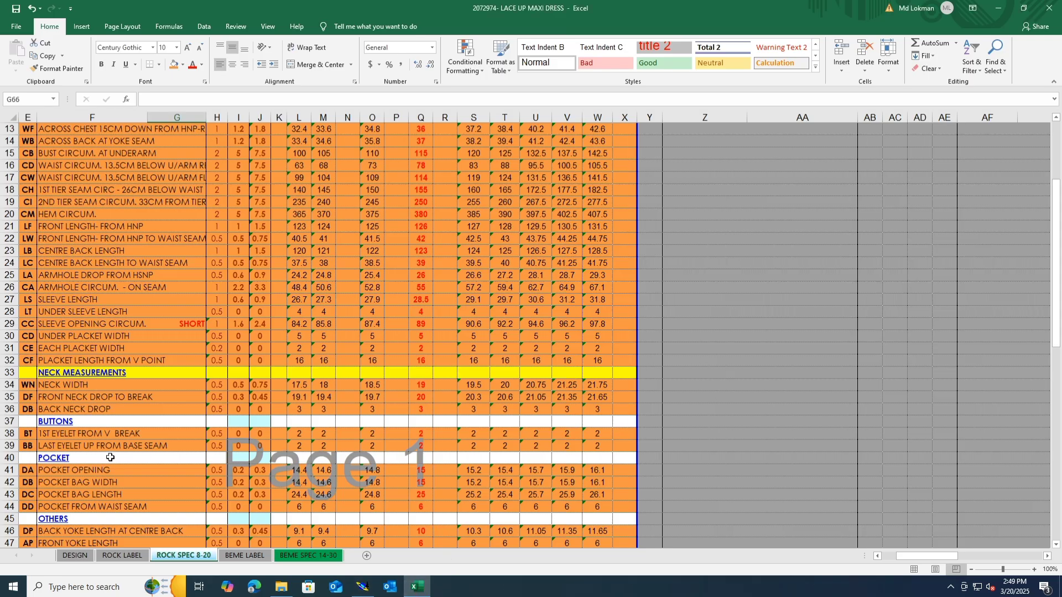
{"action": "scroll", "coordinate": [152, 416], "scroll_direction": "down", "scroll_amount": 3}
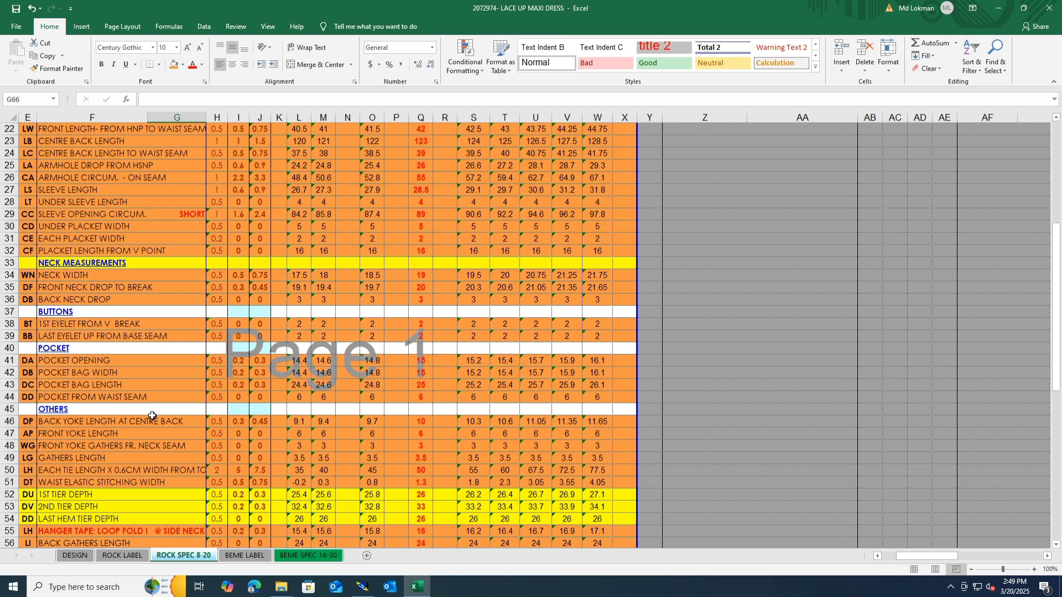
{"action": "left_click_drag", "start_coordinate": [206, 114], "coordinate": [242, 110]}
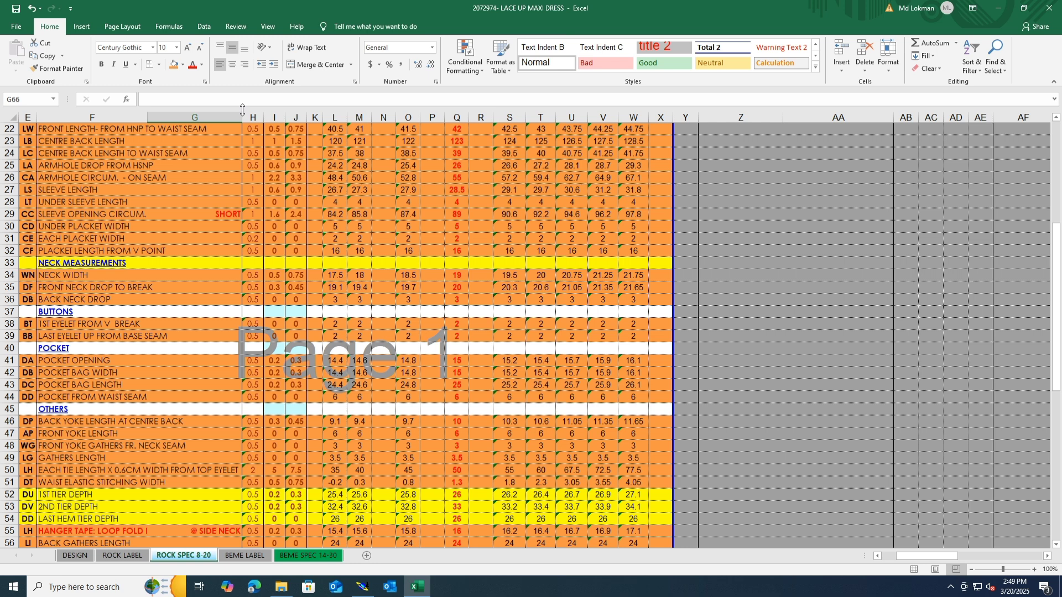
{"action": "left_click_drag", "start_coordinate": [239, 112], "coordinate": [275, 107]}
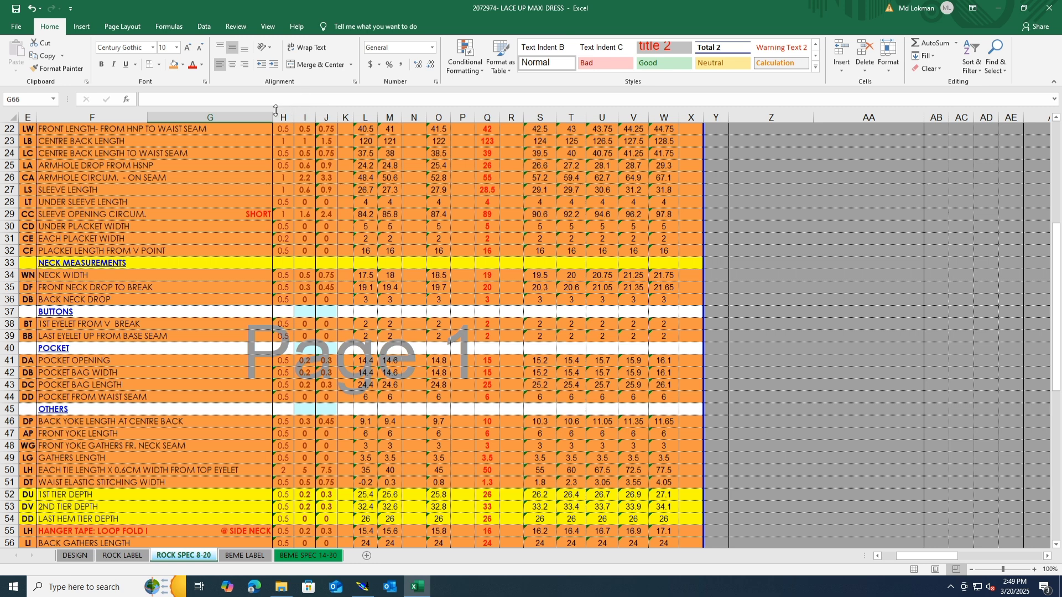
{"action": "left_click_drag", "start_coordinate": [273, 114], "coordinate": [329, 110]}
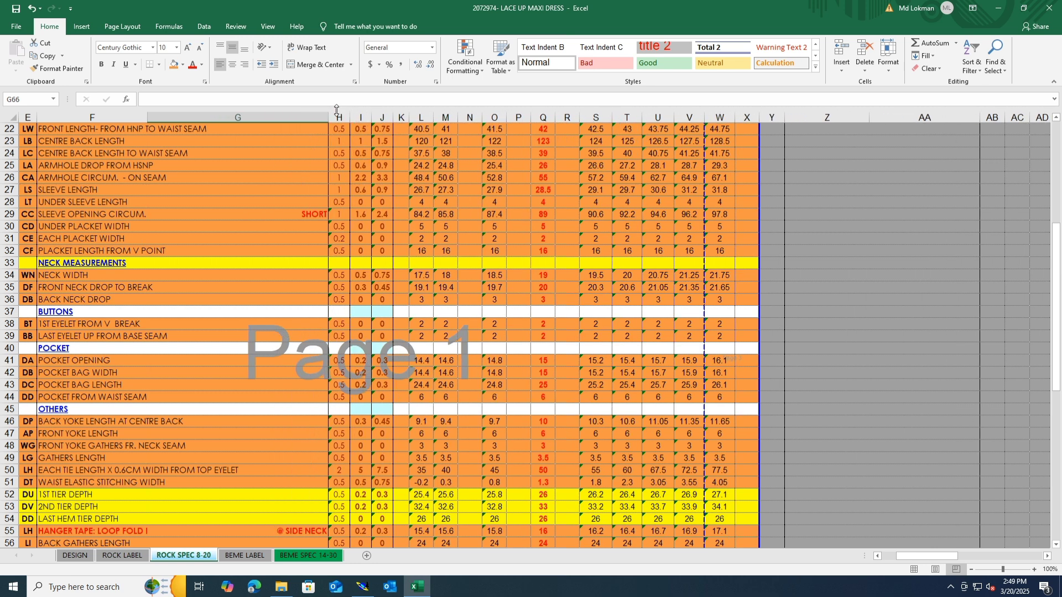
{"action": "scroll", "coordinate": [336, 164], "scroll_direction": "down", "scroll_amount": 4}
{"action": "scroll", "coordinate": [335, 165], "scroll_direction": "up", "scroll_amount": 3}
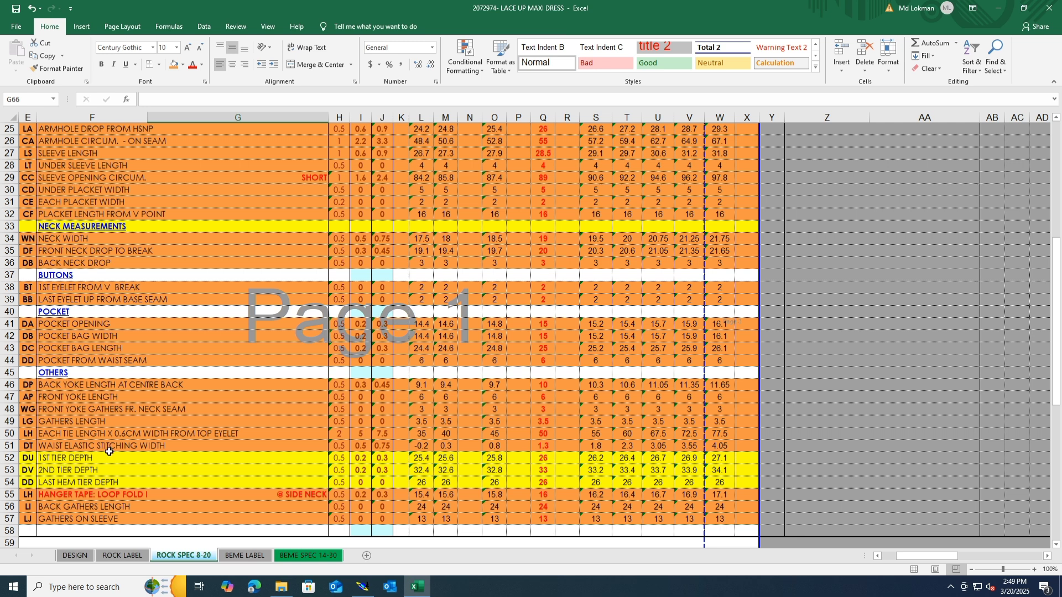
{"action": "left_click", "coordinate": [225, 432]}
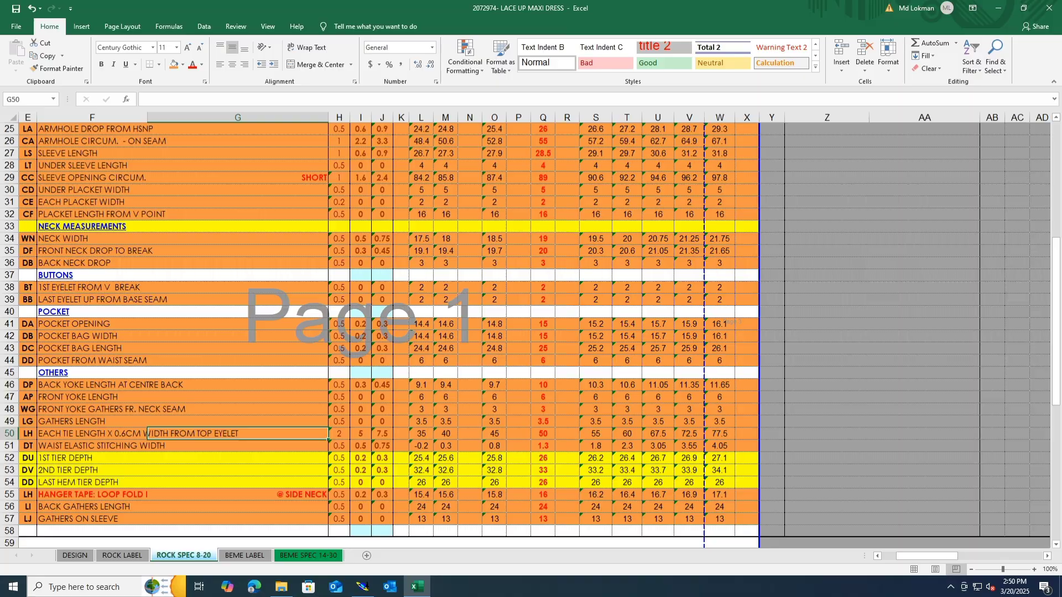
Switch back to Modaris and copy the short strip's geometry to a new sheet below the sleeve.
{"action": "left_click", "coordinate": [362, 586]}
{"action": "scroll", "coordinate": [690, 220], "scroll_direction": "down", "scroll_amount": 1}
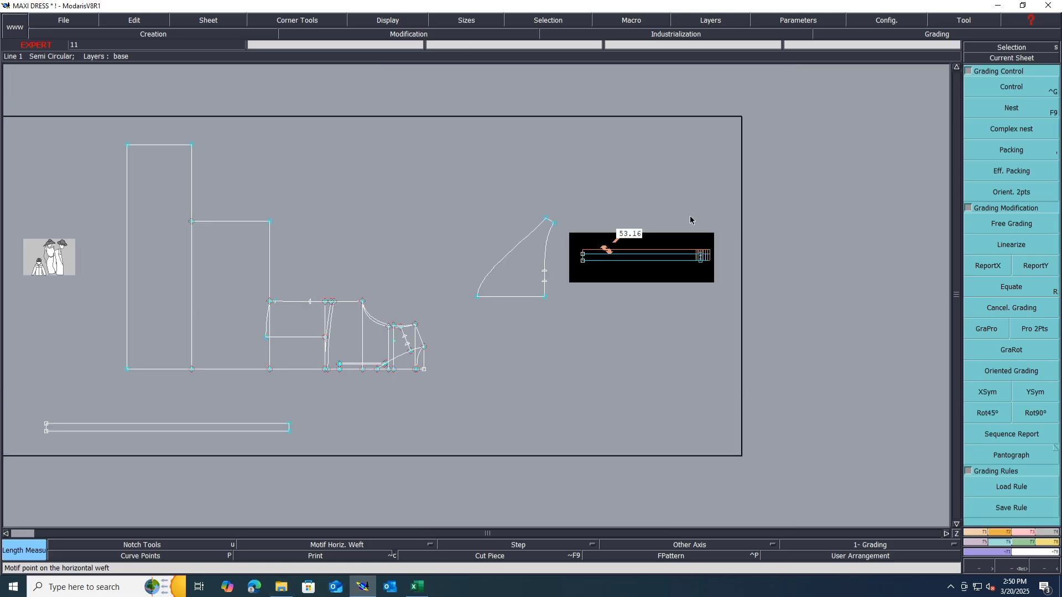
{"action": "key", "text": "ctrl+c"}
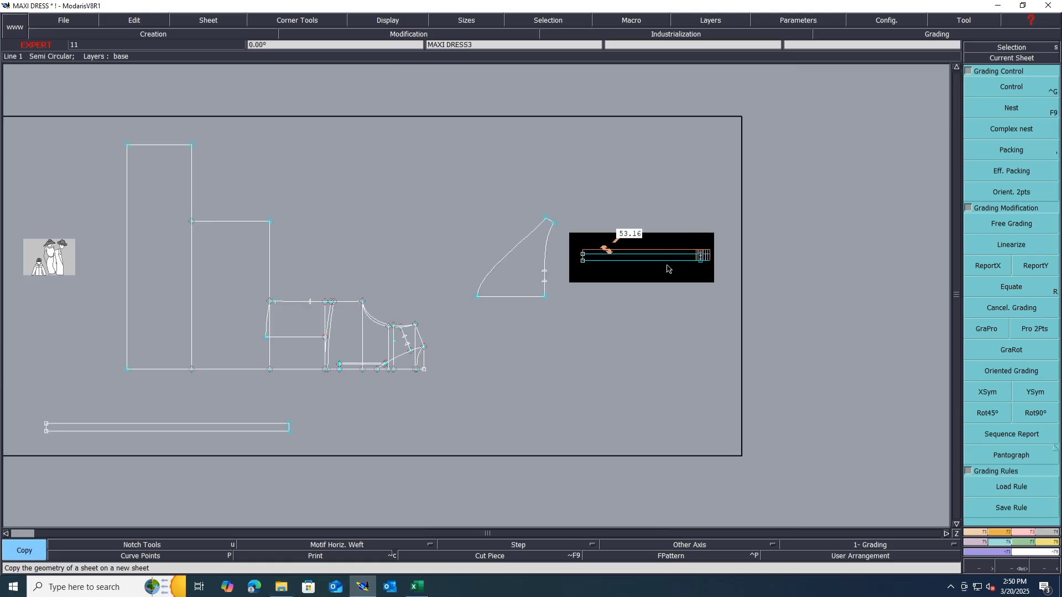
{"action": "left_click", "coordinate": [668, 259]}
{"action": "left_click", "coordinate": [570, 444]}
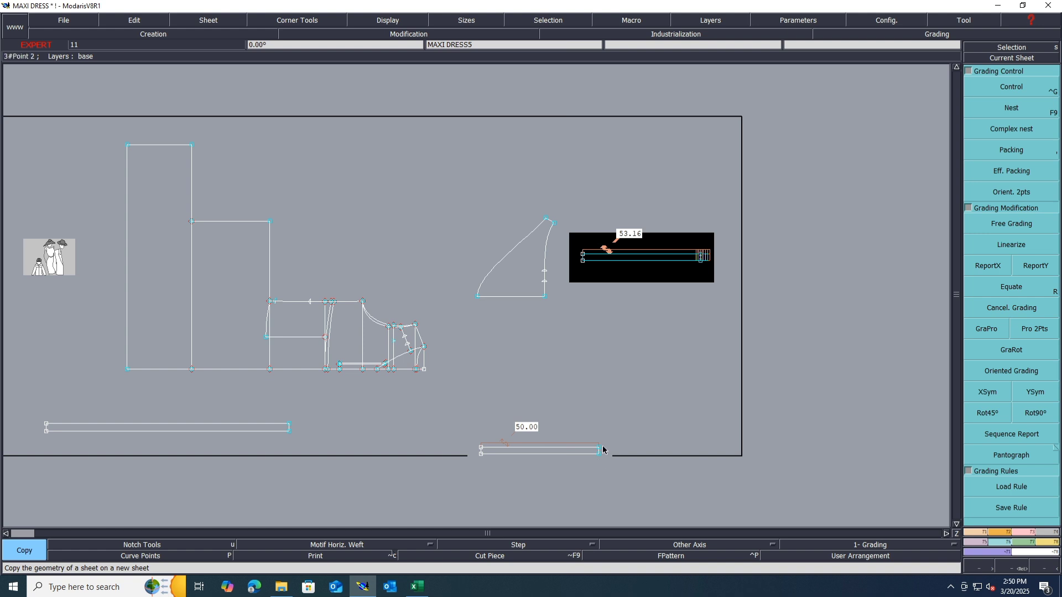
Display the size nests and report the X grading of the long strip's end point to both end corners of the copied strip.
{"action": "key", "text": "F9"}
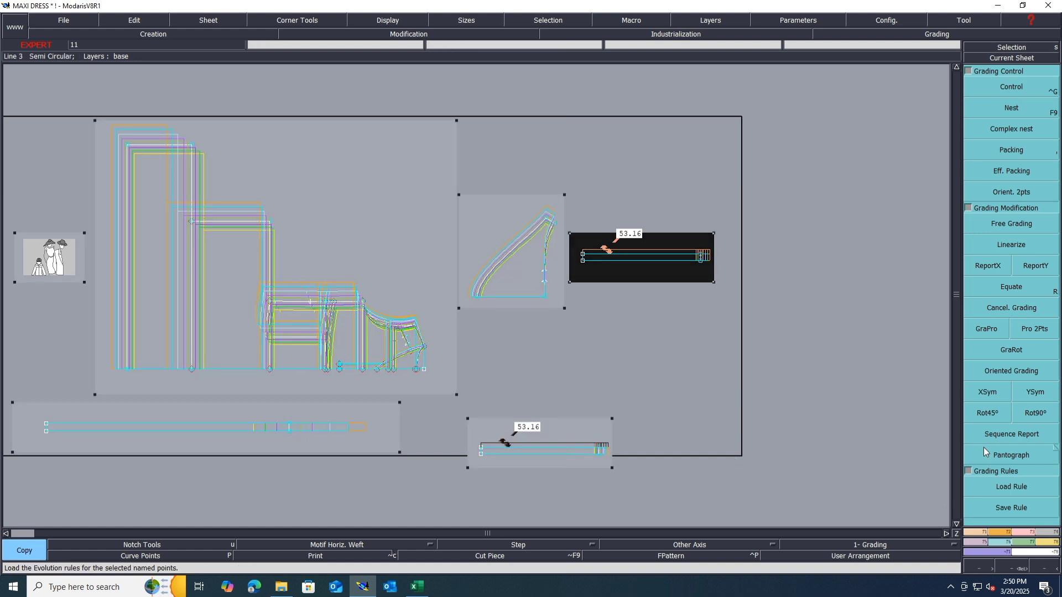
{"action": "left_click", "coordinate": [993, 267]}
{"action": "left_click", "coordinate": [289, 427]}
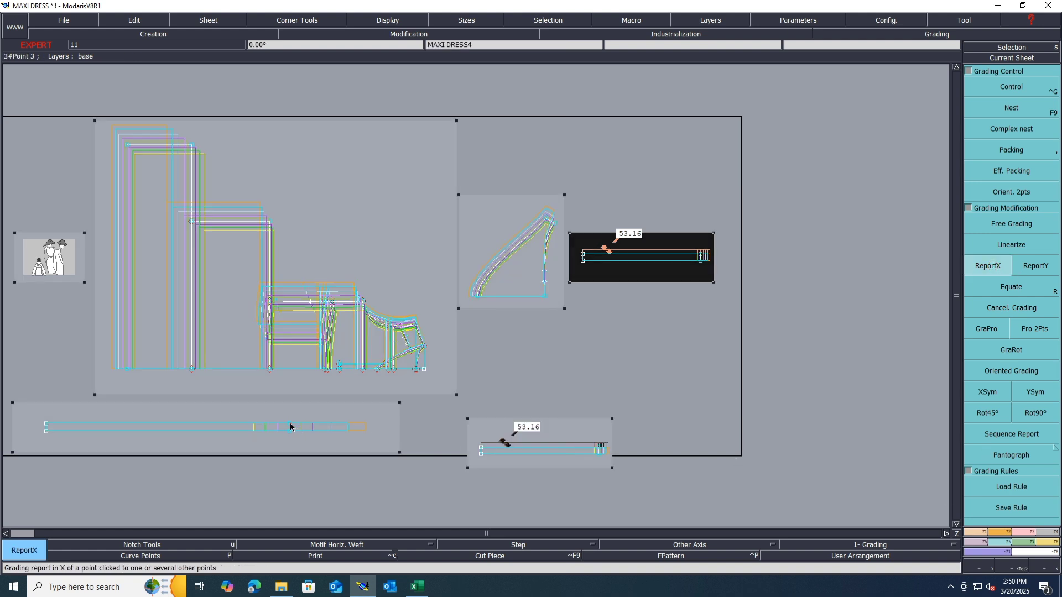
{"action": "left_click", "coordinate": [598, 449]}
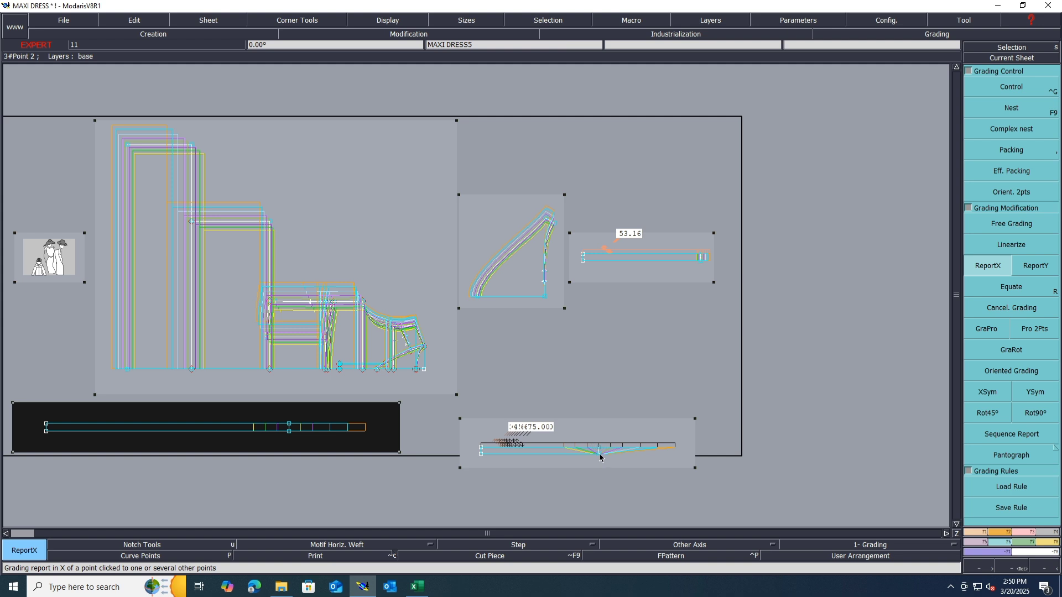
{"action": "left_click", "coordinate": [598, 449]}
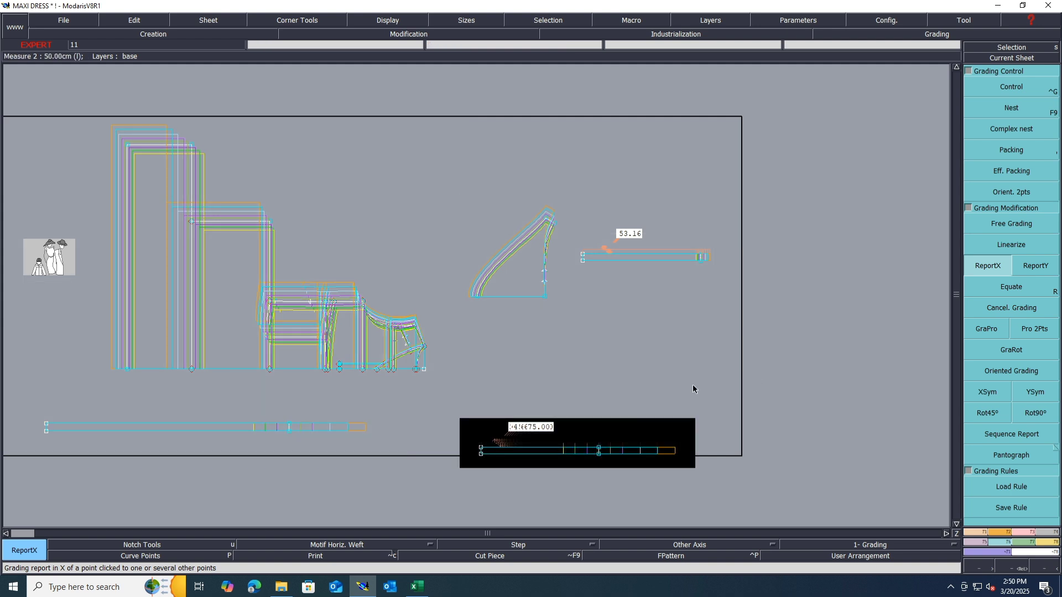
{"action": "key", "text": "ctrl+u"}
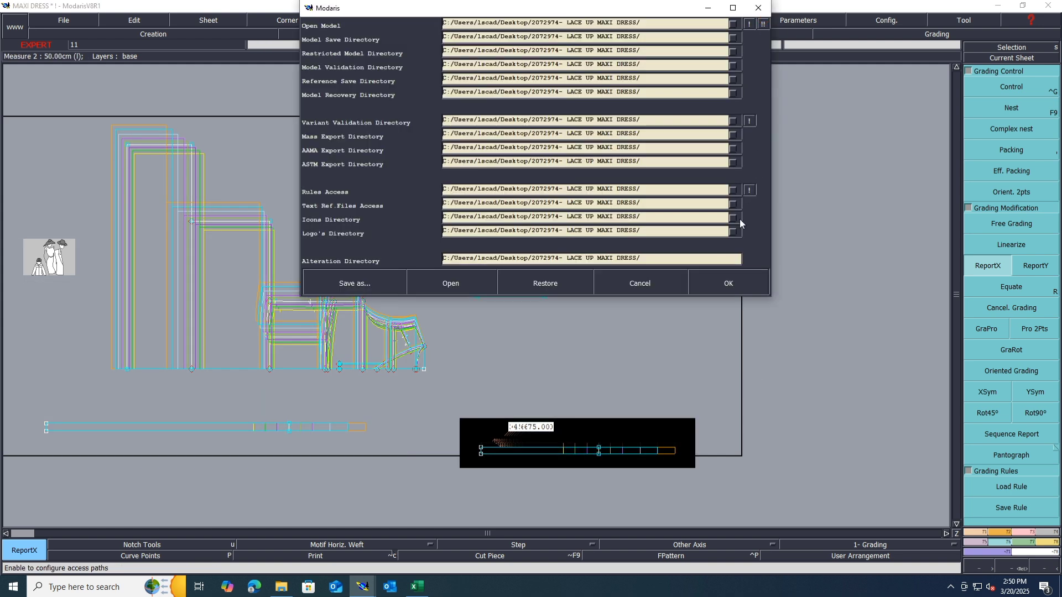
{"action": "left_click", "coordinate": [725, 283]}
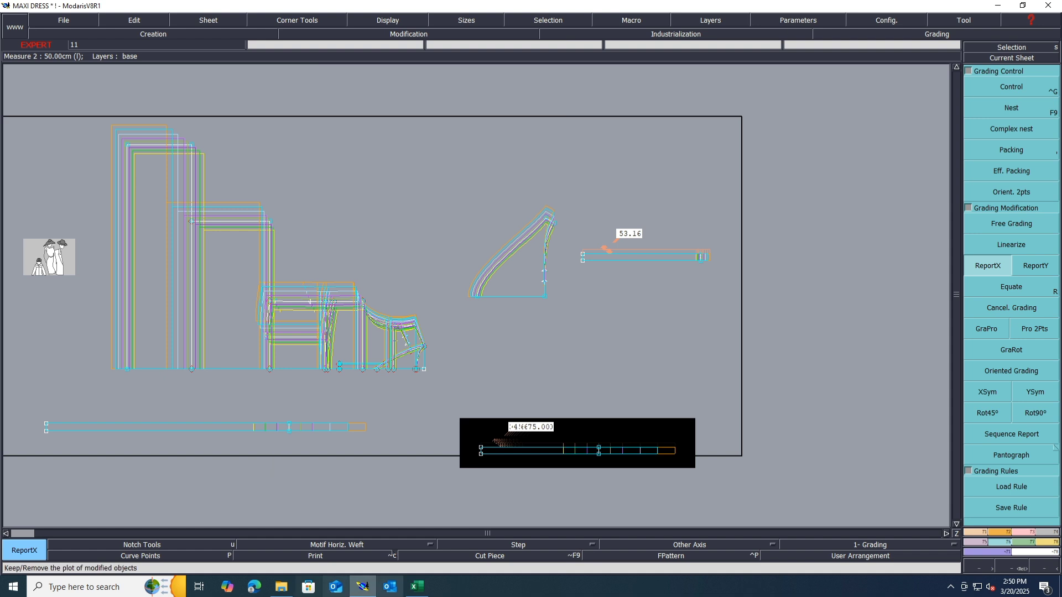
Check the tie length and tier depth rows in the Excel size spec, and return to Modaris.
{"action": "left_click", "coordinate": [417, 586]}
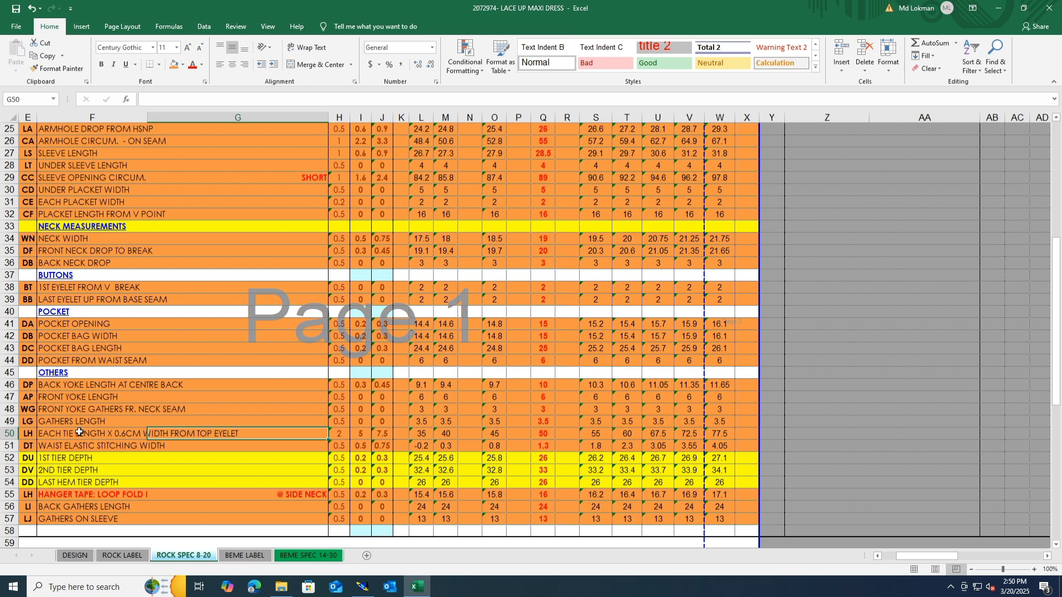
{"action": "left_click", "coordinate": [208, 463]}
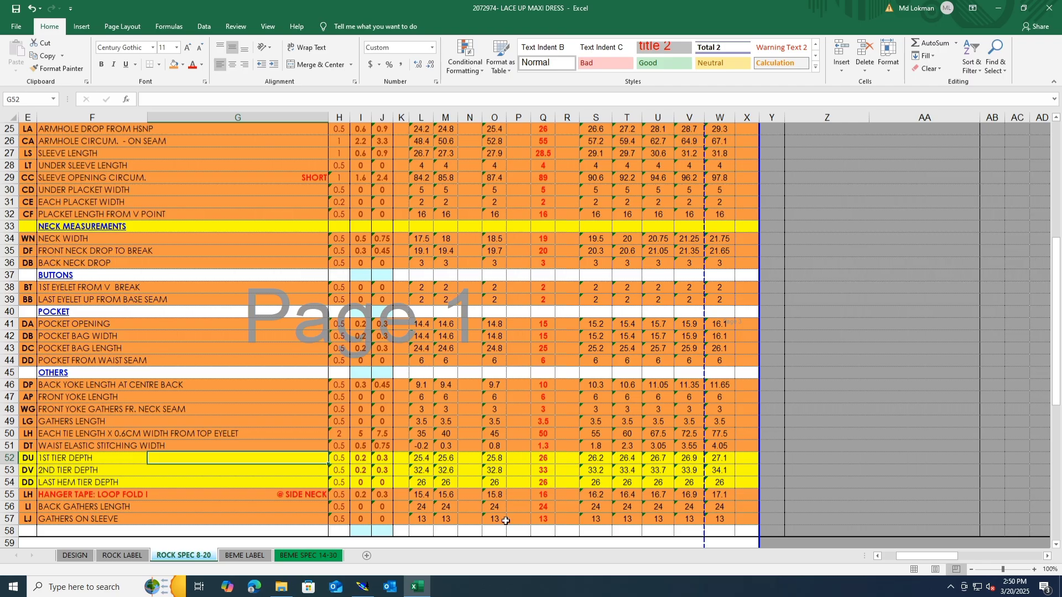
{"action": "left_click", "coordinate": [362, 586]}
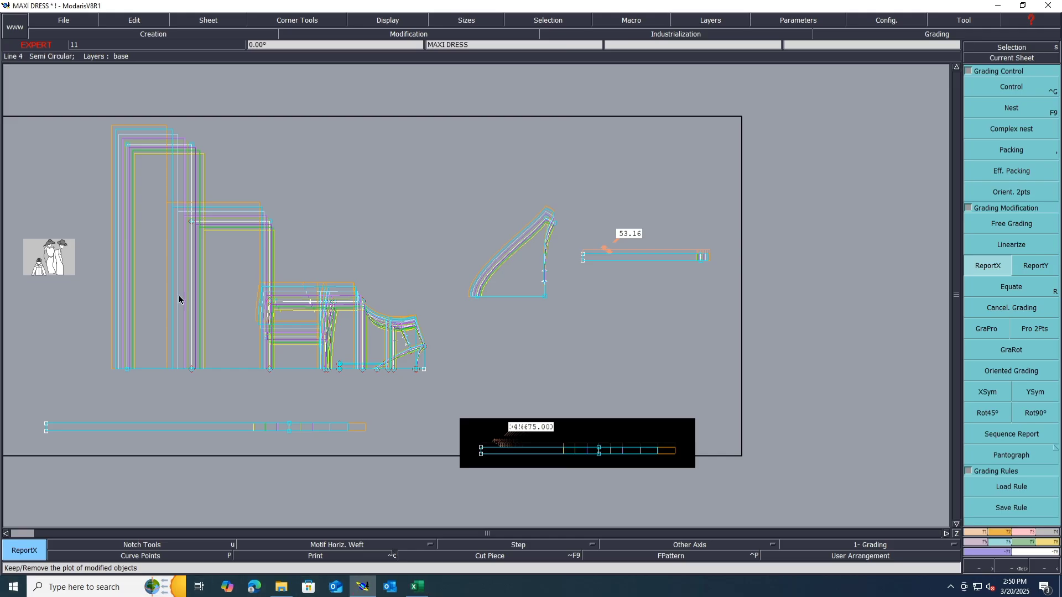
Display the main dress sheet with its bodice and skirt tiers in the base size only.
{"action": "scroll", "coordinate": [177, 298], "scroll_direction": "up", "scroll_amount": 3}
{"action": "scroll", "coordinate": [173, 247], "scroll_direction": "down", "scroll_amount": 3}
{"action": "key", "text": "F9"}
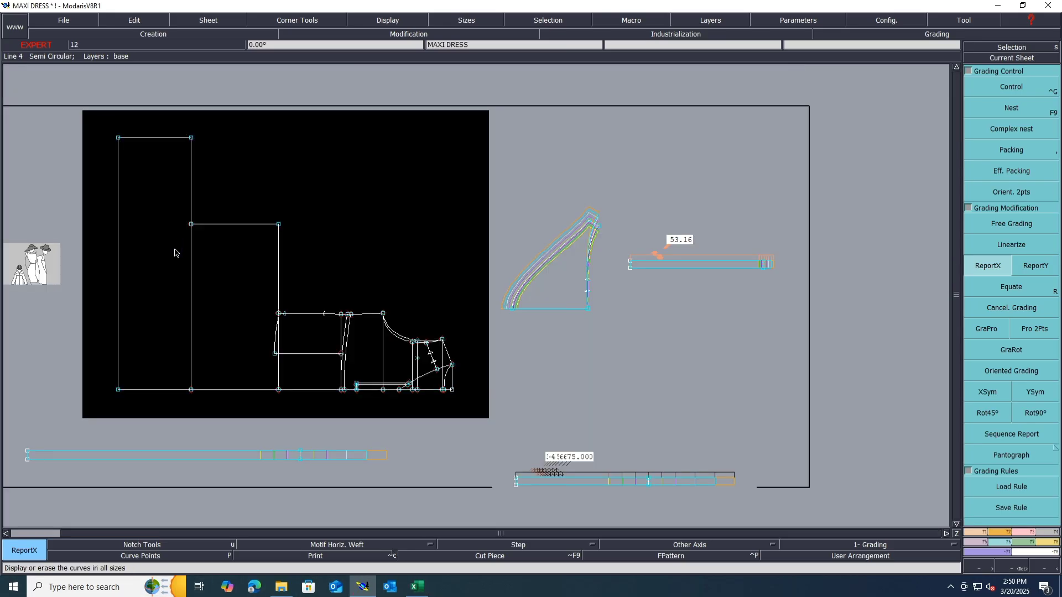
{"action": "scroll", "coordinate": [117, 271], "scroll_direction": "up", "scroll_amount": 2}
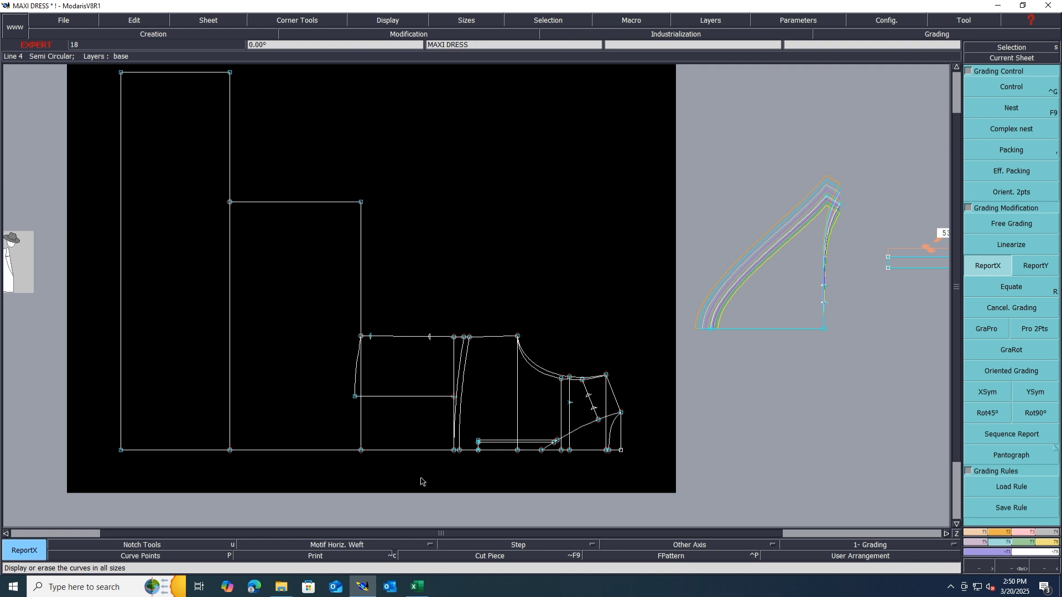
Measure the depths of the first, second and last skirt tiers along the centre back line.
{"action": "key", "text": "l"}
{"action": "left_click", "coordinate": [454, 450]}
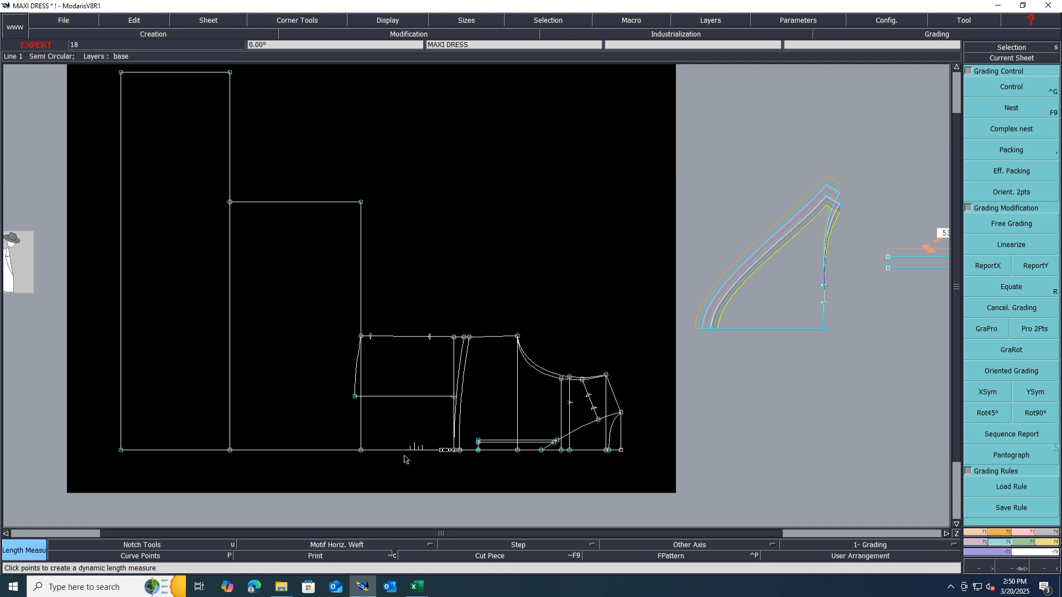
{"action": "left_click", "coordinate": [361, 451]}
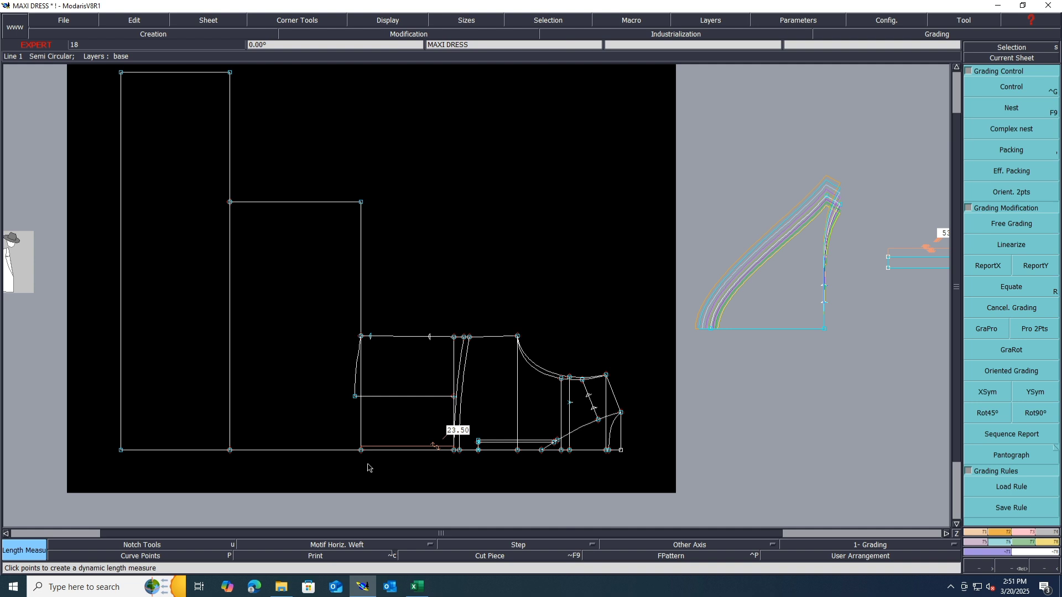
{"action": "left_click", "coordinate": [361, 450]}
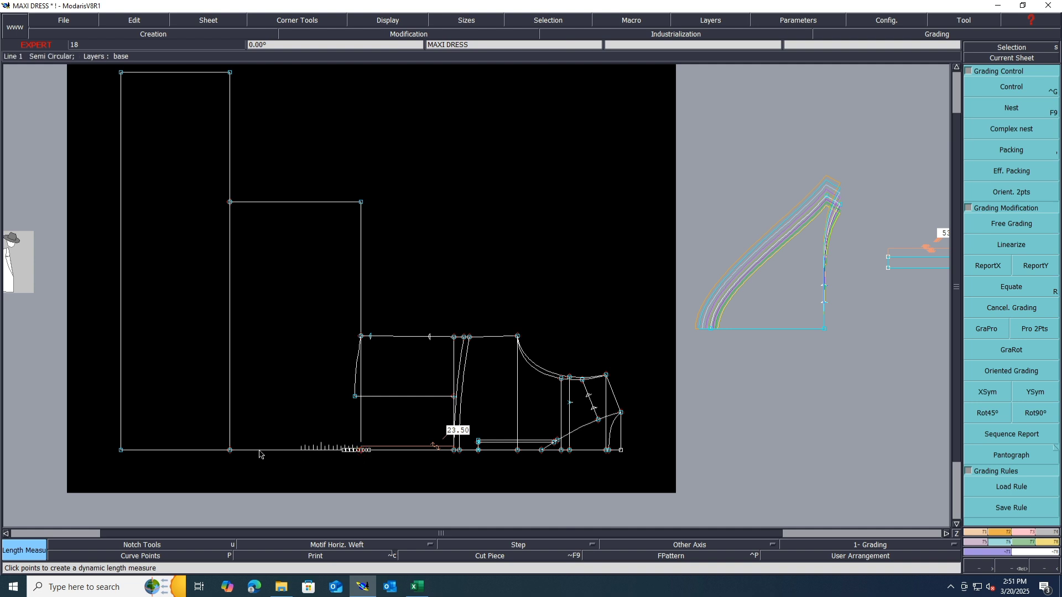
{"action": "left_click", "coordinate": [230, 450]}
{"action": "left_click", "coordinate": [230, 450]}
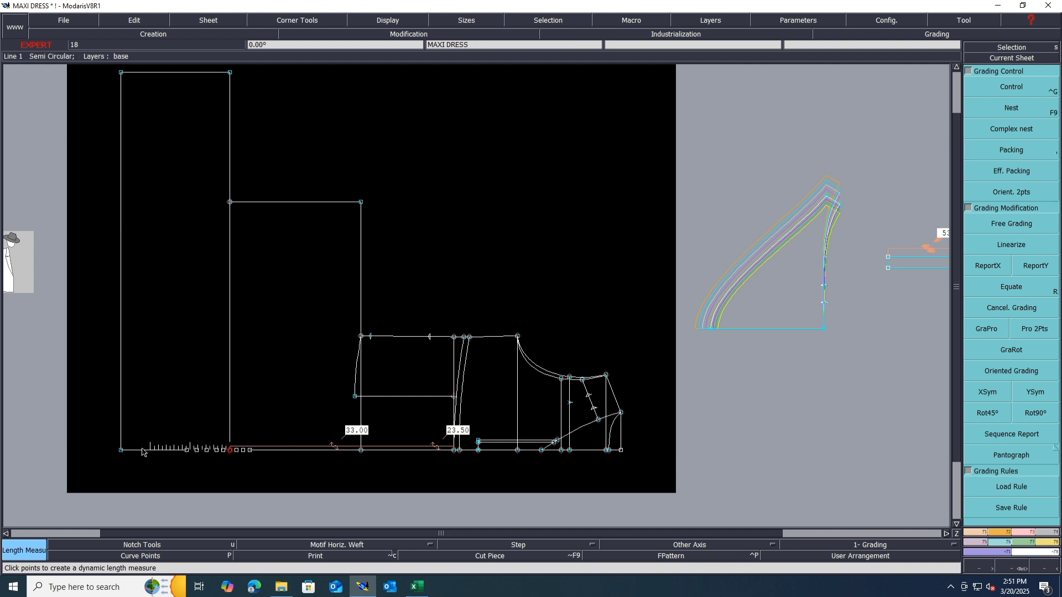
{"action": "left_click", "coordinate": [121, 450]}
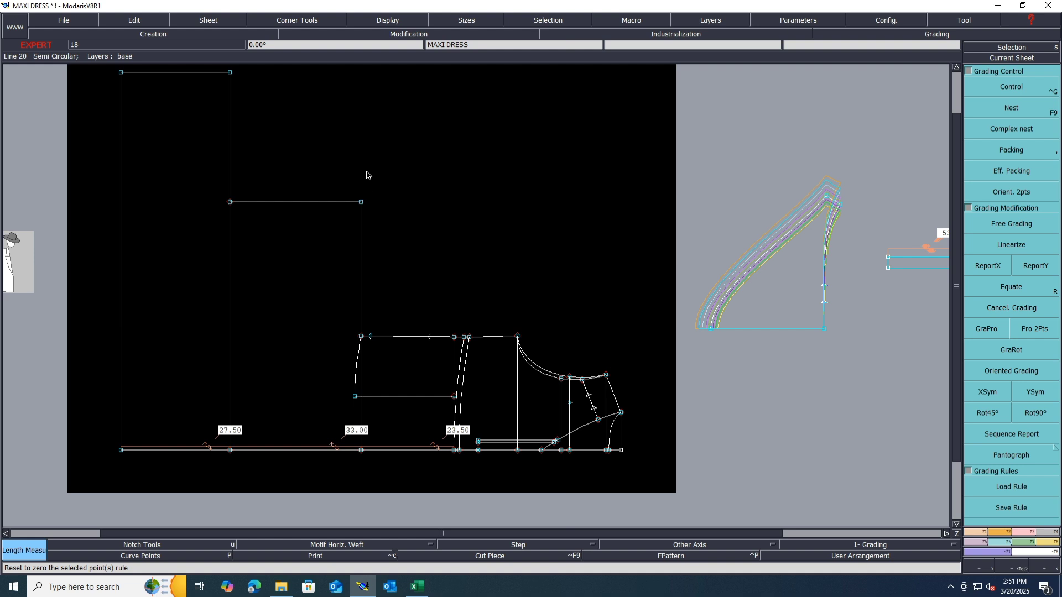
Pin the graded points of the main dress sheet.
{"action": "left_click_drag", "start_coordinate": [367, 171], "coordinate": [358, 471]}
{"action": "left_click", "coordinate": [357, 558]}
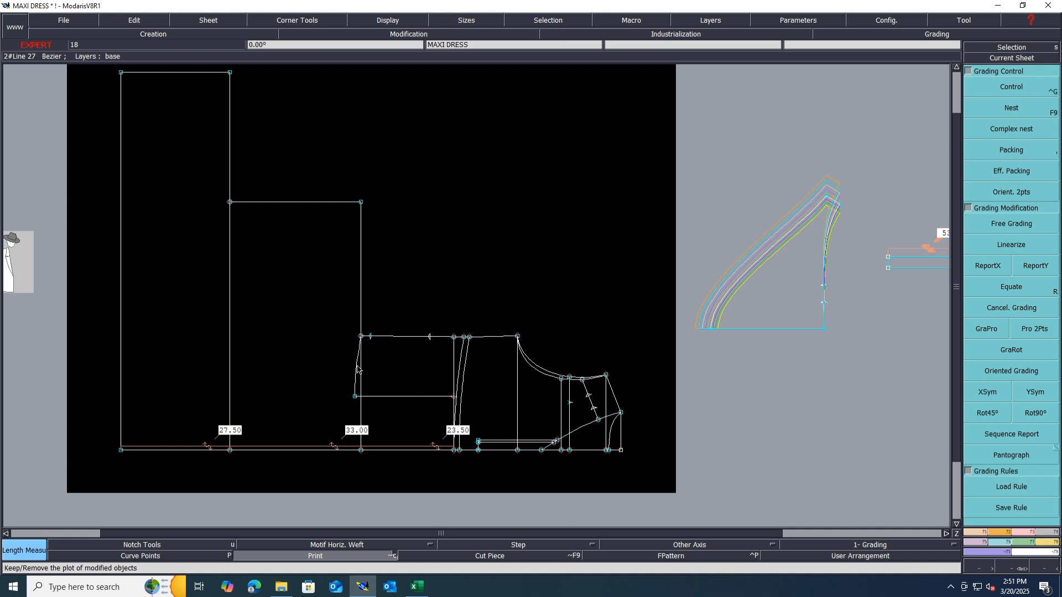
{"action": "key", "text": "Delete"}
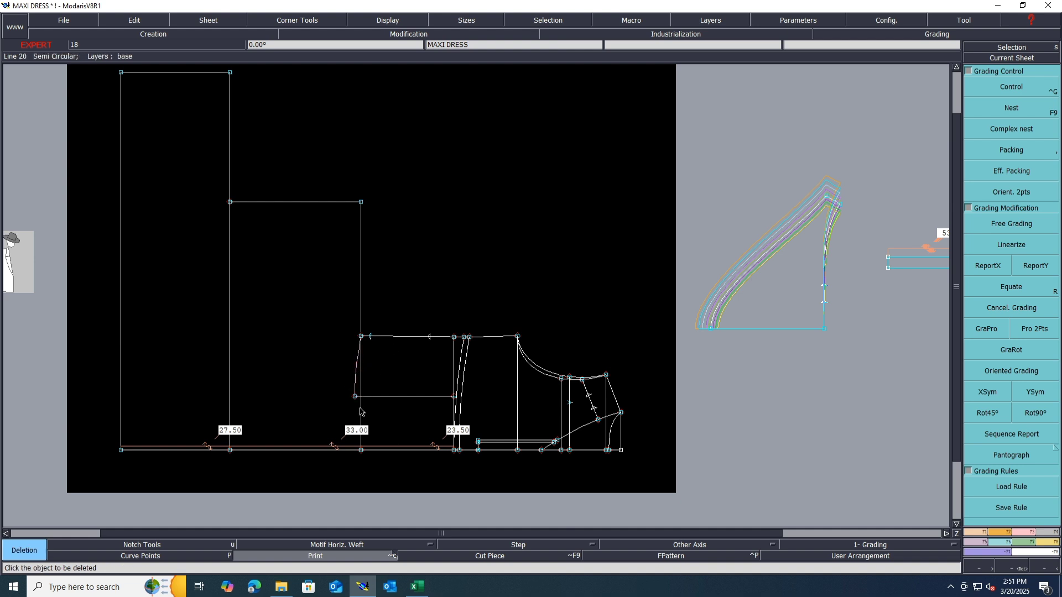
{"action": "left_click", "coordinate": [1023, 532]}
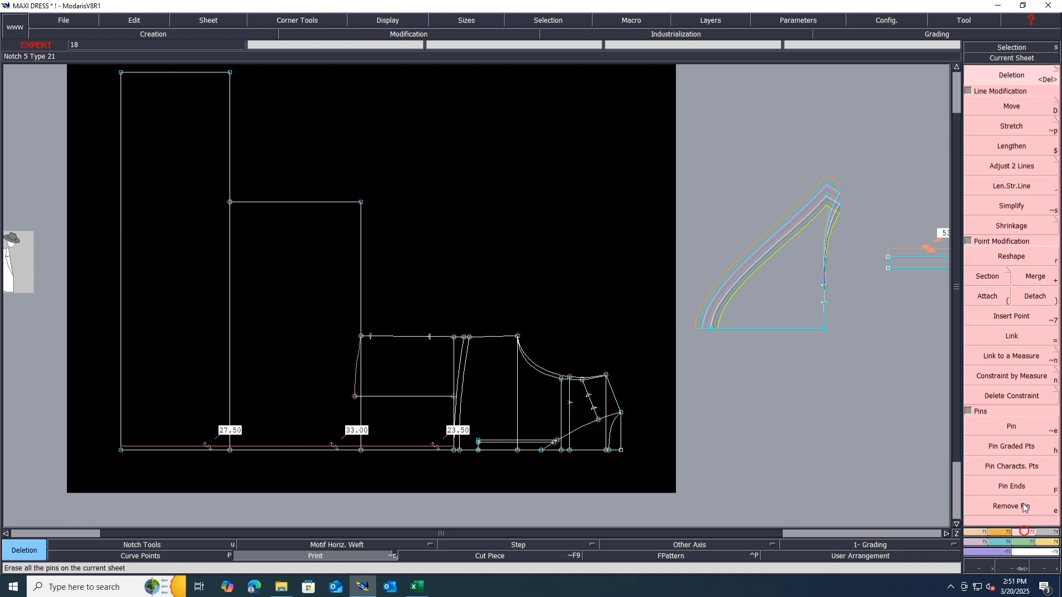
{"action": "left_click", "coordinate": [1009, 442]}
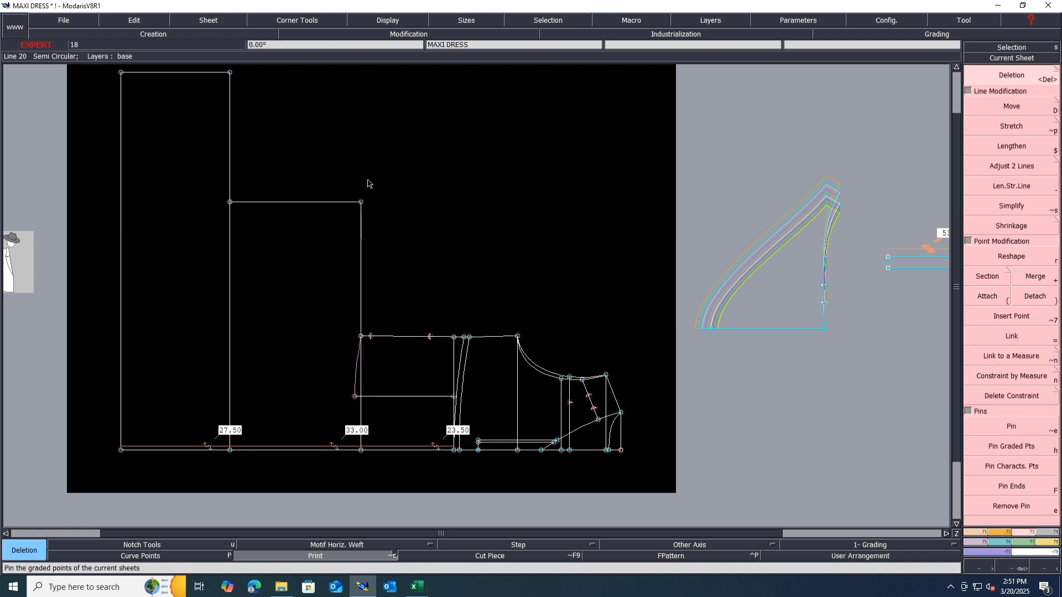
Move the seam line below the first tier and the seam line below the second tier by -2.5 cm in X and 0 in Y.
{"action": "left_click_drag", "start_coordinate": [368, 180], "coordinate": [356, 456]}
{"action": "left_click", "coordinate": [1033, 111]}
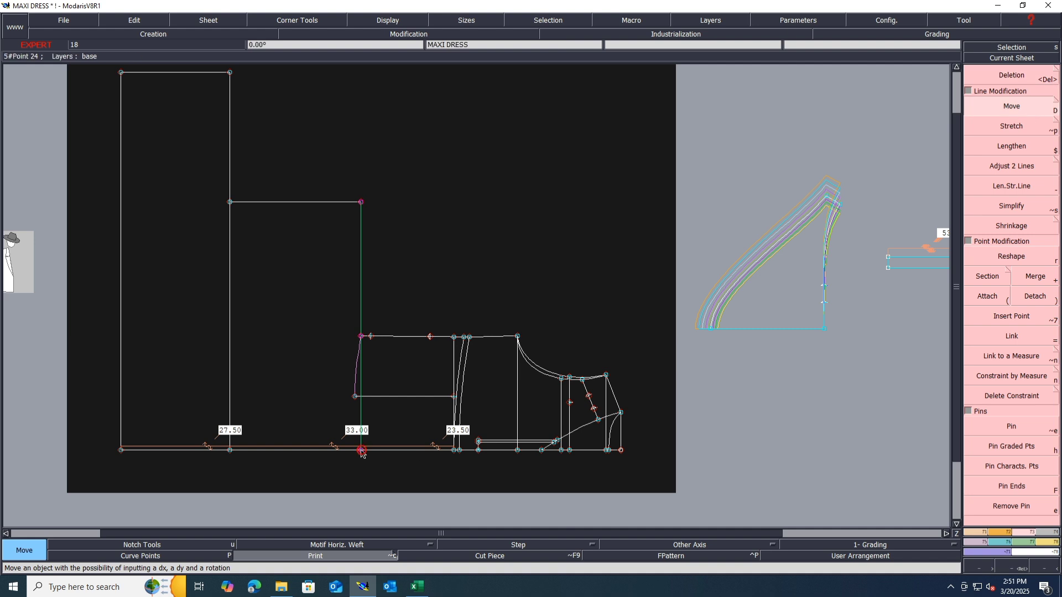
{"action": "left_click", "coordinate": [363, 452]}
{"action": "key", "text": "Down"}
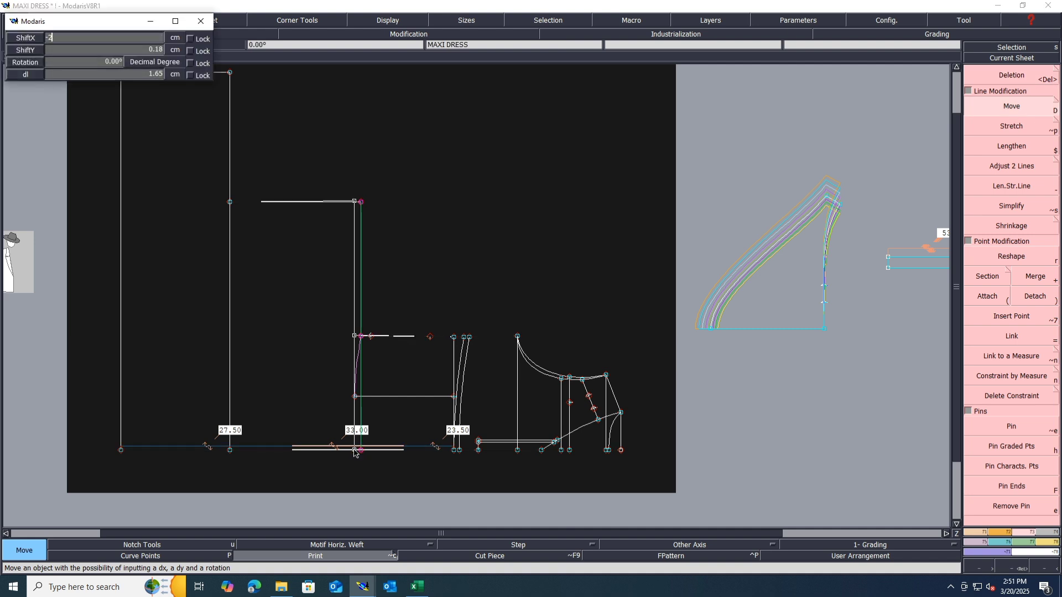
{"action": "key", "text": "Tab"}
{"action": "type", "text": "0"}
{"action": "key", "text": "Return"}
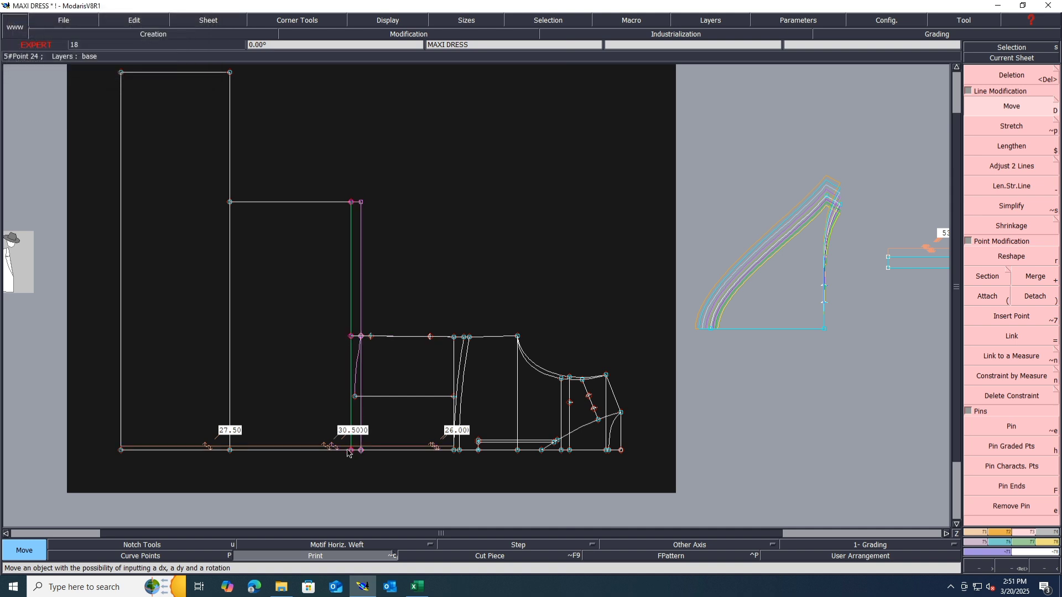
{"action": "left_click", "coordinate": [230, 368]}
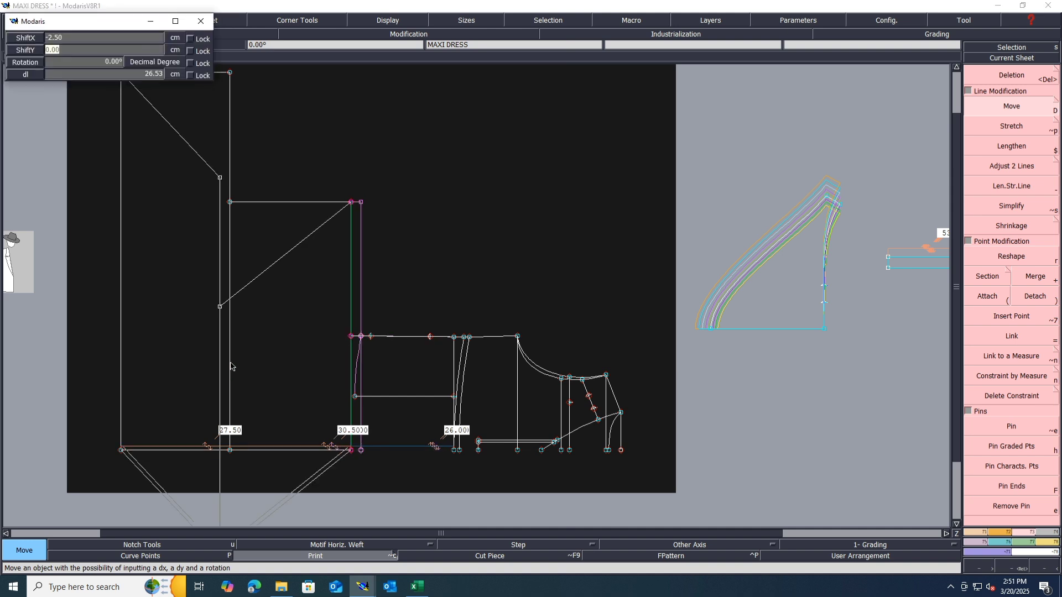
{"action": "key", "text": "Return"}
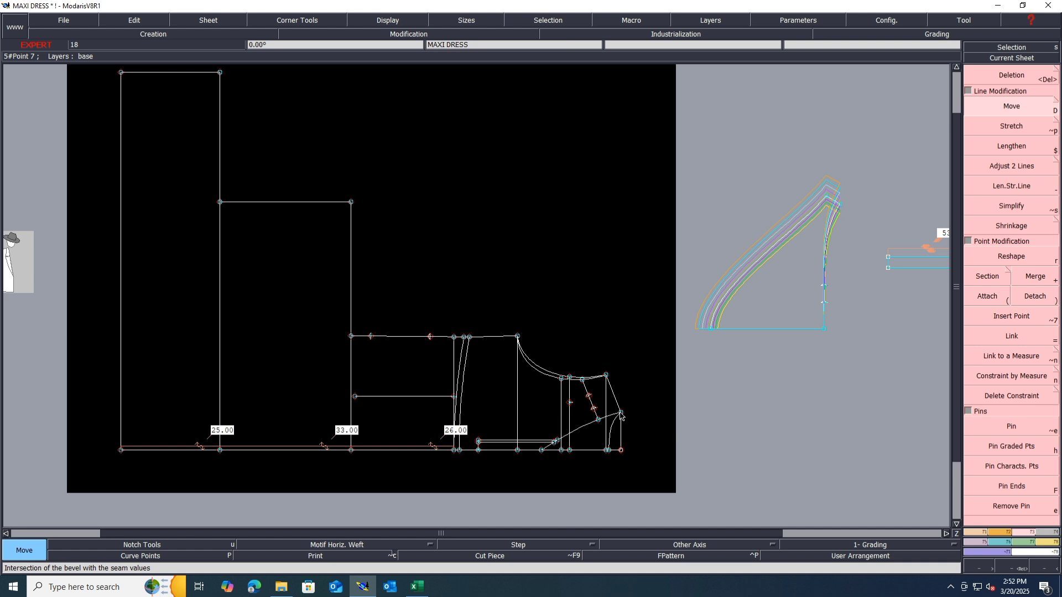
Check the centre back length rows and tier depths in the Excel size spec, and return to Modaris.
{"action": "scroll", "coordinate": [620, 416], "scroll_direction": "up", "scroll_amount": 4}
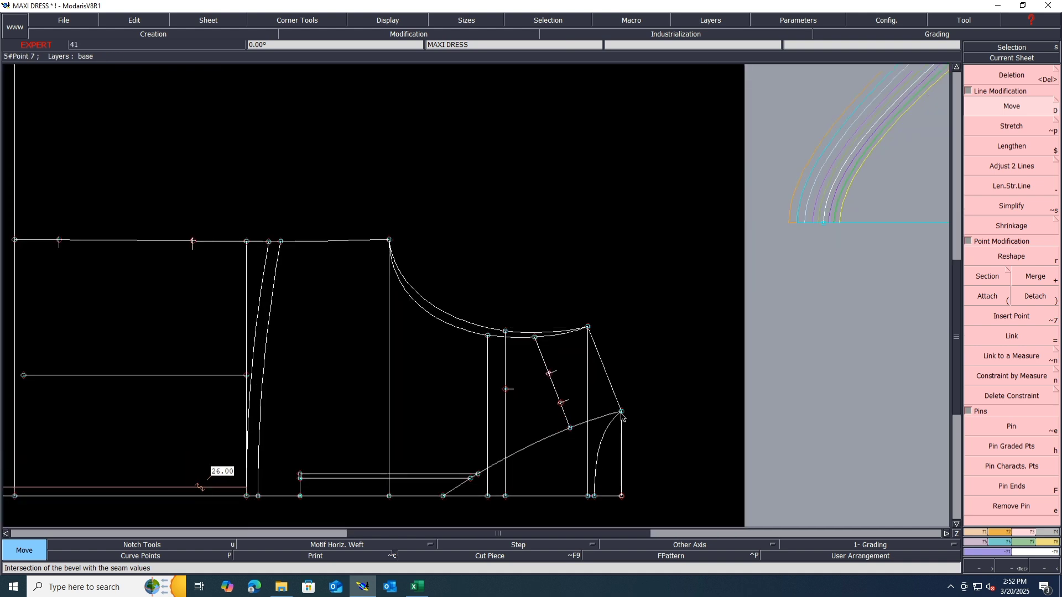
{"action": "left_click", "coordinate": [417, 587]}
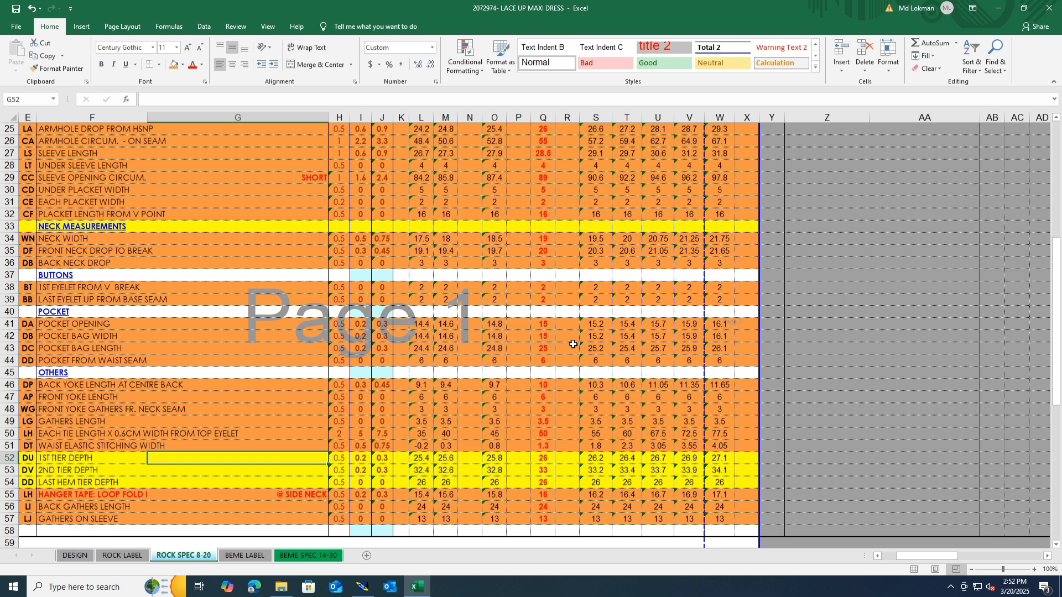
{"action": "scroll", "coordinate": [573, 344], "scroll_direction": "up", "scroll_amount": 1}
{"action": "scroll", "coordinate": [573, 344], "scroll_direction": "up", "scroll_amount": 1}
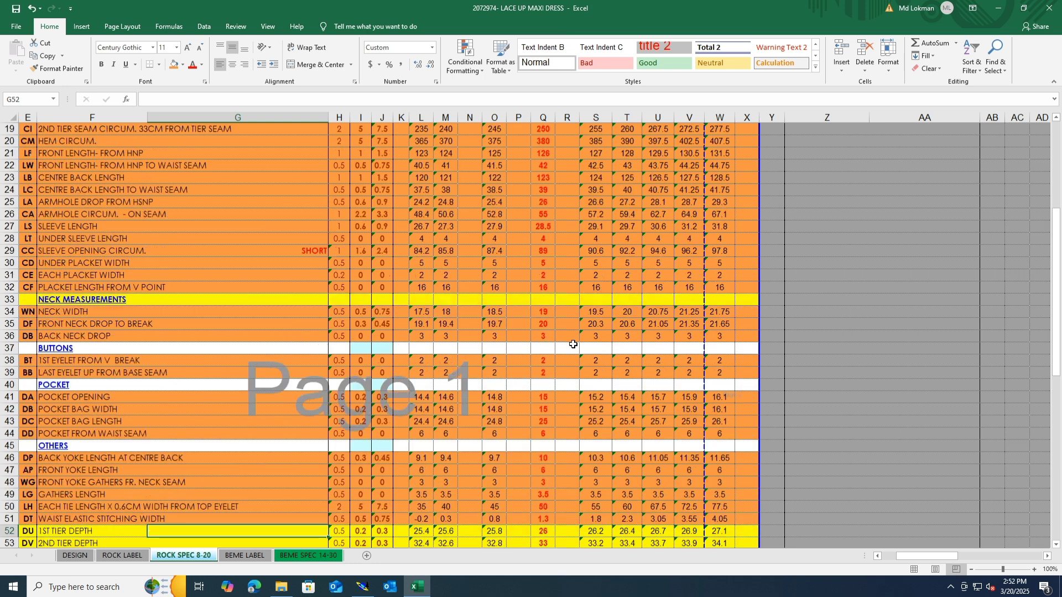
{"action": "left_click", "coordinate": [548, 189]}
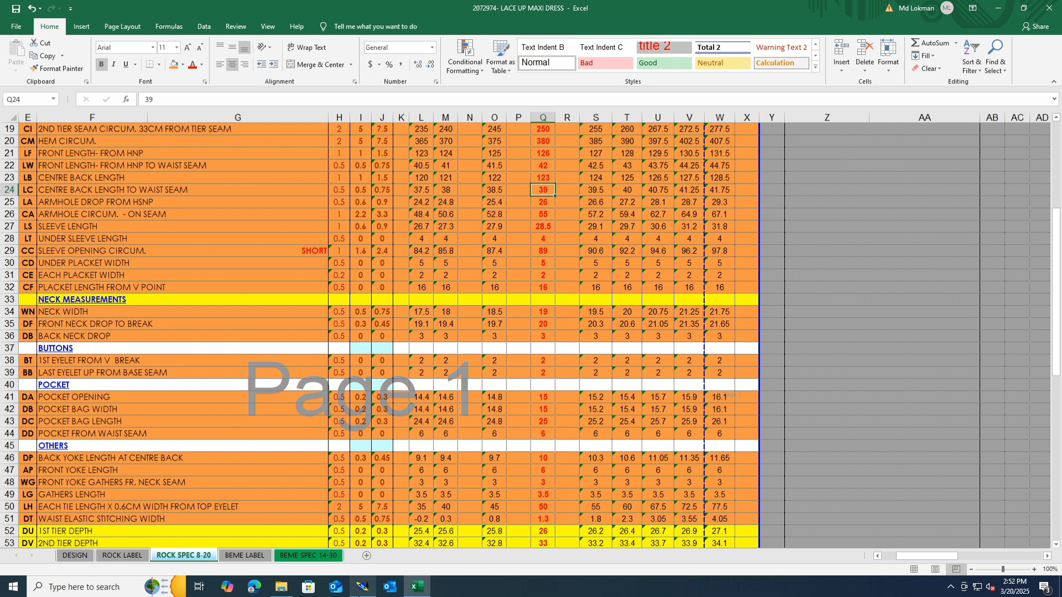
{"action": "scroll", "coordinate": [411, 463], "scroll_direction": "down", "scroll_amount": 3}
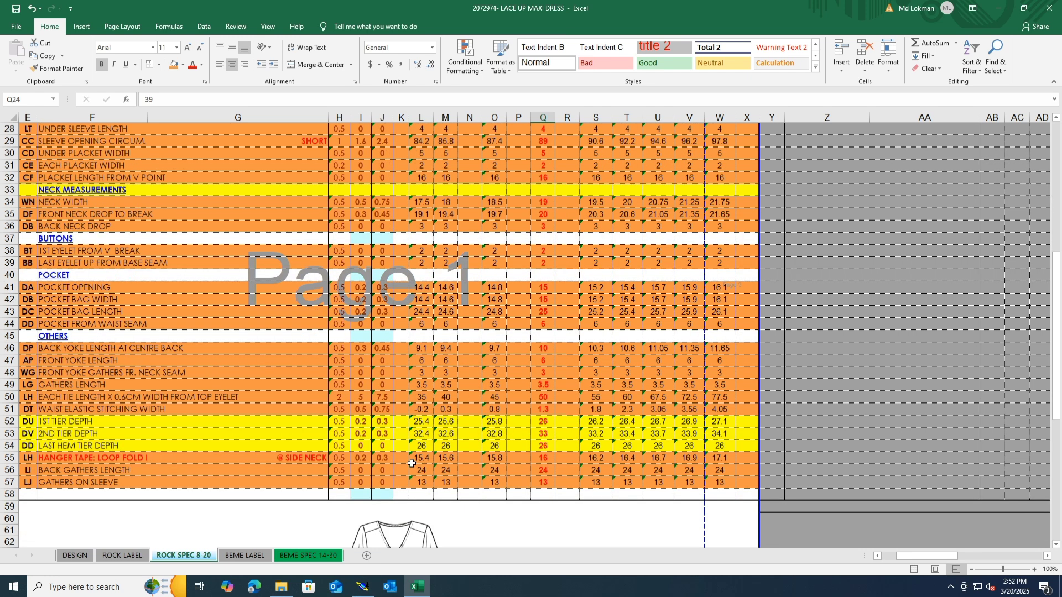
{"action": "left_click", "coordinate": [362, 586]}
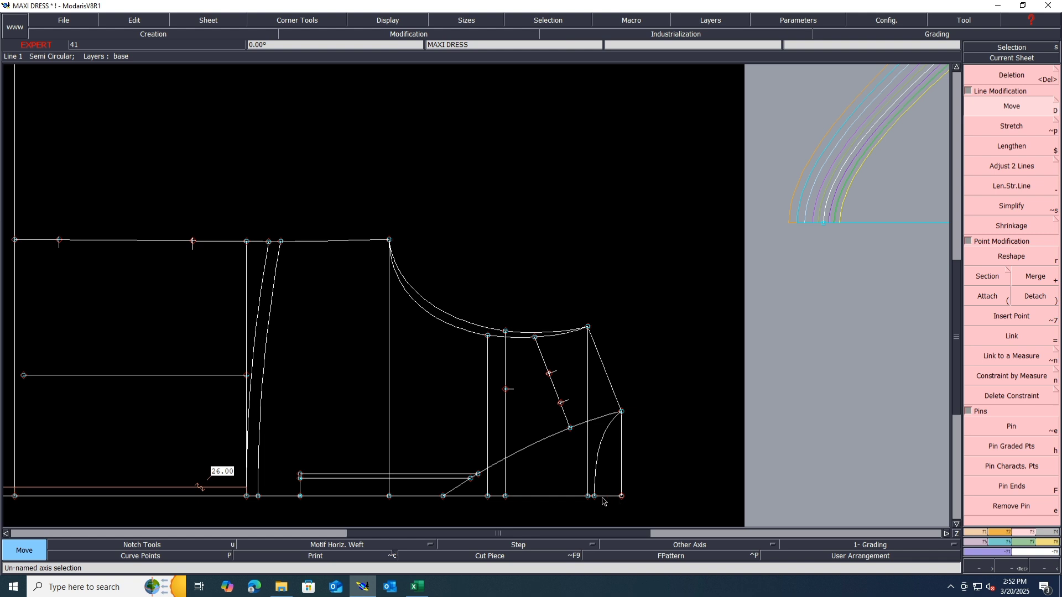
Measure the centre back length to the waist seam, undo that measure, and measure from the back neck to the hem.
{"action": "key", "text": "l"}
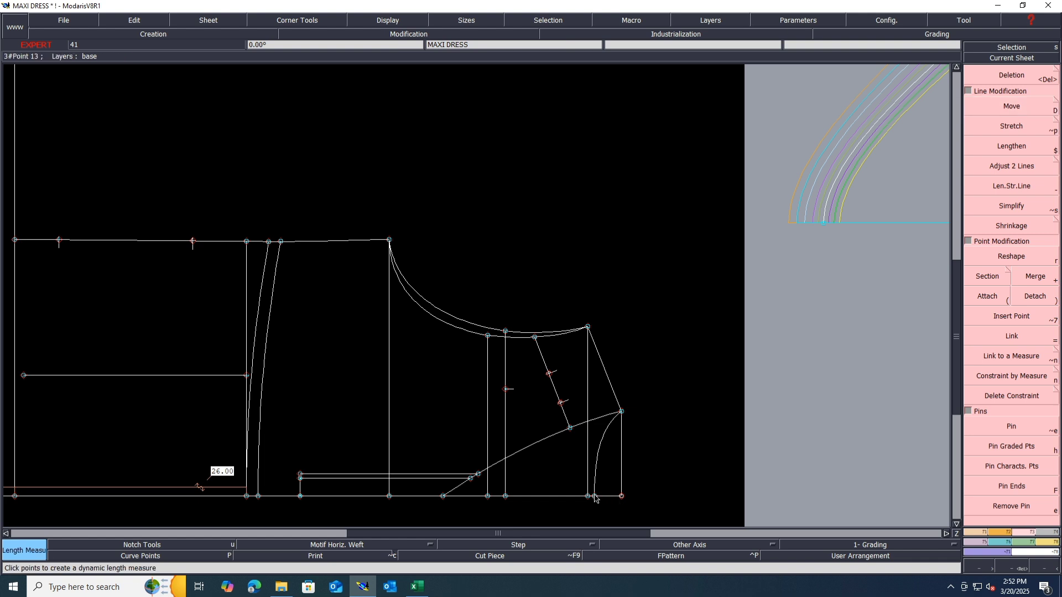
{"action": "left_click", "coordinate": [594, 497]}
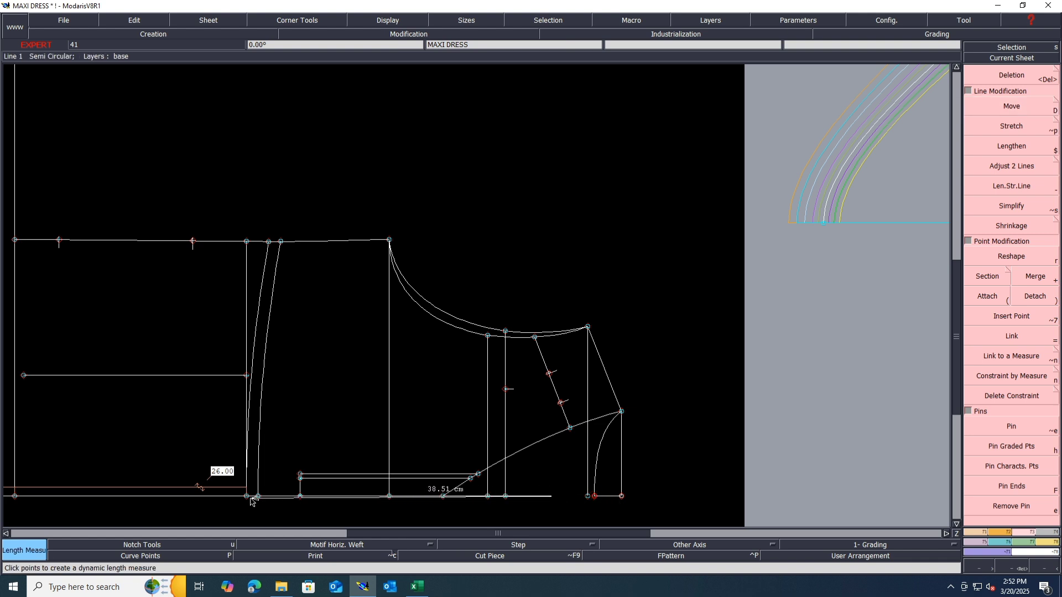
{"action": "left_click", "coordinate": [248, 497]}
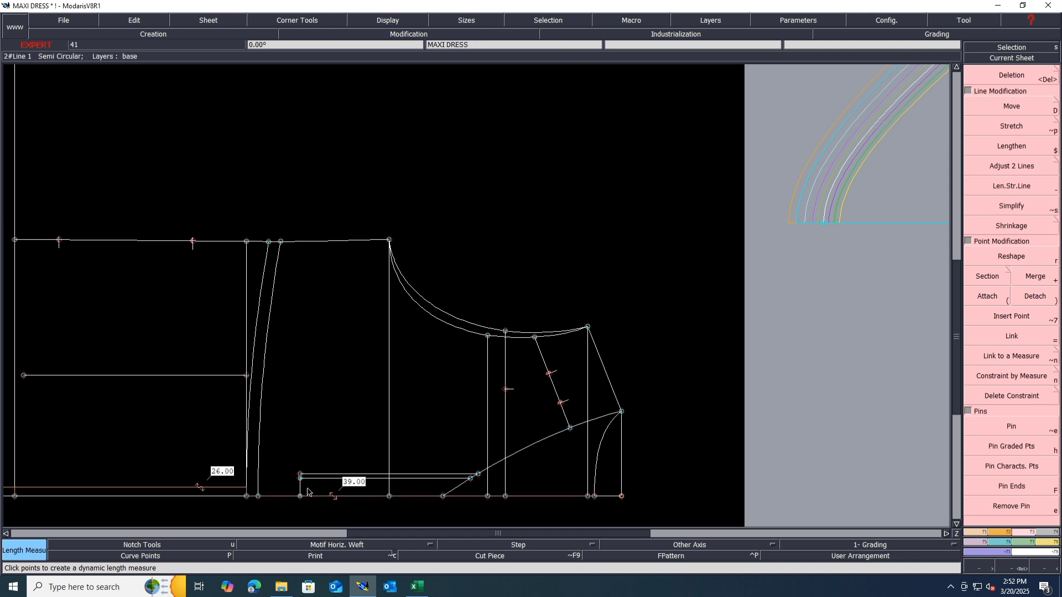
{"action": "key", "text": "ctrl+z"}
{"action": "scroll", "coordinate": [632, 426], "scroll_direction": "down", "scroll_amount": 2}
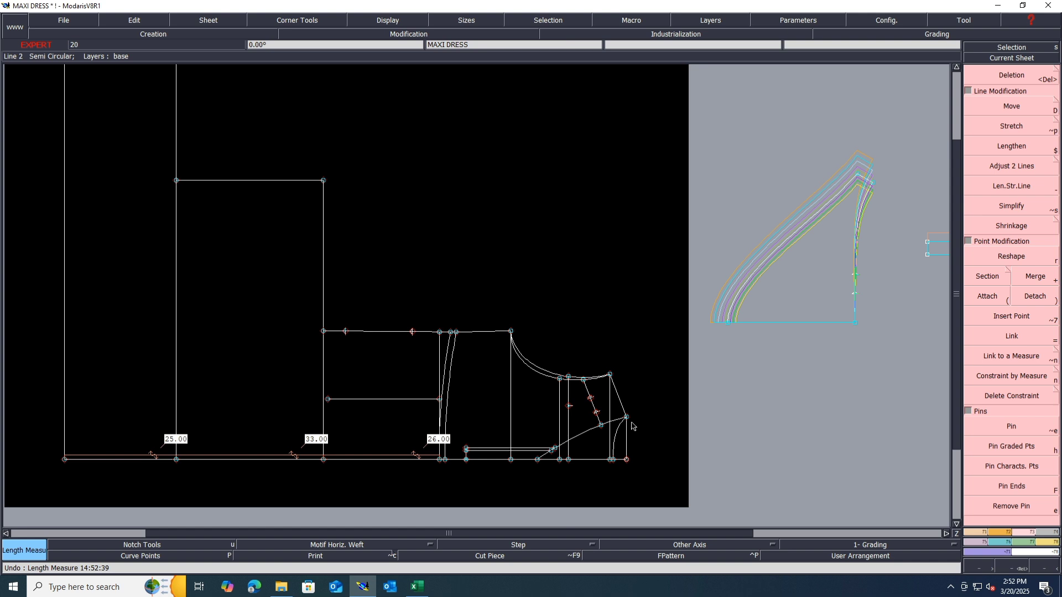
{"action": "left_click", "coordinate": [614, 460]}
{"action": "left_click", "coordinate": [65, 460]}
Move the hem line of the last tier by -1 cm in X and 0 in Y.
{"action": "key", "text": "d"}
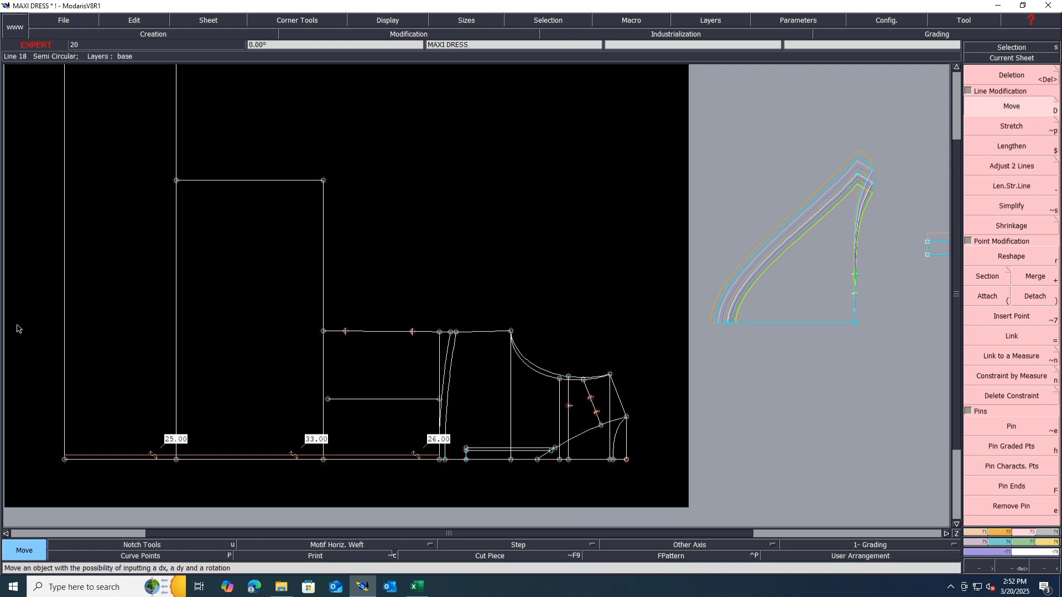
{"action": "left_click", "coordinate": [65, 304]}
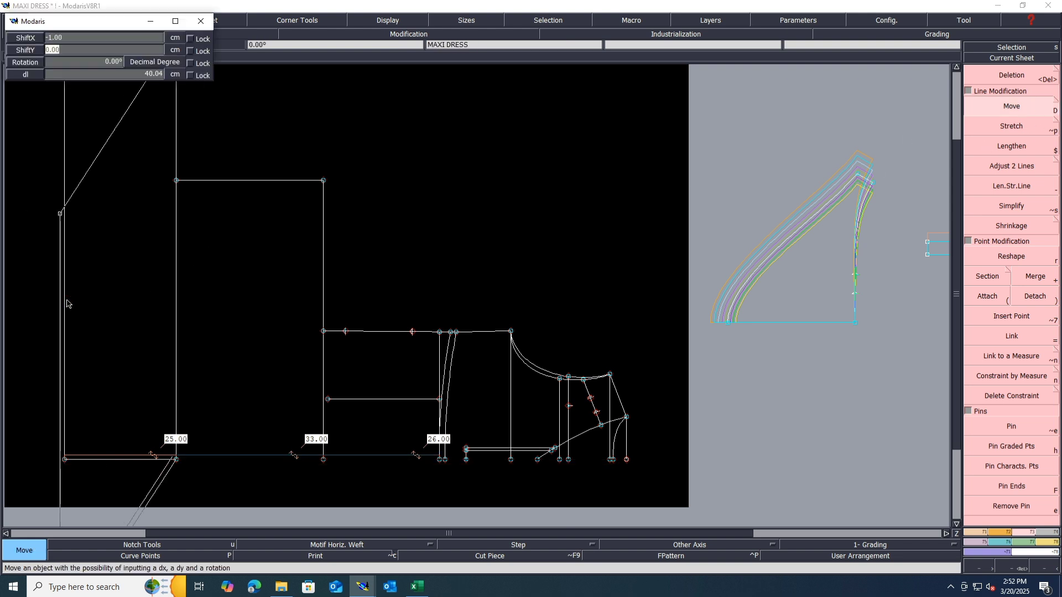
{"action": "key", "text": "Return"}
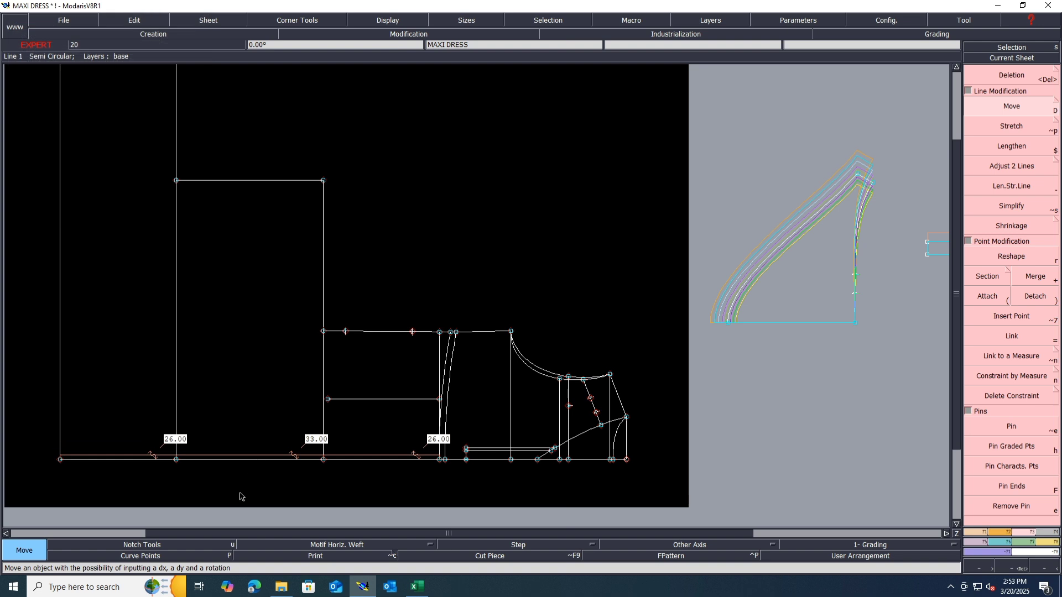
Delete the length measures of all three skirt tiers.
{"action": "scroll", "coordinate": [257, 460], "scroll_direction": "up", "scroll_amount": 2}
{"action": "key", "text": "Delete"}
{"action": "left_click", "coordinate": [266, 453]}
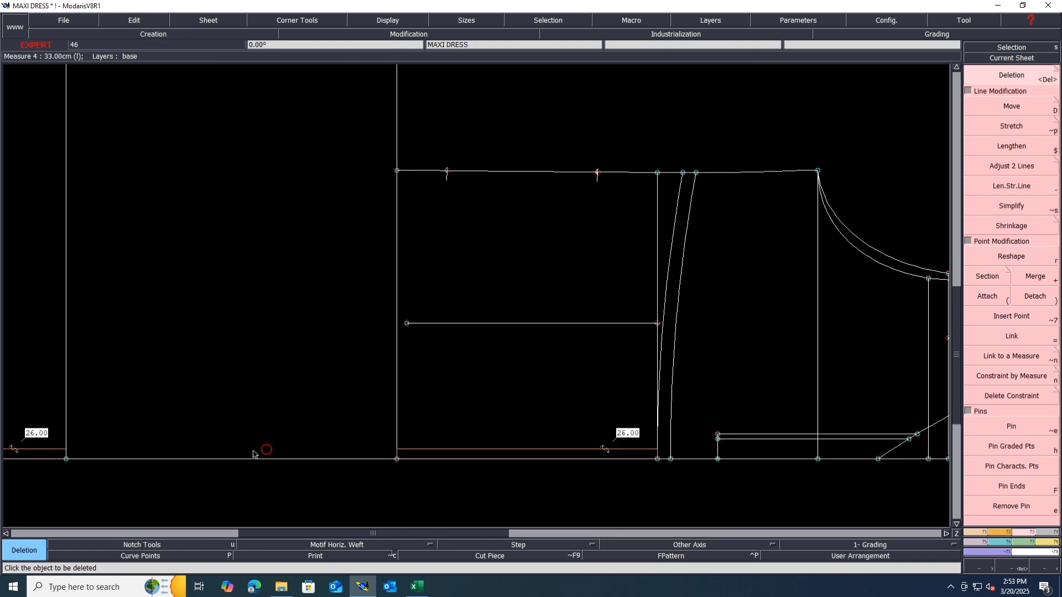
{"action": "left_click", "coordinate": [482, 451]}
{"action": "scroll", "coordinate": [268, 438], "scroll_direction": "up", "scroll_amount": 2}
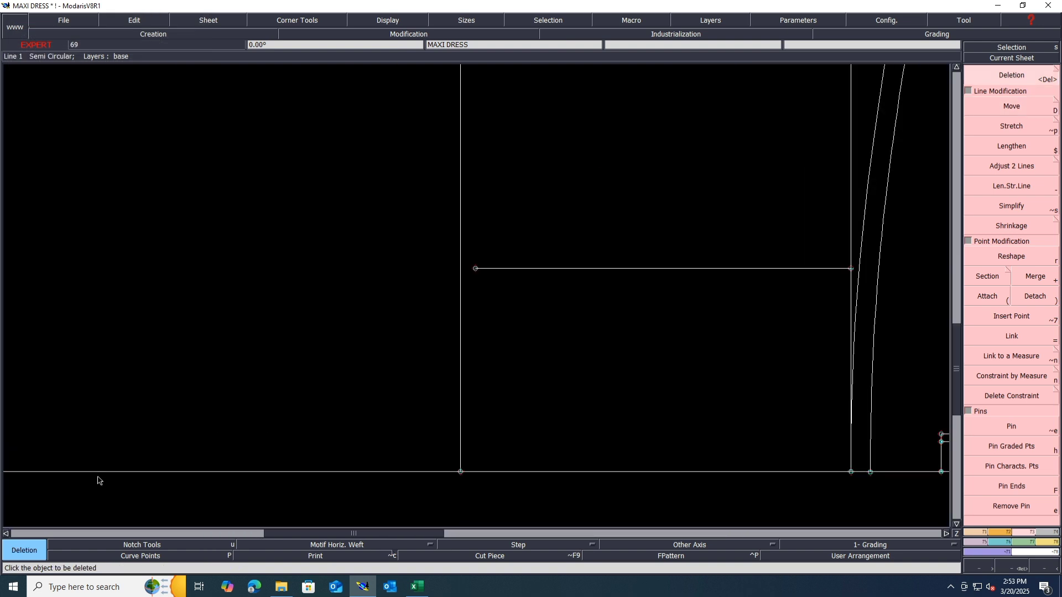
{"action": "scroll", "coordinate": [277, 427], "scroll_direction": "down", "scroll_amount": 4}
{"action": "scroll", "coordinate": [121, 445], "scroll_direction": "up", "scroll_amount": 1}
{"action": "scroll", "coordinate": [138, 430], "scroll_direction": "up", "scroll_amount": 3}
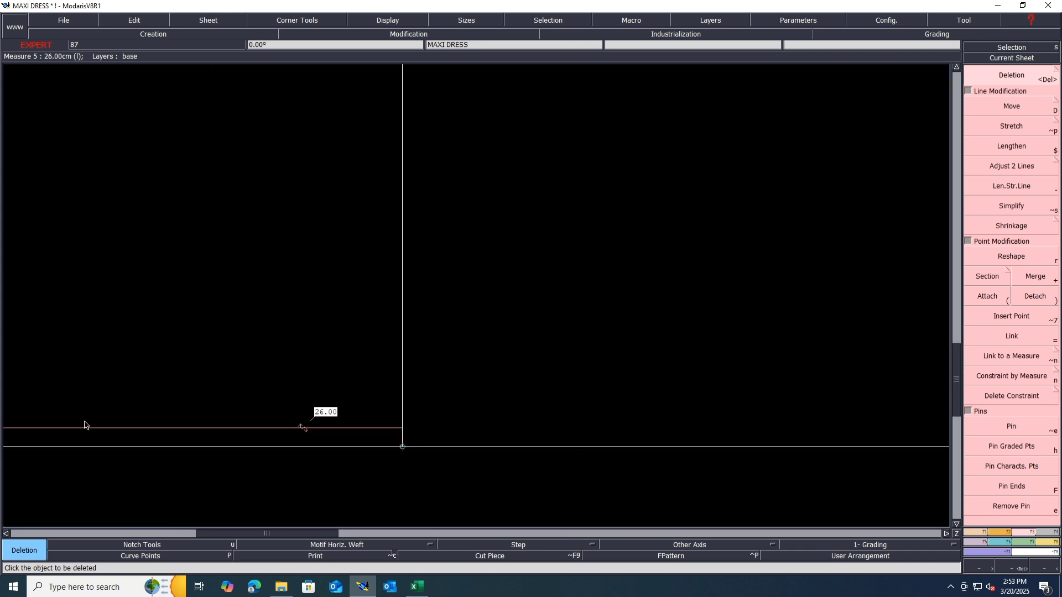
{"action": "left_click", "coordinate": [128, 429]}
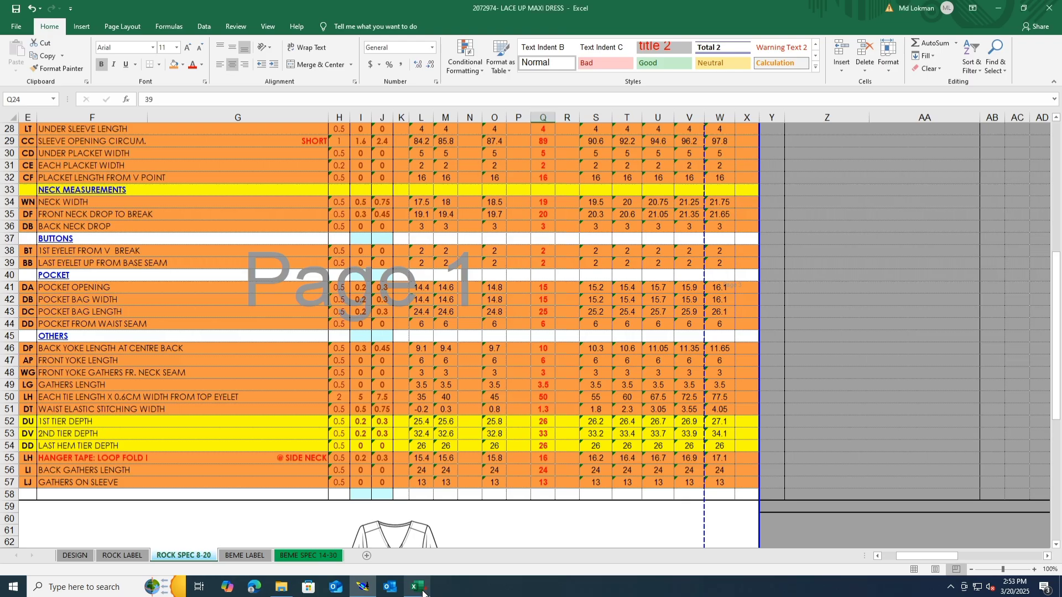
Switch to the Excel size spec and examine the tier depth rows.
{"action": "left_click", "coordinate": [417, 587]}
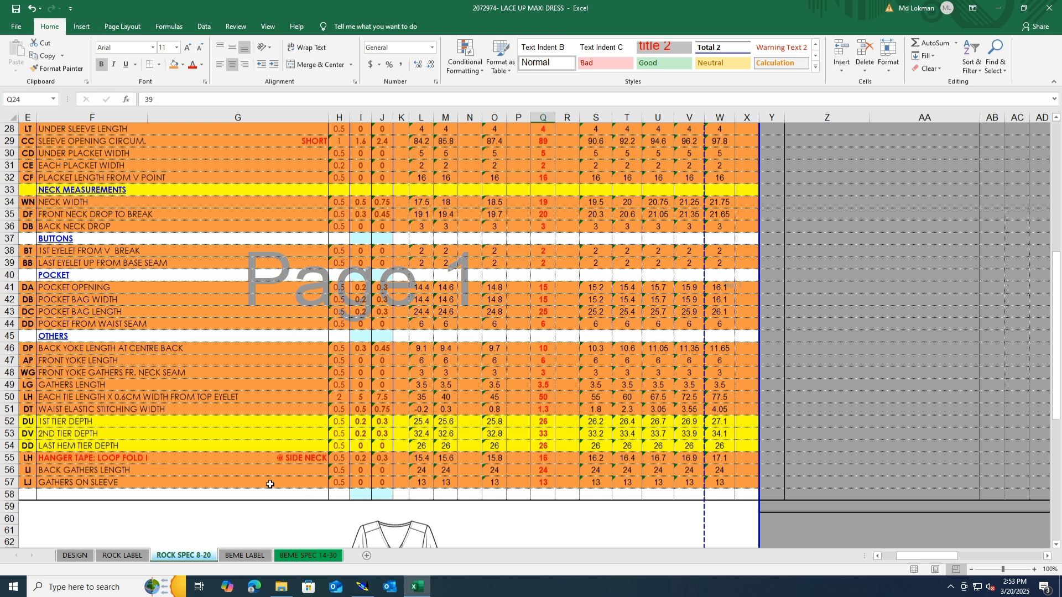
Switch from the Excel spec sheet to Modaris, display the dress pattern in all sizes and pack the nest on the waist seam's centre-line point.
{"action": "left_click", "coordinate": [998, 8]}
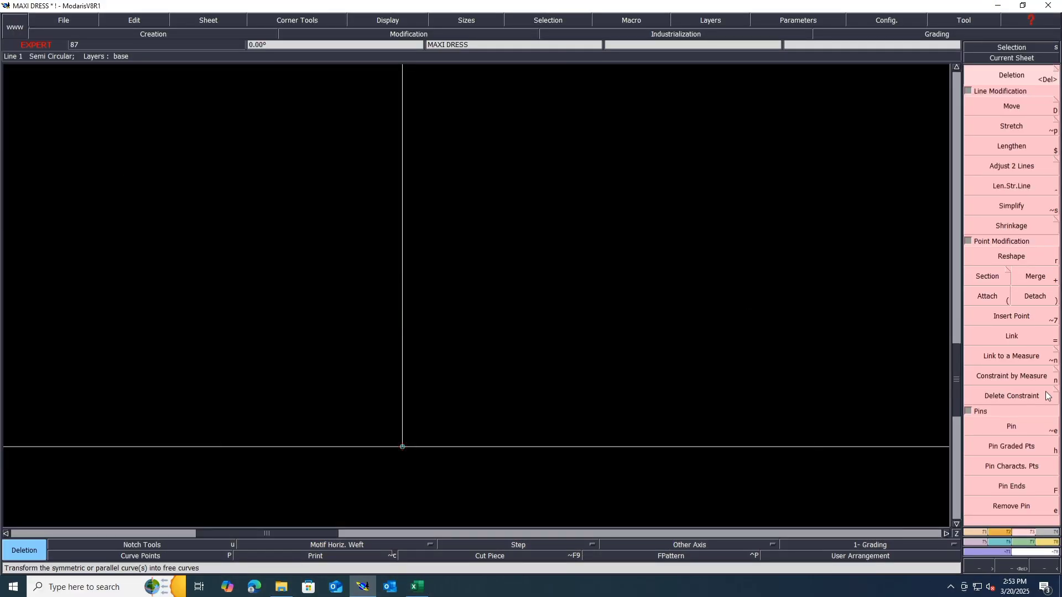
{"action": "scroll", "coordinate": [530, 345], "scroll_direction": "down", "scroll_amount": 2}
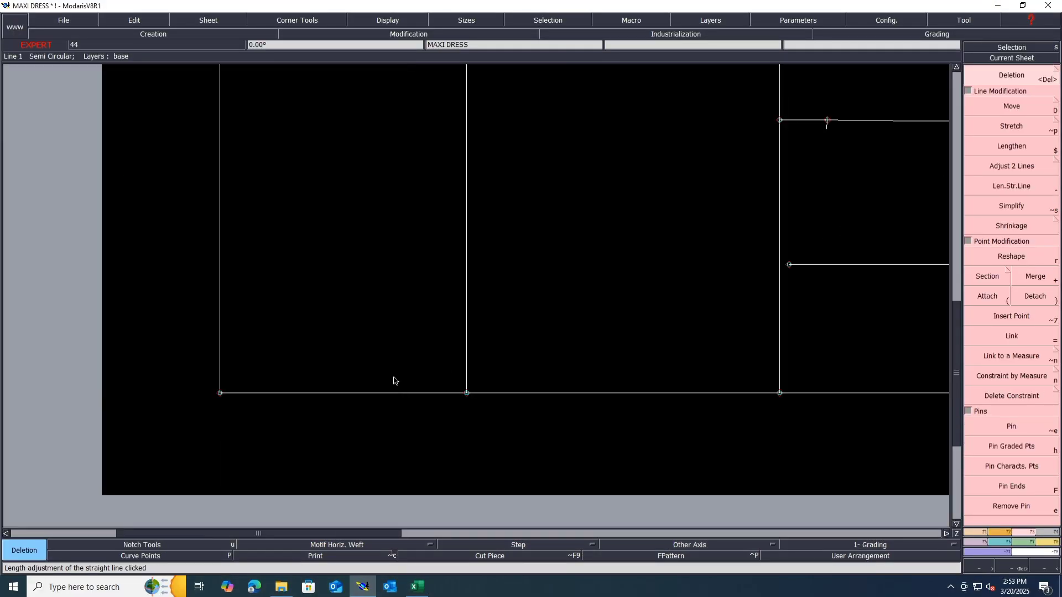
{"action": "key", "text": "F10"}
{"action": "scroll", "coordinate": [385, 433], "scroll_direction": "down", "scroll_amount": 1}
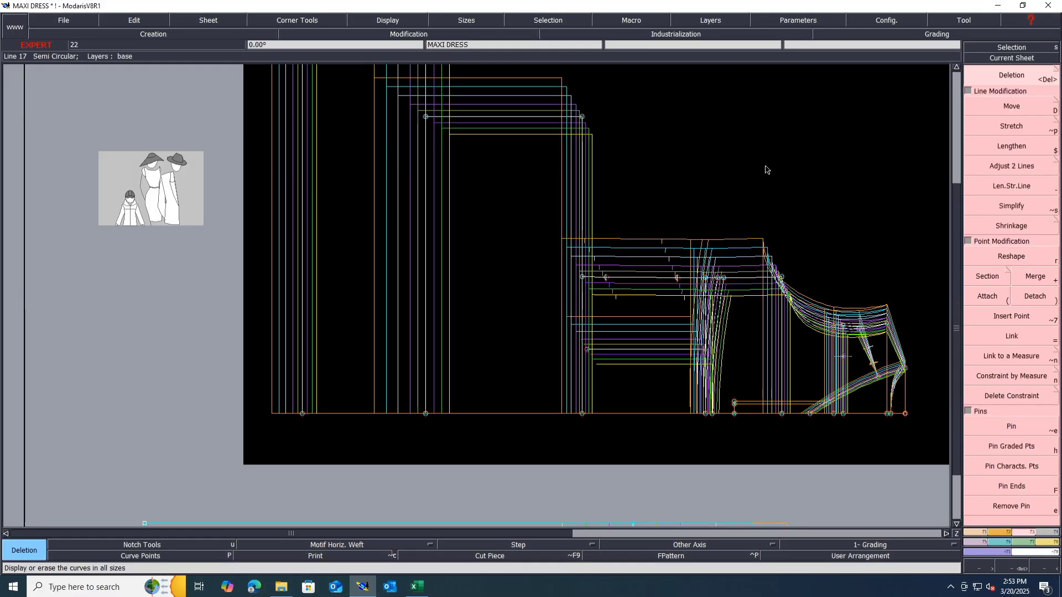
{"action": "left_click", "coordinate": [1005, 546]}
{"action": "left_click", "coordinate": [1012, 149]}
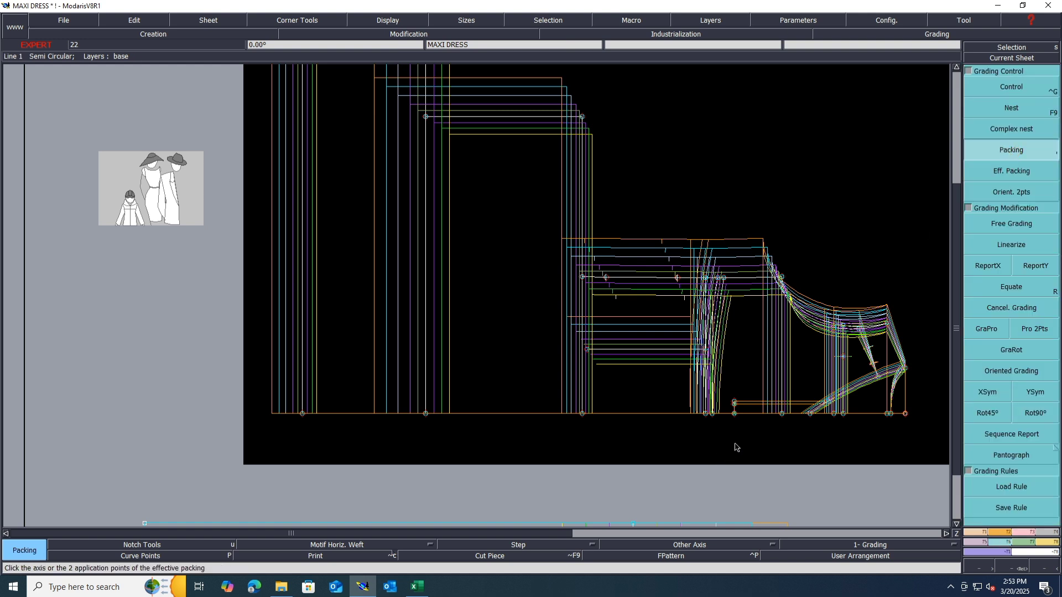
{"action": "left_click", "coordinate": [705, 416]}
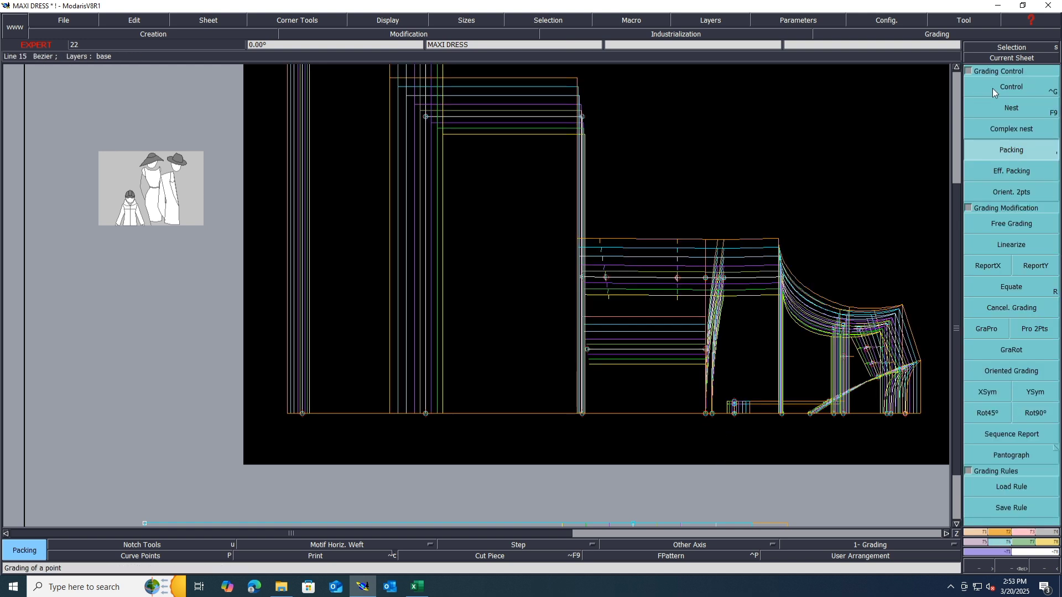
Set the X grading increments of the first-tier seam's centre-line point to -0.2 for sizes 8 to 18 and -0.3 for sizes 18 to 24.
{"action": "left_click", "coordinate": [1011, 88]}
{"action": "left_click", "coordinate": [581, 414]}
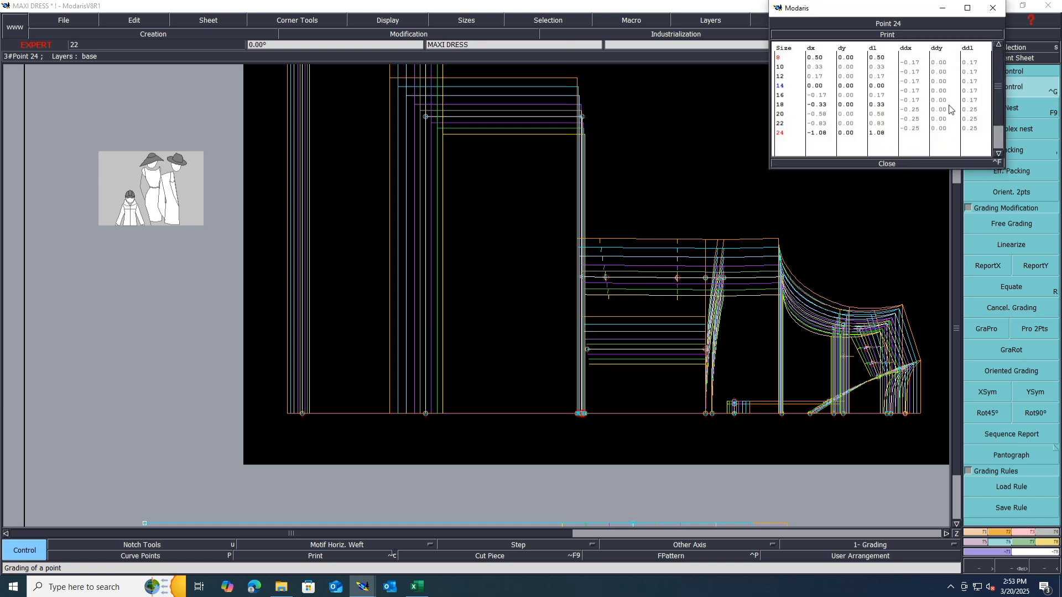
{"action": "left_click_drag", "start_coordinate": [915, 64], "coordinate": [921, 101]}
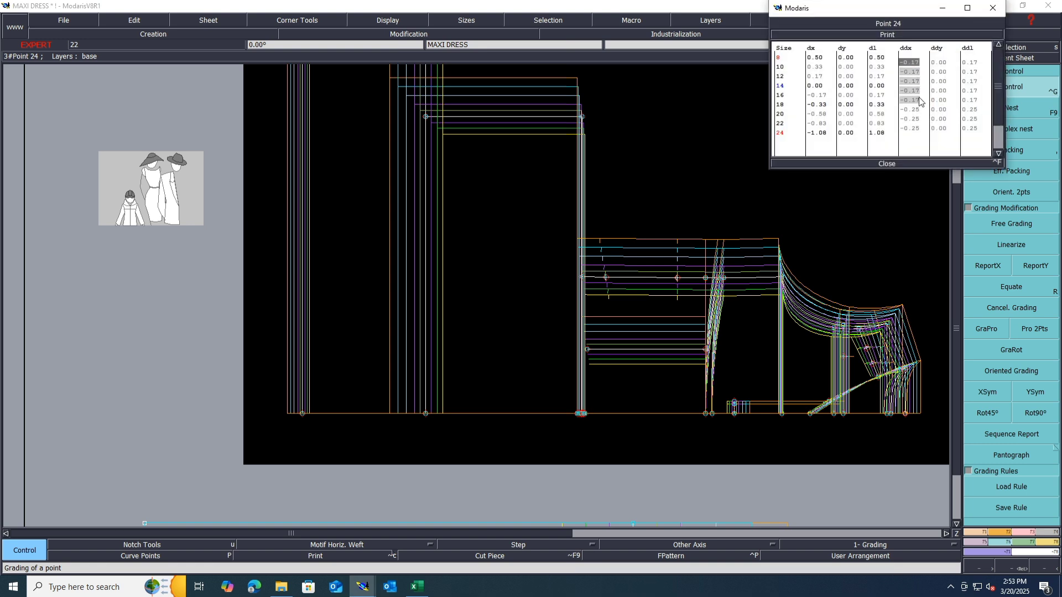
{"action": "type", "text": "-0.2"}
{"action": "key", "text": "Return"}
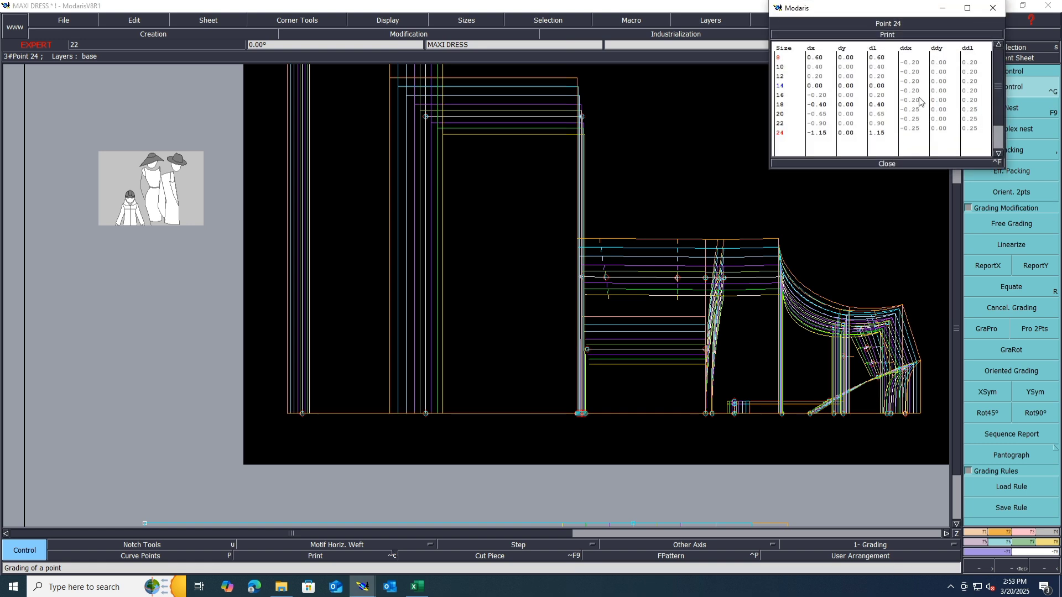
{"action": "left_click_drag", "start_coordinate": [920, 109], "coordinate": [920, 131]}
{"action": "type", "text": "-0."}
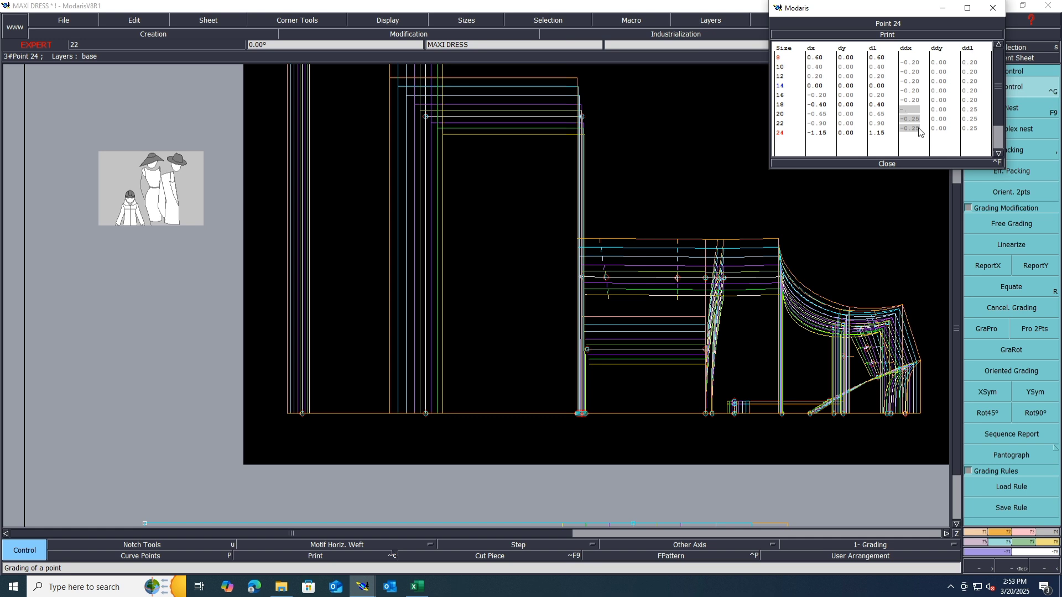
{"action": "type", "text": "3"}
{"action": "key", "text": "Return"}
{"action": "left_click", "coordinate": [887, 163]}
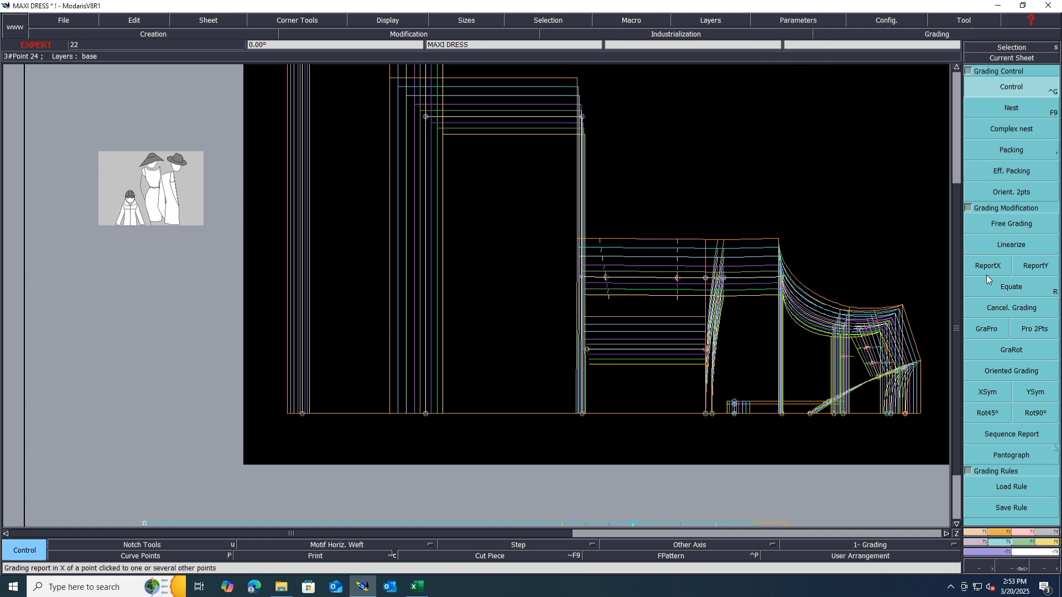
Report the X grading of the first-tier seam's centre-line point to the seam's two upper points.
{"action": "left_click", "coordinate": [982, 266]}
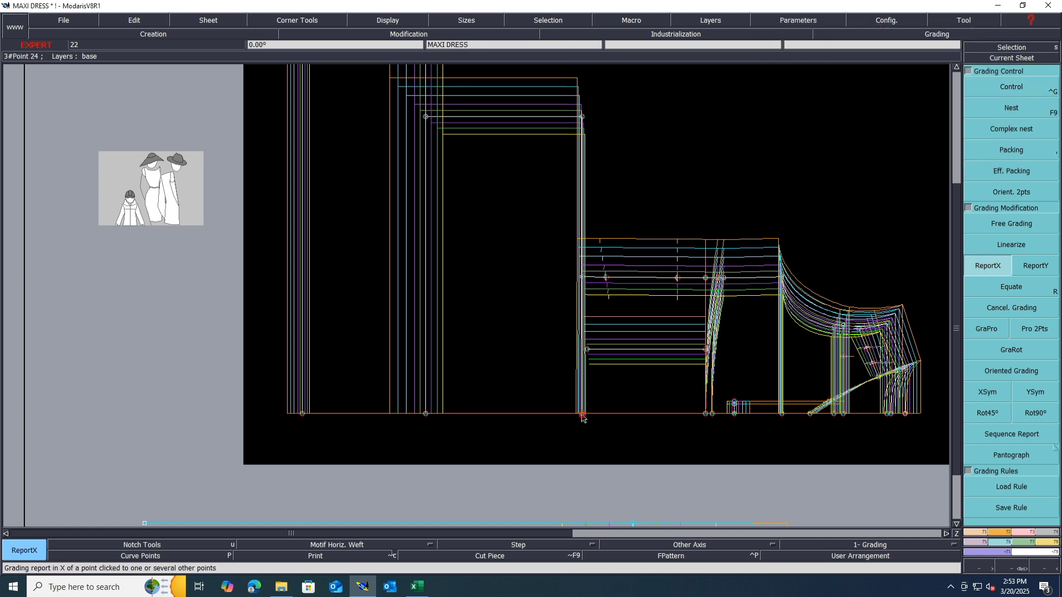
{"action": "left_click", "coordinate": [583, 117]}
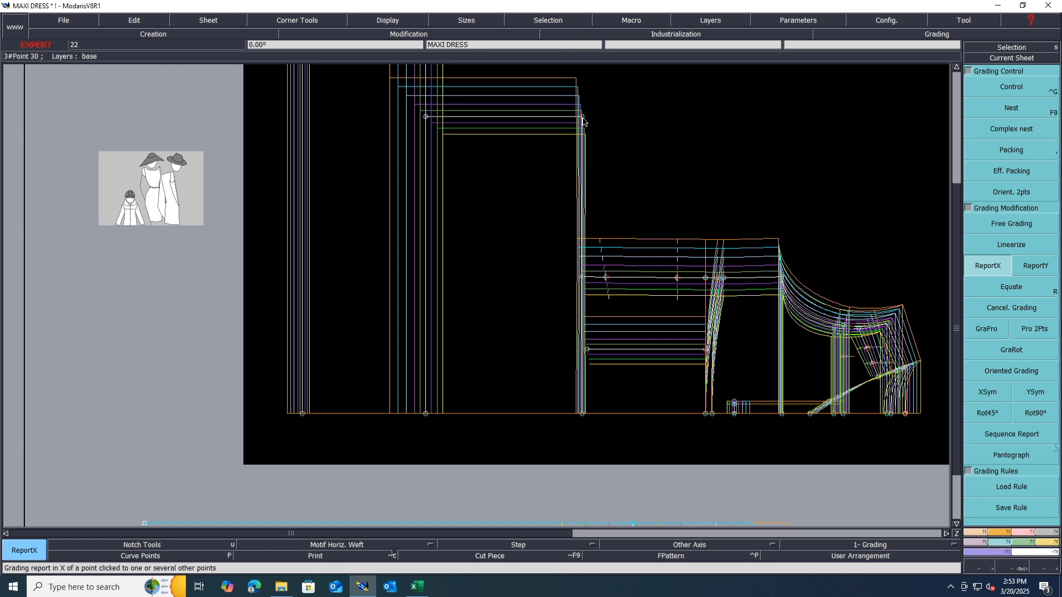
{"action": "left_click", "coordinate": [584, 277]}
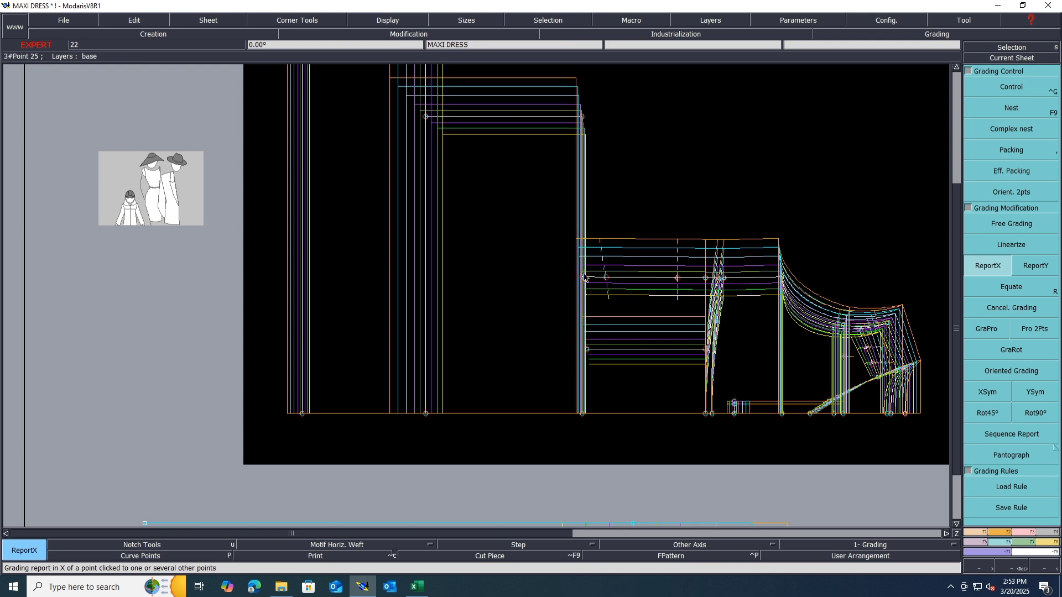
{"action": "left_click", "coordinate": [562, 496]}
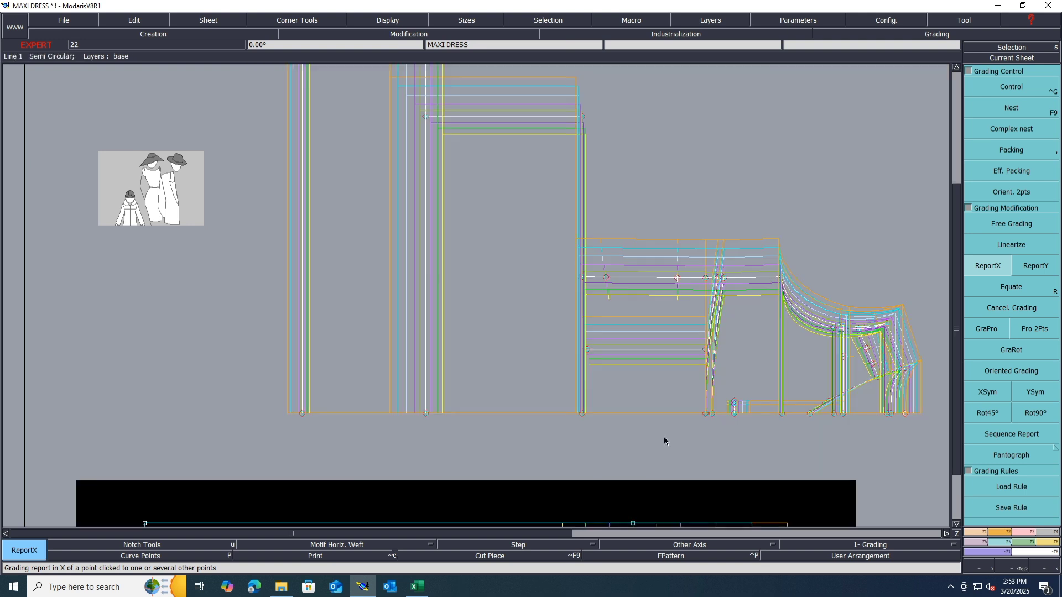
Pack the nest on the first-tier seam and grade the second-tier seam's centre-line point in X by -0.2 through size 18 and -0.3 through 24.
{"action": "left_click", "coordinate": [1019, 156]}
{"action": "left_click", "coordinate": [582, 414]}
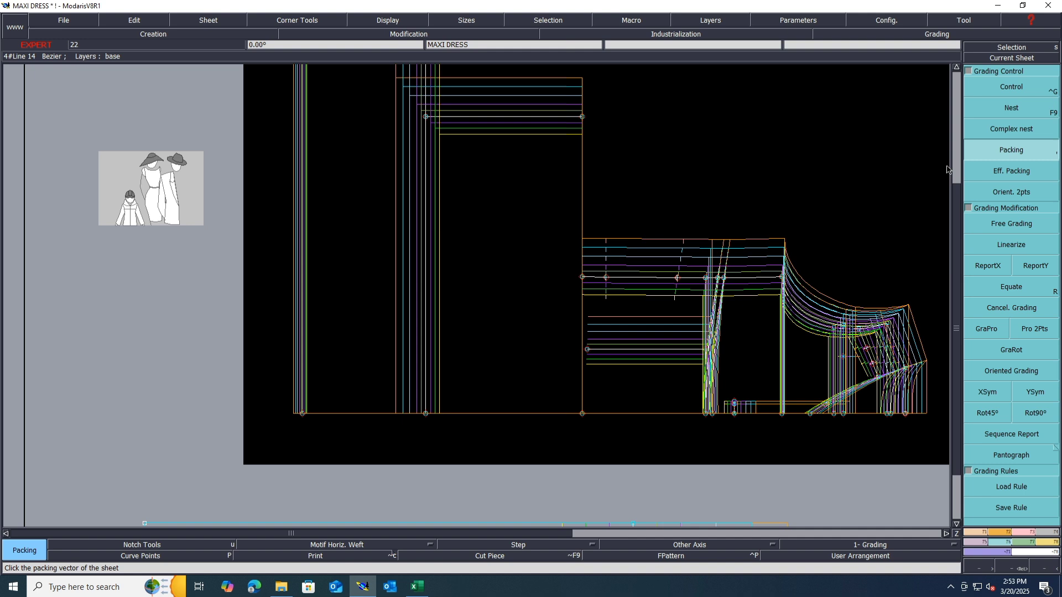
{"action": "left_click", "coordinate": [1005, 93]}
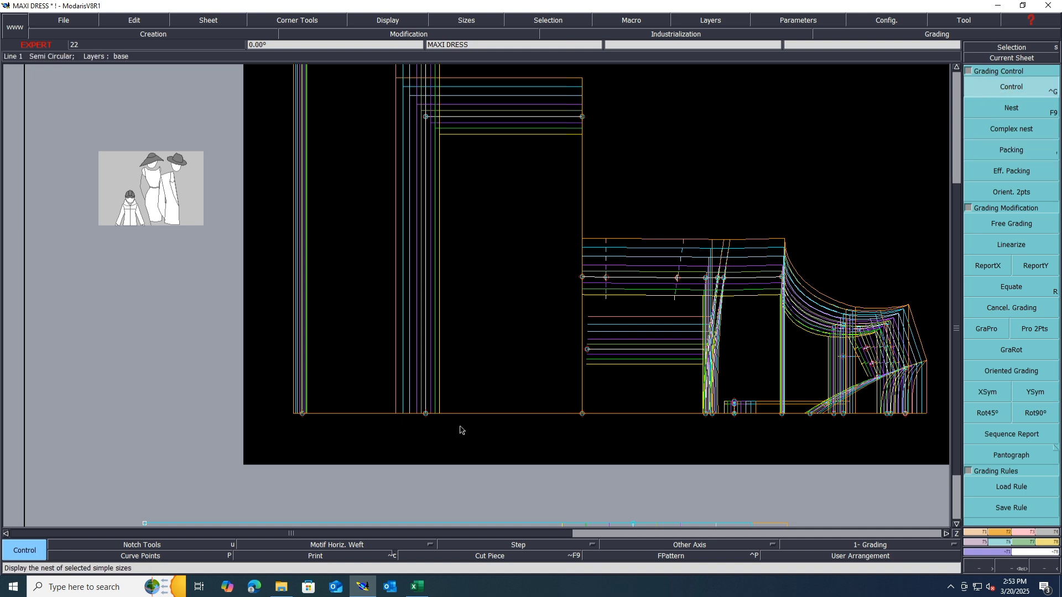
{"action": "left_click", "coordinate": [425, 414]}
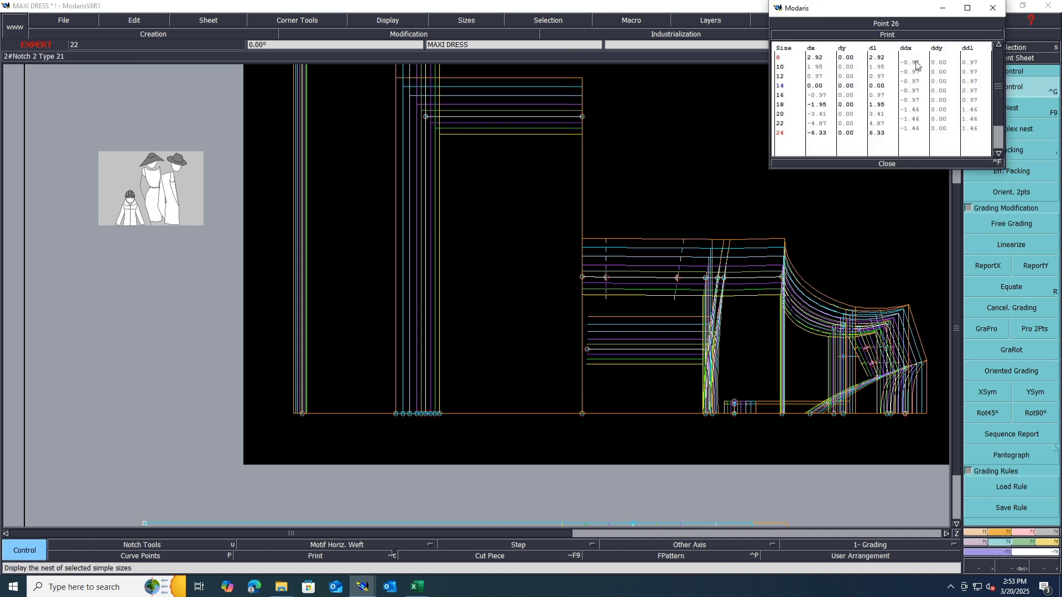
{"action": "left_click_drag", "start_coordinate": [916, 62], "coordinate": [915, 102]}
{"action": "type", "text": "-2"}
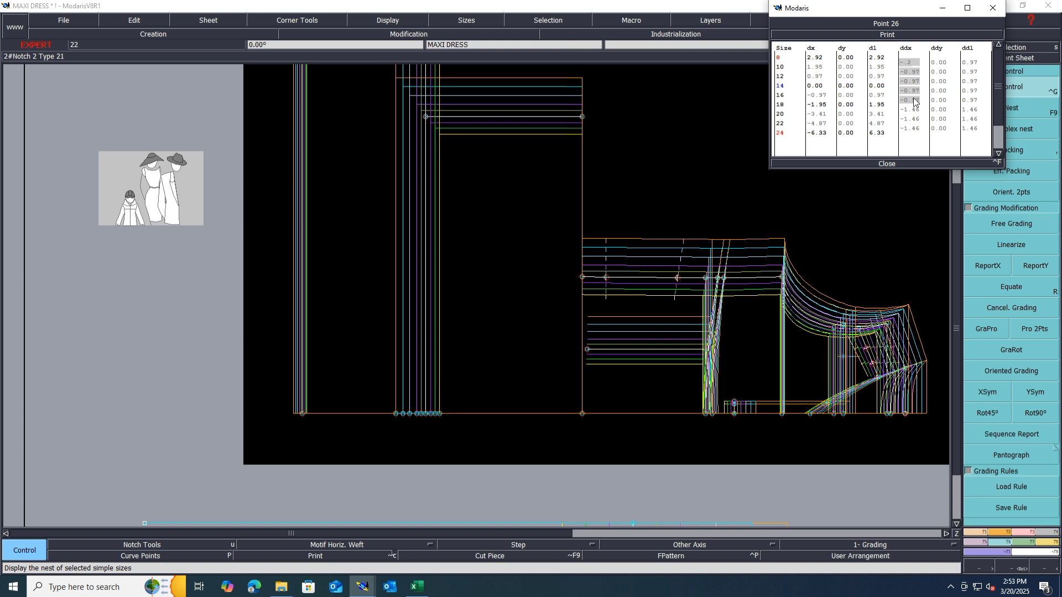
{"action": "key", "text": "Return"}
{"action": "left_click_drag", "start_coordinate": [914, 108], "coordinate": [912, 131]}
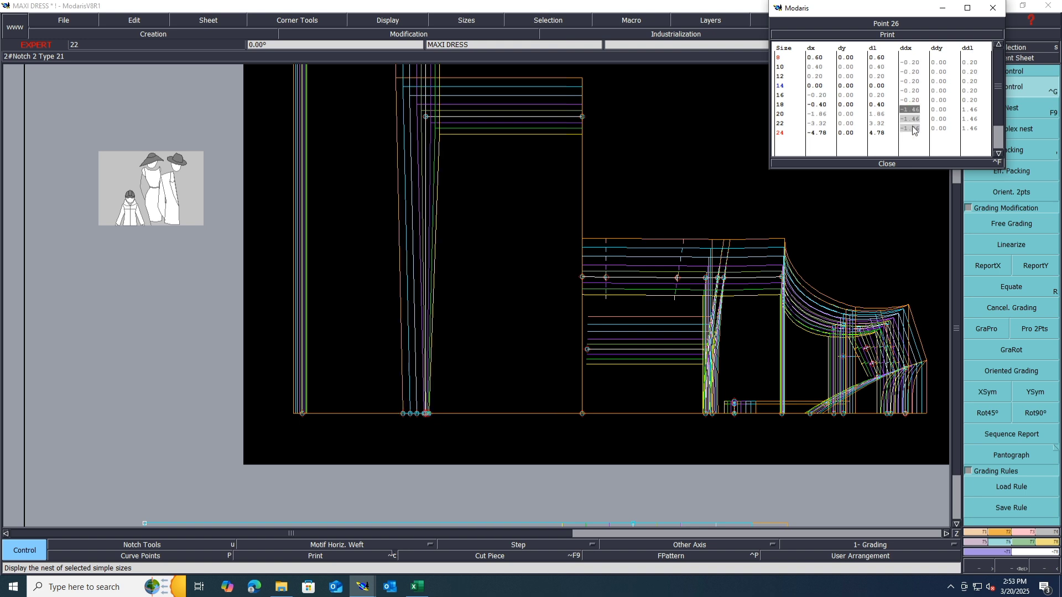
{"action": "type", "text": "-0.3"}
{"action": "key", "text": "Return"}
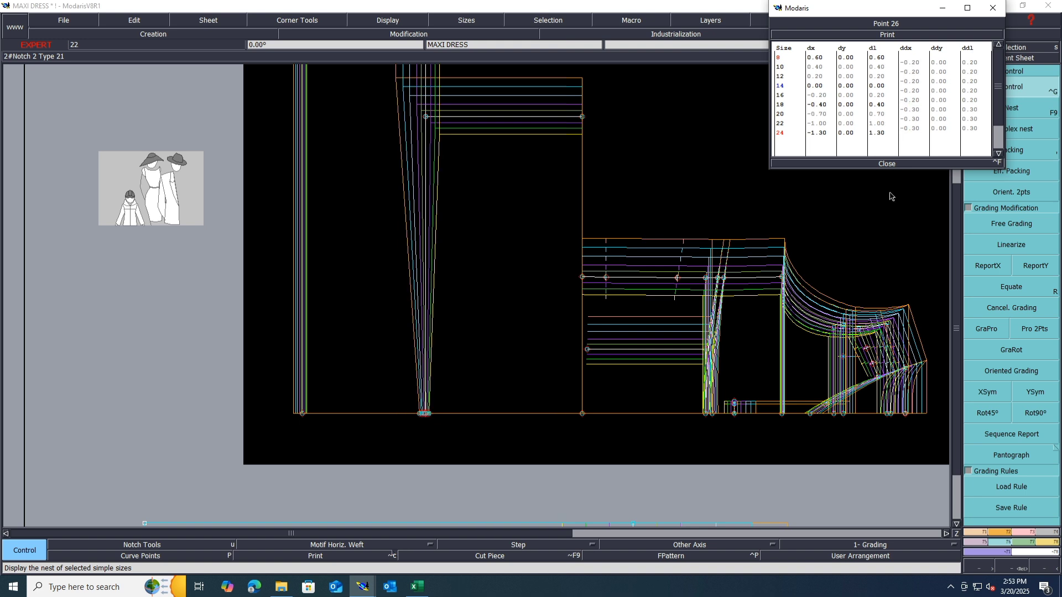
{"action": "left_click", "coordinate": [886, 163]}
Report the X grading of the second-tier seam's centre-line point to the two upper points on that seam.
{"action": "left_click", "coordinate": [988, 265]}
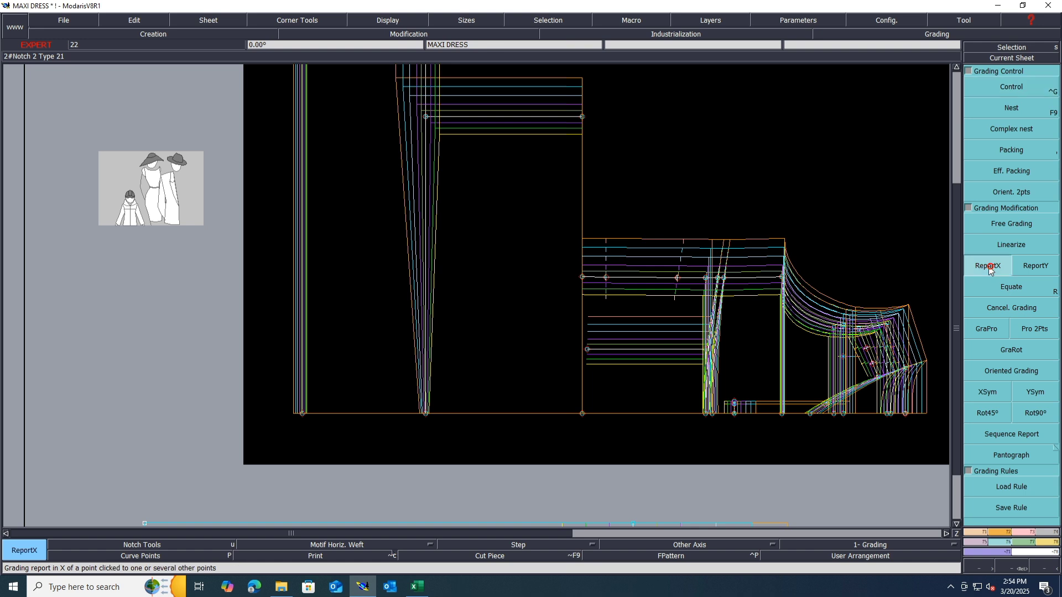
{"action": "scroll", "coordinate": [460, 465], "scroll_direction": "down", "scroll_amount": 2}
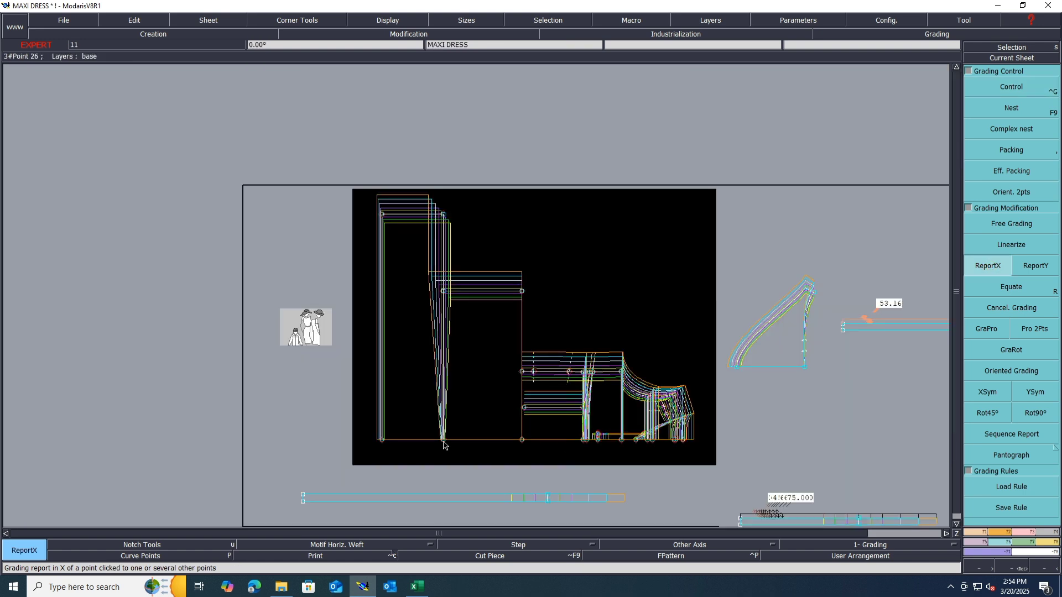
{"action": "left_click", "coordinate": [443, 291]}
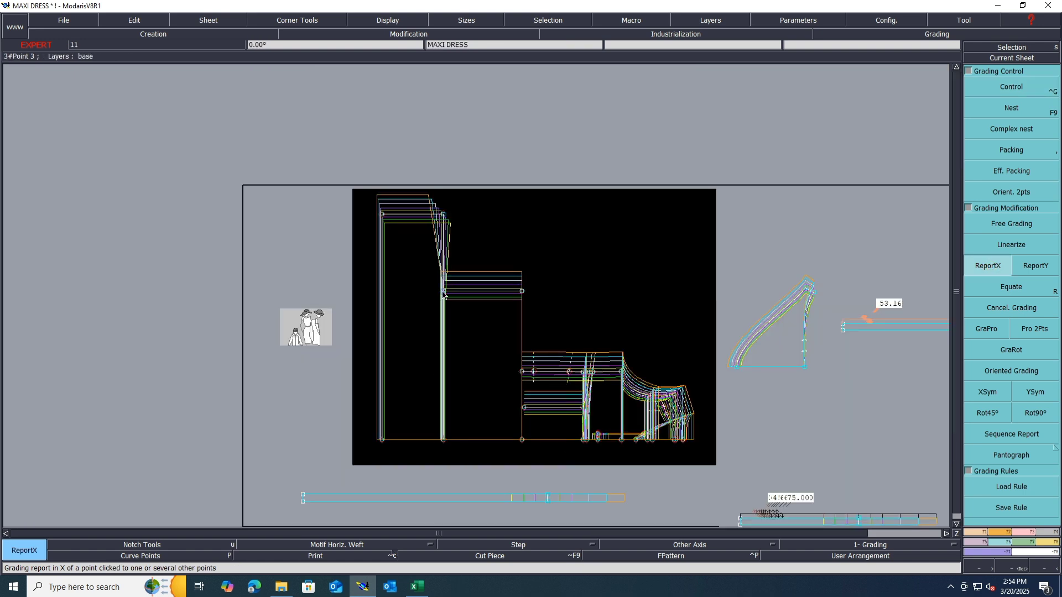
{"action": "left_click", "coordinate": [445, 213]}
Pack the nest on the hem's centre-line point and set all X grading increments of the second-tier seam's centre-line point to 0.
{"action": "left_click", "coordinate": [1022, 148]}
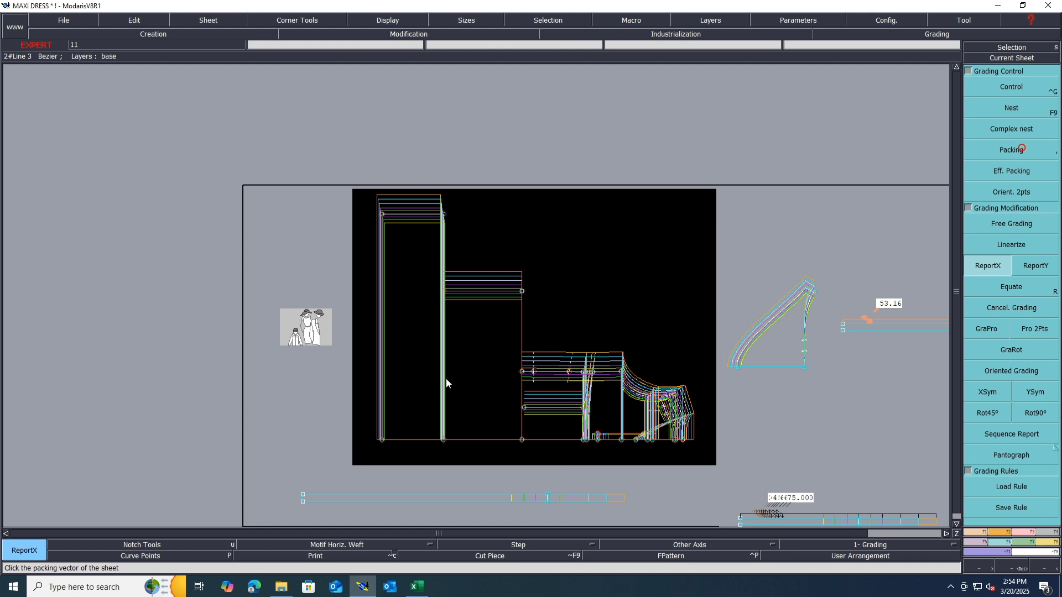
{"action": "left_click", "coordinate": [444, 439]}
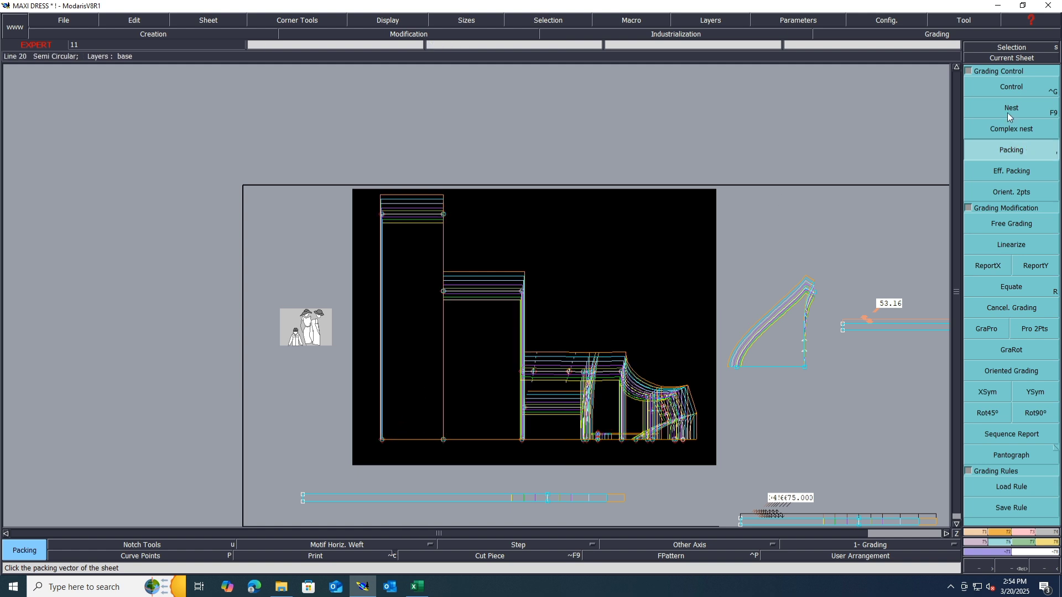
{"action": "left_click", "coordinate": [381, 440]}
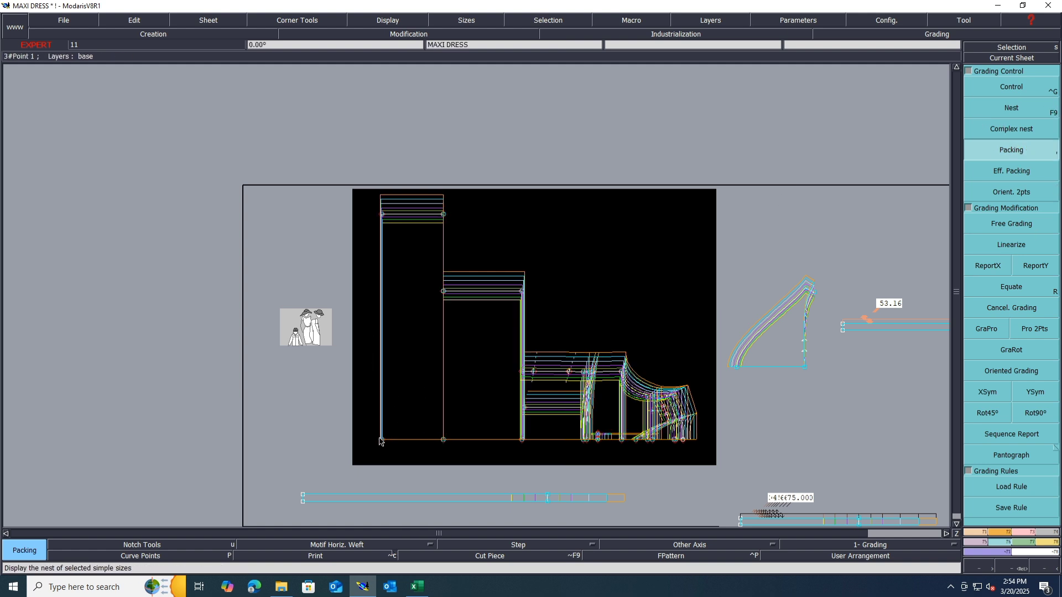
{"action": "left_click", "coordinate": [1014, 87]}
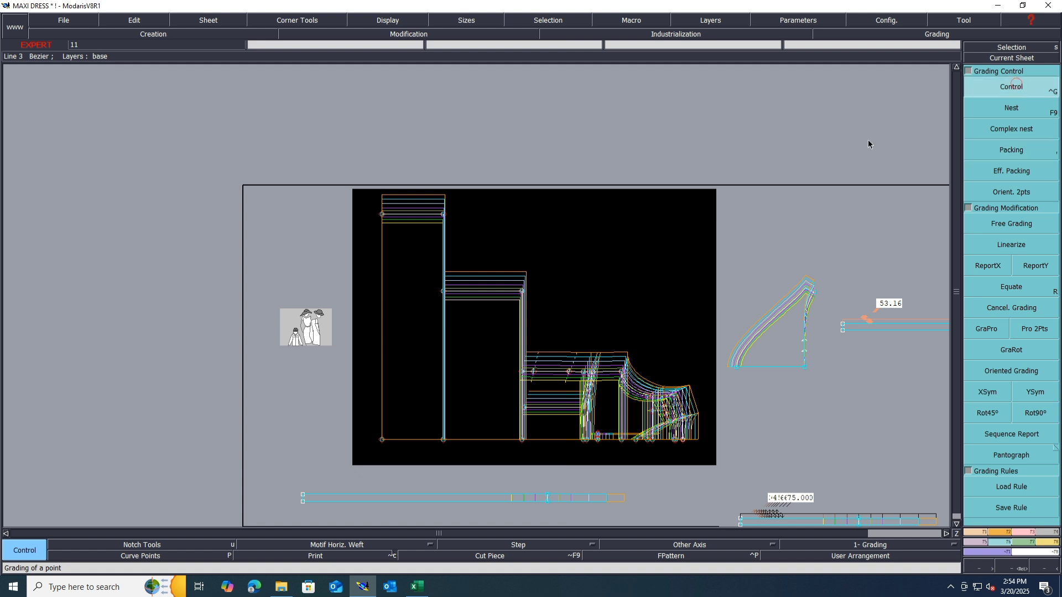
{"action": "left_click", "coordinate": [444, 440]}
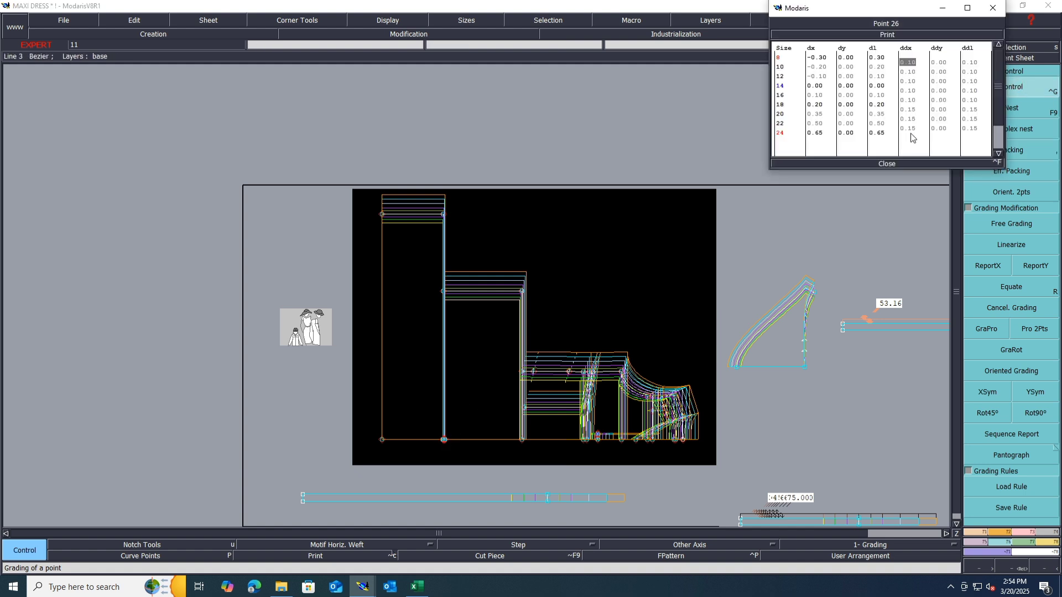
{"action": "type", "text": "0"}
{"action": "key", "text": "Return"}
{"action": "left_click_drag", "start_coordinate": [908, 62], "coordinate": [908, 129]}
{"action": "type", "text": "0"}
{"action": "key", "text": "Return"}
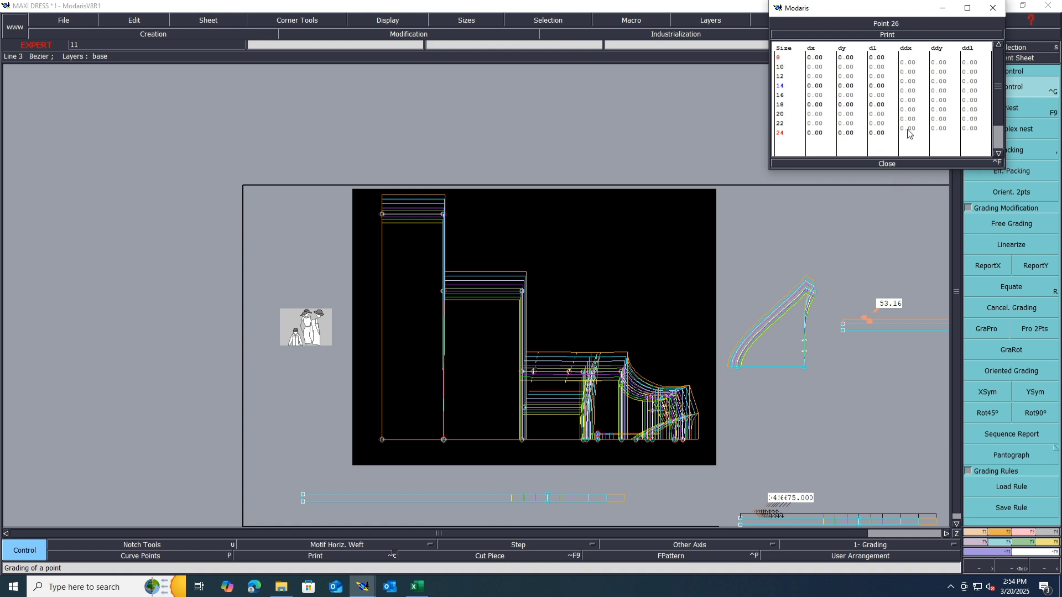
{"action": "left_click", "coordinate": [893, 164]}
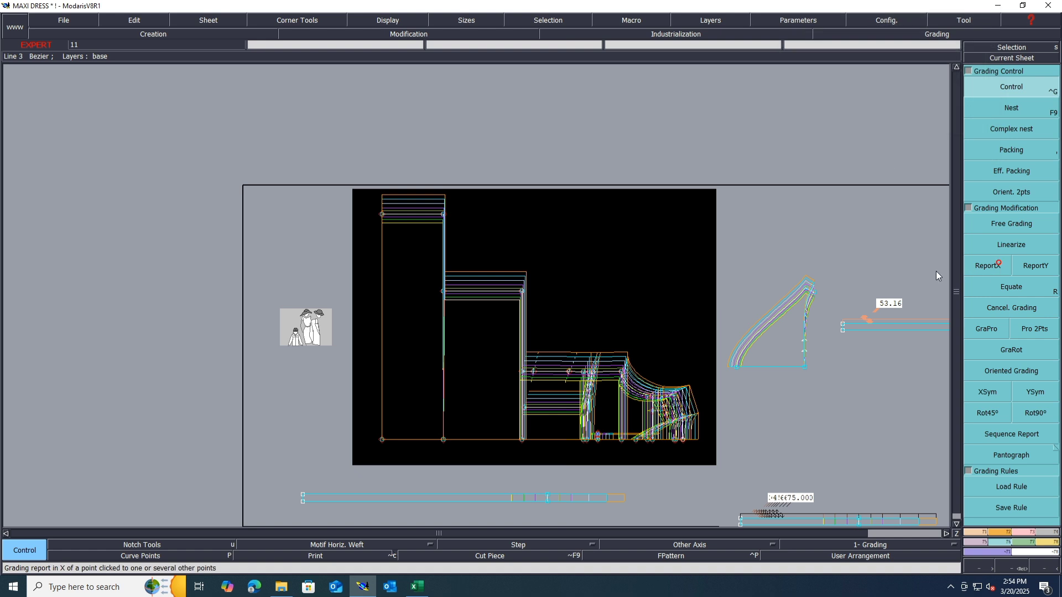
Report the zero X grading to the second-tier seam's two upper points and remove the packing from the nest.
{"action": "left_click", "coordinate": [995, 269]}
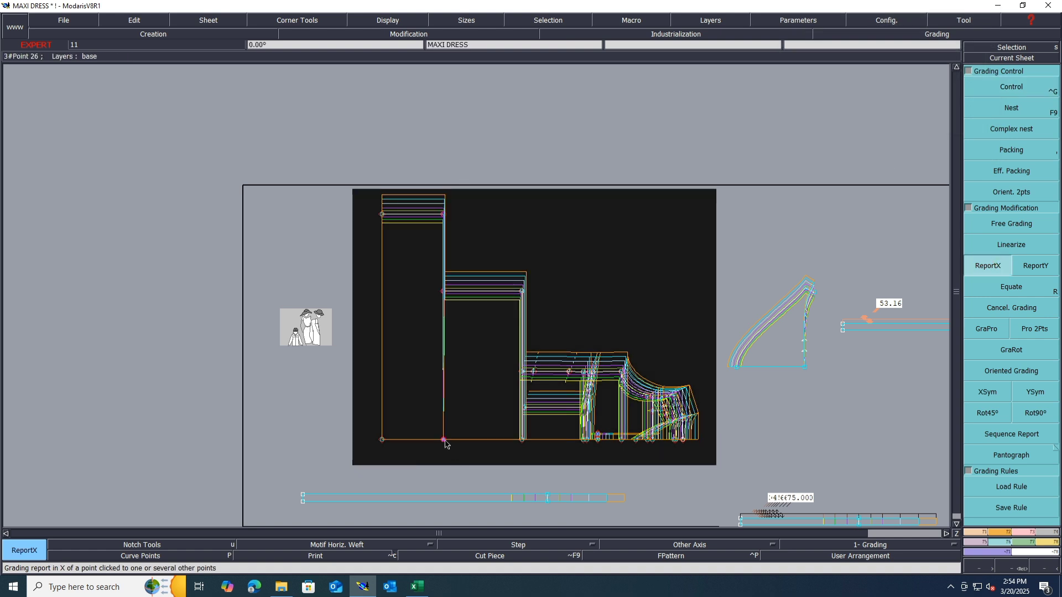
{"action": "left_click", "coordinate": [444, 441]}
{"action": "left_click", "coordinate": [608, 265]}
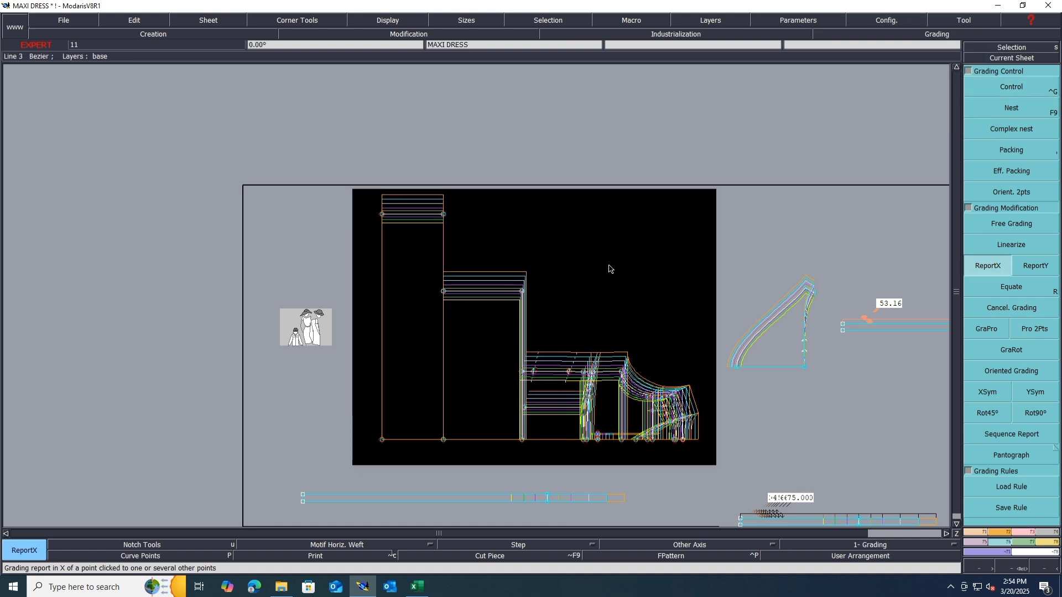
{"action": "left_click", "coordinate": [1007, 150]}
{"action": "left_click", "coordinate": [515, 354]}
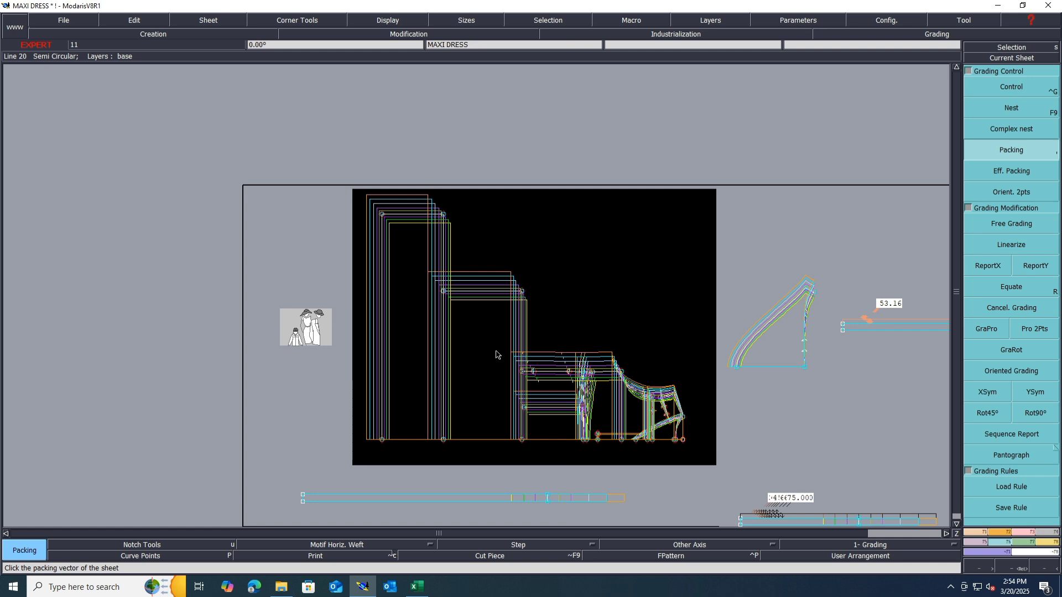
Accept the existing access paths and save the maxi dress model, continuing past the anomaly warnings.
{"action": "key", "text": "ctrl+a"}
{"action": "left_click", "coordinate": [762, 24]}
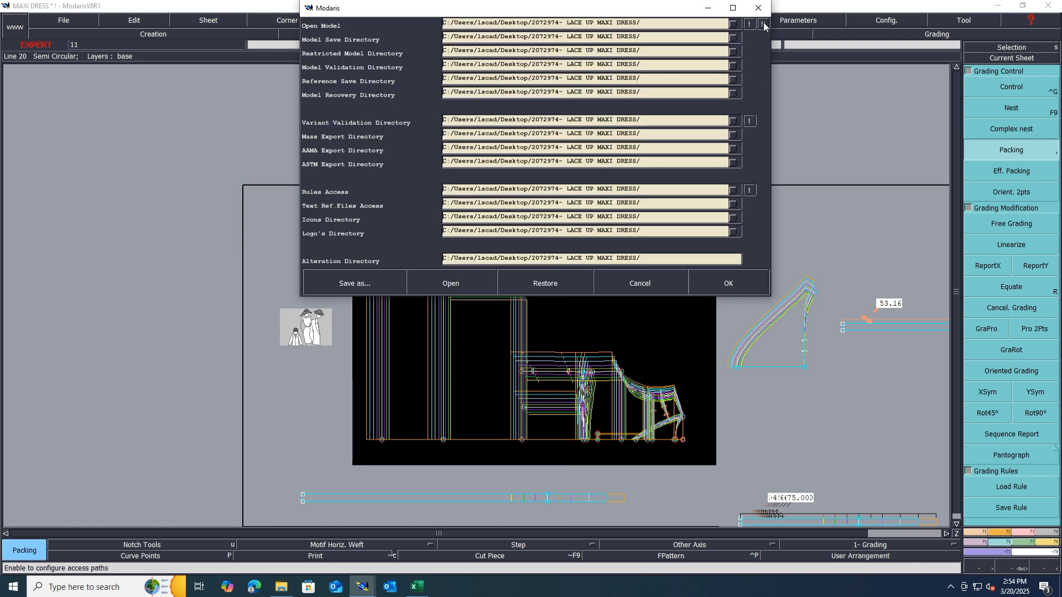
{"action": "left_click", "coordinate": [726, 285]}
{"action": "key", "text": "ctrl+s"}
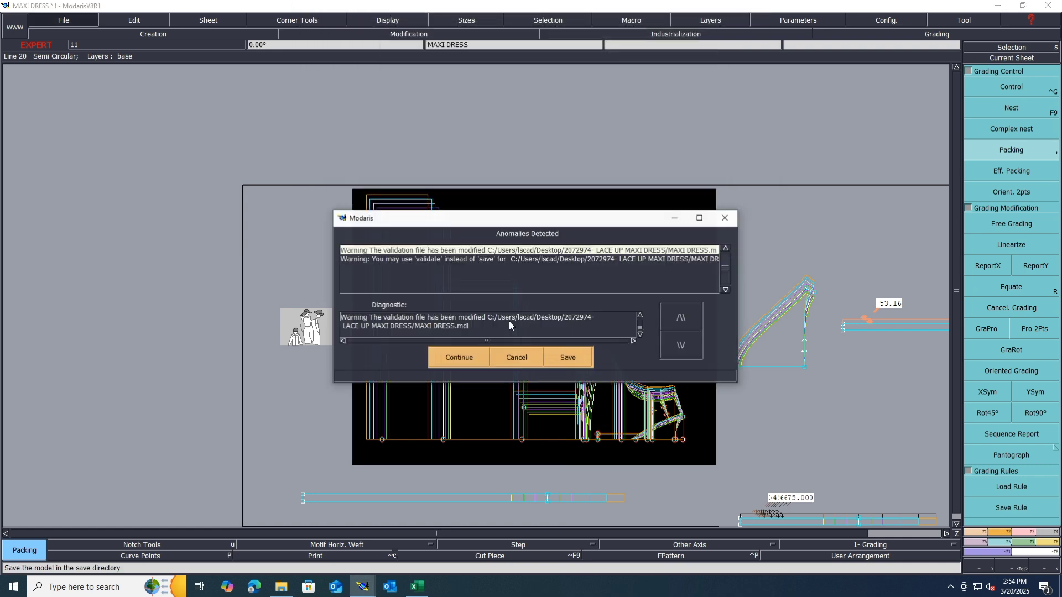
{"action": "left_click", "coordinate": [460, 361]}
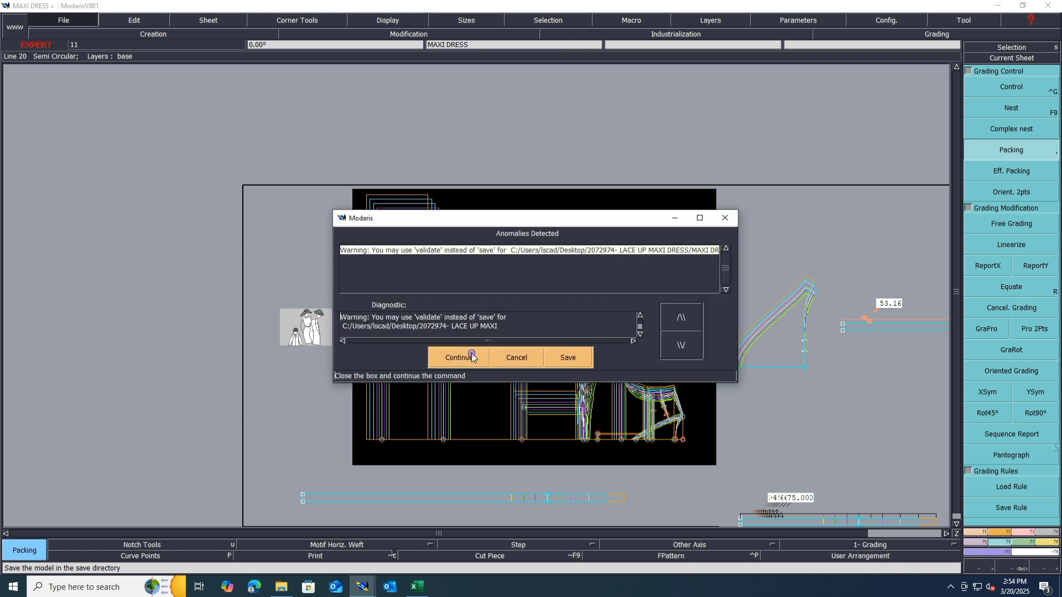
{"action": "left_click", "coordinate": [474, 357]}
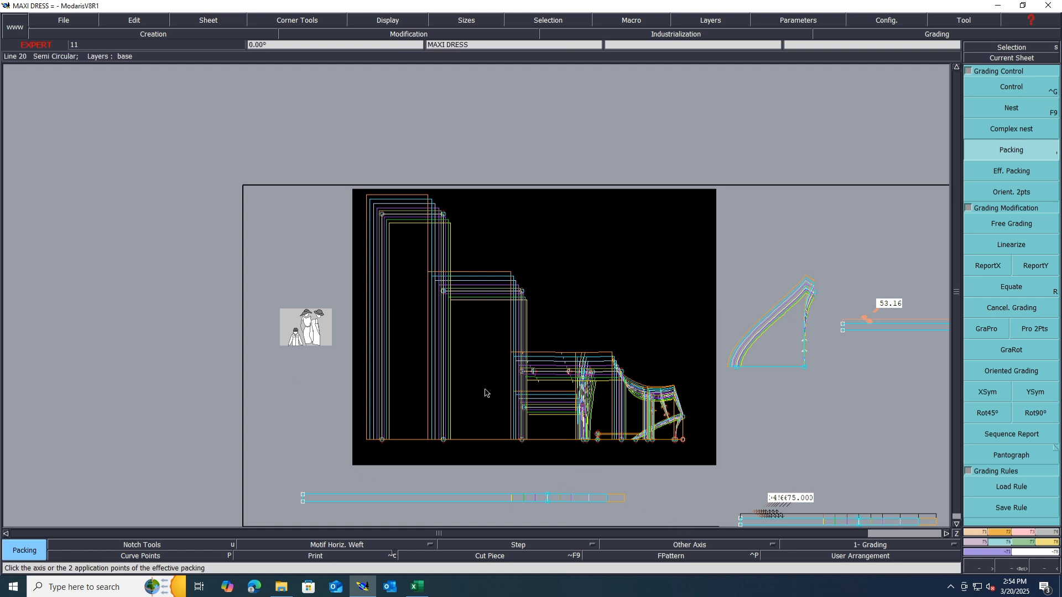
Switch to the Excel spec sheet and fill the 1st tier, 2nd tier and last hem tier depth rows with orange.
{"action": "left_click", "coordinate": [417, 586]}
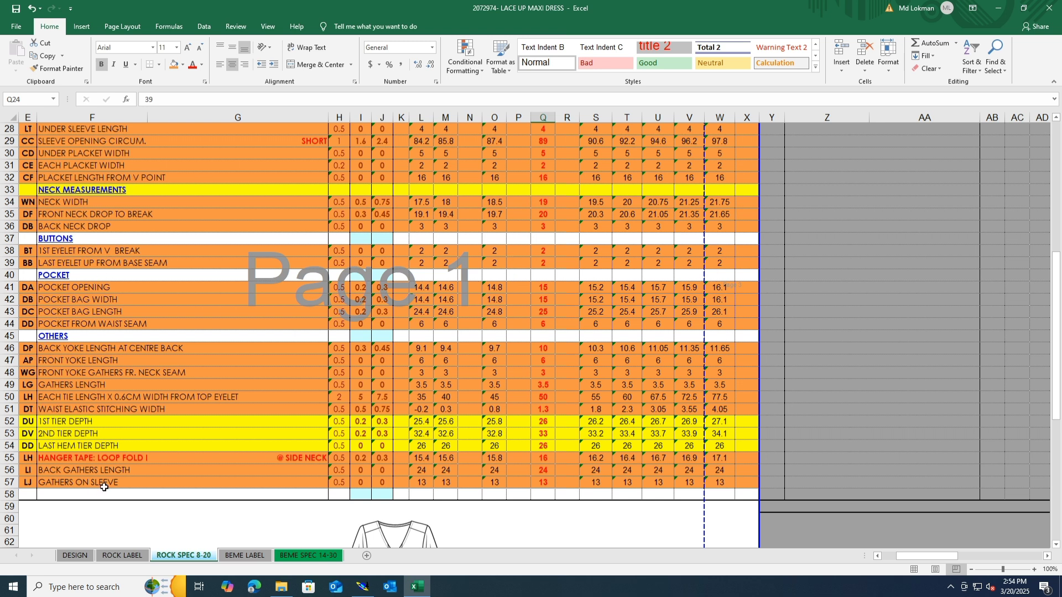
{"action": "left_click_drag", "start_coordinate": [9, 422], "coordinate": [10, 446]}
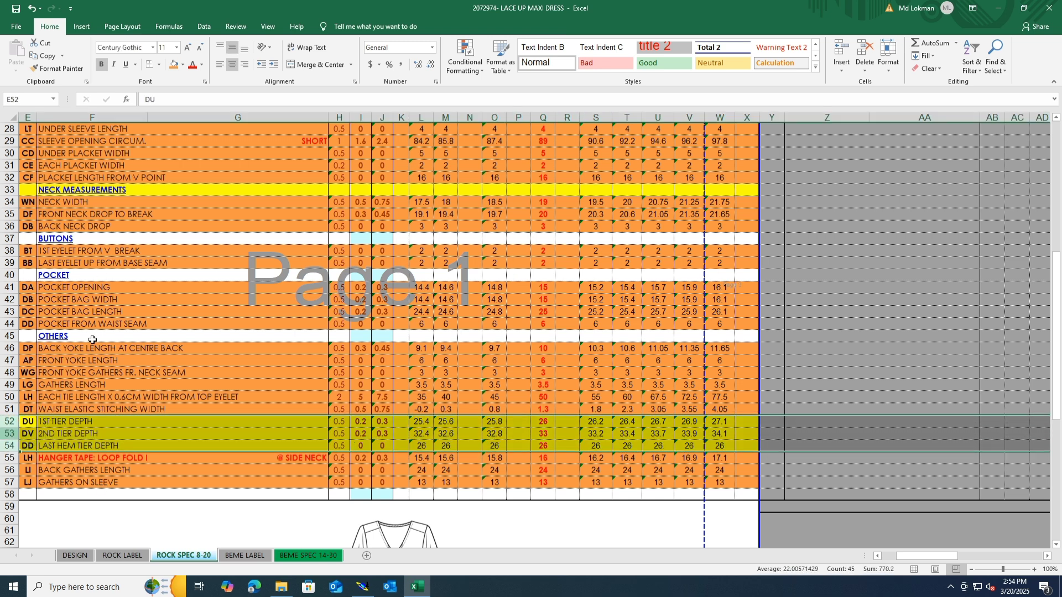
{"action": "left_click", "coordinate": [174, 64]}
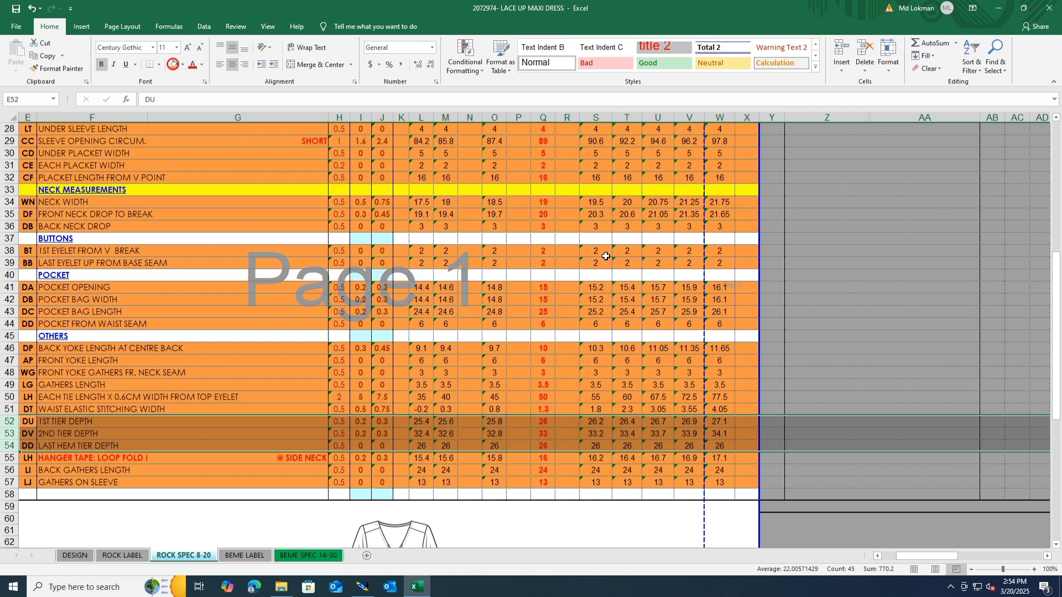
{"action": "left_click", "coordinate": [485, 520]}
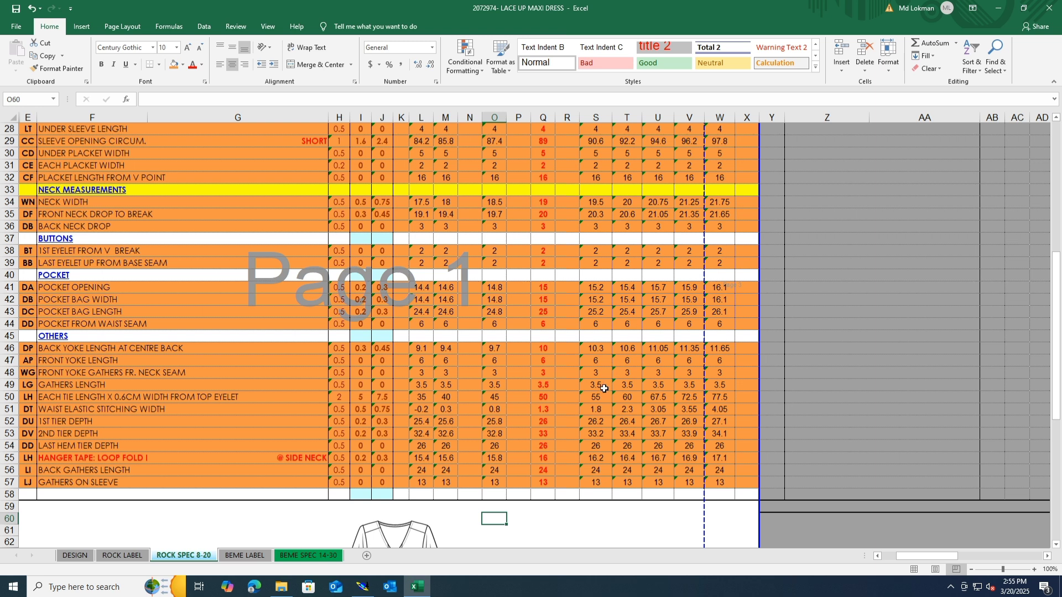
Review the back yoke, gathers length and tie length entries in the Others section of the spec sheet.
{"action": "left_click", "coordinate": [549, 350]}
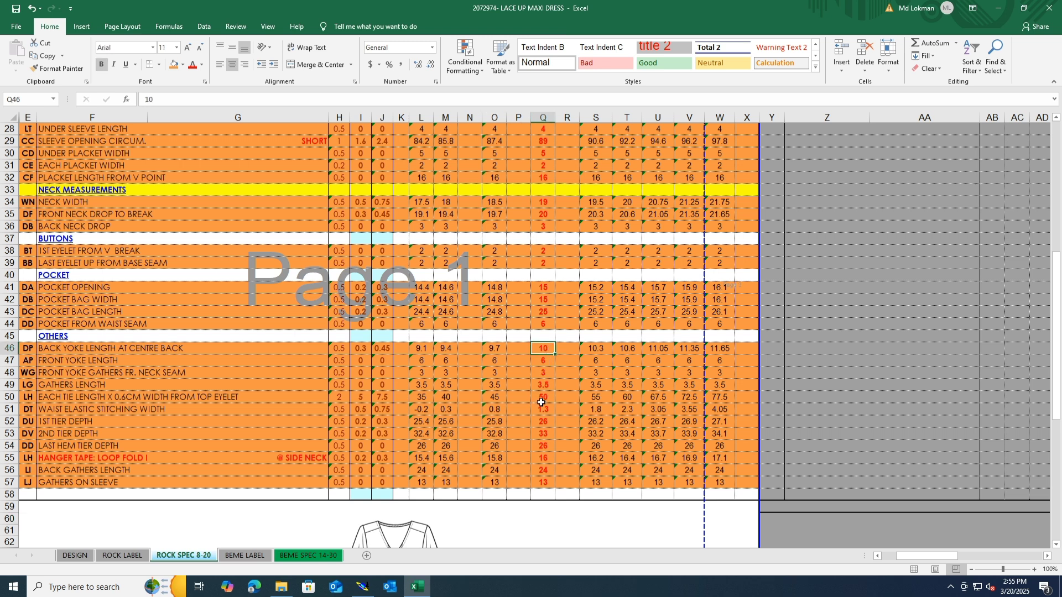
{"action": "left_click", "coordinate": [107, 386]}
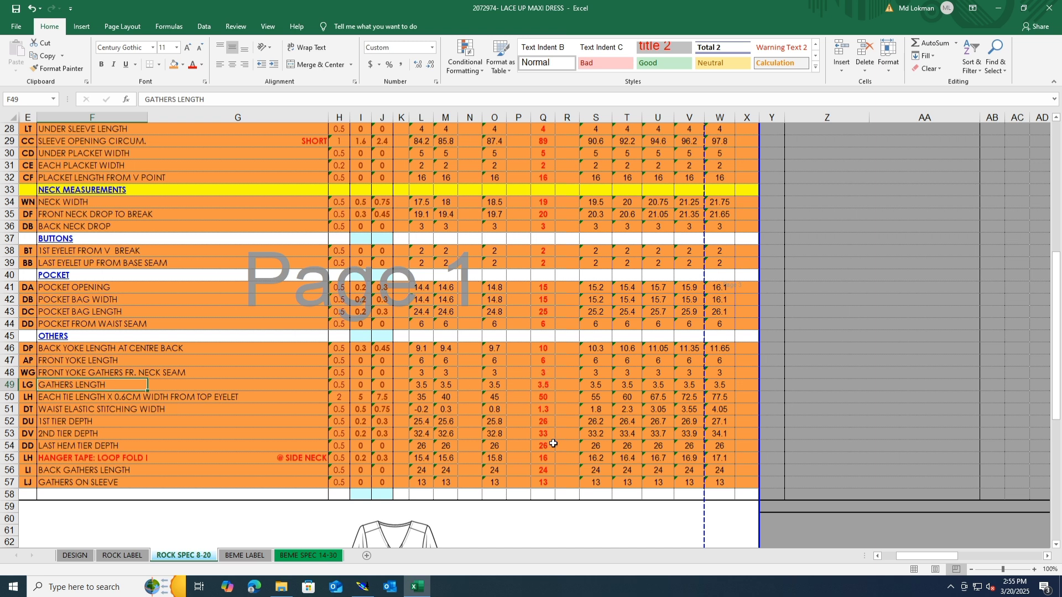
{"action": "scroll", "coordinate": [562, 432], "scroll_direction": "down", "scroll_amount": 1}
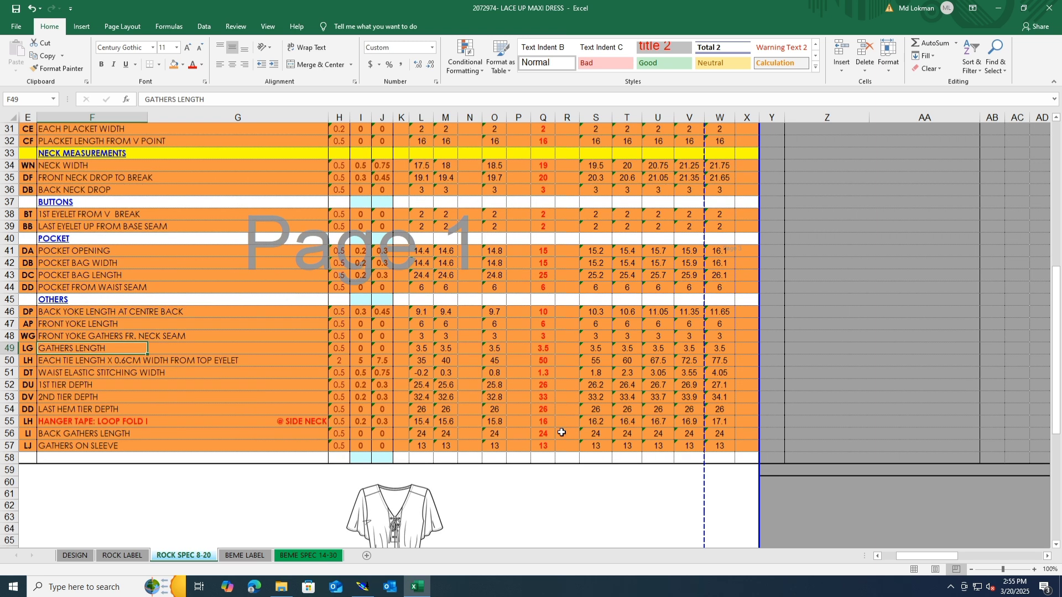
{"action": "left_click", "coordinate": [543, 361]}
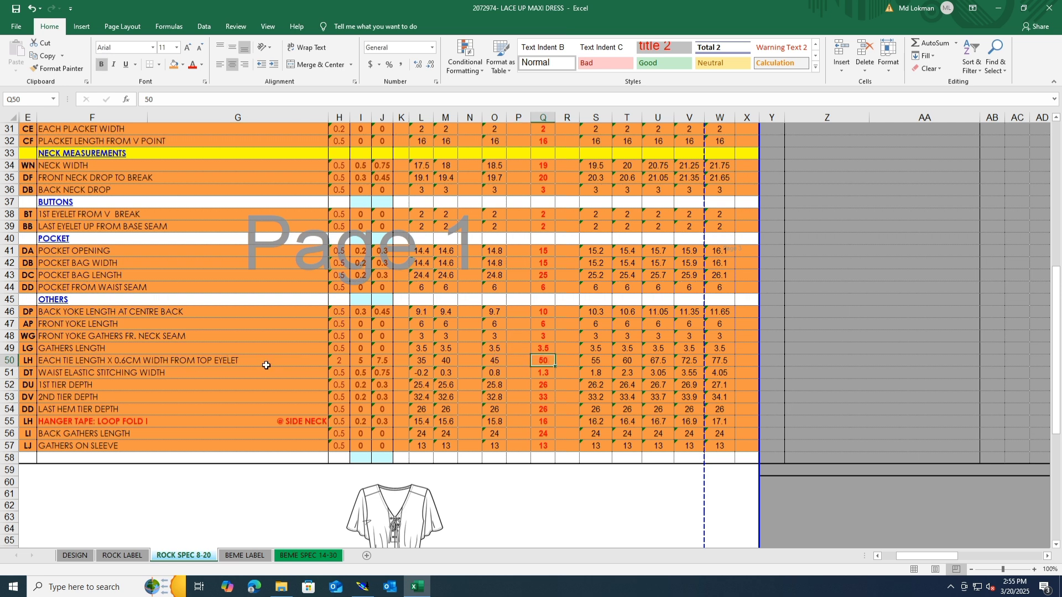
Return to Modaris and hide the graded nest on all sheets so only the base size shows.
{"action": "left_click", "coordinate": [362, 586]}
{"action": "scroll", "coordinate": [298, 341], "scroll_direction": "down", "scroll_amount": 1}
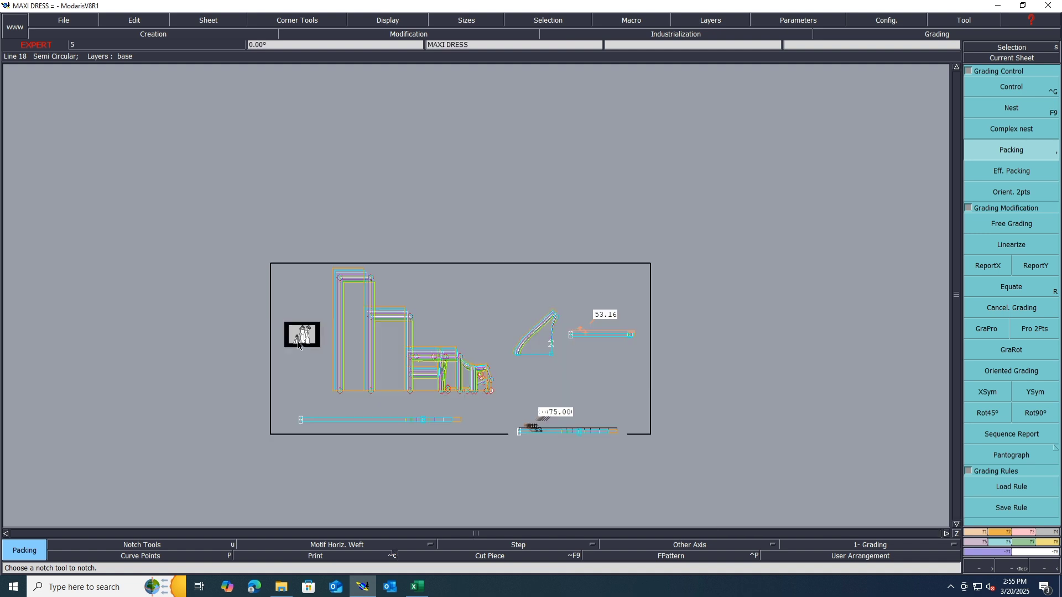
{"action": "scroll", "coordinate": [555, 416], "scroll_direction": "up", "scroll_amount": 1}
{"action": "scroll", "coordinate": [555, 420], "scroll_direction": "up", "scroll_amount": 1}
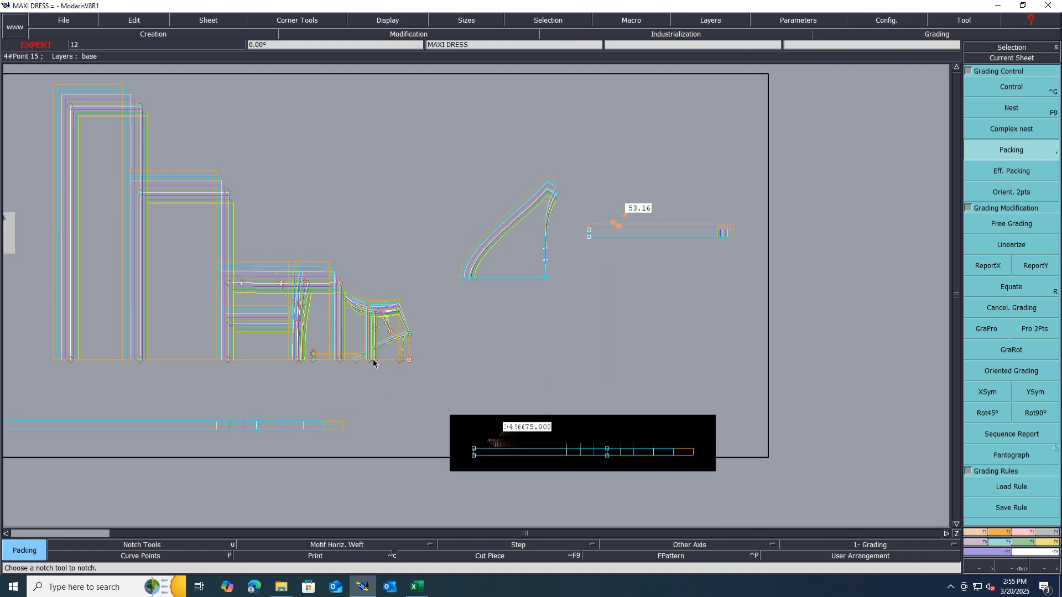
{"action": "key", "text": "ctrl+a"}
{"action": "key", "text": "space"}
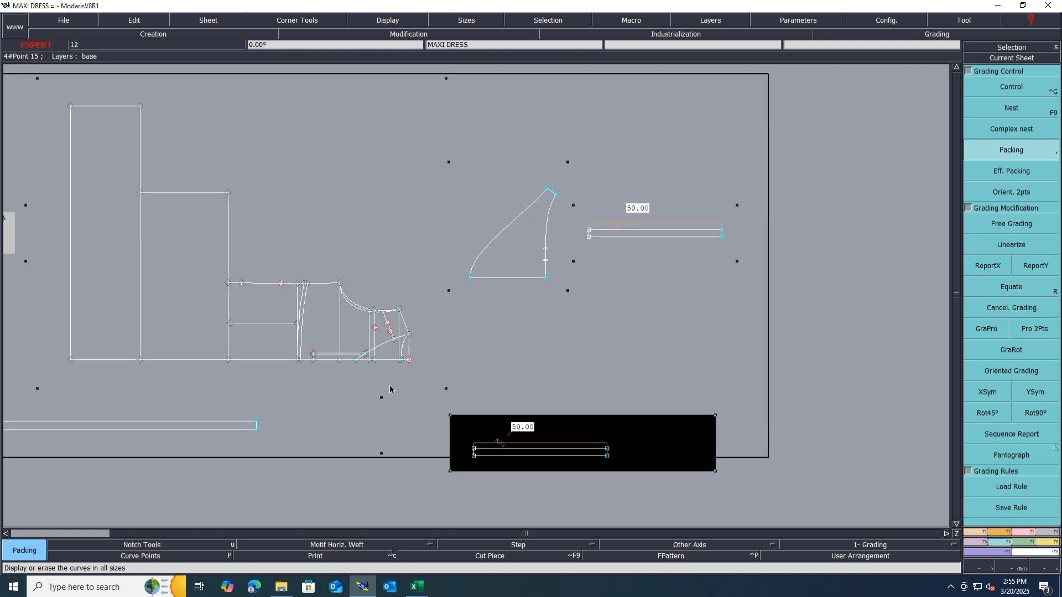
Measure the front and back neckline curves, accumulate both lengths in the measurement table, then empty and close the table.
{"action": "scroll", "coordinate": [387, 392], "scroll_direction": "up", "scroll_amount": 1}
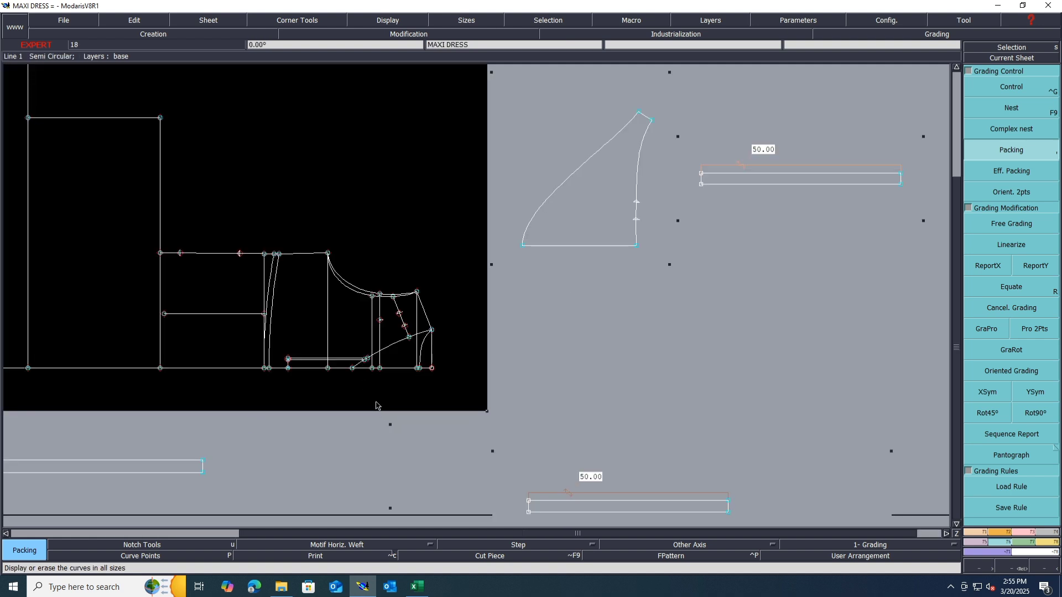
{"action": "key", "text": "l"}
{"action": "scroll", "coordinate": [343, 372], "scroll_direction": "up", "scroll_amount": 2}
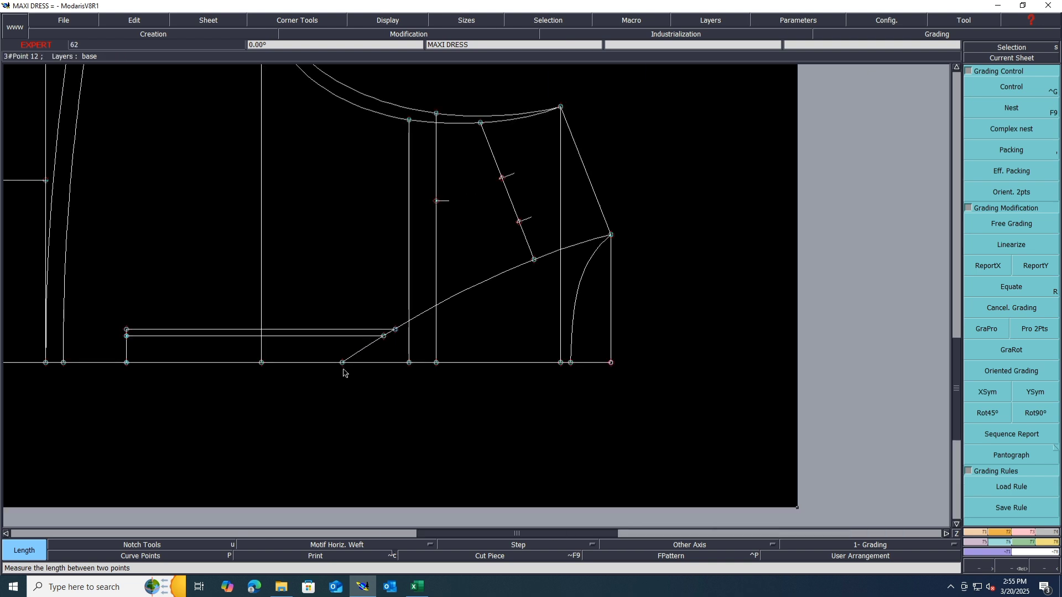
{"action": "left_click", "coordinate": [342, 364]}
{"action": "left_click", "coordinate": [611, 235]}
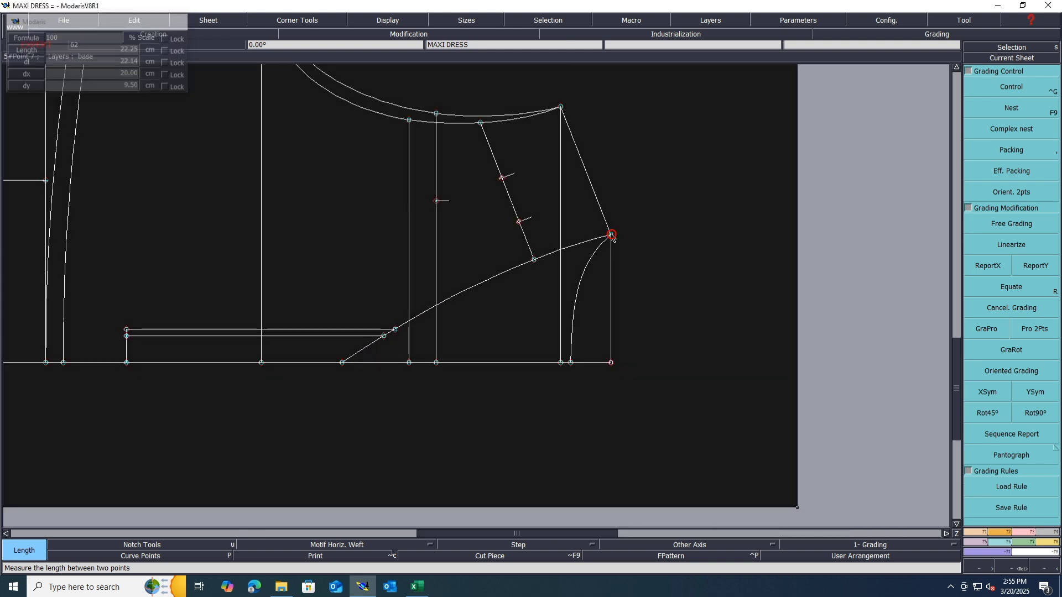
{"action": "left_click", "coordinate": [570, 363]}
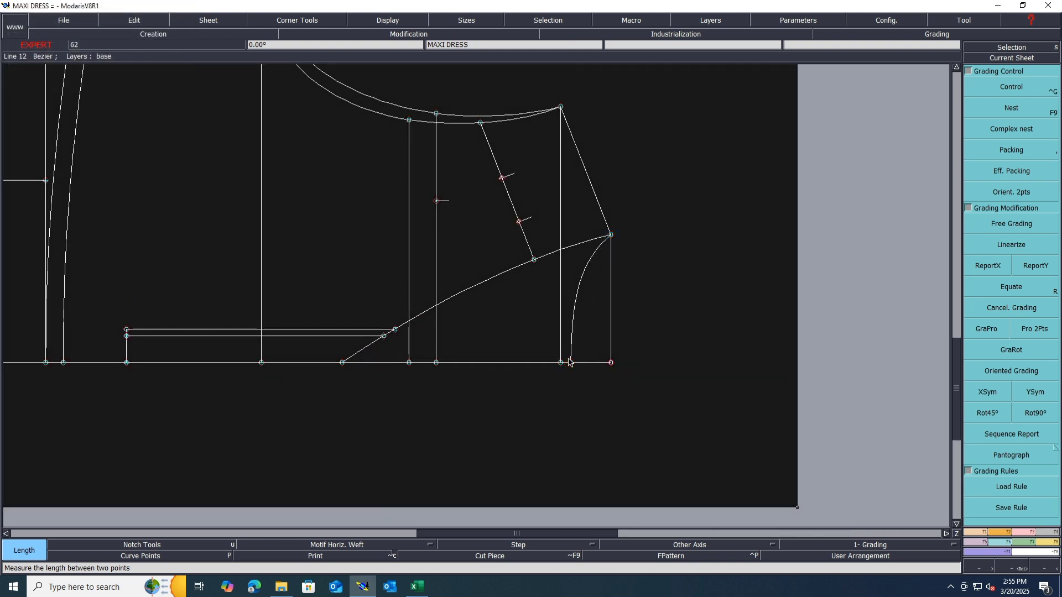
{"action": "left_click", "coordinate": [340, 286]}
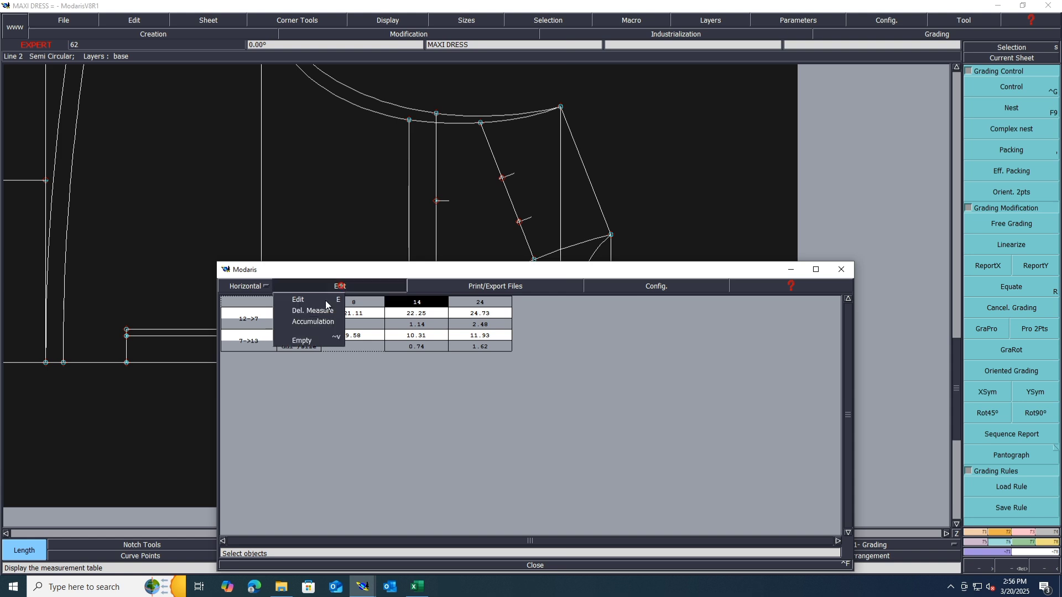
{"action": "left_click", "coordinate": [310, 322]}
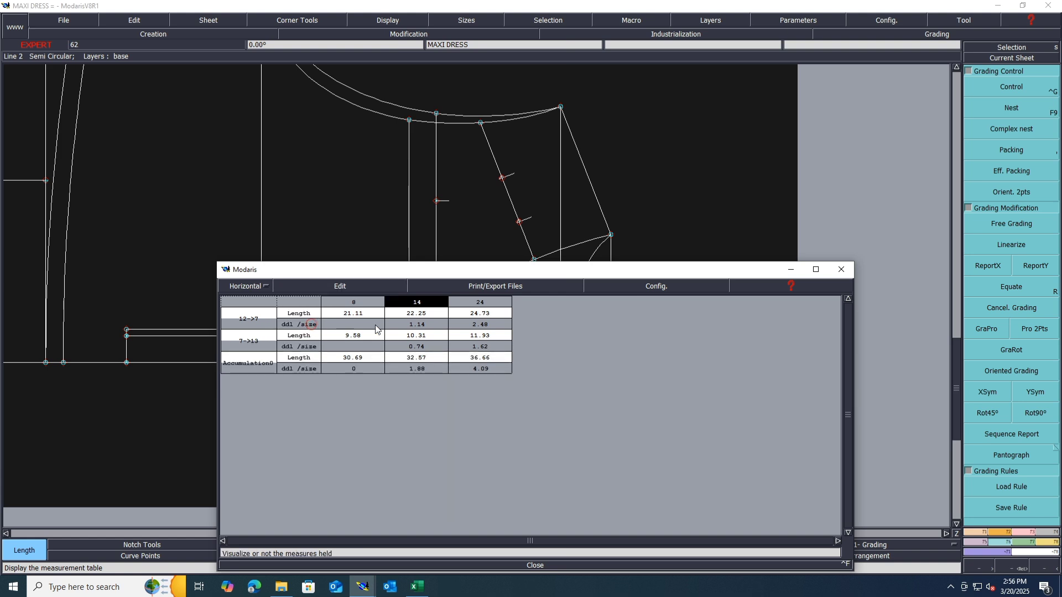
{"action": "left_click", "coordinate": [313, 286]}
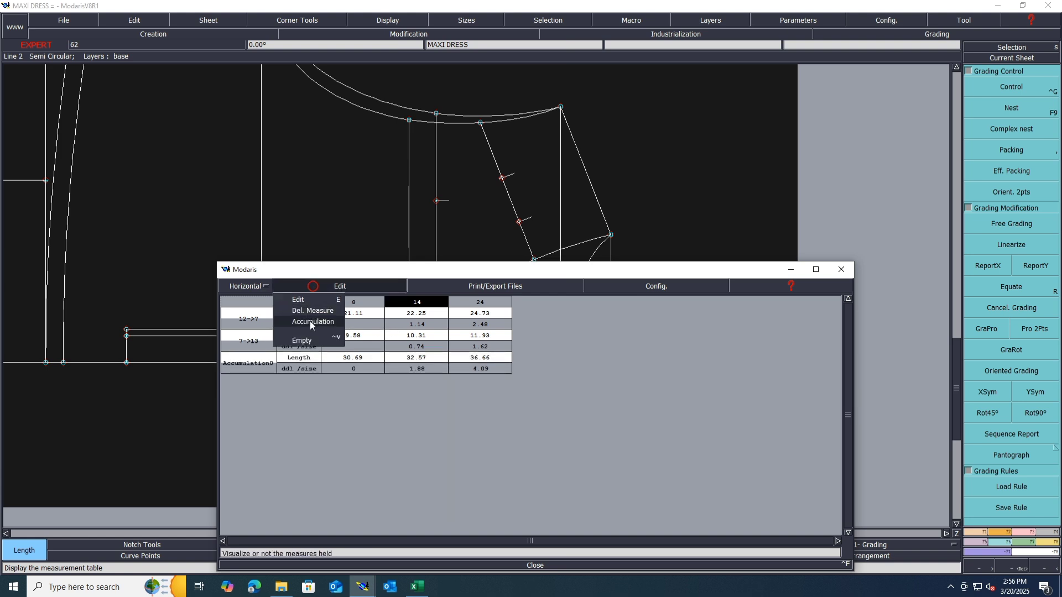
{"action": "left_click", "coordinate": [310, 321]}
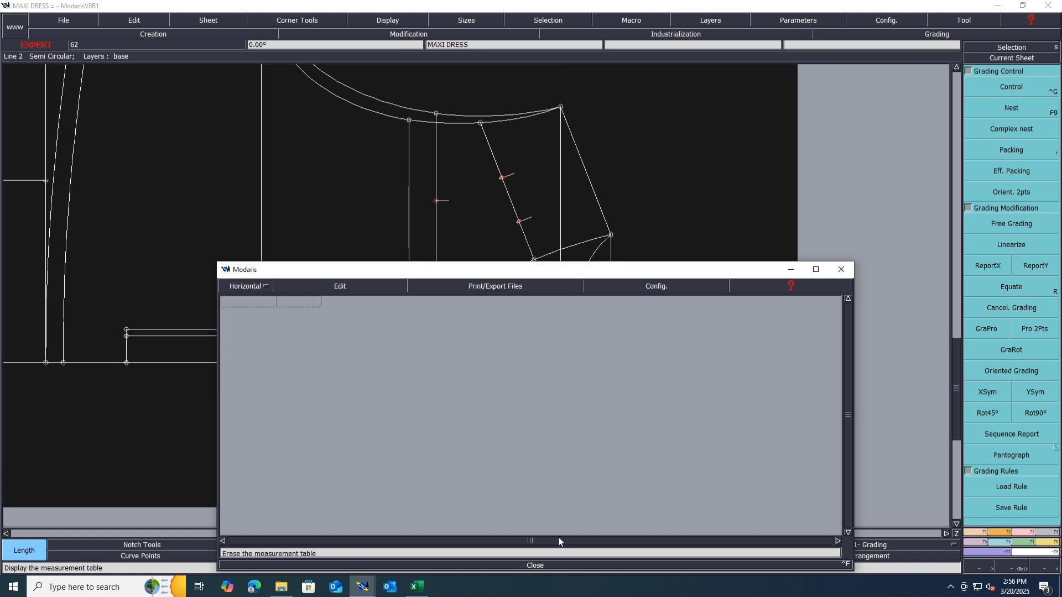
{"action": "left_click", "coordinate": [535, 565]}
Add a dynamic length measure to the long strip beneath the dress pattern and copy its sheet below the original.
{"action": "scroll", "coordinate": [715, 432], "scroll_direction": "down", "scroll_amount": 2}
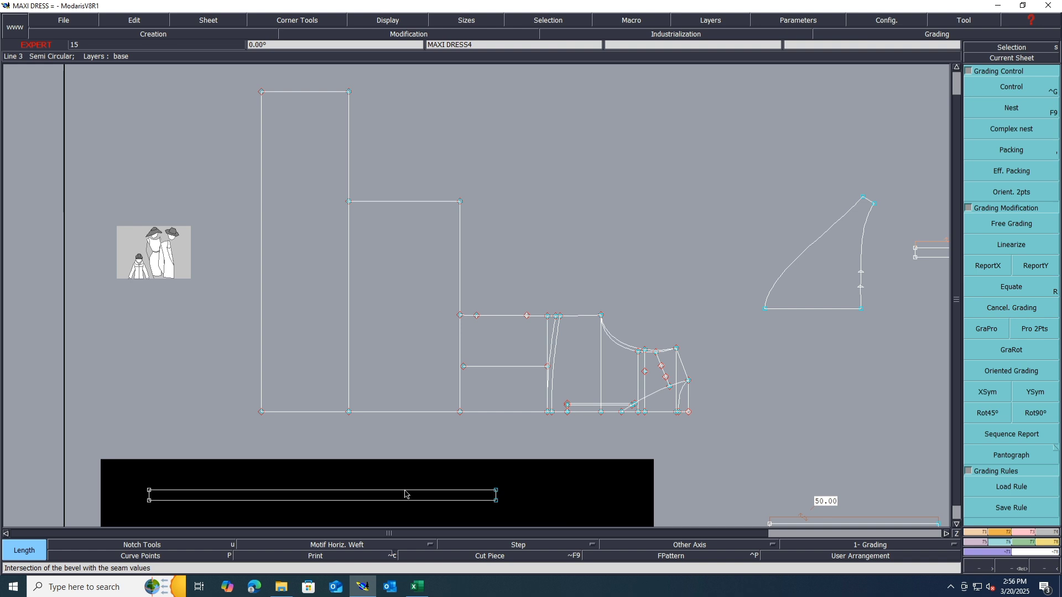
{"action": "left_click", "coordinate": [405, 493]}
{"action": "scroll", "coordinate": [519, 284], "scroll_direction": "down", "scroll_amount": 2}
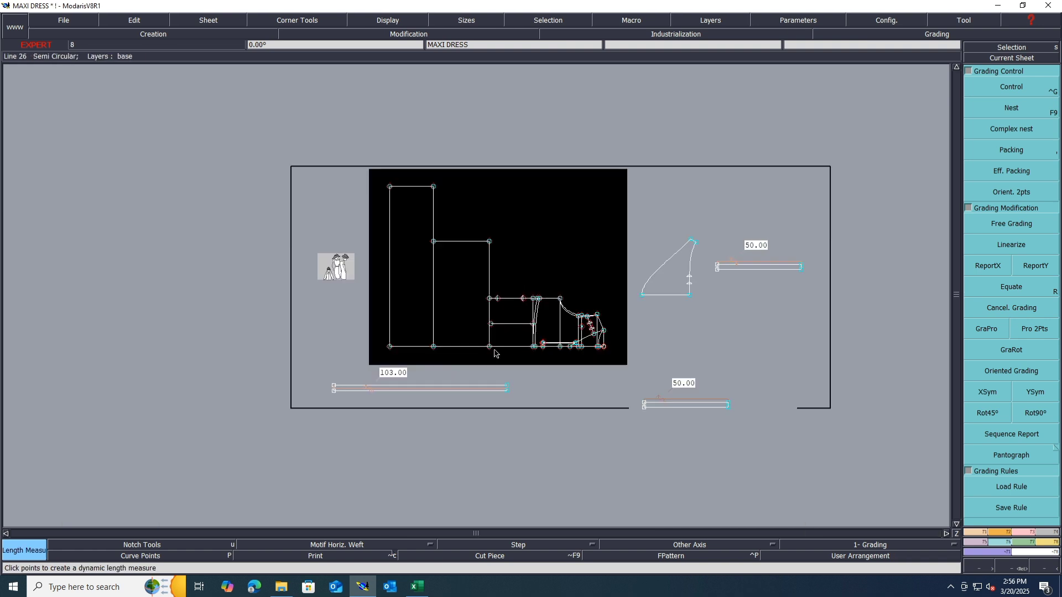
{"action": "scroll", "coordinate": [469, 403], "scroll_direction": "up", "scroll_amount": 2}
{"action": "key", "text": "c"}
{"action": "left_click", "coordinate": [469, 393]}
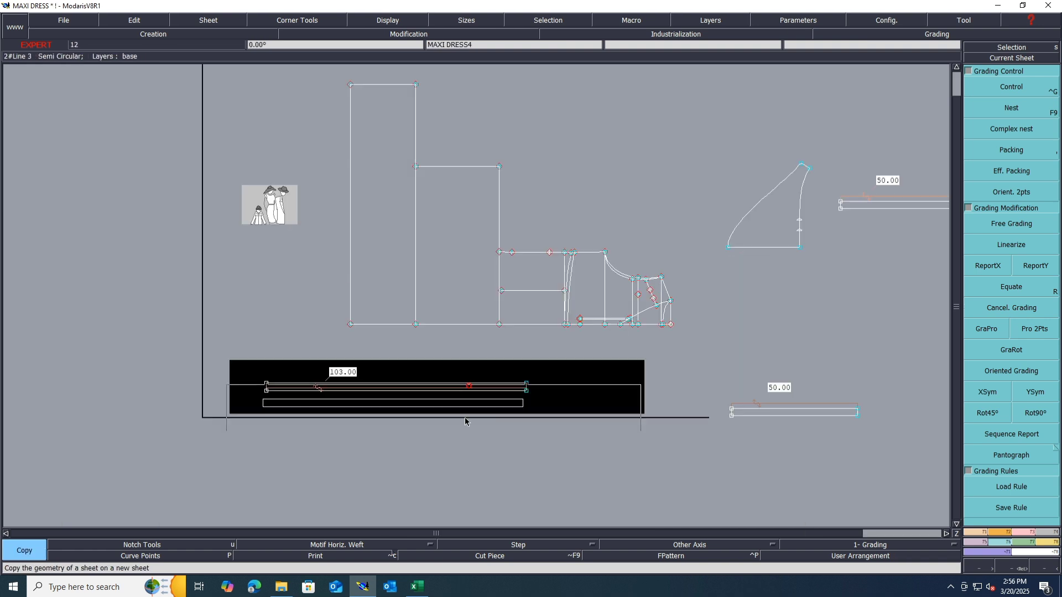
{"action": "left_click", "coordinate": [514, 469]}
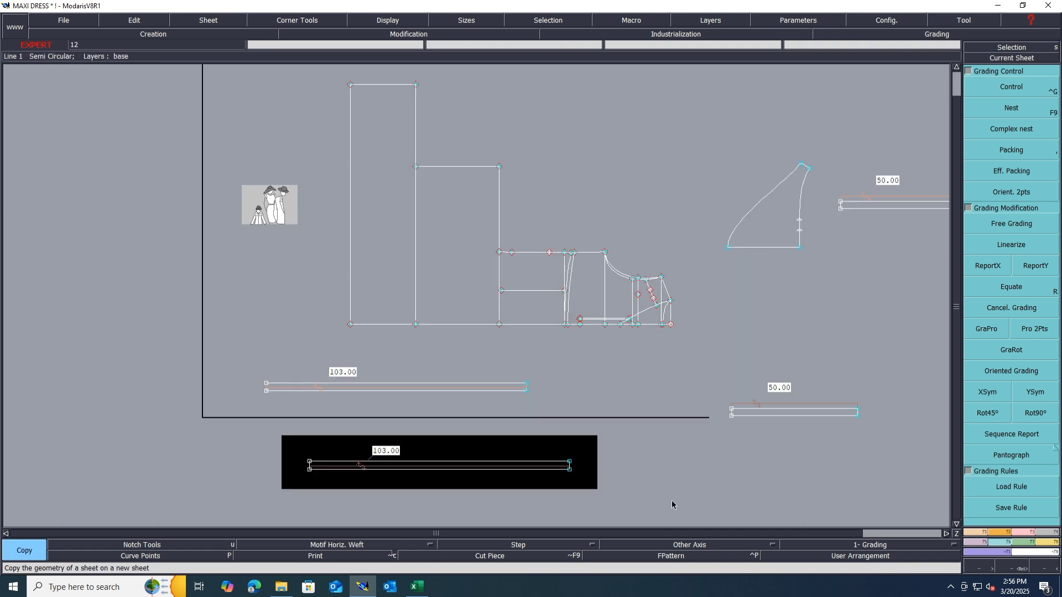
Shorten the copied strip by moving its end points -38 cm in X and 0 in Y.
{"action": "left_click", "coordinate": [1031, 532]}
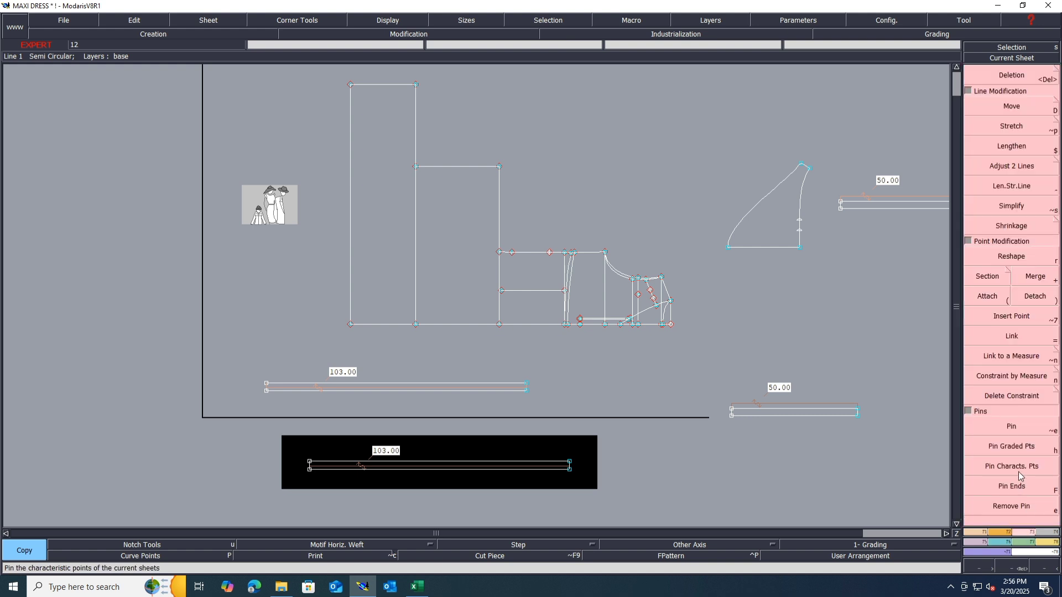
{"action": "left_click", "coordinate": [1017, 108]}
{"action": "left_click", "coordinate": [569, 467]}
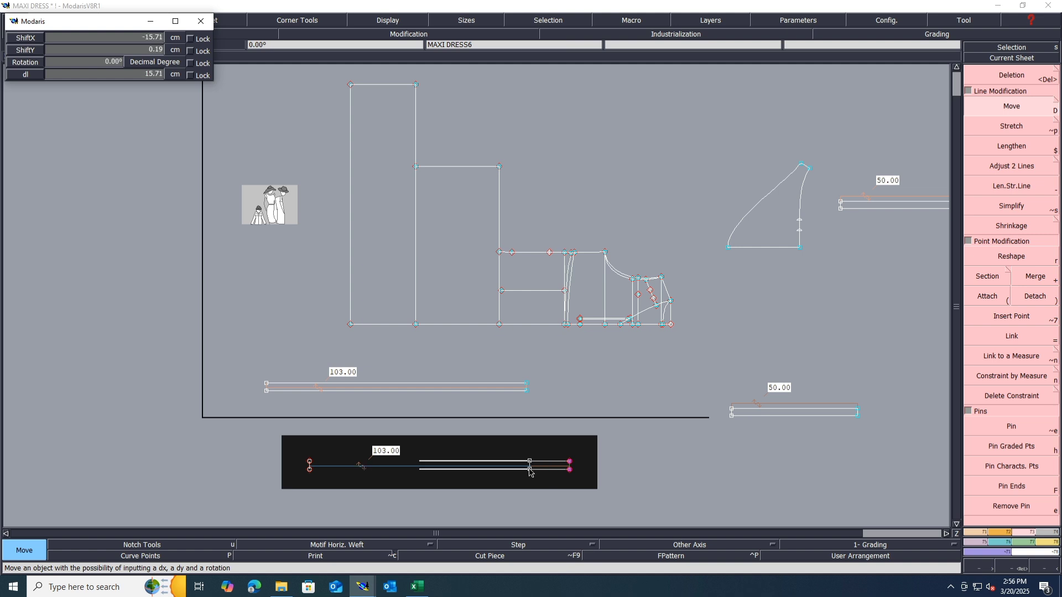
{"action": "type", "text": "-38"}
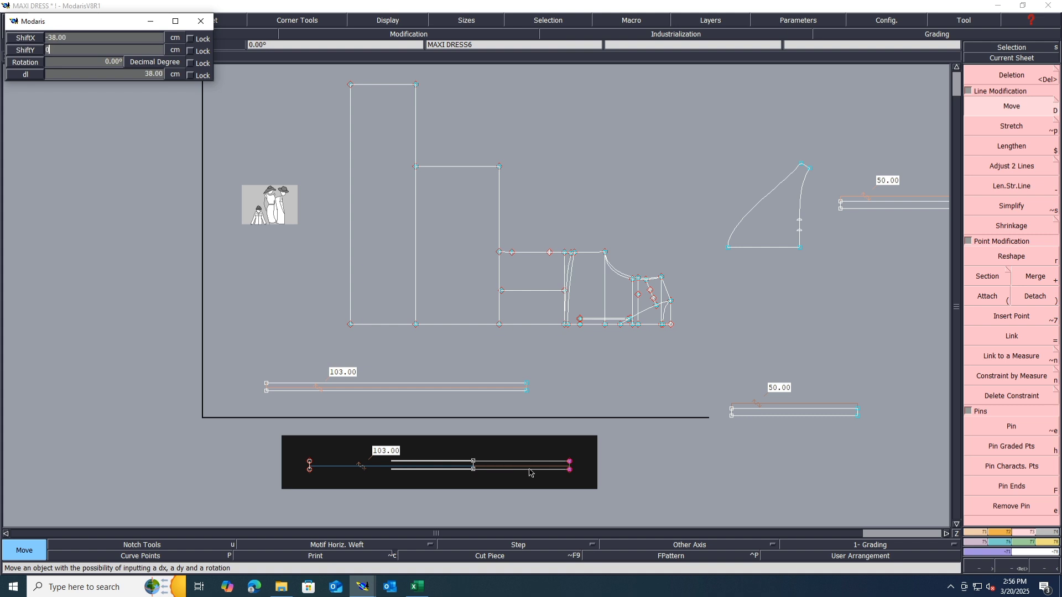
{"action": "key", "text": "Return"}
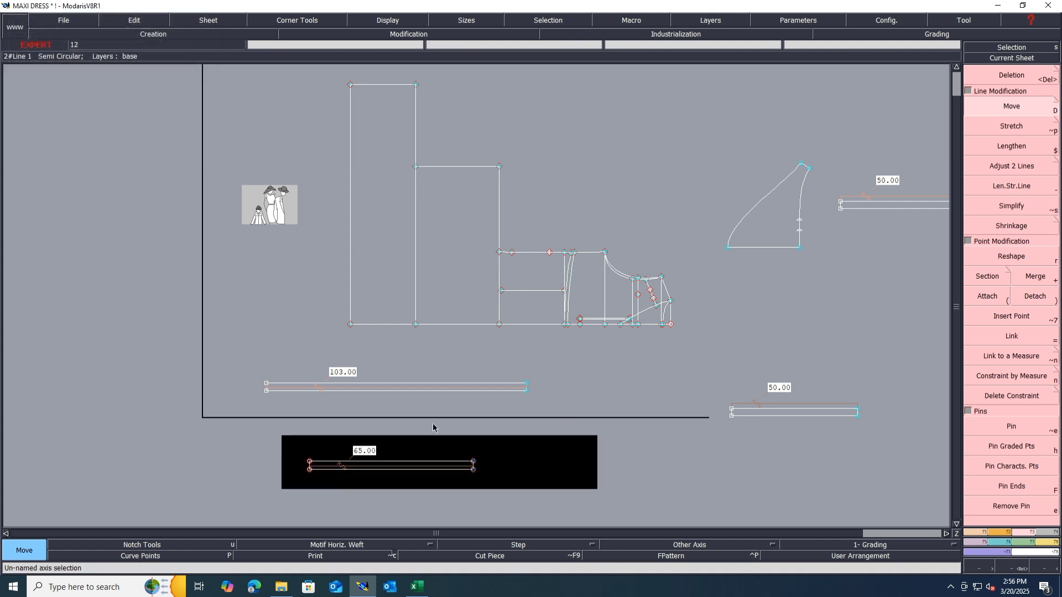
Measure the bodice waist curve between the centre fold and the side seam, recording it in both directions.
{"action": "scroll", "coordinate": [598, 244], "scroll_direction": "up", "scroll_amount": 3}
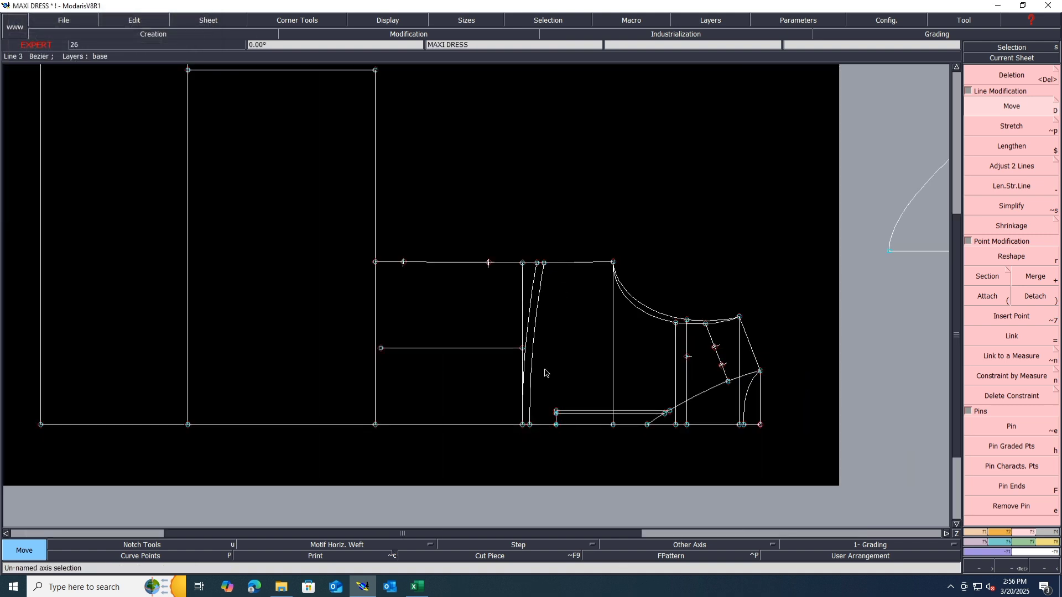
{"action": "key", "text": "l"}
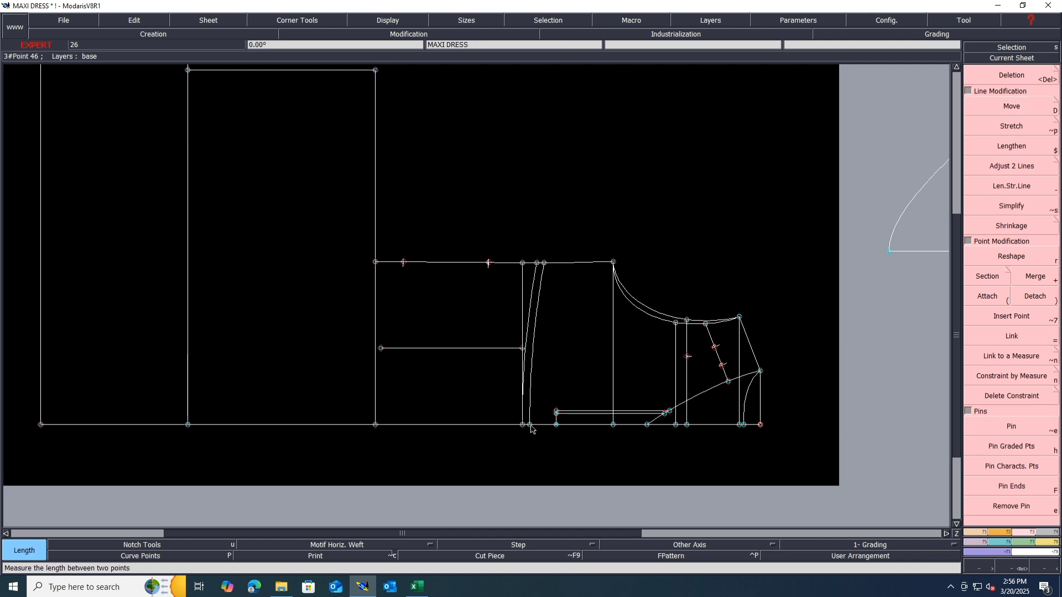
{"action": "left_click", "coordinate": [531, 425]}
{"action": "left_click", "coordinate": [544, 262]}
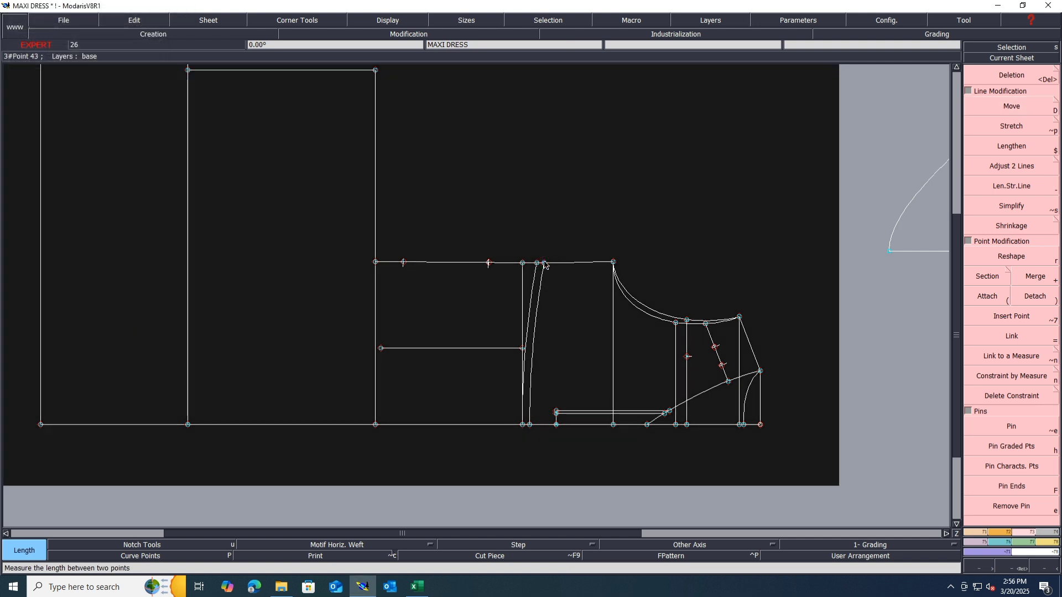
{"action": "left_click", "coordinate": [544, 264]}
{"action": "left_click", "coordinate": [529, 425]}
{"action": "left_click", "coordinate": [529, 425]}
{"action": "left_click", "coordinate": [544, 263]}
{"action": "left_click", "coordinate": [544, 264]}
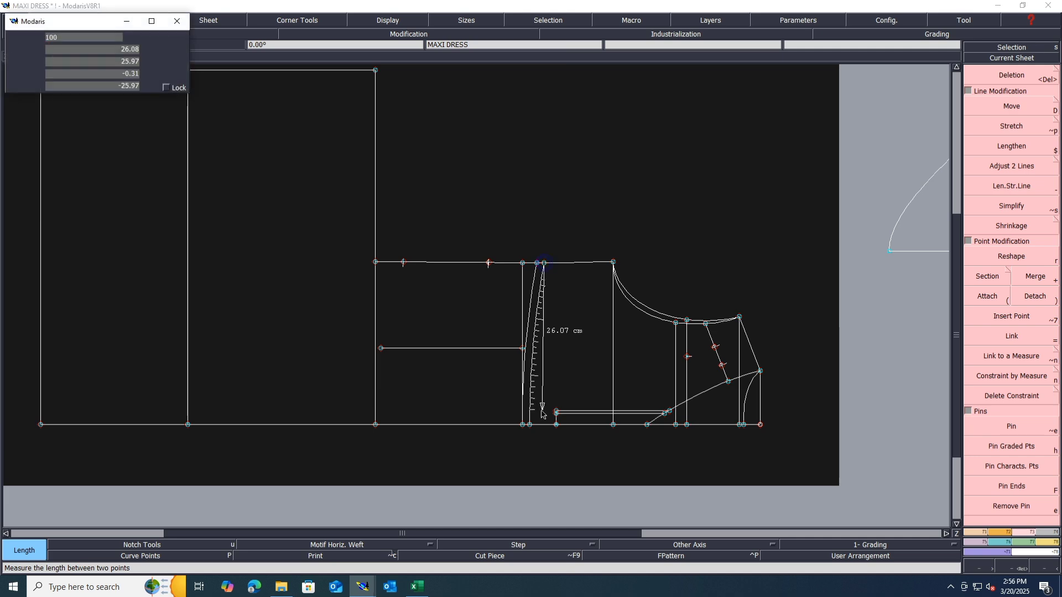
{"action": "key", "text": "Escape"}
Switch to the Excel spec workbook and examine the garment sketch and construction details on the DESIGN sheet.
{"action": "key", "text": "alt+Tab"}
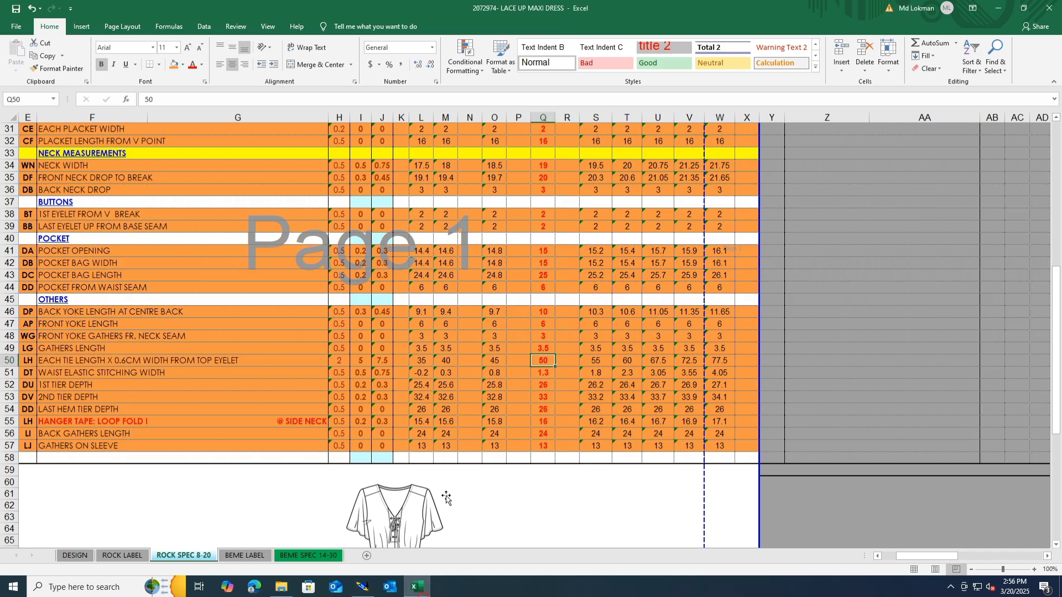
{"action": "scroll", "coordinate": [447, 496], "scroll_direction": "down", "scroll_amount": 4}
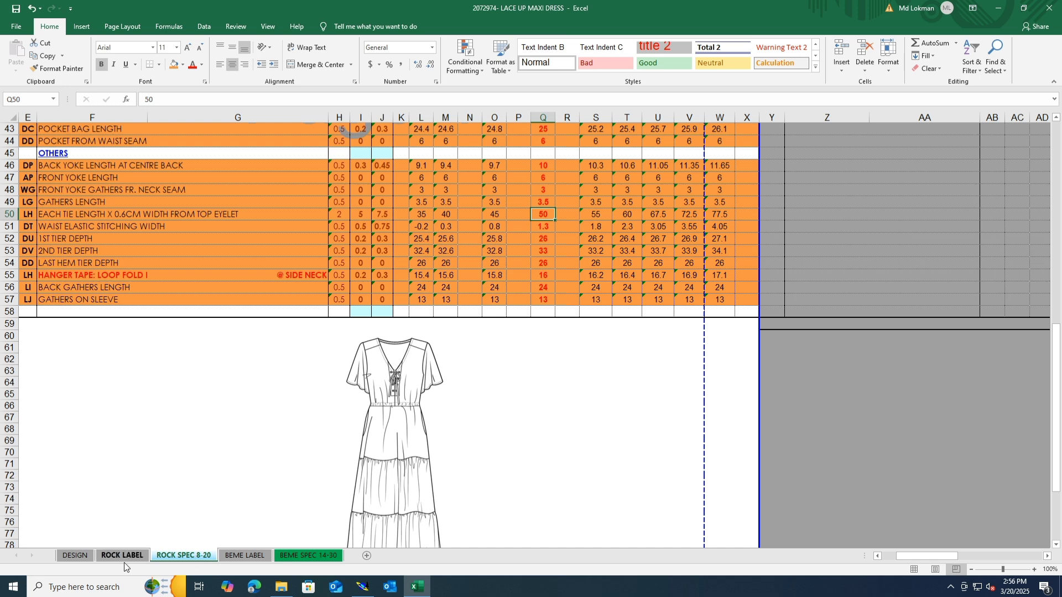
{"action": "left_click", "coordinate": [75, 555]}
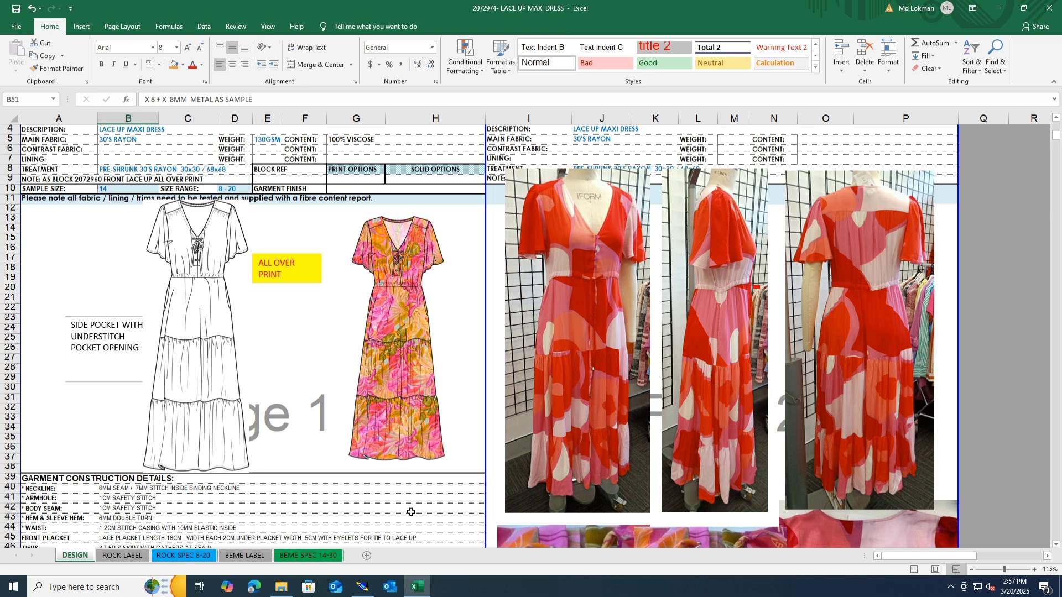
Return to Modaris, accumulate the two waist curve lengths in the measurement table, then empty and close the table.
{"action": "left_click", "coordinate": [362, 586]}
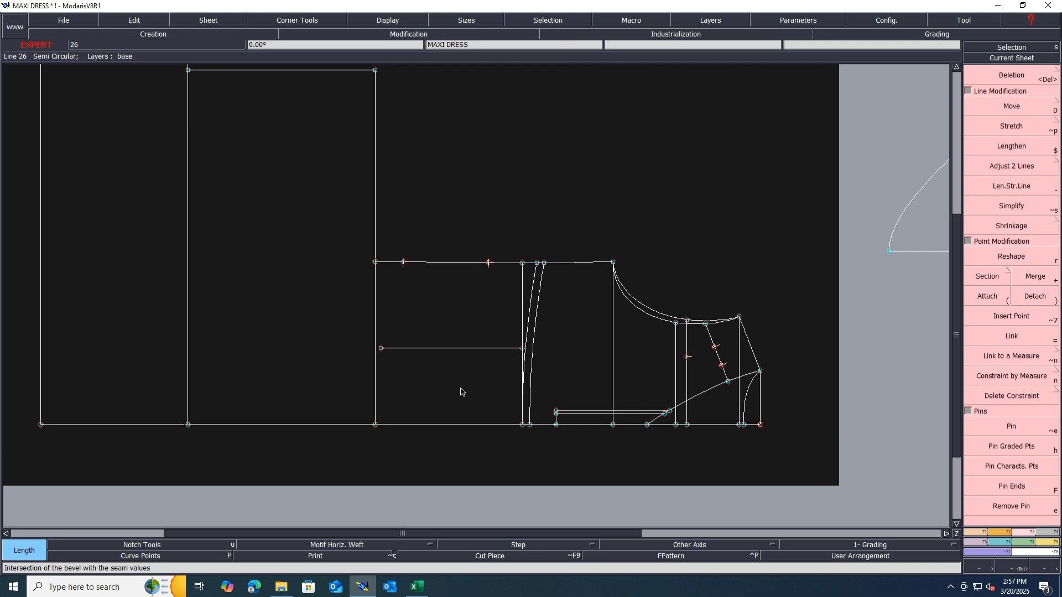
{"action": "left_click", "coordinate": [478, 424]}
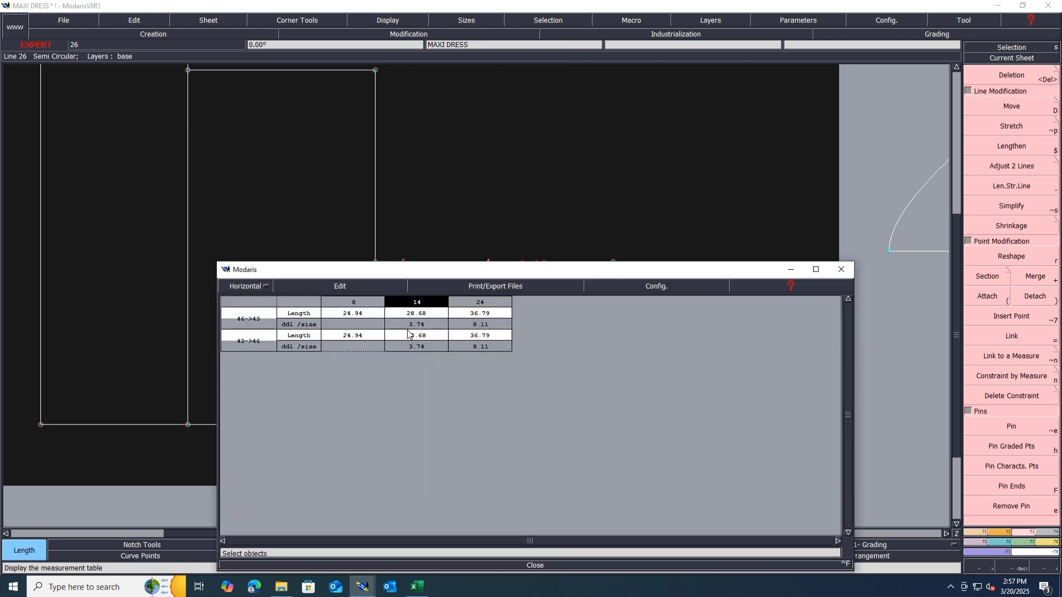
{"action": "left_click", "coordinate": [313, 285]}
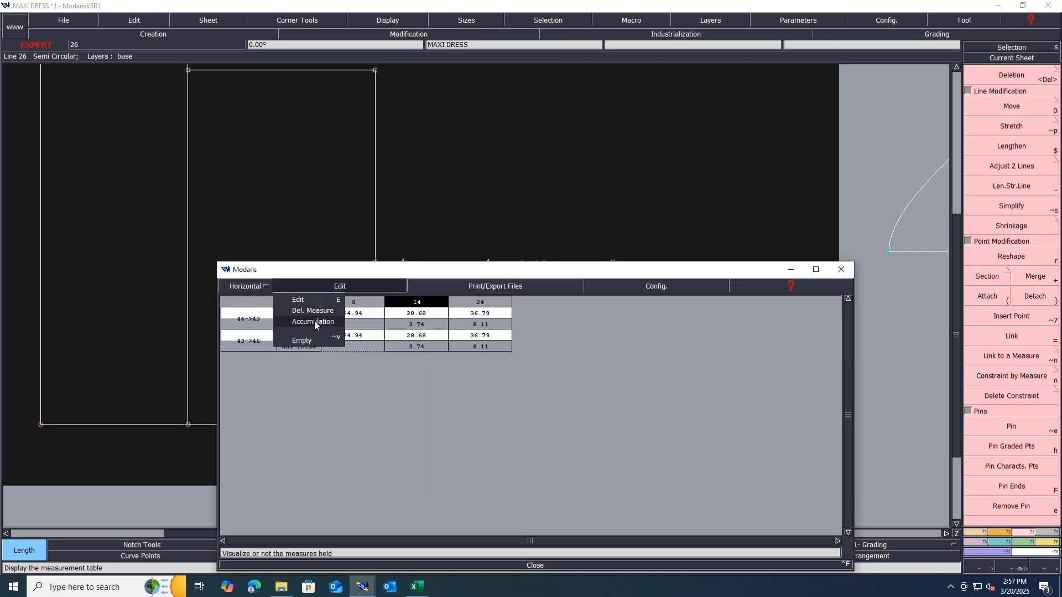
{"action": "left_click", "coordinate": [314, 322]}
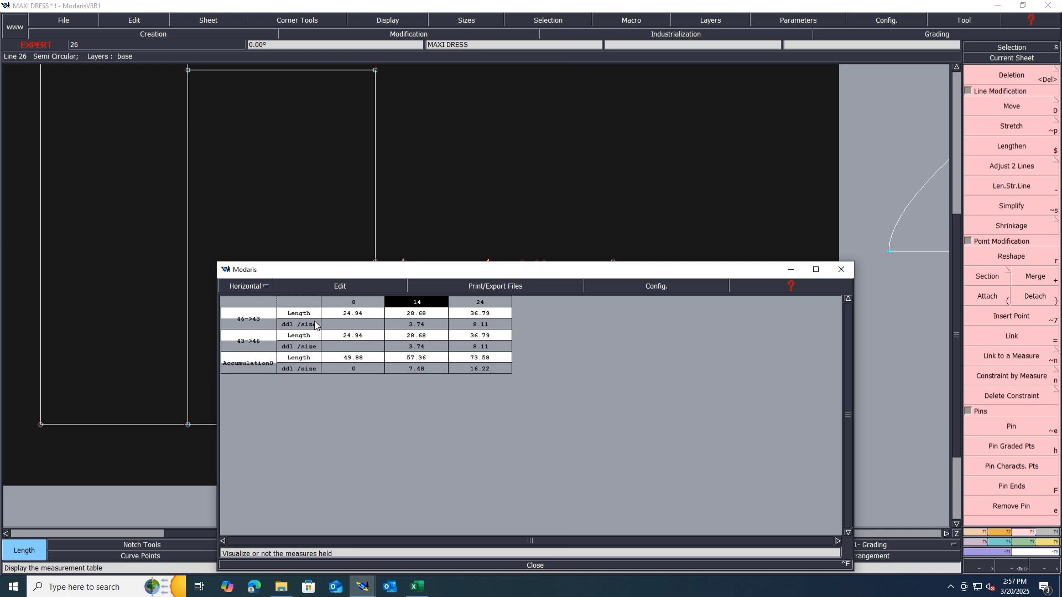
{"action": "left_click", "coordinate": [308, 286]}
{"action": "left_click", "coordinate": [313, 342]}
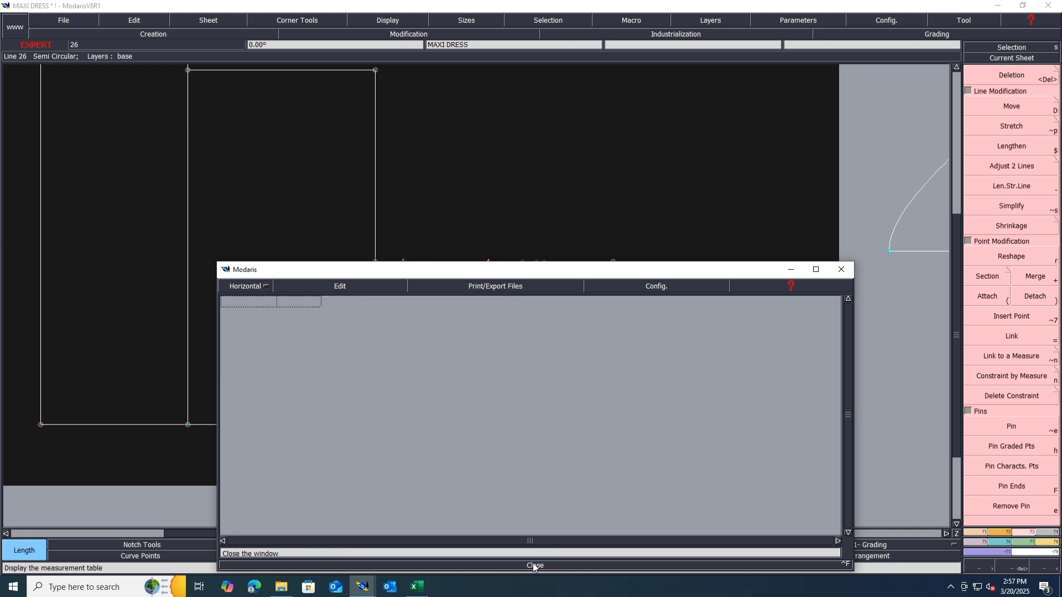
{"action": "left_click", "coordinate": [533, 565]}
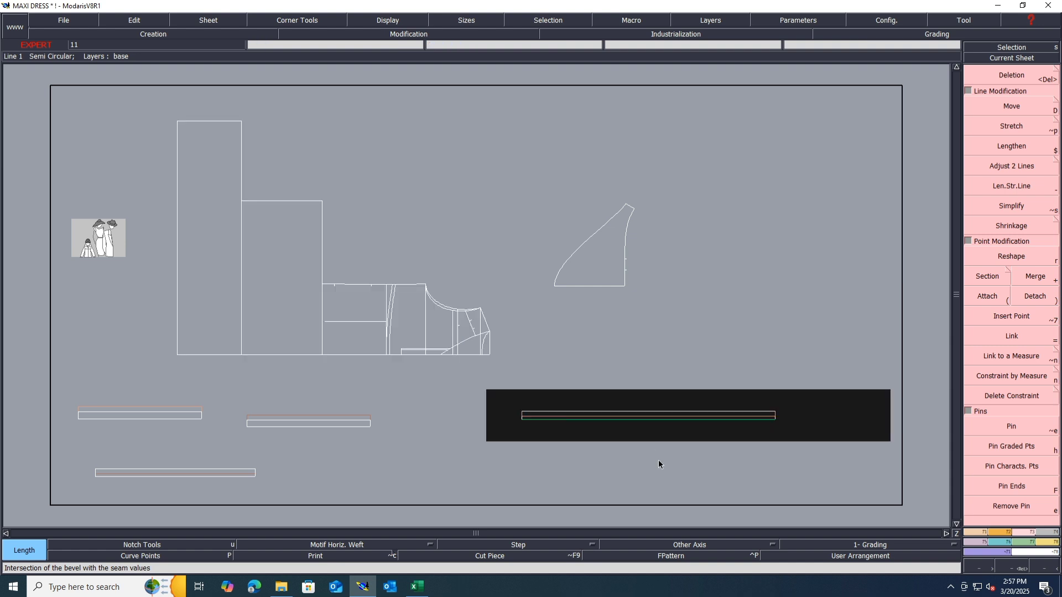
Lengthen the original long strip by moving its two end points 11.72 cm in X and 0 in Y.
{"action": "key", "text": "Home"}
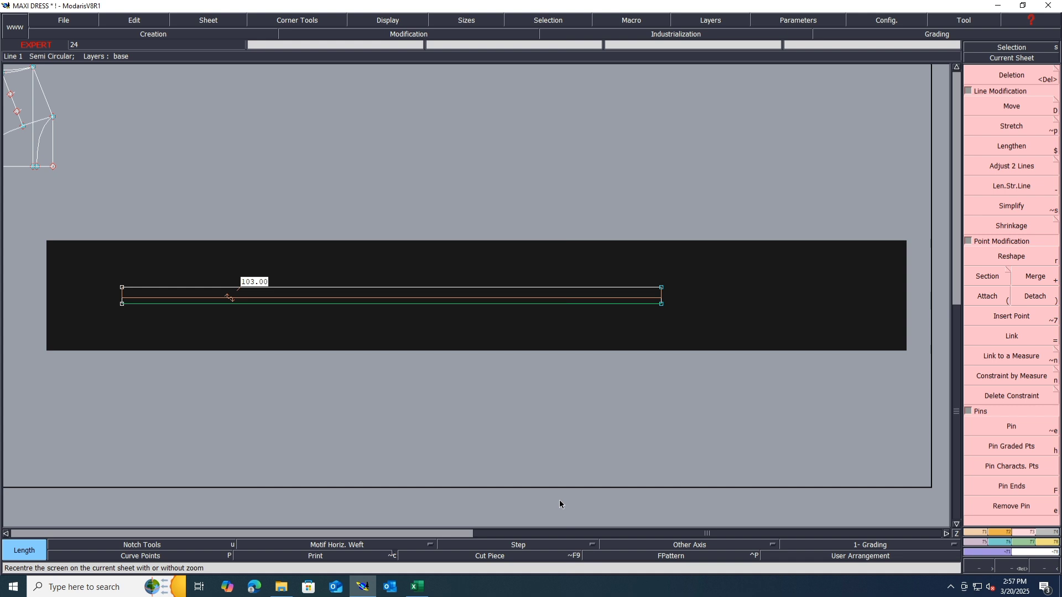
{"action": "left_click", "coordinate": [1019, 108]}
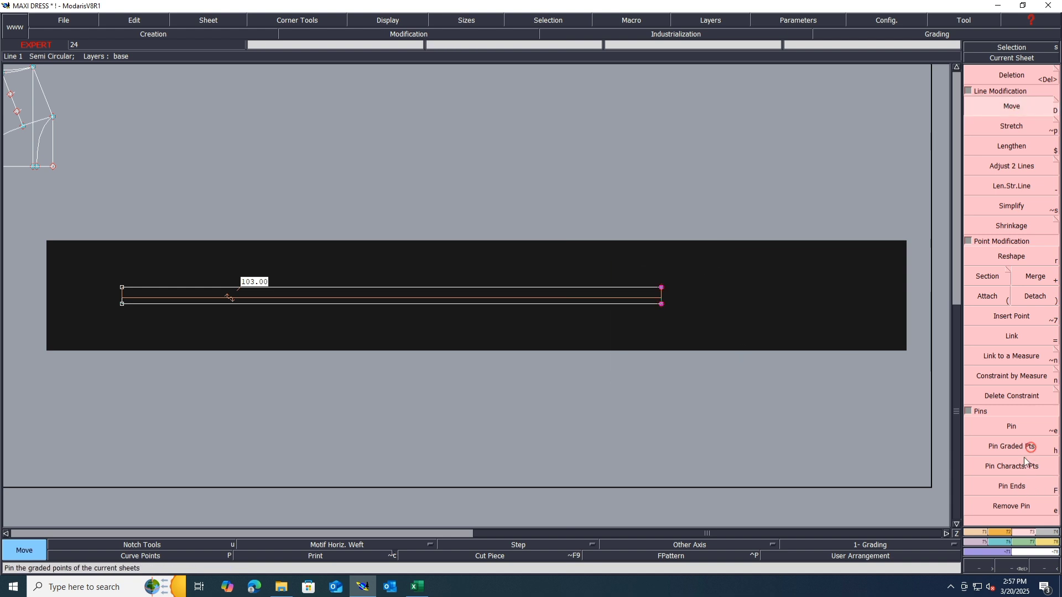
{"action": "left_click", "coordinate": [662, 303]}
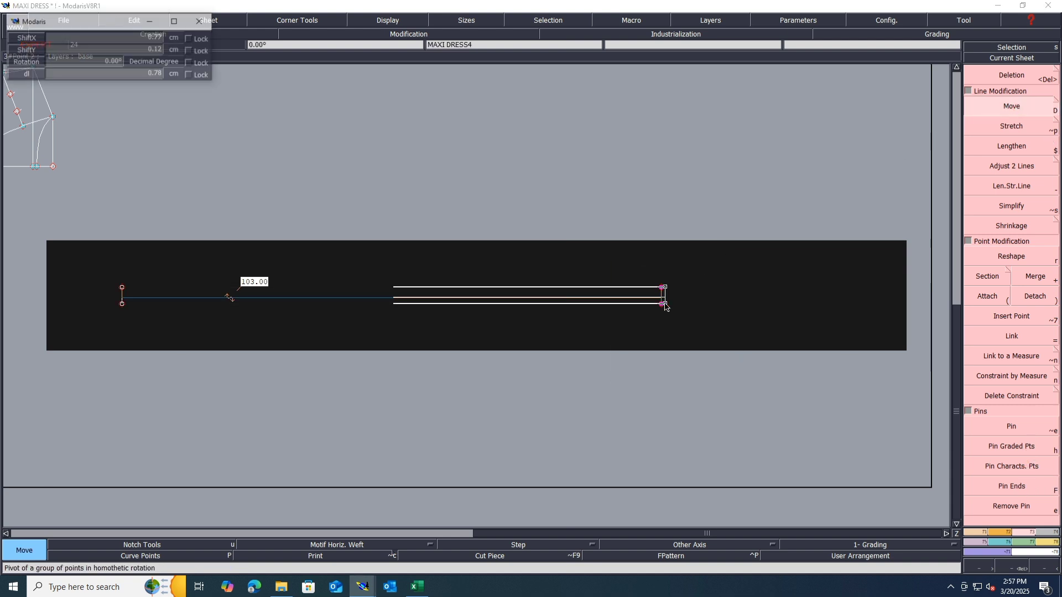
{"action": "type", "text": "11"}
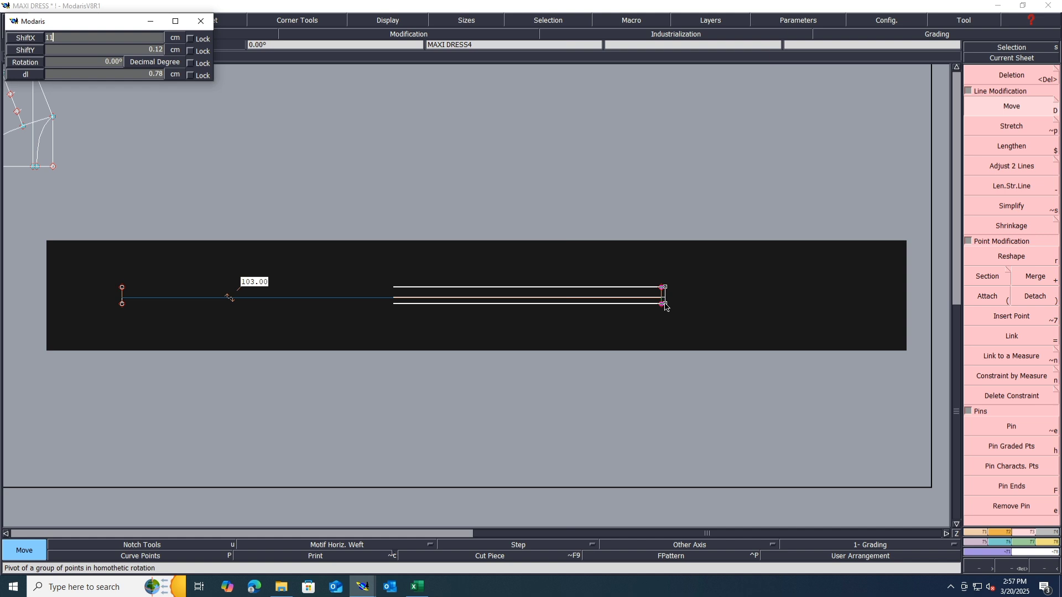
{"action": "type", "text": ".72"}
{"action": "key", "text": "Down"}
{"action": "type", "text": "0"}
{"action": "key", "text": "Return"}
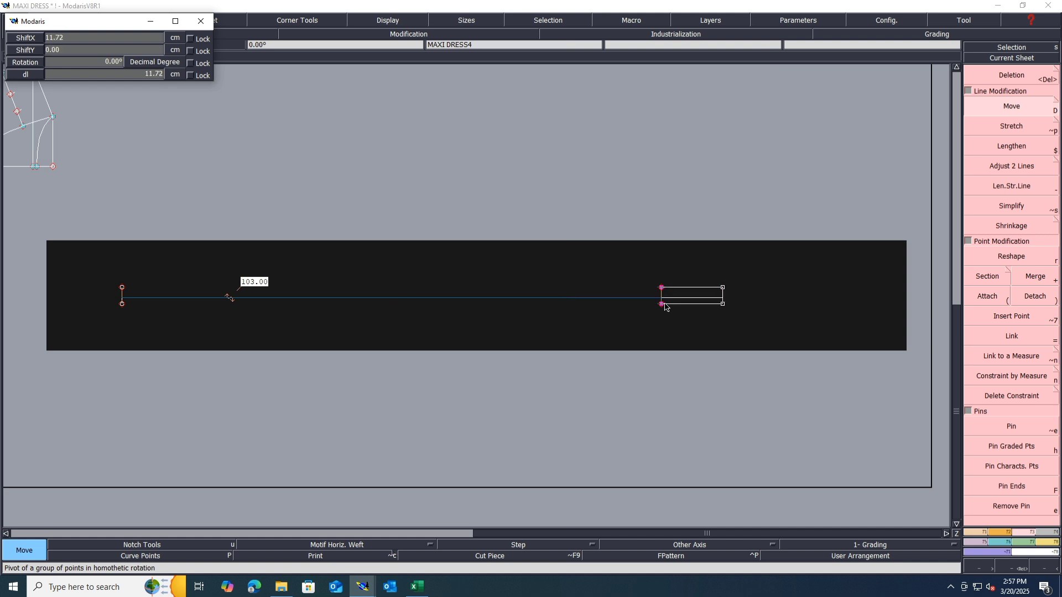
{"action": "key", "text": "Return"}
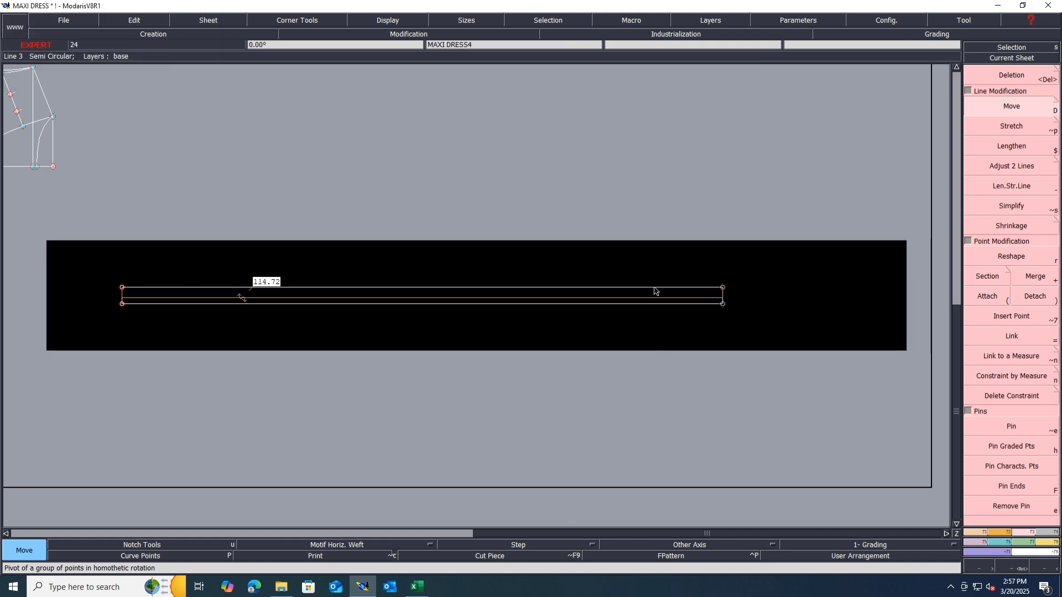
Display the graded nest in all sizes on the lengthened strip, and extend the display to all sheets.
{"action": "key", "text": "F11"}
{"action": "key", "text": "F10"}
{"action": "scroll", "coordinate": [661, 302], "scroll_direction": "down", "scroll_amount": 1}
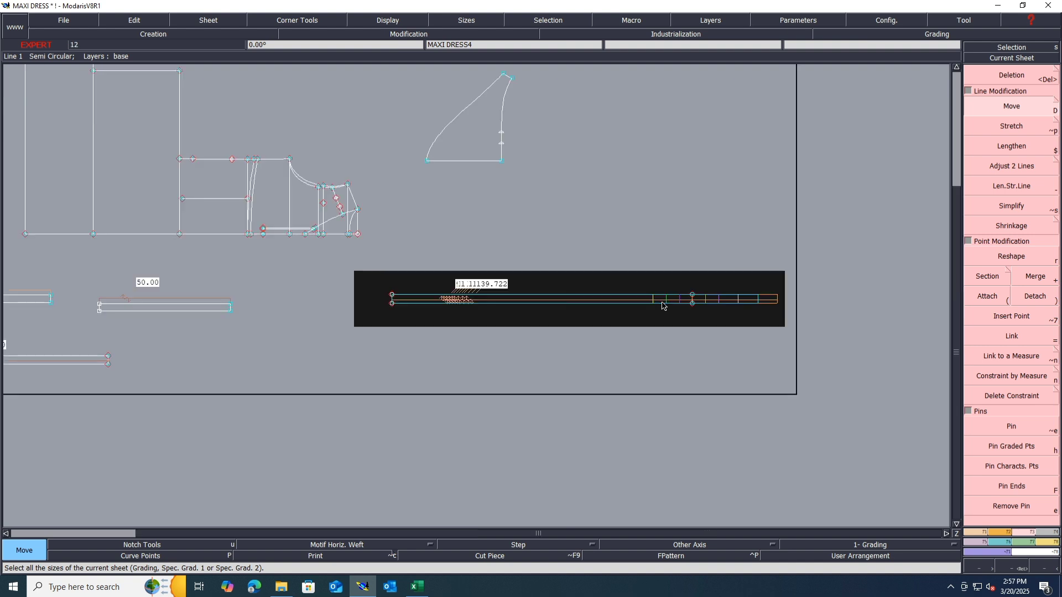
{"action": "scroll", "coordinate": [662, 303], "scroll_direction": "down", "scroll_amount": 1}
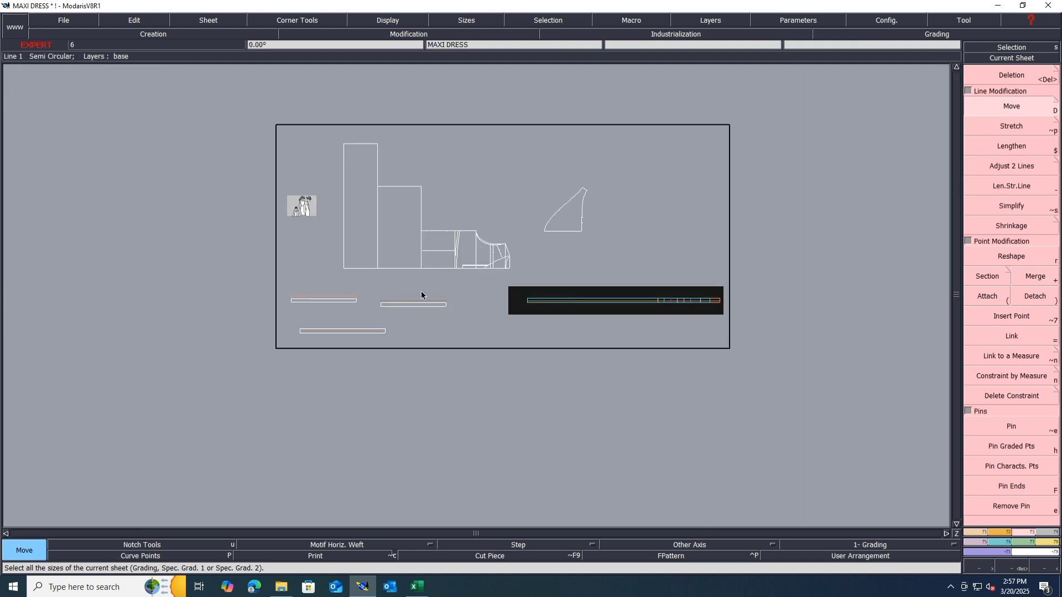
{"action": "key", "text": "ctrl+a"}
{"action": "key", "text": "F11"}
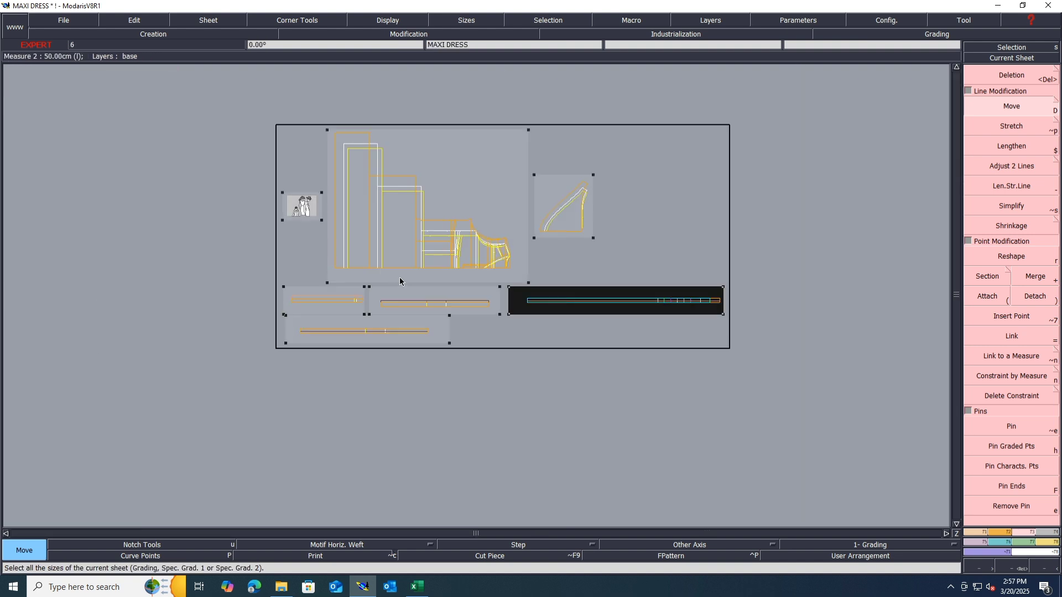
{"action": "key", "text": "F10"}
{"action": "left_click", "coordinate": [557, 377]}
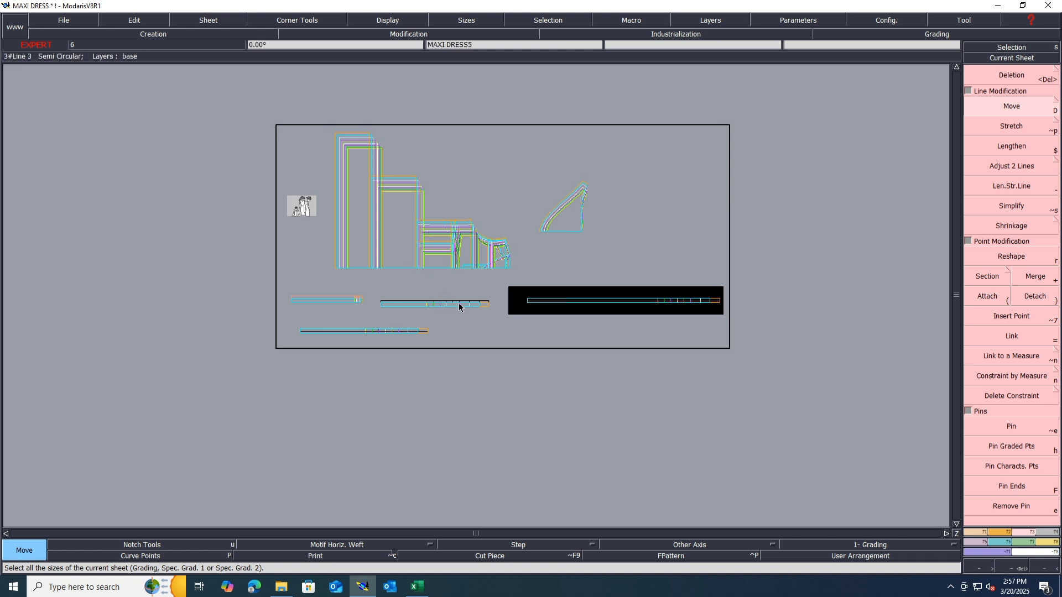
Examine the graded lengths of the strips beneath the dress pattern, then return all sheets to the base size.
{"action": "scroll", "coordinate": [459, 306], "scroll_direction": "up", "scroll_amount": 2}
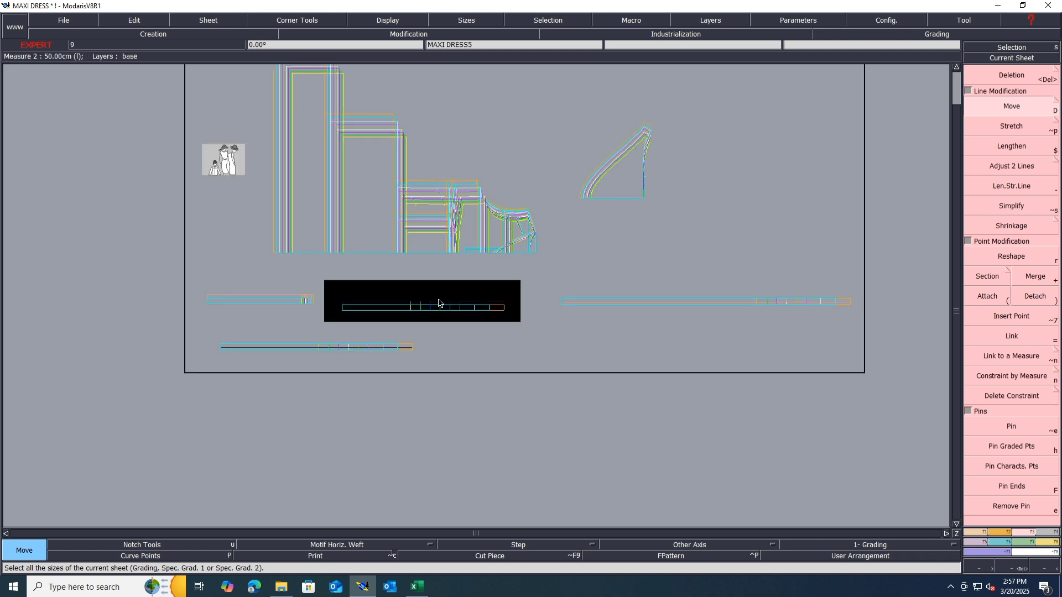
{"action": "scroll", "coordinate": [438, 303], "scroll_direction": "up", "scroll_amount": 2}
{"action": "scroll", "coordinate": [450, 316], "scroll_direction": "down", "scroll_amount": 2}
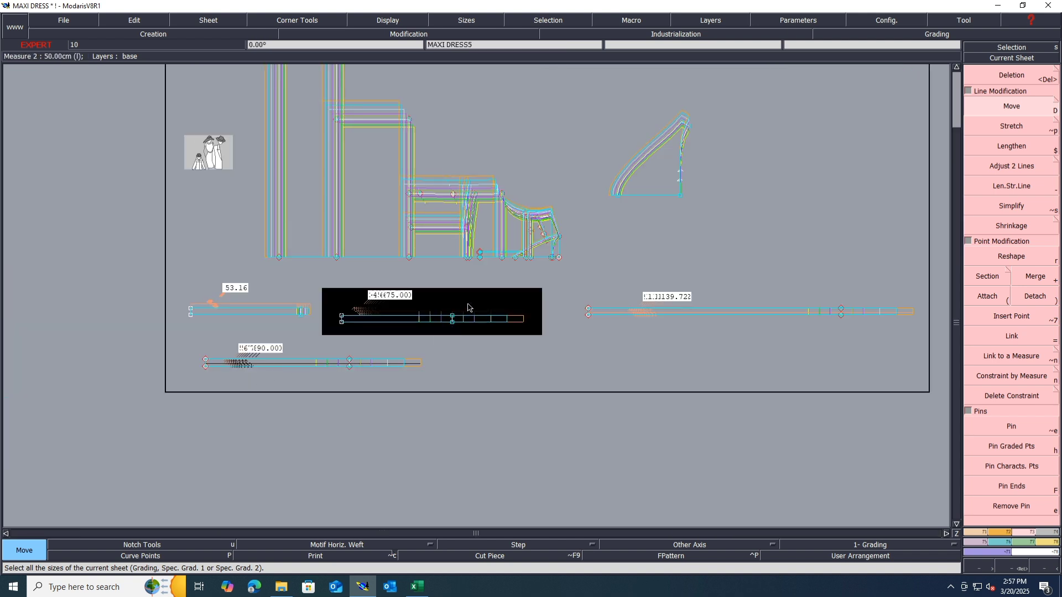
{"action": "key", "text": "ctrl+a"}
{"action": "key", "text": "F12"}
{"action": "scroll", "coordinate": [387, 324], "scroll_direction": "up", "scroll_amount": 1}
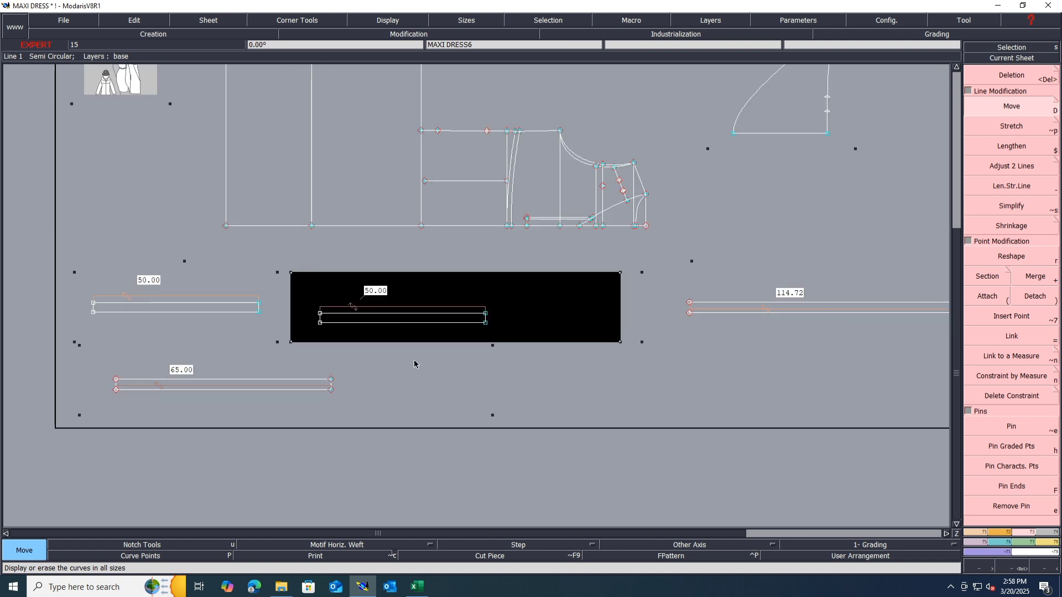
Cancel the grading on the end points of the middle 50 cm strip and the 65 cm strip.
{"action": "left_click_drag", "start_coordinate": [496, 285], "coordinate": [473, 336]}
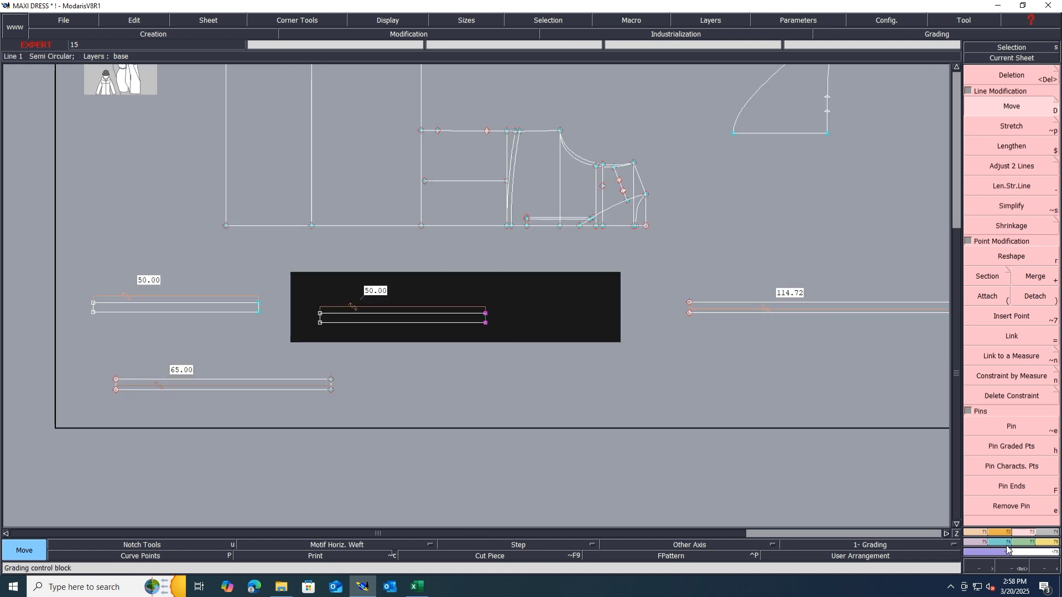
{"action": "left_click", "coordinate": [1007, 550]}
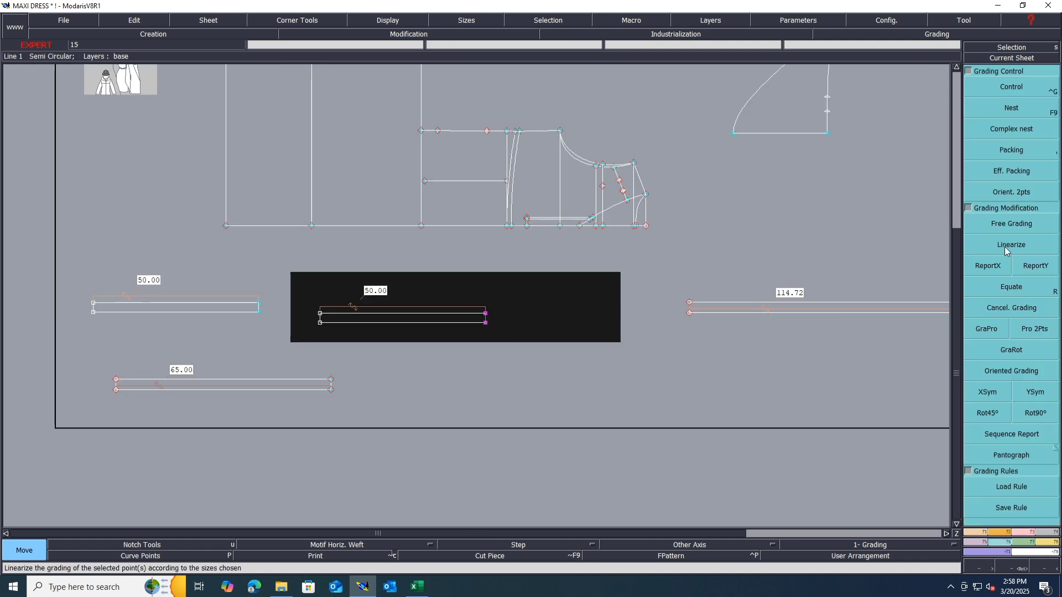
{"action": "left_click", "coordinate": [1011, 308]}
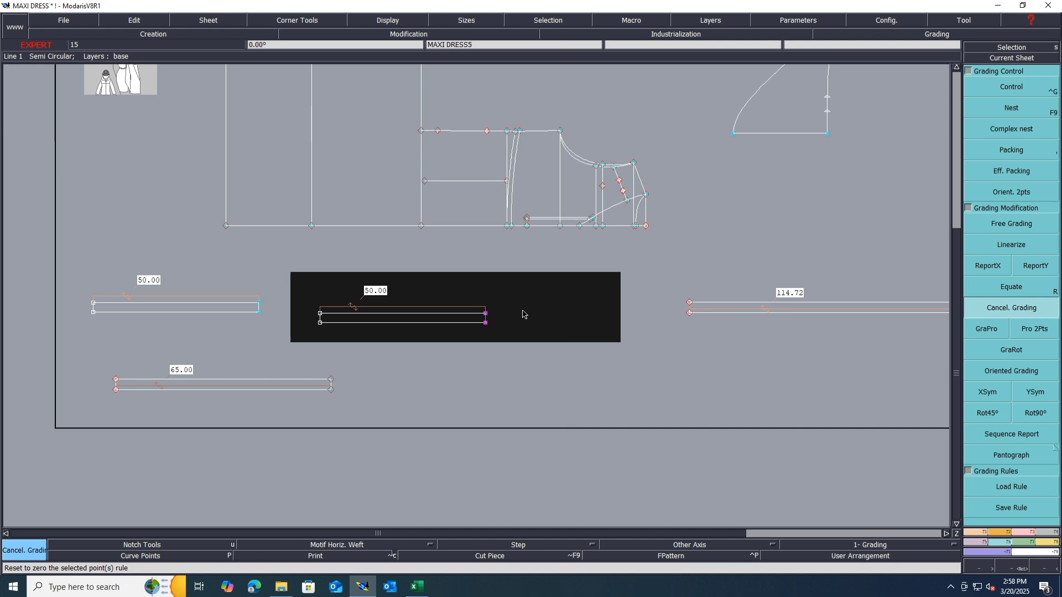
{"action": "left_click", "coordinate": [485, 317]}
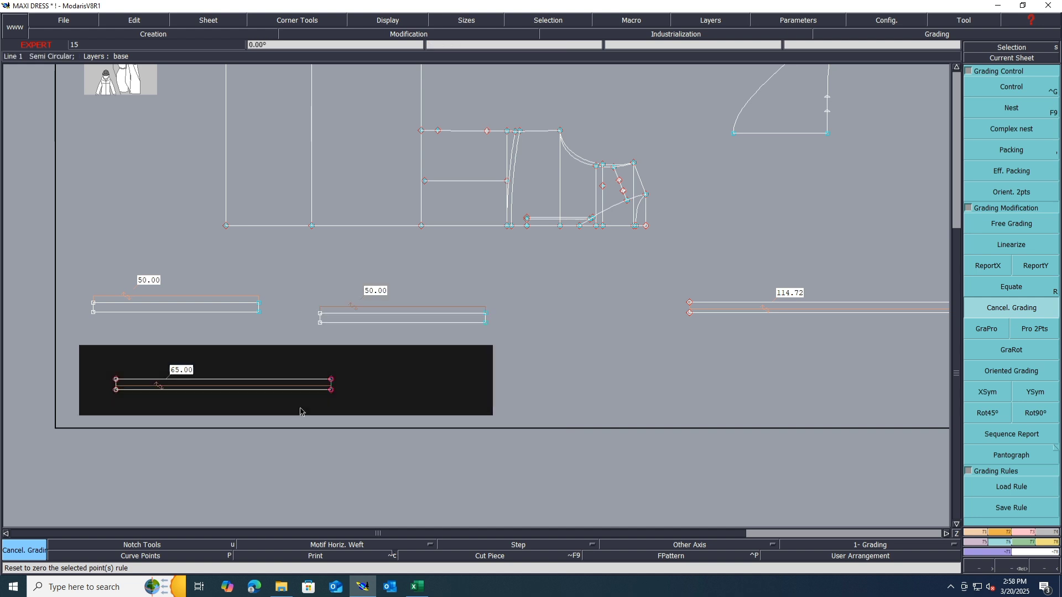
{"action": "left_click", "coordinate": [330, 383]}
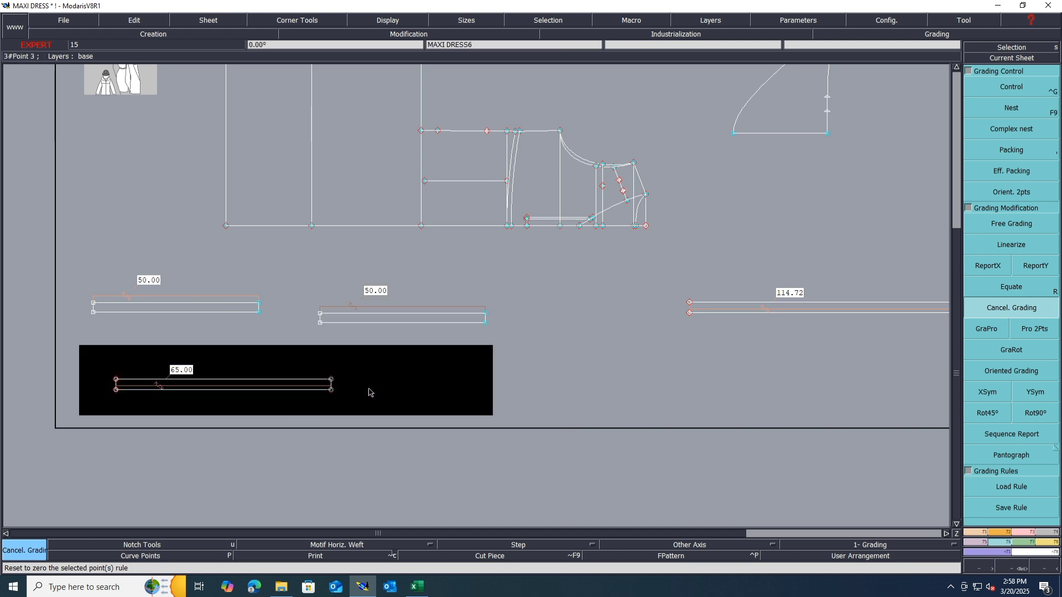
Start grading Control, show the nest on all sheets to check the strips, and return to the base size.
{"action": "left_click", "coordinate": [1012, 87]}
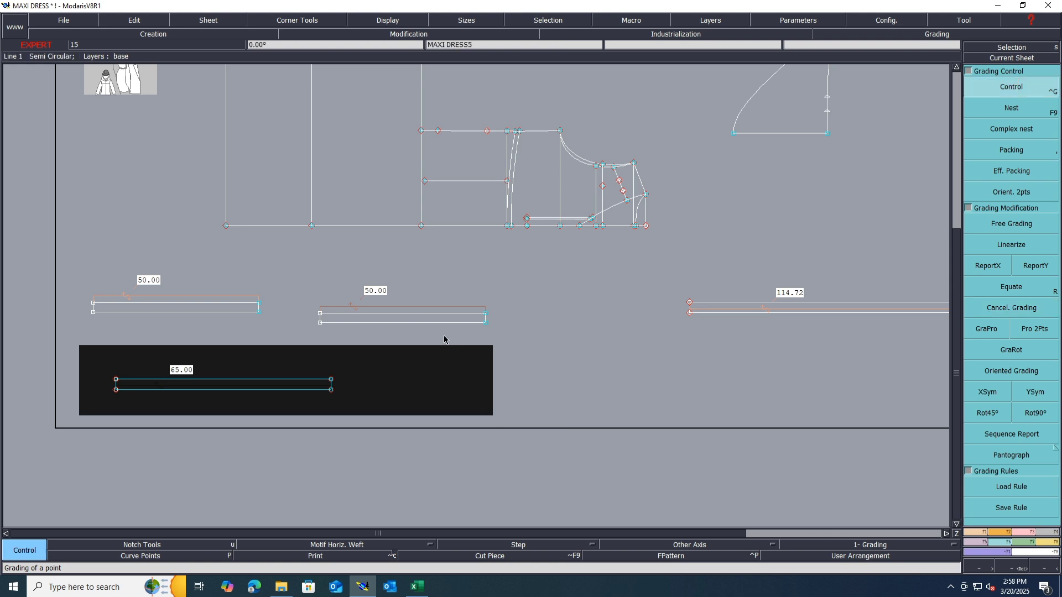
{"action": "scroll", "coordinate": [663, 169], "scroll_direction": "up", "scroll_amount": 2}
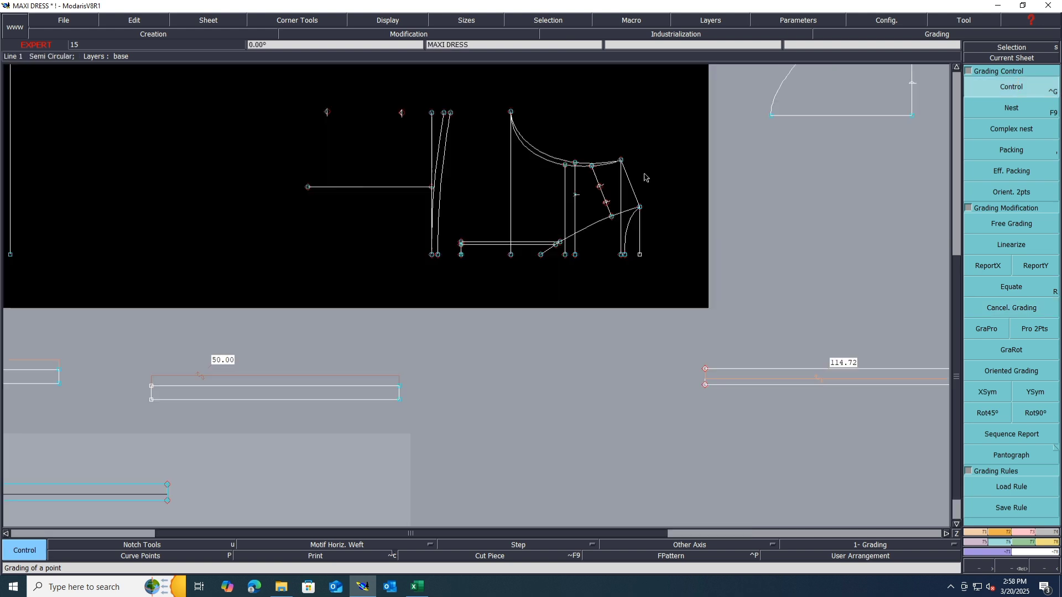
{"action": "key", "text": "F9"}
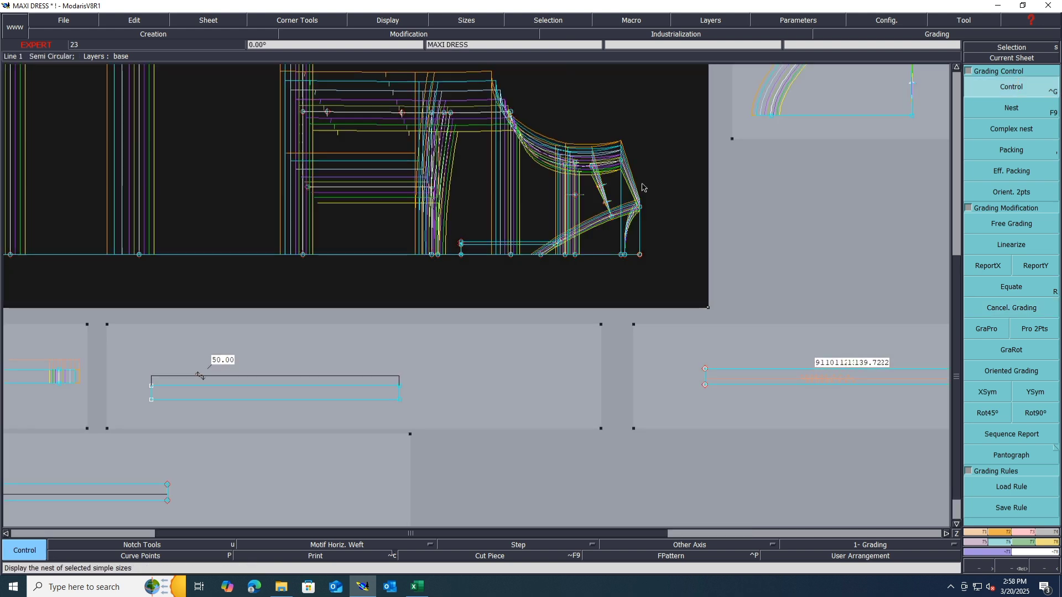
{"action": "key", "text": "F10"}
{"action": "key", "text": "j"}
{"action": "left_click", "coordinate": [307, 259]}
{"action": "scroll", "coordinate": [310, 261], "scroll_direction": "up", "scroll_amount": 4}
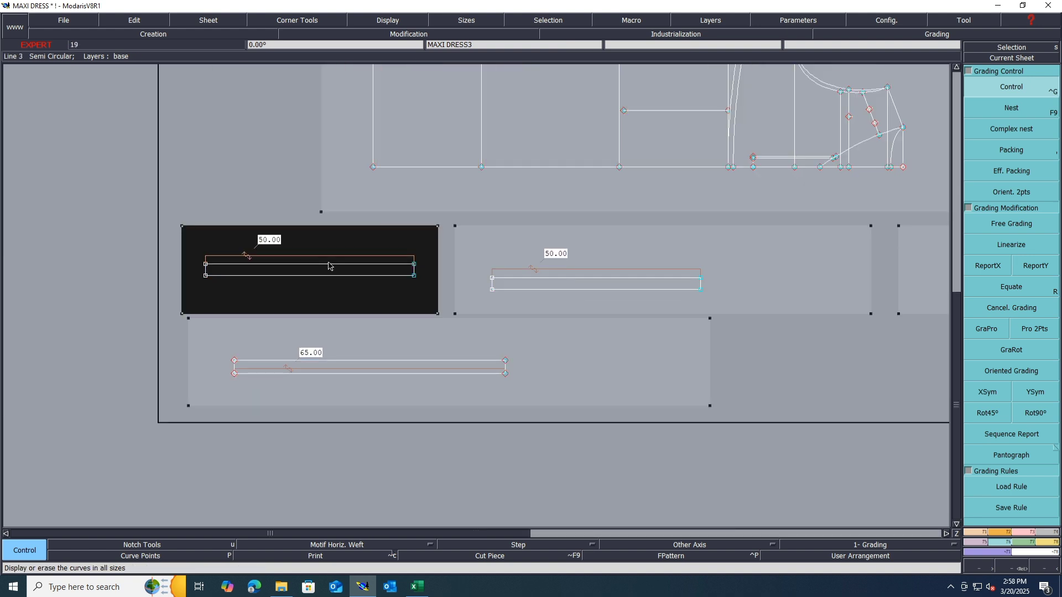
Report the X grading from the first strip's end point onto the end of the middle 50 cm strip.
{"action": "scroll", "coordinate": [328, 266], "scroll_direction": "down", "scroll_amount": 2}
{"action": "left_click", "coordinate": [987, 266]}
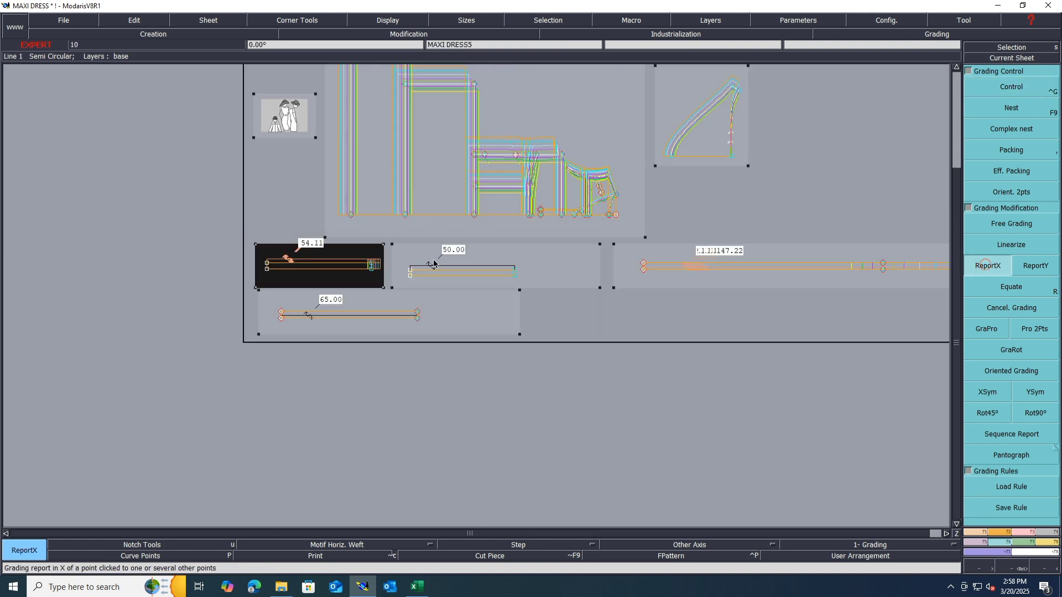
{"action": "scroll", "coordinate": [301, 287], "scroll_direction": "up", "scroll_amount": 4}
{"action": "left_click", "coordinate": [301, 281]}
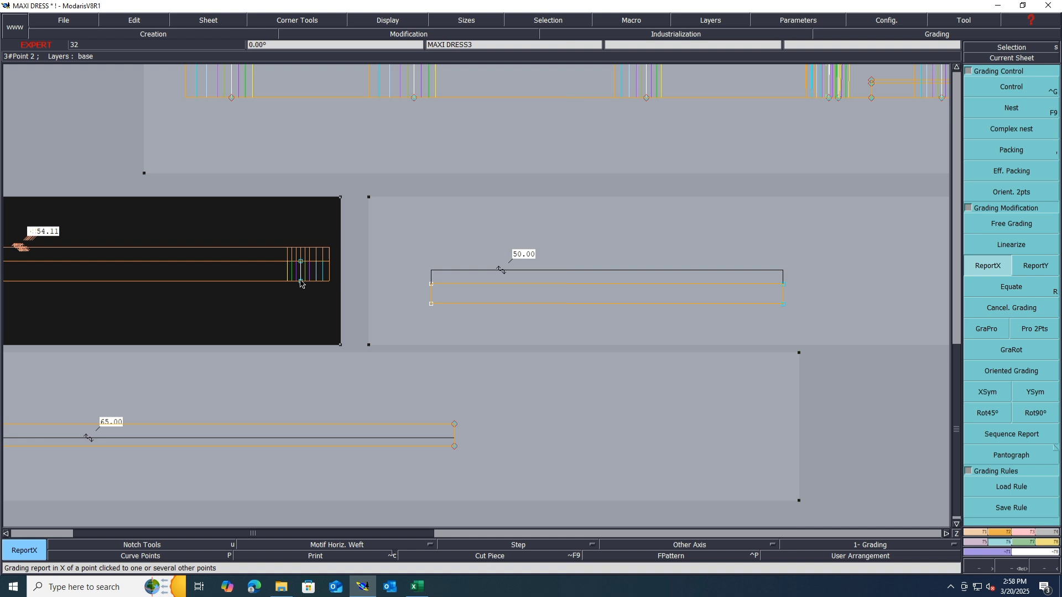
{"action": "left_click", "coordinate": [786, 304]}
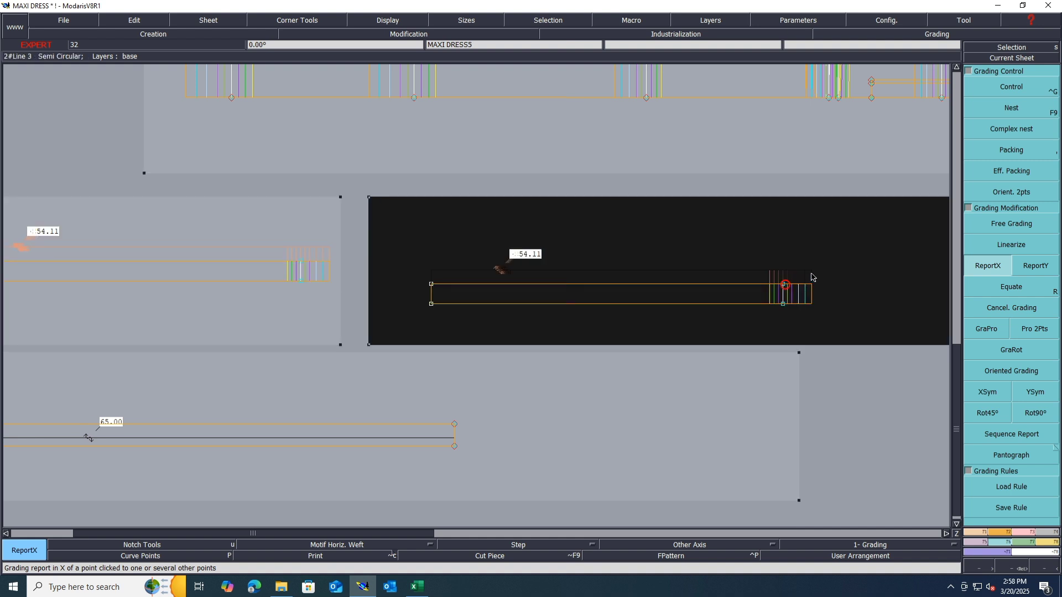
Undo the last ReportX on the middle 50 cm strip.
{"action": "scroll", "coordinate": [810, 277], "scroll_direction": "down", "scroll_amount": 2}
{"action": "left_click", "coordinate": [413, 248]}
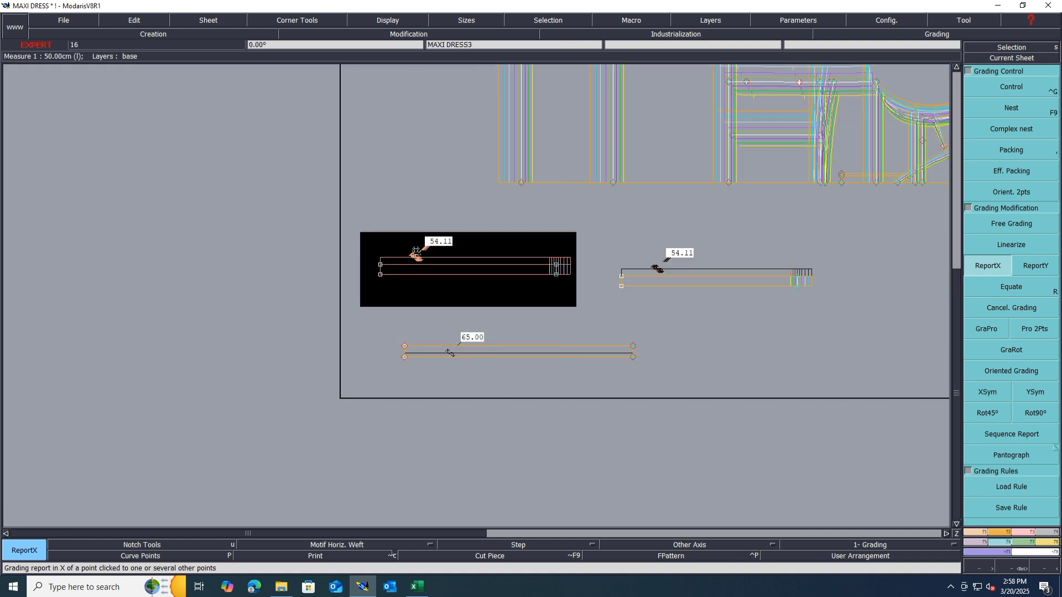
{"action": "key", "text": "Delete"}
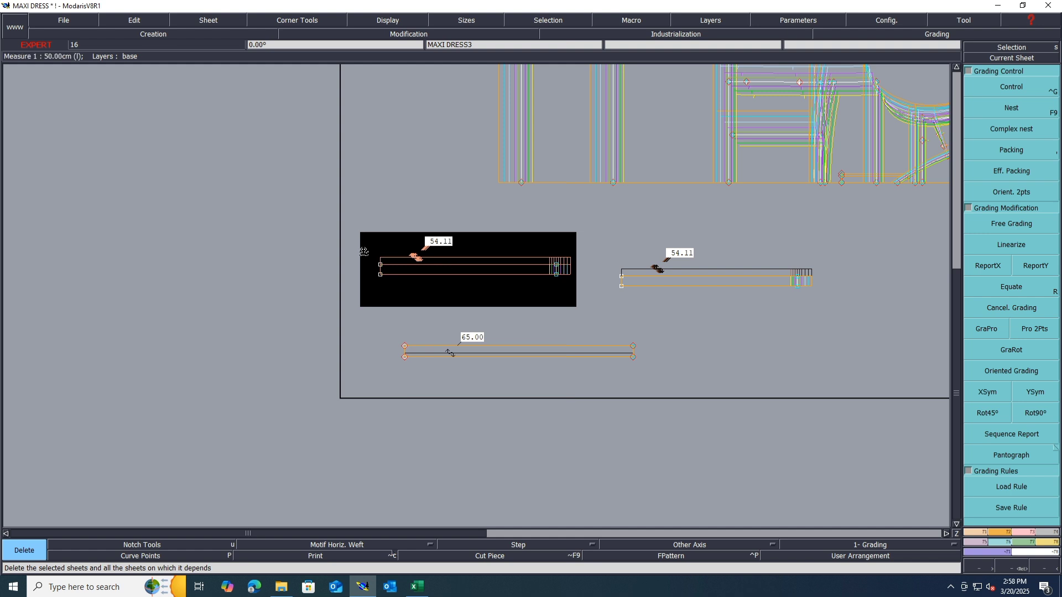
{"action": "scroll", "coordinate": [349, 252], "scroll_direction": "down", "scroll_amount": 2}
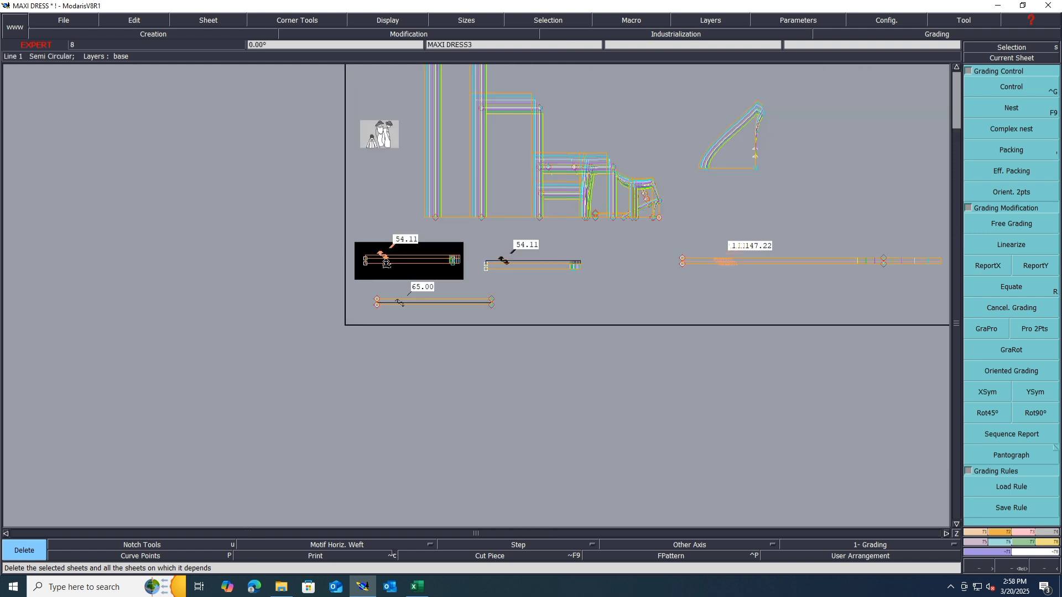
{"action": "key", "text": "ctrl+z"}
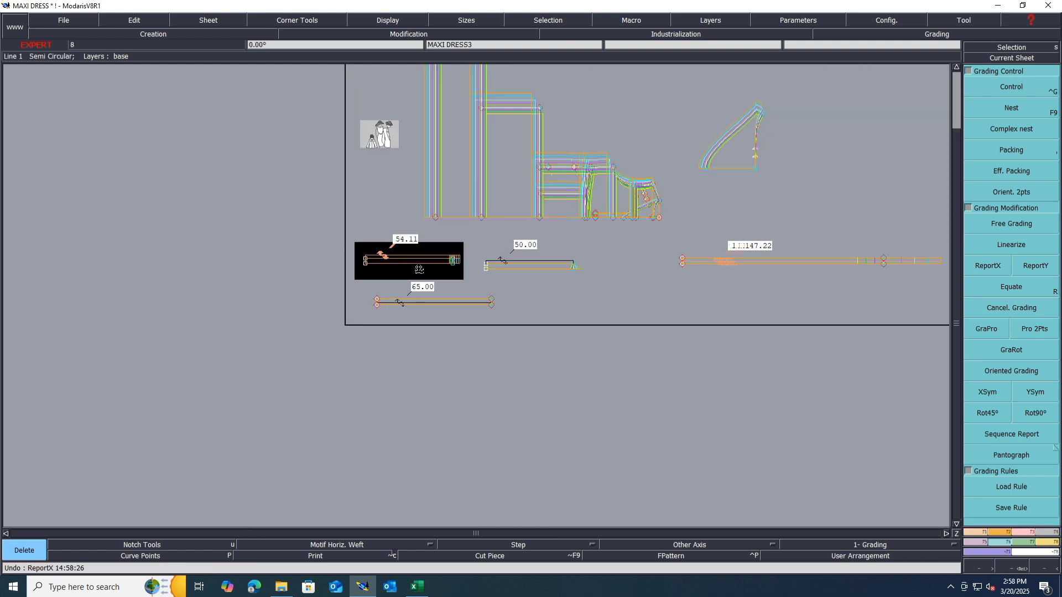
Report the X grading from the first strip's end point onto the end of the 65 cm strip.
{"action": "left_click", "coordinate": [998, 264]}
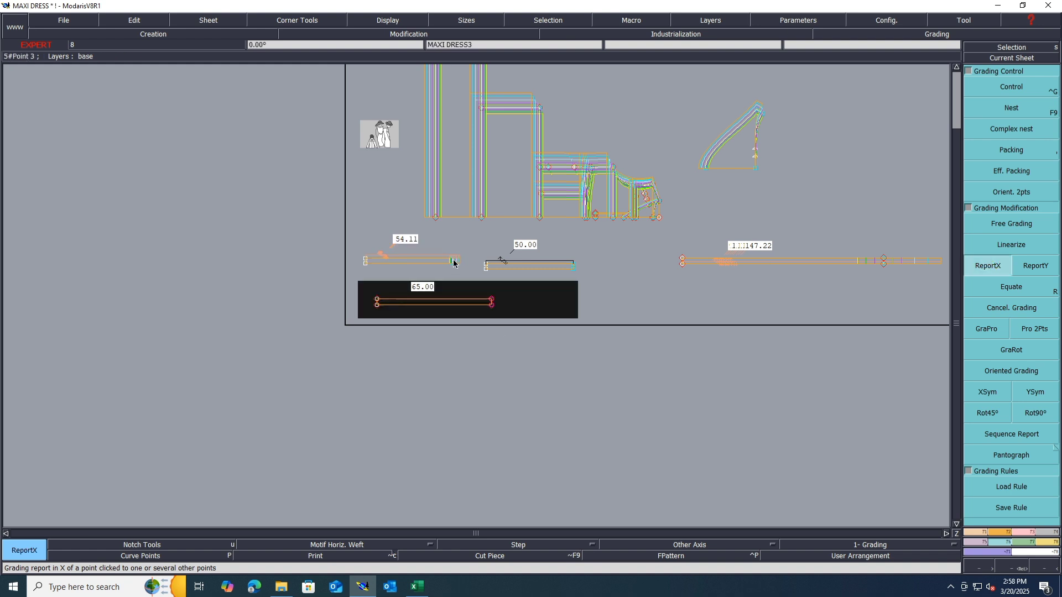
{"action": "left_click", "coordinate": [492, 303]}
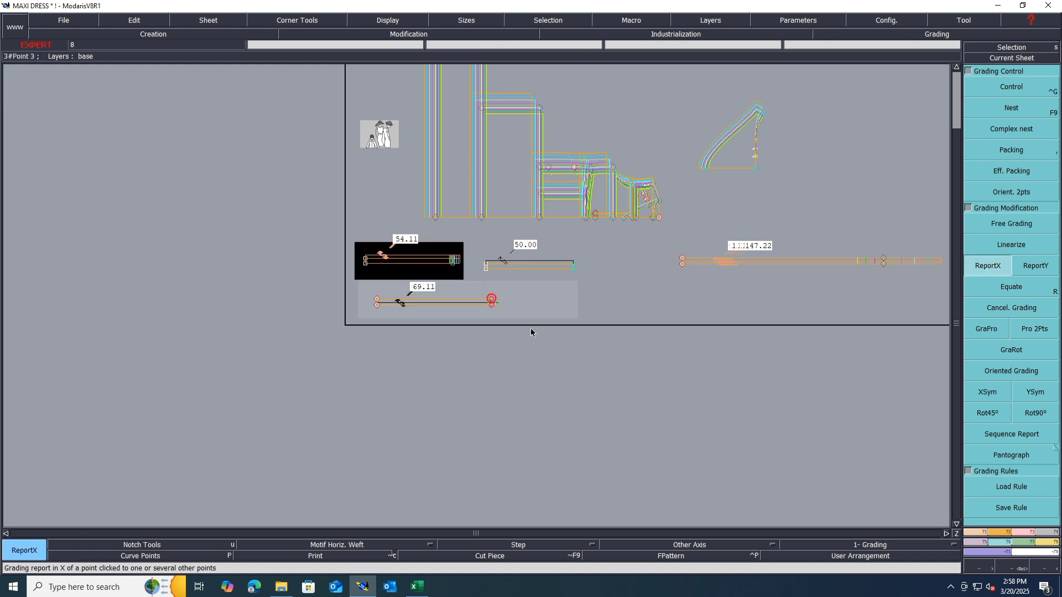
Delete the sheet of the first graded strip and rearrange all remaining sheets.
{"action": "key", "text": "Delete"}
{"action": "left_click", "coordinate": [399, 255]}
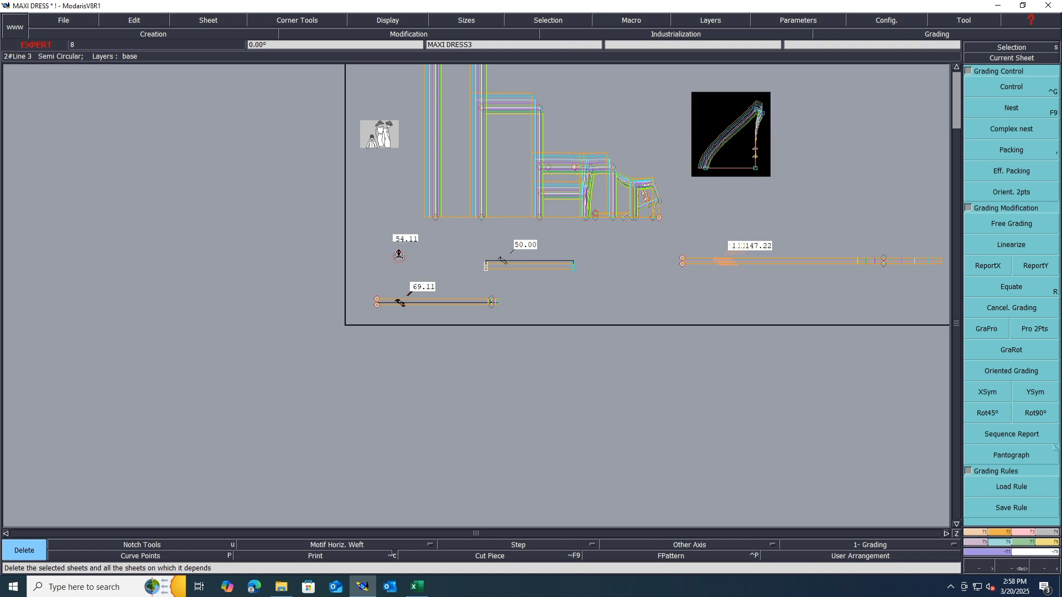
{"action": "key", "text": "Delete"}
{"action": "key", "text": "j"}
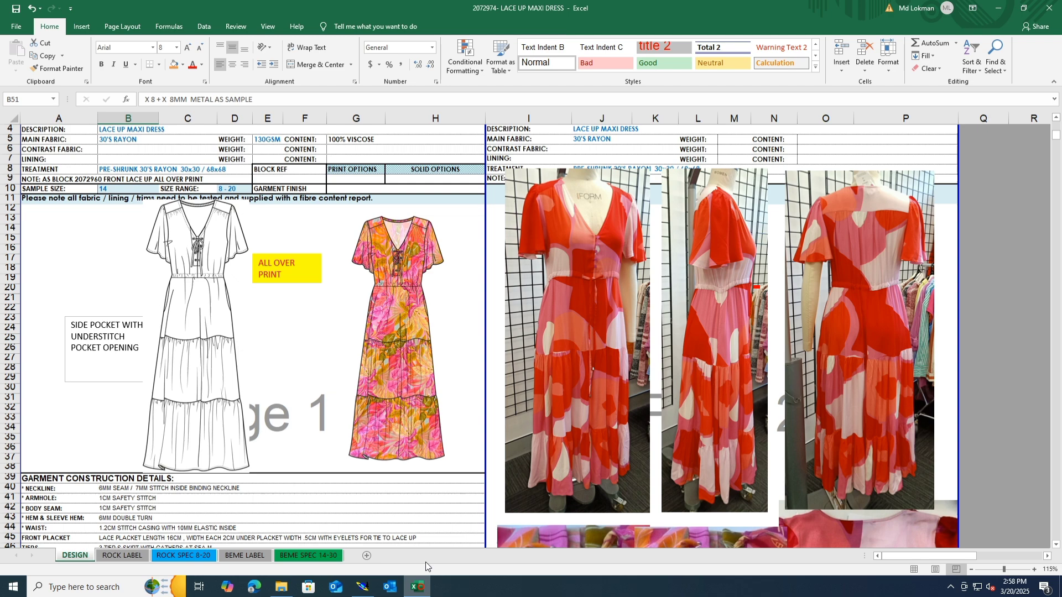
Switch to the Excel spec workbook and examine the measurements and size increments on the ROCK SPEC 8-20 sheet.
{"action": "left_click", "coordinate": [416, 586]}
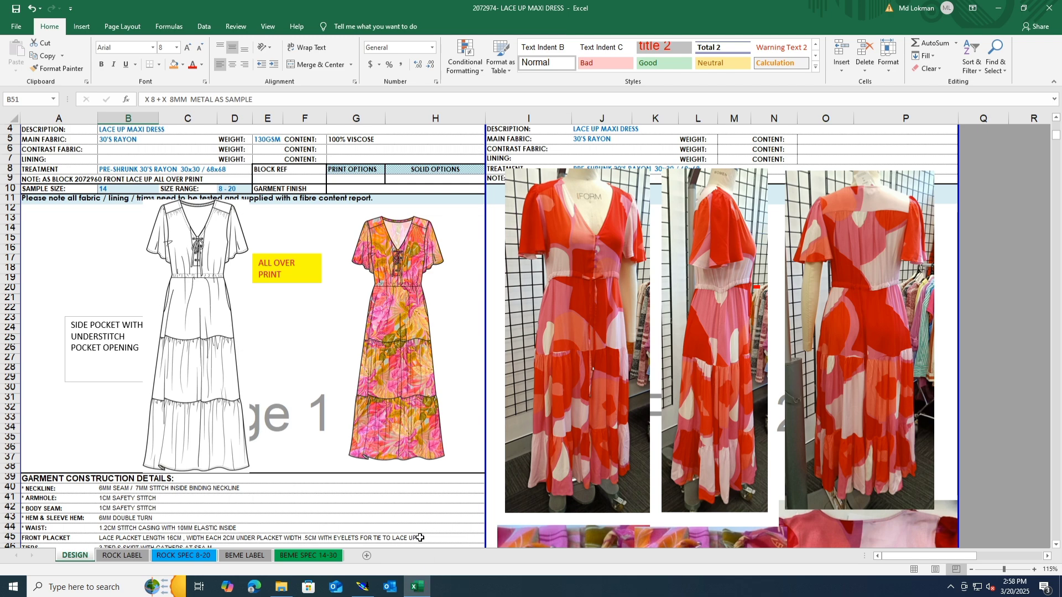
{"action": "left_click", "coordinate": [181, 556]}
{"action": "scroll", "coordinate": [288, 409], "scroll_direction": "up", "scroll_amount": 6}
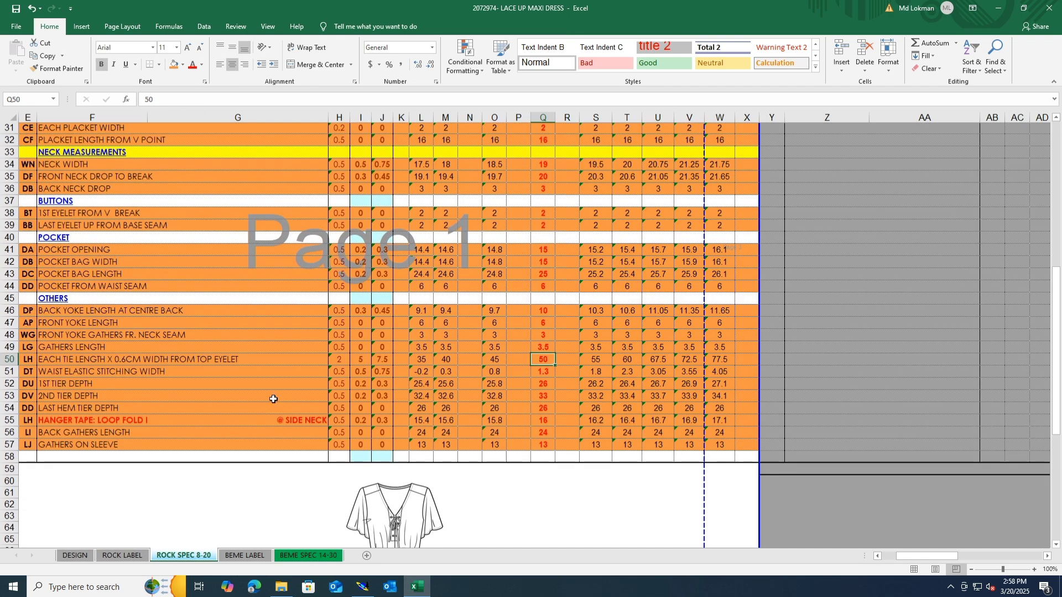
{"action": "scroll", "coordinate": [273, 399], "scroll_direction": "up", "scroll_amount": 3}
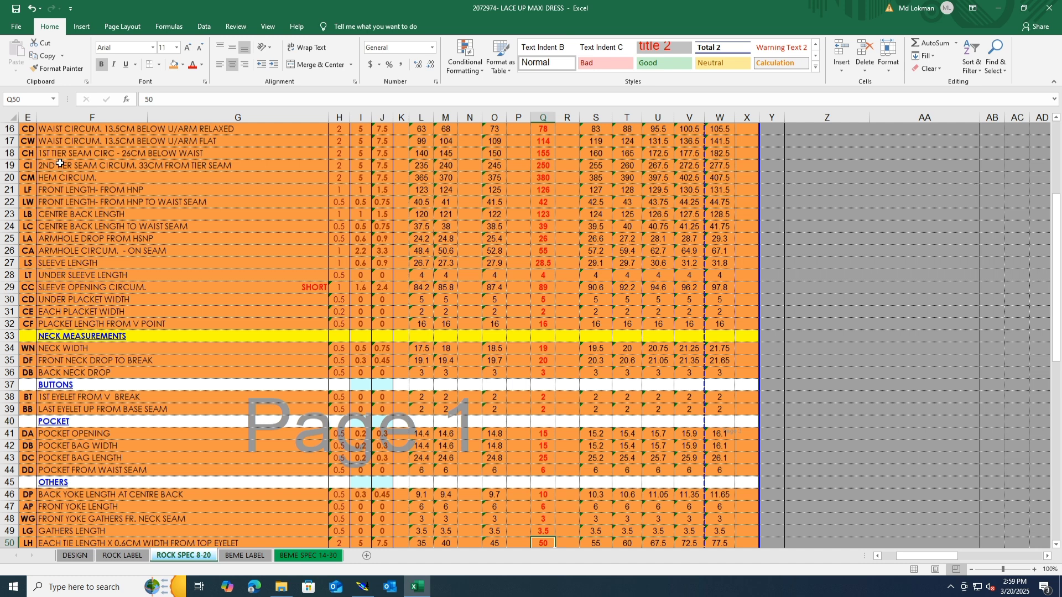
{"action": "scroll", "coordinate": [60, 163], "scroll_direction": "up", "scroll_amount": 2}
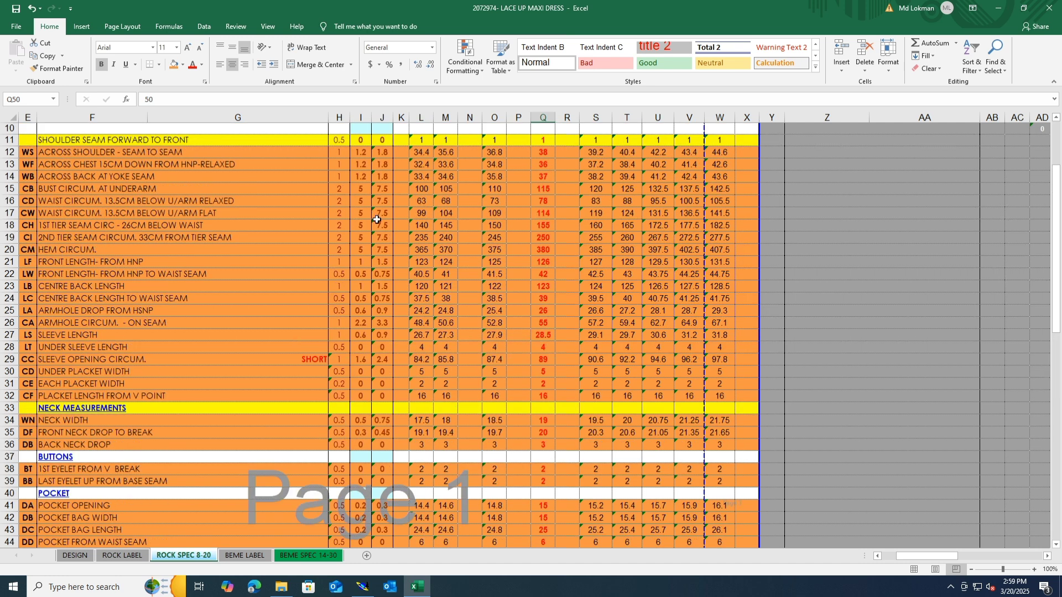
{"action": "scroll", "coordinate": [377, 220], "scroll_direction": "up", "scroll_amount": 3}
{"action": "scroll", "coordinate": [381, 260], "scroll_direction": "down", "scroll_amount": 2}
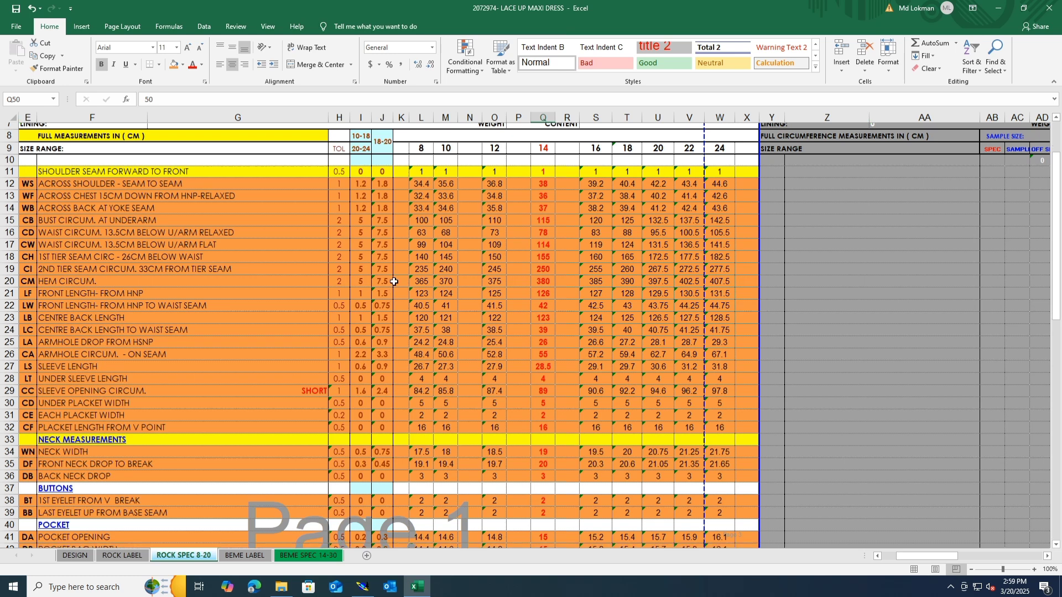
{"action": "scroll", "coordinate": [393, 282], "scroll_direction": "down", "scroll_amount": 6}
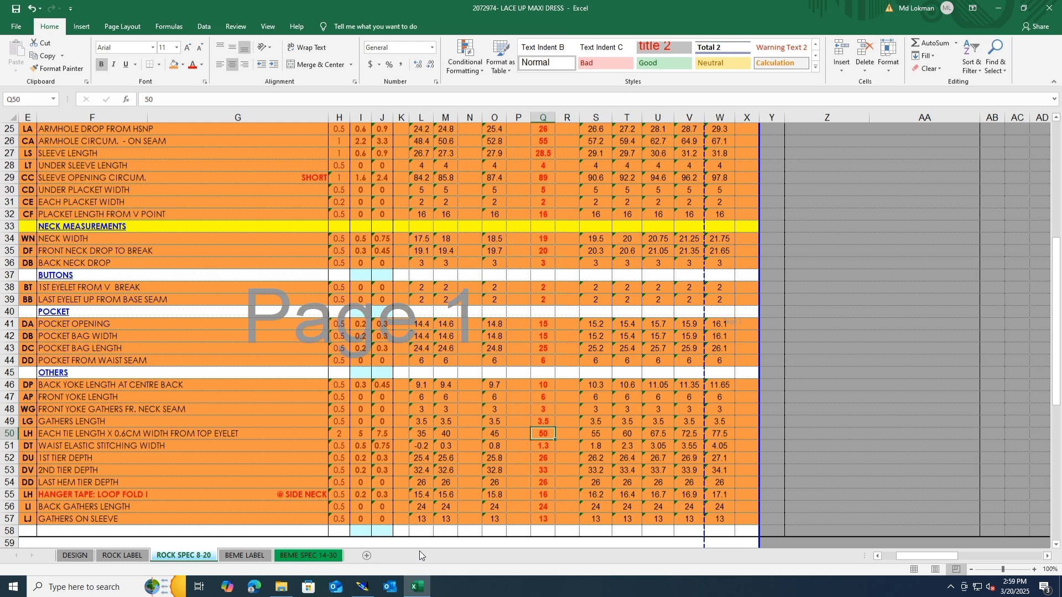
Return to Modaris and check the grading values of the end point on the longest strip.
{"action": "left_click", "coordinate": [424, 589]}
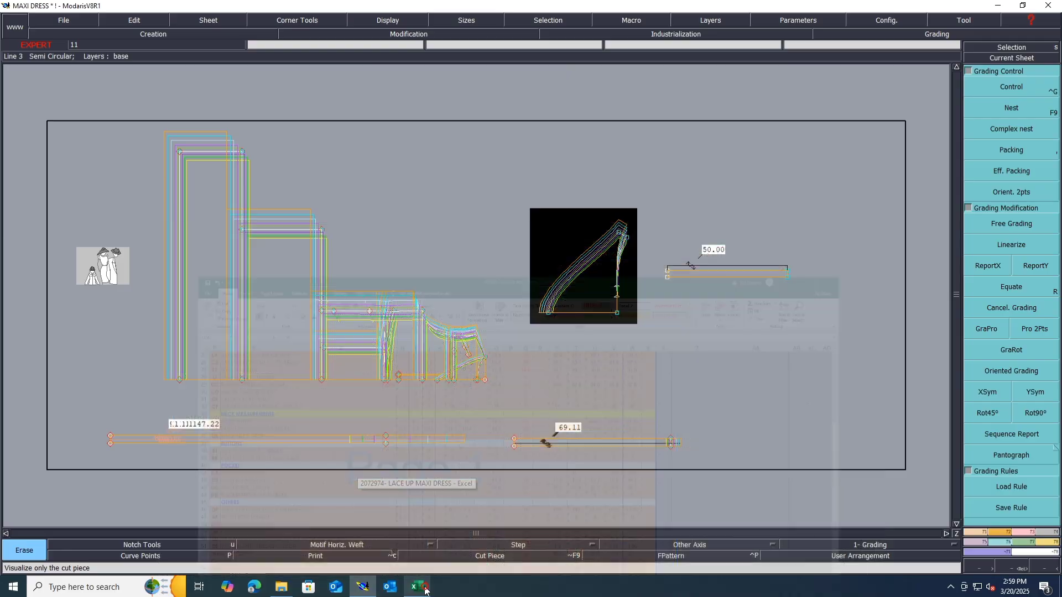
{"action": "left_click", "coordinate": [424, 589]}
{"action": "left_click", "coordinate": [424, 590]}
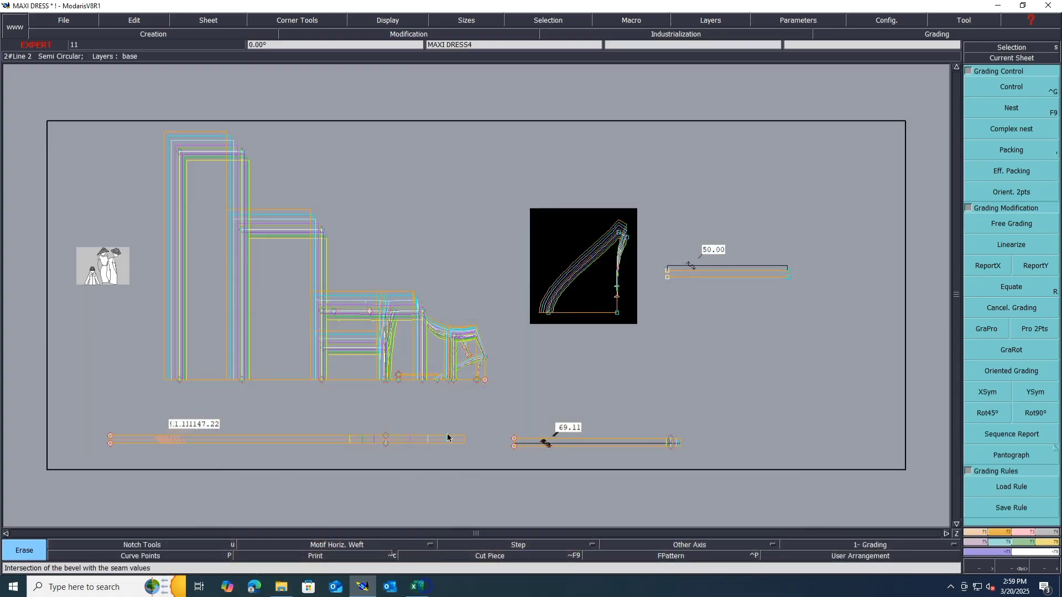
{"action": "scroll", "coordinate": [364, 443], "scroll_direction": "up", "scroll_amount": 2}
{"action": "key", "text": "ctrl+g"}
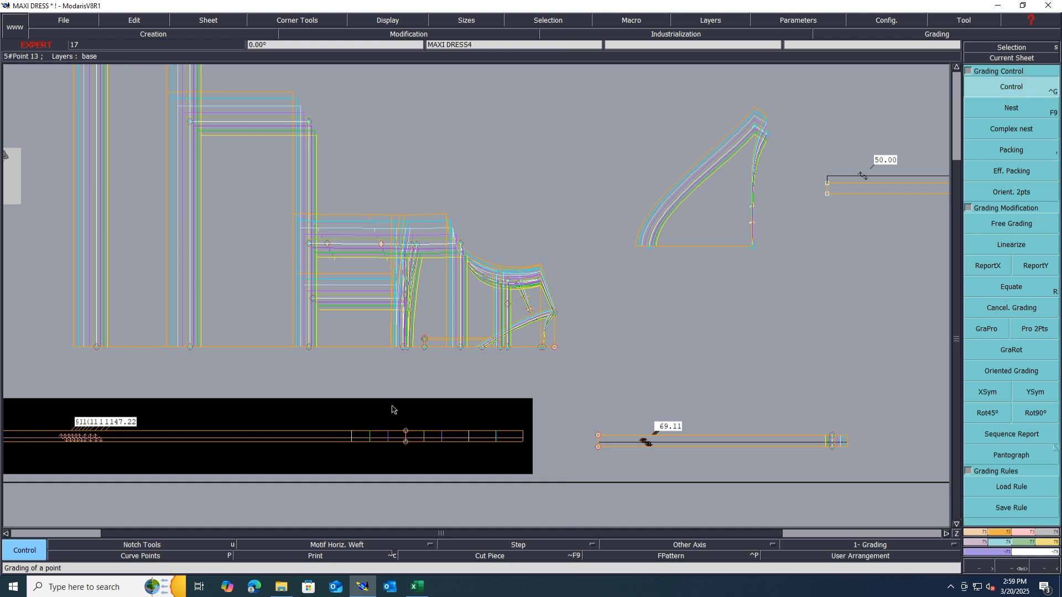
{"action": "left_click", "coordinate": [406, 431]}
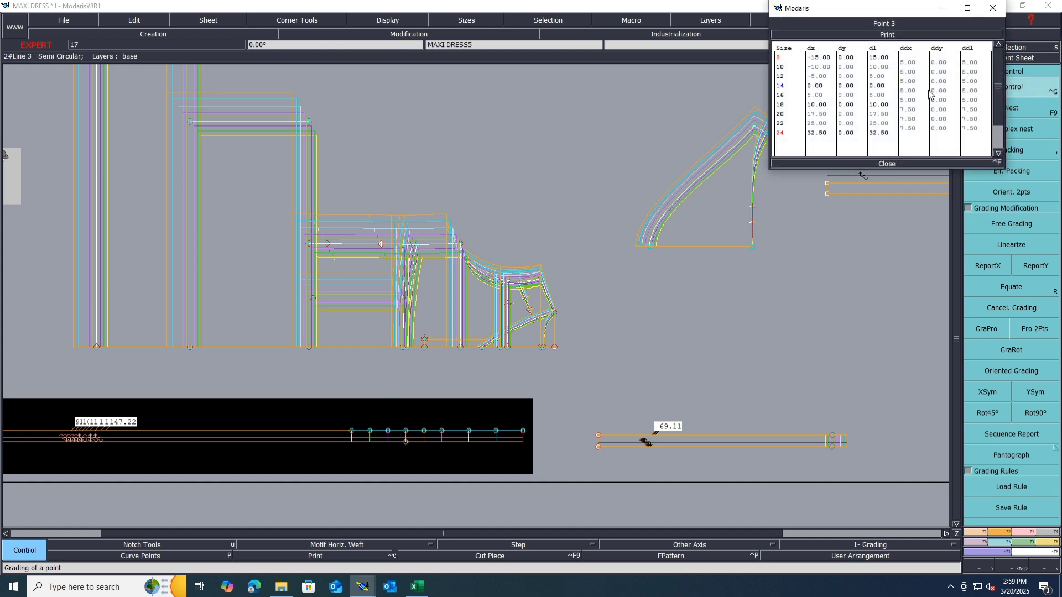
{"action": "left_click", "coordinate": [883, 165]}
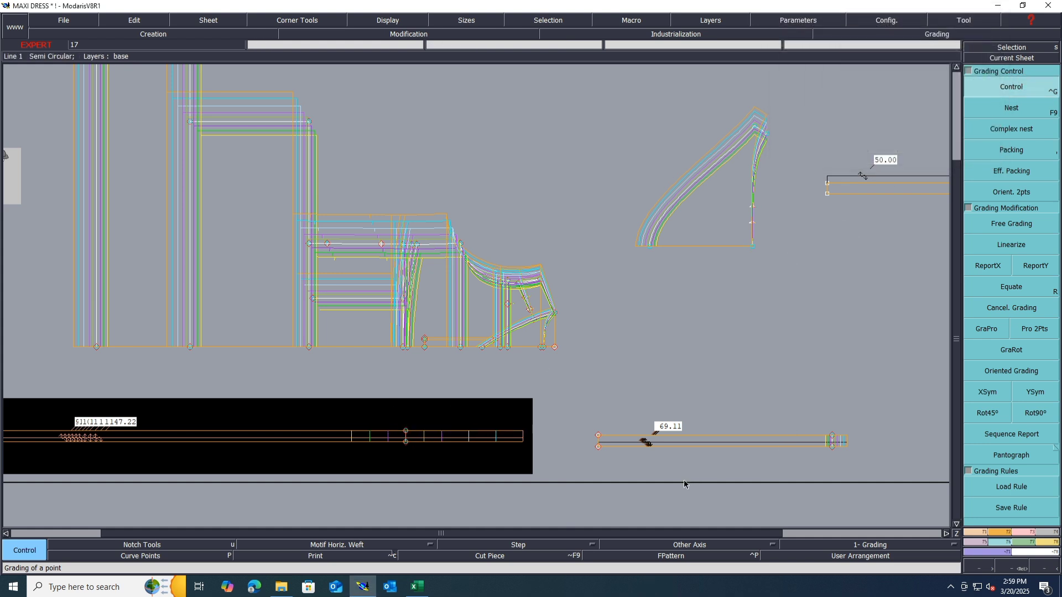
Save the model despite the anomaly warnings and return all sheets to the base size.
{"action": "key", "text": "ctrl+s"}
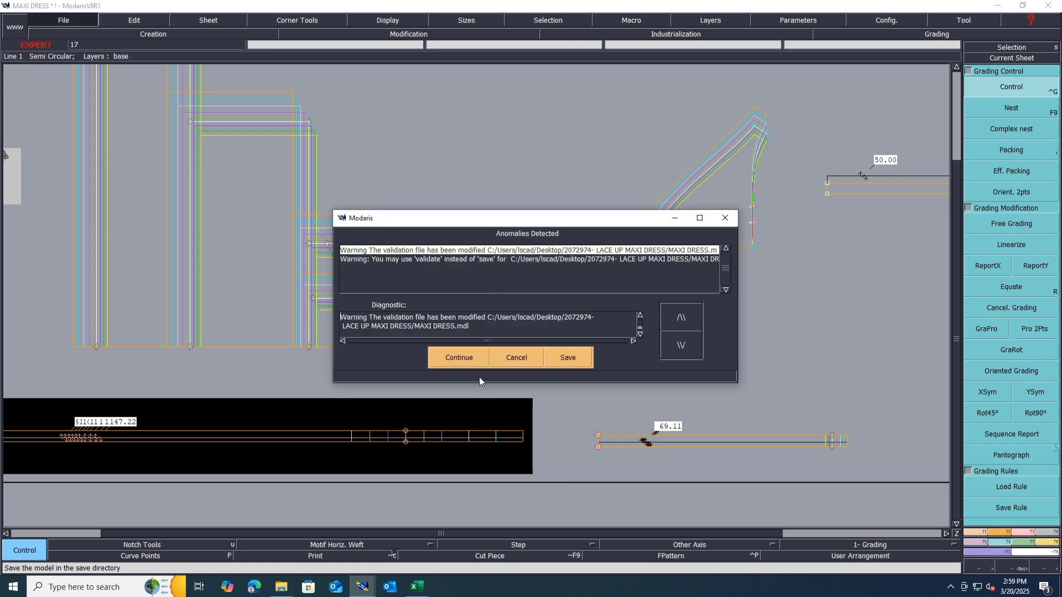
{"action": "left_click", "coordinate": [440, 354]}
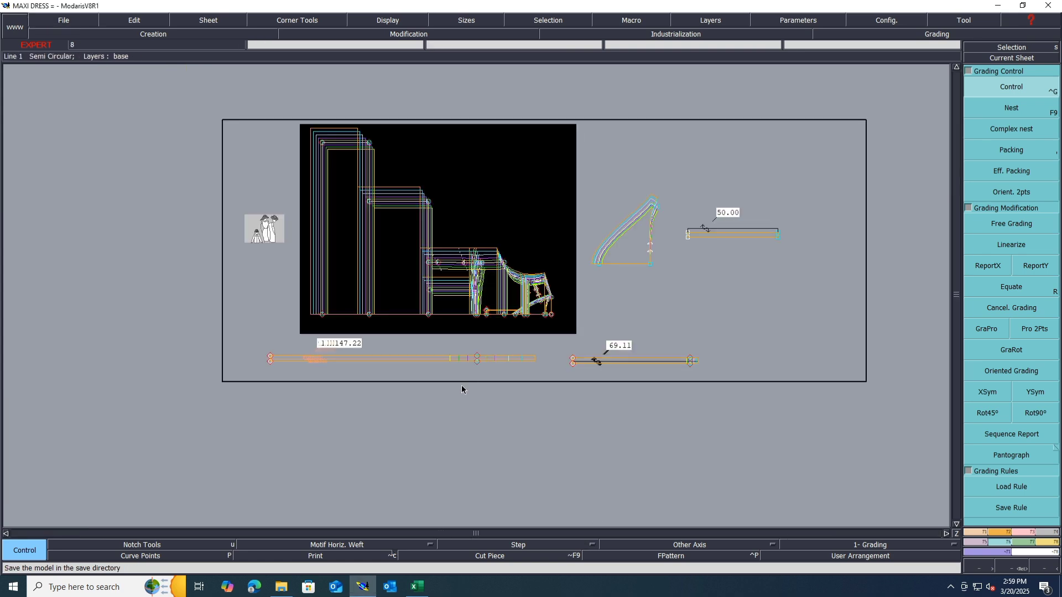
{"action": "key", "text": "space"}
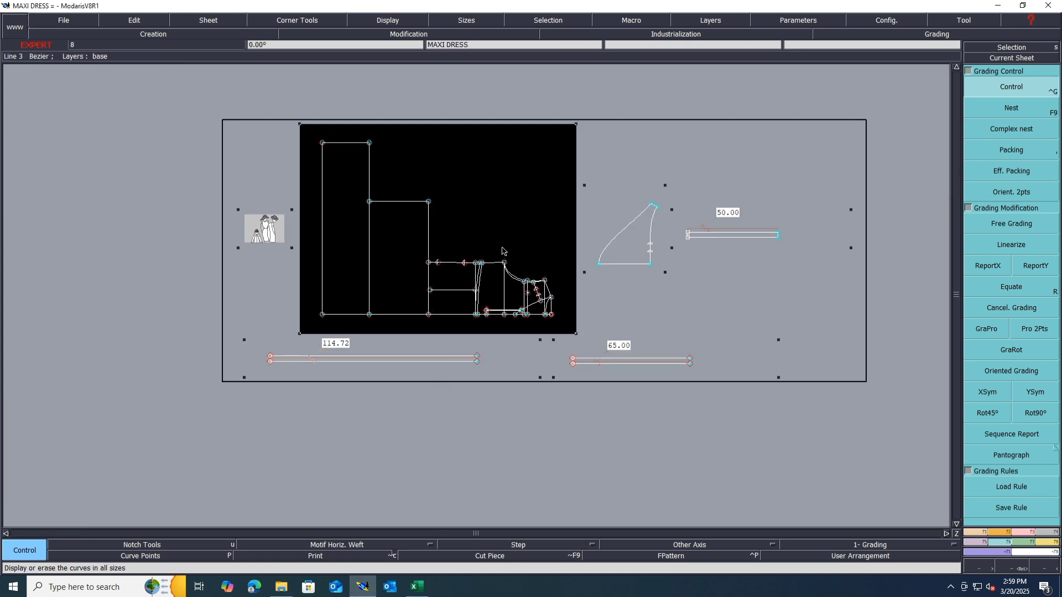
Create a new blank sheet below the existing strip sheets.
{"action": "scroll", "coordinate": [437, 359], "scroll_direction": "down", "scroll_amount": 3}
{"action": "scroll", "coordinate": [450, 332], "scroll_direction": "up", "scroll_amount": 4}
{"action": "scroll", "coordinate": [451, 332], "scroll_direction": "up", "scroll_amount": 2}
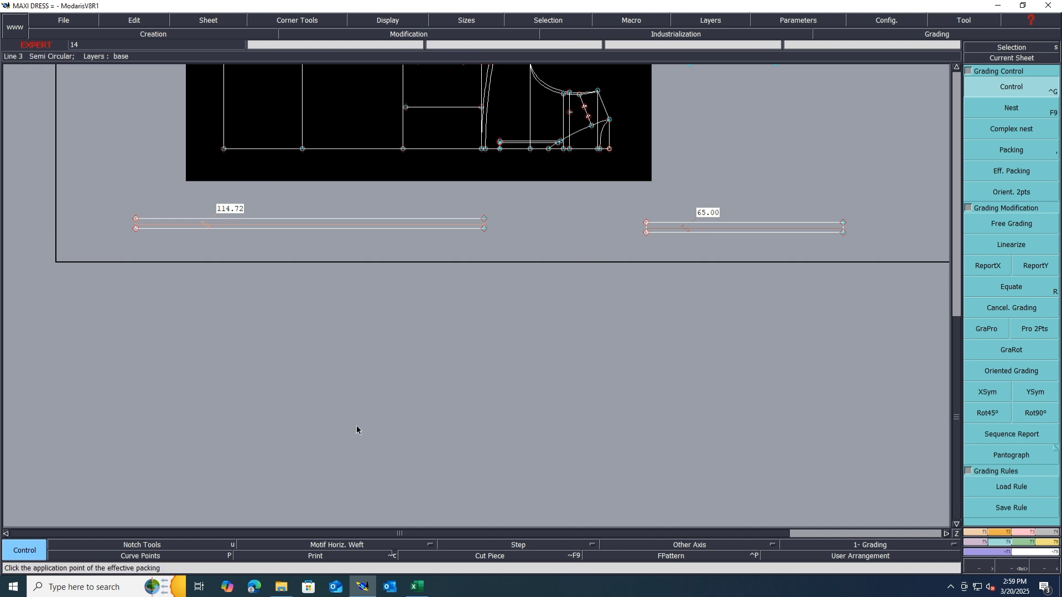
{"action": "left_click", "coordinate": [215, 21]}
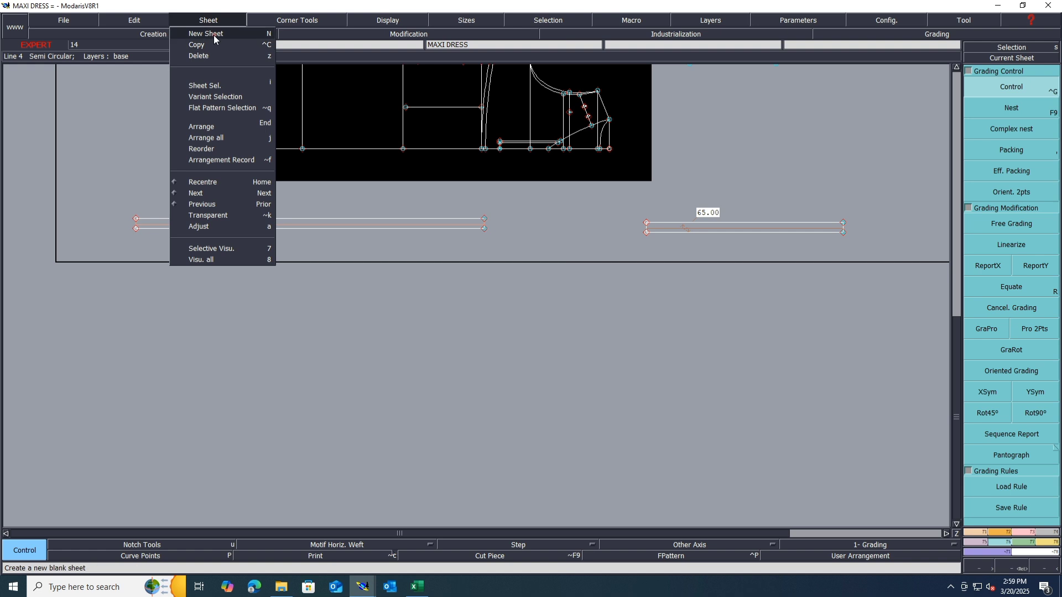
{"action": "left_click", "coordinate": [214, 34]}
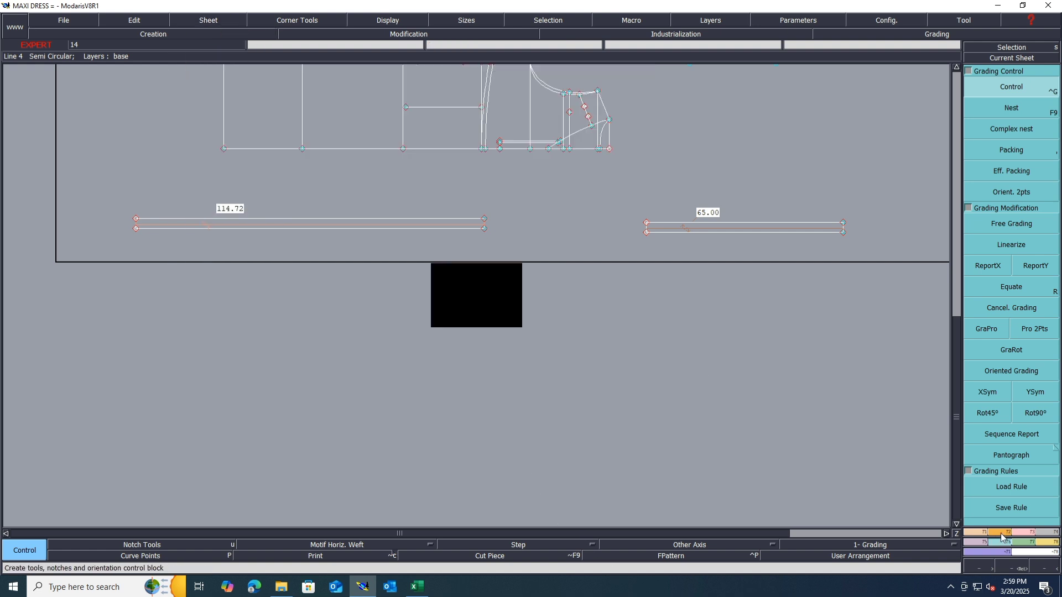
Draw a rectangle 104.70 cm wide and 1.30 cm high on the new sheet.
{"action": "key", "text": "F5"}
{"action": "left_click", "coordinate": [1013, 402]}
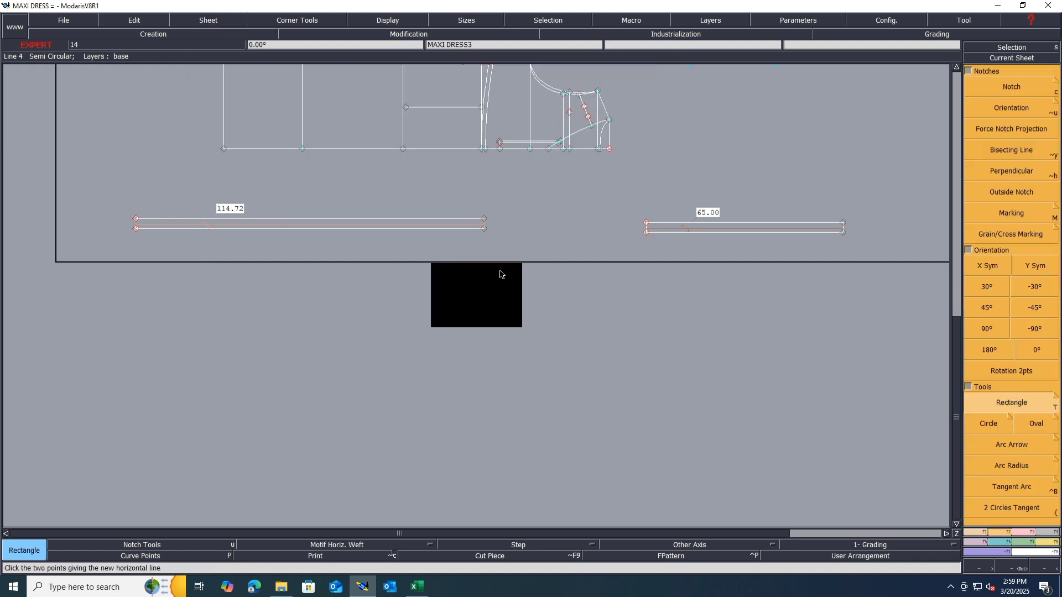
{"action": "left_click", "coordinate": [512, 280]}
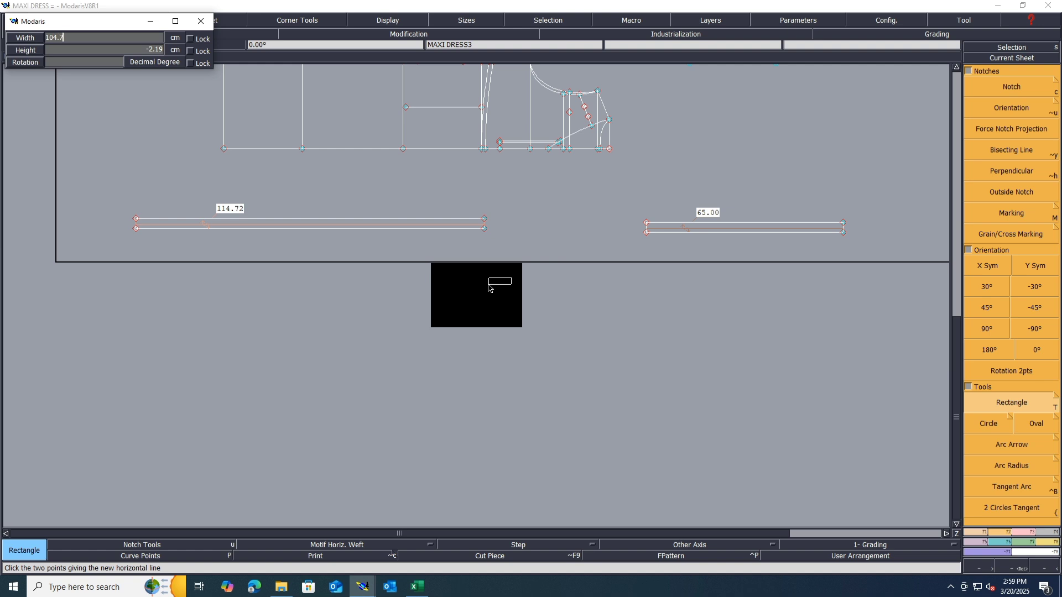
{"action": "type", "text": "0"}
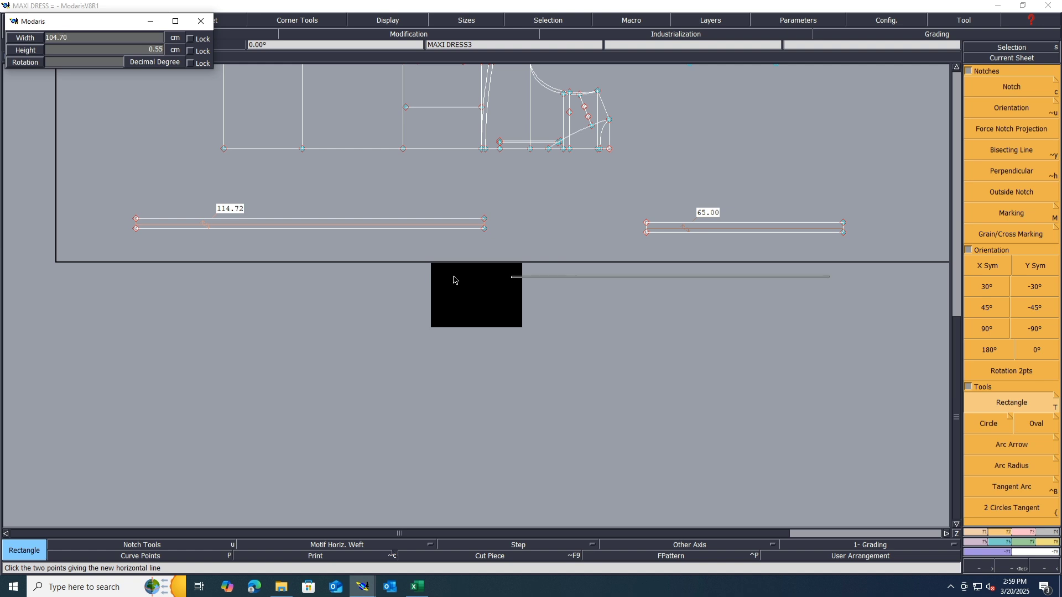
{"action": "left_click", "coordinate": [75, 50]}
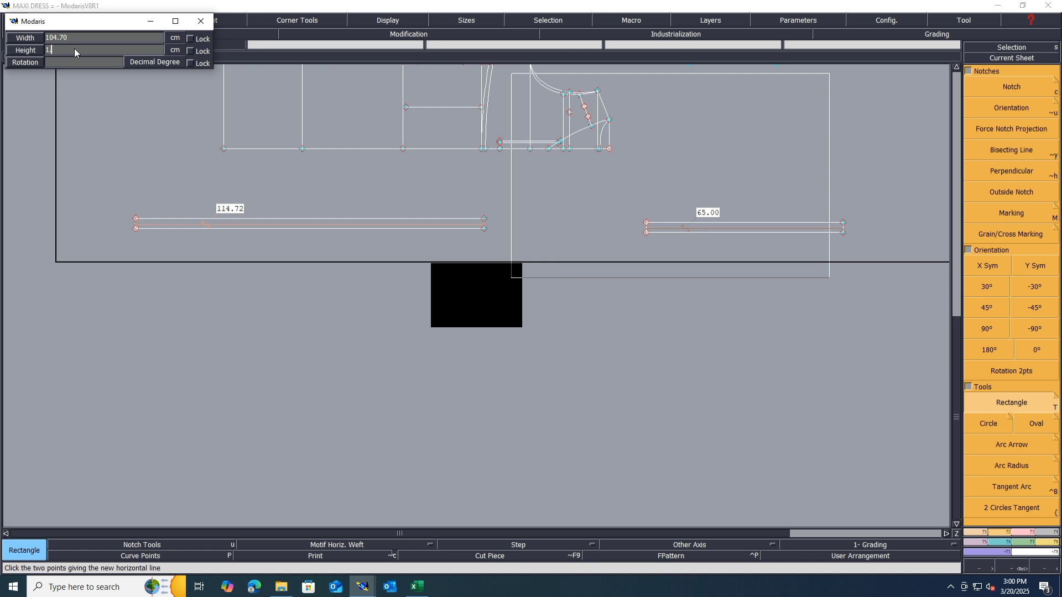
{"action": "type", "text": "1.30"}
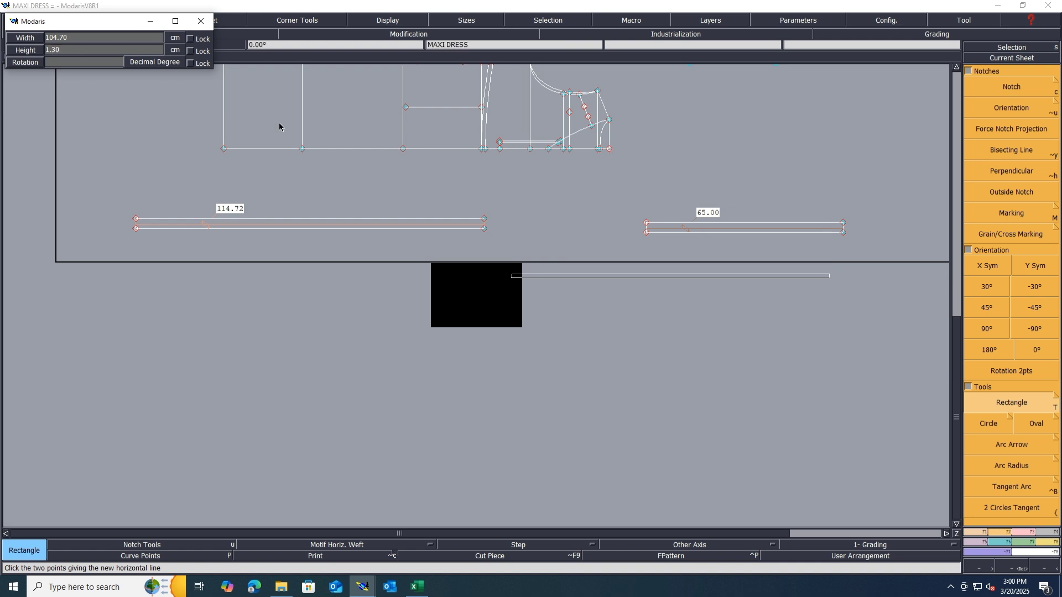
{"action": "left_click", "coordinate": [471, 306]}
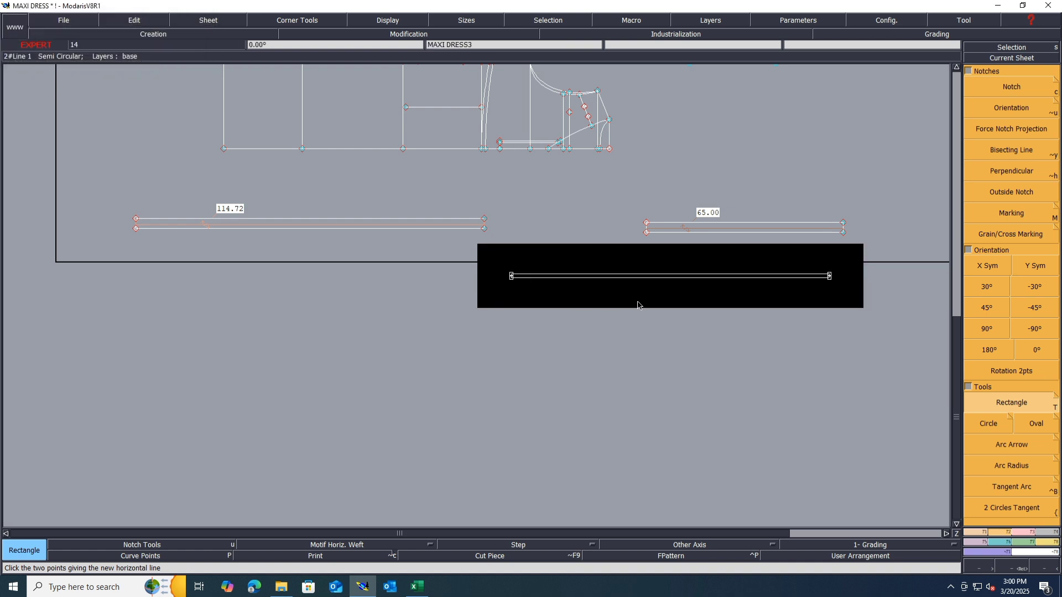
Display the graded nest of all sizes on all sheets.
{"action": "key", "text": "F9"}
{"action": "key", "text": "F10"}
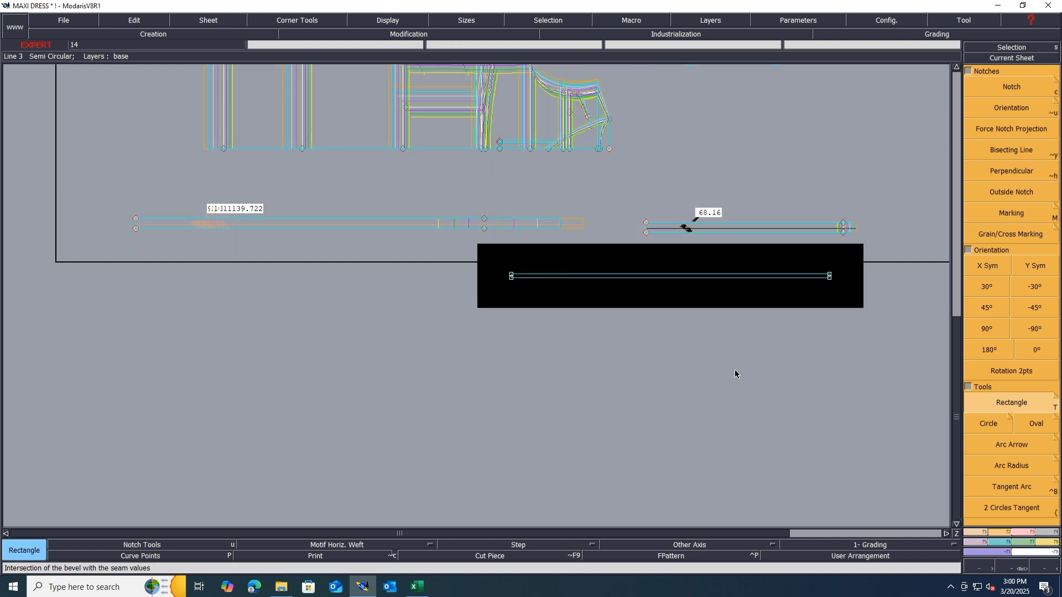
Confirm the model access paths in the LACE UP MAXI DRESS folder and save the model despite the anomaly warnings.
{"action": "scroll", "coordinate": [656, 262], "scroll_direction": "up", "scroll_amount": 2}
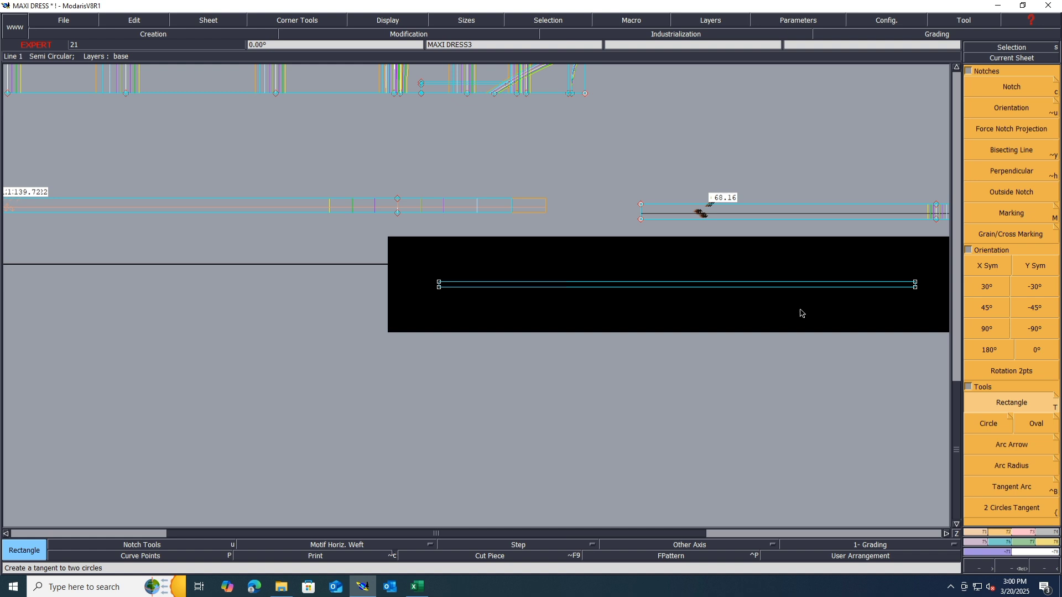
{"action": "scroll", "coordinate": [801, 314], "scroll_direction": "down", "scroll_amount": 2}
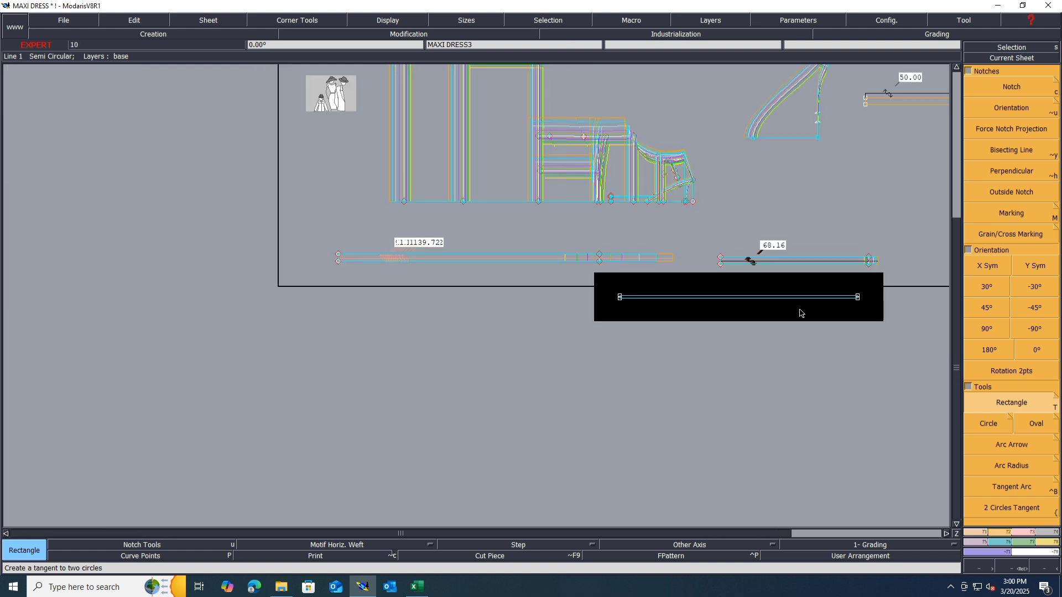
{"action": "left_click", "coordinate": [798, 20]}
{"action": "left_click", "coordinate": [781, 32]}
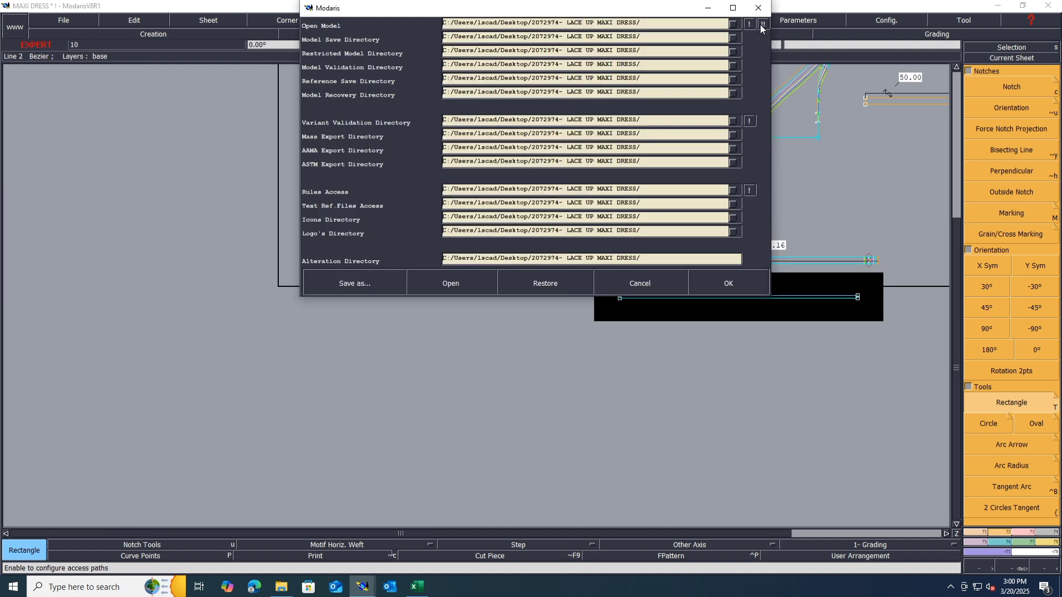
{"action": "left_click", "coordinate": [718, 288]}
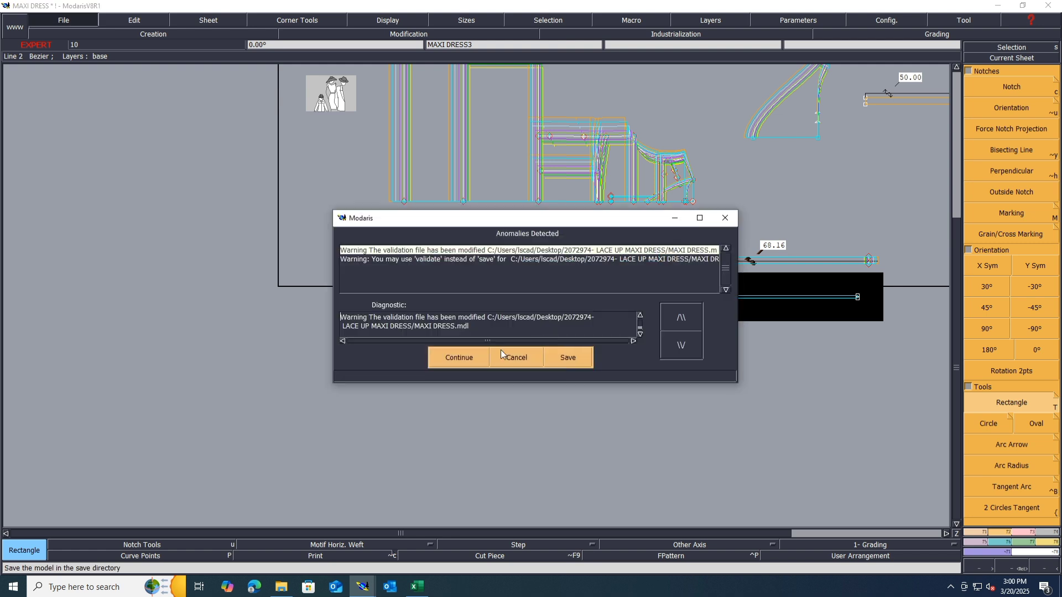
{"action": "left_click", "coordinate": [465, 358]}
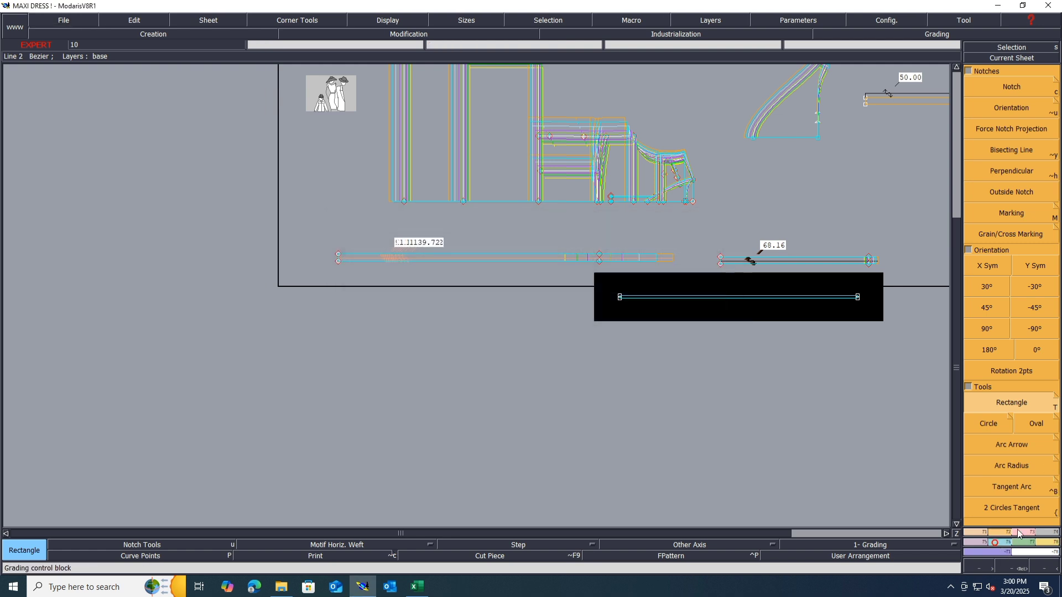
Copy the X grading of the long strip's end points to the end points of the new rectangle and save the model.
{"action": "left_click", "coordinate": [988, 265]}
{"action": "left_click", "coordinate": [857, 297]}
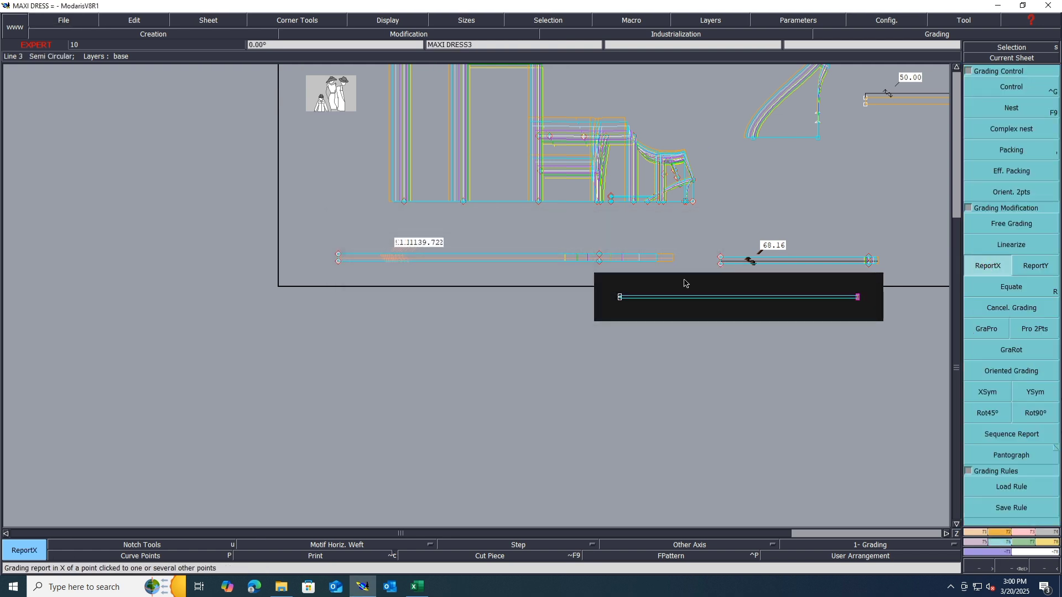
{"action": "left_click", "coordinate": [858, 299]}
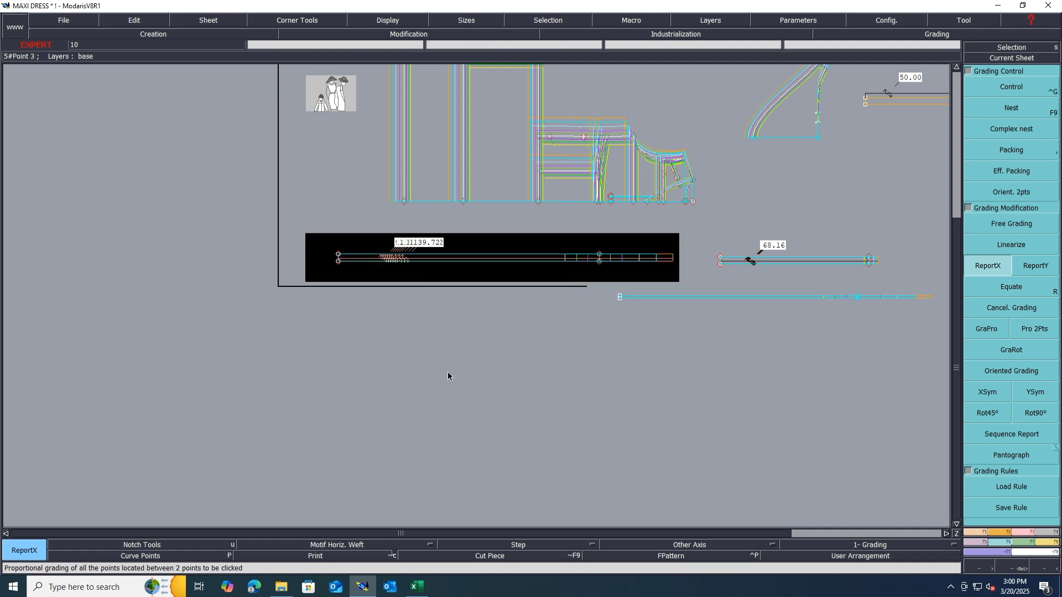
{"action": "key", "text": "ctrl+s"}
{"action": "left_click", "coordinate": [440, 359]}
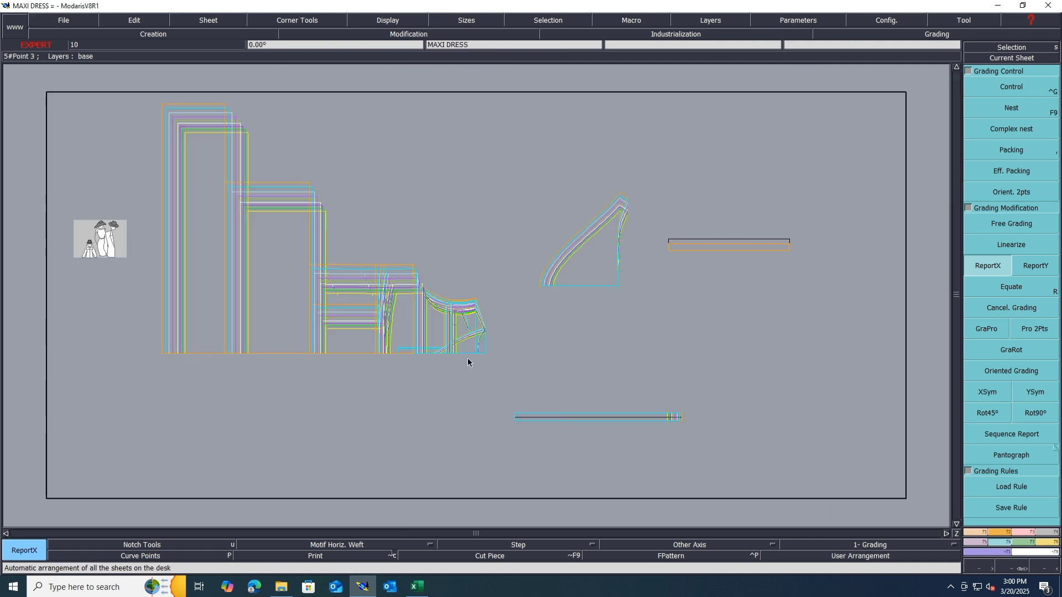
Switch to Excel and review the sketches, sample photos, construction details and trims on the DESIGN sheet, returning to Modaris.
{"action": "left_click", "coordinate": [418, 589]}
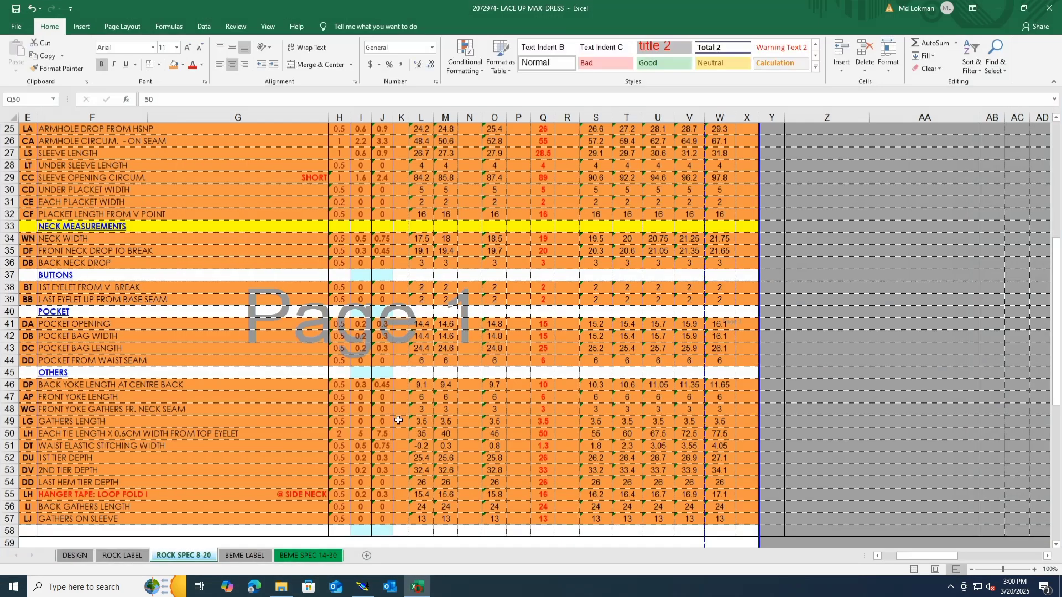
{"action": "left_click", "coordinate": [76, 557]}
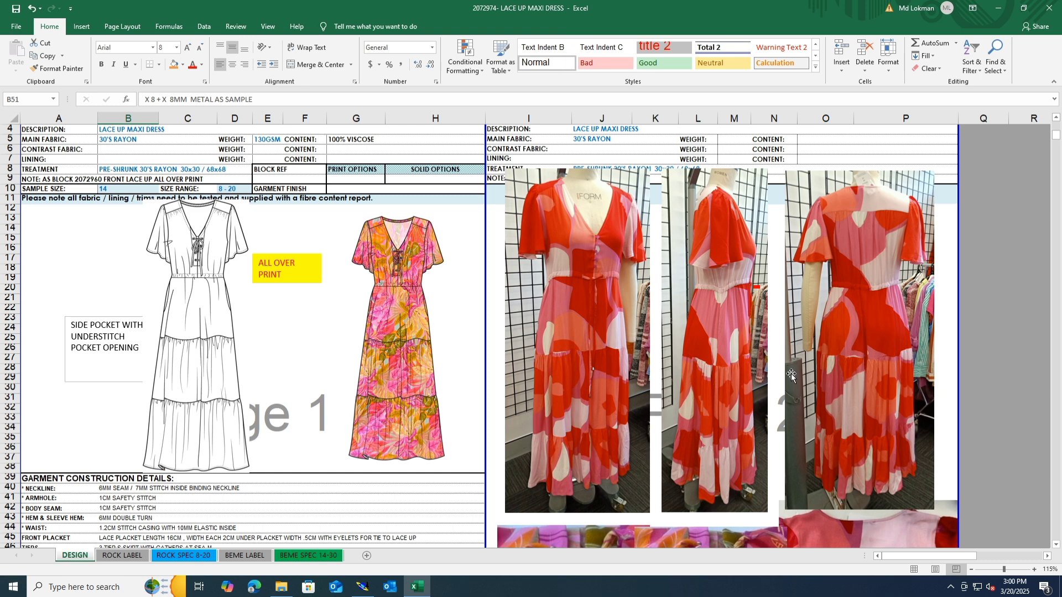
{"action": "scroll", "coordinate": [827, 366], "scroll_direction": "down", "scroll_amount": 5}
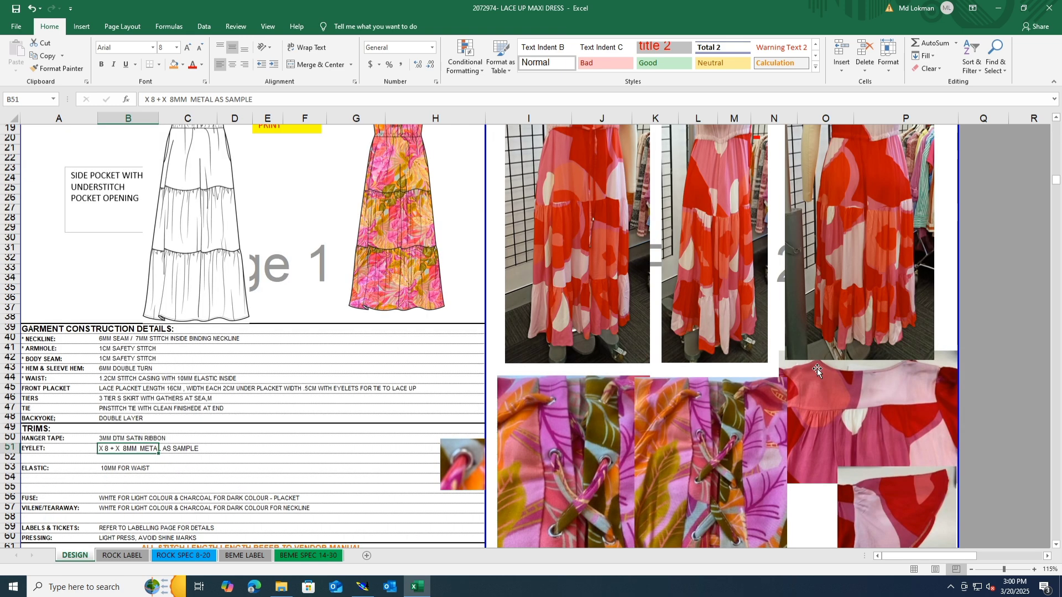
{"action": "scroll", "coordinate": [584, 513], "scroll_direction": "down", "scroll_amount": 4}
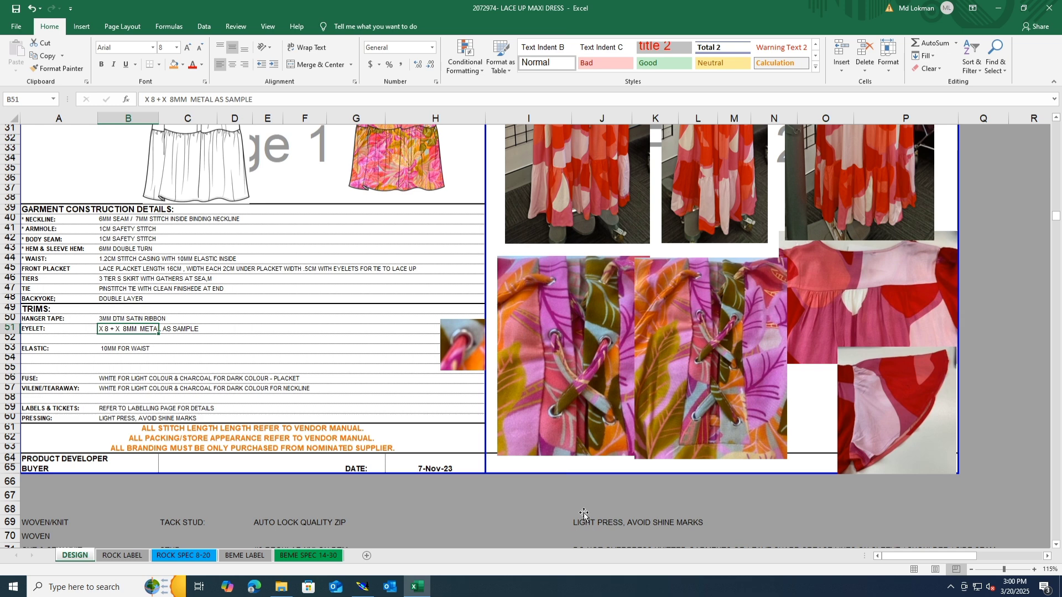
{"action": "scroll", "coordinate": [583, 514], "scroll_direction": "up", "scroll_amount": 8}
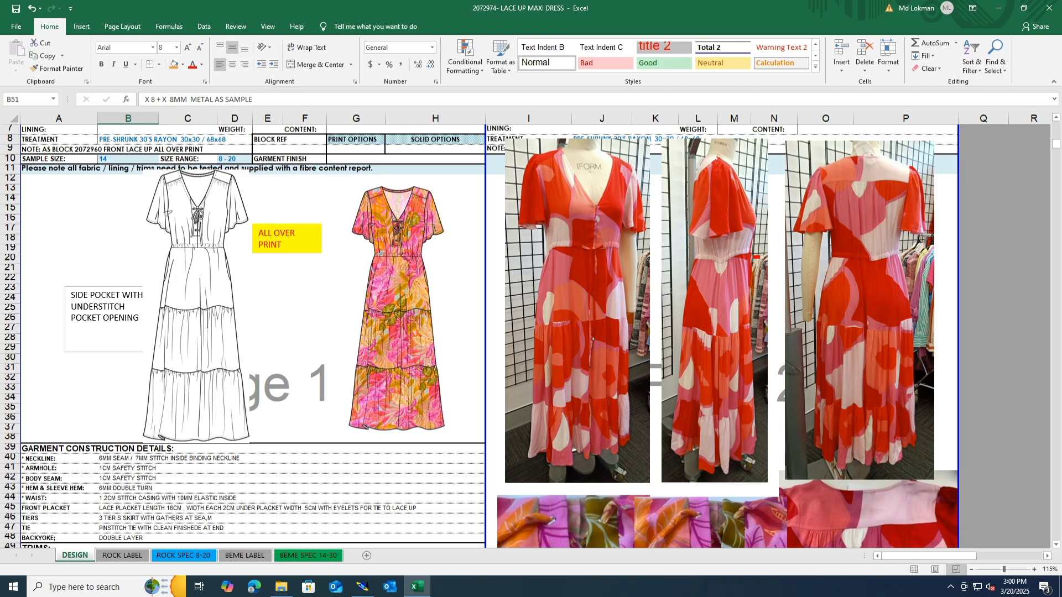
{"action": "left_click", "coordinate": [362, 586]}
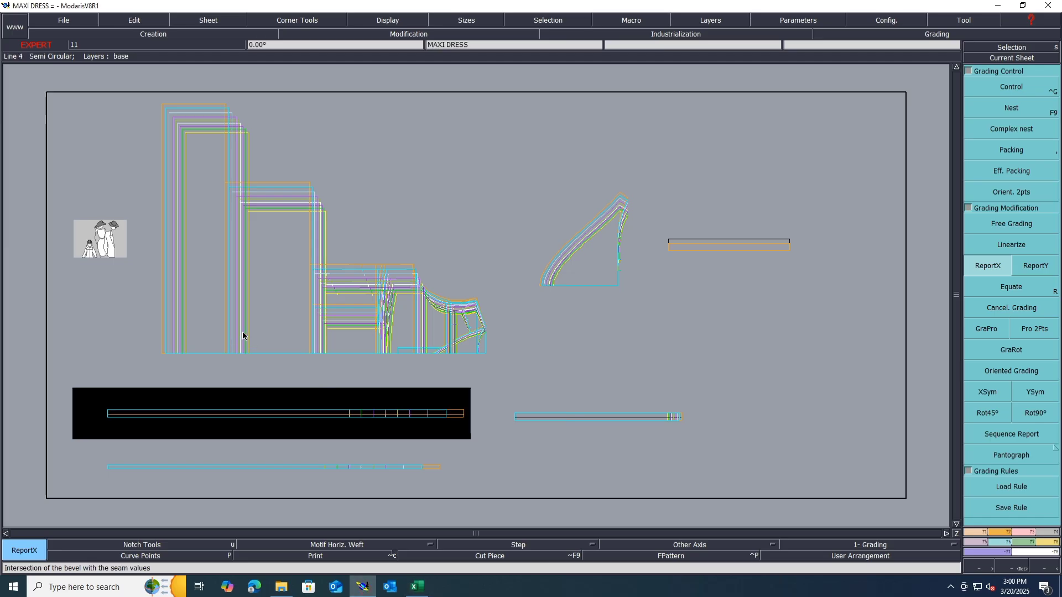
Return the sheets to the base size and add a developed point 3.5 cm from the lower pocket notch on the side seam.
{"action": "key", "text": "F9"}
{"action": "key", "text": "i"}
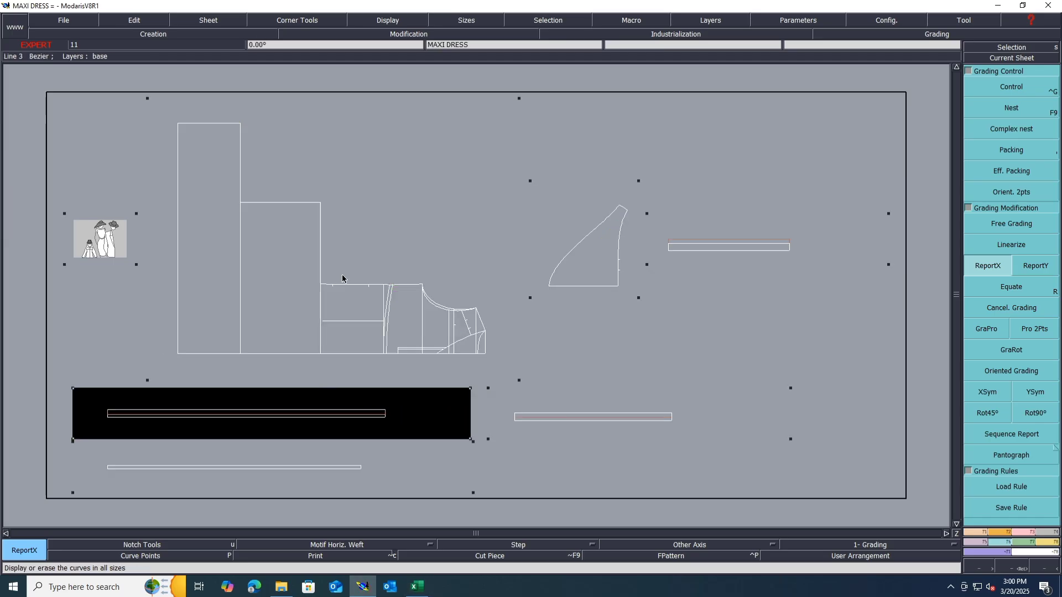
{"action": "left_click", "coordinate": [415, 190]}
{"action": "scroll", "coordinate": [305, 257], "scroll_direction": "up", "scroll_amount": 3}
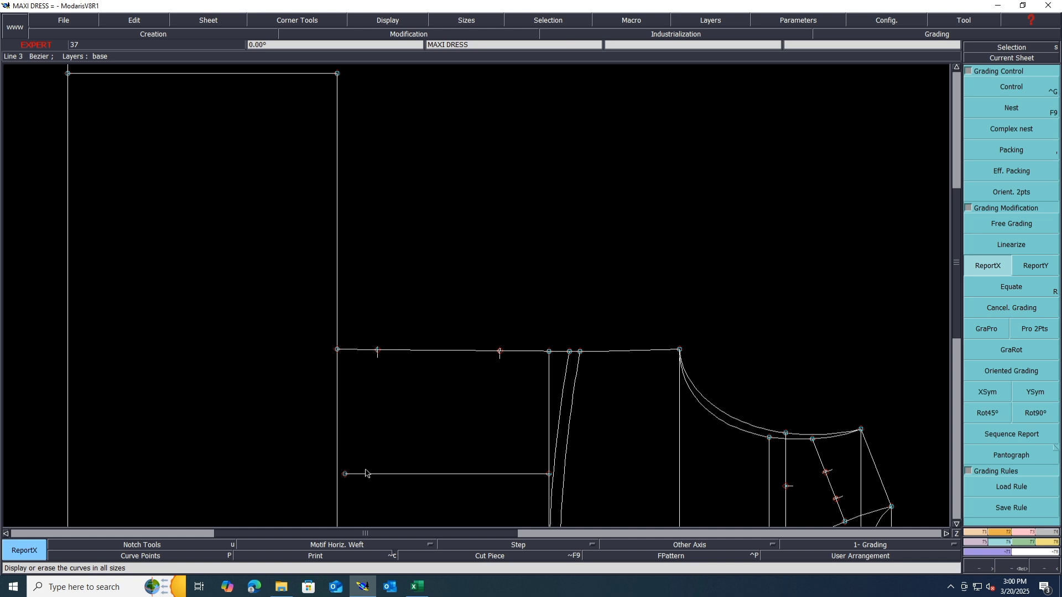
{"action": "scroll", "coordinate": [350, 502], "scroll_direction": "up", "scroll_amount": 1}
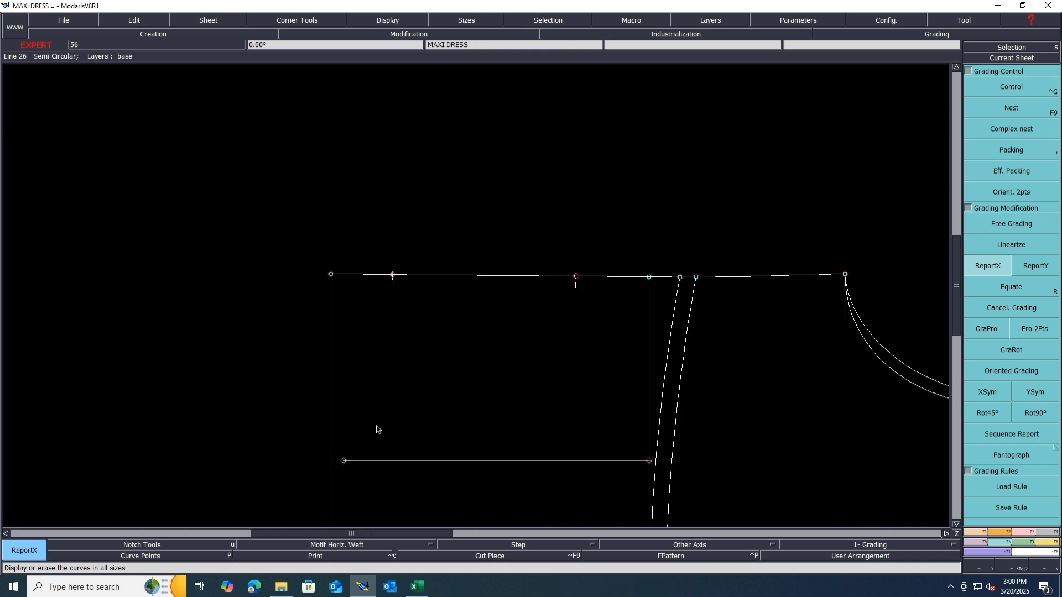
{"action": "key", "text": "d"}
{"action": "left_click", "coordinate": [394, 277]}
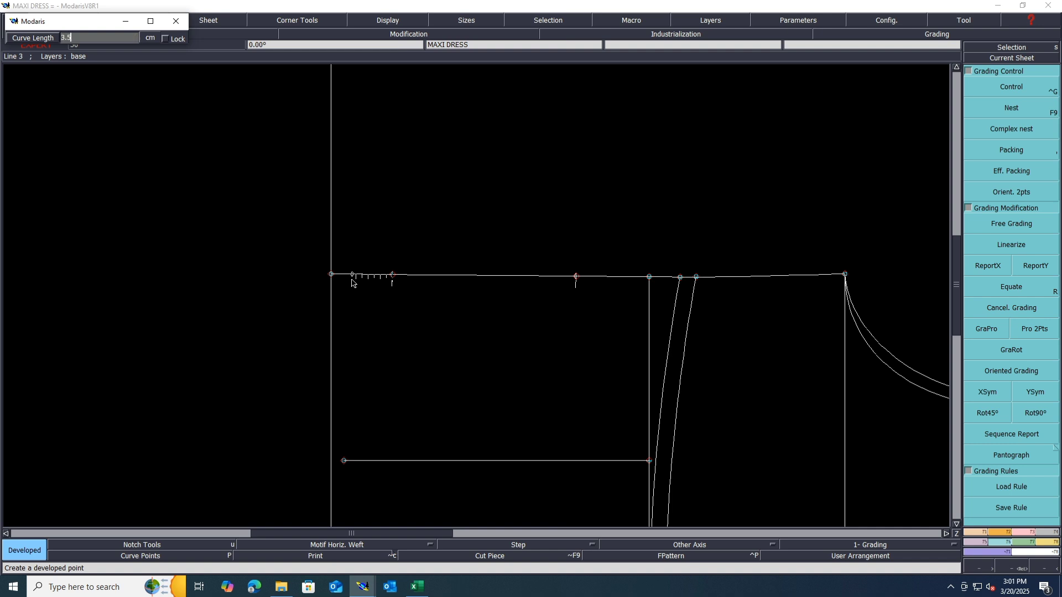
{"action": "key", "text": "Return"}
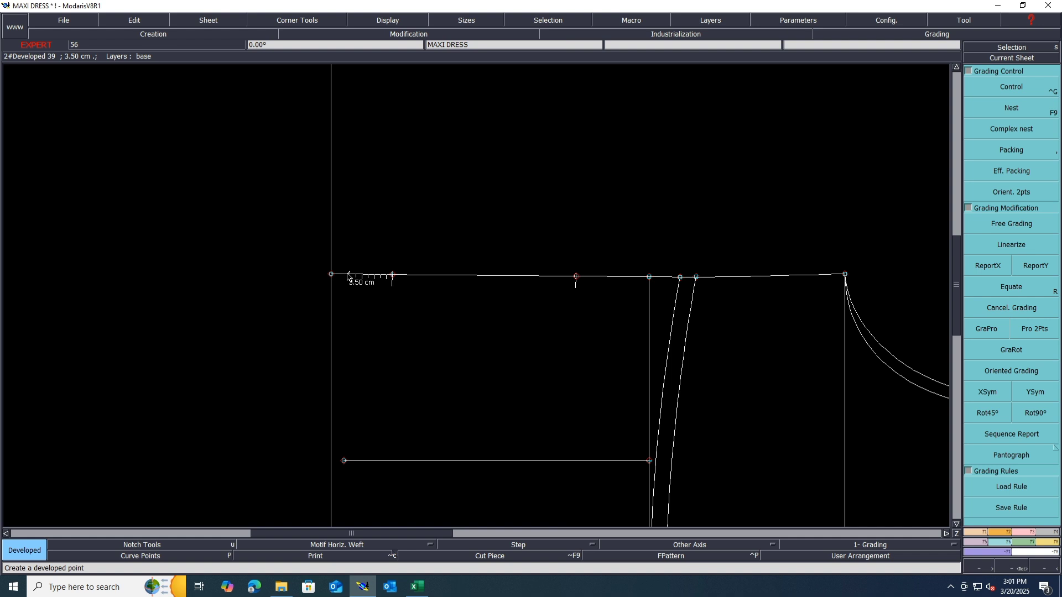
Draw a Bezier line from the developed point to the end of the pocket bag line and align it vertically.
{"action": "key", "text": "b"}
{"action": "left_click", "coordinate": [349, 274]}
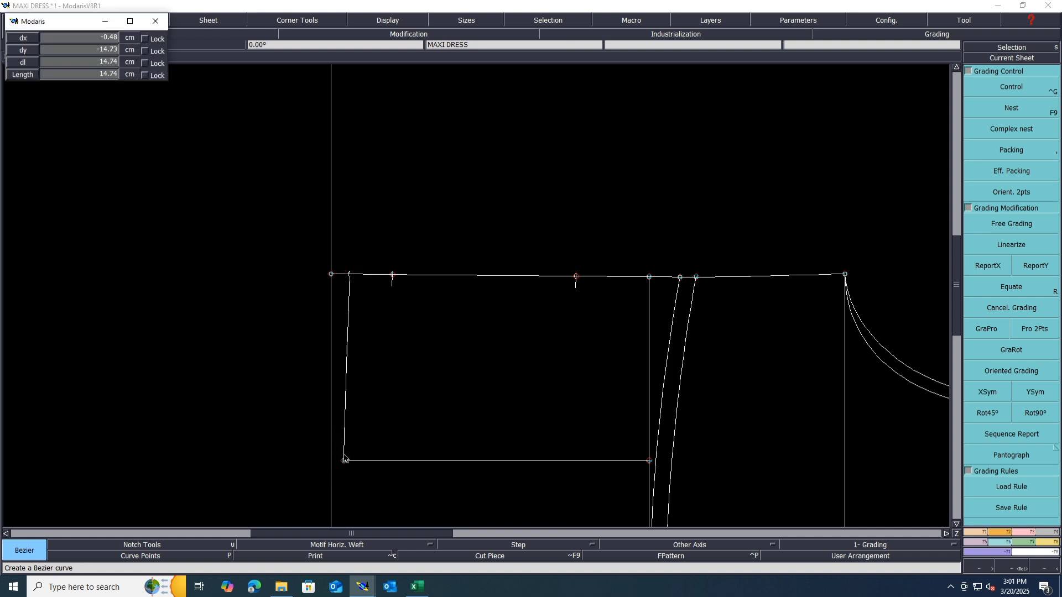
{"action": "left_click", "coordinate": [344, 461]}
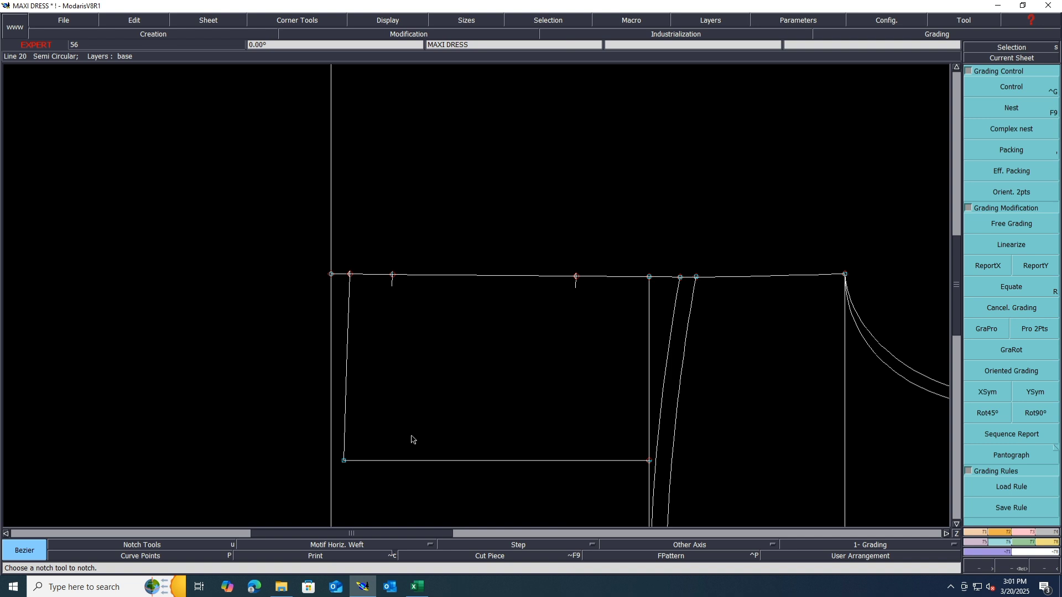
{"action": "key", "text": "2"}
{"action": "left_click", "coordinate": [344, 462]}
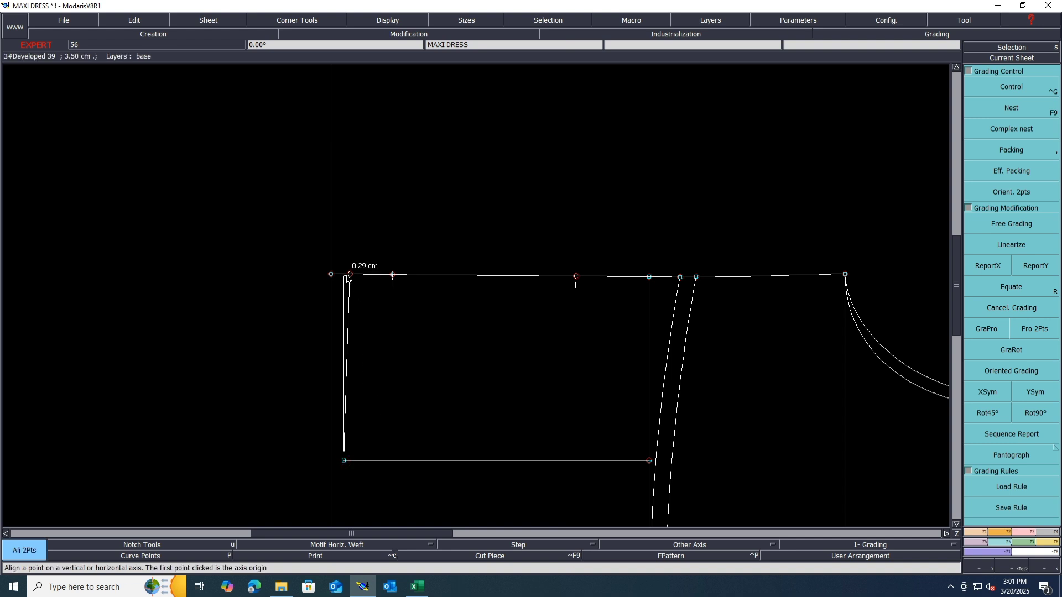
{"action": "left_click", "coordinate": [350, 275]}
{"action": "key", "text": "j"}
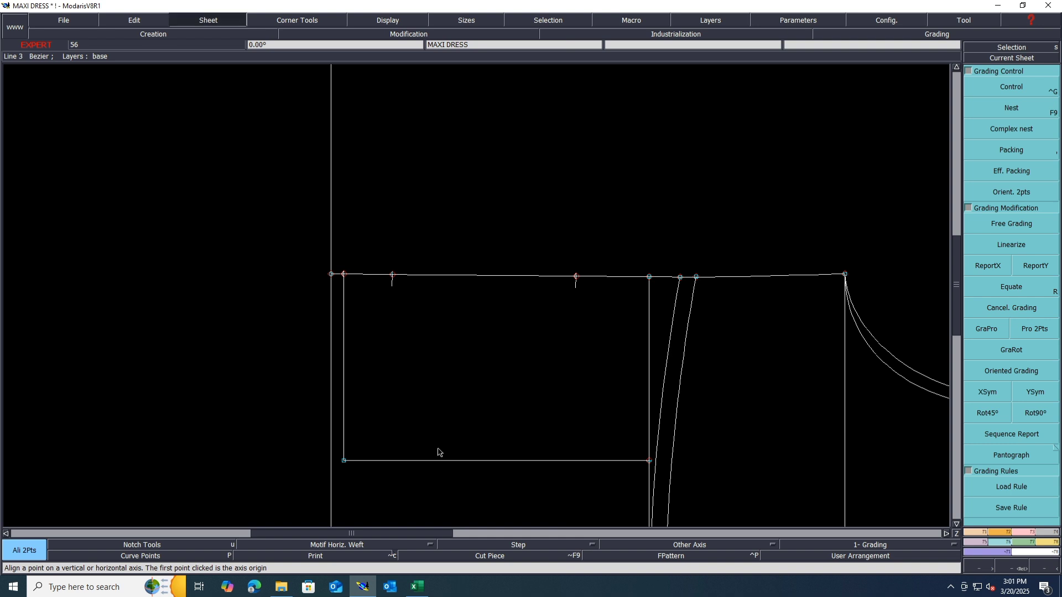
Save the model with the pocket bag outline and display the graded nest of all sizes on all sheets.
{"action": "key", "text": "ctrl+s"}
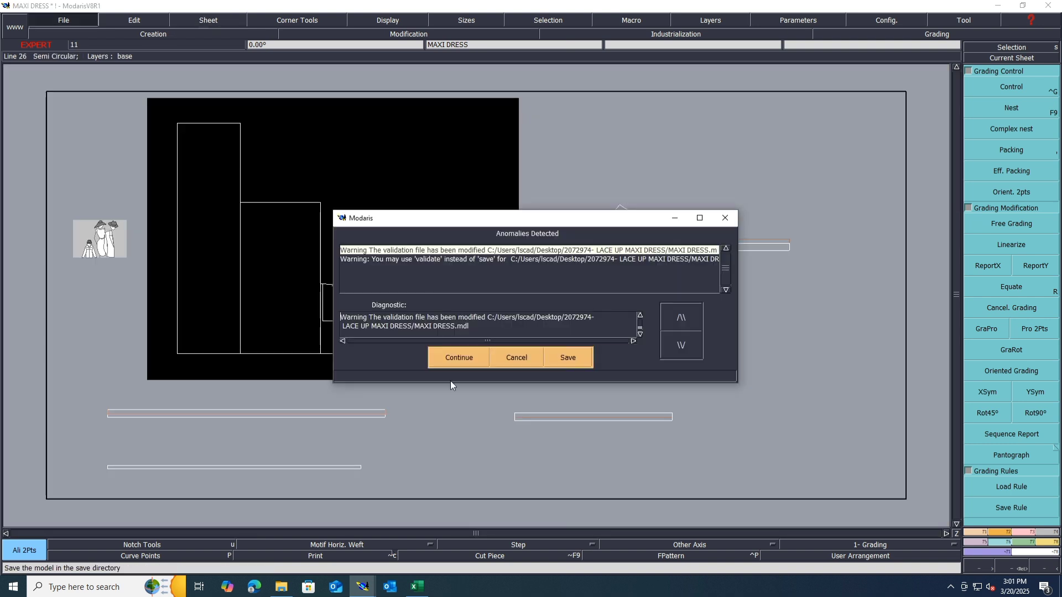
{"action": "left_click", "coordinate": [455, 355]}
{"action": "key", "text": "ctrl+a"}
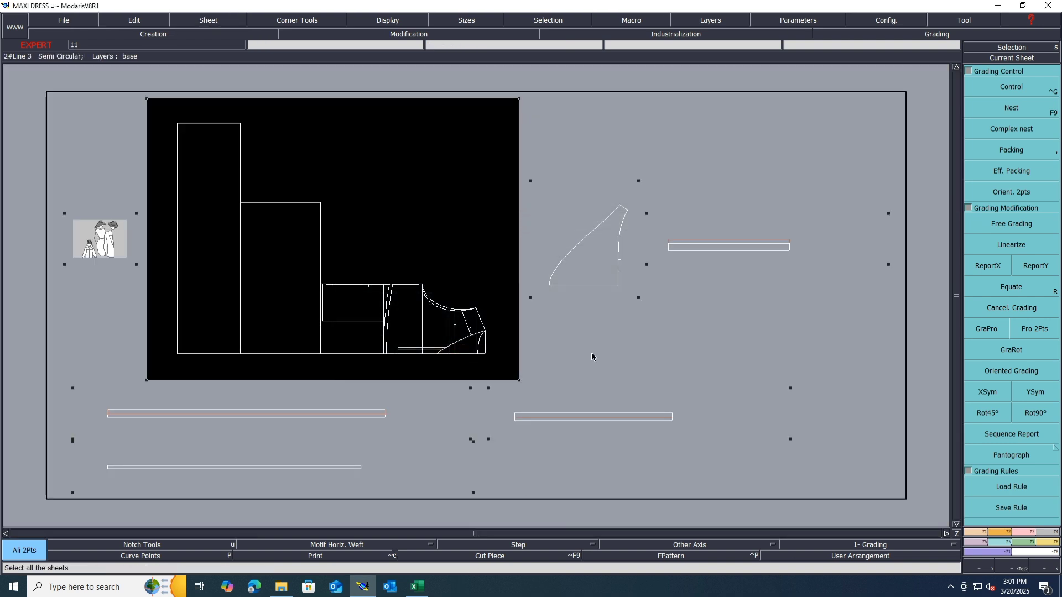
{"action": "key", "text": "F9"}
{"action": "key", "text": "F12"}
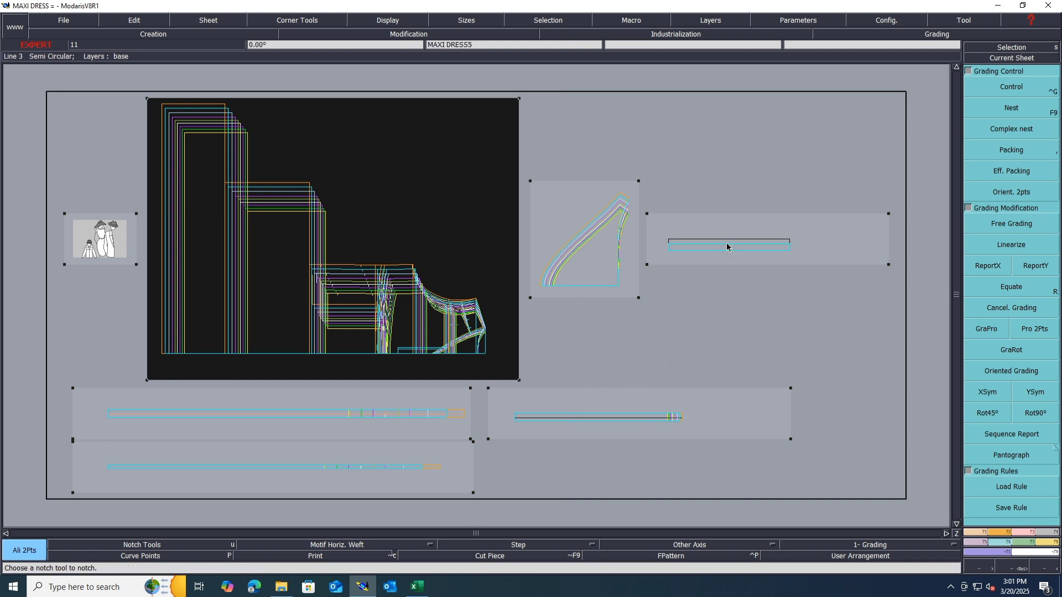
{"action": "key", "text": "ctrl+s"}
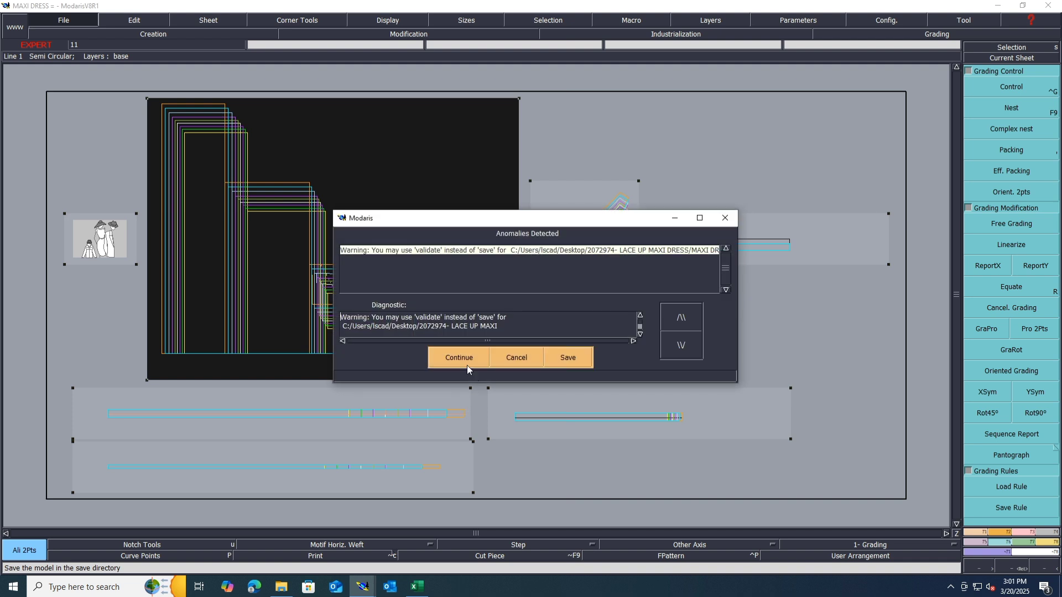
{"action": "key", "text": "Return"}
Return all sheets from the graded nest to the base size.
{"action": "left_click", "coordinate": [595, 465]}
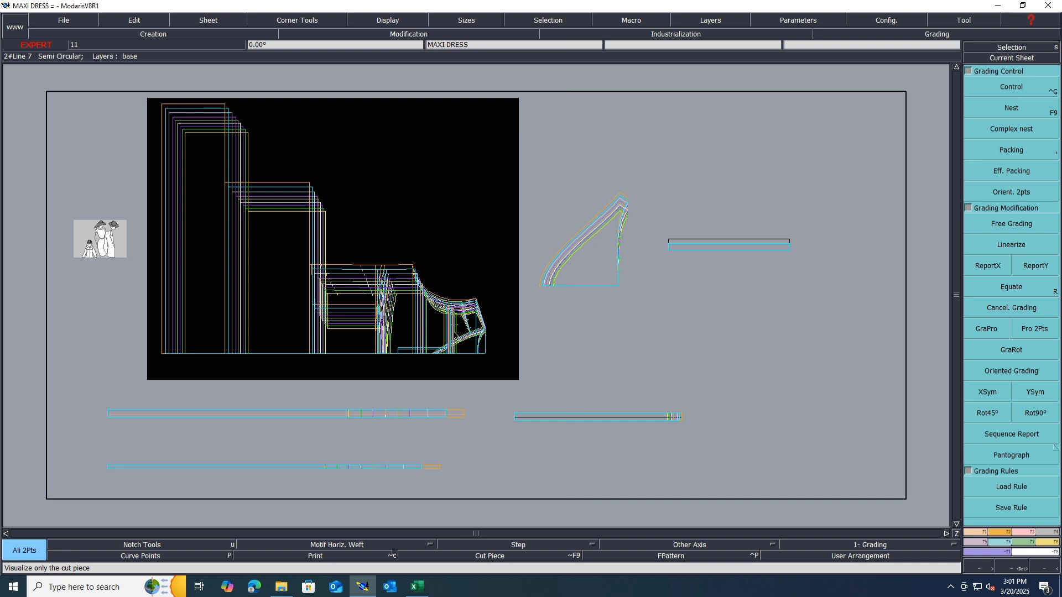
{"action": "key", "text": "ctrl+a"}
{"action": "key", "text": "F9"}
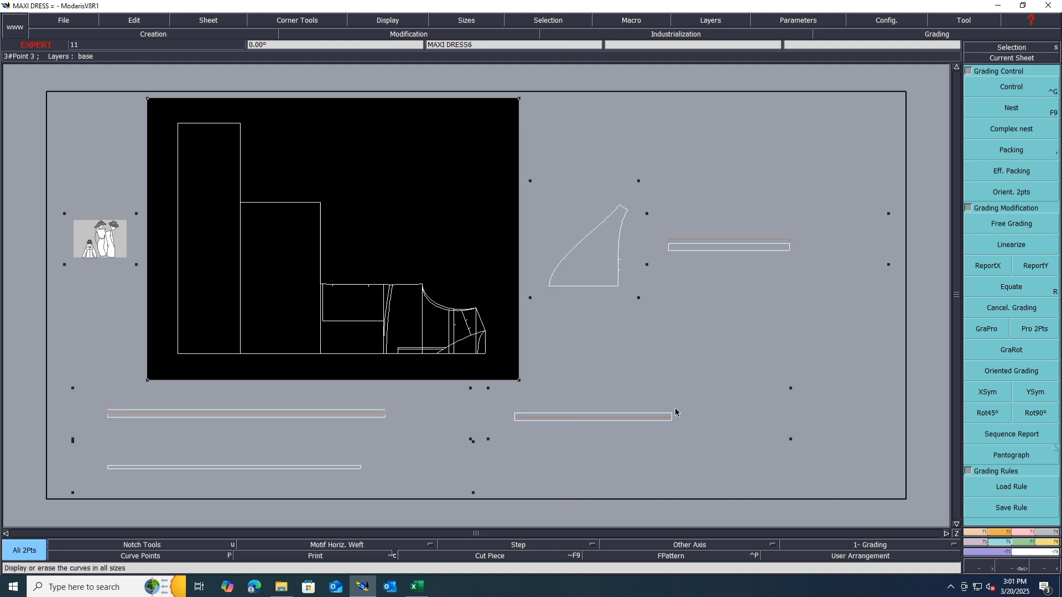
{"action": "left_click", "coordinate": [691, 390]}
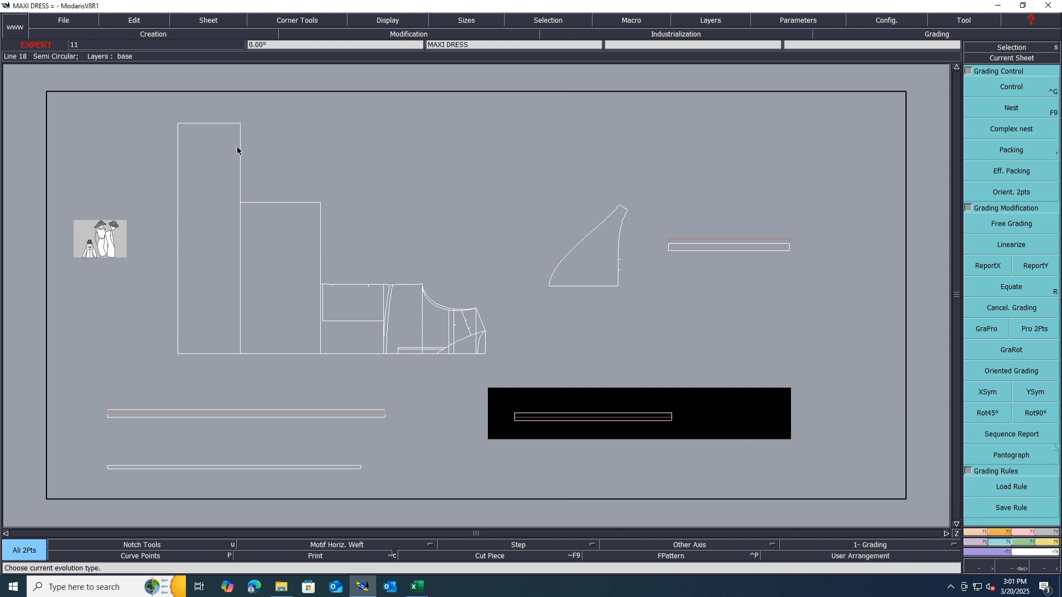
Select the base pattern sheet and add one notch on each of the two skirt tier seam lines.
{"action": "left_click", "coordinate": [206, 143]}
{"action": "scroll", "coordinate": [206, 143], "scroll_direction": "up", "scroll_amount": 2}
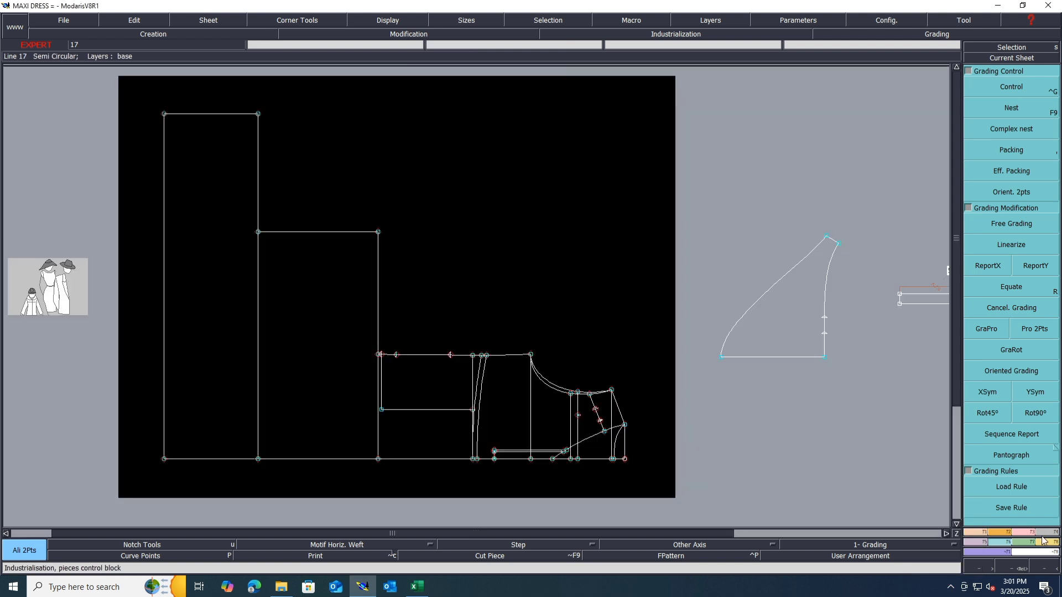
{"action": "left_click", "coordinate": [1004, 534]}
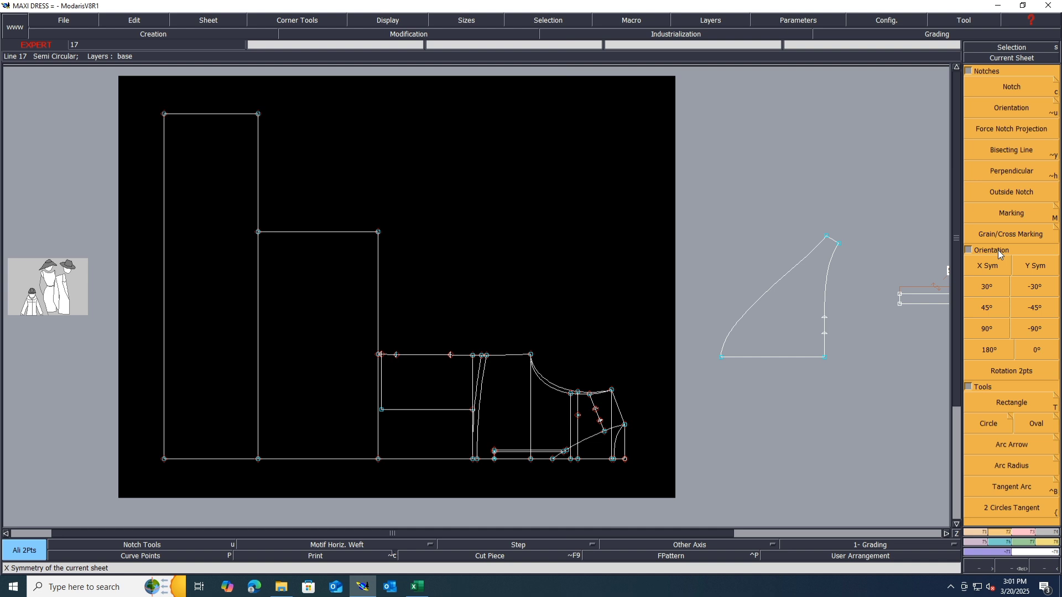
{"action": "left_click", "coordinate": [1023, 90]}
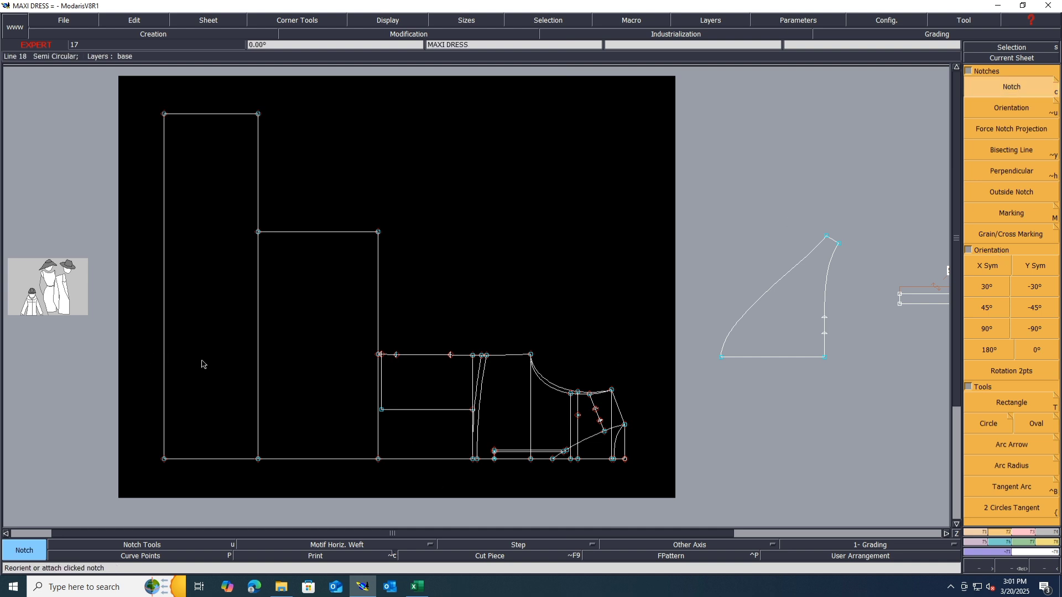
{"action": "scroll", "coordinate": [392, 418], "scroll_direction": "up", "scroll_amount": 2}
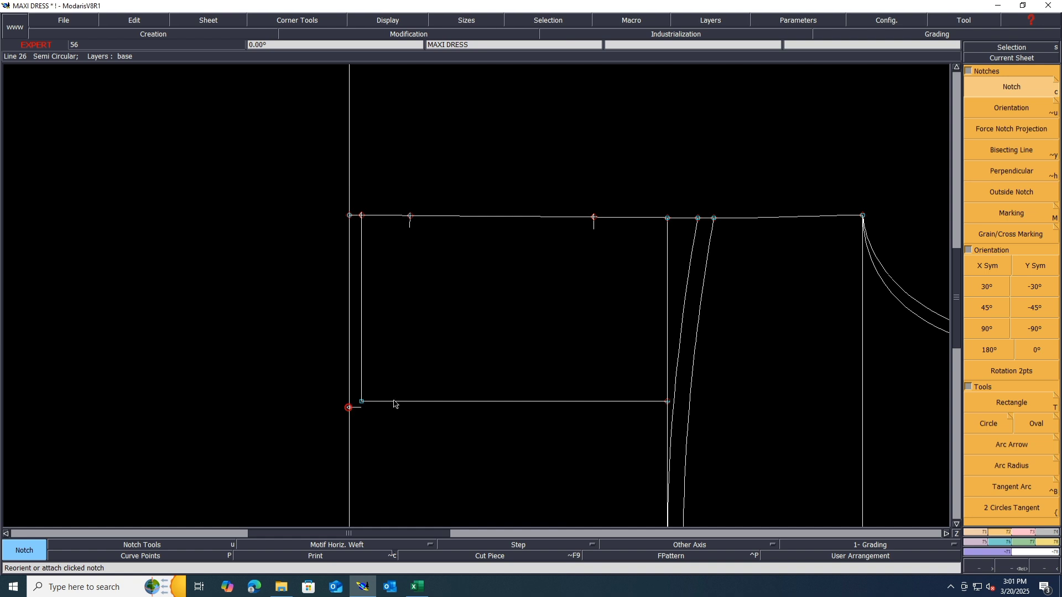
{"action": "scroll", "coordinate": [507, 412], "scroll_direction": "down", "scroll_amount": 1}
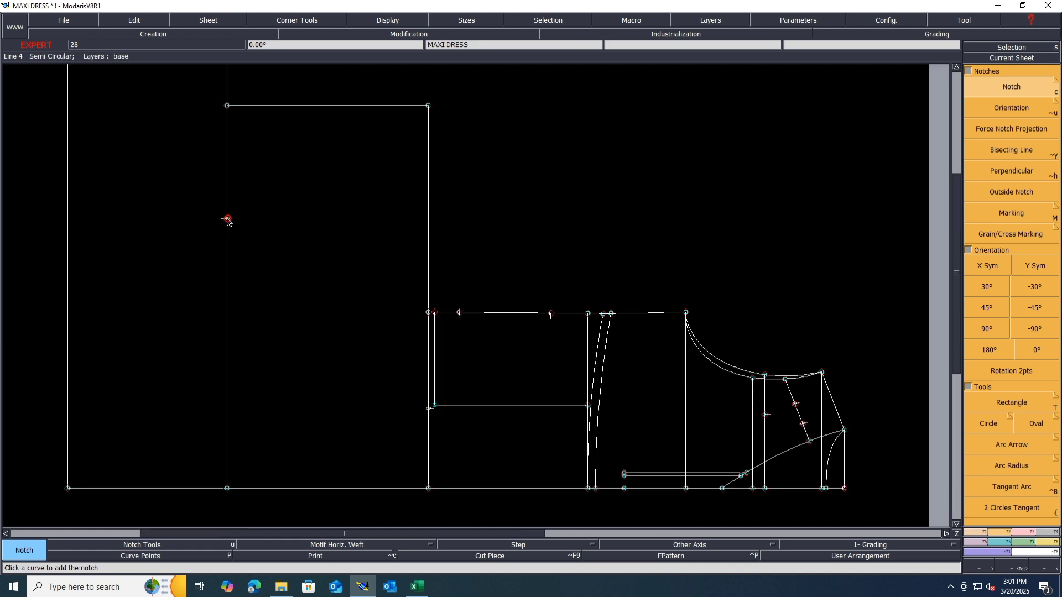
{"action": "scroll", "coordinate": [152, 304], "scroll_direction": "down", "scroll_amount": 1}
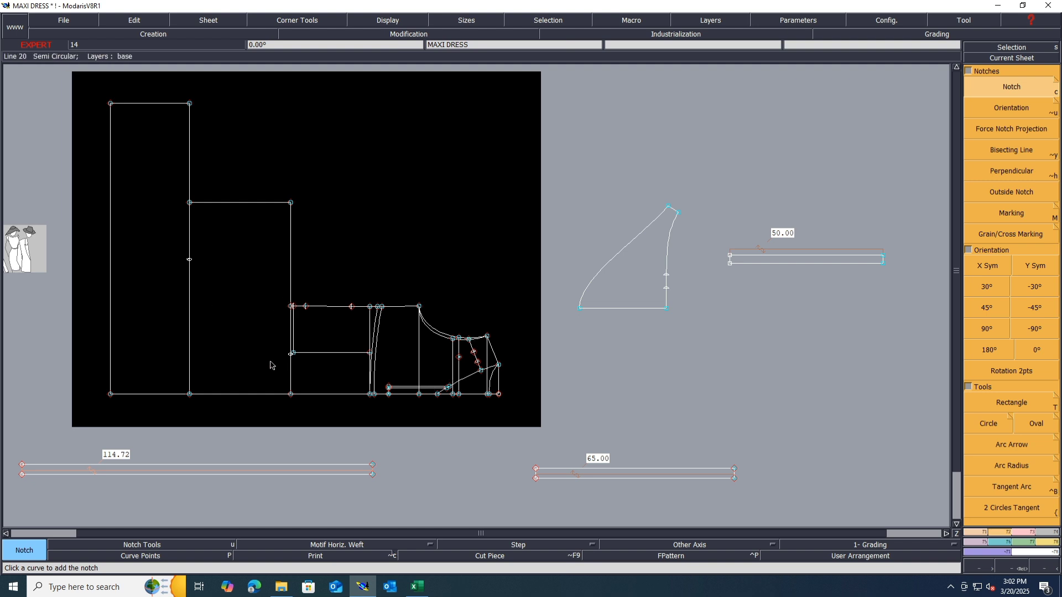
Add notches at the developed 3 cm and 3.5 cm points on the front yoke seam.
{"action": "scroll", "coordinate": [270, 365], "scroll_direction": "up", "scroll_amount": 1}
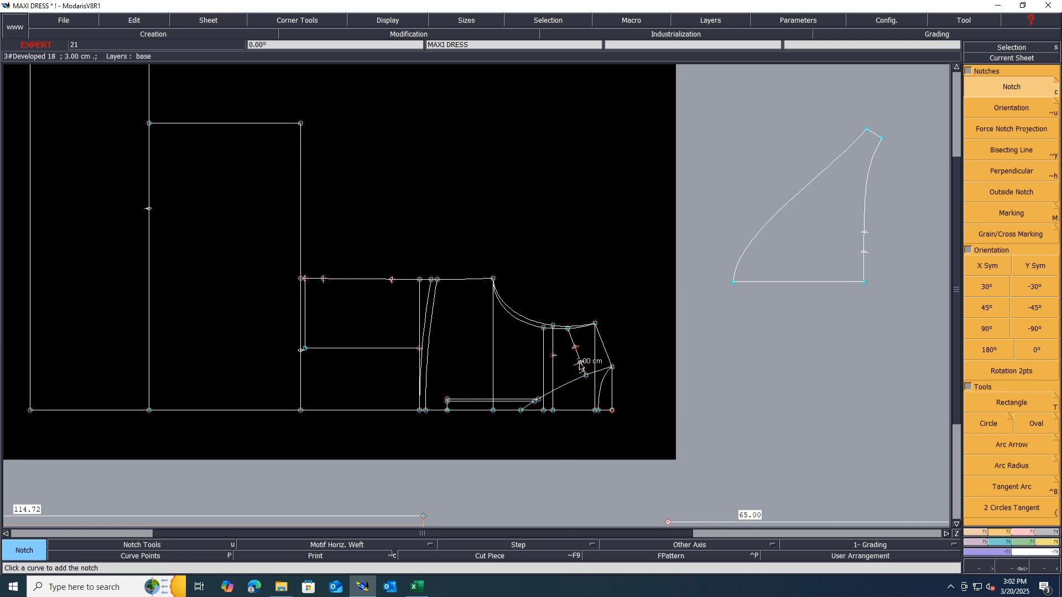
{"action": "scroll", "coordinate": [586, 387], "scroll_direction": "up", "scroll_amount": 1}
{"action": "scroll", "coordinate": [569, 330], "scroll_direction": "up", "scroll_amount": 2}
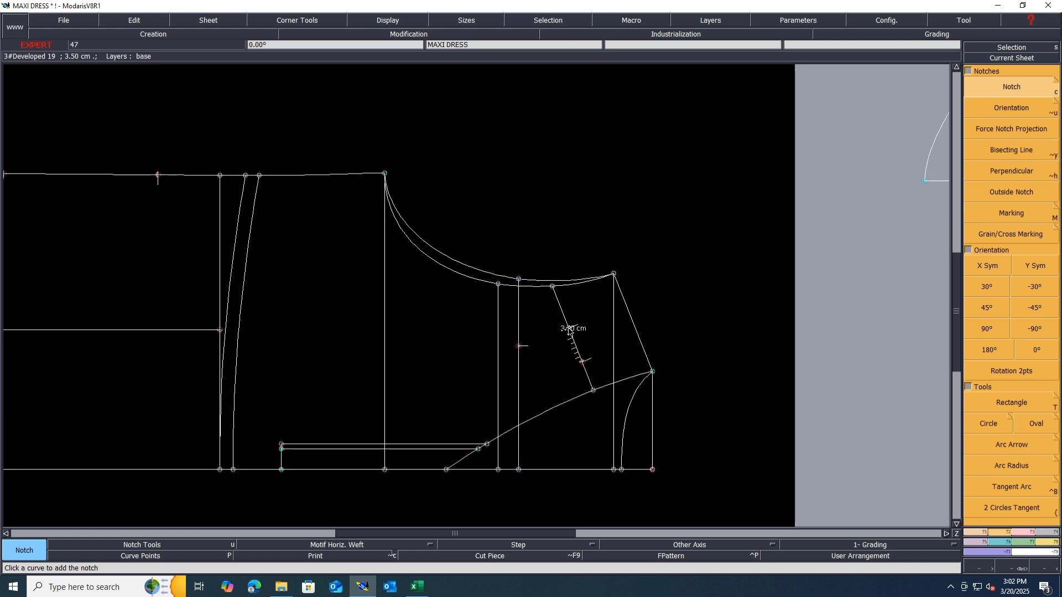
{"action": "left_click", "coordinate": [570, 331]}
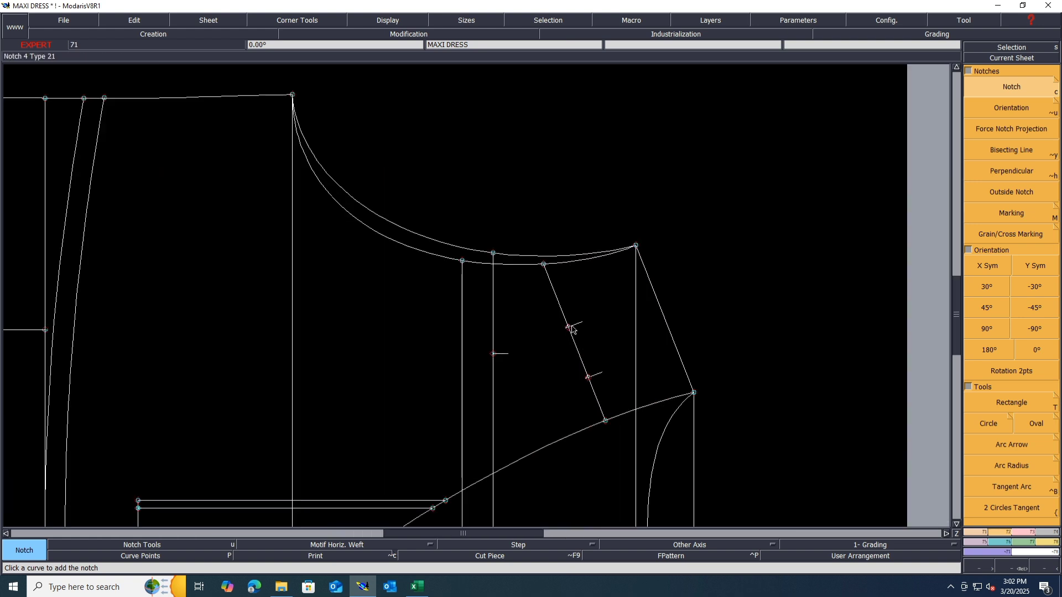
Insert both notched points into the front yoke line and save the model.
{"action": "key", "text": "i"}
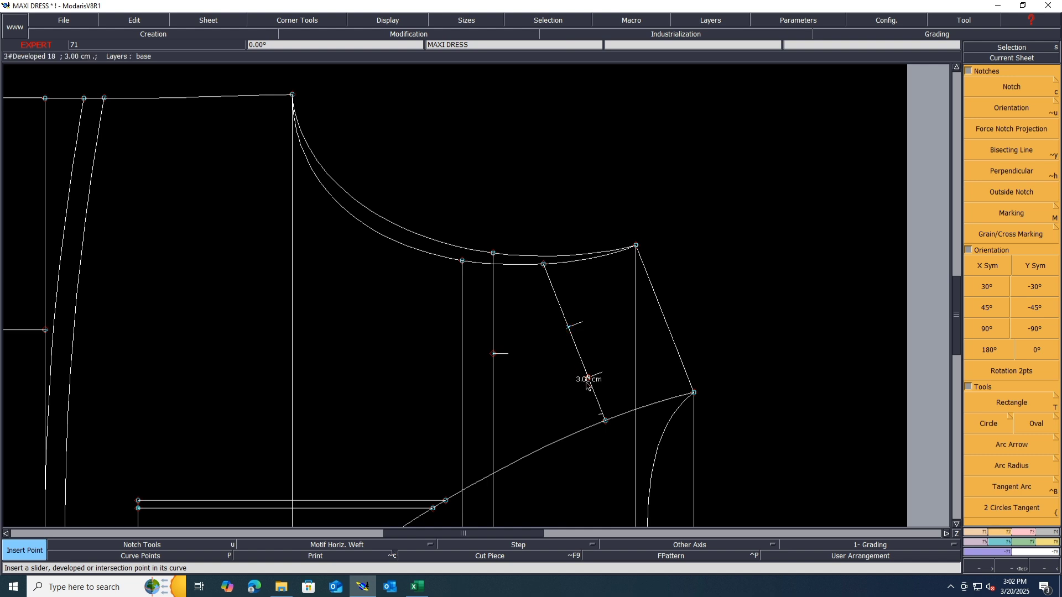
{"action": "scroll", "coordinate": [618, 301], "scroll_direction": "down", "scroll_amount": 1}
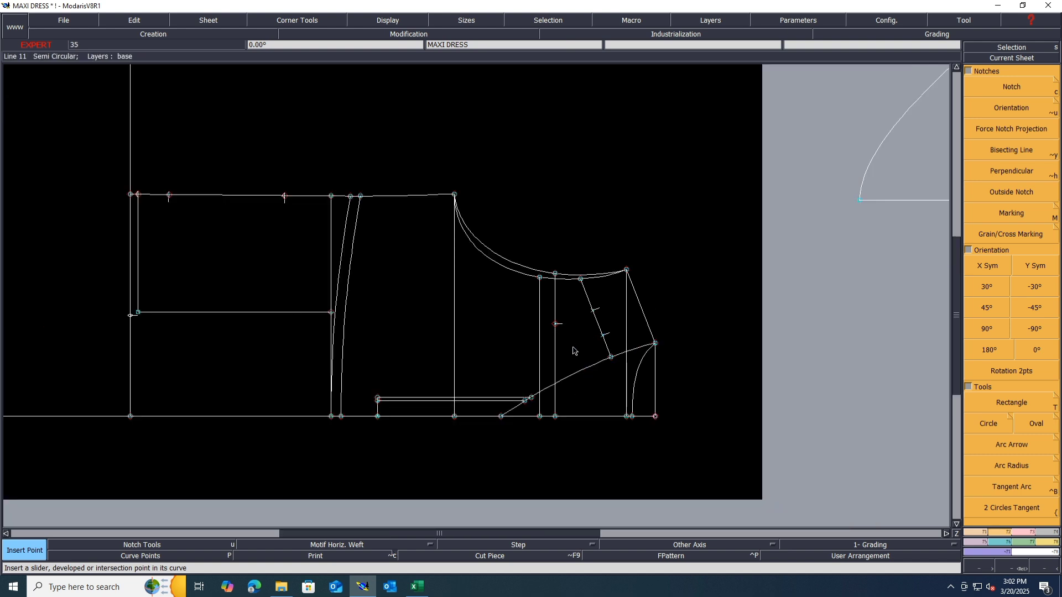
{"action": "key", "text": "ctrl+s"}
{"action": "left_click", "coordinate": [470, 358]}
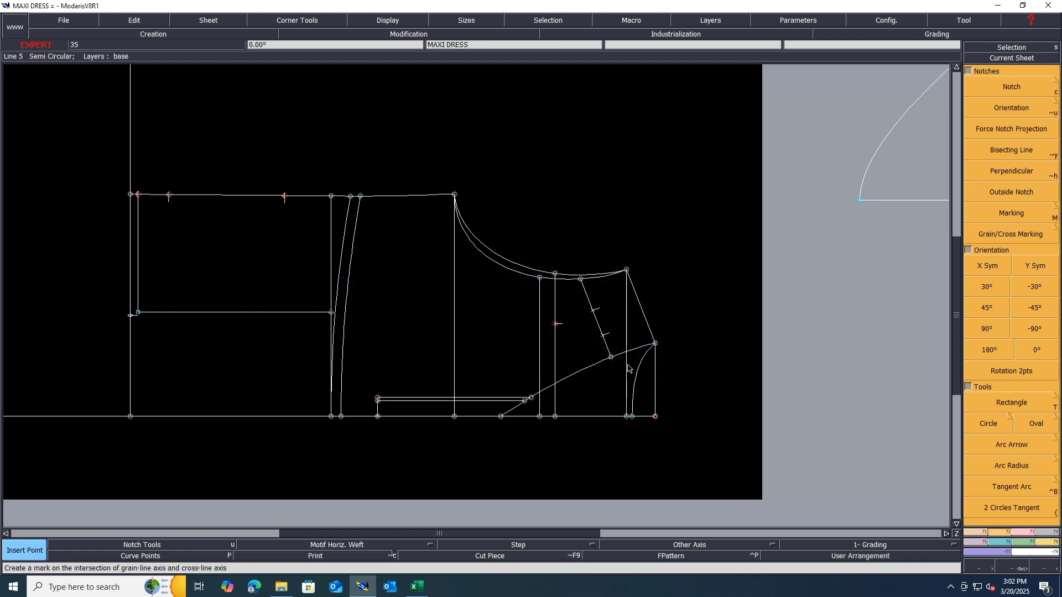
{"action": "scroll", "coordinate": [628, 364], "scroll_direction": "down", "scroll_amount": 1}
{"action": "scroll", "coordinate": [233, 386], "scroll_direction": "down", "scroll_amount": 1}
{"action": "scroll", "coordinate": [225, 314], "scroll_direction": "up", "scroll_amount": 1}
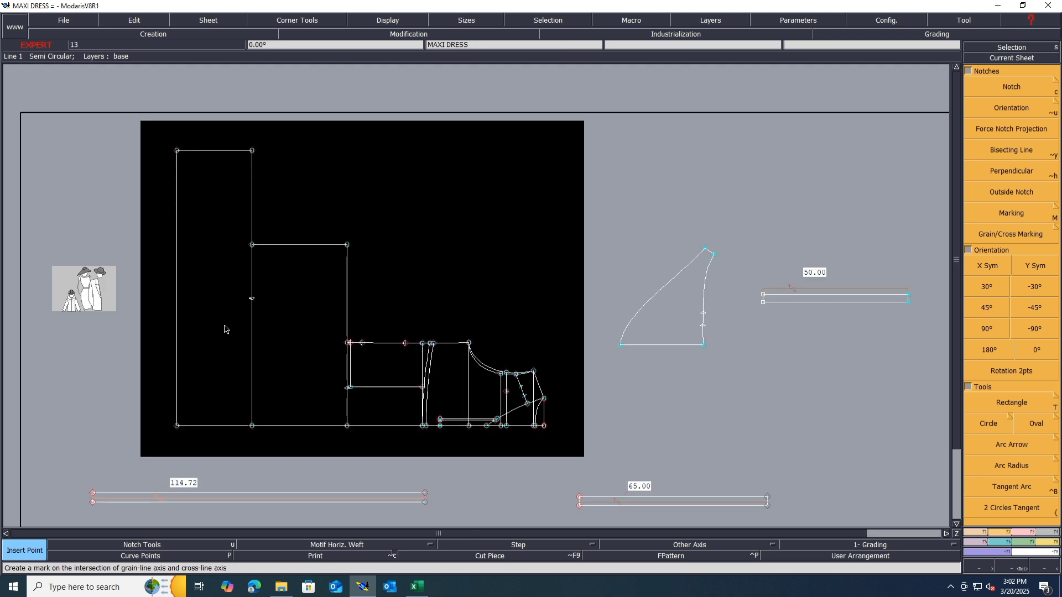
Try to extract the bottom skirt tier as a seam piece and undo the extraction.
{"action": "key", "text": "x"}
{"action": "left_click", "coordinate": [225, 328]}
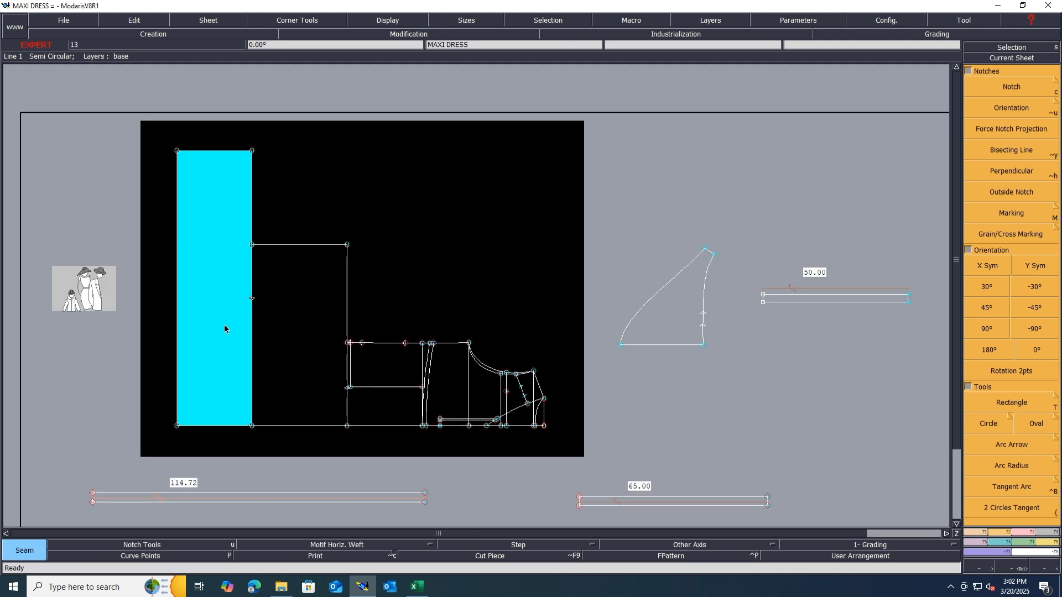
{"action": "left_click", "coordinate": [287, 363]}
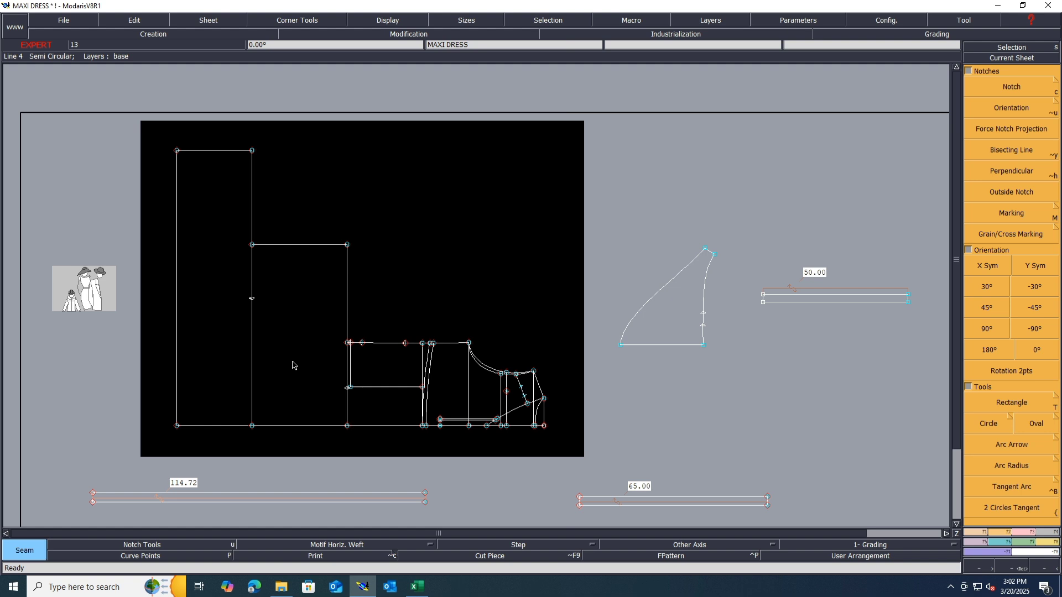
{"action": "right_click", "coordinate": [292, 363]}
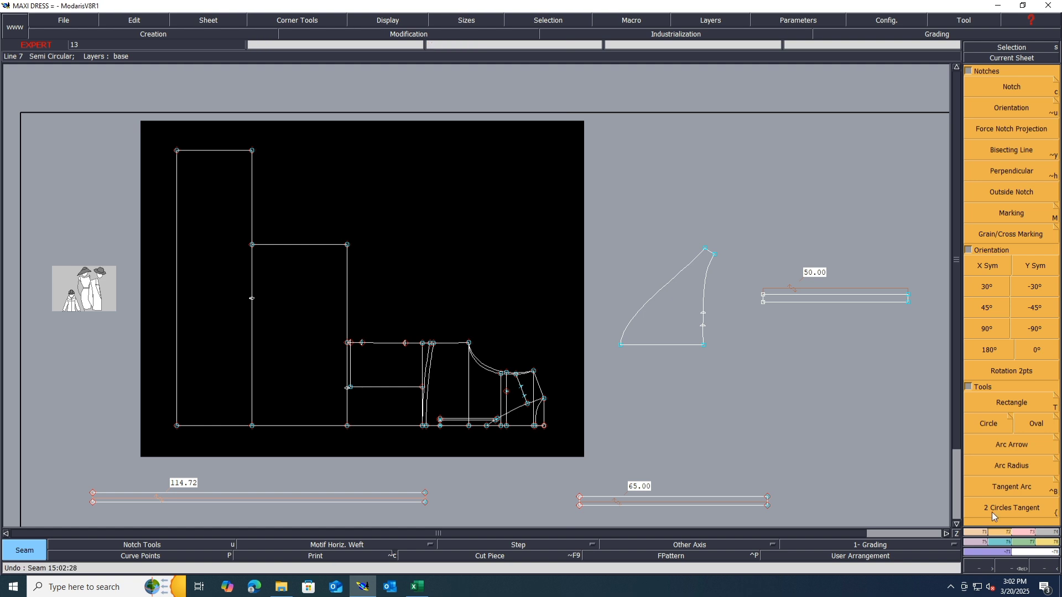
Extract the bottom skirt tier as a separate piece with the Seam tool.
{"action": "left_click", "coordinate": [1043, 531]}
{"action": "left_click", "coordinate": [989, 335]}
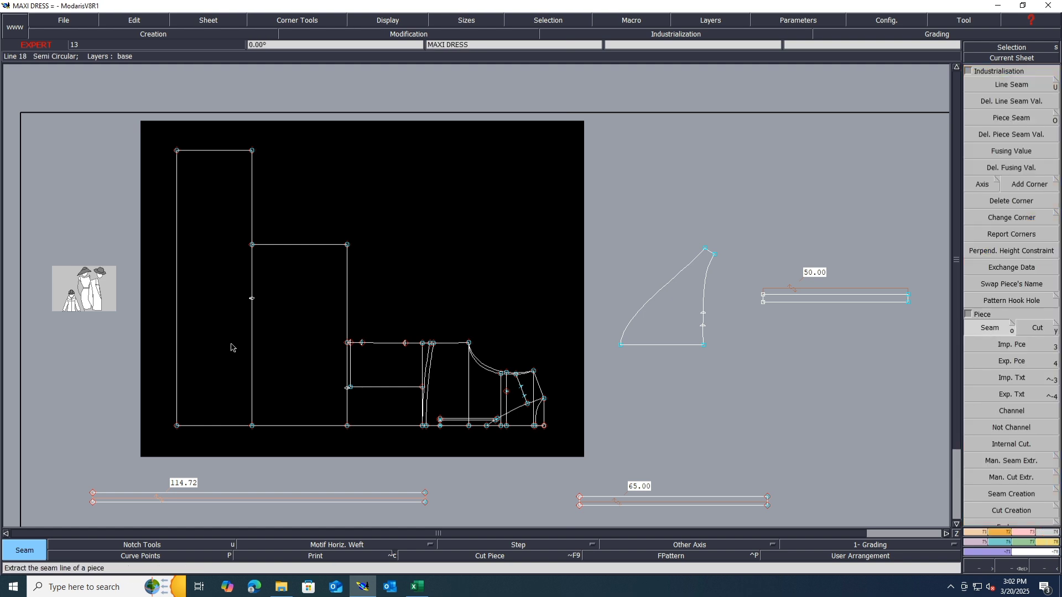
{"action": "left_click", "coordinate": [230, 349]}
{"action": "scroll", "coordinate": [403, 372], "scroll_direction": "up", "scroll_amount": 4}
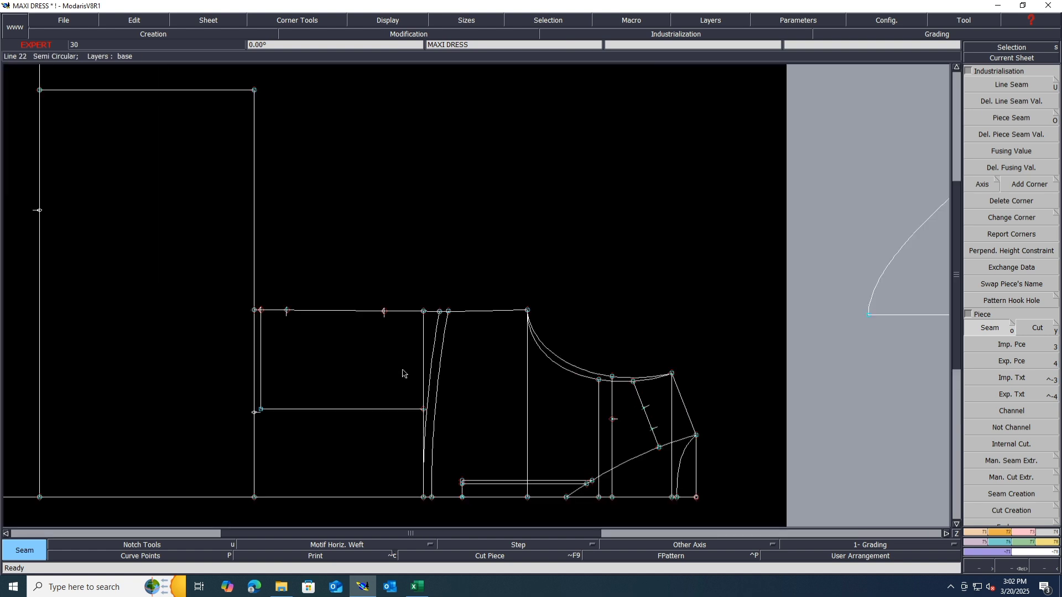
{"action": "scroll", "coordinate": [392, 517], "scroll_direction": "up", "scroll_amount": 1}
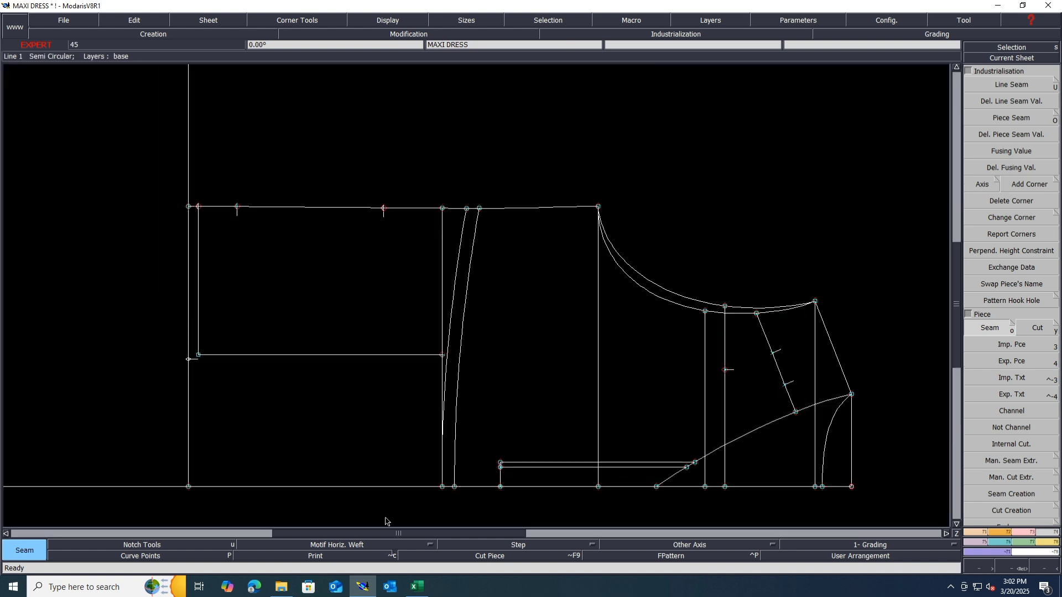
Extract the top skirt tier including its pocket area, and extract the pocket bag as its own seam piece.
{"action": "left_click", "coordinate": [260, 427]}
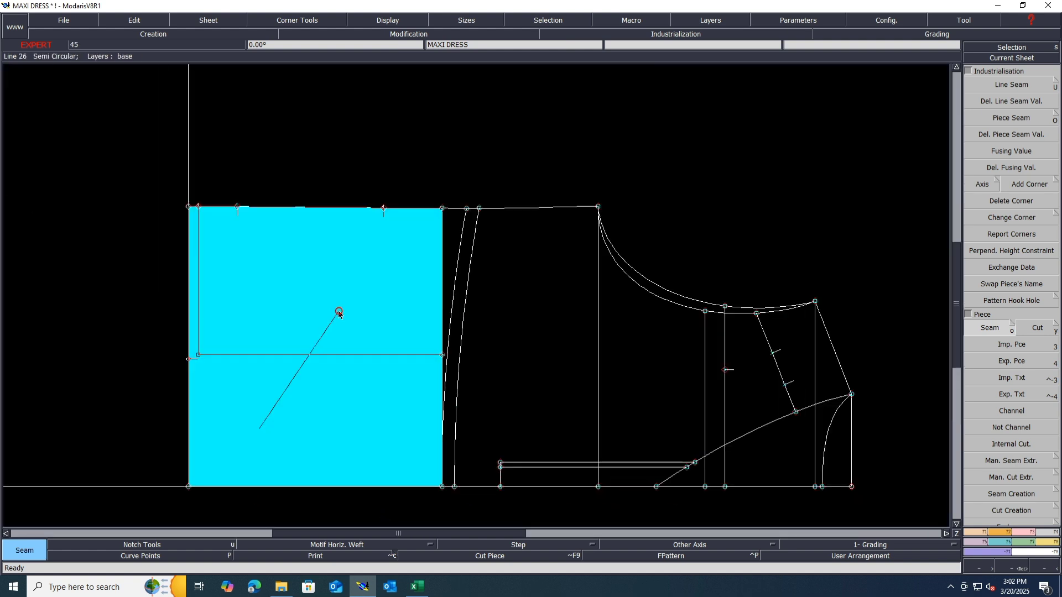
{"action": "right_click", "coordinate": [338, 313]}
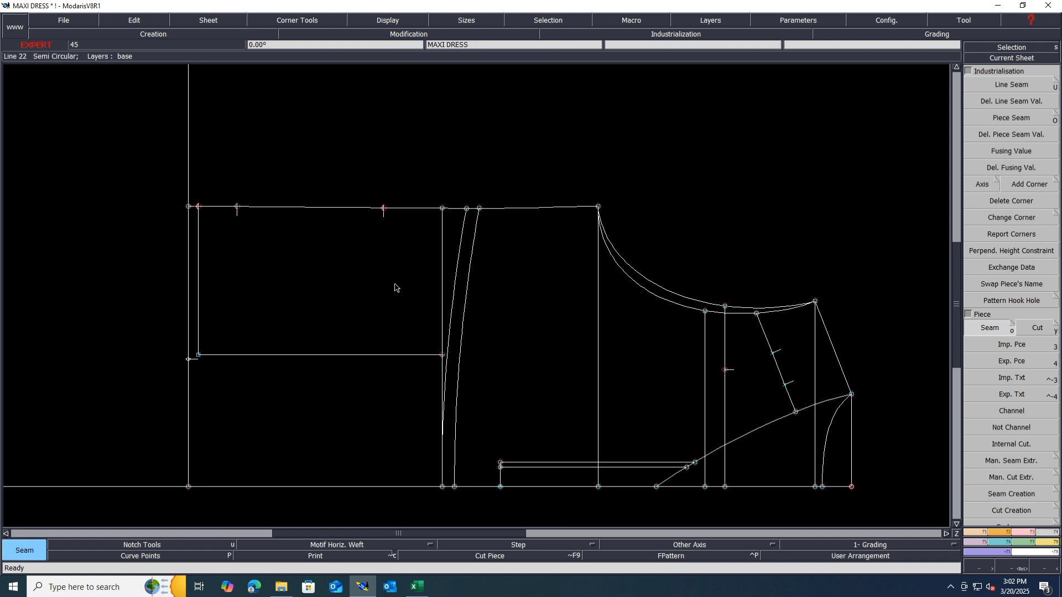
{"action": "left_click", "coordinate": [341, 287]}
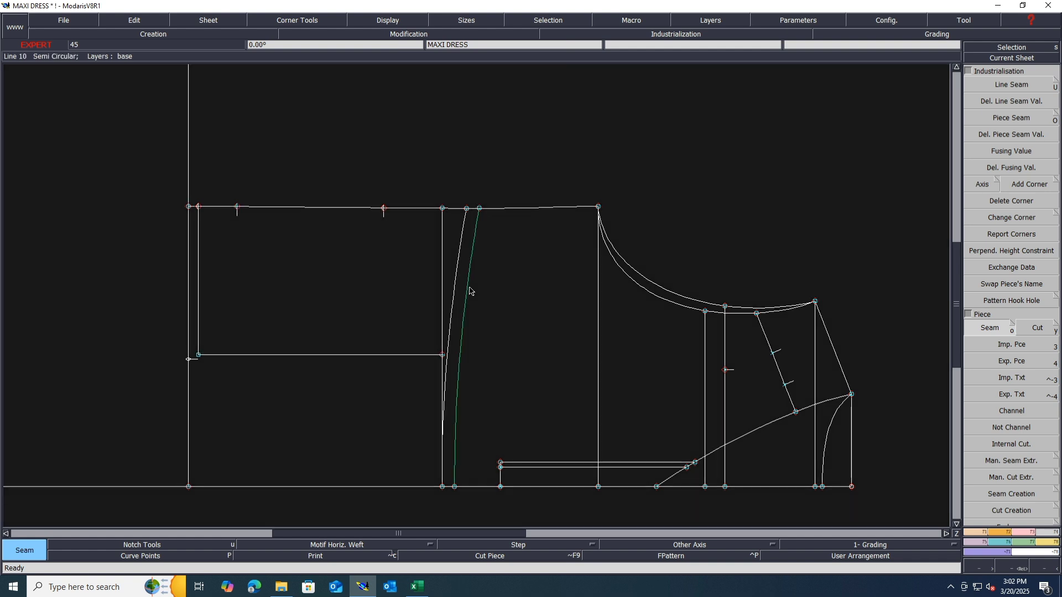
Extract the full back bodice as one seam piece, including the centre placket, back neck, shoulder and back armhole areas.
{"action": "left_click", "coordinate": [457, 325]}
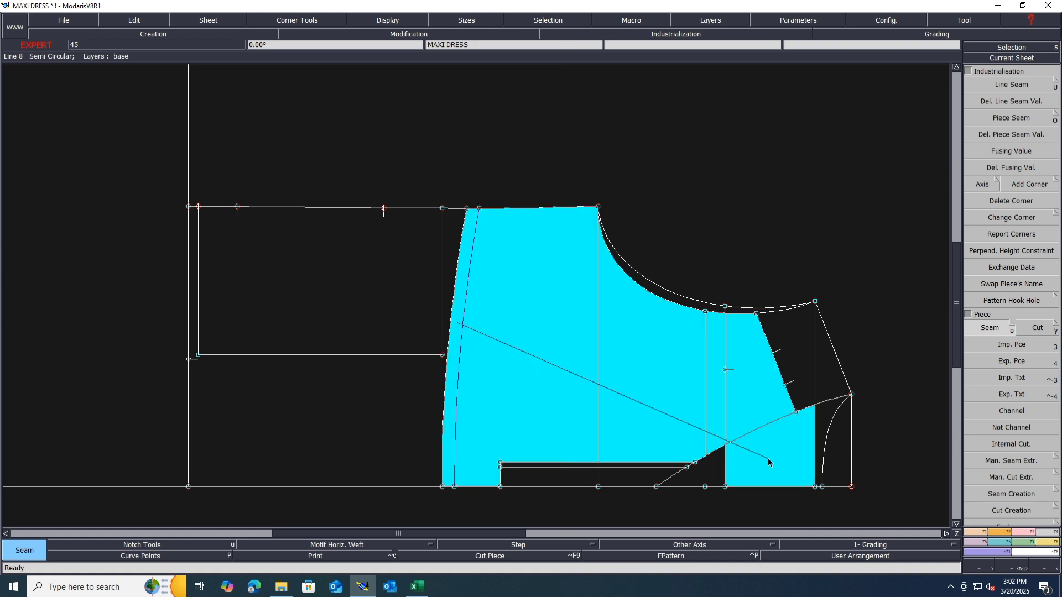
{"action": "left_click", "coordinate": [768, 458]}
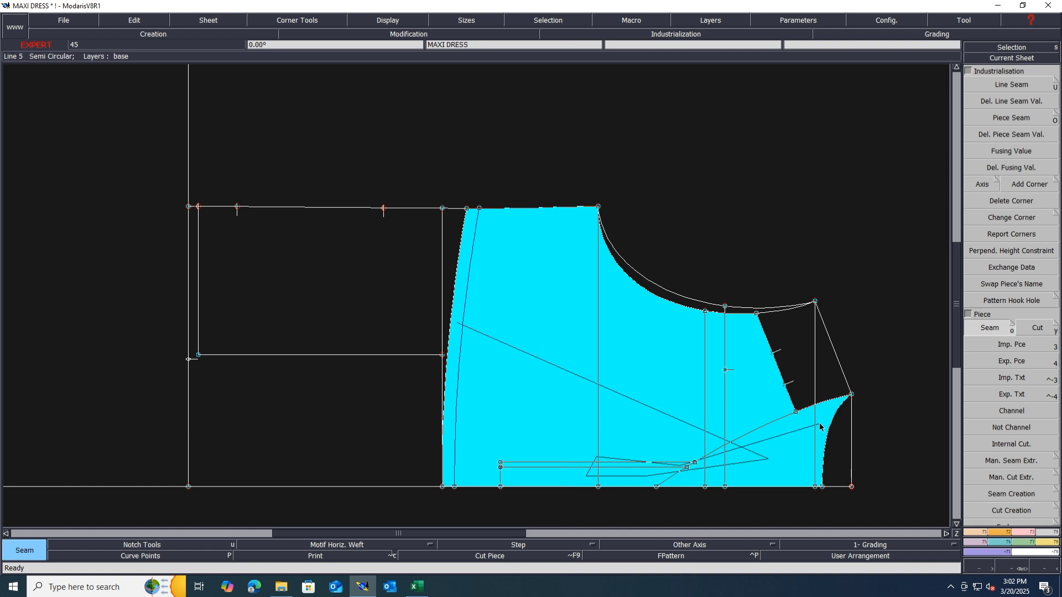
{"action": "left_click", "coordinate": [794, 374]}
{"action": "left_click", "coordinate": [769, 311]}
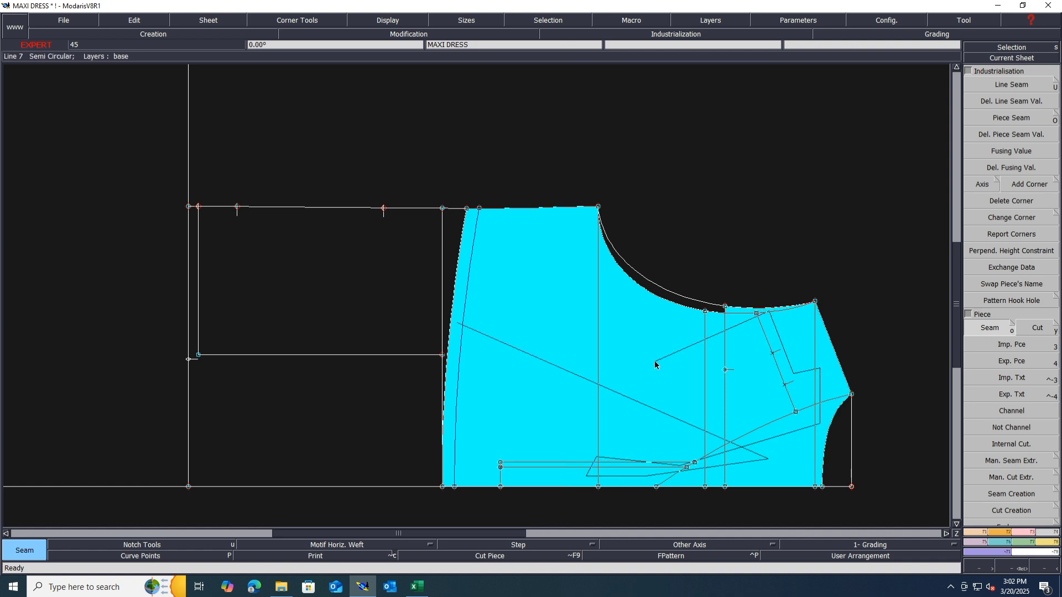
{"action": "left_click", "coordinate": [655, 361]}
{"action": "left_click", "coordinate": [672, 301]}
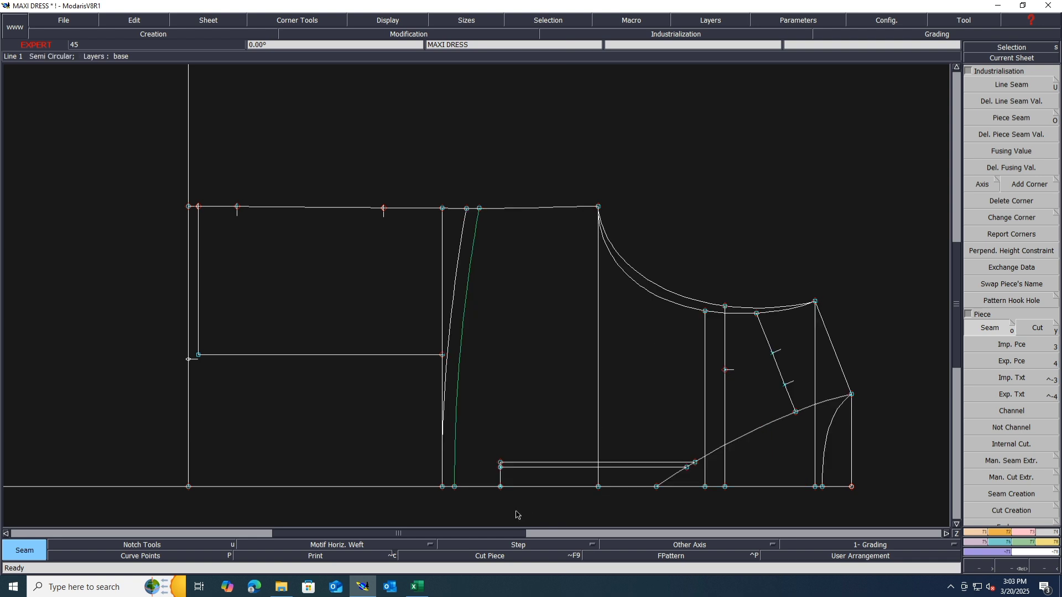
{"action": "key", "text": "Escape"}
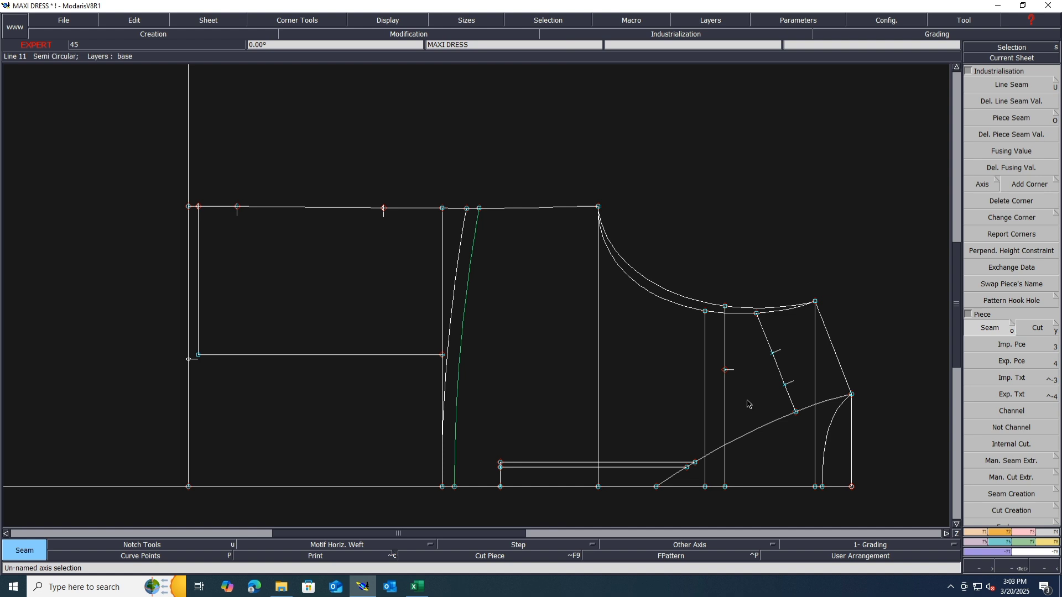
Check the garment sketches, photos and construction details on the DESIGN sheet in Excel, and return to the pattern in Modaris.
{"action": "left_click", "coordinate": [747, 401]}
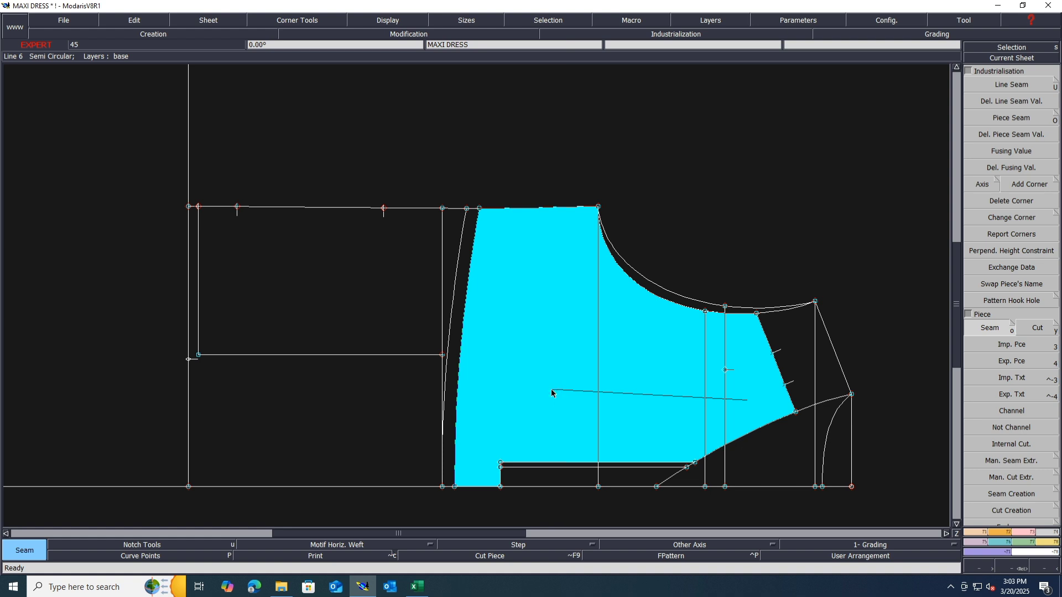
{"action": "left_click", "coordinate": [417, 586]}
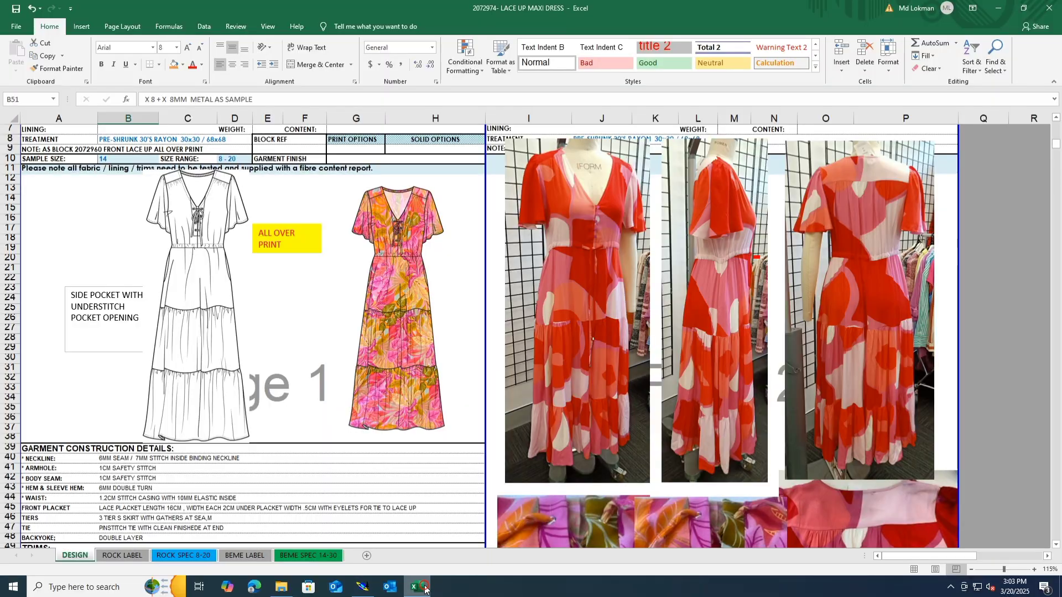
{"action": "scroll", "coordinate": [619, 488], "scroll_direction": "down", "scroll_amount": 5}
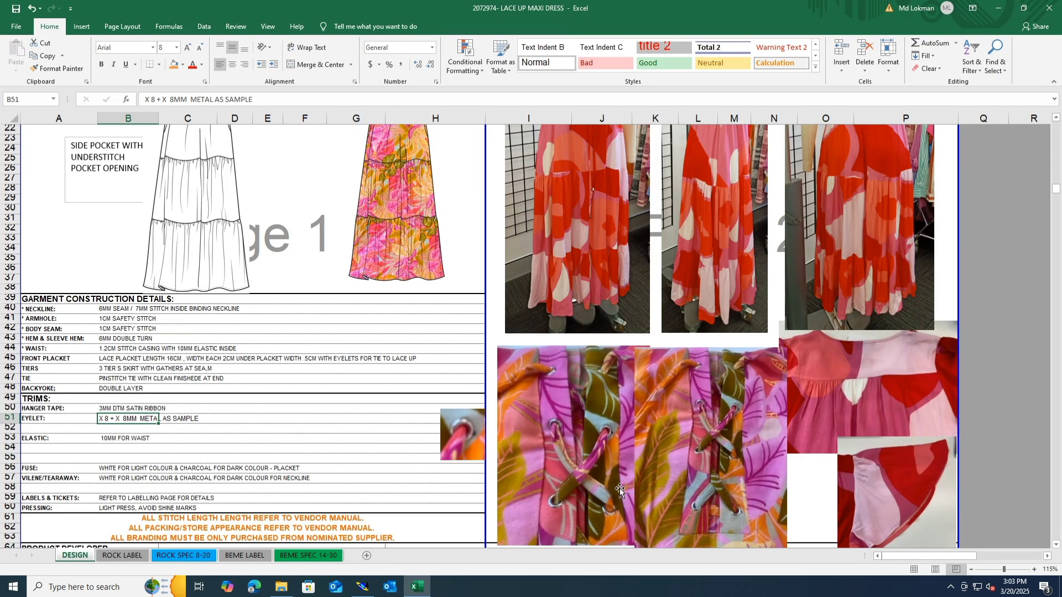
{"action": "scroll", "coordinate": [619, 487], "scroll_direction": "up", "scroll_amount": 5}
{"action": "left_click", "coordinate": [362, 586]}
Try to extract the front bodice below the yoke without the placket strip, and undo the extraction.
{"action": "left_click", "coordinate": [528, 466]}
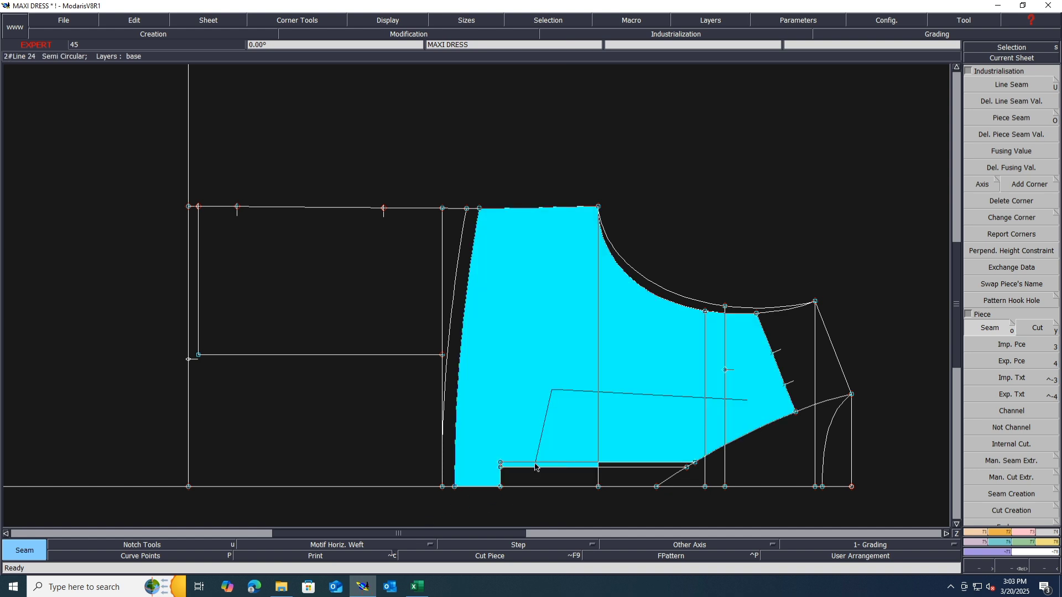
{"action": "left_click", "coordinate": [488, 432]}
{"action": "left_click", "coordinate": [489, 444]}
{"action": "left_click", "coordinate": [457, 444]}
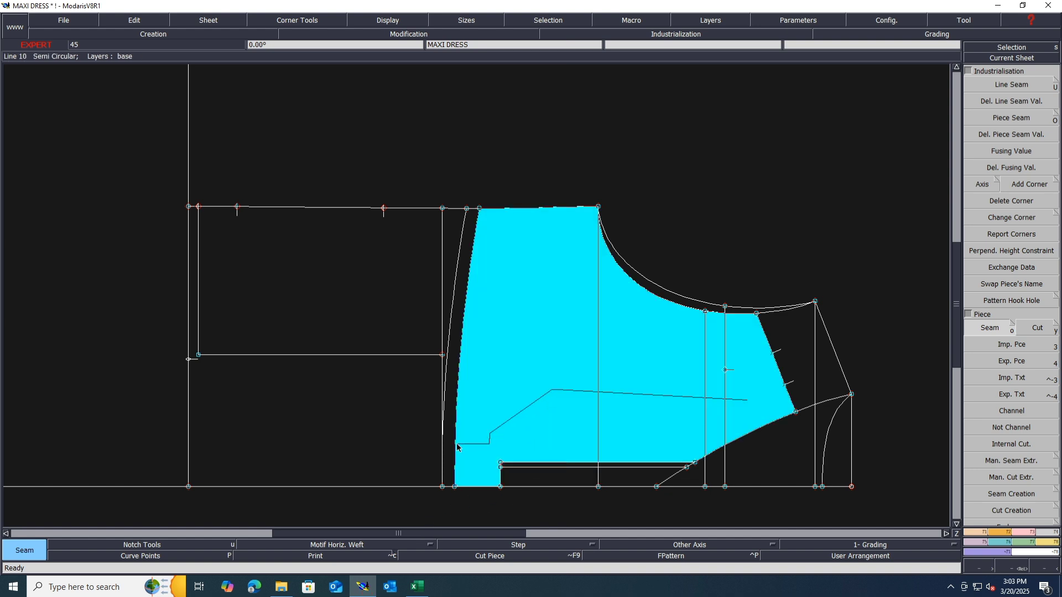
{"action": "key", "text": "Escape"}
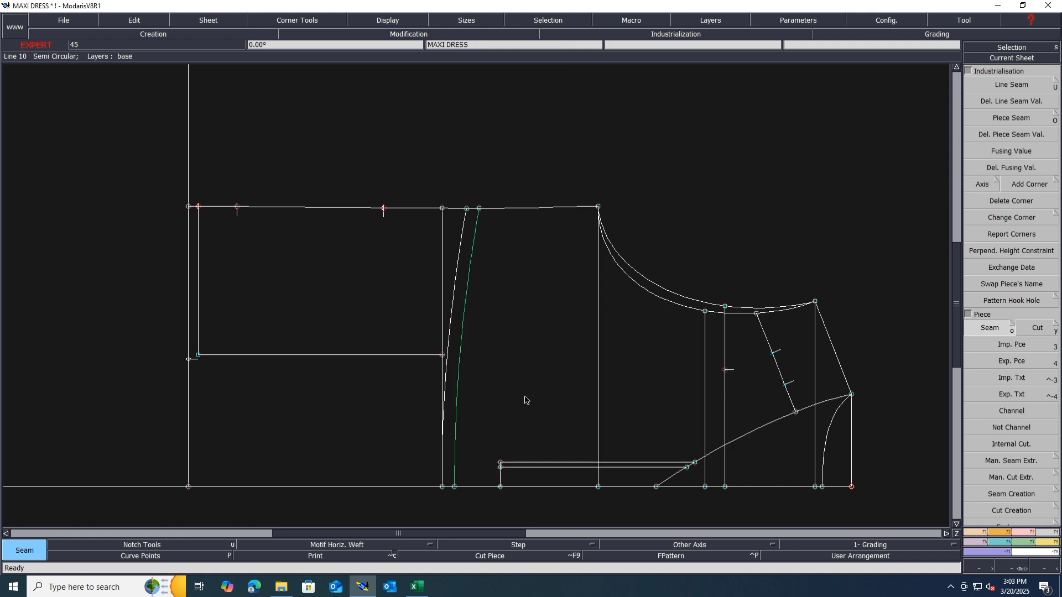
{"action": "key", "text": "ctrl+z"}
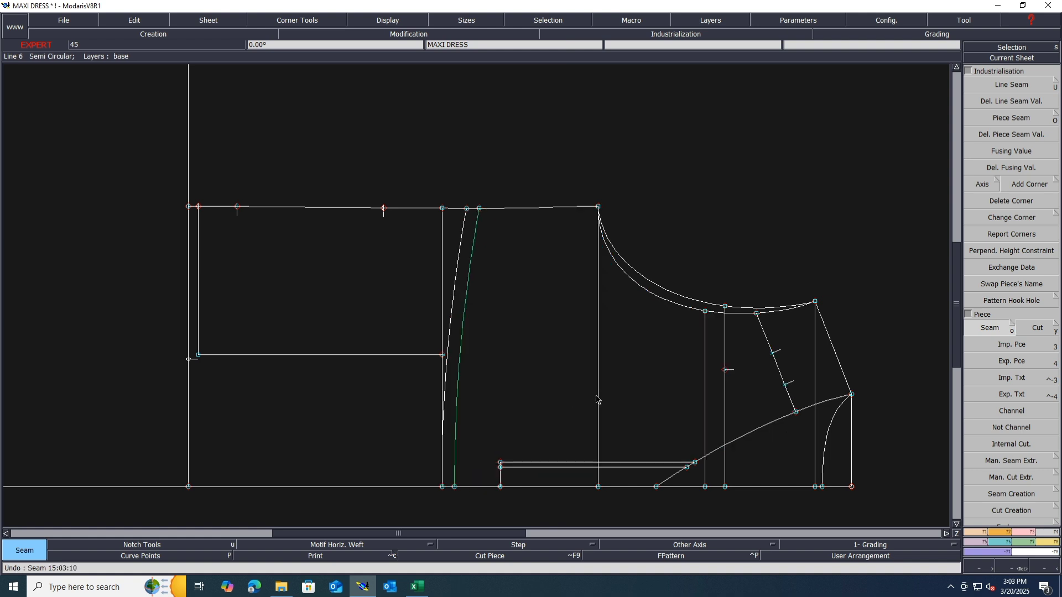
Extract the front bodice below the yoke as a seam piece, including the full waist area but excluding the placket strip.
{"action": "left_click", "coordinate": [598, 399]}
{"action": "left_click", "coordinate": [705, 392]}
{"action": "left_click", "coordinate": [752, 378]}
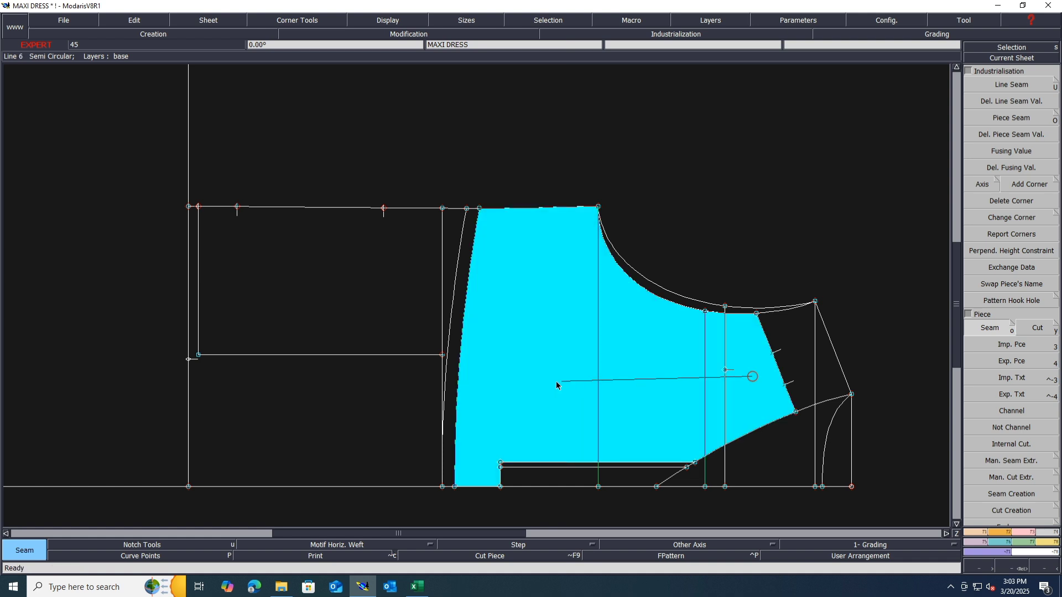
{"action": "left_click", "coordinate": [488, 396]}
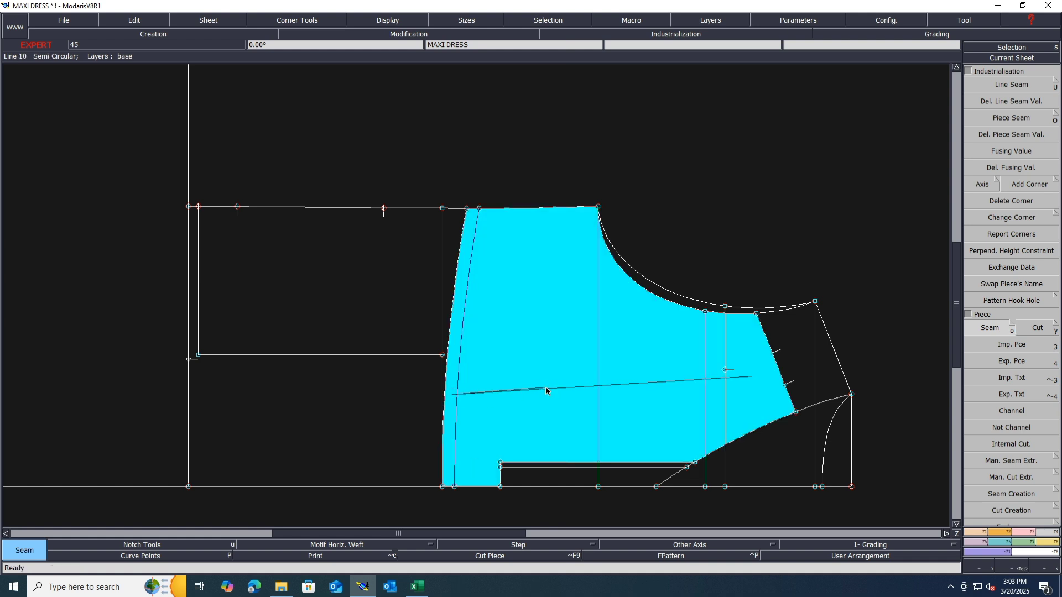
{"action": "left_click", "coordinate": [545, 390]}
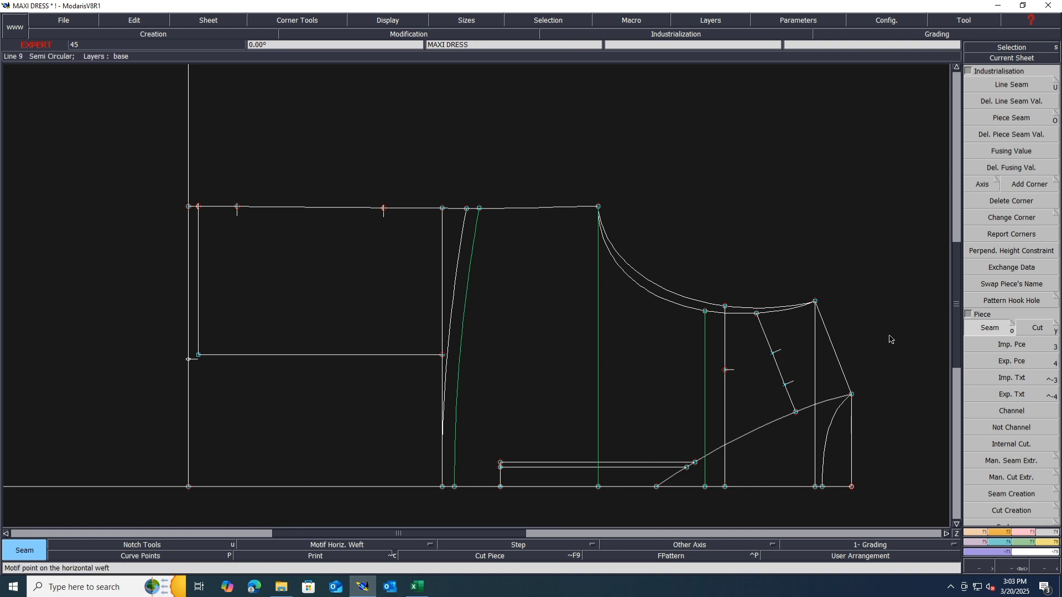
Extract the back yoke as a seam piece from the yoke line to the shoulder and back neck.
{"action": "left_click", "coordinate": [822, 434]}
{"action": "left_click", "coordinate": [783, 456]}
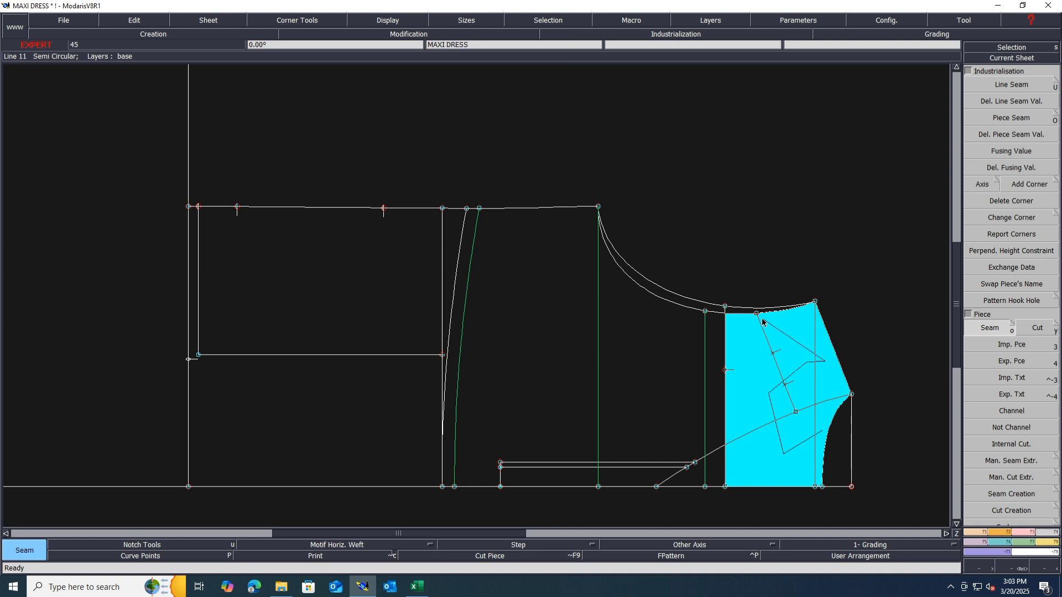
{"action": "right_click", "coordinate": [772, 355]}
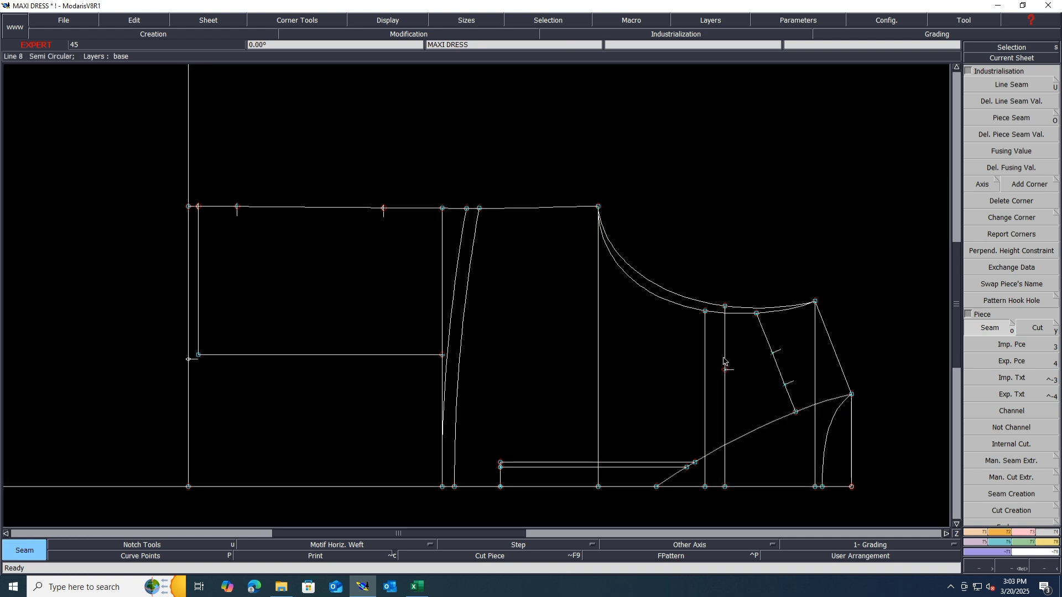
Rearrange the sheets on the desk and delete the sheet with the full back bodice piece.
{"action": "key", "text": "j"}
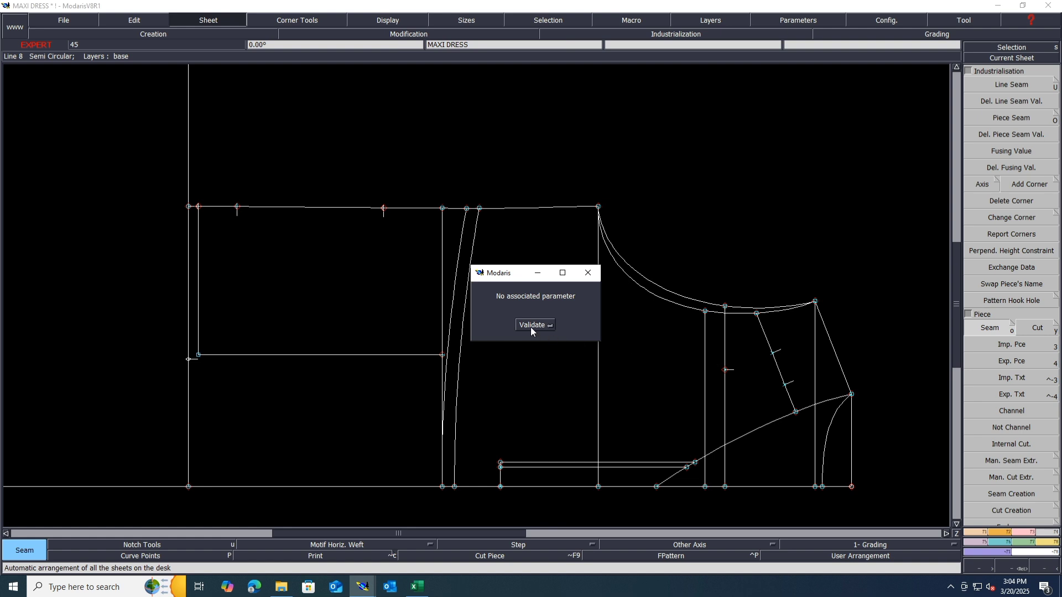
{"action": "left_click", "coordinate": [530, 325]}
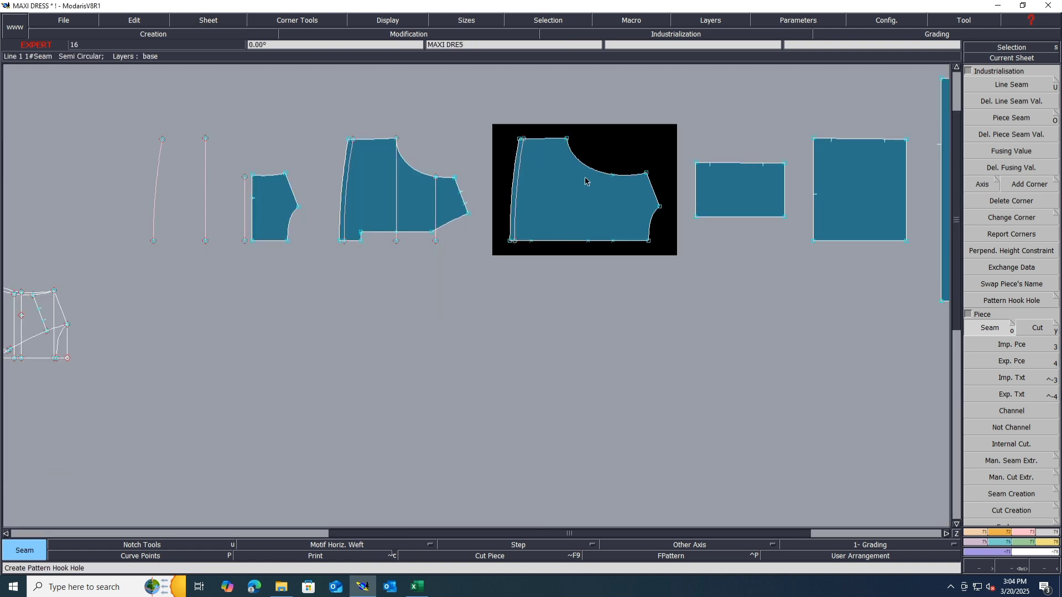
{"action": "key", "text": "Delete"}
{"action": "left_click", "coordinate": [589, 192]}
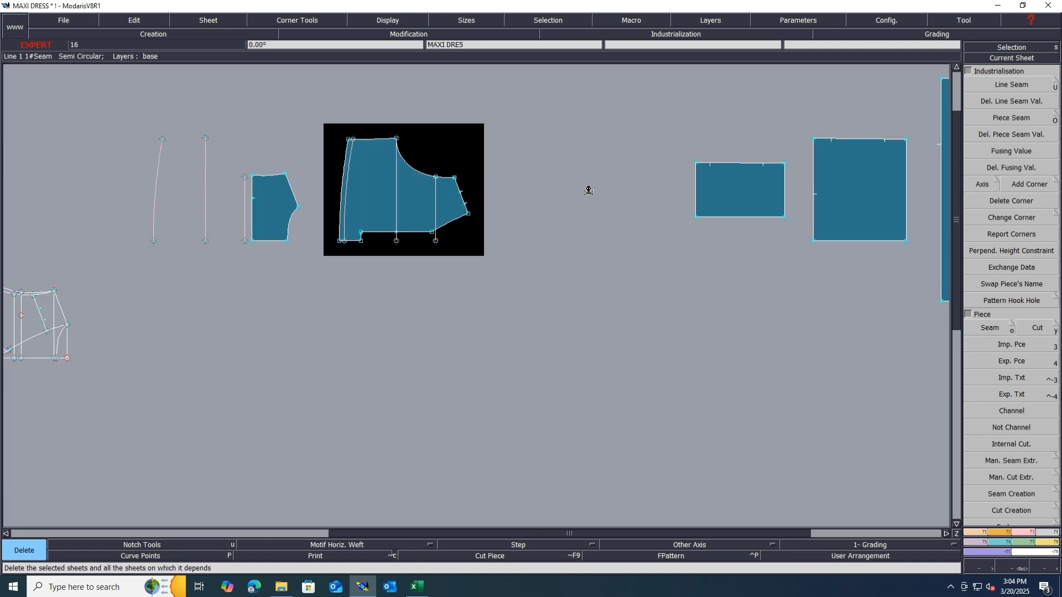
{"action": "scroll", "coordinate": [475, 205], "scroll_direction": "up", "scroll_amount": 5}
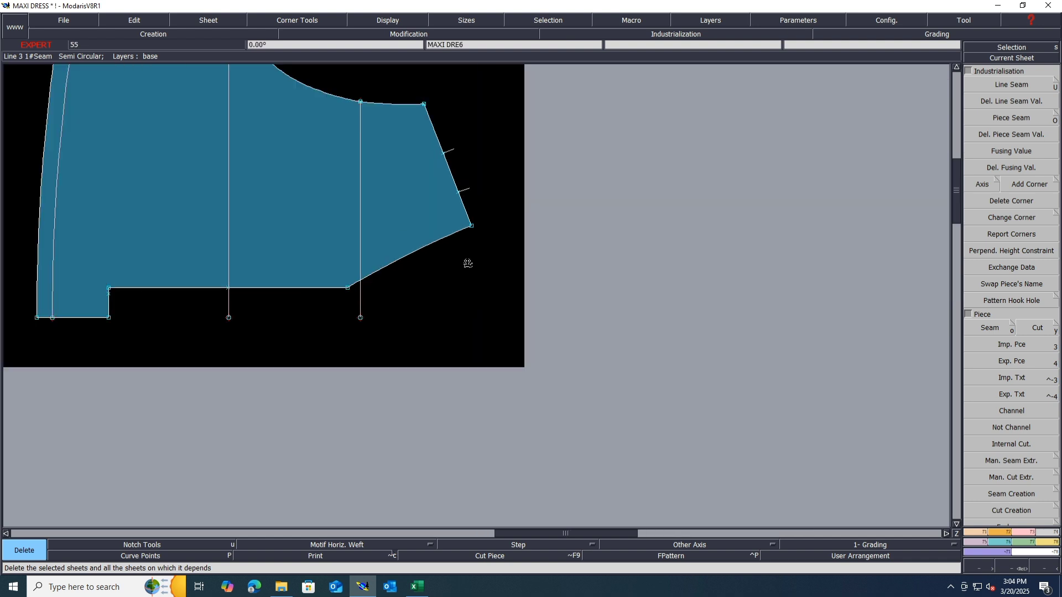
{"action": "scroll", "coordinate": [467, 264], "scroll_direction": "down", "scroll_amount": 8}
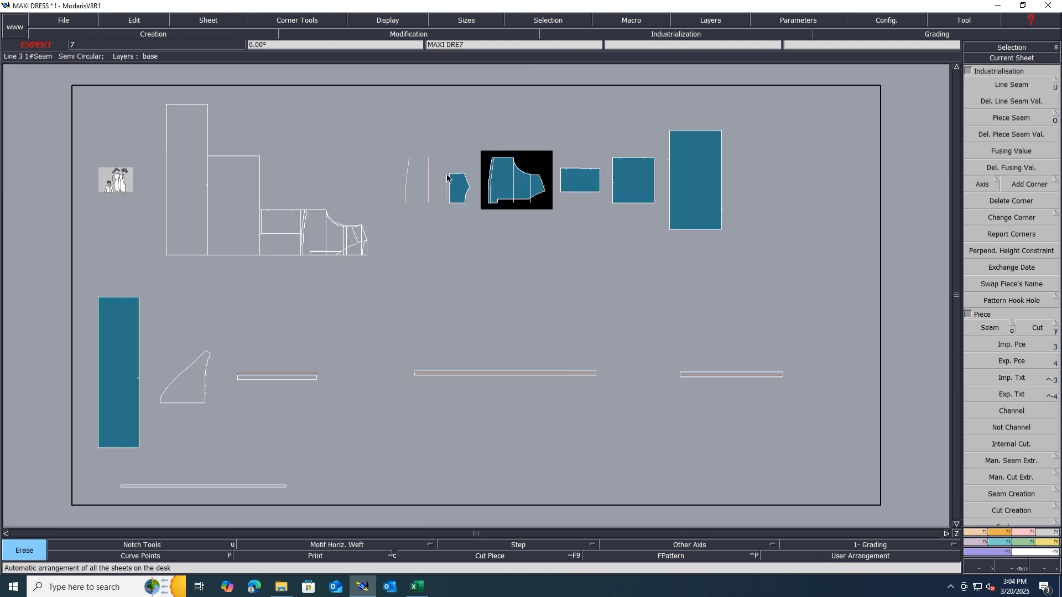
Delete the three stray internal lines on the back yoke sheet, fit the sheets to their contents and rearrange them.
{"action": "scroll", "coordinate": [482, 192], "scroll_direction": "up", "scroll_amount": 5}
{"action": "left_click_drag", "start_coordinate": [520, 118], "coordinate": [308, 365]}
{"action": "key", "text": "Delete"}
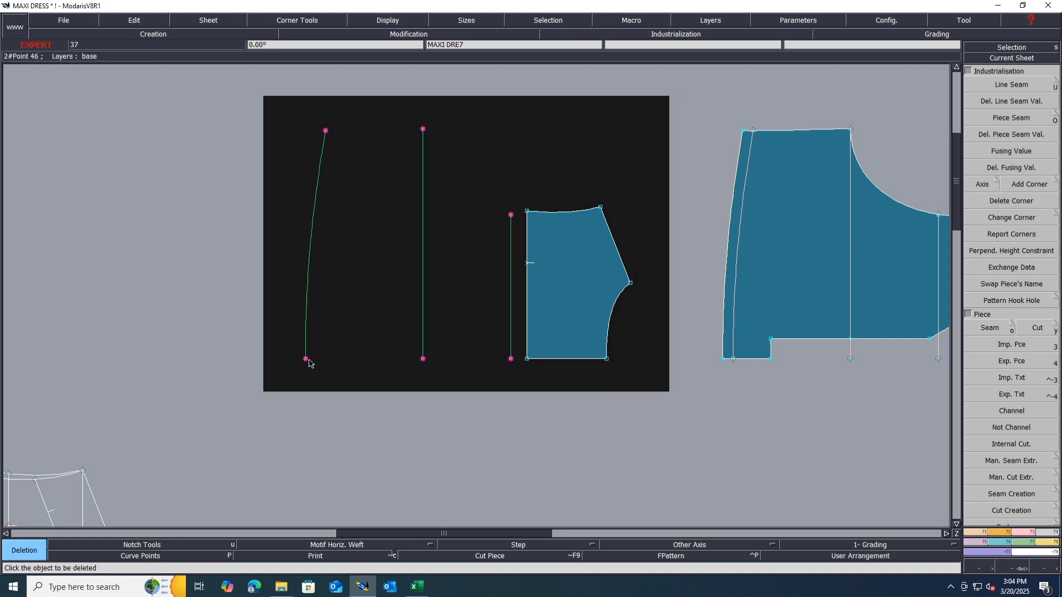
{"action": "scroll", "coordinate": [306, 303], "scroll_direction": "down", "scroll_amount": 3}
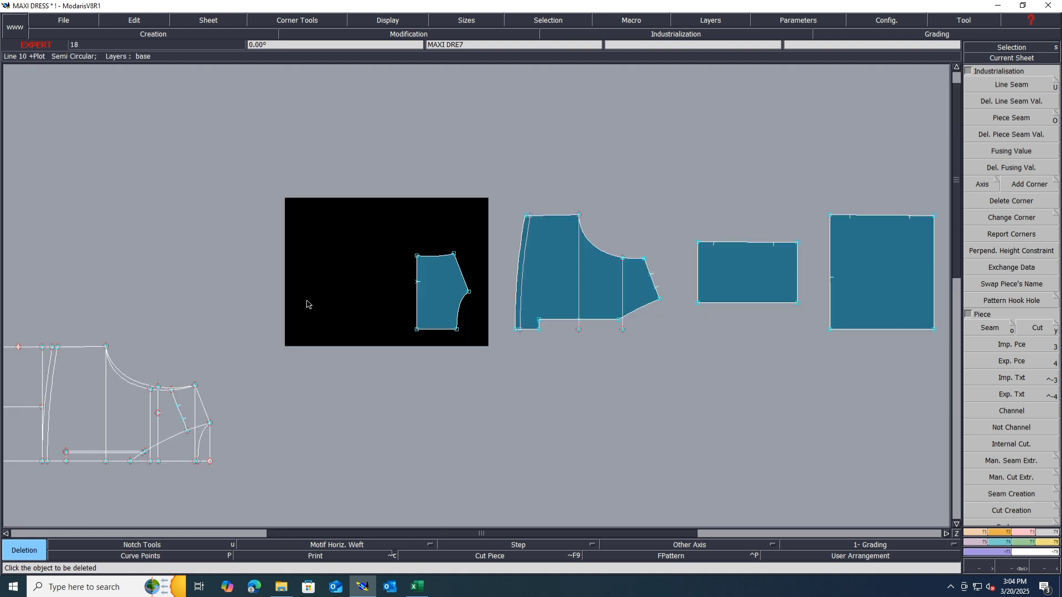
{"action": "key", "text": "a"}
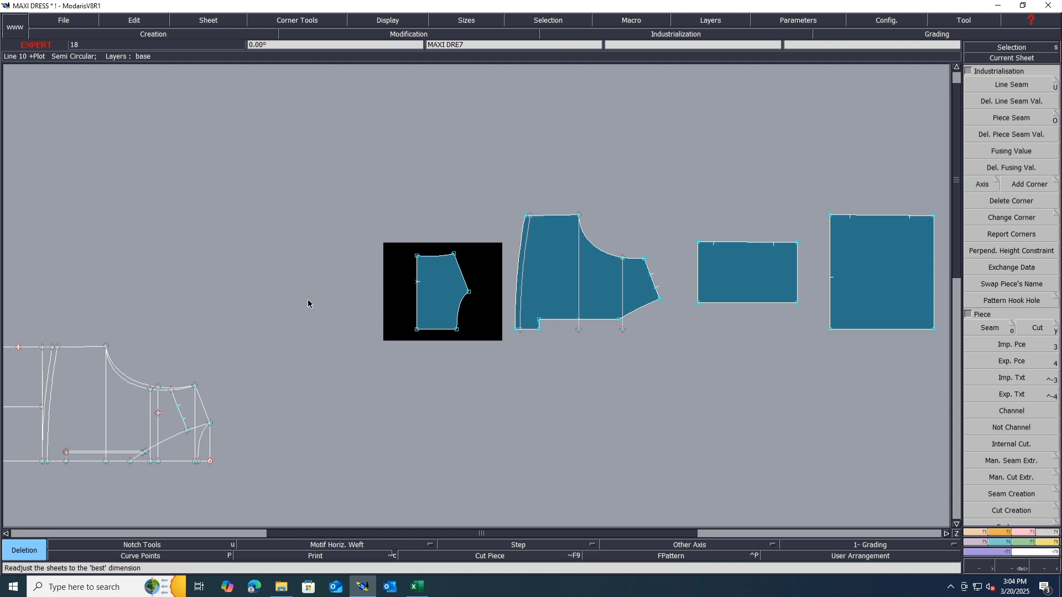
{"action": "key", "text": "j"}
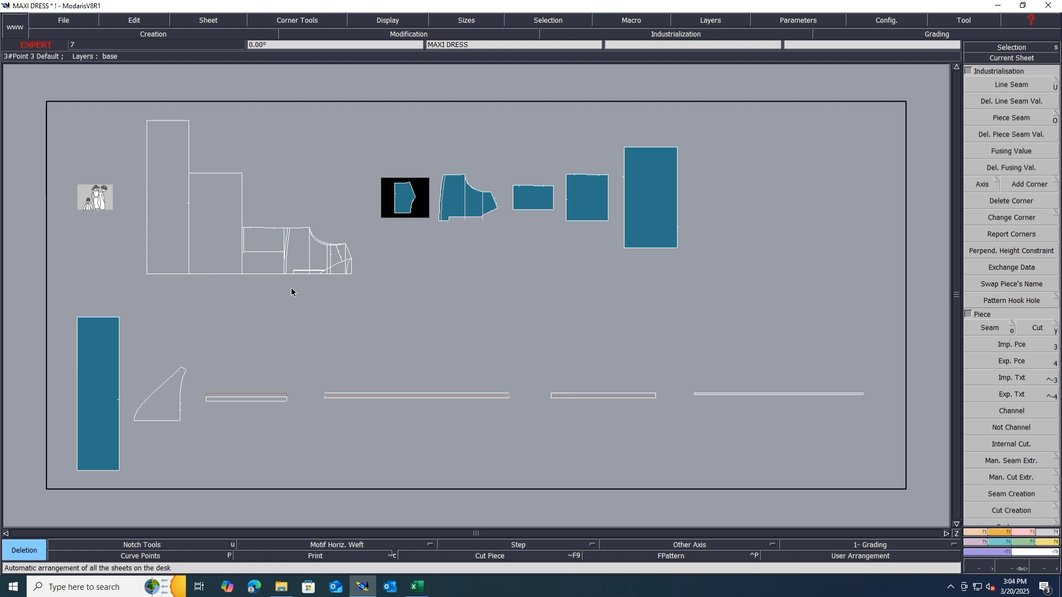
Extract the back bodice below the yoke as a seam piece, keeping the waist casing line and underarm line as internal lines.
{"action": "scroll", "coordinate": [281, 224], "scroll_direction": "up", "scroll_amount": 2}
{"action": "scroll", "coordinate": [287, 237], "scroll_direction": "up", "scroll_amount": 3}
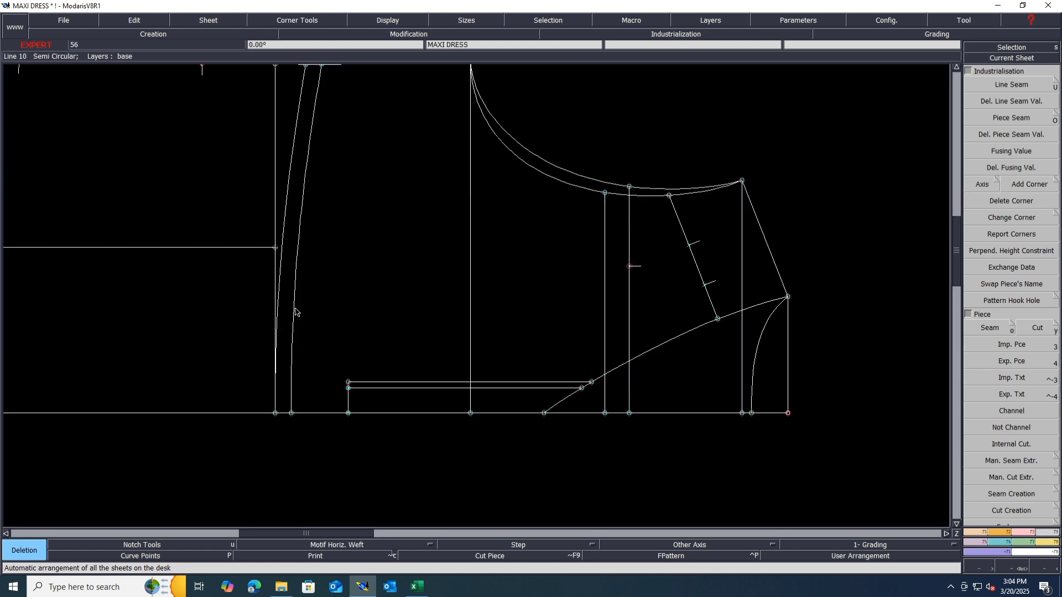
{"action": "left_click", "coordinate": [295, 308], "text": "shift"}
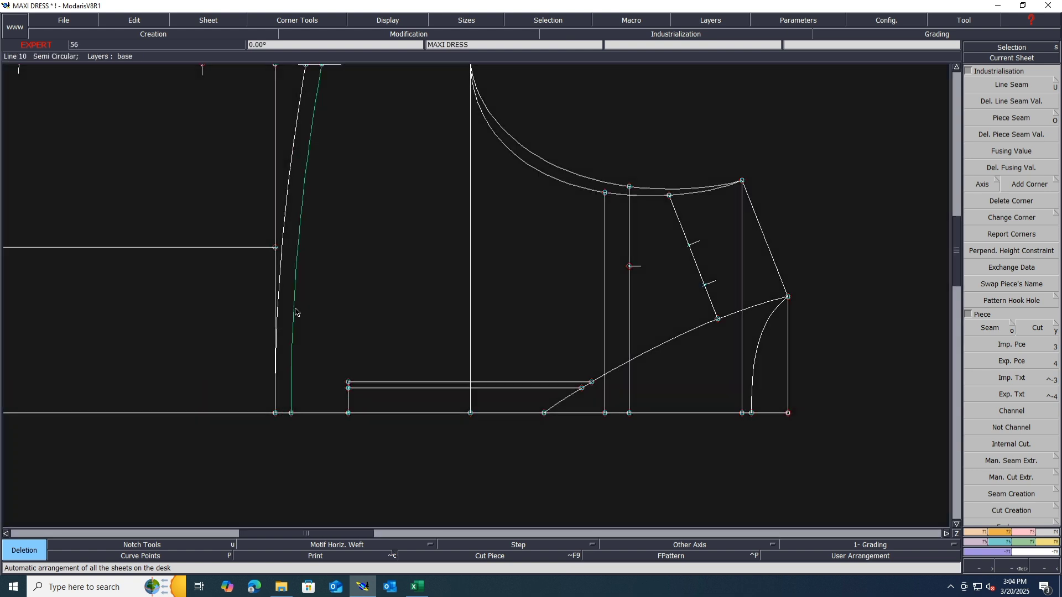
{"action": "left_click", "coordinate": [470, 324], "text": "shift"}
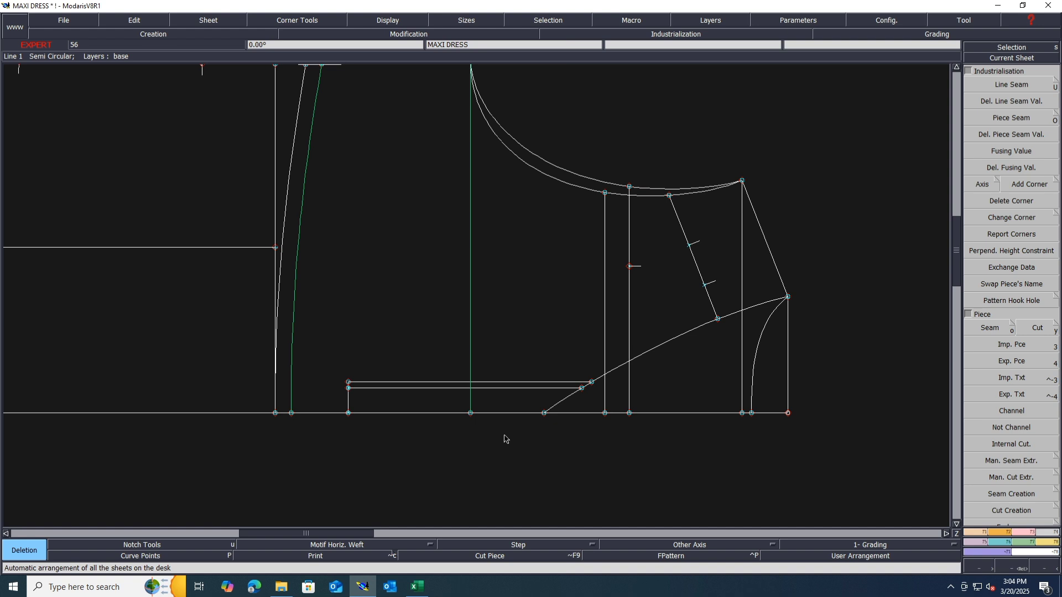
{"action": "scroll", "coordinate": [504, 439], "scroll_direction": "down", "scroll_amount": 3}
{"action": "key", "text": "o"}
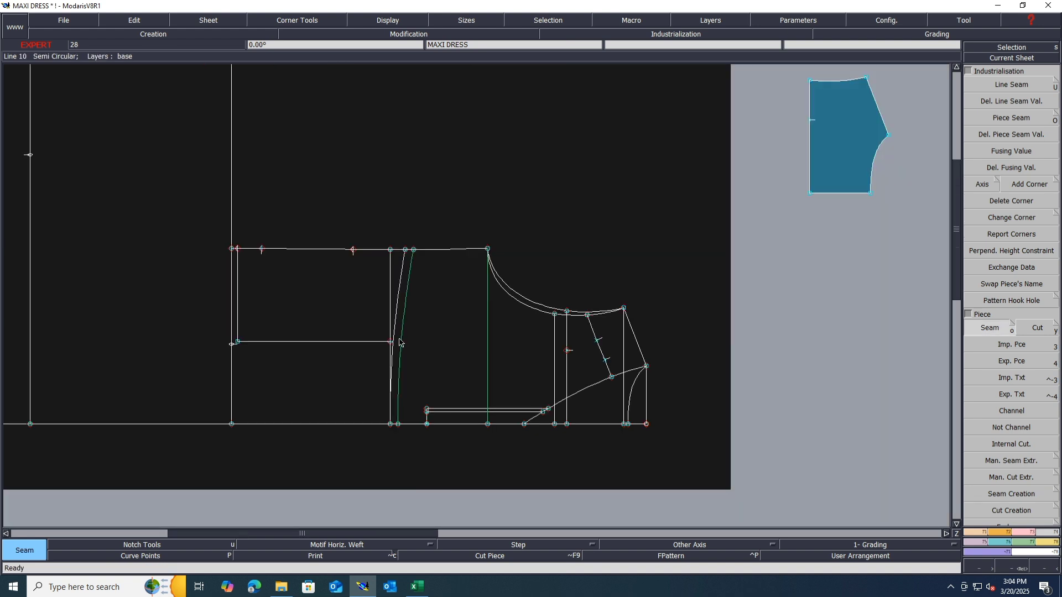
{"action": "left_click", "coordinate": [400, 340]}
{"action": "left_click", "coordinate": [506, 341]}
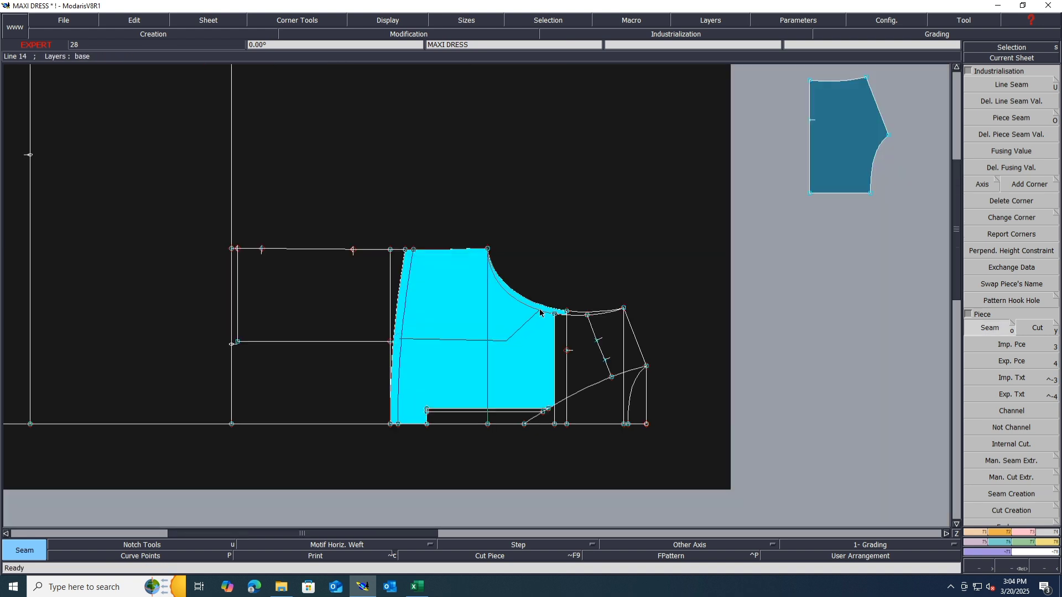
{"action": "left_click", "coordinate": [541, 311]}
{"action": "left_click", "coordinate": [561, 331]}
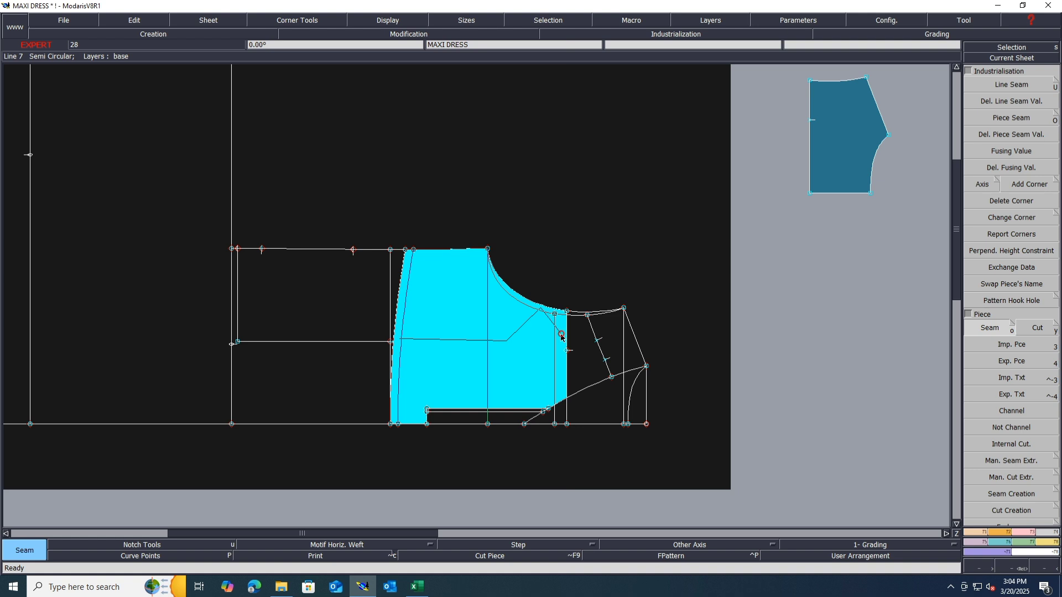
{"action": "left_click", "coordinate": [557, 413]}
{"action": "left_click", "coordinate": [529, 413]}
{"action": "left_click", "coordinate": [528, 405]}
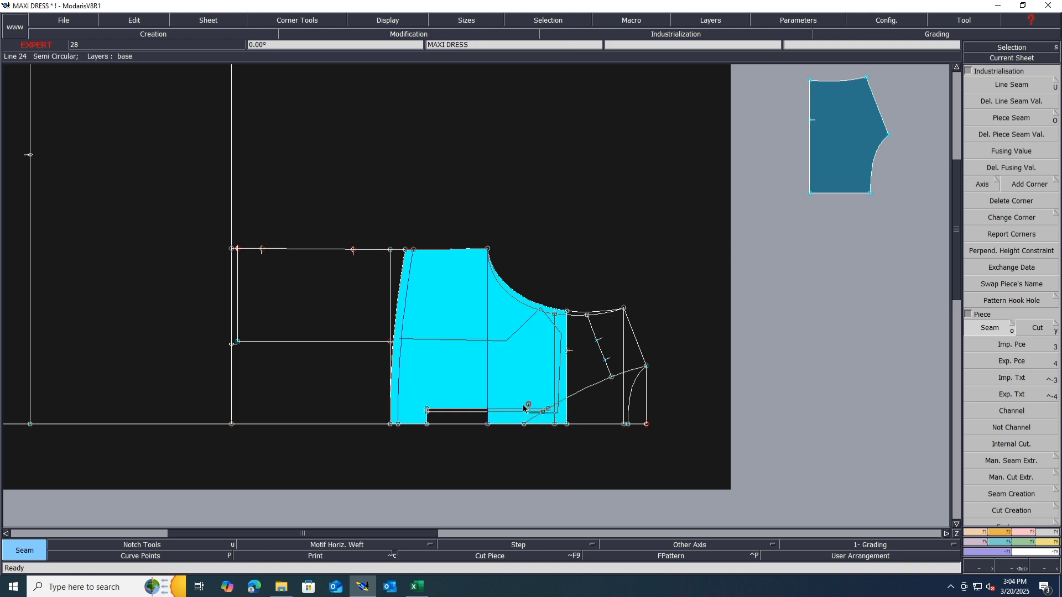
{"action": "left_click", "coordinate": [481, 419]}
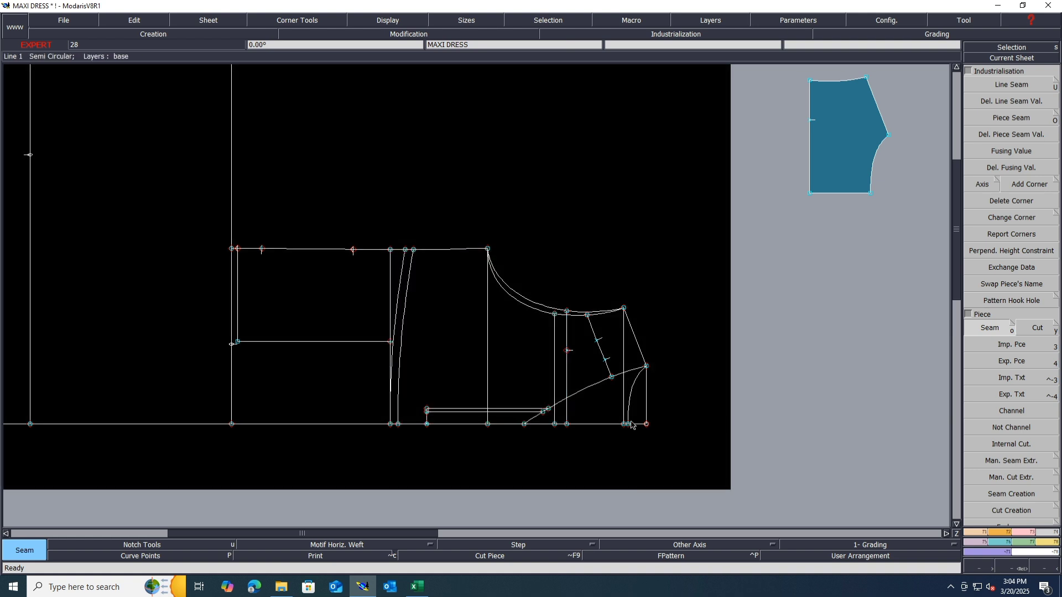
Extract the front shoulder yoke as a seam piece, bounded by the notched yoke seam, armhole, shoulder and neckline.
{"action": "scroll", "coordinate": [628, 365], "scroll_direction": "up", "scroll_amount": 2}
{"action": "left_click", "coordinate": [600, 332]}
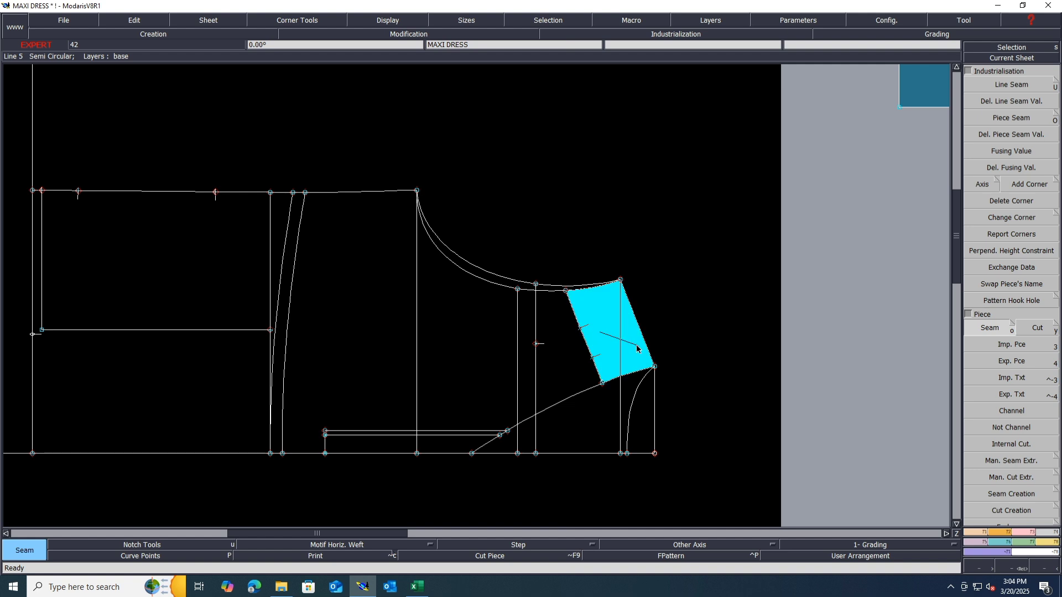
{"action": "left_click", "coordinate": [637, 349]}
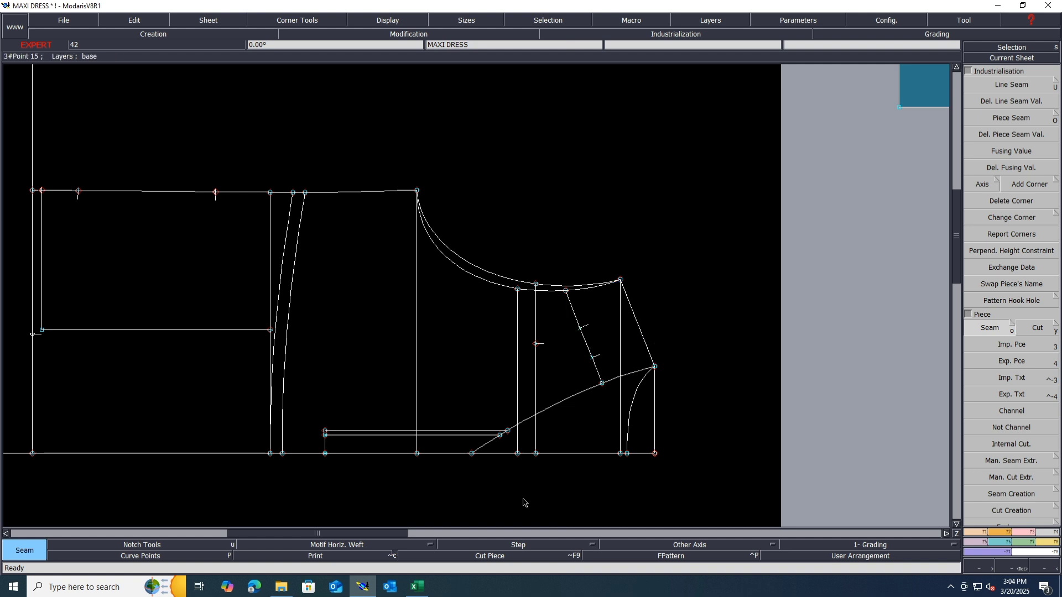
Extract two front placket pieces, one up to the outer placket line and one up to the inner, and rearrange the sheets.
{"action": "scroll", "coordinate": [470, 476], "scroll_direction": "up", "scroll_amount": 2}
{"action": "left_click", "coordinate": [330, 435]}
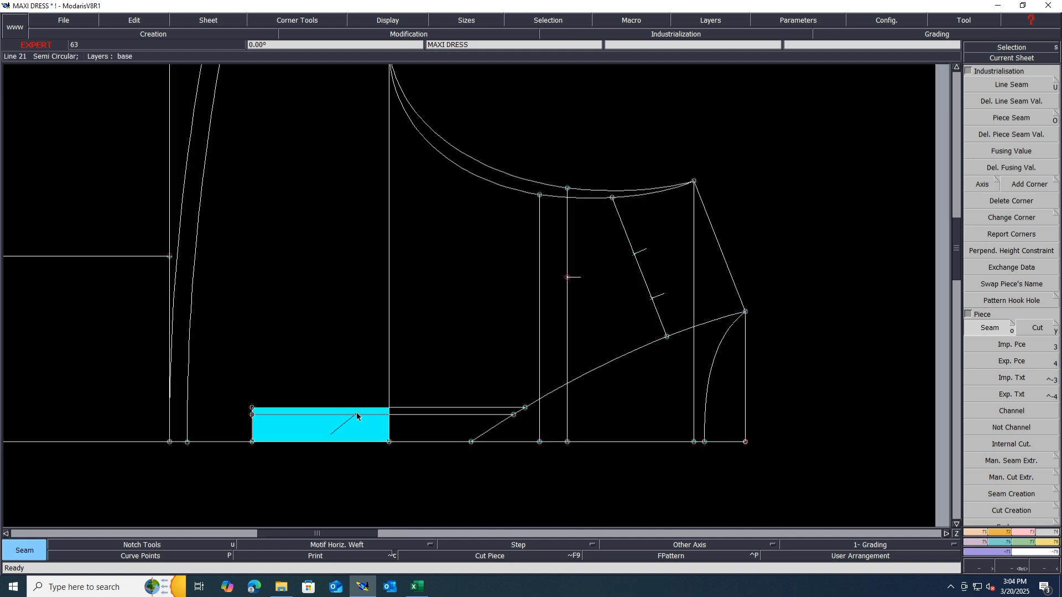
{"action": "left_click", "coordinate": [435, 432]}
{"action": "left_click", "coordinate": [435, 432]}
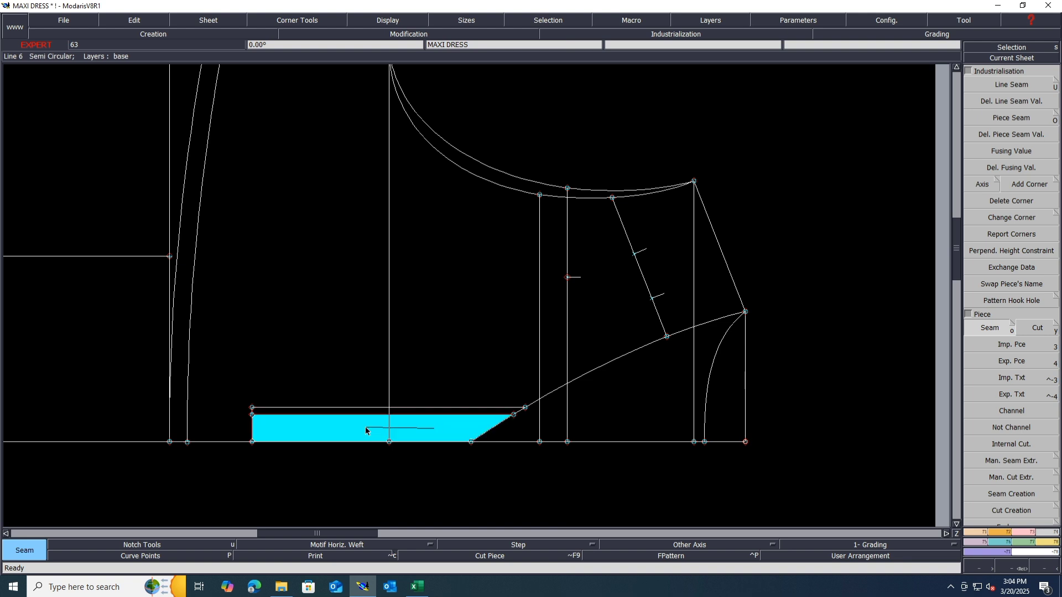
{"action": "right_click", "coordinate": [365, 426]}
{"action": "key", "text": "j"}
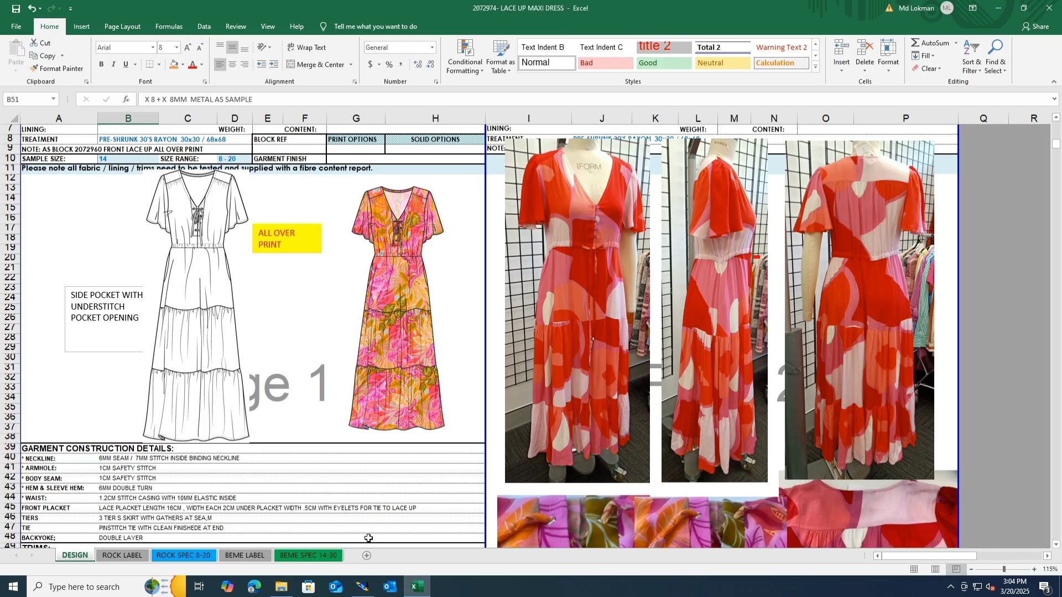
Return from the Excel design sheet to Modaris and flip the front shoulder yoke piece with Y Sym.
{"action": "left_click", "coordinate": [417, 591]}
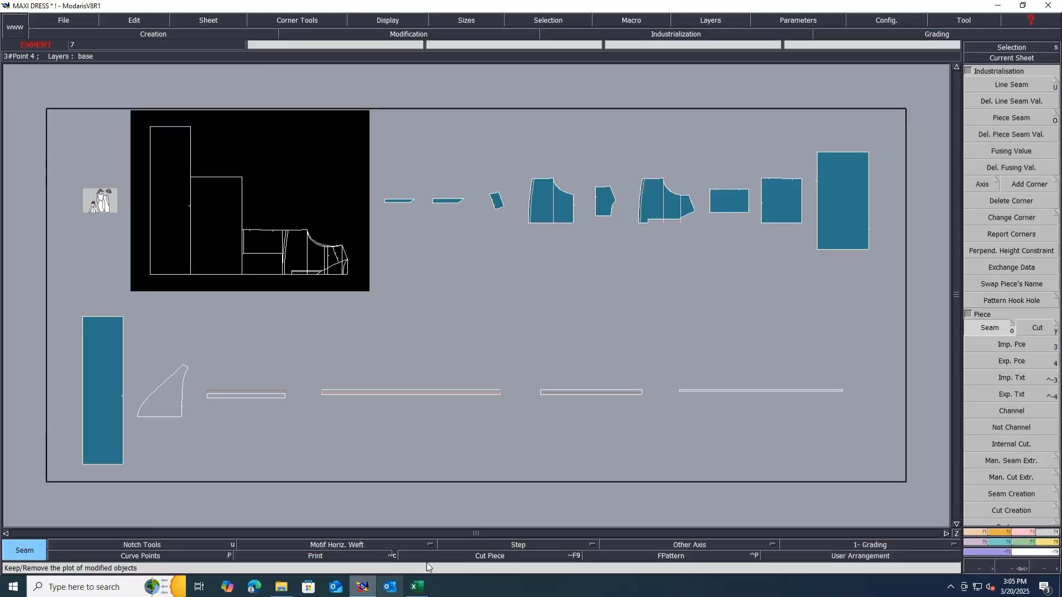
{"action": "scroll", "coordinate": [493, 178], "scroll_direction": "up", "scroll_amount": 3}
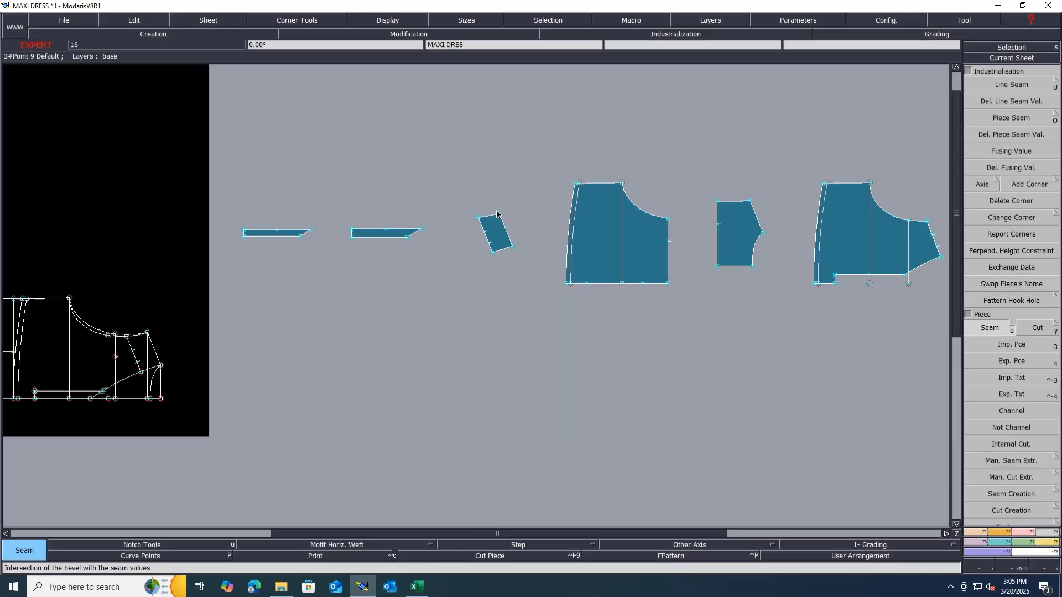
{"action": "left_click", "coordinate": [518, 227]}
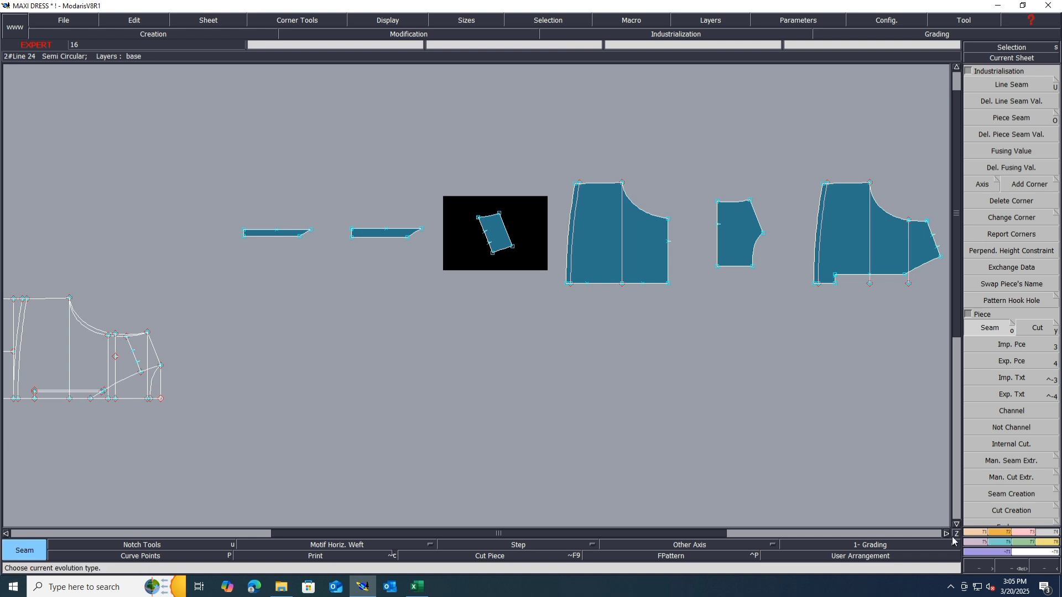
{"action": "left_click", "coordinate": [999, 533]}
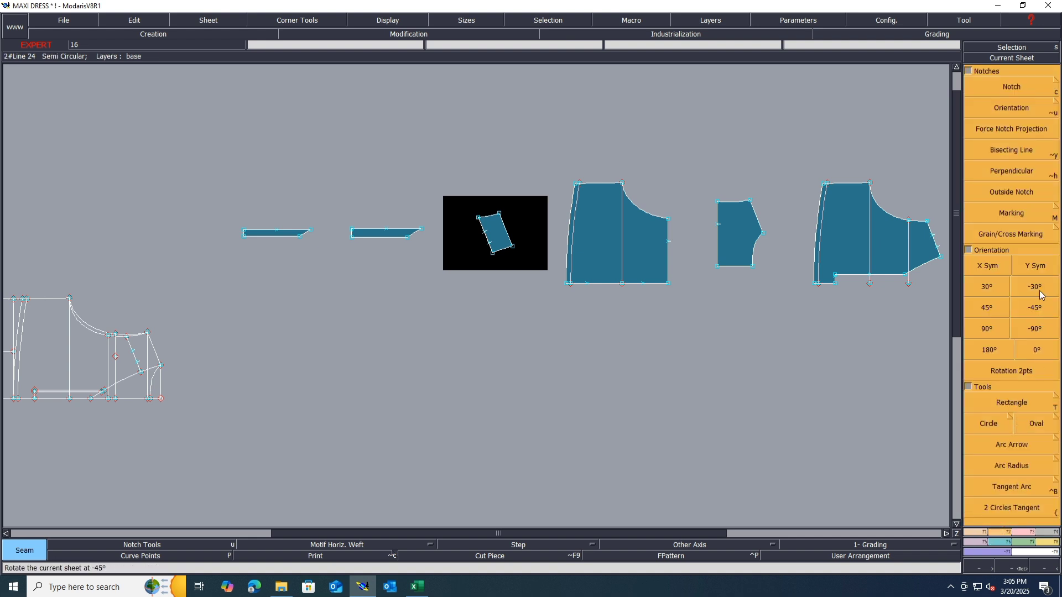
{"action": "left_click", "coordinate": [1043, 268]}
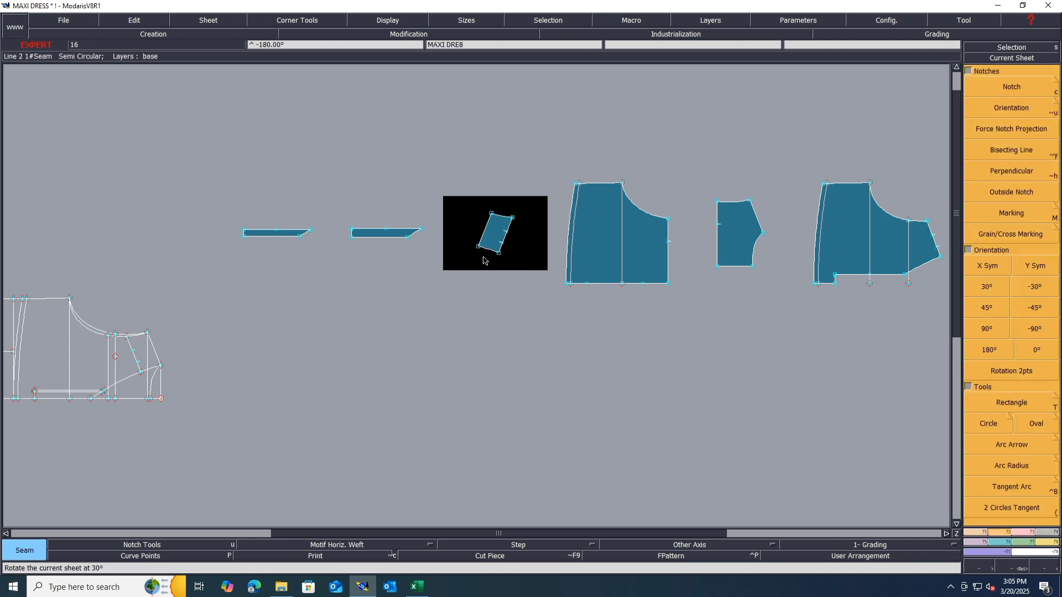
Marry the front shoulder yoke to the back yoke at the point where the neckline meets the shoulder.
{"action": "scroll", "coordinate": [504, 225], "scroll_direction": "up", "scroll_amount": 1}
{"action": "key", "text": "m"}
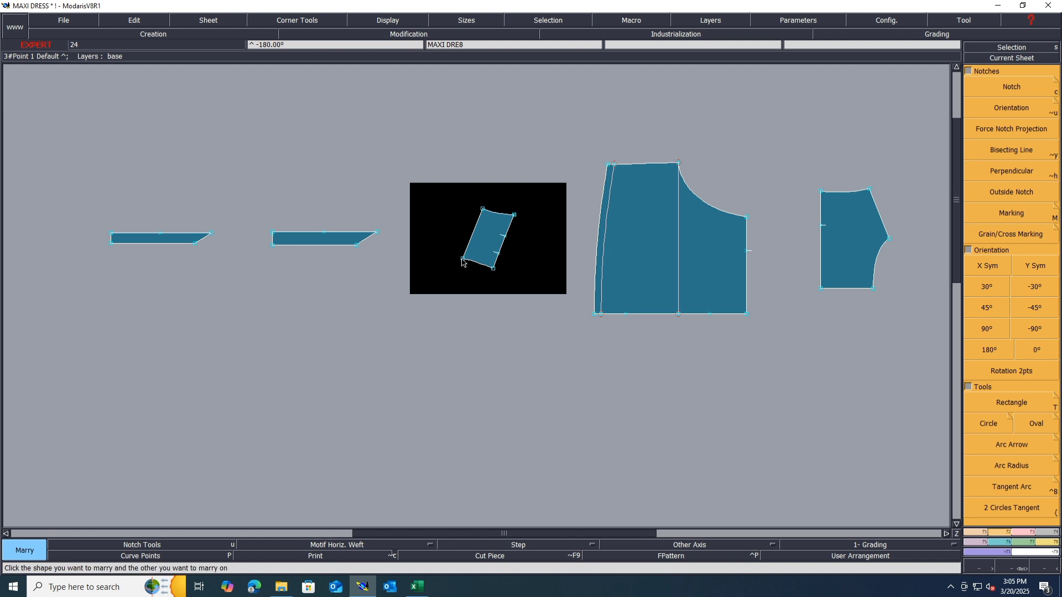
{"action": "left_click", "coordinate": [462, 259]}
{"action": "scroll", "coordinate": [287, 288], "scroll_direction": "down", "scroll_amount": 2}
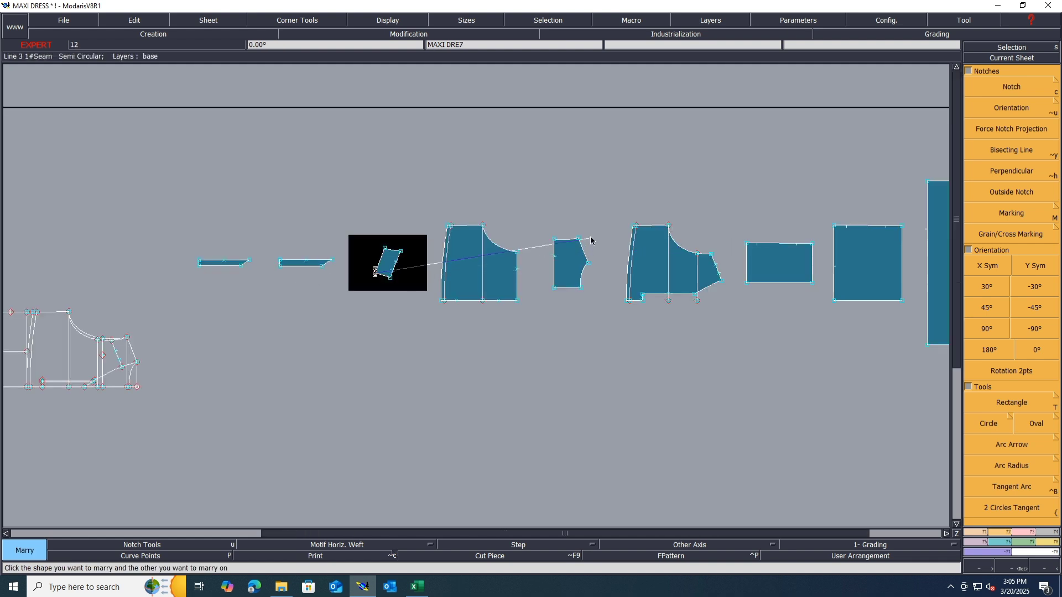
{"action": "scroll", "coordinate": [589, 249], "scroll_direction": "up", "scroll_amount": 4}
{"action": "left_click", "coordinate": [546, 316]}
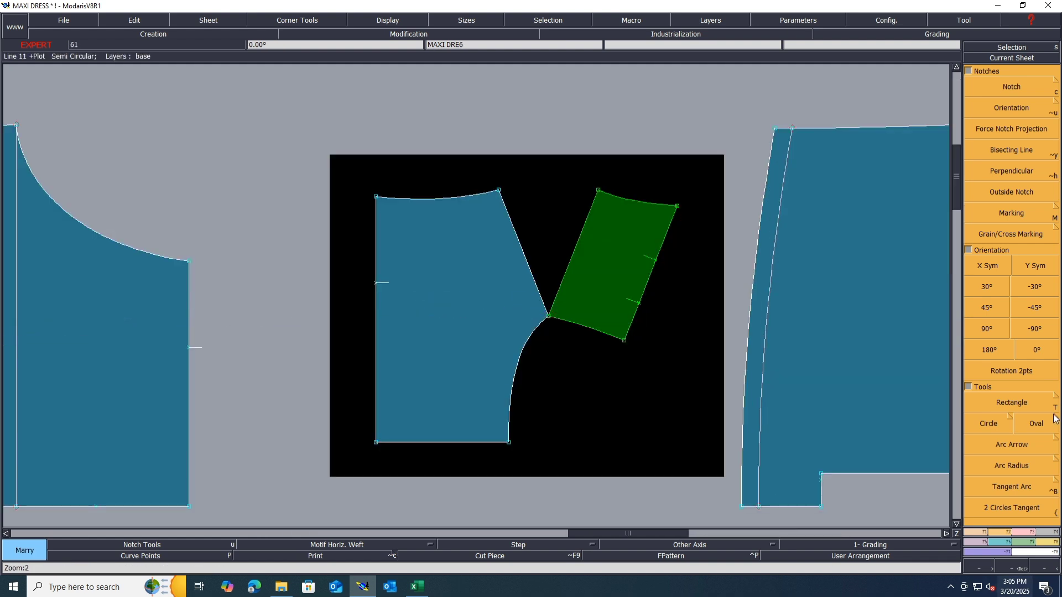
Pivot the front shoulder yoke until its shoulder seam meets the back yoke's, and join both into one yoke piece.
{"action": "left_click", "coordinate": [599, 192]}
{"action": "left_click", "coordinate": [499, 190]}
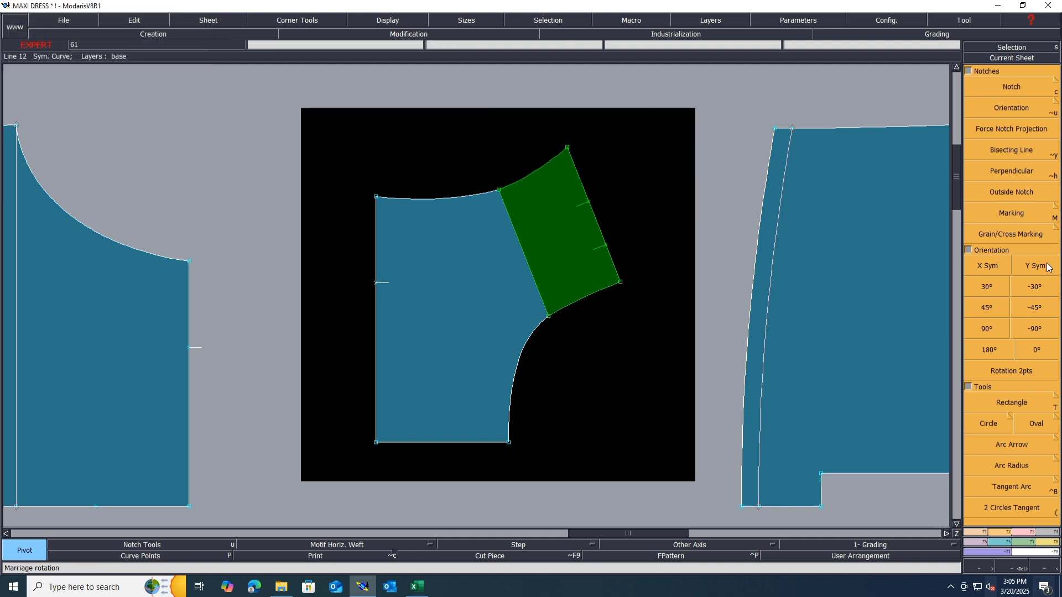
{"action": "left_click", "coordinate": [526, 244]}
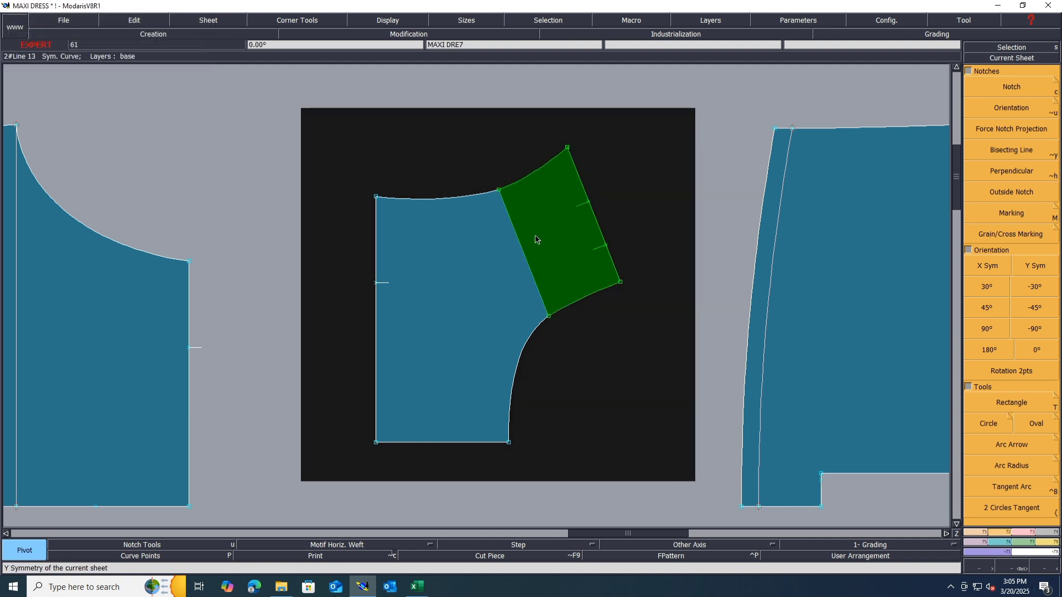
{"action": "key", "text": "j"}
{"action": "left_click", "coordinate": [541, 232]}
Delete the separate front and back yoke sheets, keeping the joined yoke.
{"action": "left_click", "coordinate": [464, 309]}
{"action": "key", "text": "ctrl+Delete"}
{"action": "left_click", "coordinate": [467, 304]}
{"action": "key", "text": "Delete"}
{"action": "key", "text": "j"}
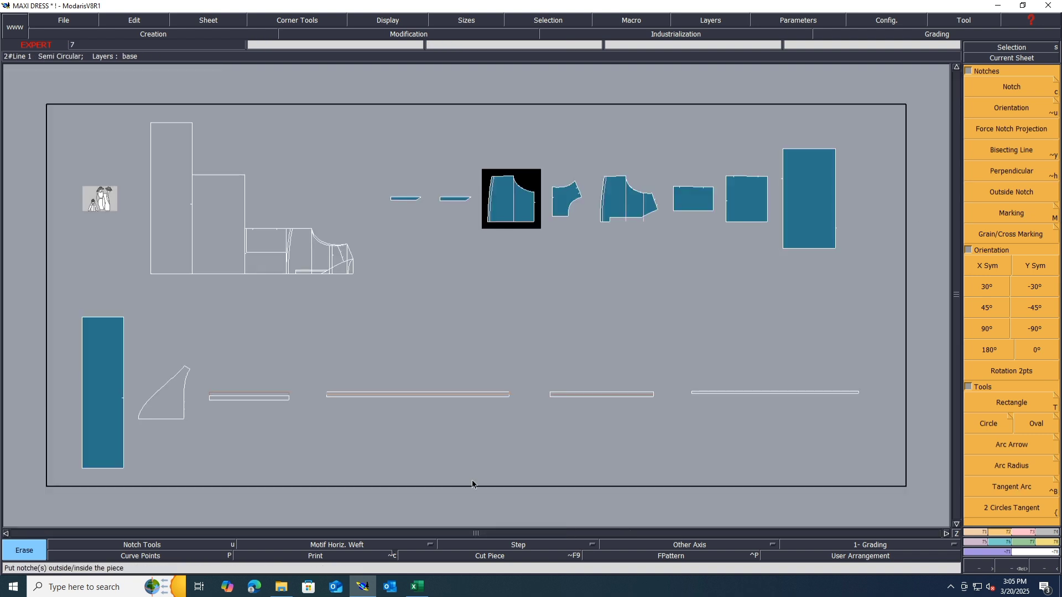
Add notches at the joined yoke's armhole and neckline shoulder points, and orient the armhole notch towards the neckline one.
{"action": "scroll", "coordinate": [569, 194], "scroll_direction": "up", "scroll_amount": 3}
{"action": "scroll", "coordinate": [545, 232], "scroll_direction": "up", "scroll_amount": 1}
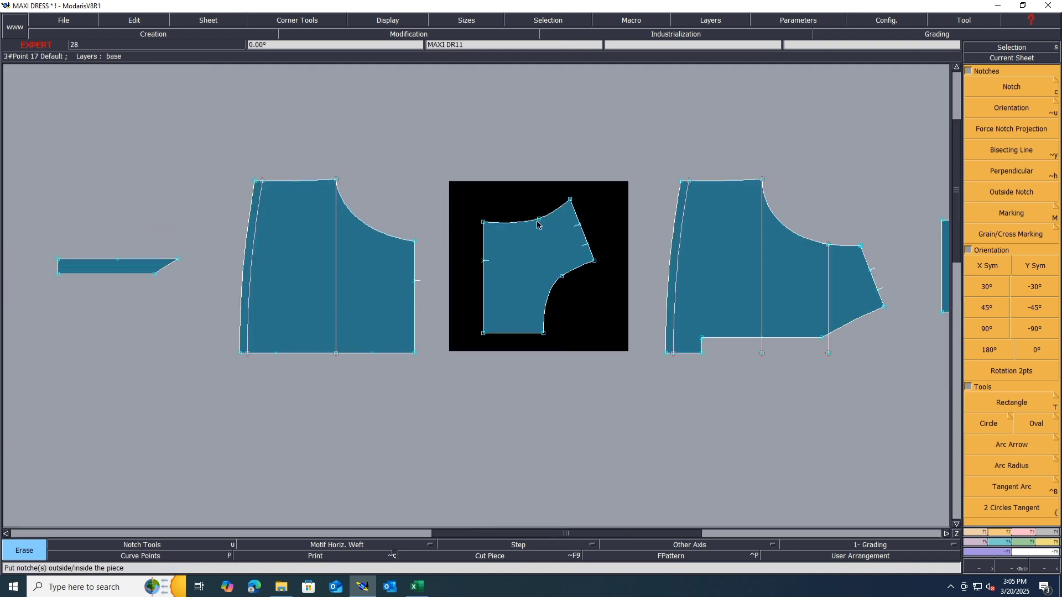
{"action": "key", "text": "c"}
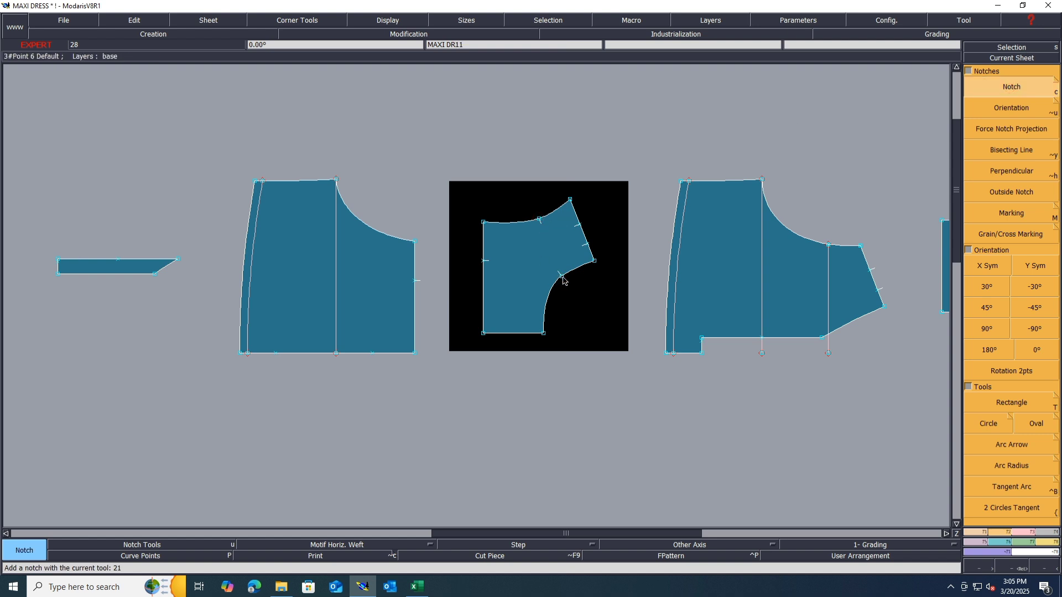
{"action": "key", "text": "shift+u"}
{"action": "left_click", "coordinate": [538, 217]}
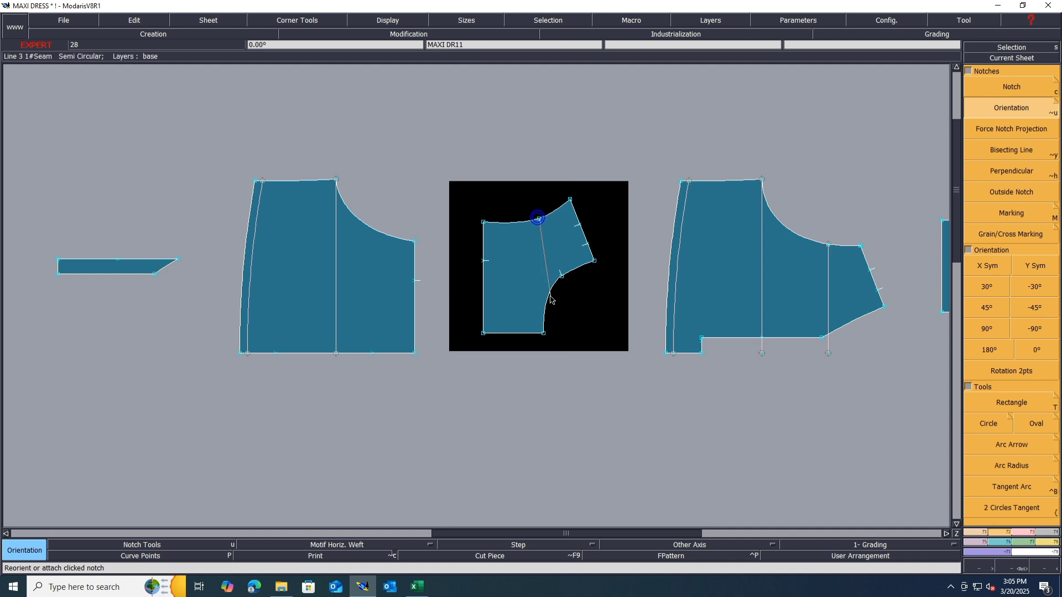
{"action": "left_click", "coordinate": [558, 277]}
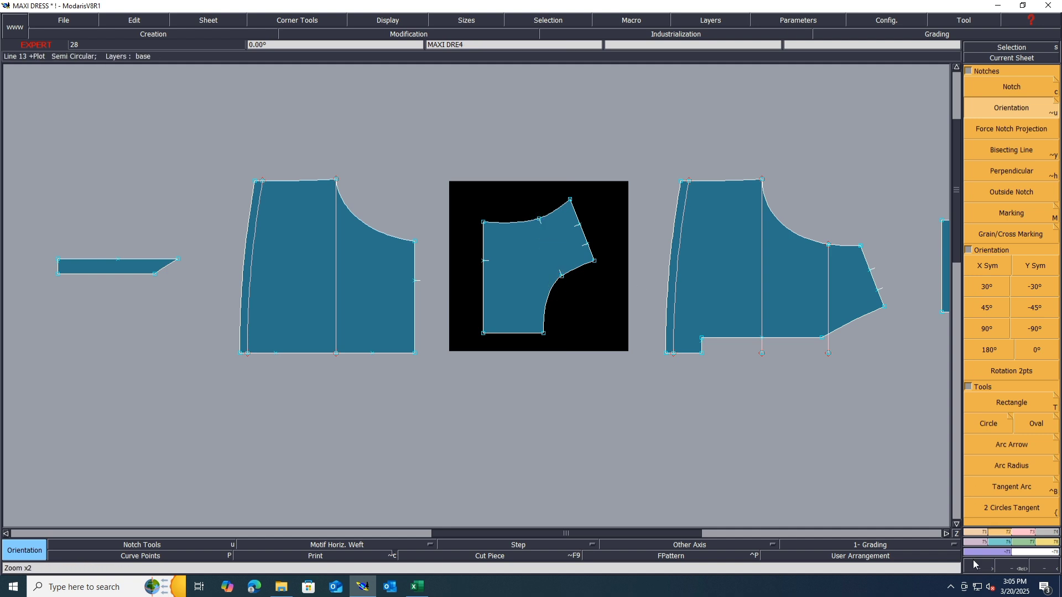
Draw a straight shoulder line across the joined yoke from the neckline shoulder point to the armhole shoulder point.
{"action": "key", "text": "0"}
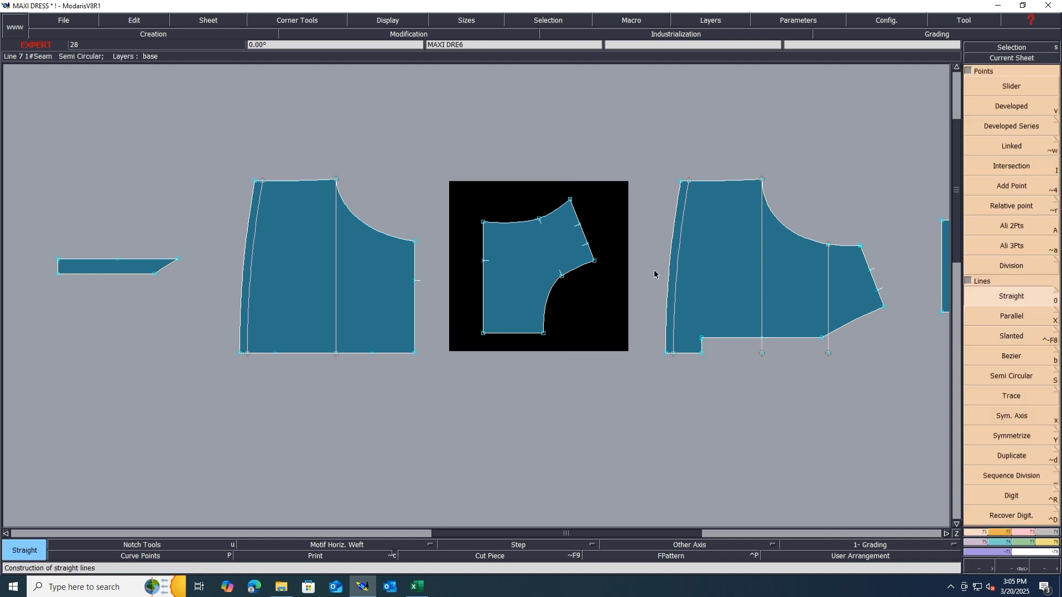
{"action": "left_click", "coordinate": [562, 275]}
{"action": "left_click", "coordinate": [539, 218]}
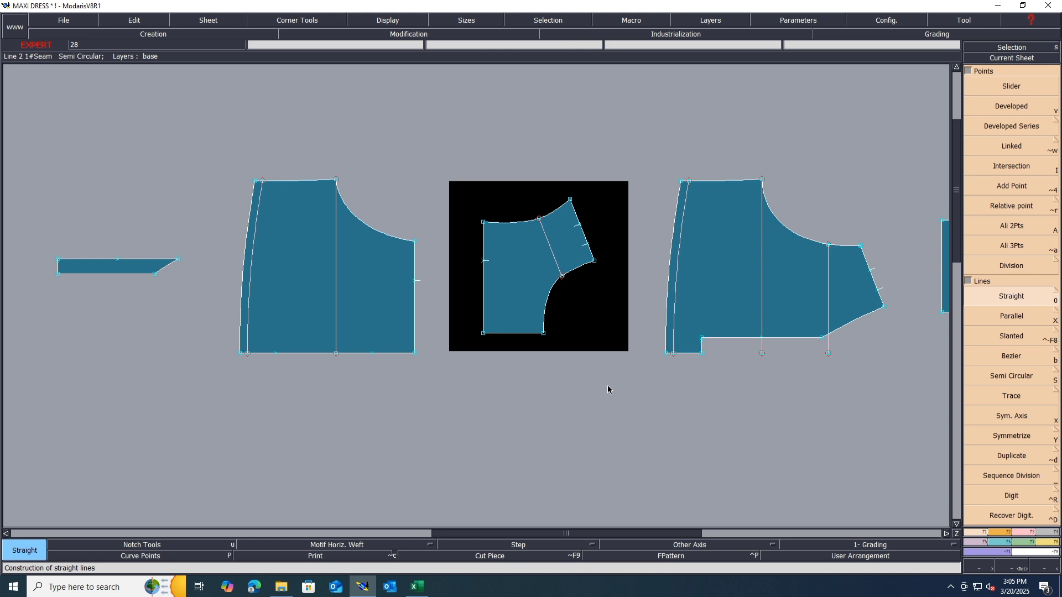
{"action": "left_click", "coordinate": [549, 243]}
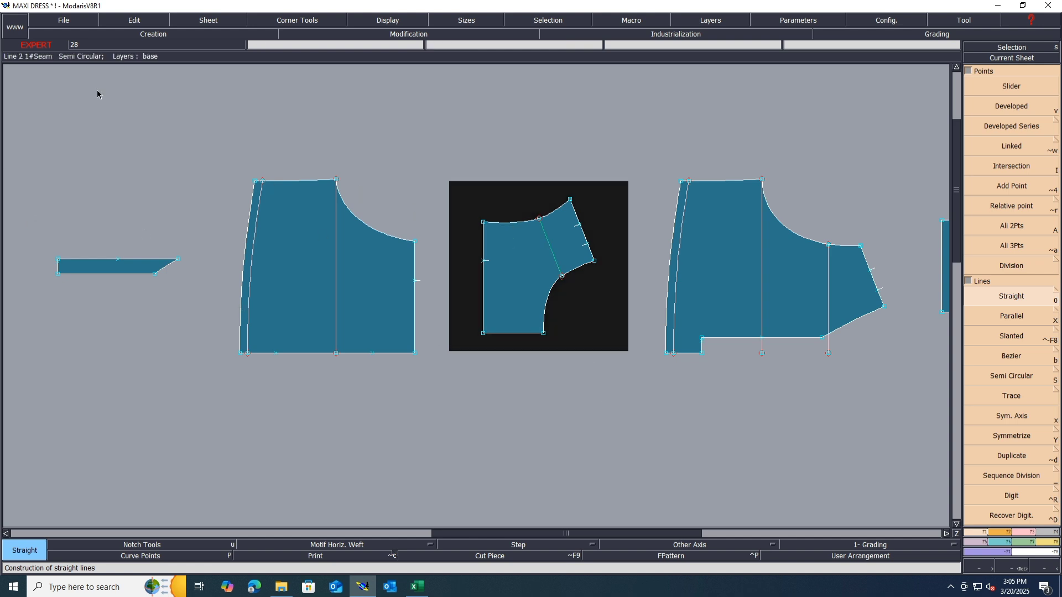
Create the full yoke with Sym 2Pts about its centre back edge, rearrange the sheets and delete the half yoke.
{"action": "left_click", "coordinate": [978, 543]}
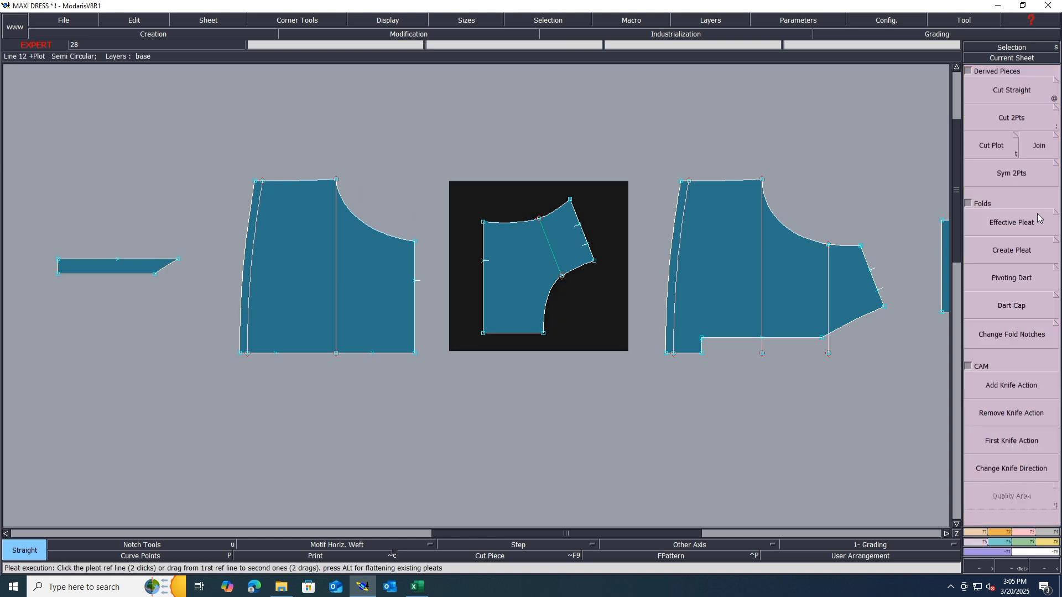
{"action": "left_click", "coordinate": [1028, 174]}
{"action": "left_click", "coordinate": [483, 334]}
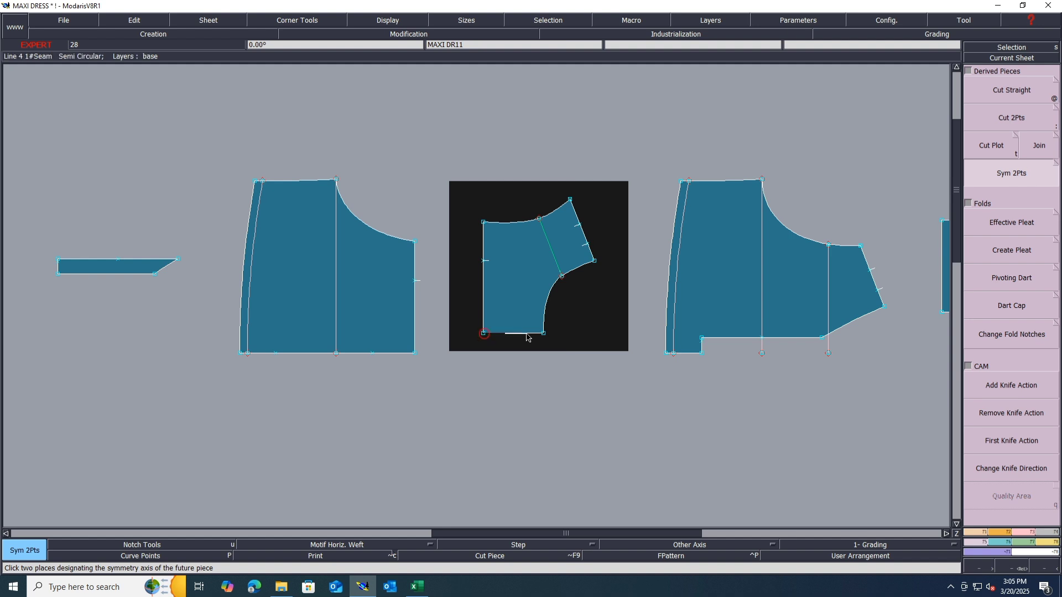
{"action": "left_click", "coordinate": [543, 333]}
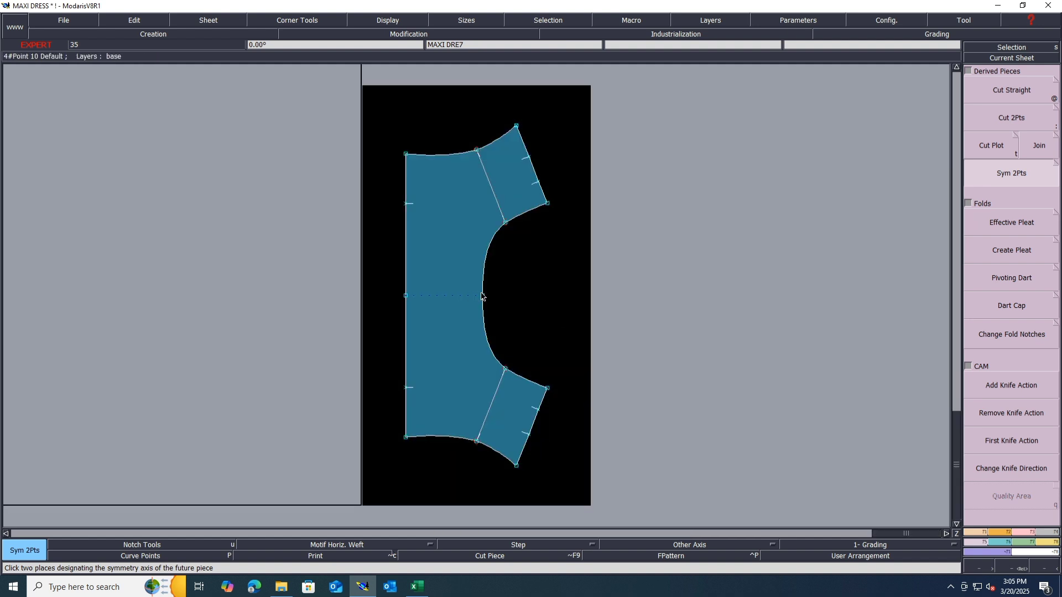
{"action": "key", "text": "8"}
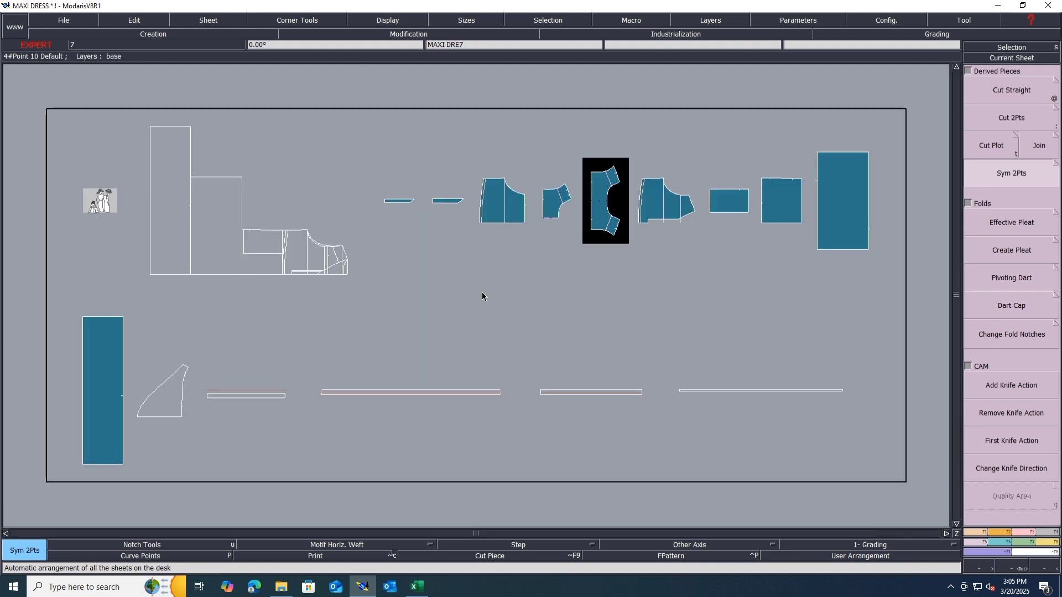
{"action": "key", "text": "Delete"}
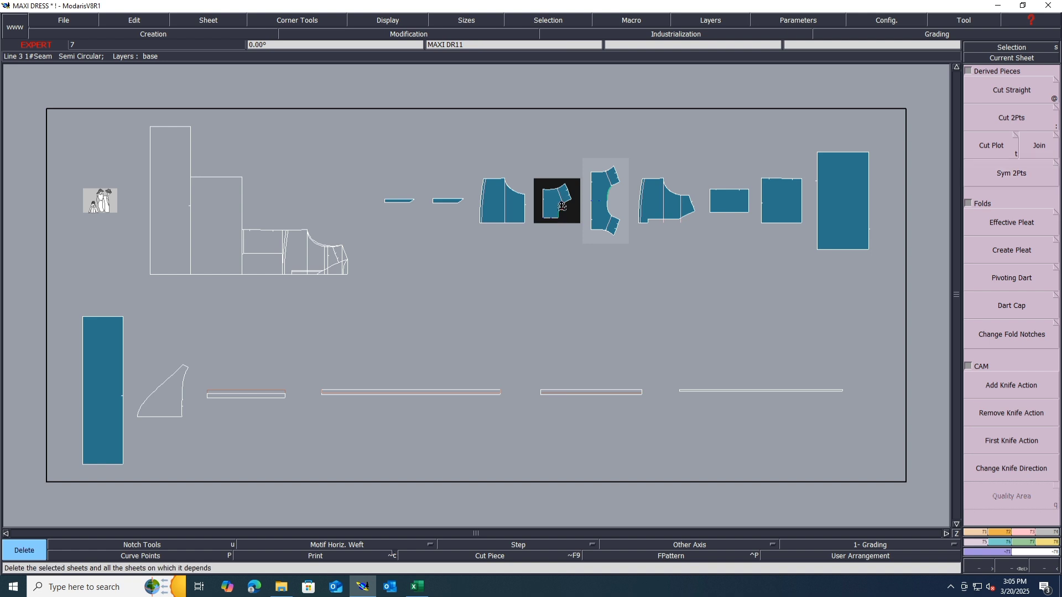
{"action": "left_click", "coordinate": [562, 210]}
Create the full back bodice with Sym 2Pts about its centre back edge and delete the half bodice sheet.
{"action": "scroll", "coordinate": [525, 188], "scroll_direction": "up", "scroll_amount": 6}
{"action": "scroll", "coordinate": [544, 239], "scroll_direction": "down", "scroll_amount": 1}
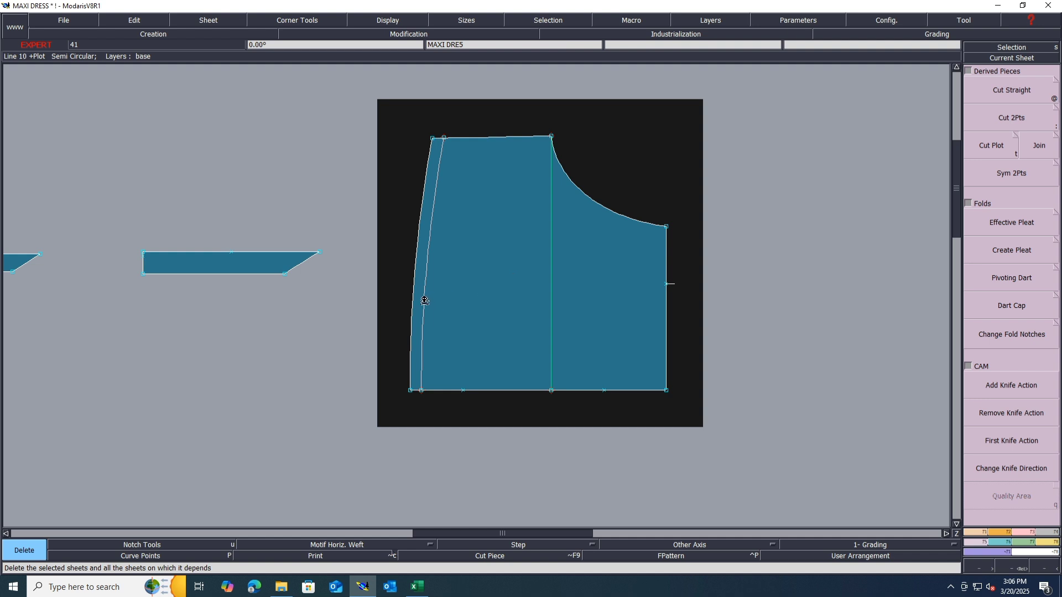
{"action": "left_click", "coordinate": [1003, 167]}
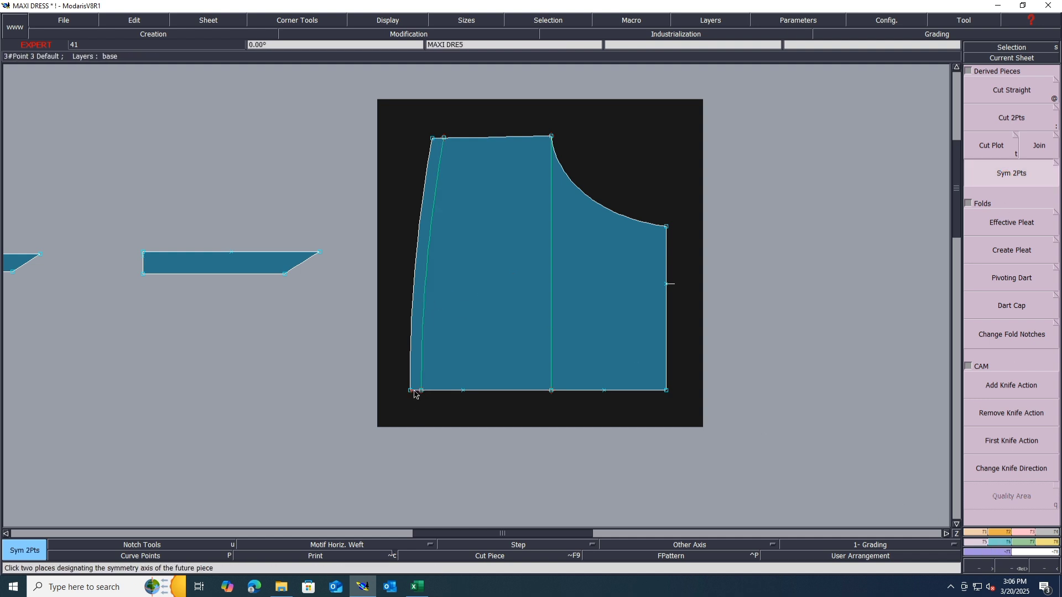
{"action": "left_click", "coordinate": [667, 392]}
{"action": "key", "text": "F9"}
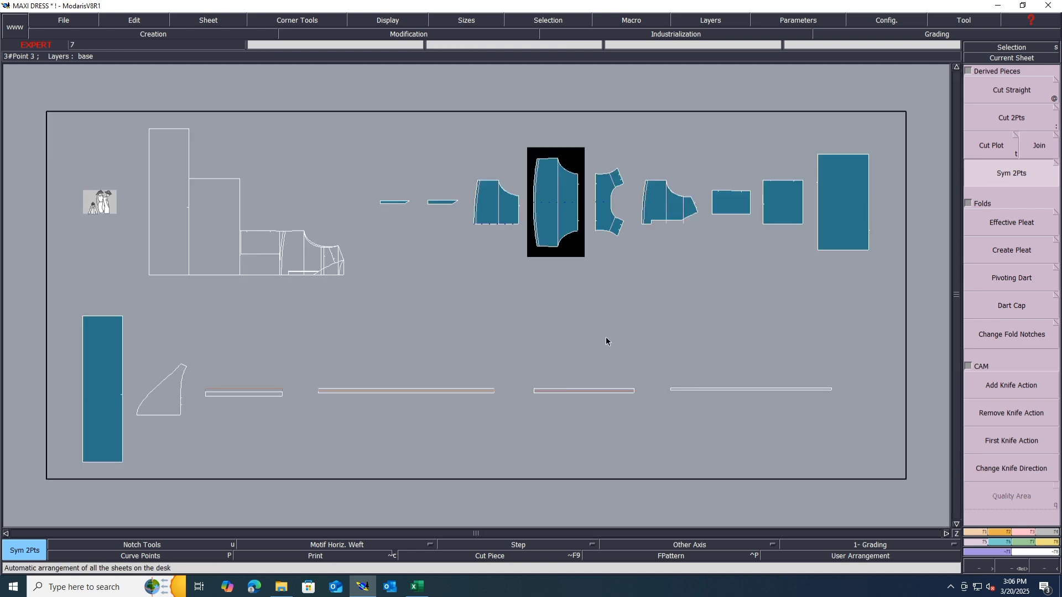
{"action": "left_click", "coordinate": [501, 211]}
{"action": "key", "text": "Delete"}
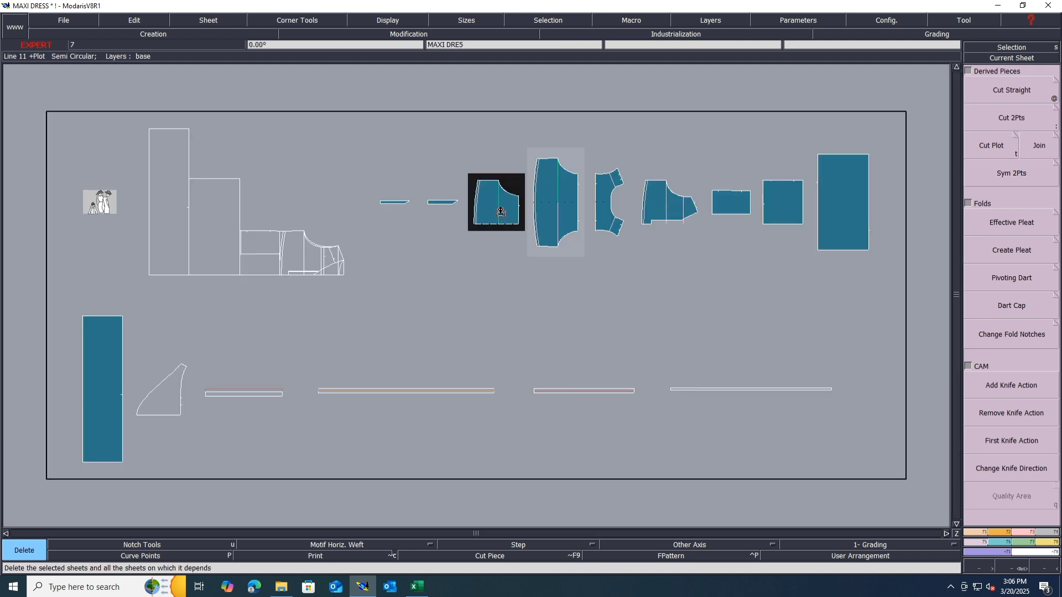
{"action": "left_click", "coordinate": [501, 211]}
Switch to the Excel design sheet to check the front placket construction details, and return to Modaris.
{"action": "scroll", "coordinate": [416, 181], "scroll_direction": "up", "scroll_amount": 2}
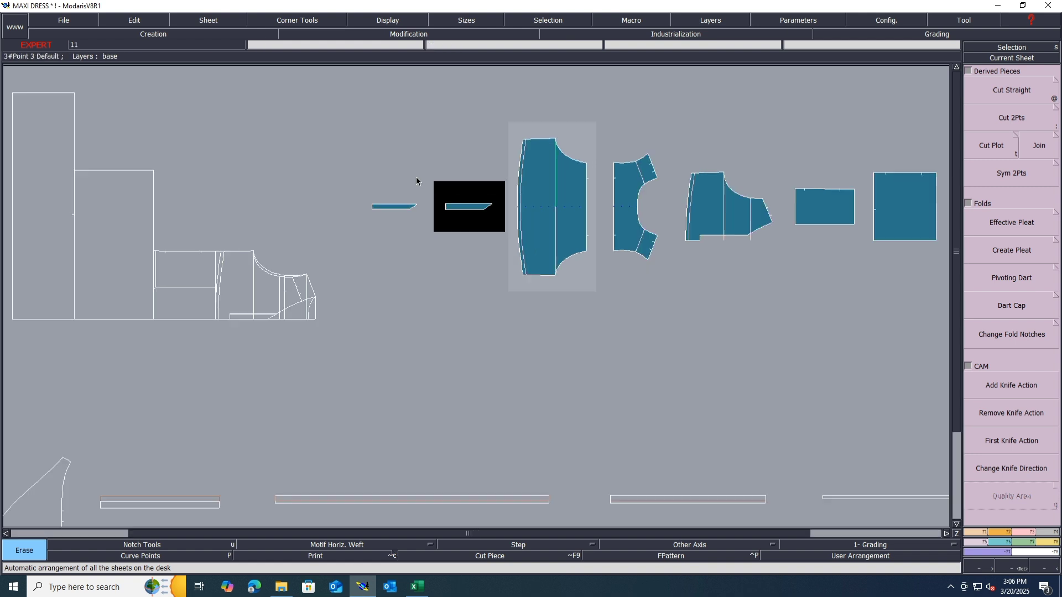
{"action": "scroll", "coordinate": [417, 181], "scroll_direction": "up", "scroll_amount": 3}
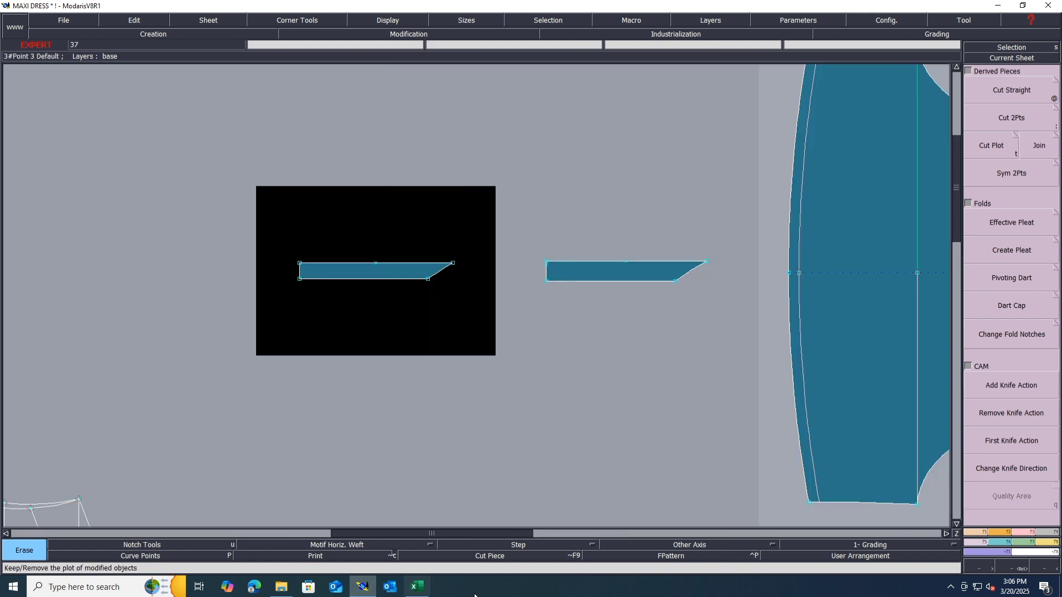
{"action": "left_click", "coordinate": [417, 586]}
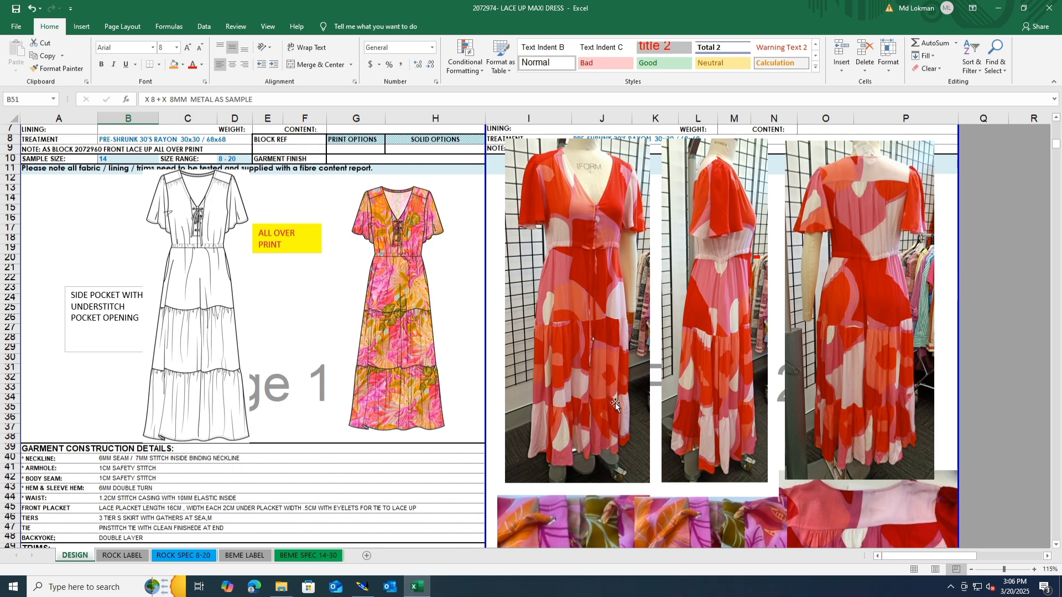
{"action": "scroll", "coordinate": [626, 403], "scroll_direction": "down", "scroll_amount": 4}
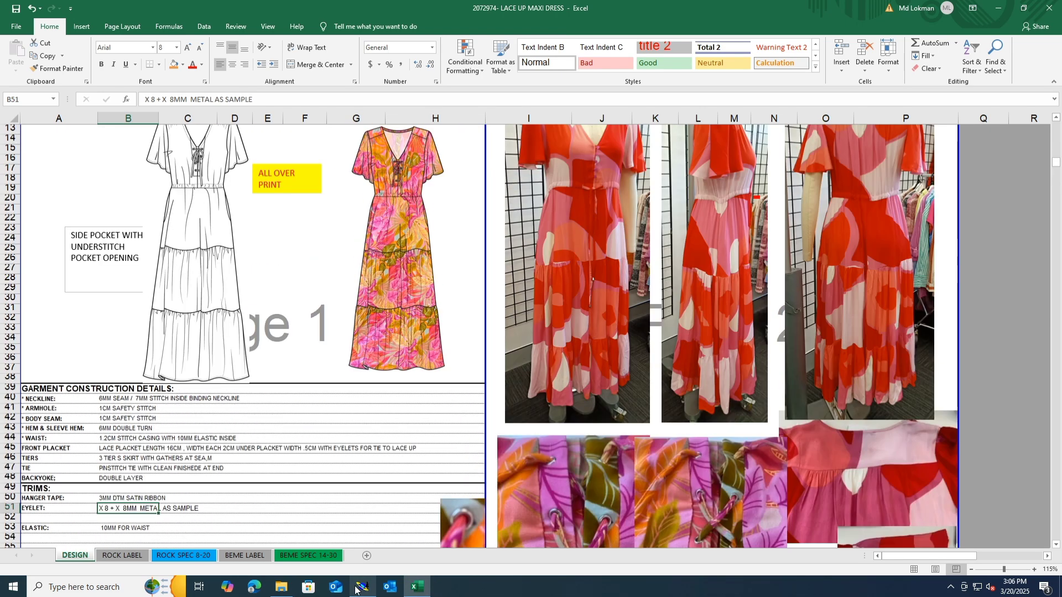
{"action": "left_click", "coordinate": [360, 587]}
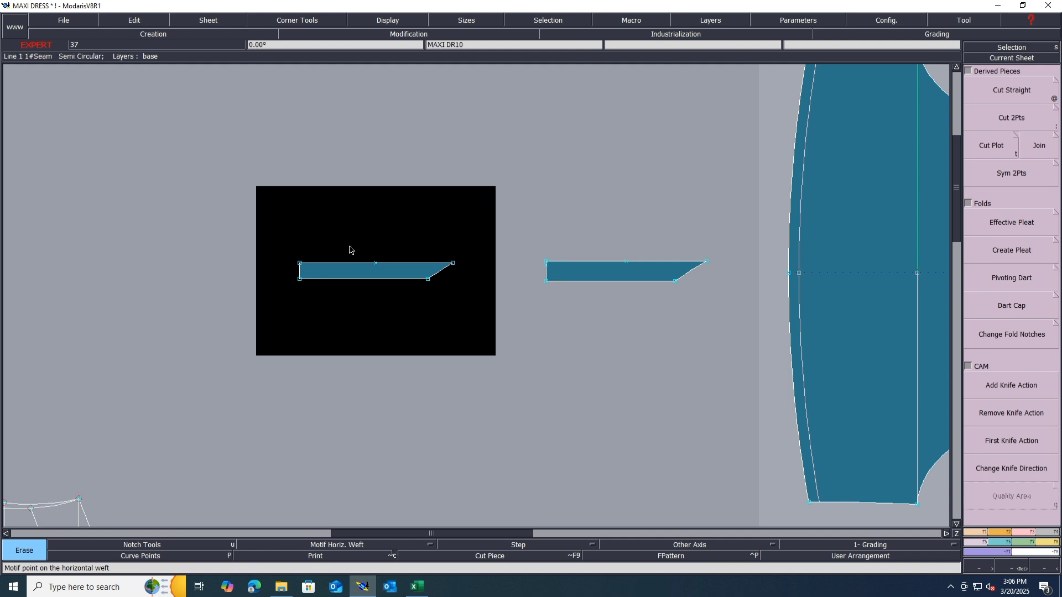
Create a full placket from the narrower half placket with Sym 2Pts about its shorter long edge, and rearrange the sheets.
{"action": "scroll", "coordinate": [350, 246], "scroll_direction": "up", "scroll_amount": 1}
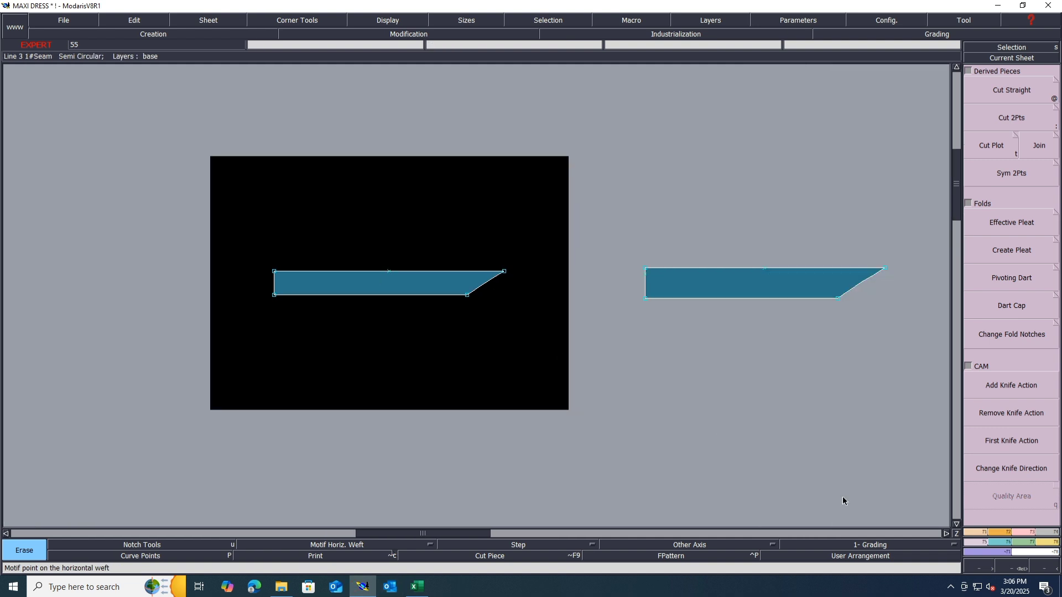
{"action": "left_click", "coordinate": [1013, 176]}
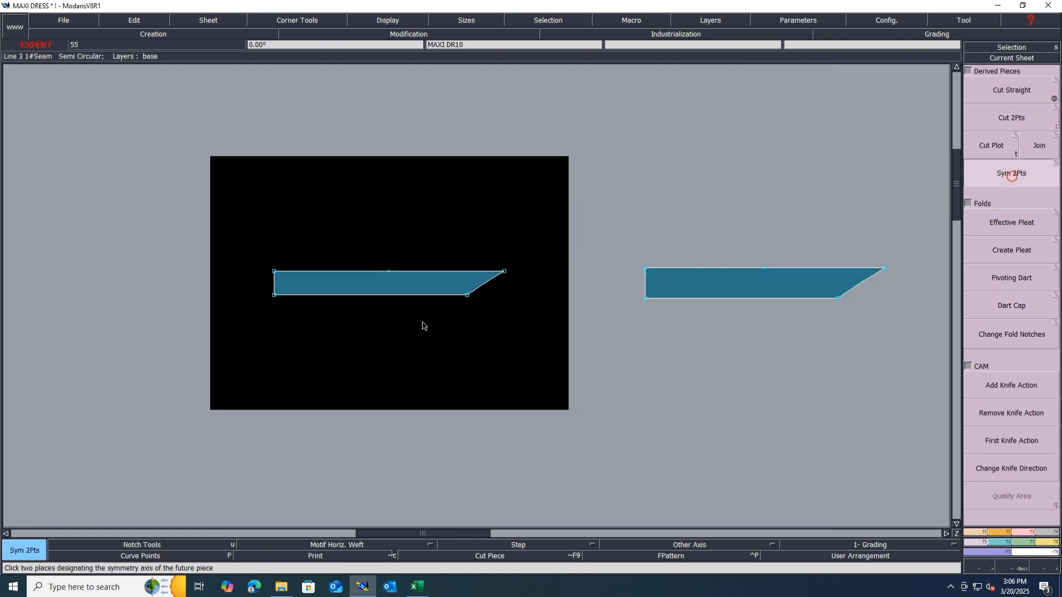
{"action": "left_click", "coordinate": [275, 296]}
{"action": "left_click", "coordinate": [479, 340]}
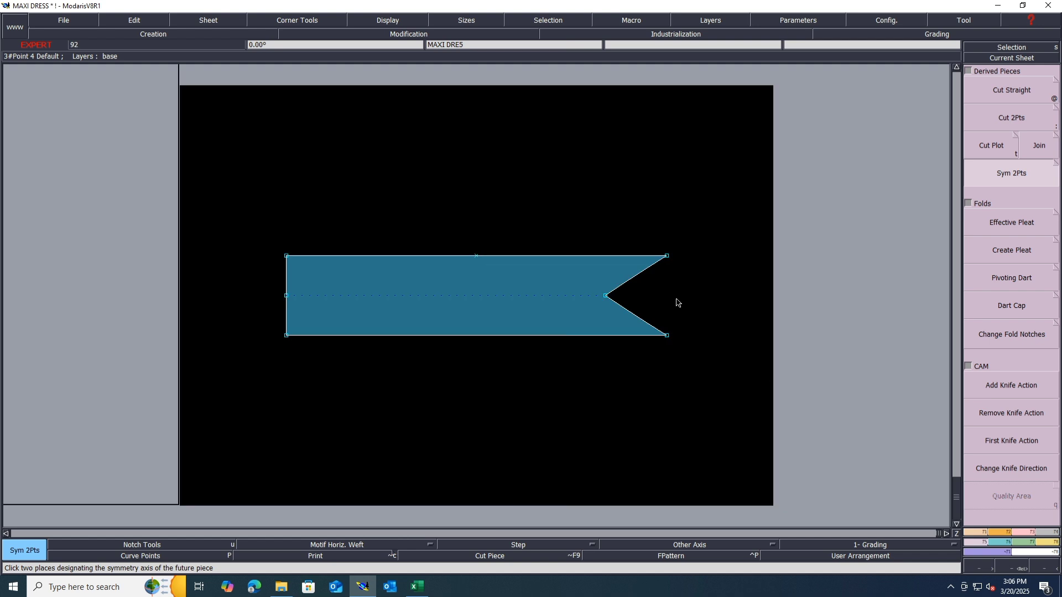
{"action": "key", "text": "space"}
Mirror the wider half placket about its shorter long edge with Sym 2Pts and rearrange the sheets.
{"action": "scroll", "coordinate": [443, 194], "scroll_direction": "up", "scroll_amount": 6}
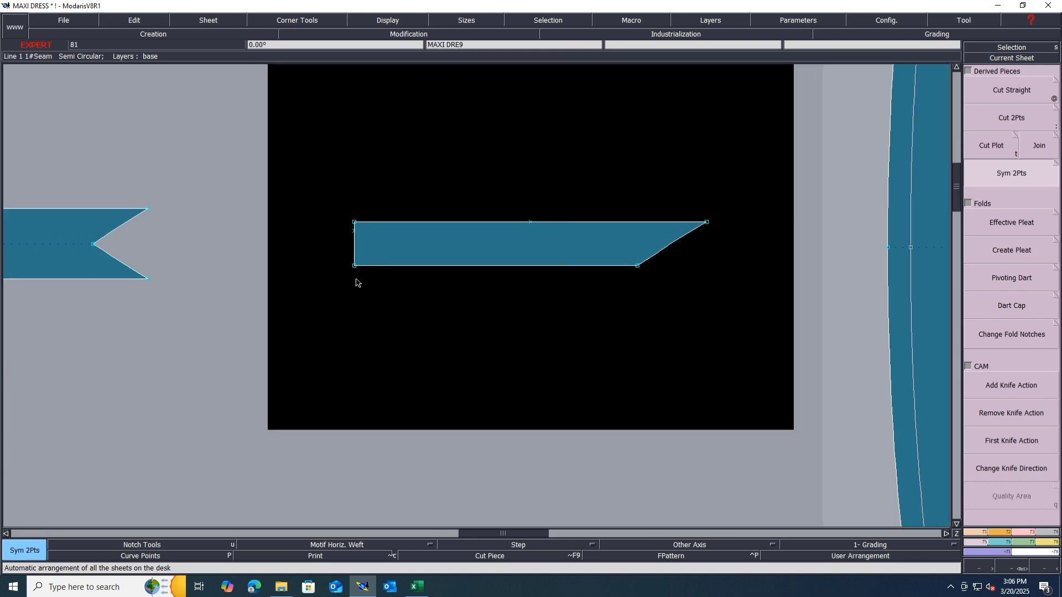
{"action": "left_click", "coordinate": [355, 268]}
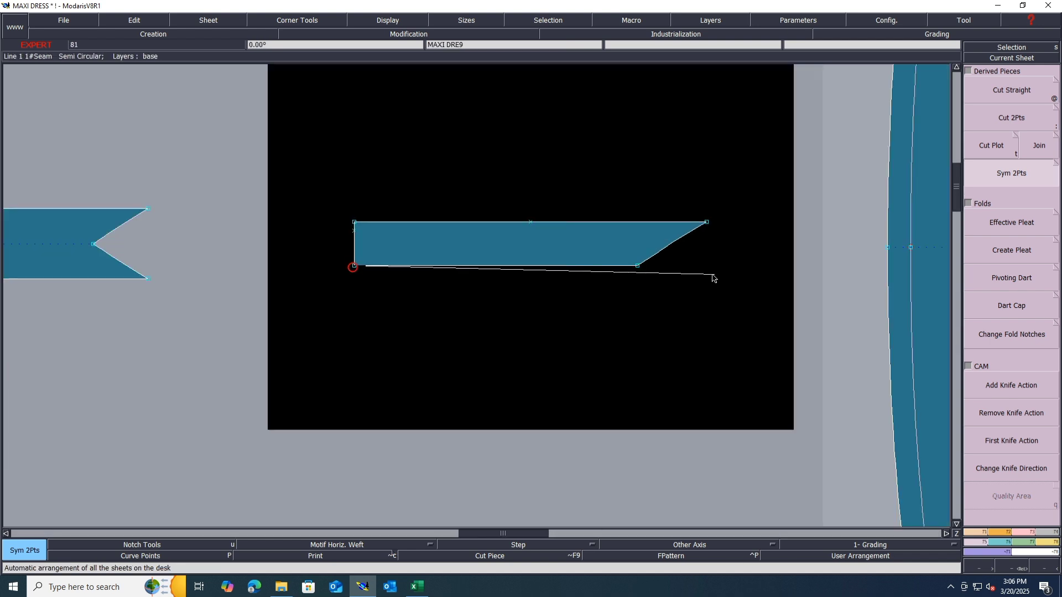
{"action": "left_click", "coordinate": [636, 268]}
{"action": "key", "text": "space"}
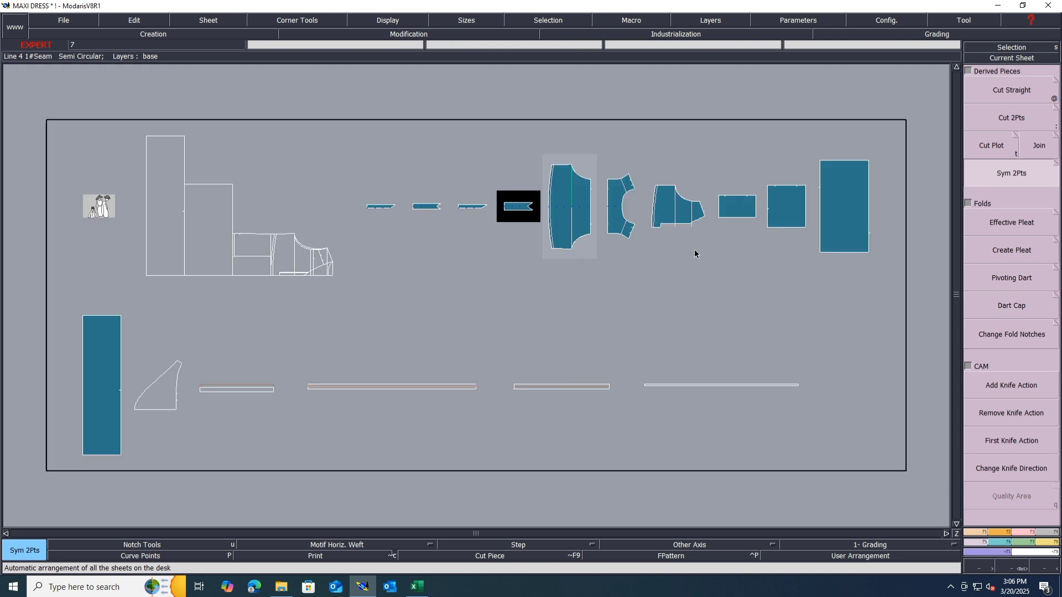
Delete the two half placket sheets and fit all remaining pieces on the desk.
{"action": "key", "text": "Delete"}
{"action": "left_click", "coordinate": [472, 207]}
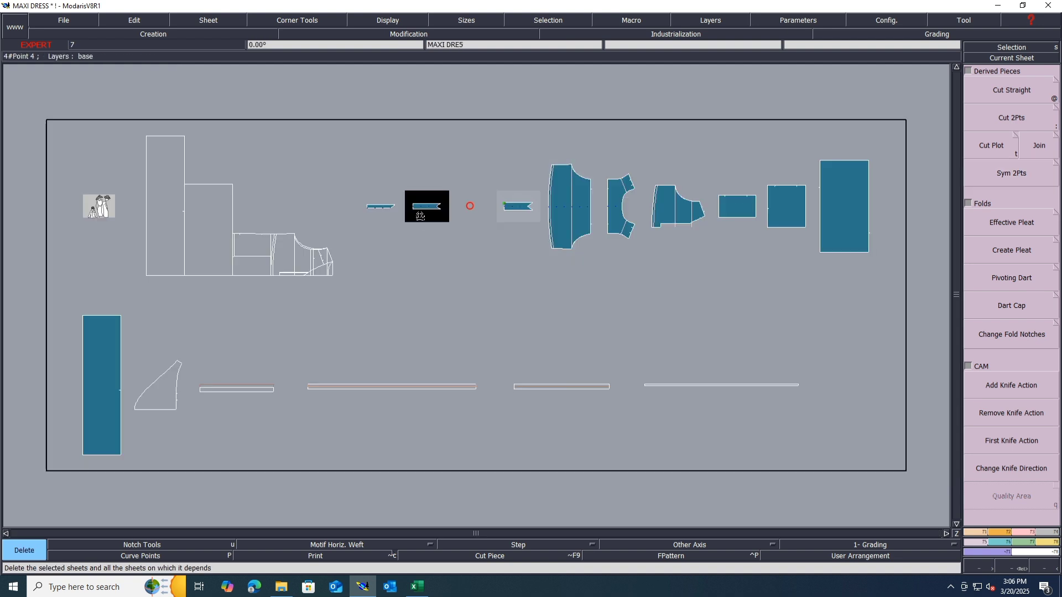
{"action": "left_click", "coordinate": [387, 208]}
{"action": "key", "text": "j"}
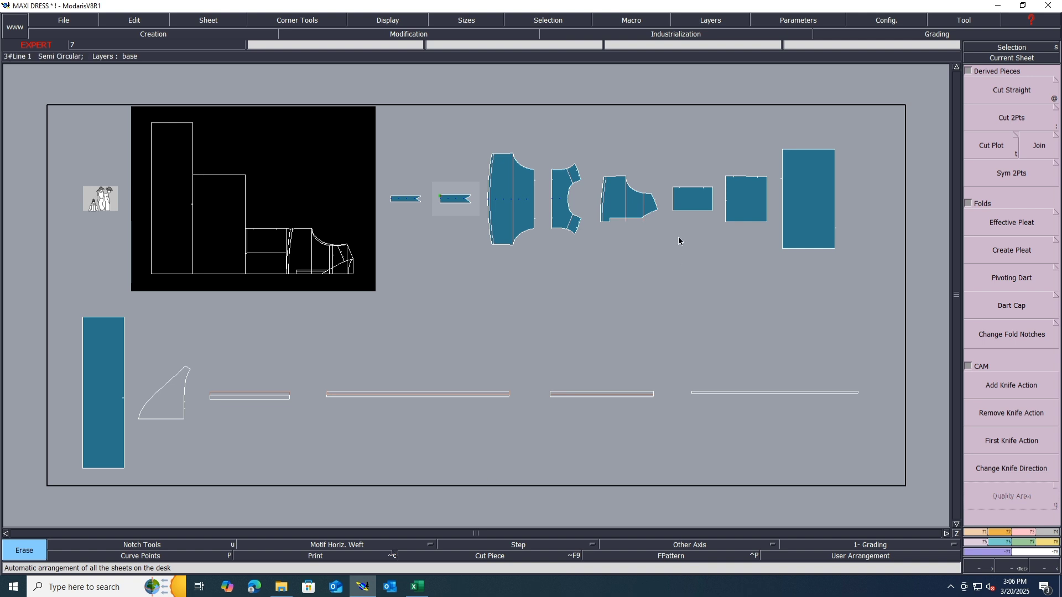
Mirror the smallest rectangular skirt panel about its longer un-notched edge with Sym 2Pts and rearrange the sheets.
{"action": "left_click", "coordinate": [677, 213]}
{"action": "scroll", "coordinate": [680, 216], "scroll_direction": "up", "scroll_amount": 5}
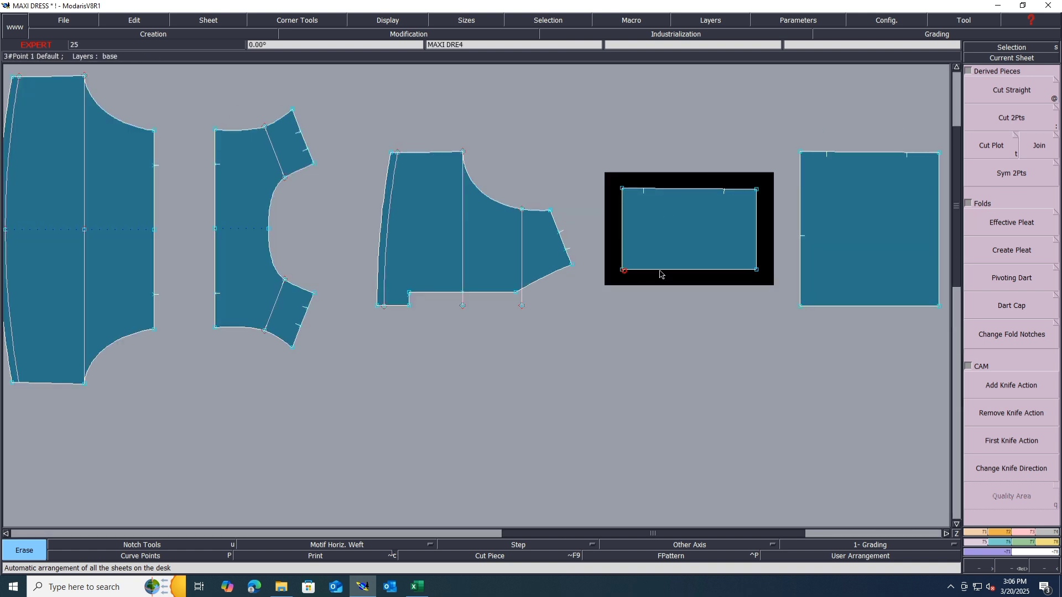
{"action": "left_click", "coordinate": [1012, 174]}
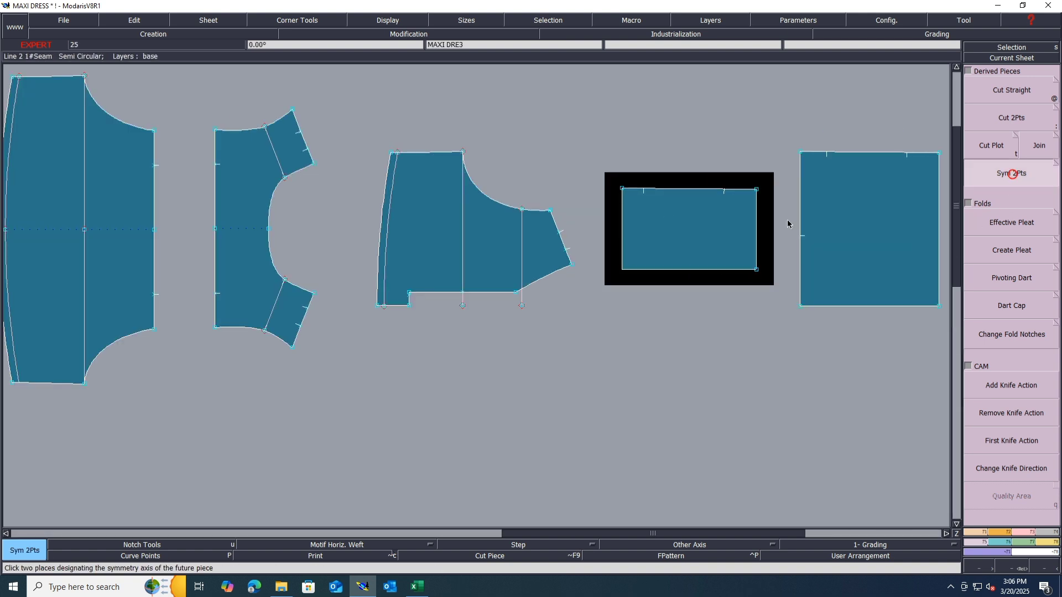
{"action": "key", "text": "ctrl+z"}
{"action": "left_click", "coordinate": [622, 270]}
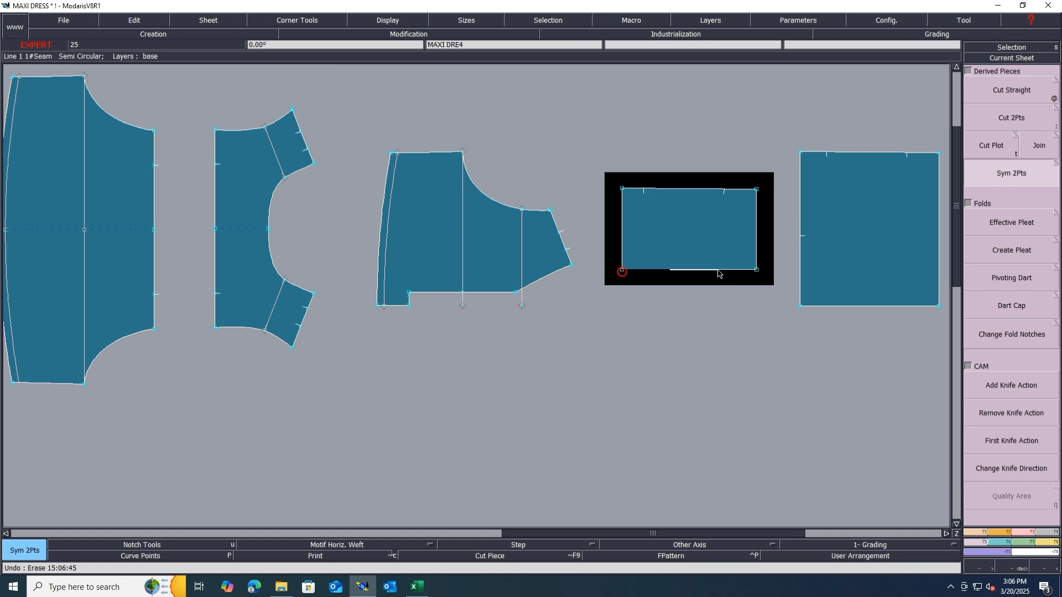
{"action": "left_click", "coordinate": [756, 270]}
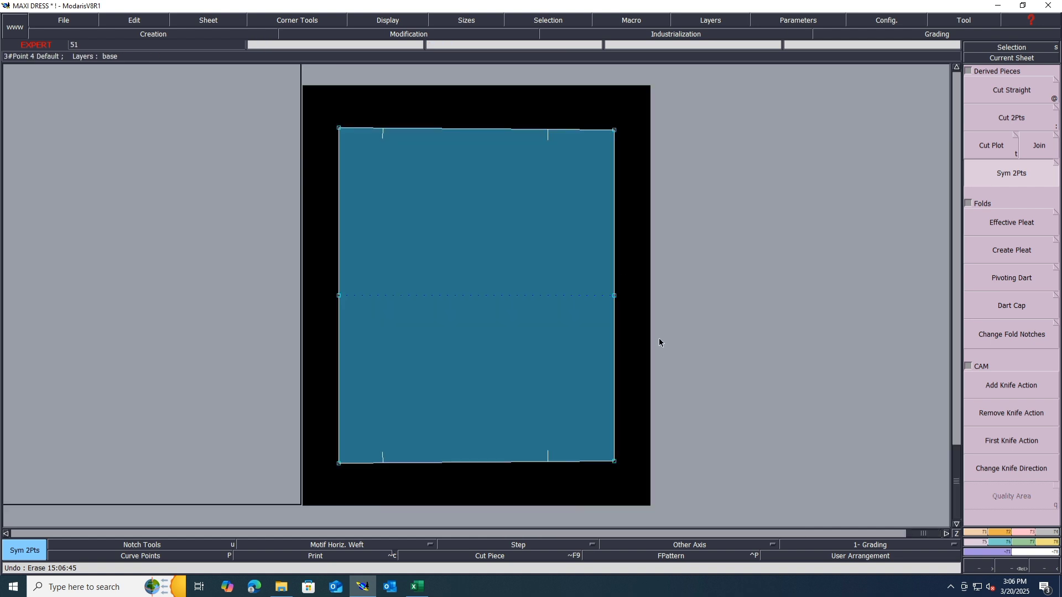
{"action": "key", "text": "j"}
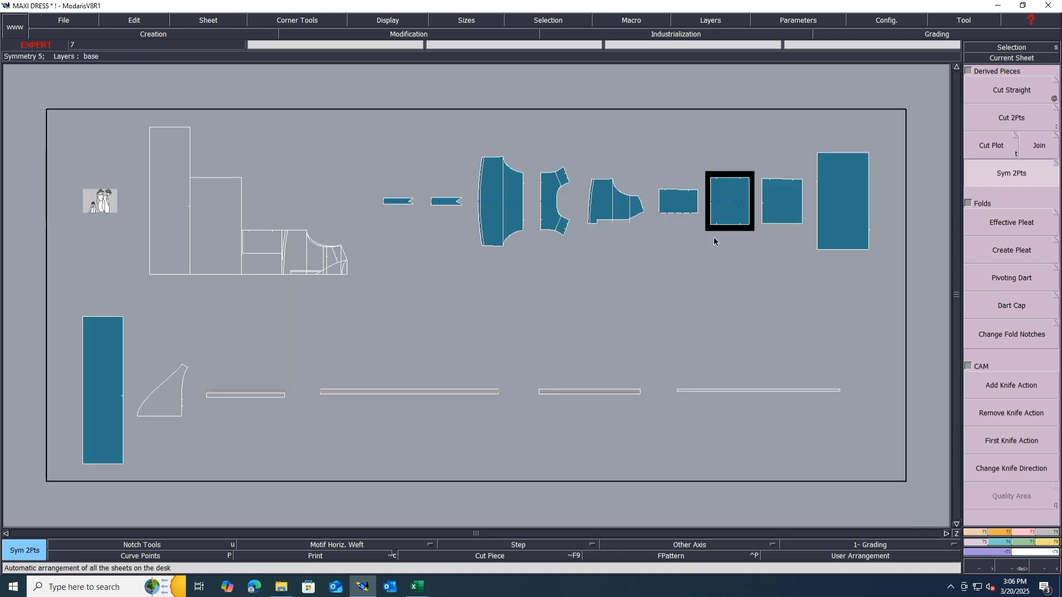
Mirror the next larger half skirt panel about the edge opposite its two notches with Sym 2Pts, and rearrange the sheets.
{"action": "scroll", "coordinate": [780, 203], "scroll_direction": "up", "scroll_amount": 2}
{"action": "scroll", "coordinate": [760, 206], "scroll_direction": "up", "scroll_amount": 1}
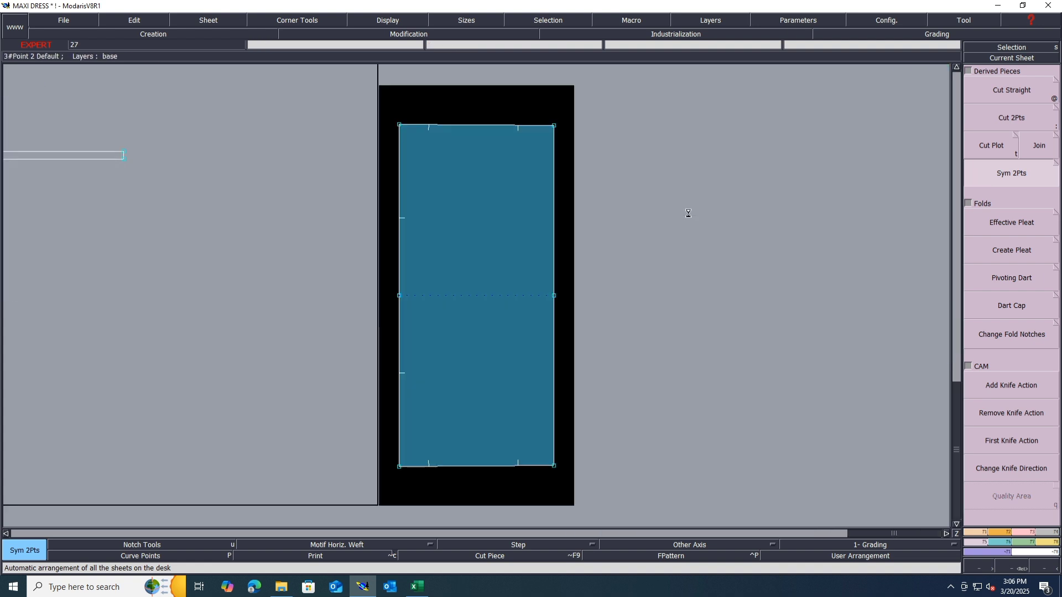
{"action": "key", "text": "j"}
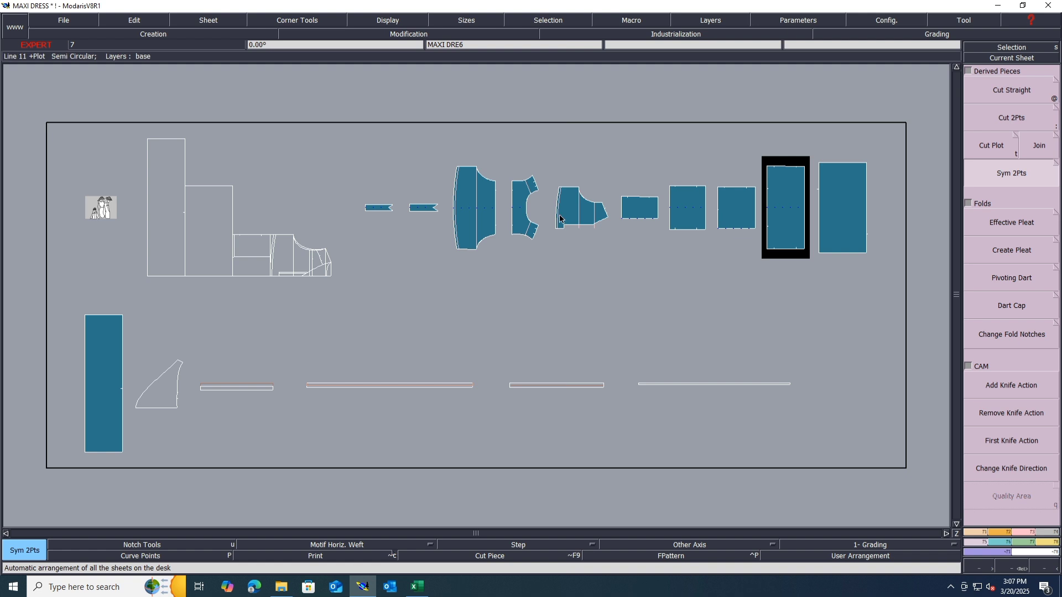
Delete the two half skirt panel sheets, rearrange the desk, and save the model despite the anomaly warnings.
{"action": "left_click", "coordinate": [741, 211]}
{"action": "key", "text": "Delete"}
{"action": "left_click", "coordinate": [741, 211]}
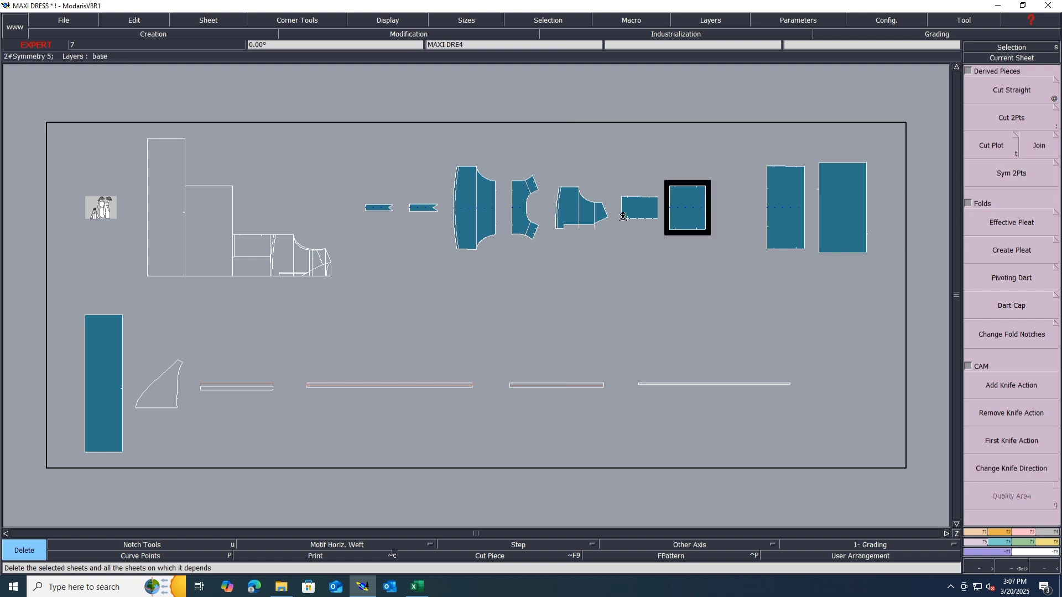
{"action": "left_click", "coordinate": [639, 210]}
{"action": "key", "text": "j"}
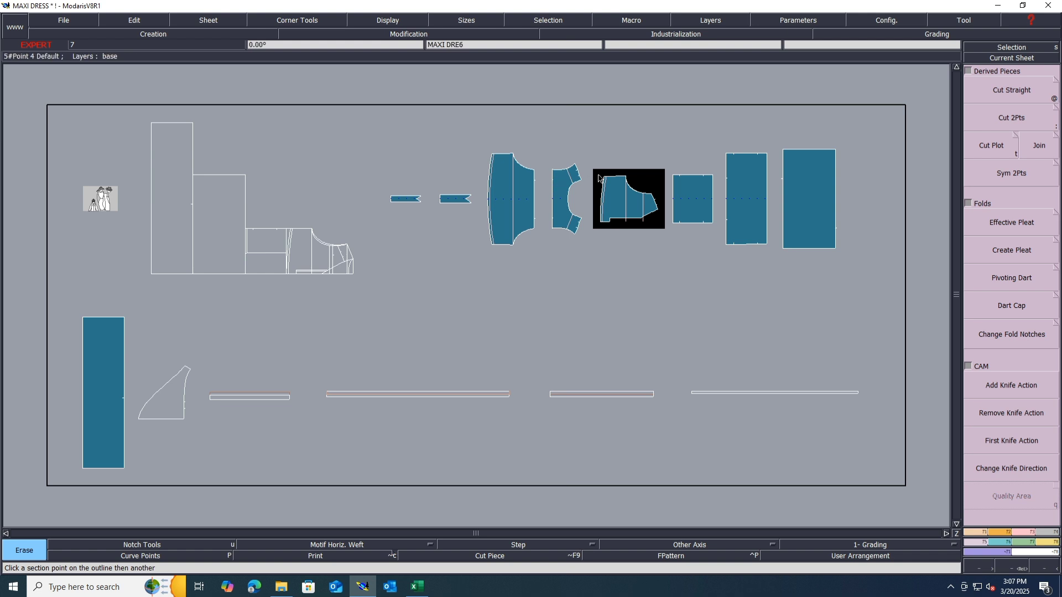
{"action": "key", "text": "ctrl+s"}
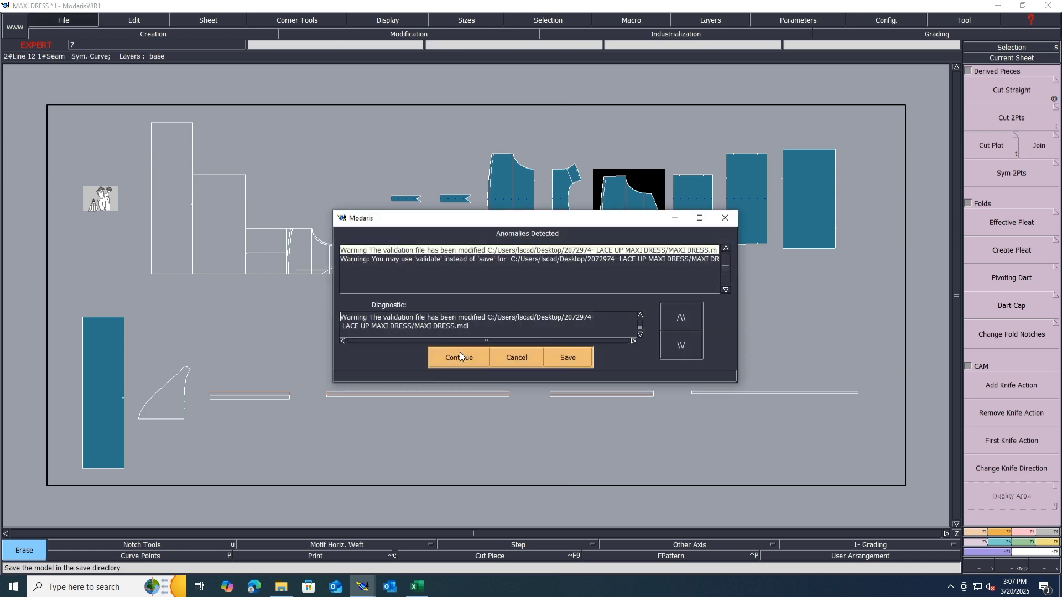
{"action": "left_click", "coordinate": [460, 353]}
Extract the thinnest strip without a measurement label as a seam piece and rearrange the sheets.
{"action": "scroll", "coordinate": [731, 402], "scroll_direction": "down", "scroll_amount": 6}
{"action": "scroll", "coordinate": [776, 402], "scroll_direction": "down", "scroll_amount": 2}
{"action": "scroll", "coordinate": [727, 405], "scroll_direction": "up", "scroll_amount": 3}
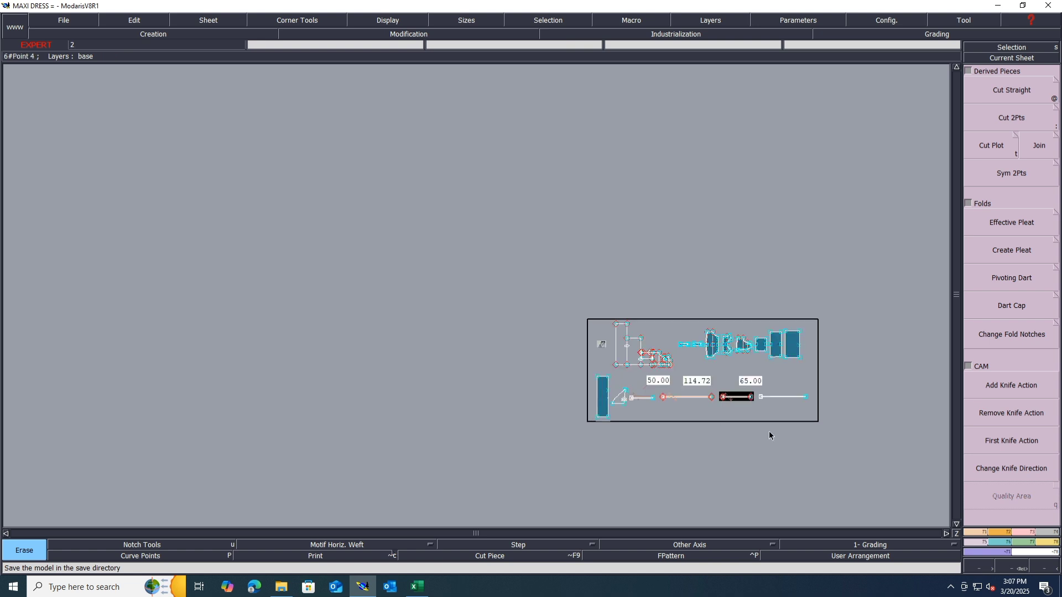
{"action": "scroll", "coordinate": [768, 433], "scroll_direction": "up", "scroll_amount": 6}
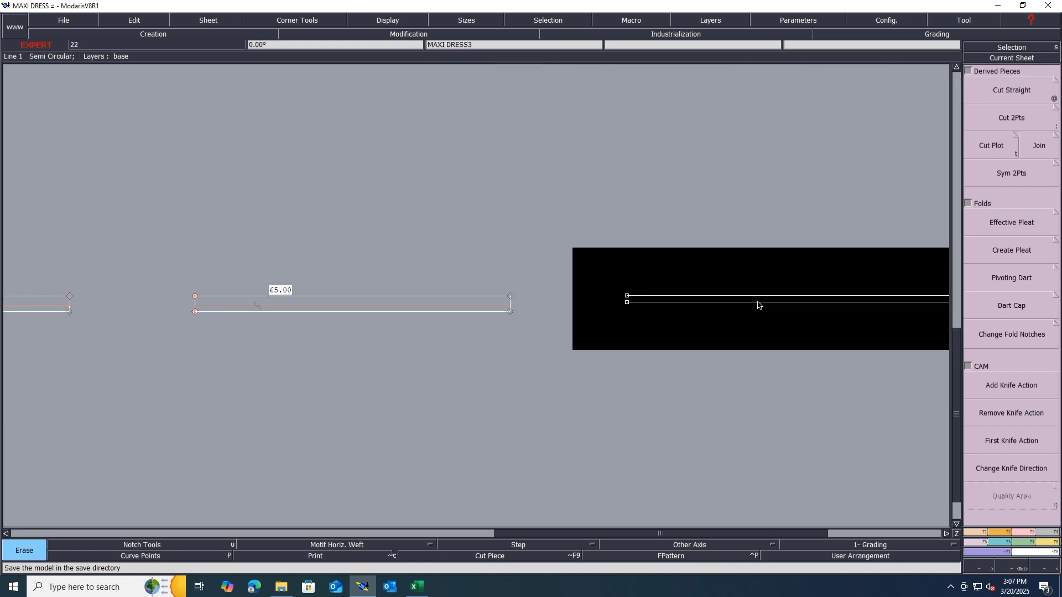
{"action": "key", "text": "x"}
{"action": "left_click", "coordinate": [758, 301]}
{"action": "right_click", "coordinate": [757, 301]}
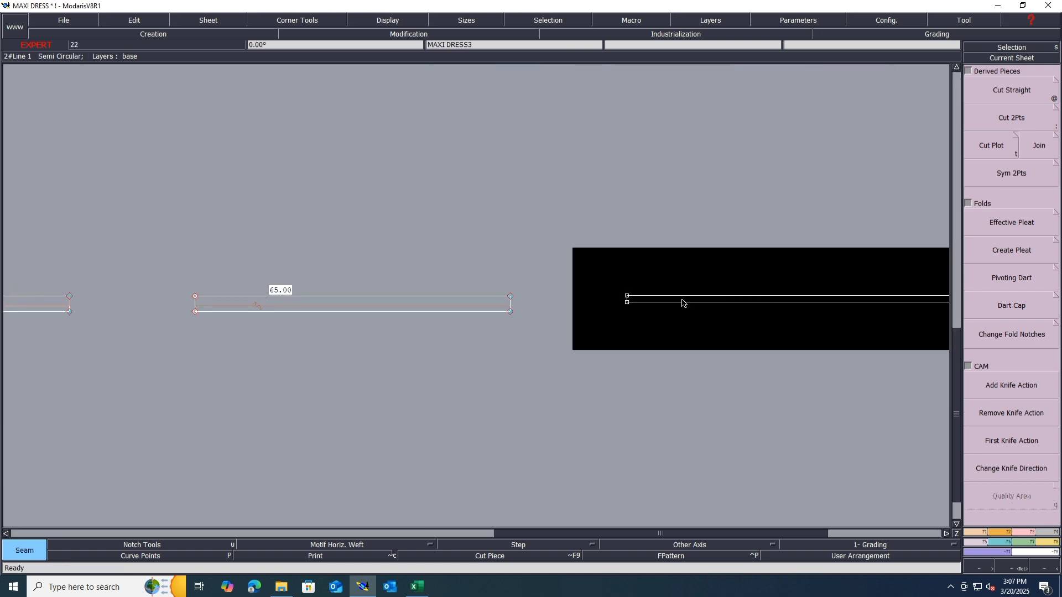
{"action": "key", "text": "j"}
{"action": "scroll", "coordinate": [823, 390], "scroll_direction": "up", "scroll_amount": 3}
{"action": "scroll", "coordinate": [752, 373], "scroll_direction": "down", "scroll_amount": 1}
{"action": "key", "text": "j"}
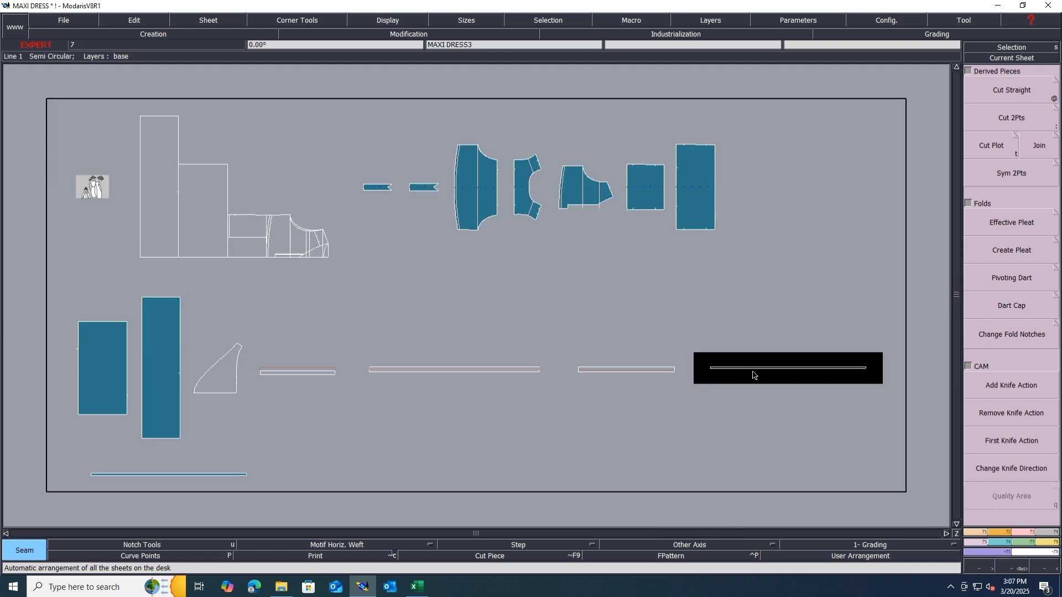
Select all edges of the extracted thin strip, apply Line Seam with a beginning value of 1 cm, and rearrange the sheets.
{"action": "scroll", "coordinate": [83, 487], "scroll_direction": "up", "scroll_amount": 4}
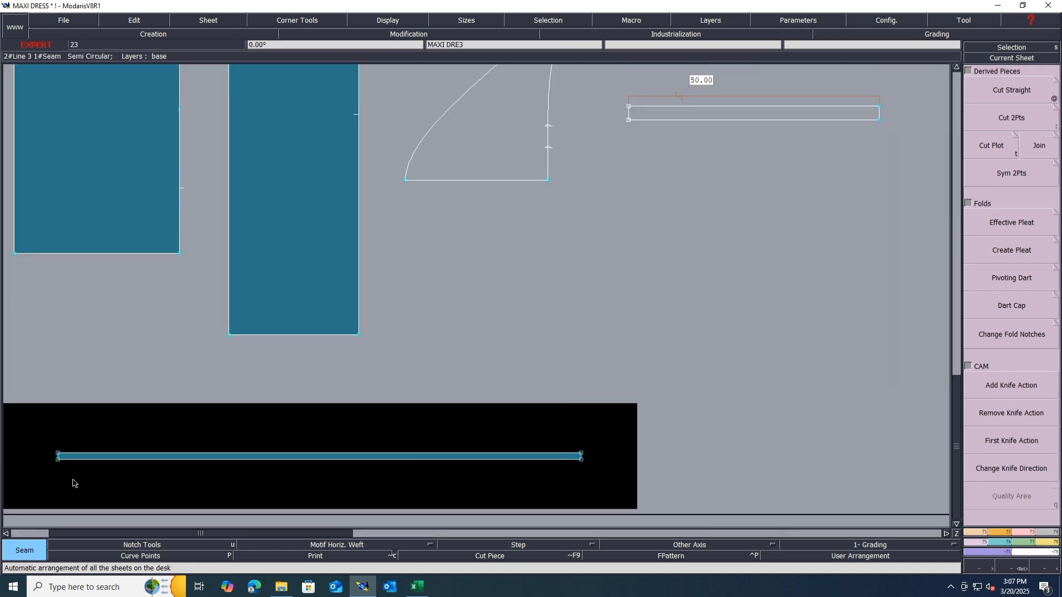
{"action": "left_click_drag", "start_coordinate": [610, 423], "coordinate": [25, 493]}
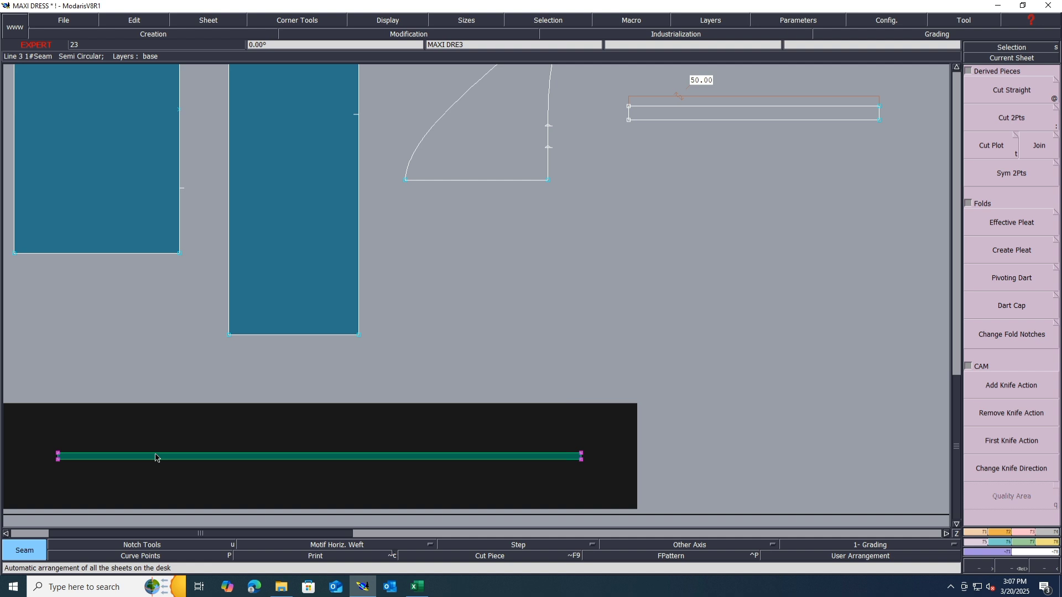
{"action": "left_click", "coordinate": [156, 456]}
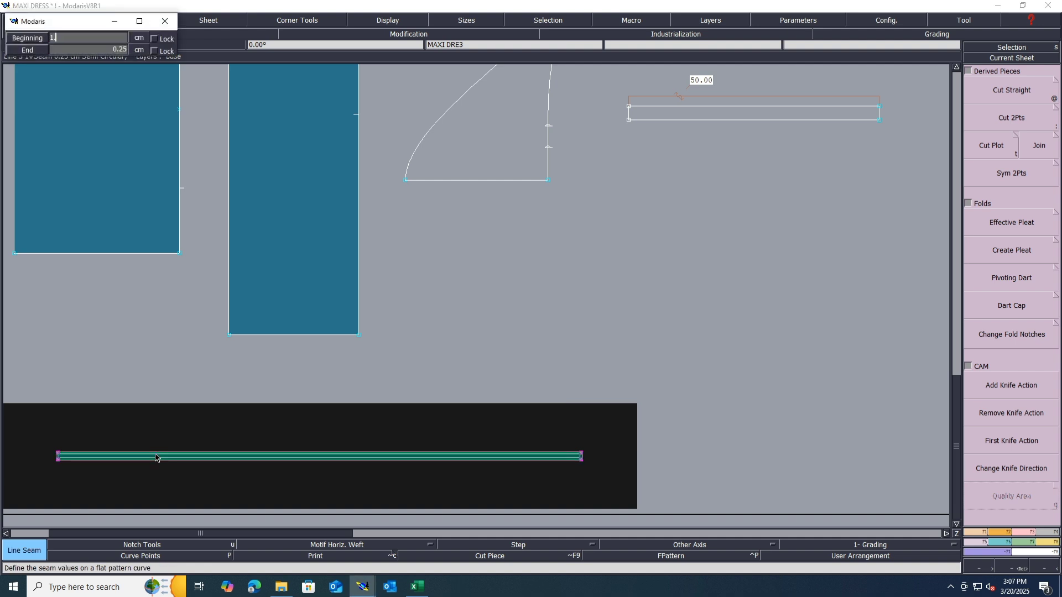
{"action": "type", "text": "1"}
{"action": "key", "text": "Return"}
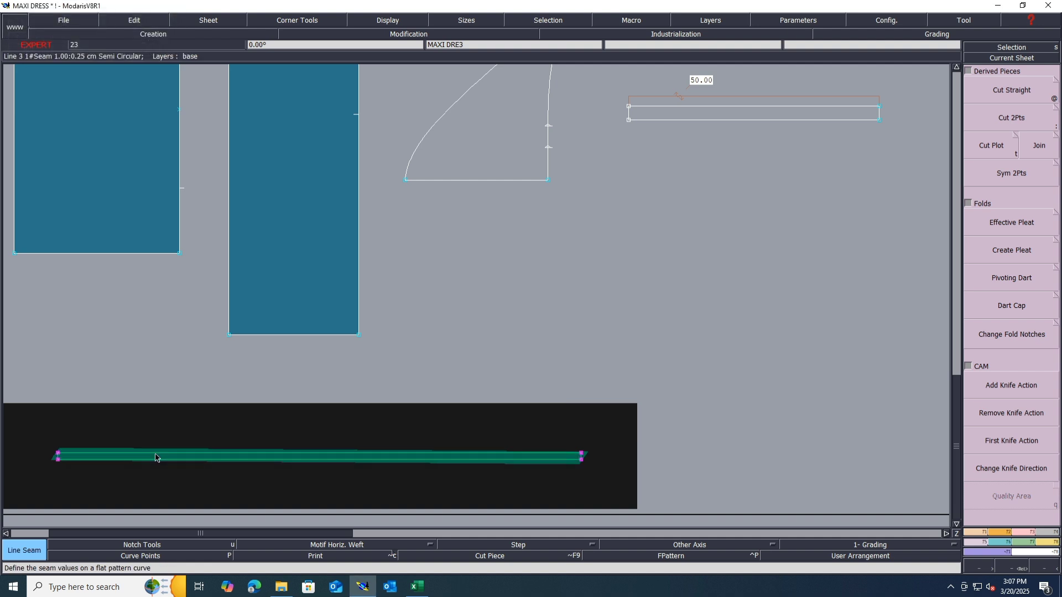
{"action": "key", "text": "j"}
{"action": "left_click", "coordinate": [460, 435]}
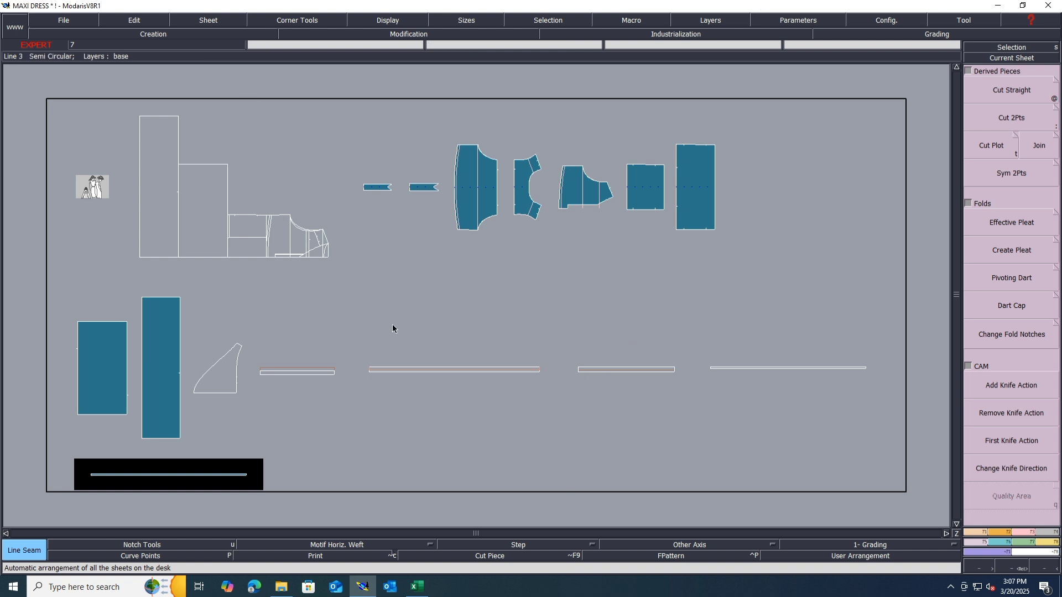
{"action": "left_click", "coordinate": [489, 368]}
{"action": "scroll", "coordinate": [488, 369], "scroll_direction": "up", "scroll_amount": 4}
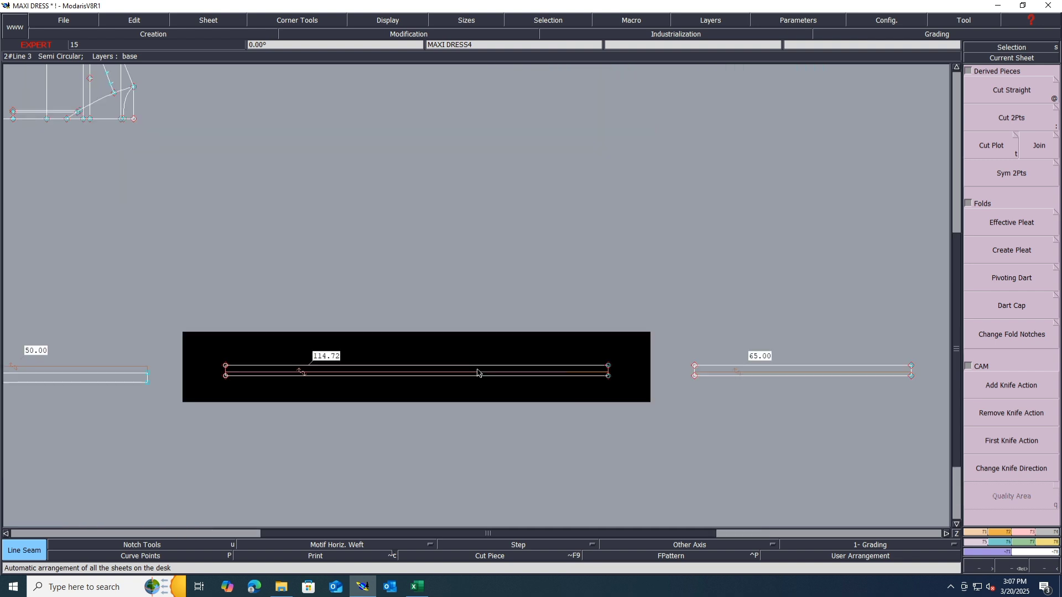
{"action": "scroll", "coordinate": [477, 373], "scroll_direction": "down", "scroll_amount": 2}
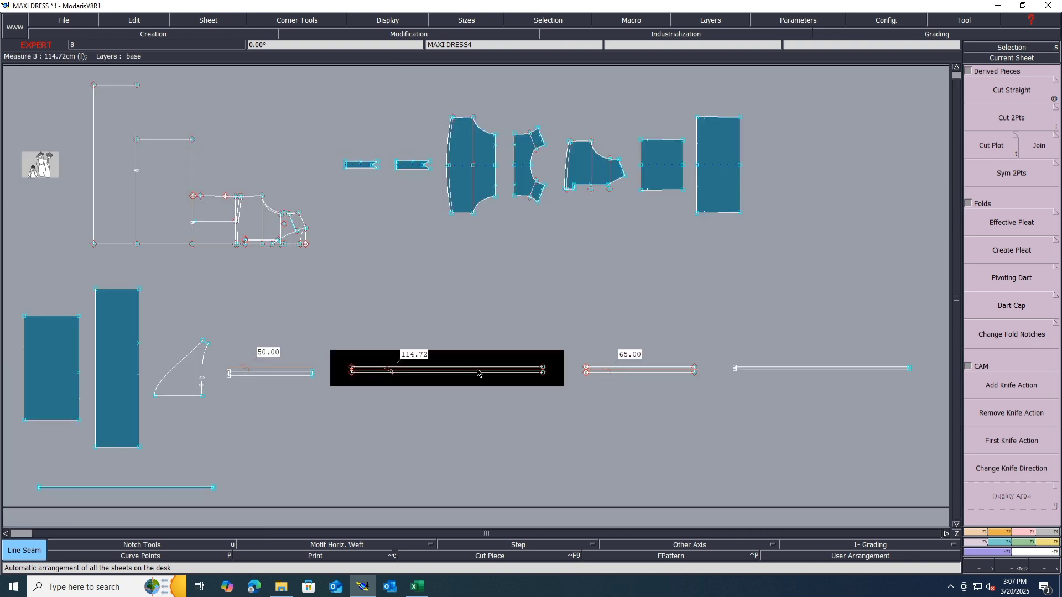
{"action": "left_click", "coordinate": [478, 376]}
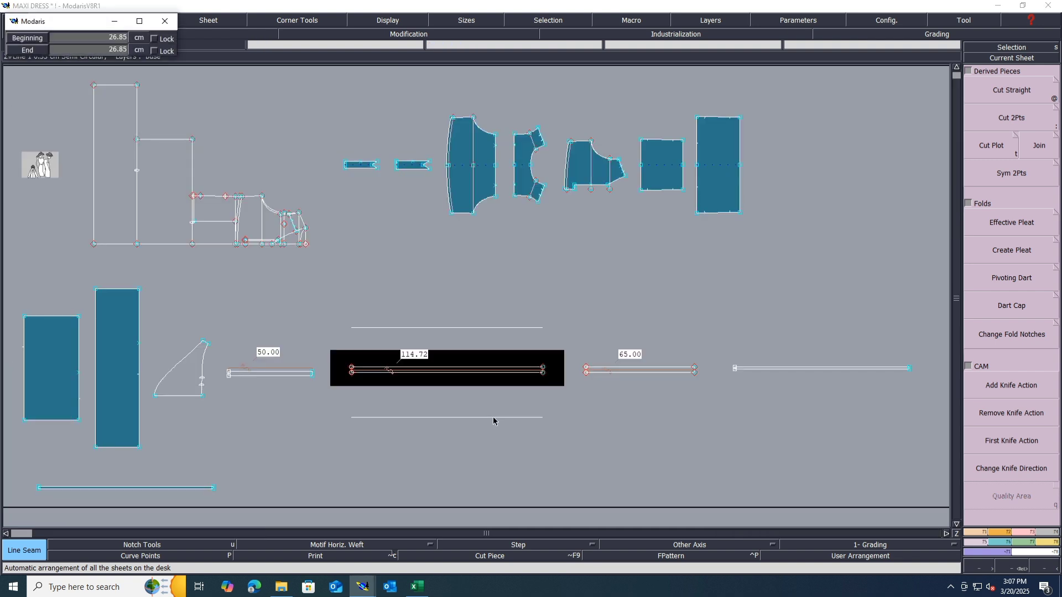
{"action": "left_click", "coordinate": [487, 417]}
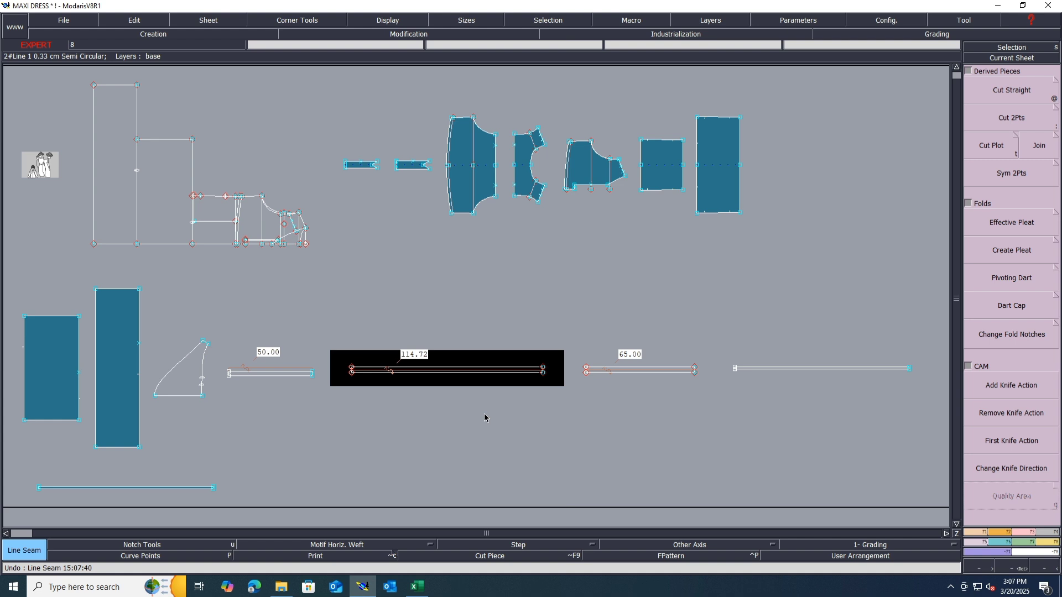
Extract the curved triangular outline as a seam piece and rearrange the sheets.
{"action": "key", "text": "s"}
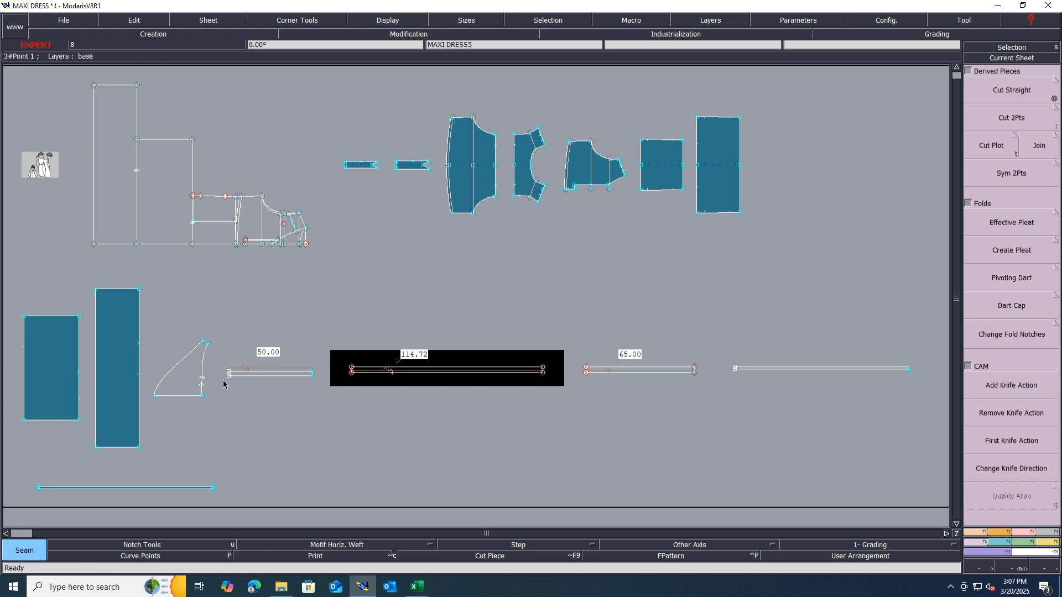
{"action": "scroll", "coordinate": [223, 384], "scroll_direction": "up", "scroll_amount": 1}
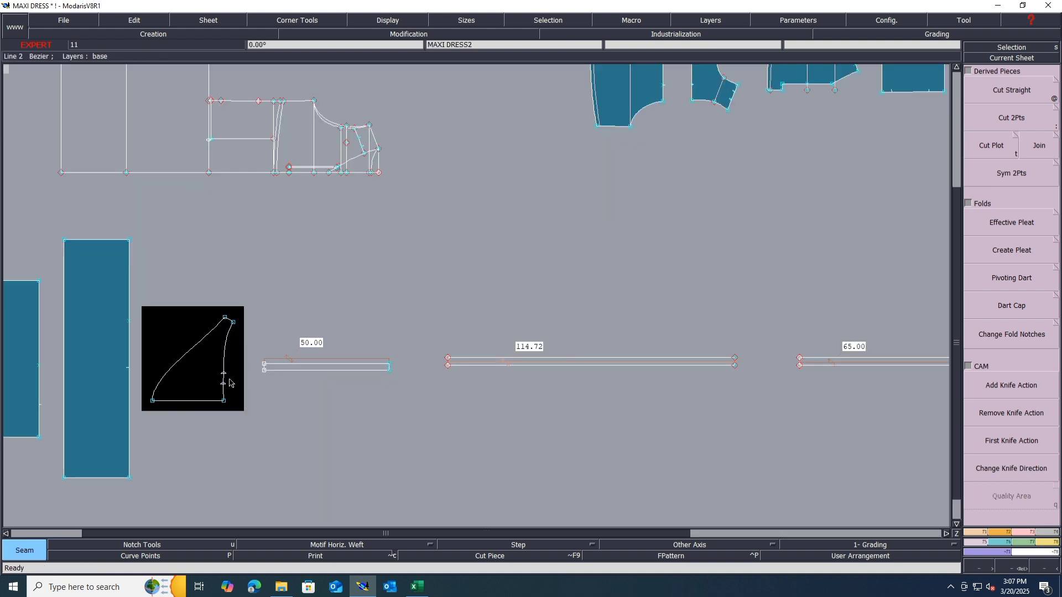
{"action": "key", "text": "j"}
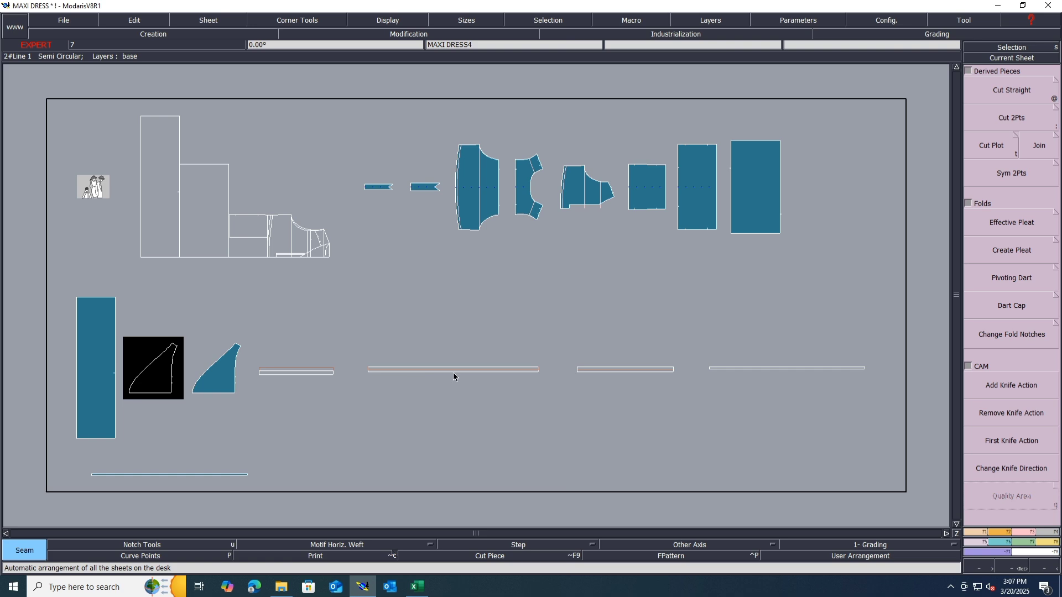
Switch to the Excel design sheet to check the style details, and return to Modaris.
{"action": "left_click", "coordinate": [419, 589]}
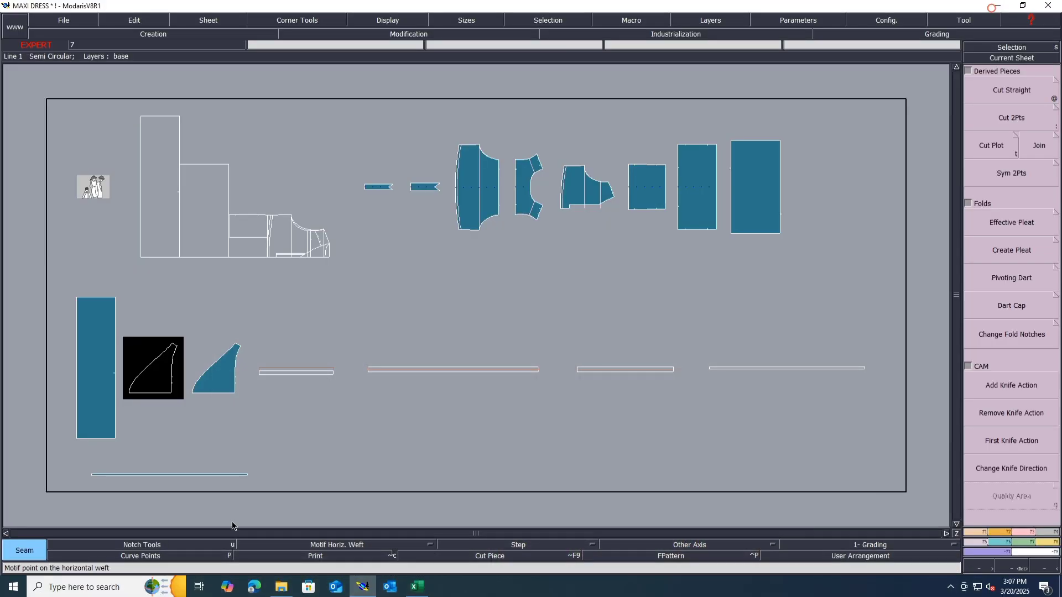
{"action": "key", "text": "alt+Tab"}
{"action": "left_click", "coordinate": [484, 180]}
{"action": "scroll", "coordinate": [484, 179], "scroll_direction": "down", "scroll_amount": 4}
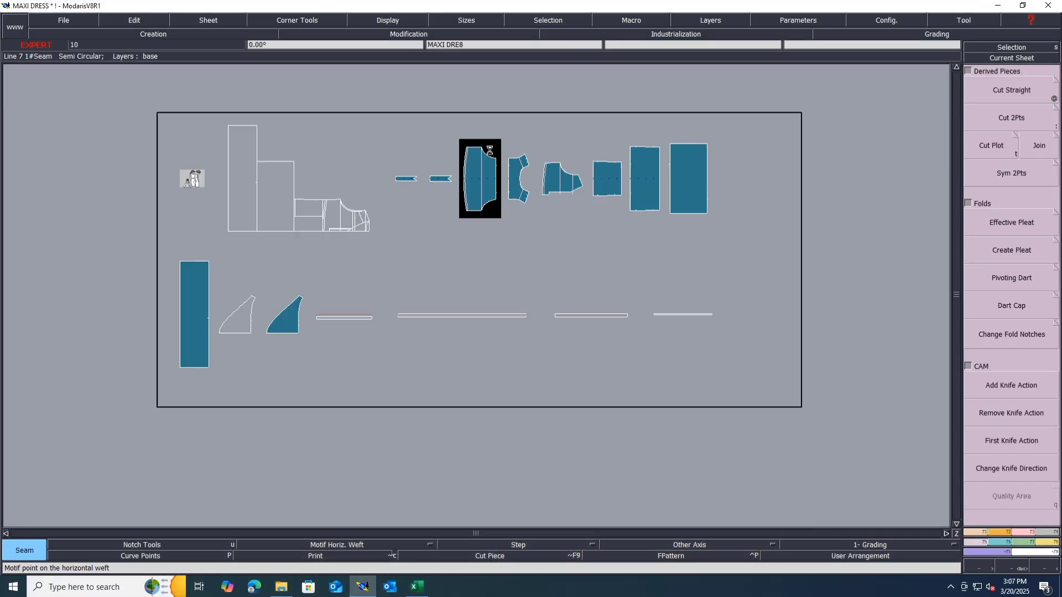
{"action": "scroll", "coordinate": [477, 193], "scroll_direction": "up", "scroll_amount": 2}
{"action": "scroll", "coordinate": [476, 193], "scroll_direction": "up", "scroll_amount": 3}
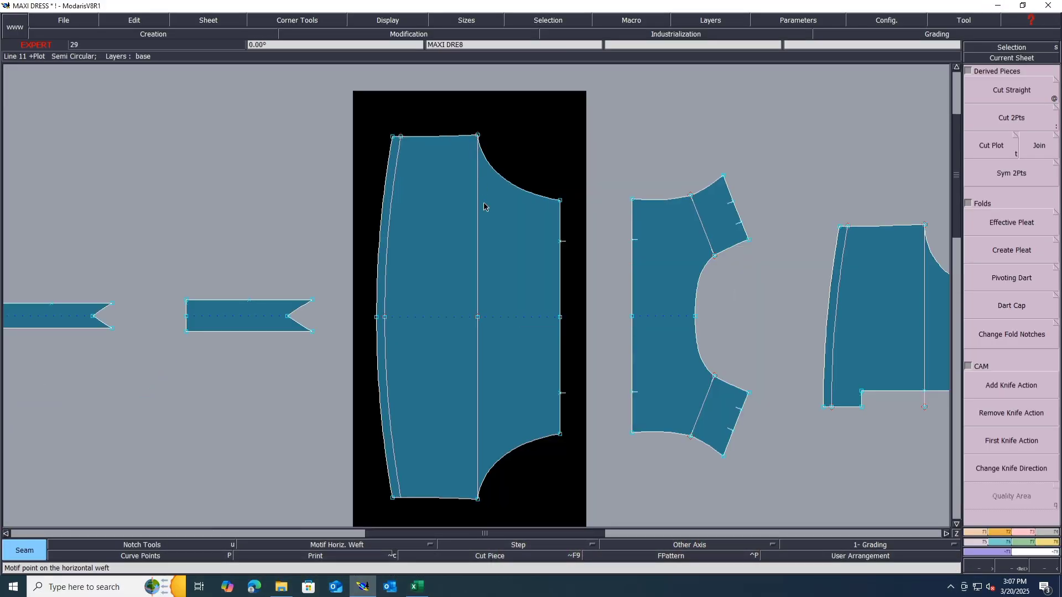
{"action": "left_click", "coordinate": [394, 211]}
{"action": "left_click", "coordinate": [390, 377], "text": "shift"}
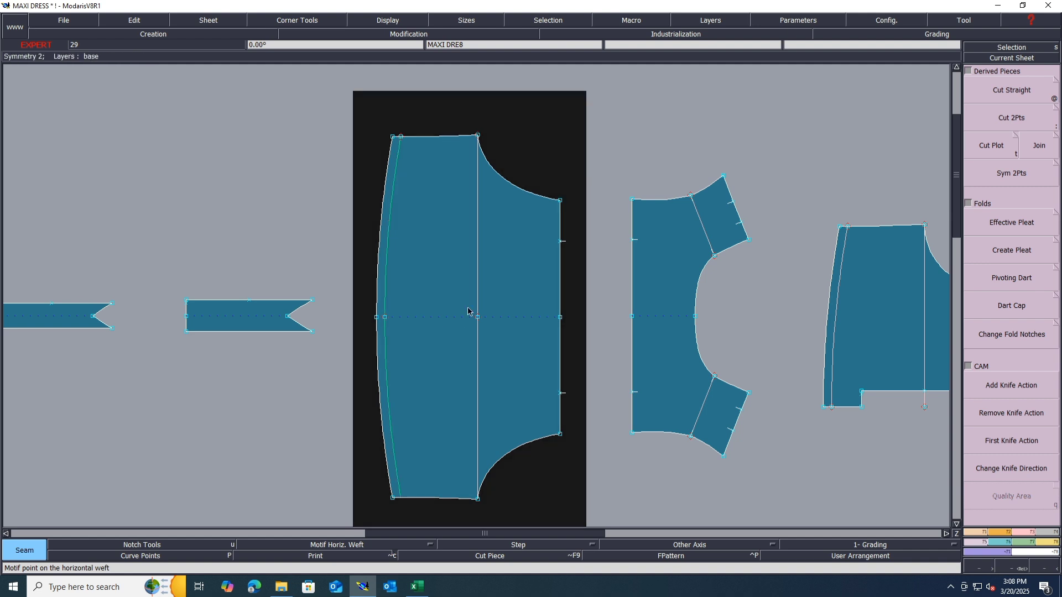
{"action": "left_click", "coordinate": [521, 258]}
{"action": "left_click", "coordinate": [391, 256]}
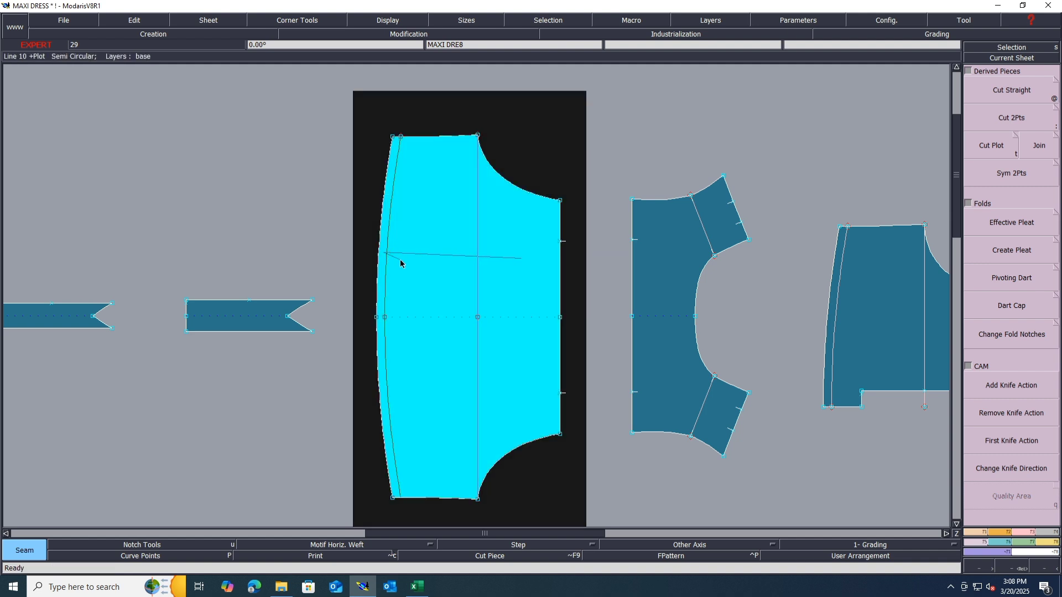
{"action": "key", "text": "ctrl+Delete"}
{"action": "left_click", "coordinate": [435, 264]}
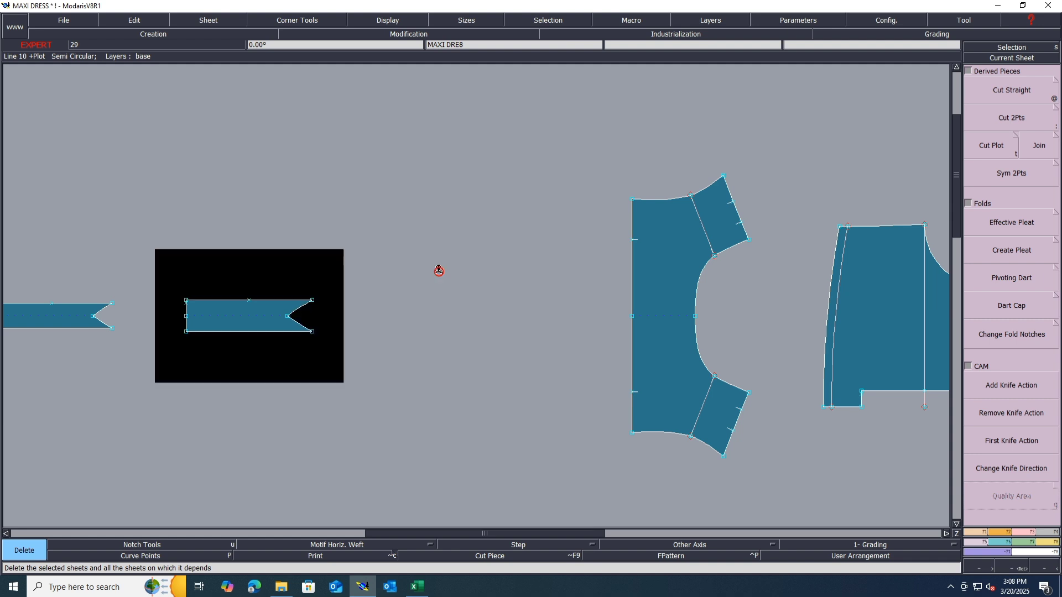
Erase the full-height straight internal line at the armhole base of the symmetrical back bodice piece.
{"action": "key", "text": "Delete"}
{"action": "key", "text": "j"}
{"action": "scroll", "coordinate": [471, 166], "scroll_direction": "up", "scroll_amount": 3}
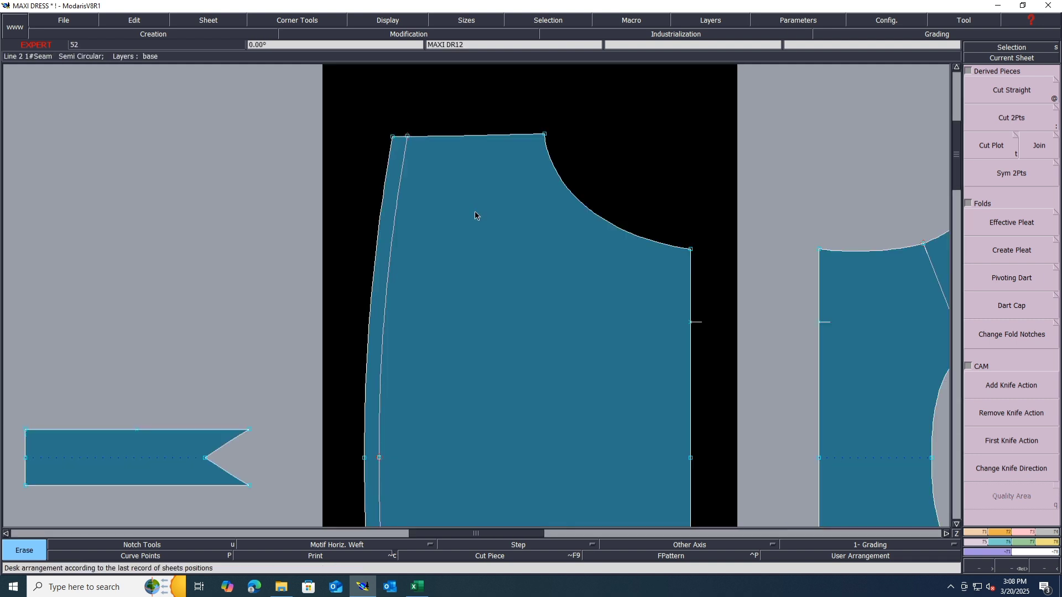
{"action": "scroll", "coordinate": [468, 201], "scroll_direction": "down", "scroll_amount": 1}
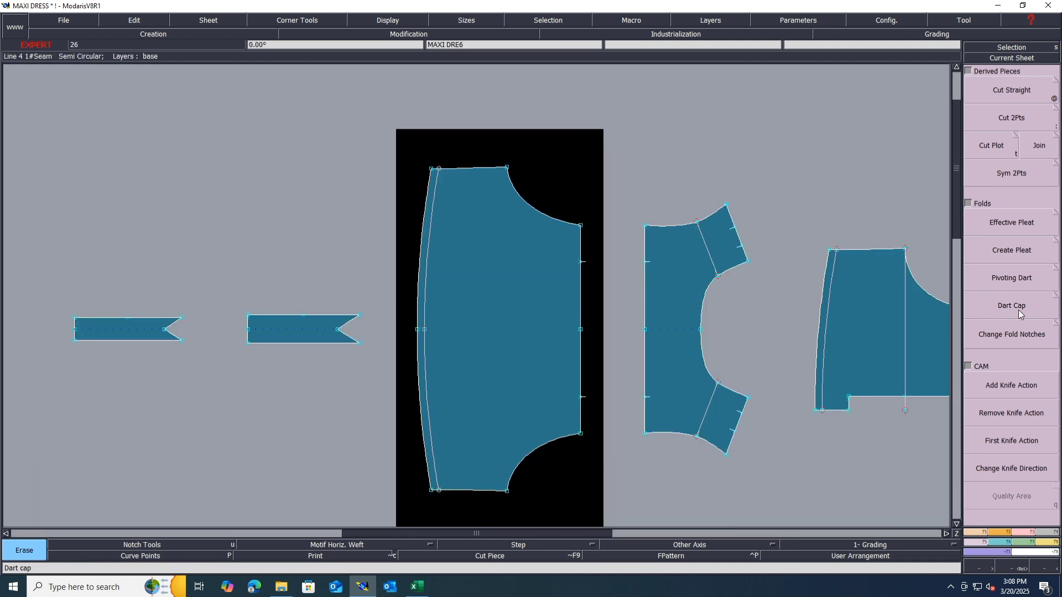
{"action": "left_click", "coordinate": [1022, 533]}
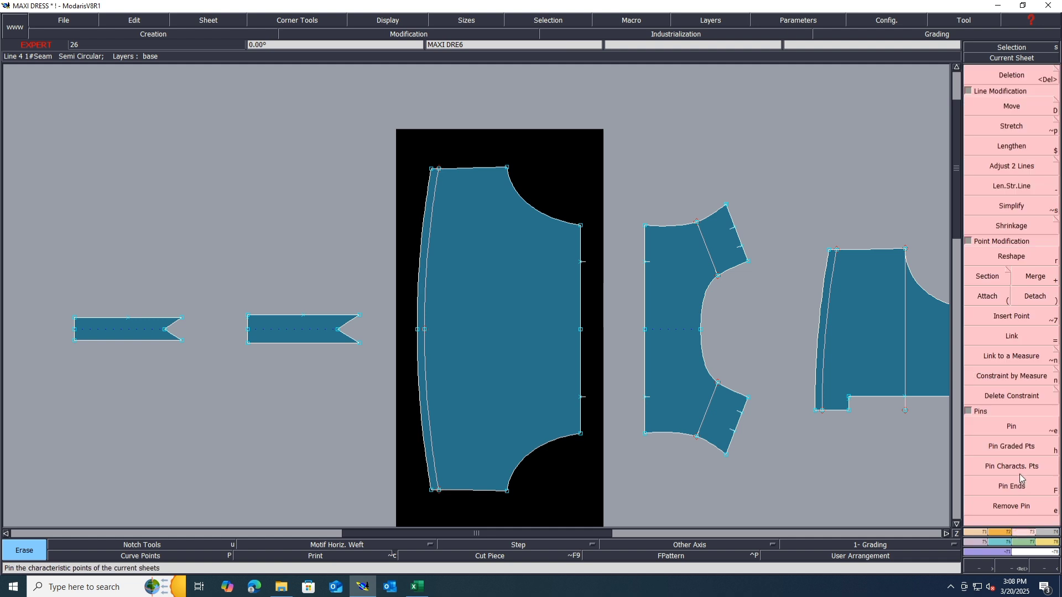
Measure the distance from the upper notch to the midpoint on the straight right edge of the symmetrical back bodice piece.
{"action": "left_click", "coordinate": [1022, 446]}
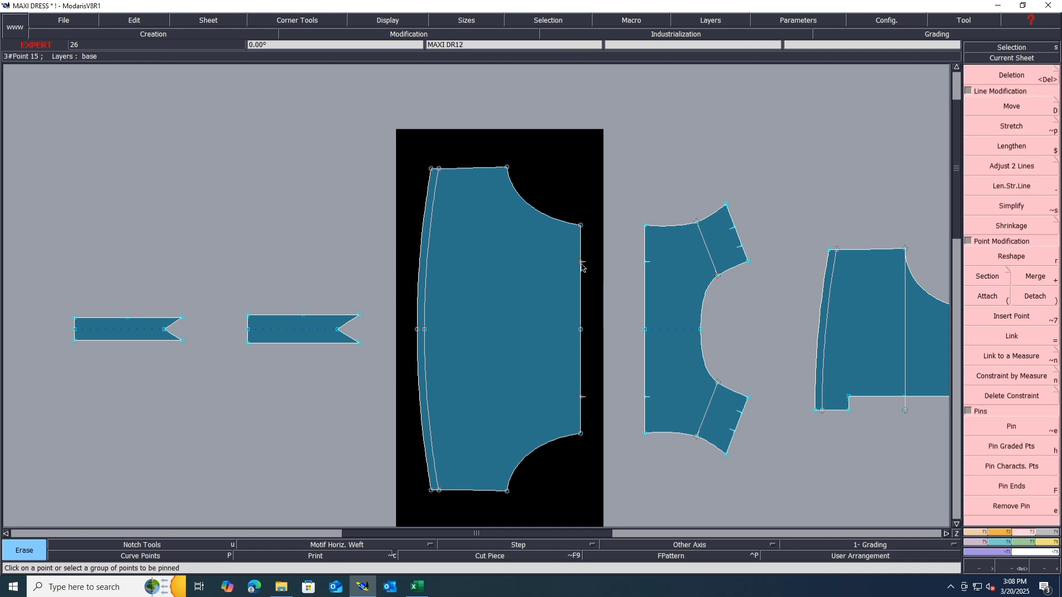
{"action": "key", "text": "m"}
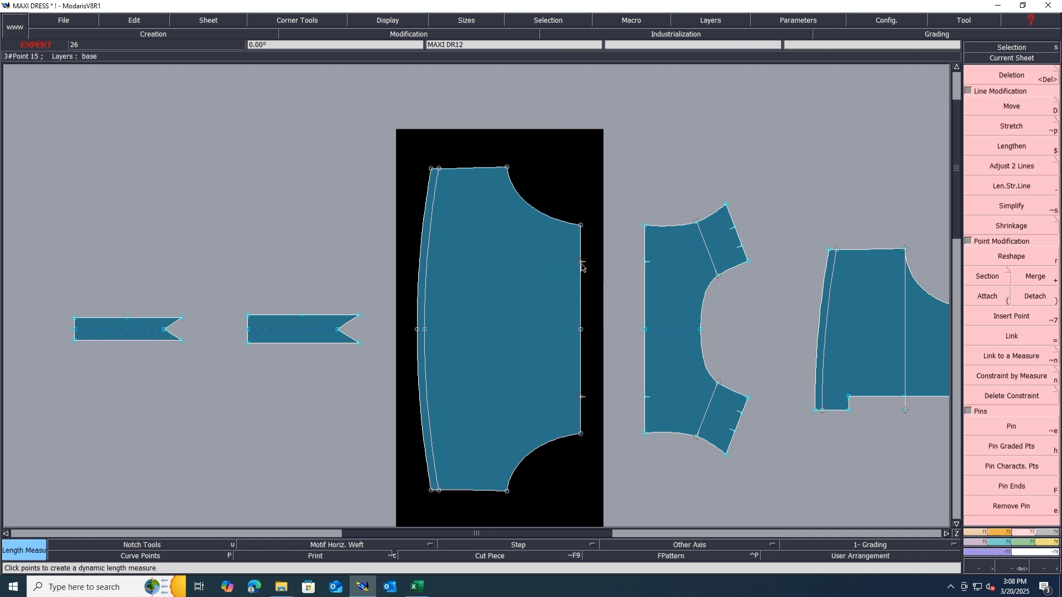
{"action": "left_click", "coordinate": [581, 262]}
{"action": "left_click", "coordinate": [581, 329]}
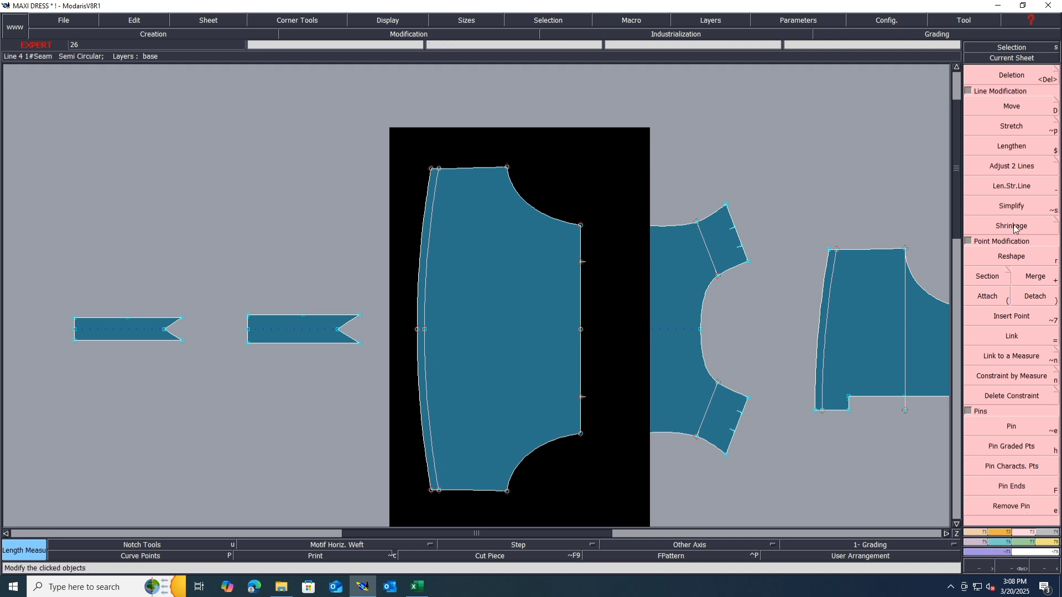
Select the upper armhole and stretch it outward around the upper corner of the curved edge, with ShiftX set to 0.
{"action": "left_click", "coordinate": [1026, 429]}
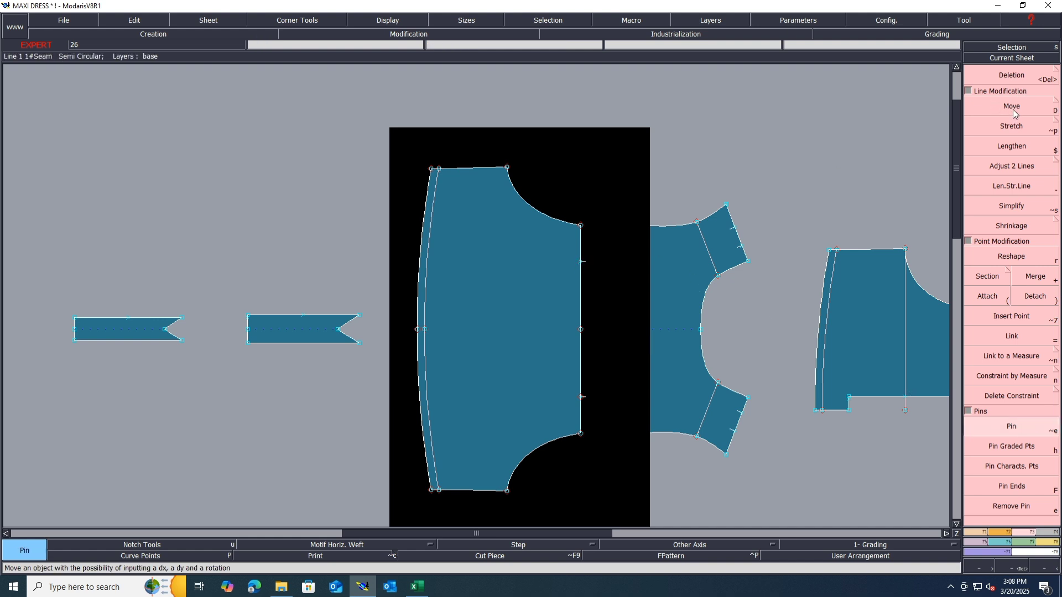
{"action": "left_click", "coordinate": [1007, 127]}
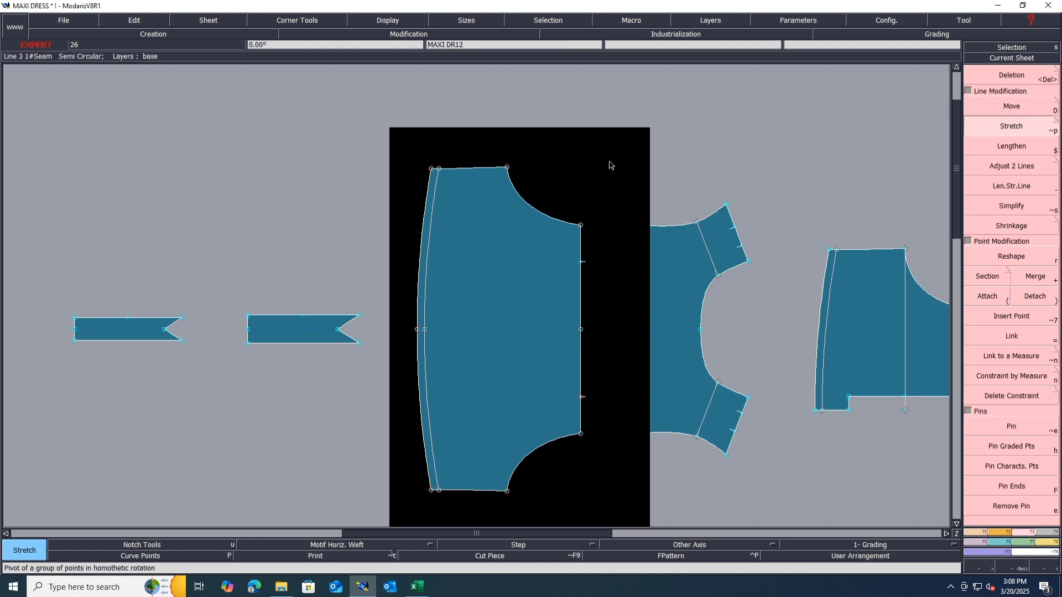
{"action": "left_click_drag", "start_coordinate": [611, 142], "coordinate": [458, 241]}
{"action": "left_click", "coordinate": [433, 167]}
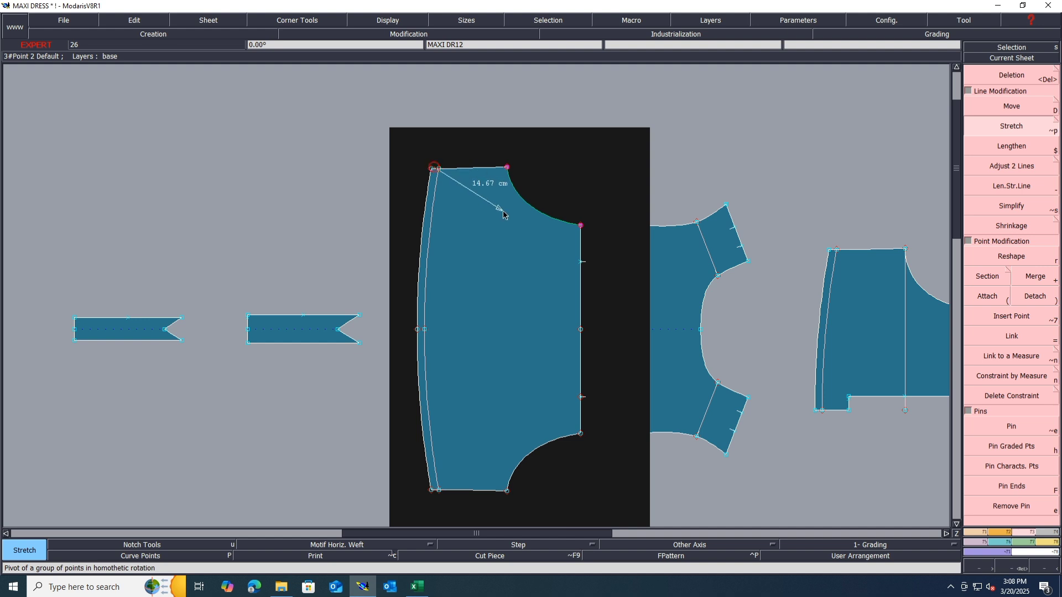
{"action": "left_click", "coordinate": [580, 226]}
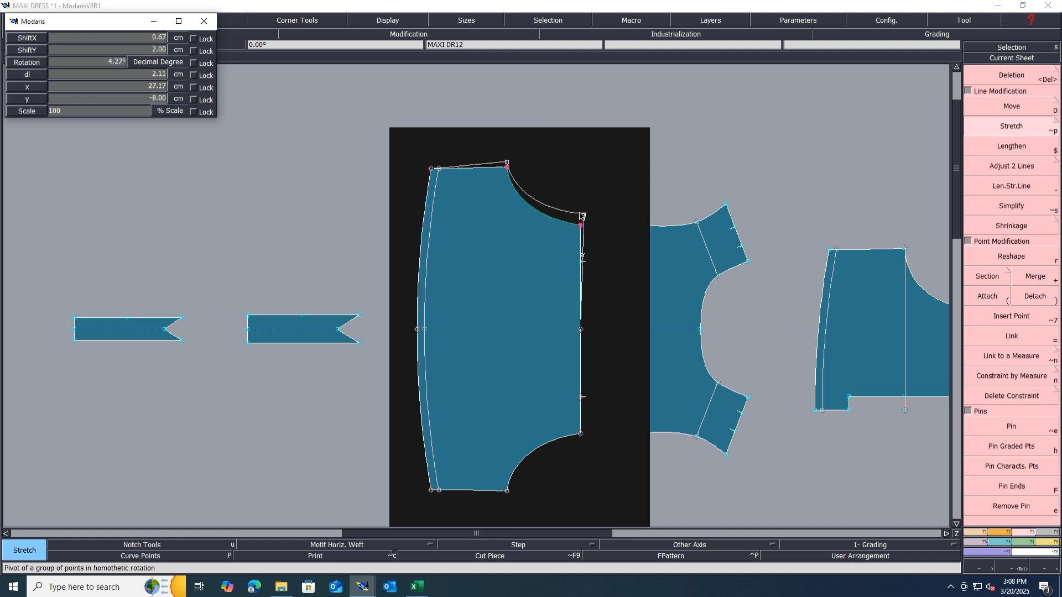
{"action": "type", "text": "0"}
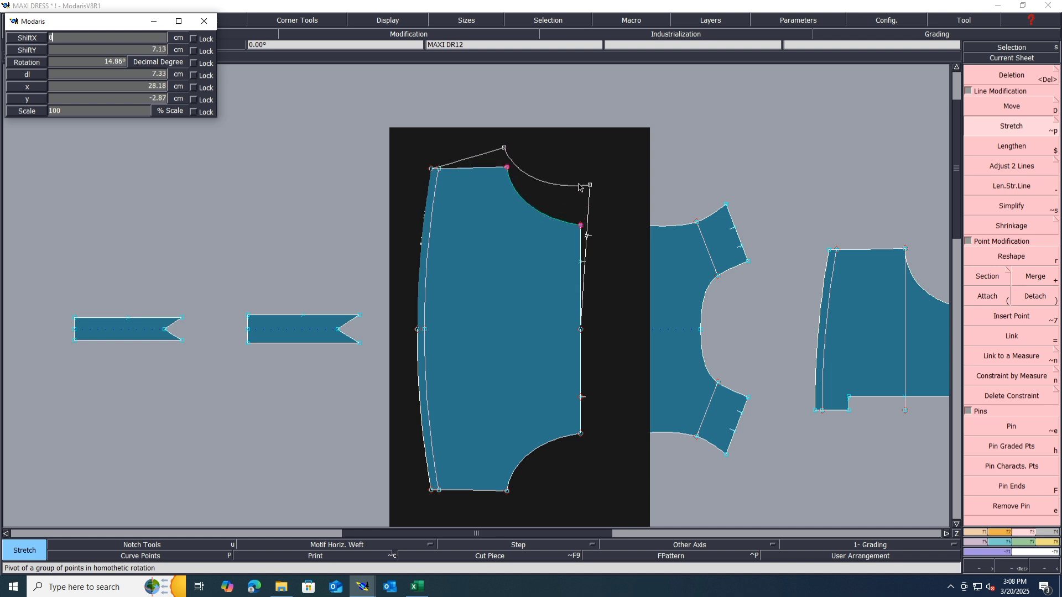
{"action": "key", "text": "Return"}
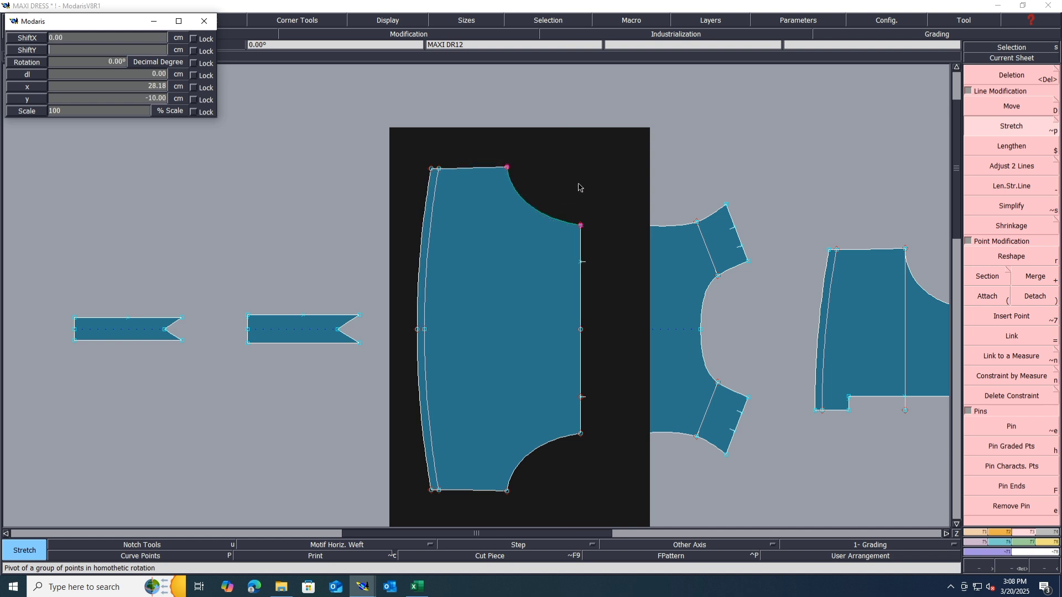
{"action": "key", "text": "Return"}
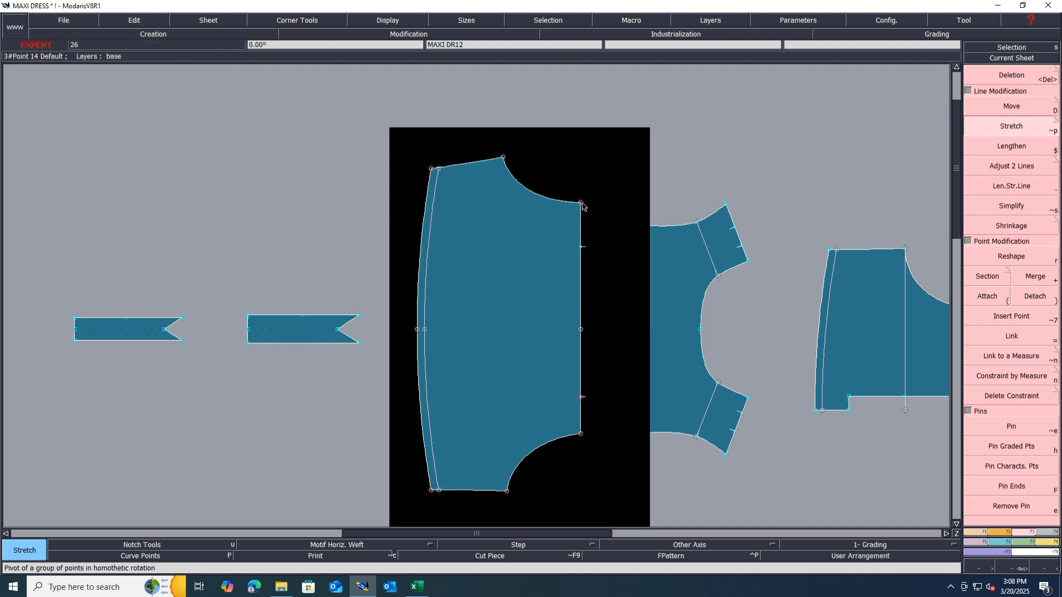
Move the upper armhole's end point on the straight right edge outward with ShiftX 0 and ShiftY 4 cm.
{"action": "left_click", "coordinate": [581, 203]}
{"action": "left_click", "coordinate": [677, 173]}
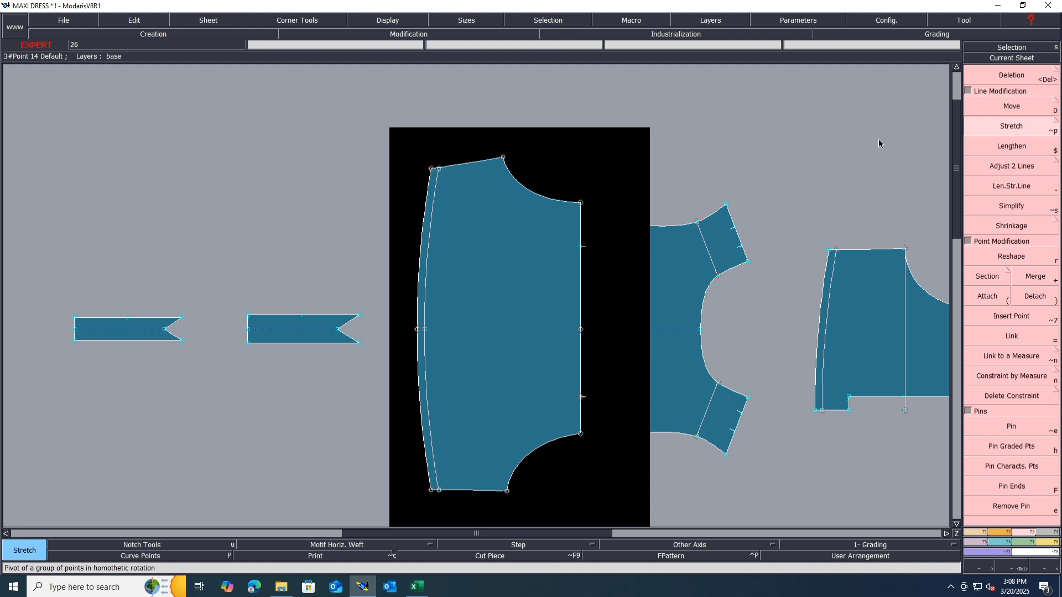
{"action": "left_click", "coordinate": [997, 108]}
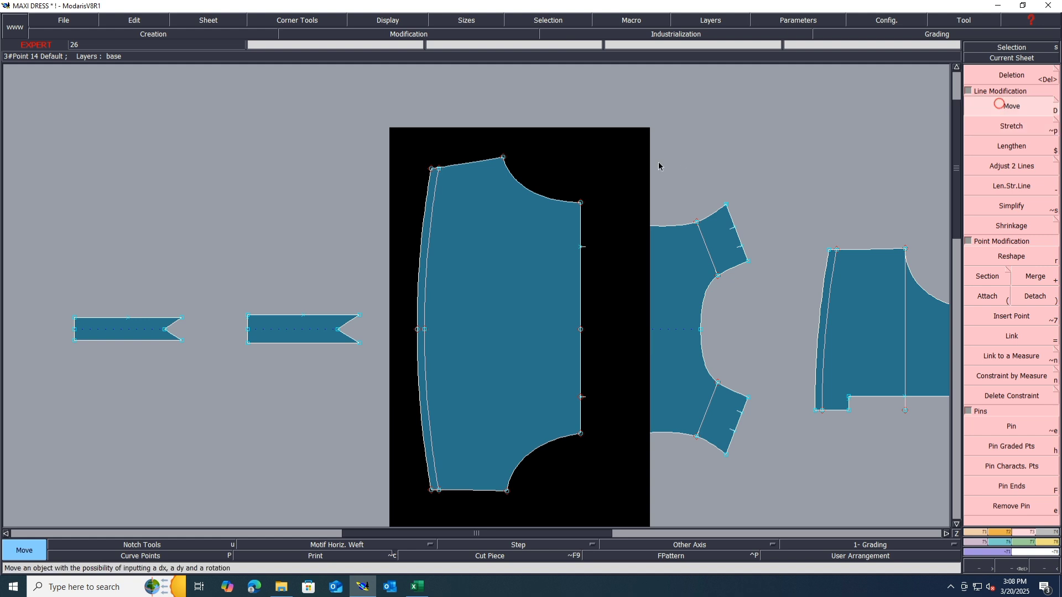
{"action": "left_click", "coordinate": [579, 203]}
{"action": "key", "text": "Down"}
{"action": "type", "text": "0"}
{"action": "key", "text": "Down"}
{"action": "type", "text": "4"}
{"action": "key", "text": "Return"}
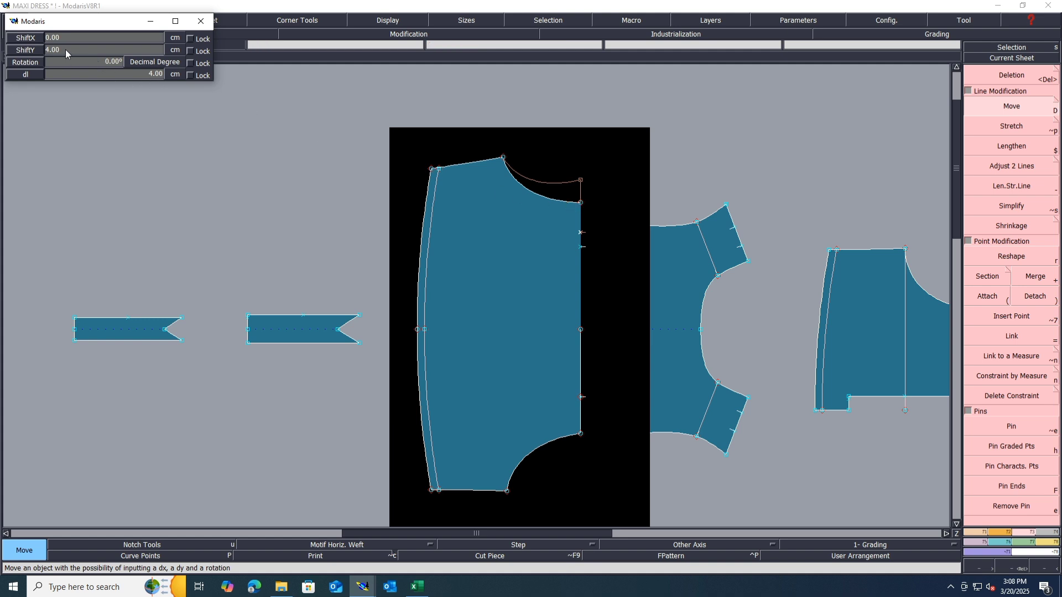
{"action": "type", "text": "2"}
{"action": "key", "text": "Return"}
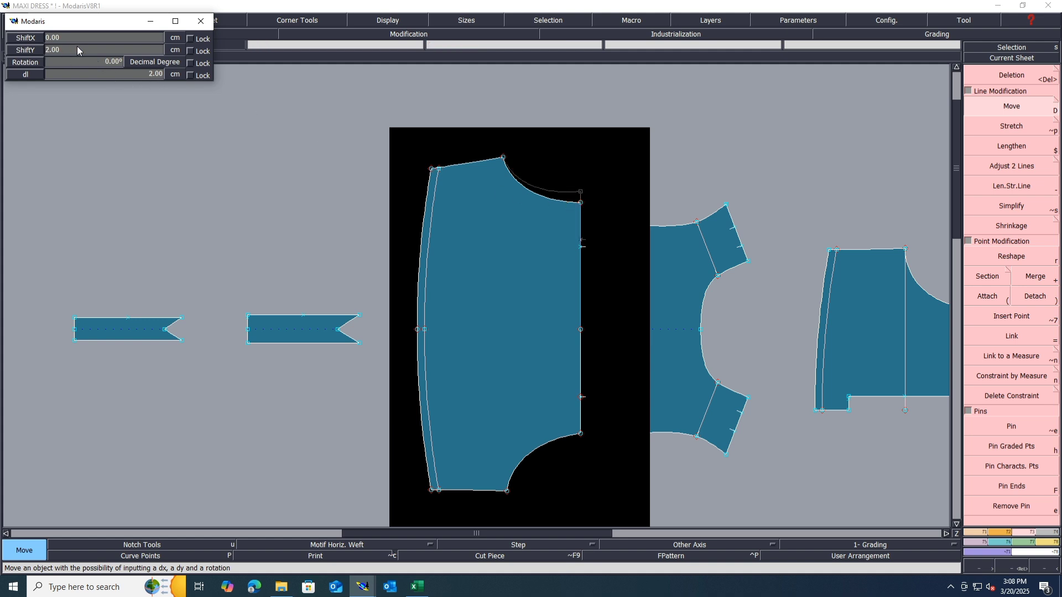
{"action": "key", "text": "Return"}
{"action": "left_click", "coordinate": [615, 214]}
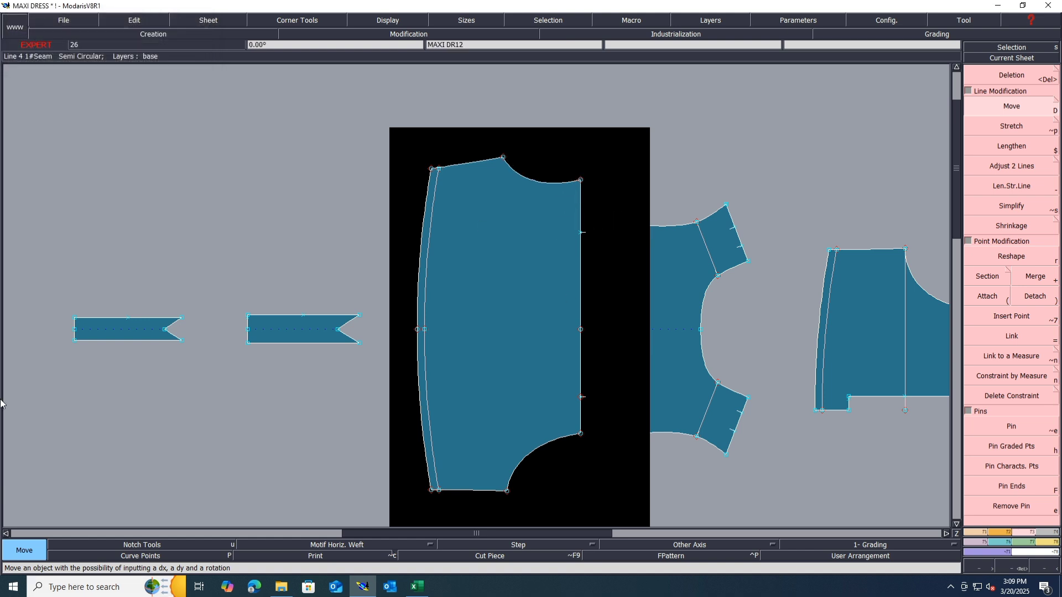
Display the curve points and move several of them inward to reshape the upper armhole into a smooth, deeper curve.
{"action": "scroll", "coordinate": [532, 186], "scroll_direction": "up", "scroll_amount": 5}
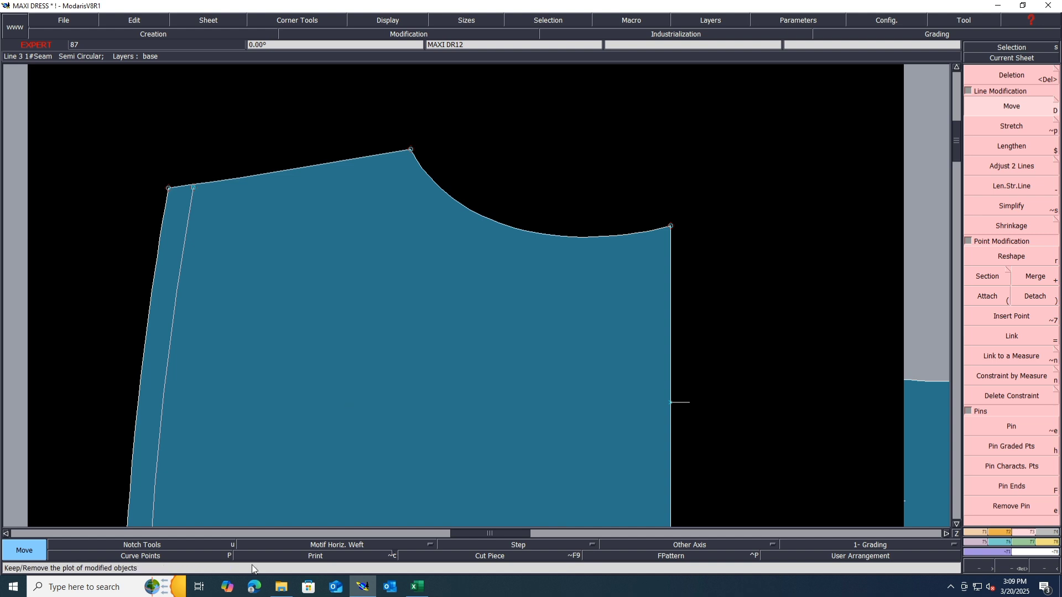
{"action": "left_click", "coordinate": [183, 556]}
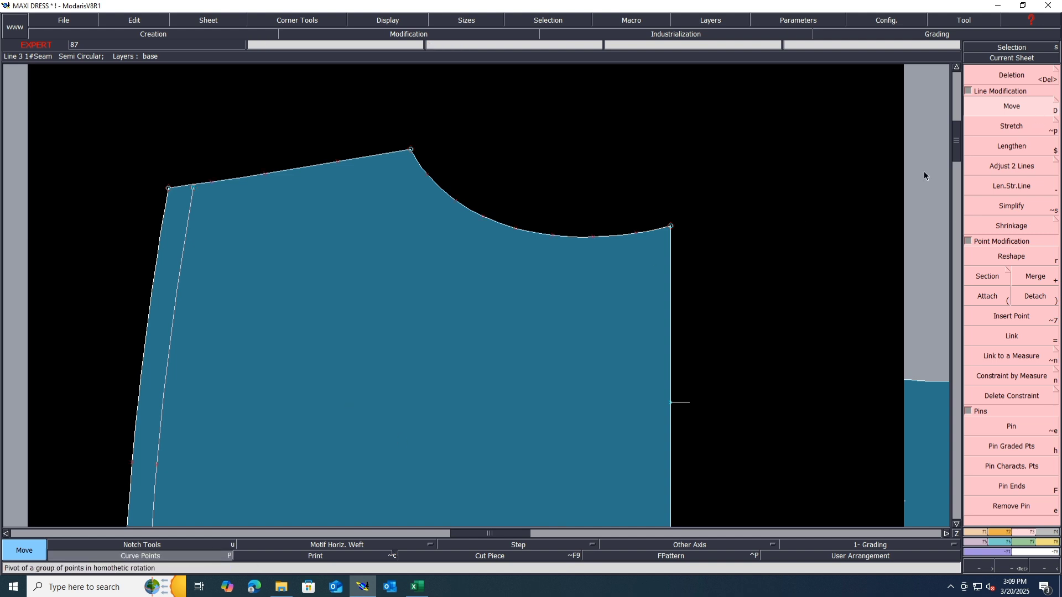
{"action": "left_click", "coordinate": [519, 232]}
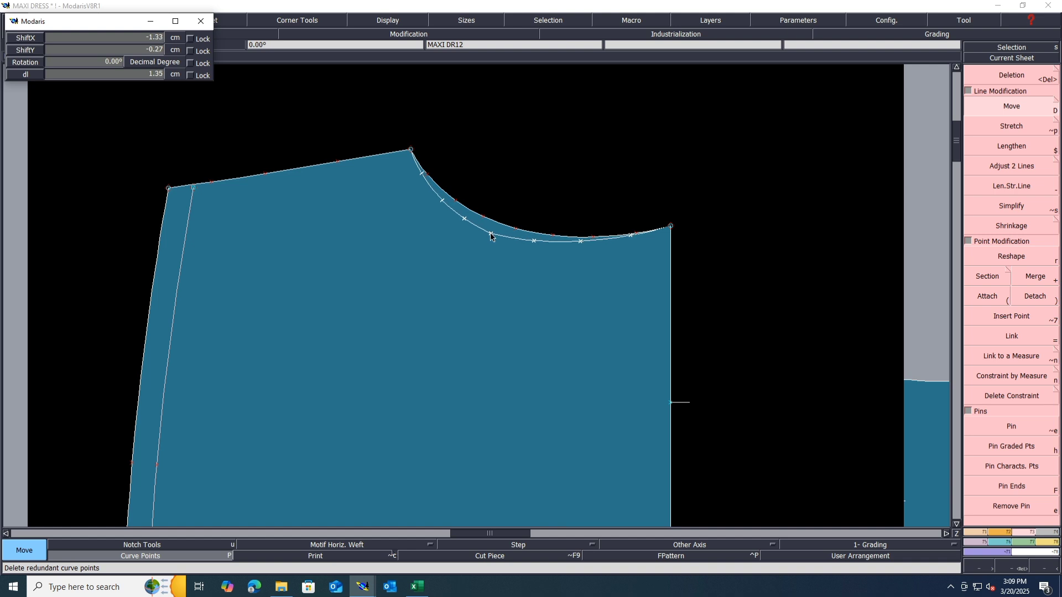
{"action": "left_click", "coordinate": [491, 237]}
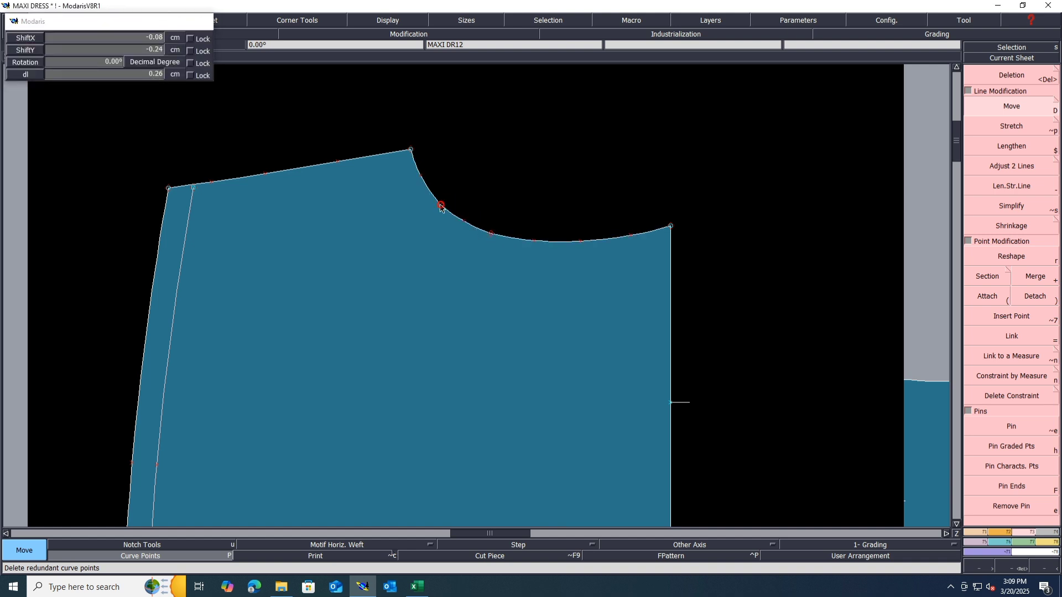
{"action": "left_click", "coordinate": [463, 222]}
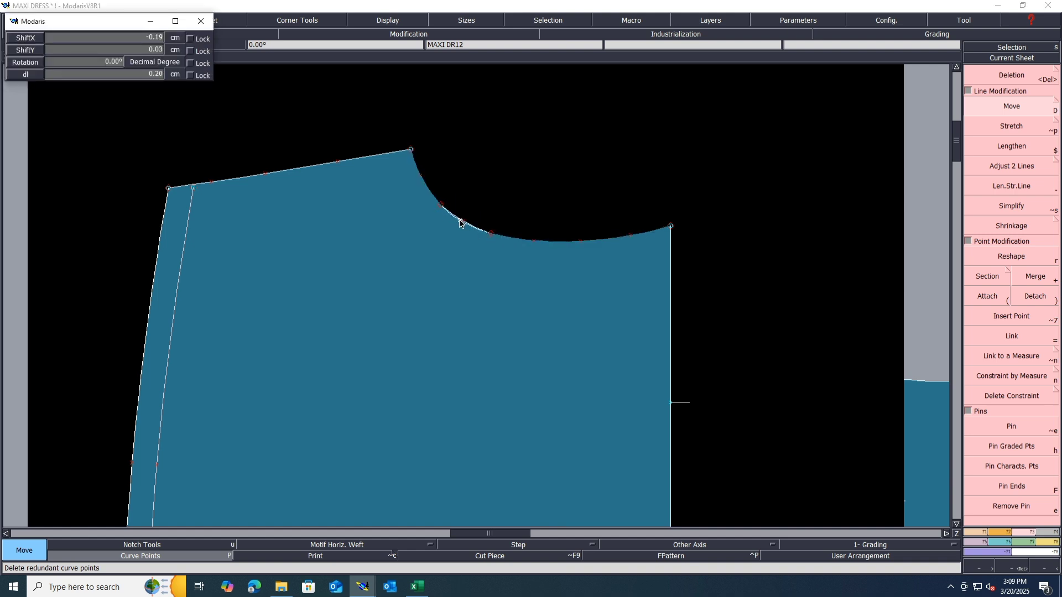
{"action": "left_click", "coordinate": [460, 222]}
{"action": "scroll", "coordinate": [515, 169], "scroll_direction": "down", "scroll_amount": 5}
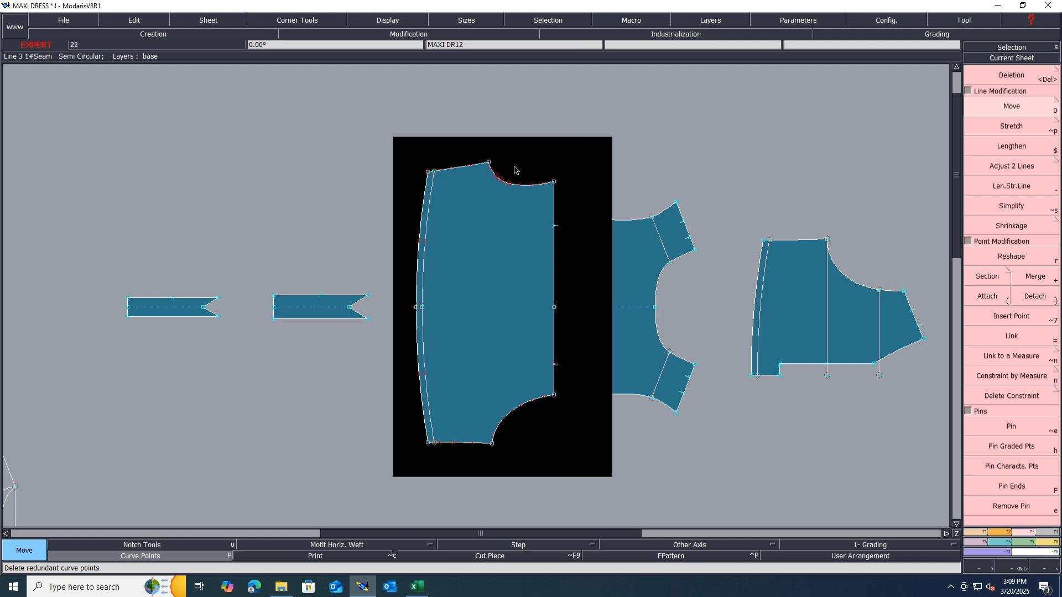
Select the internal curved line, draw a straight centre line between the two edge midpoints, and hide the curve points.
{"action": "left_click", "coordinate": [427, 239]}
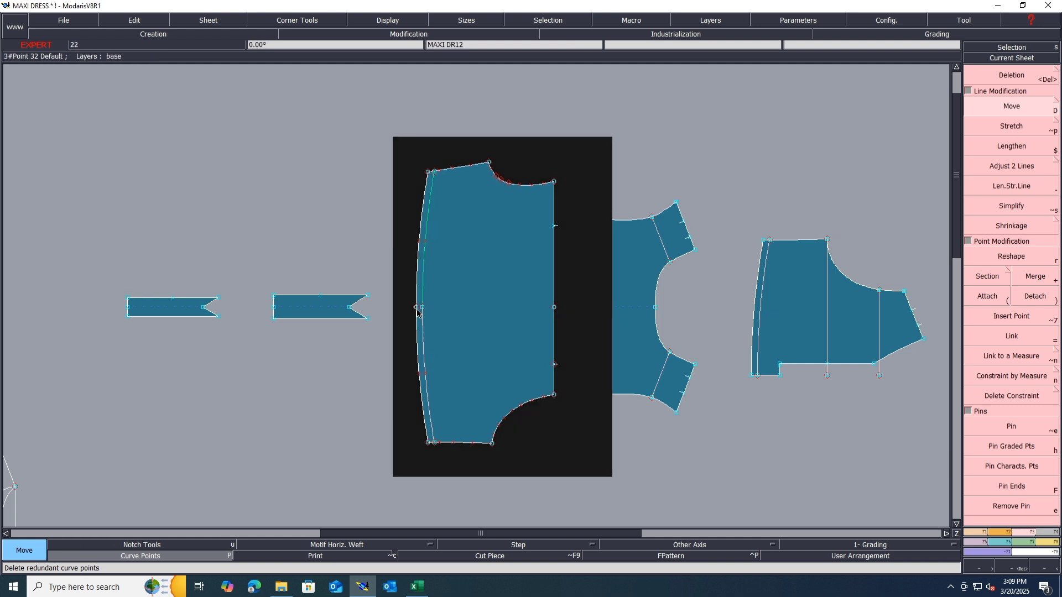
{"action": "key", "text": "1"}
{"action": "left_click", "coordinate": [416, 306]}
{"action": "left_click", "coordinate": [554, 307]}
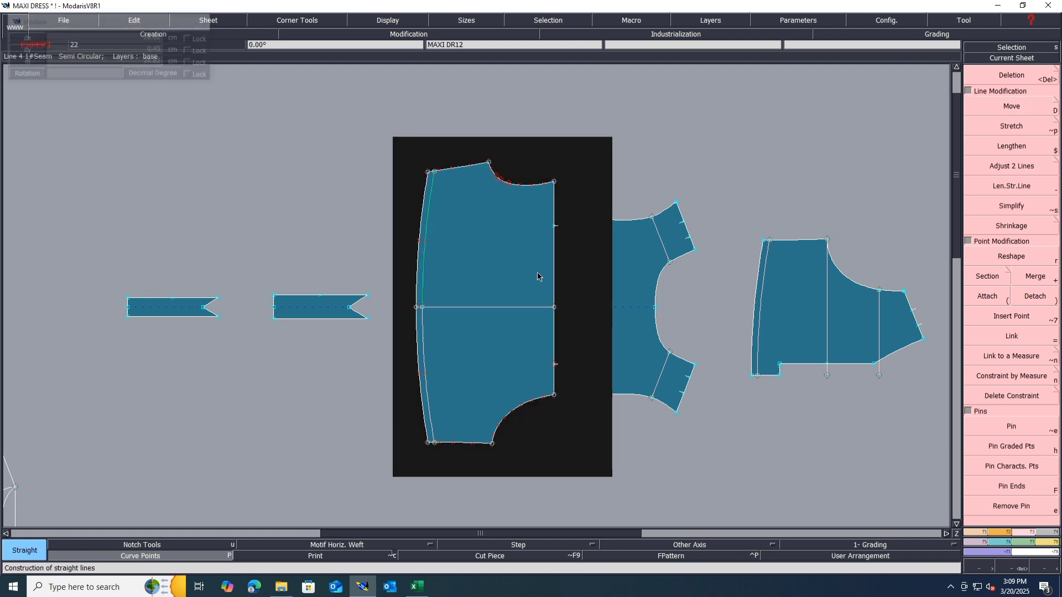
{"action": "key", "text": "u"}
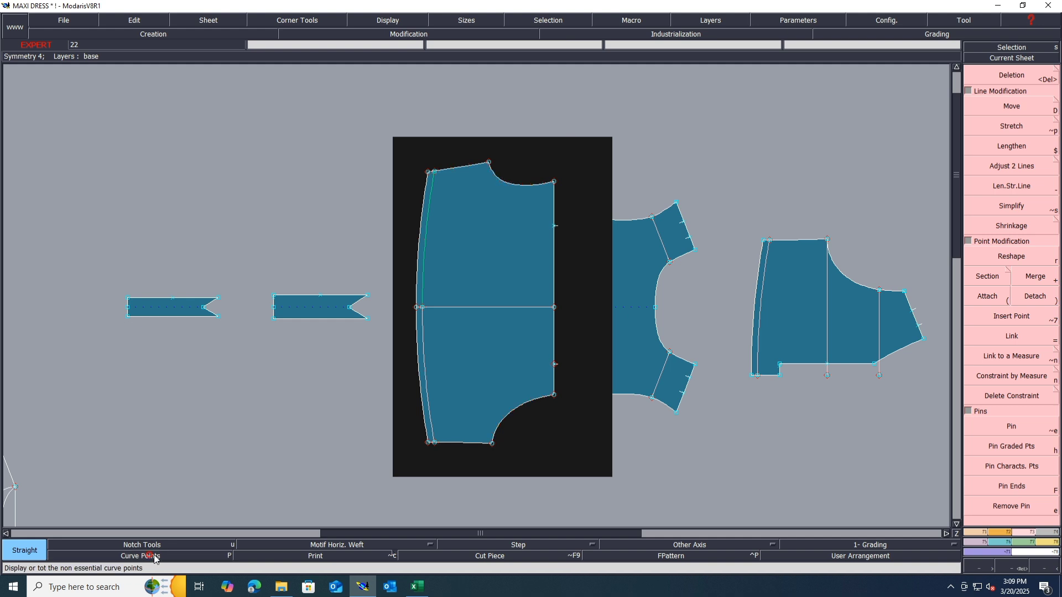
Extract the reshaped upper half of the back bodice, with its internal curved line, as a seam piece and rearrange the sheets.
{"action": "key", "text": "x"}
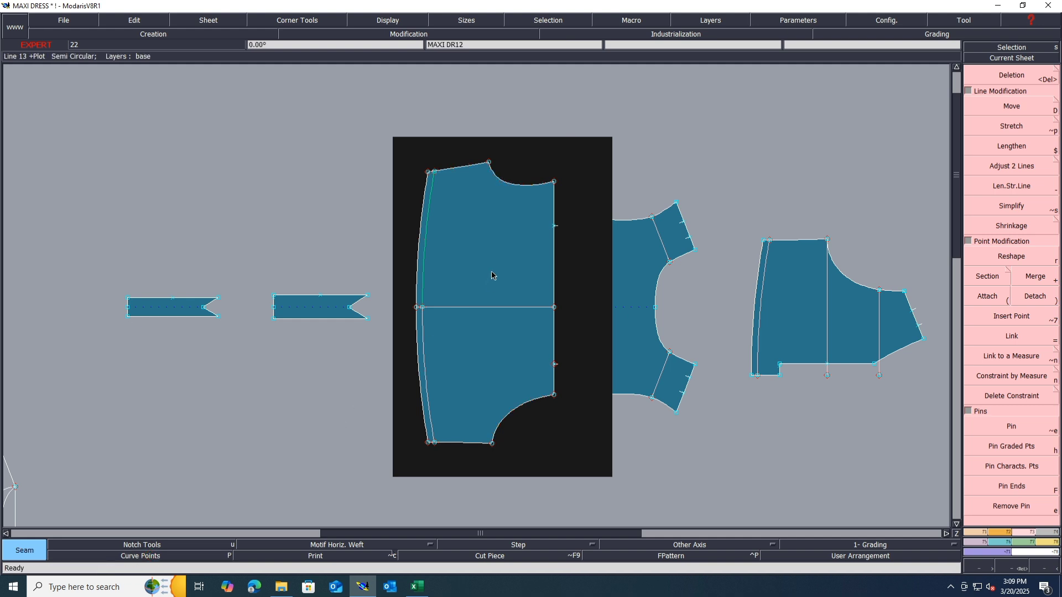
{"action": "left_click", "coordinate": [497, 266]}
{"action": "right_click", "coordinate": [418, 296]}
{"action": "key", "text": "j"}
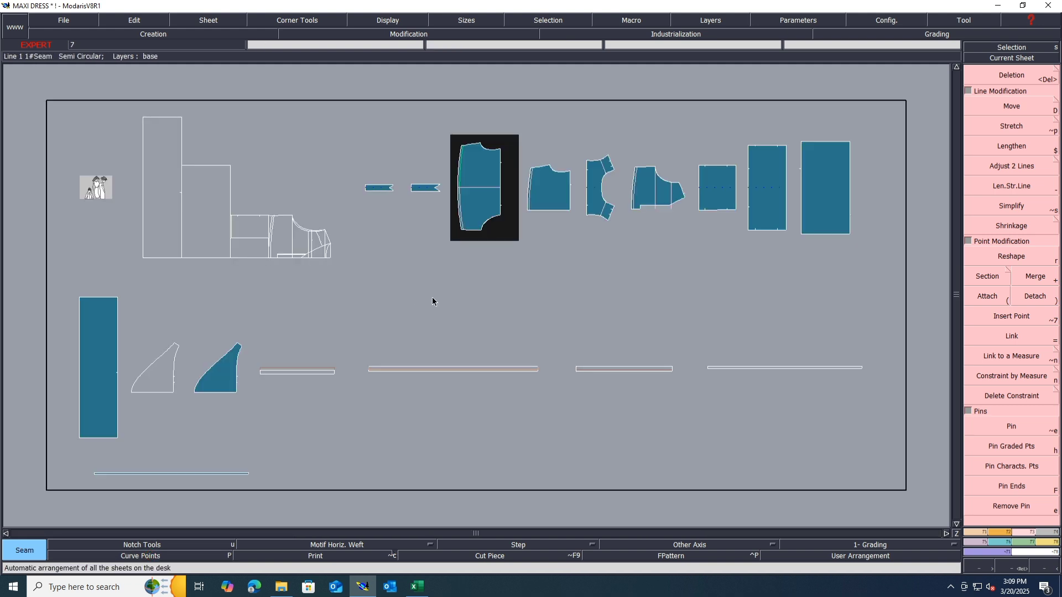
Unfold the extracted half back bodice and its internal line about the centre edge with Sym 2Pts, and rearrange the sheets.
{"action": "scroll", "coordinate": [544, 182], "scroll_direction": "up", "scroll_amount": 4}
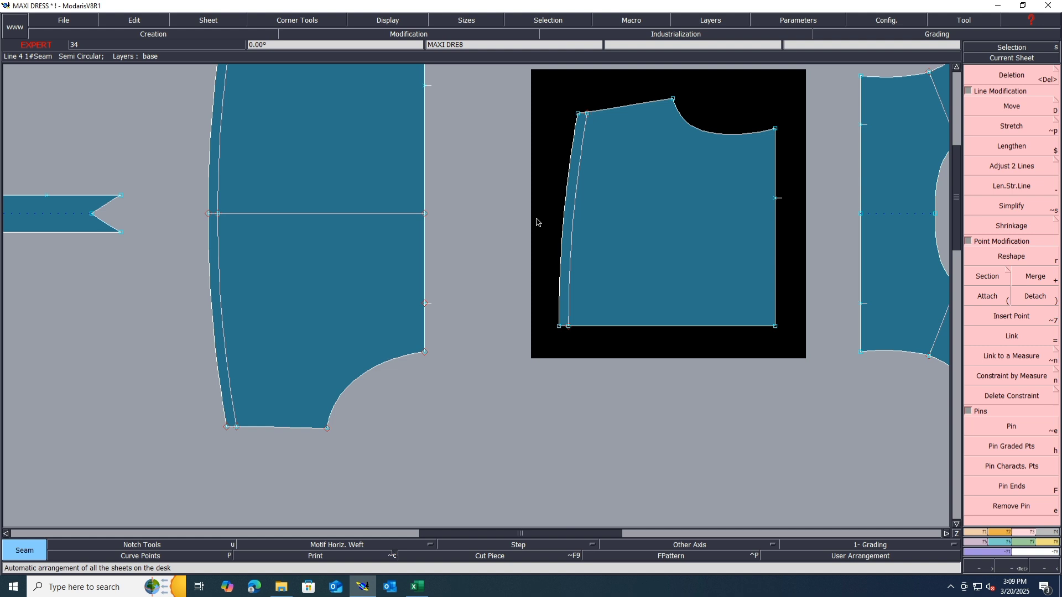
{"action": "left_click", "coordinate": [573, 213]}
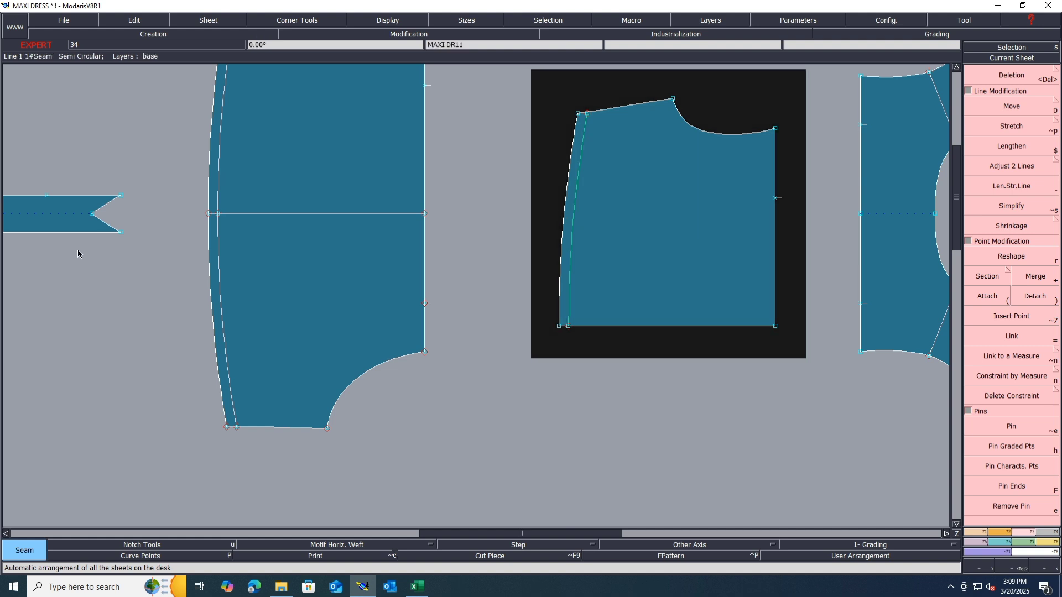
{"action": "left_click", "coordinate": [986, 542]}
{"action": "left_click", "coordinate": [1011, 173]}
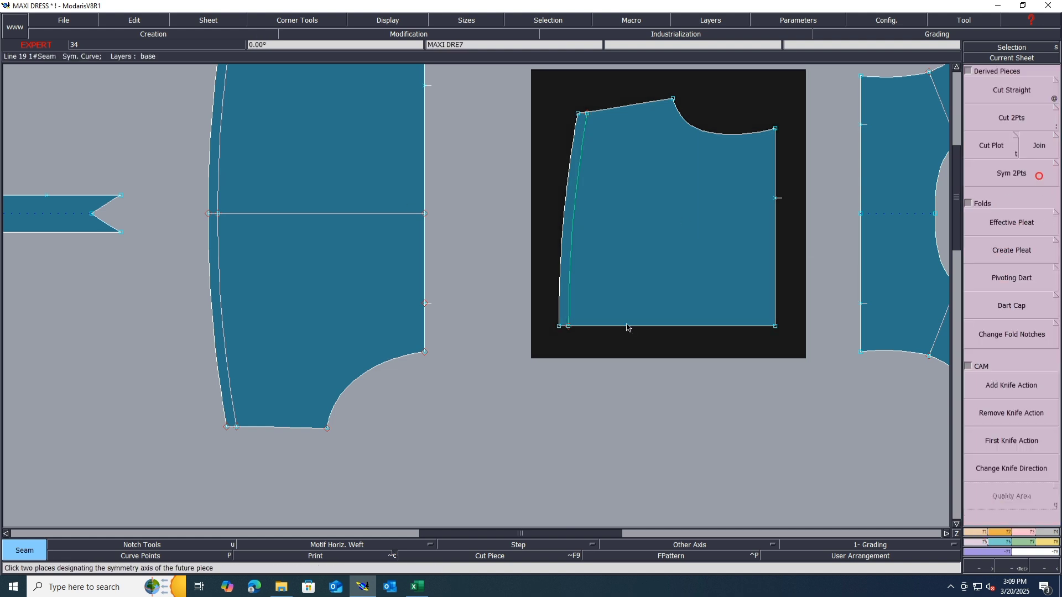
{"action": "left_click", "coordinate": [568, 326]}
{"action": "left_click", "coordinate": [775, 326]}
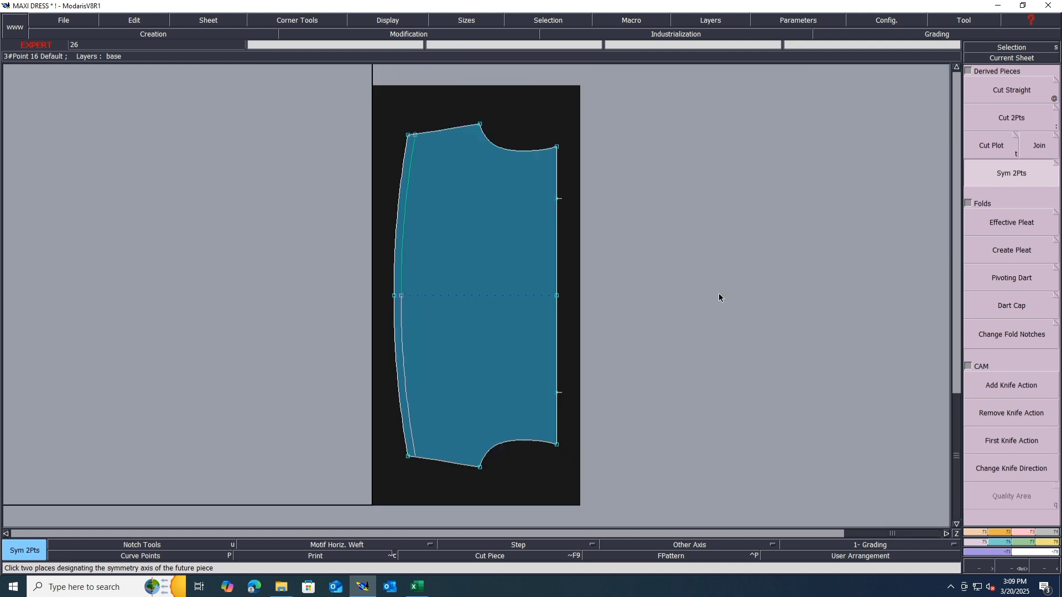
{"action": "key", "text": "F8"}
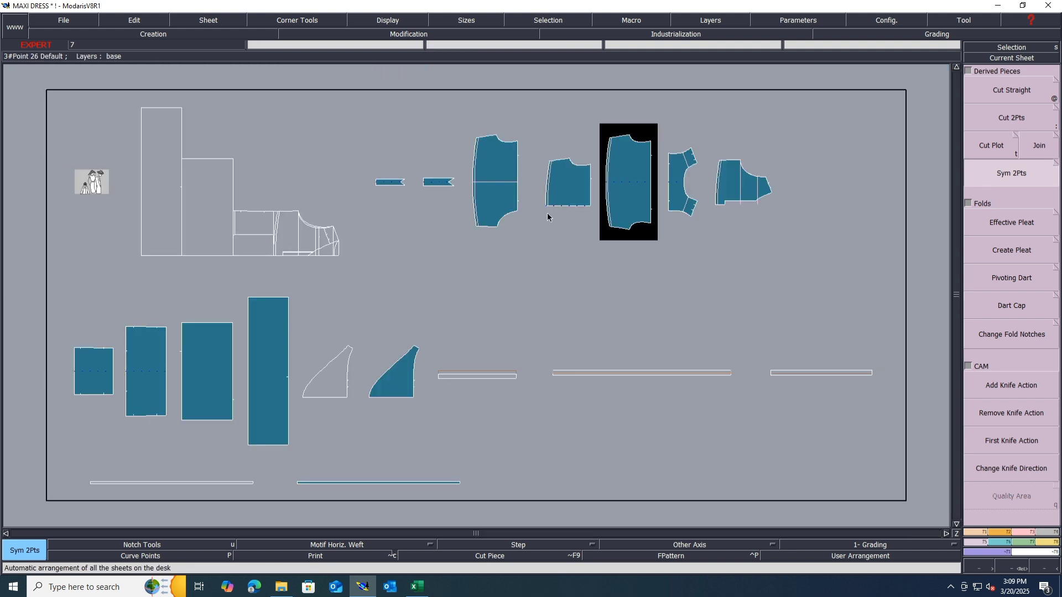
Delete the intermediate half back bodice sheet and the original full back bodice sheet, and rearrange the sheets.
{"action": "left_click", "coordinate": [567, 196]}
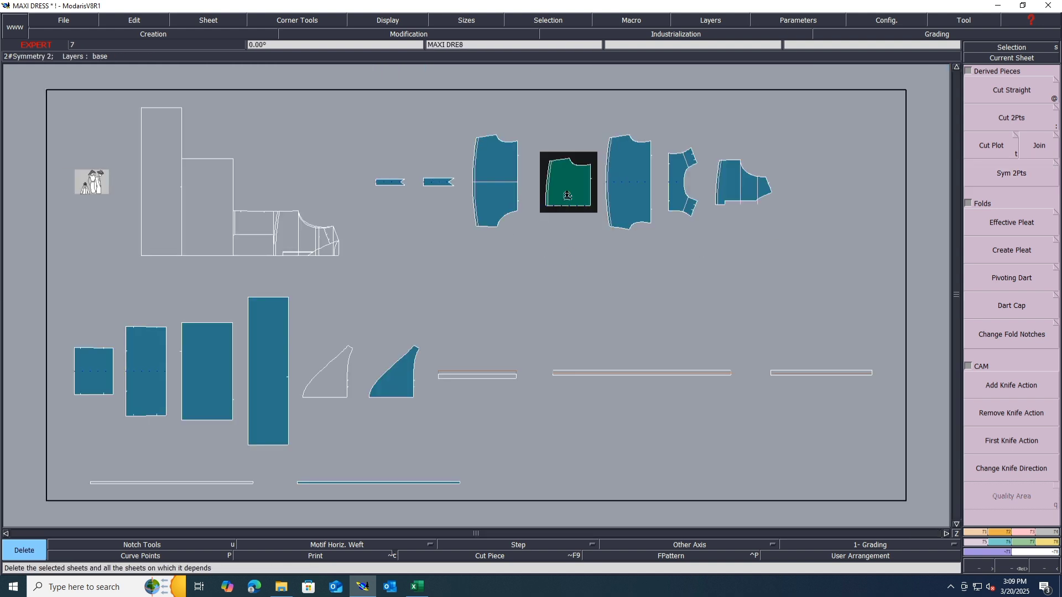
{"action": "key", "text": "Delete"}
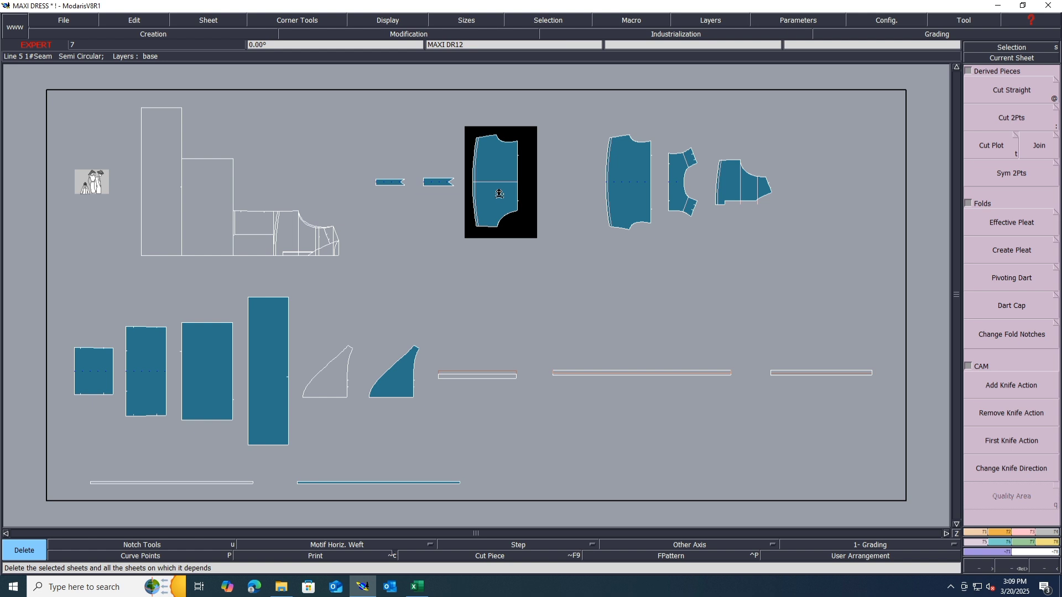
{"action": "key", "text": "Delete"}
{"action": "key", "text": "F8"}
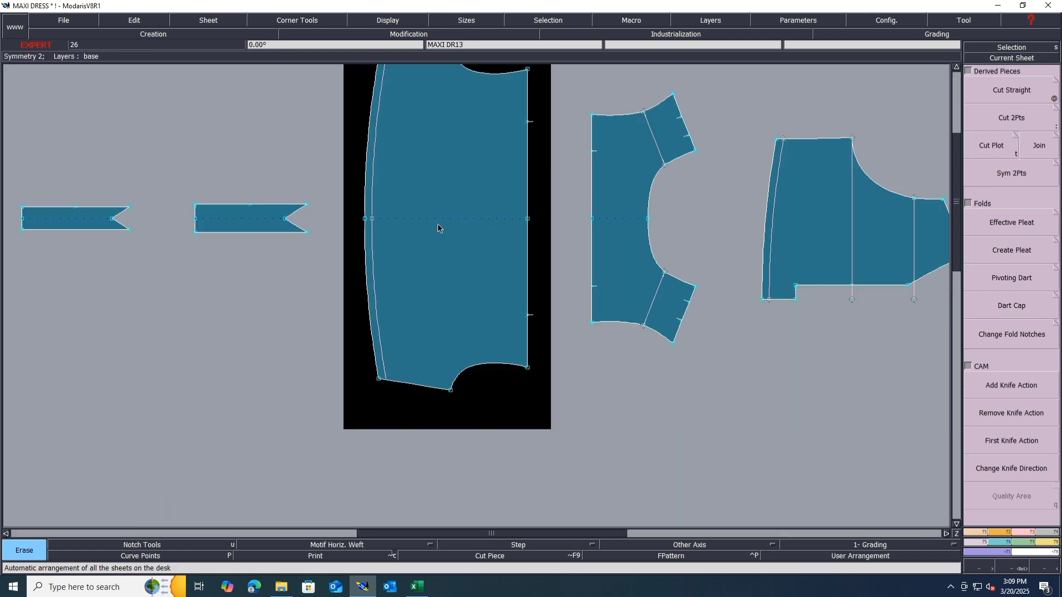
{"action": "scroll", "coordinate": [695, 189], "scroll_direction": "up", "scroll_amount": 3}
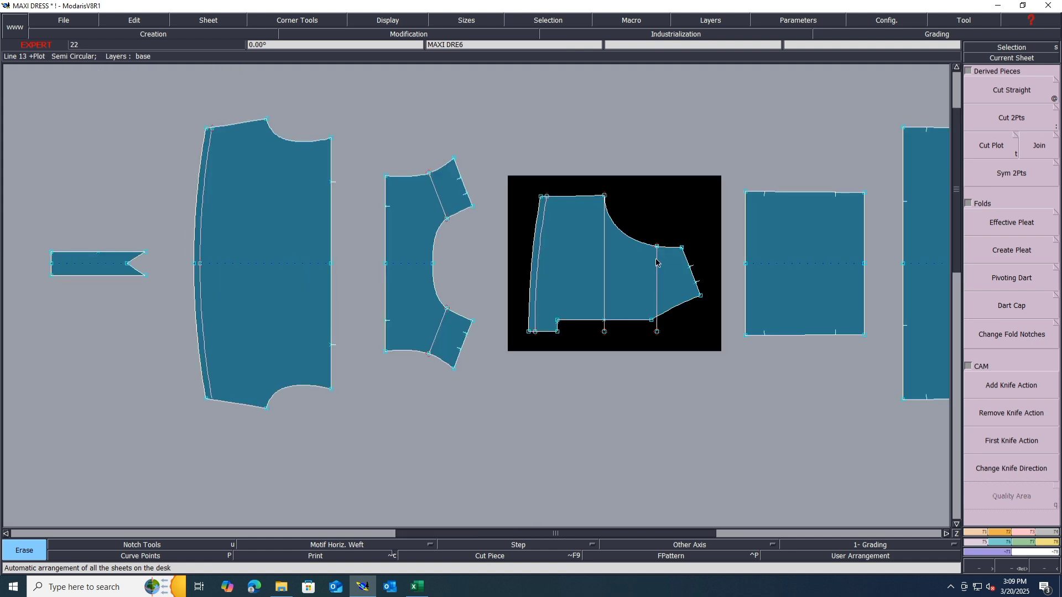
Delete the straight internal line nearest the shoulder on the half bodice piece with the centre slit.
{"action": "key", "text": "Delete"}
{"action": "left_click", "coordinate": [656, 262]}
{"action": "scroll", "coordinate": [714, 293], "scroll_direction": "up", "scroll_amount": 2}
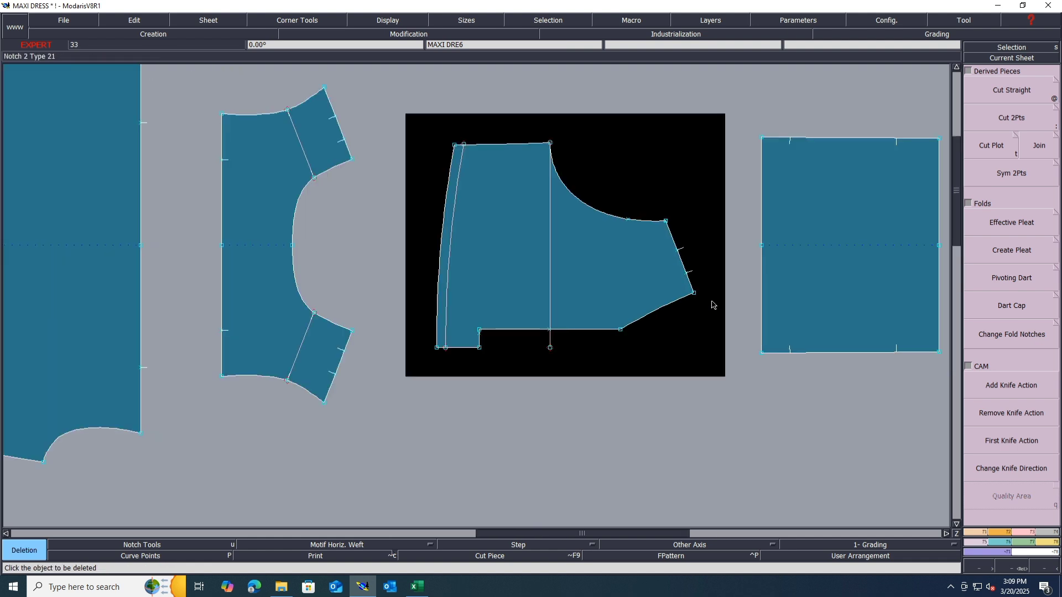
{"action": "scroll", "coordinate": [630, 268], "scroll_direction": "up", "scroll_amount": 5}
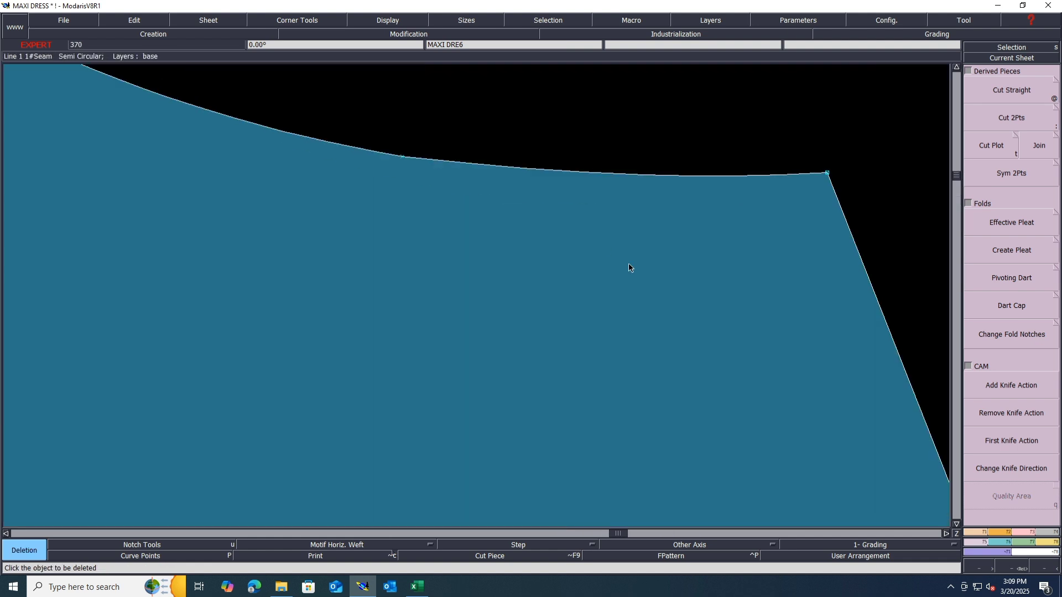
{"action": "left_click", "coordinate": [826, 176]}
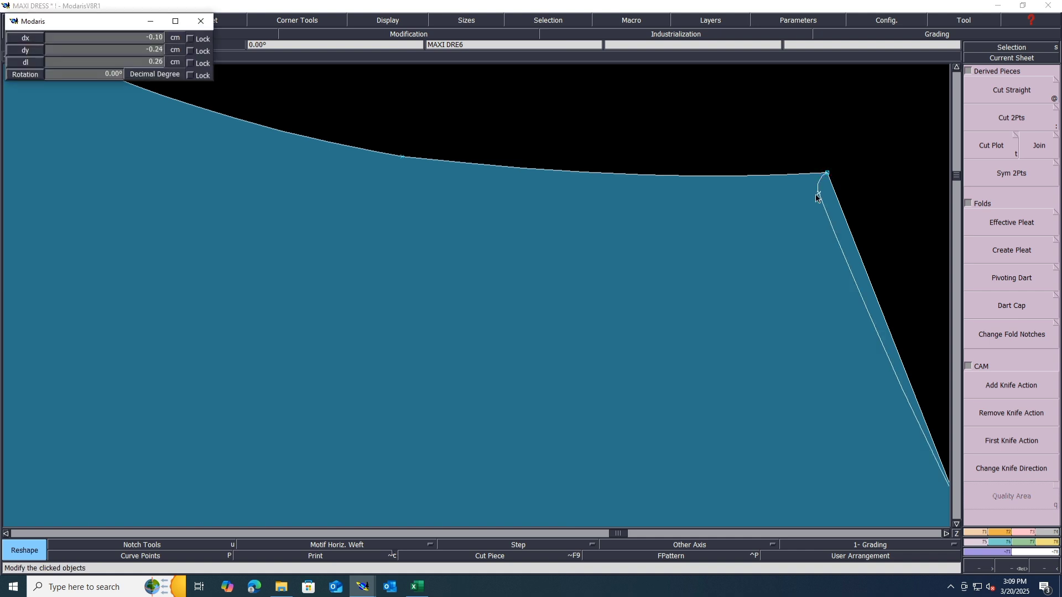
{"action": "scroll", "coordinate": [559, 270], "scroll_direction": "down", "scroll_amount": 6}
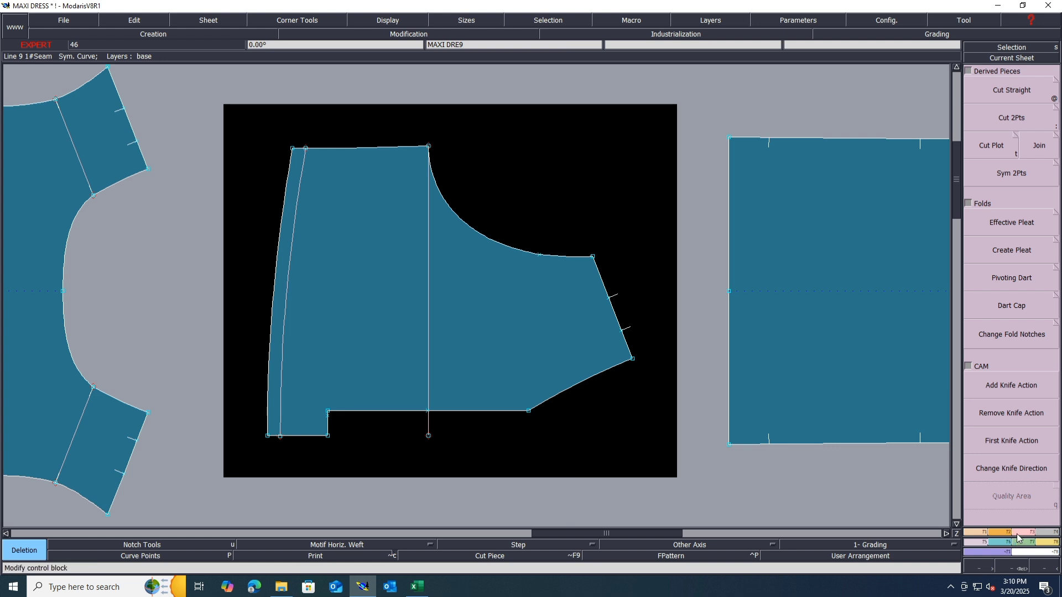
Pin the corner points of the slit half bodice, leaving the armhole curve point unpinned.
{"action": "key", "text": "F3"}
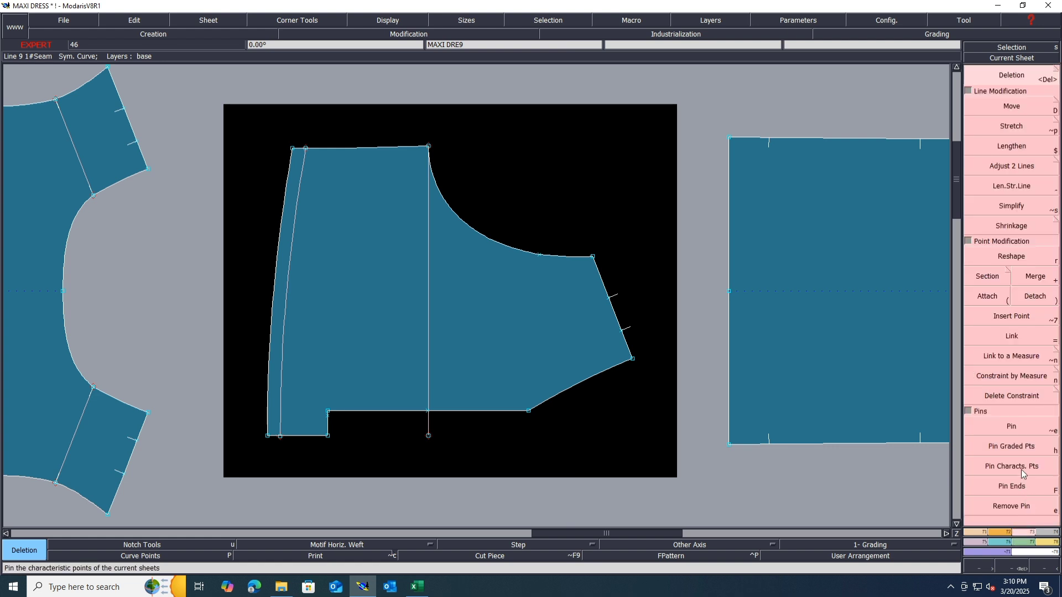
{"action": "left_click", "coordinate": [1017, 429]}
{"action": "left_click", "coordinate": [1016, 429]}
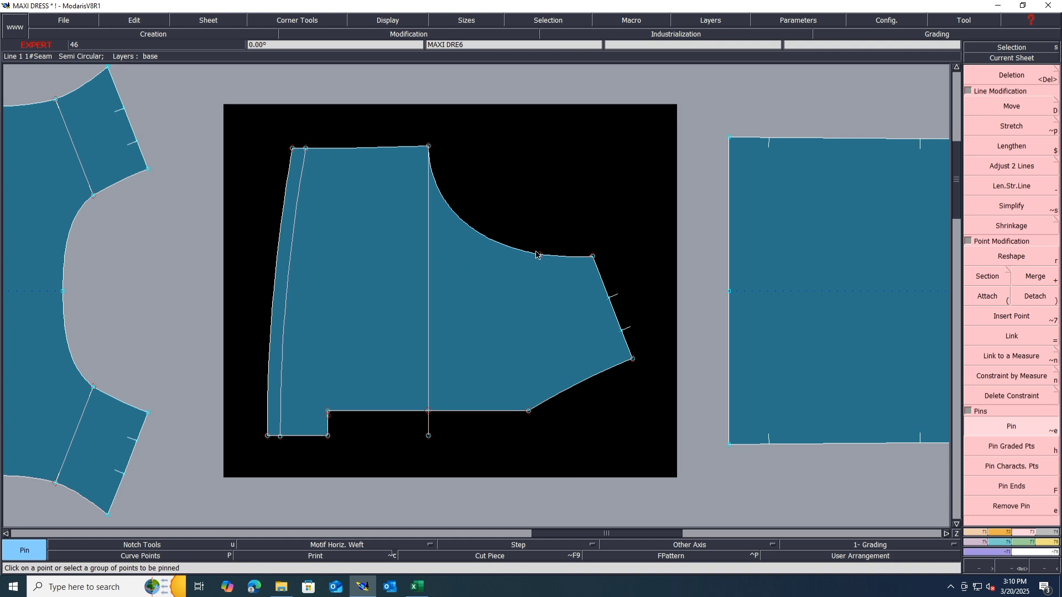
{"action": "key", "text": "d"}
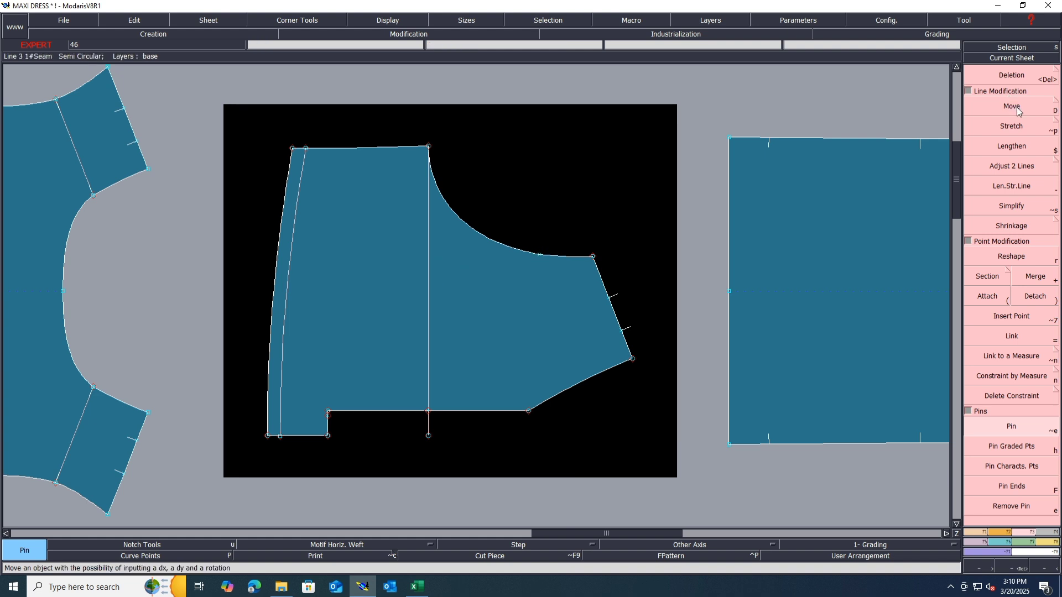
{"action": "left_click", "coordinate": [428, 149]}
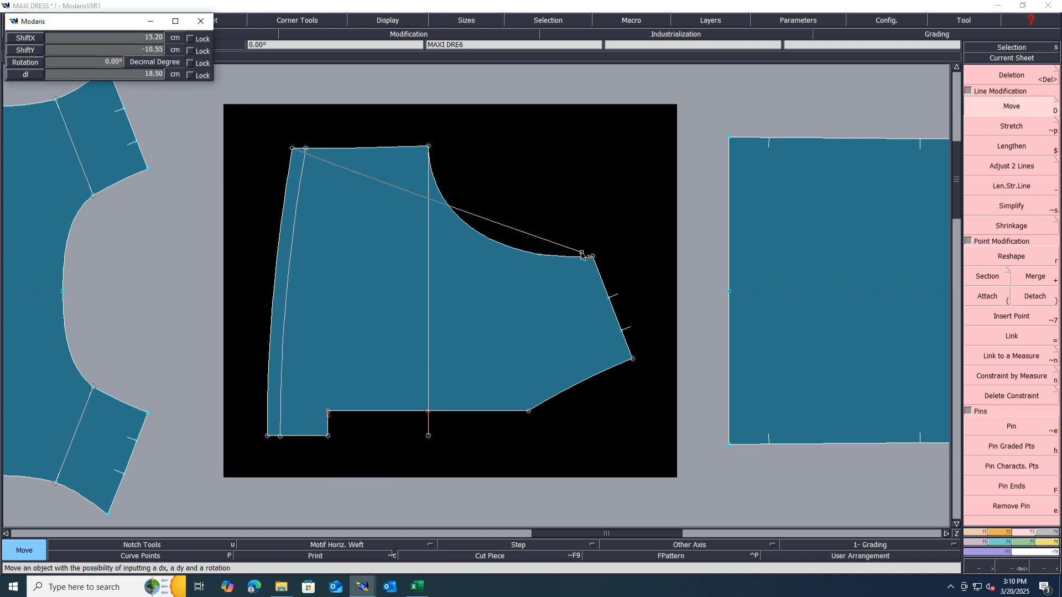
{"action": "left_click", "coordinate": [487, 204]}
{"action": "key", "text": "ctrl+z"}
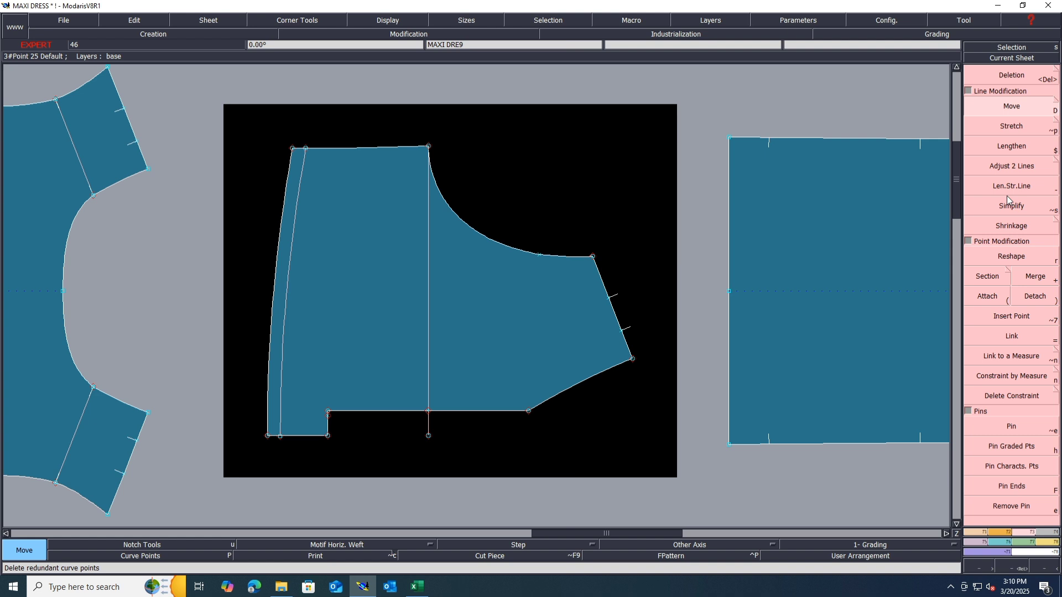
Stretch the armhole curve about the underarm point, shifting the shoulder tip 0 cm in X and 3 cm in Y.
{"action": "left_click", "coordinate": [1011, 126]}
{"action": "left_click", "coordinate": [429, 147]}
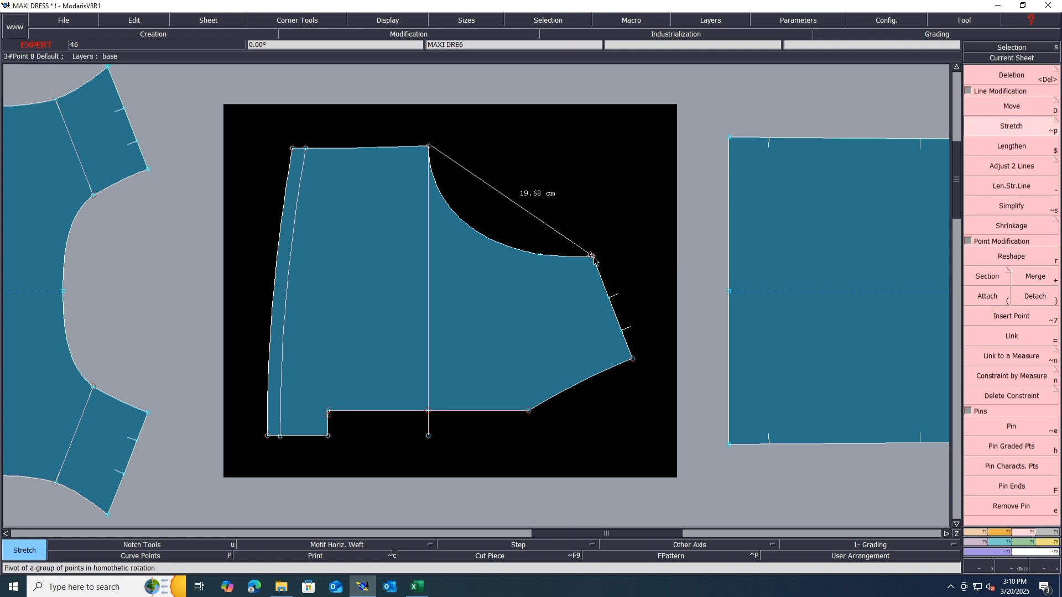
{"action": "left_click", "coordinate": [592, 258]}
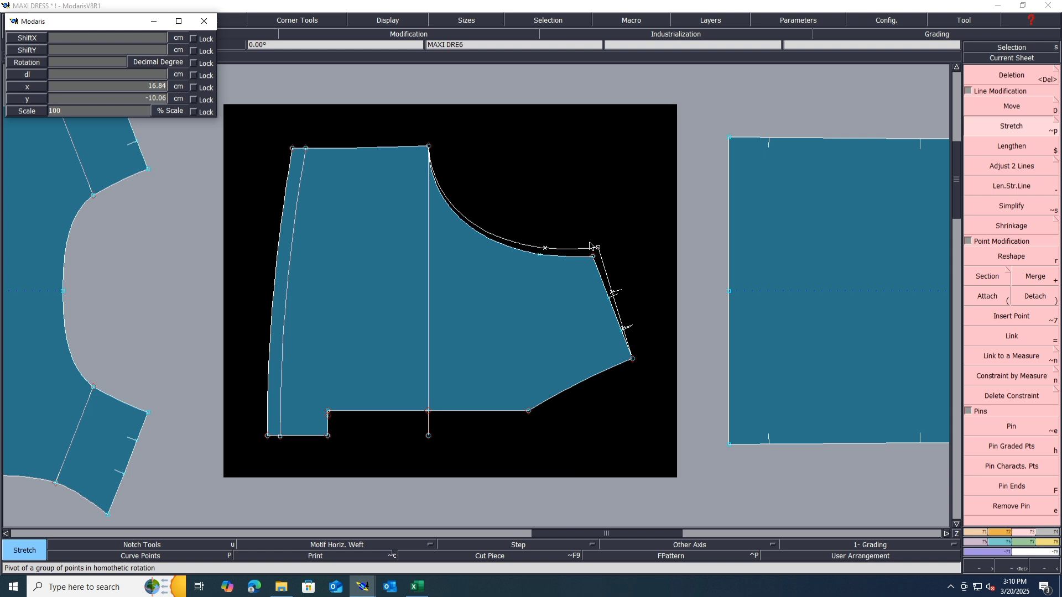
{"action": "key", "text": "Down"}
{"action": "type", "text": "0"}
{"action": "key", "text": "Down"}
{"action": "type", "text": "3"}
{"action": "key", "text": "Return"}
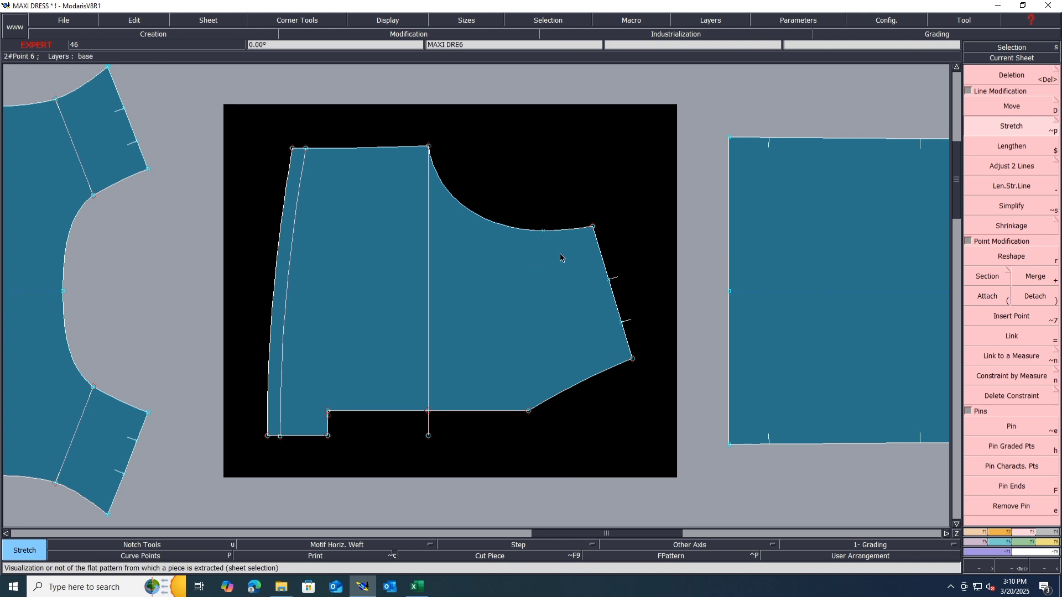
Unfold the slit half bodice with its two internal lines about the short centre edge below the slit, using Sym 2Pts.
{"action": "scroll", "coordinate": [560, 257], "scroll_direction": "down", "scroll_amount": 1}
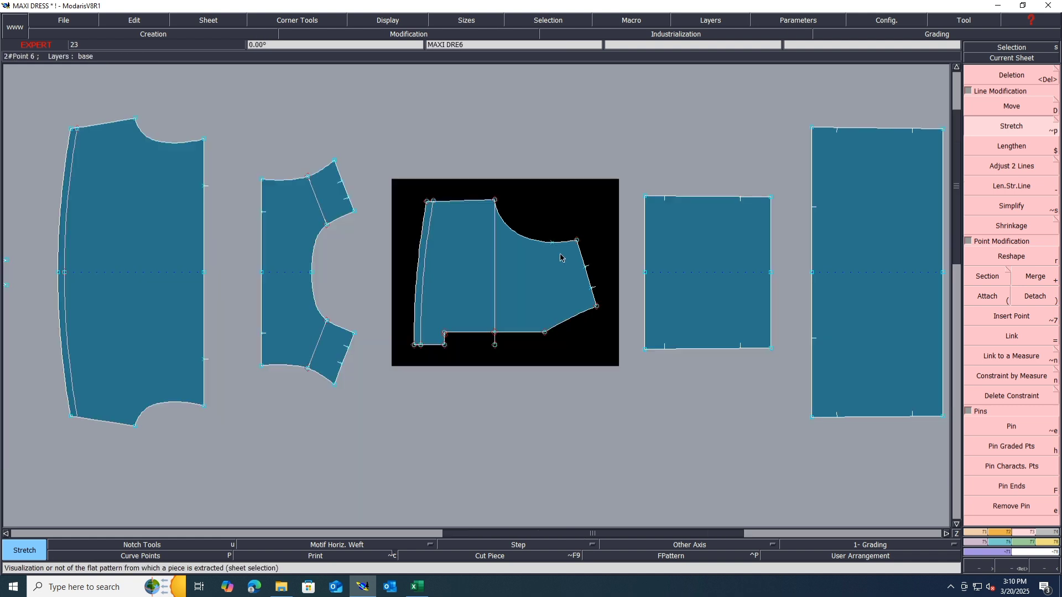
{"action": "left_click", "coordinate": [421, 308]}
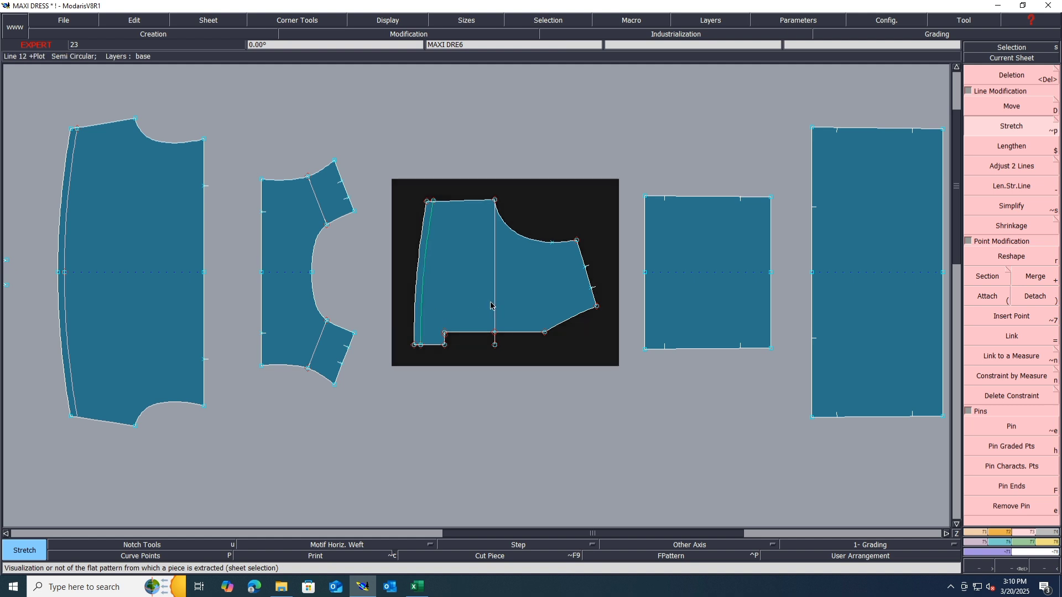
{"action": "left_click", "coordinate": [492, 306]}
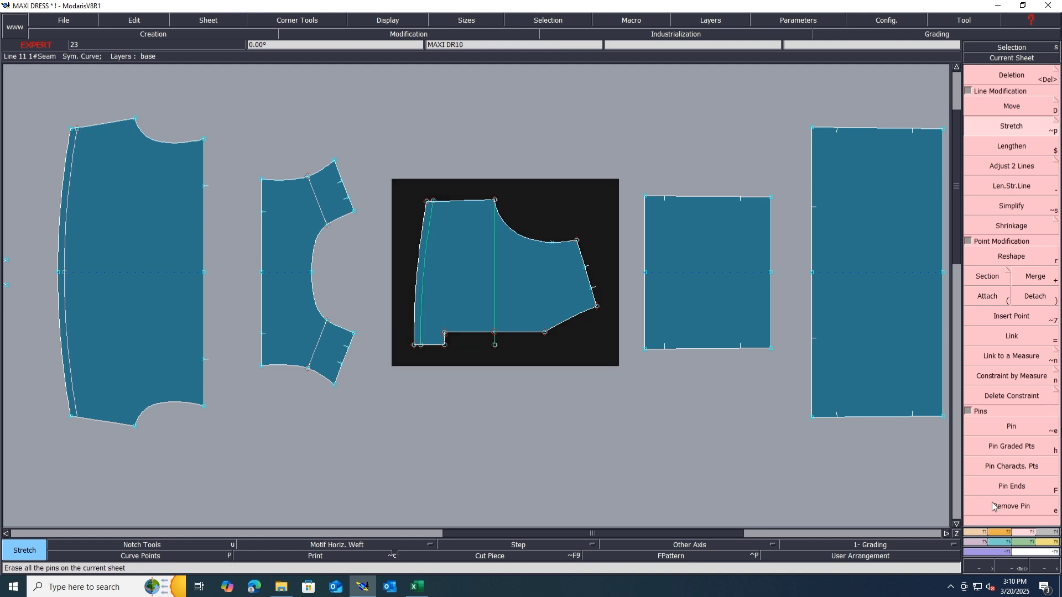
{"action": "left_click", "coordinate": [977, 547]}
{"action": "left_click", "coordinate": [1007, 175]}
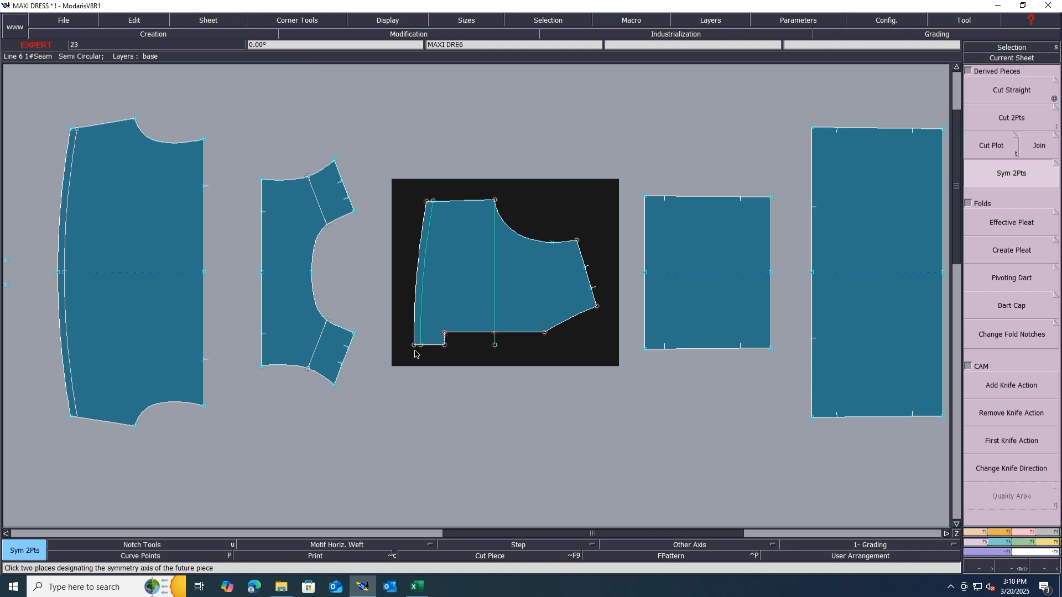
{"action": "left_click", "coordinate": [414, 346]}
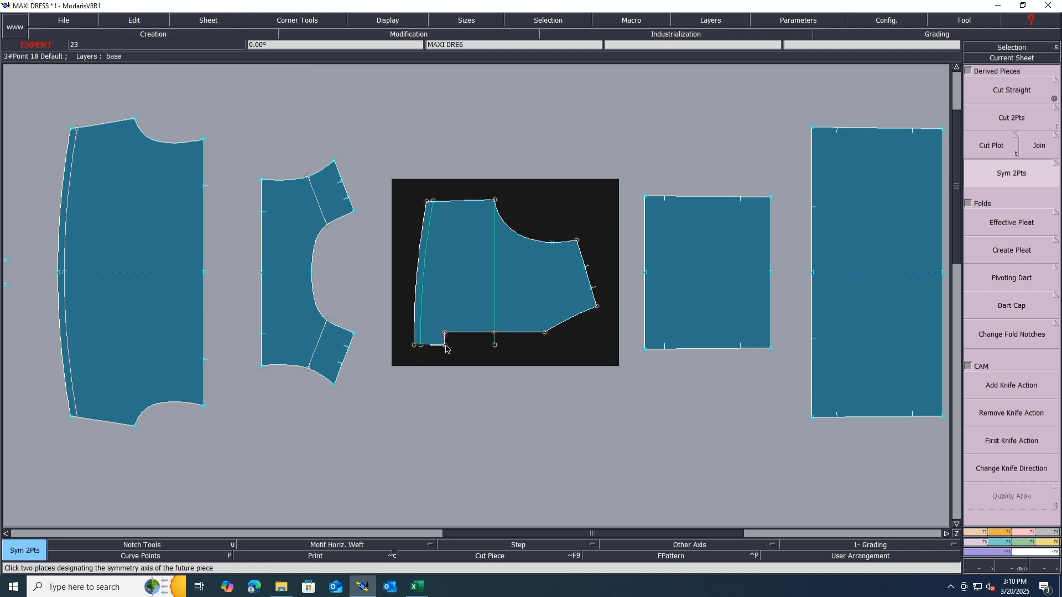
{"action": "left_click", "coordinate": [444, 345]}
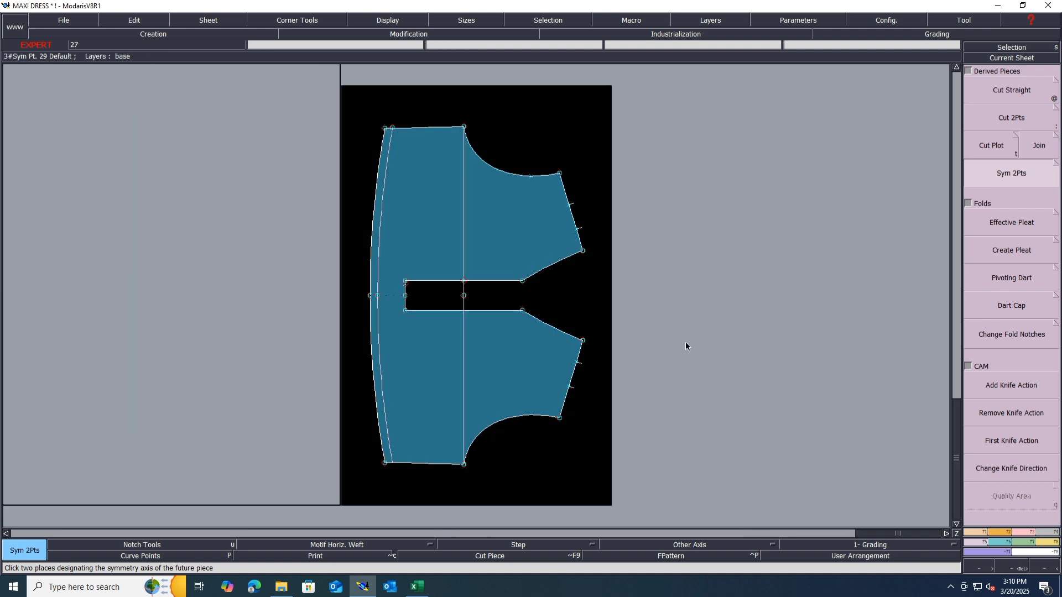
Rearrange the sheets and delete the original half sheet of the slit bodice.
{"action": "key", "text": "j"}
{"action": "key", "text": "Delete"}
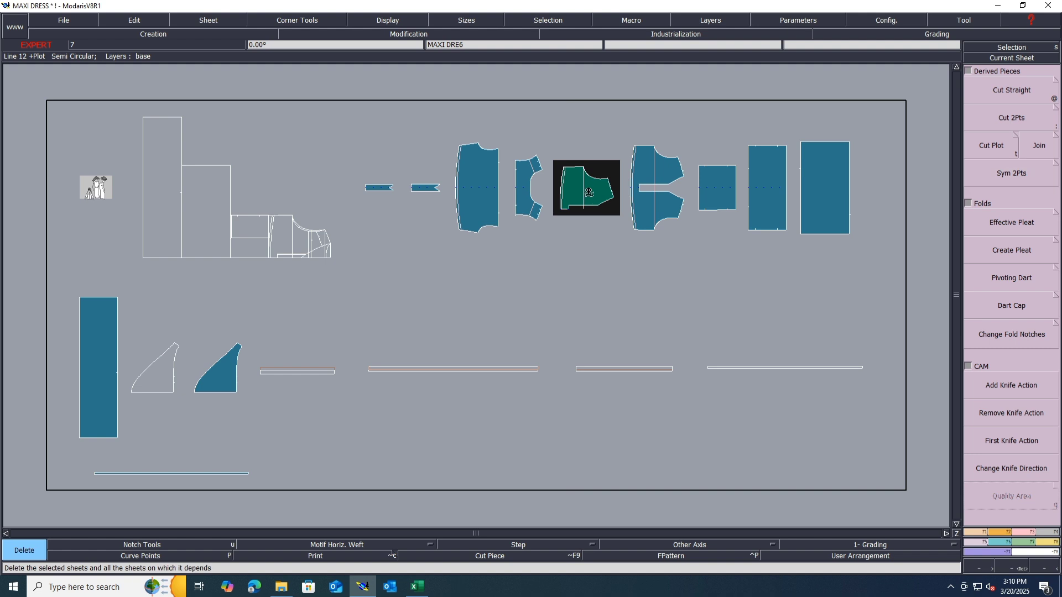
{"action": "left_click", "coordinate": [588, 192]}
Unfold the curved triangular half seam piece about its straight bottom edge with Sym 2Pts, and rearrange the sheets.
{"action": "scroll", "coordinate": [222, 426], "scroll_direction": "up", "scroll_amount": 5}
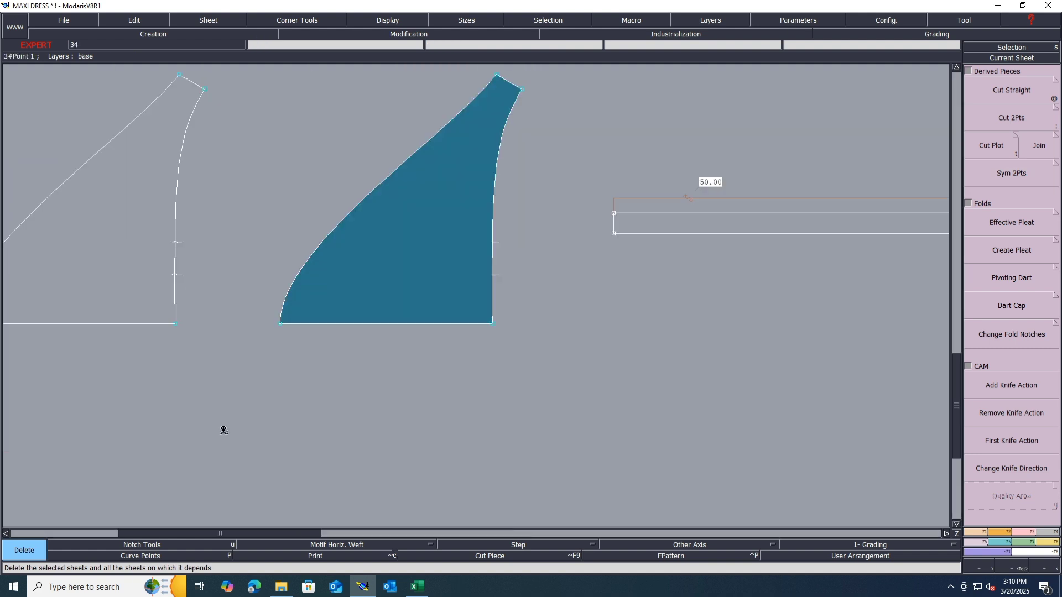
{"action": "left_click", "coordinate": [1019, 170]}
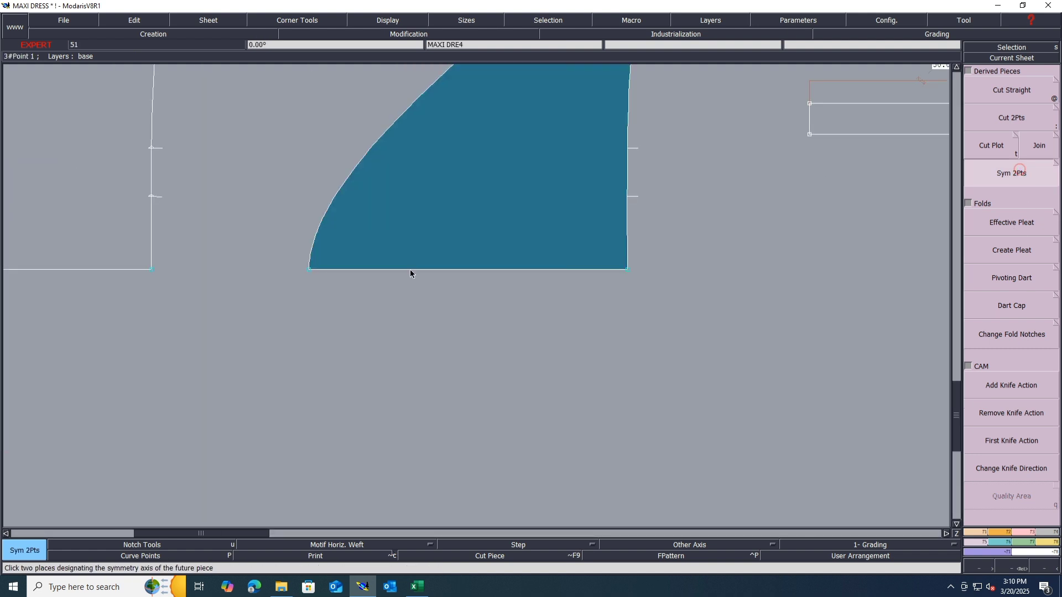
{"action": "left_click", "coordinate": [309, 269]}
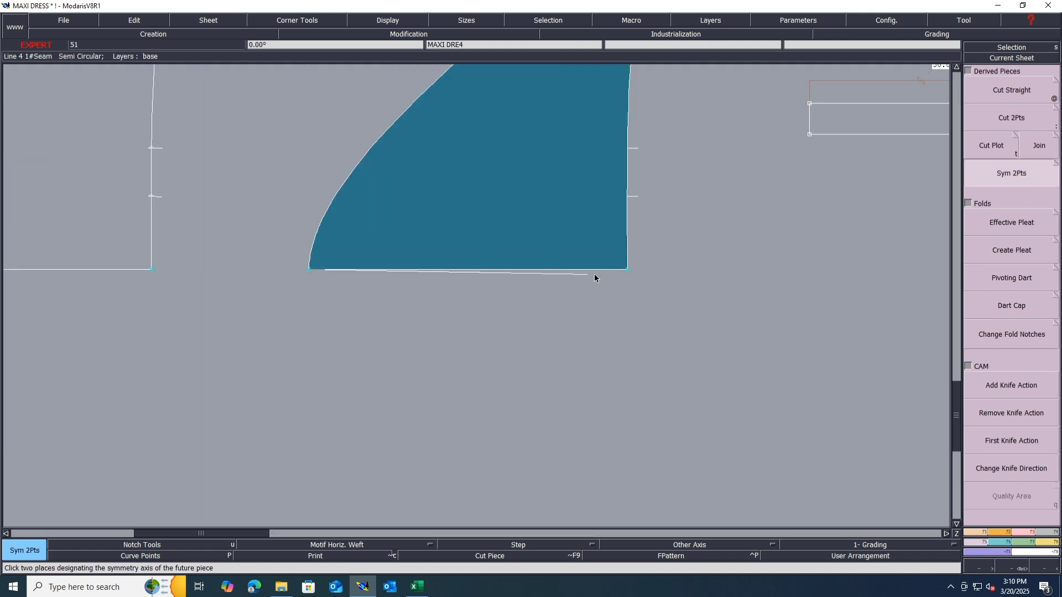
{"action": "left_click", "coordinate": [627, 270]}
{"action": "scroll", "coordinate": [619, 304], "scroll_direction": "down", "scroll_amount": 5}
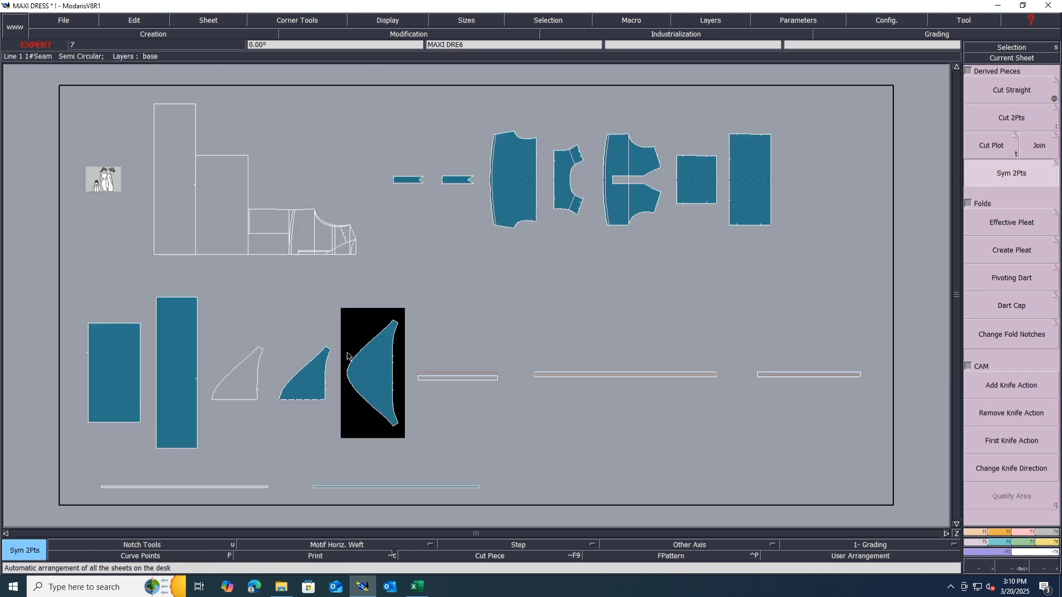
Delete the curved triangular half seam piece and rearrange the sheets.
{"action": "key", "text": "Delete"}
{"action": "left_click", "coordinate": [300, 386]}
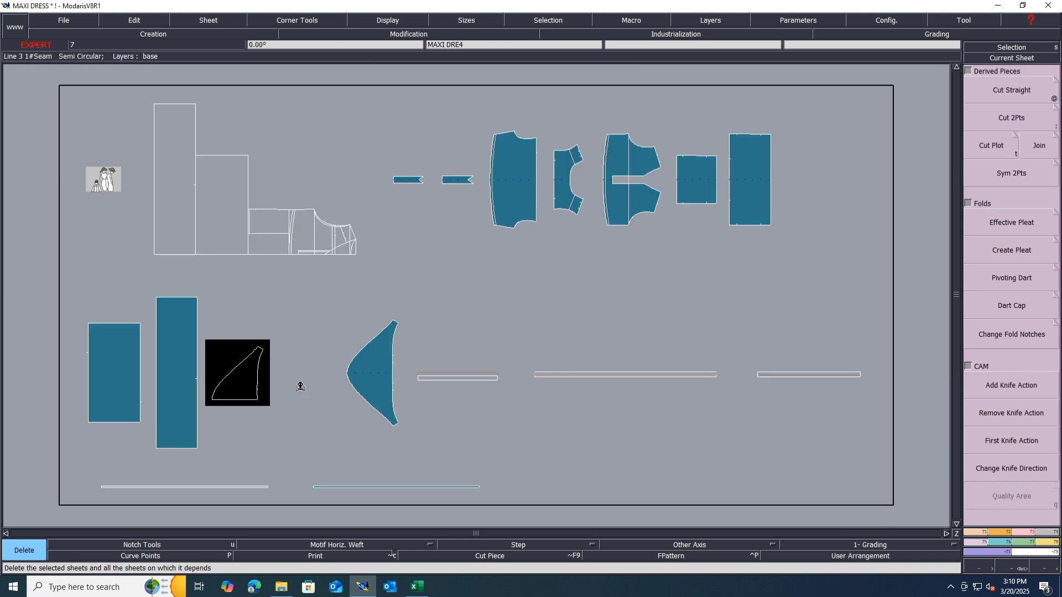
{"action": "key", "text": "Delete"}
{"action": "key", "text": "j"}
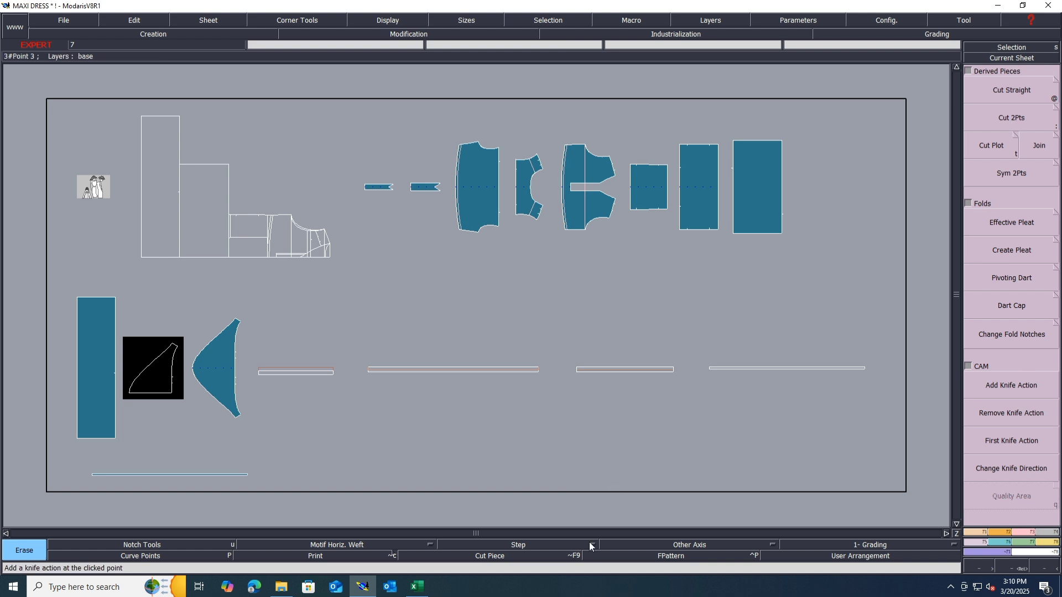
Extract the three remaining narrow strip patterns as seam pieces.
{"action": "key", "text": "shift+s"}
{"action": "left_click", "coordinate": [302, 373]}
{"action": "right_click", "coordinate": [302, 373]}
{"action": "left_click", "coordinate": [451, 371]}
{"action": "right_click", "coordinate": [451, 371]}
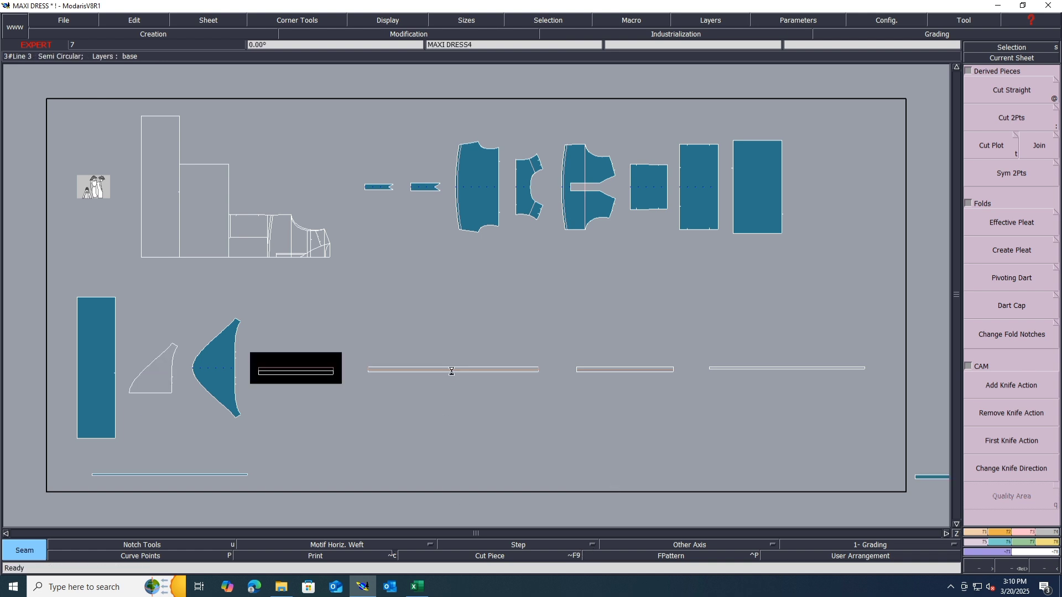
{"action": "left_click", "coordinate": [654, 371]}
{"action": "right_click", "coordinate": [654, 371]}
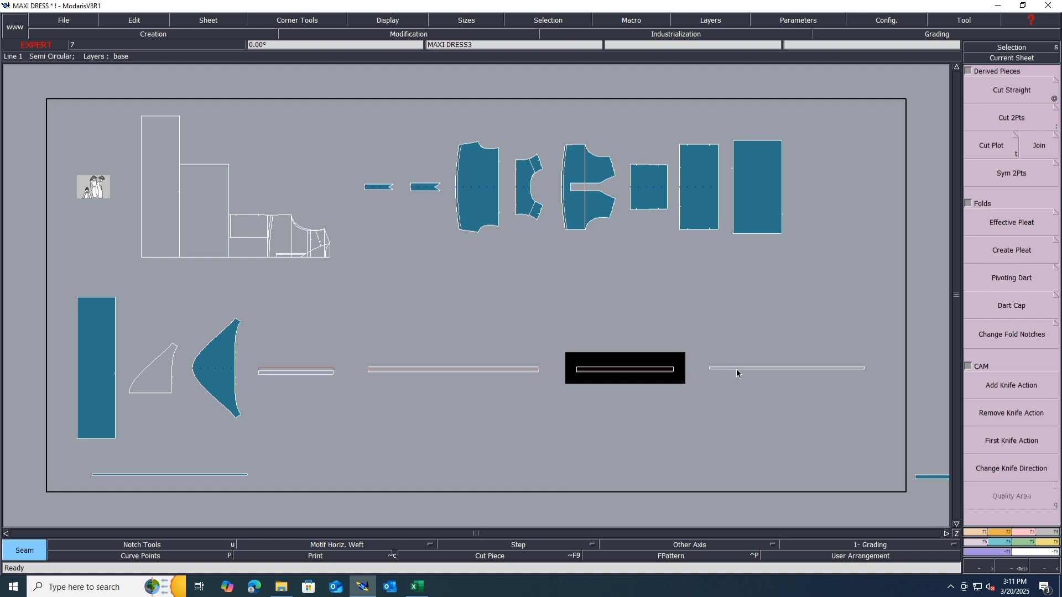
{"action": "left_click", "coordinate": [739, 369]}
{"action": "right_click", "coordinate": [739, 369]}
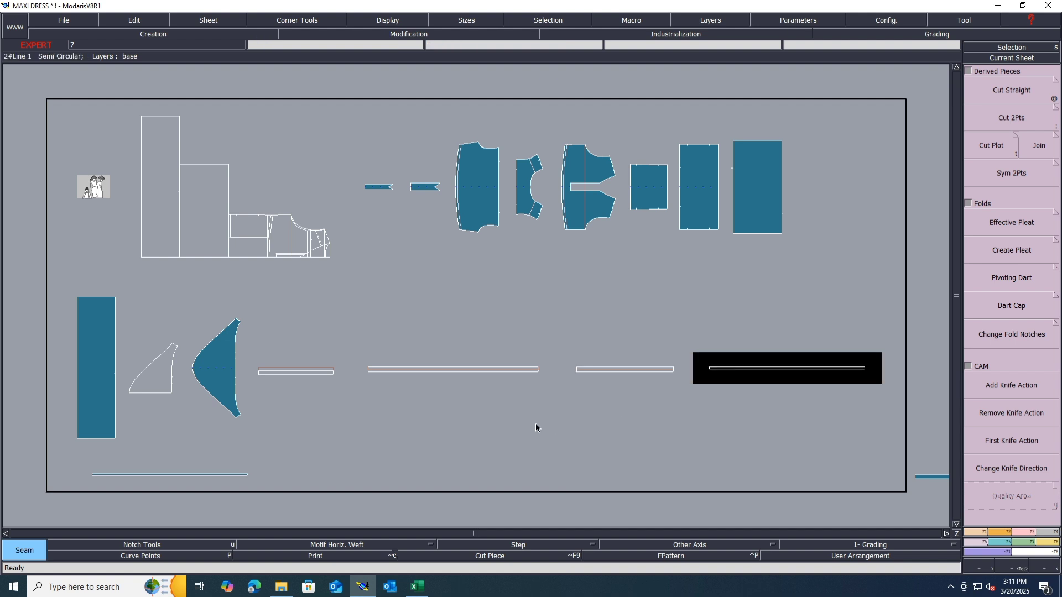
Rearrange all the sheets and save the model, continuing past the anomaly warnings.
{"action": "key", "text": "8"}
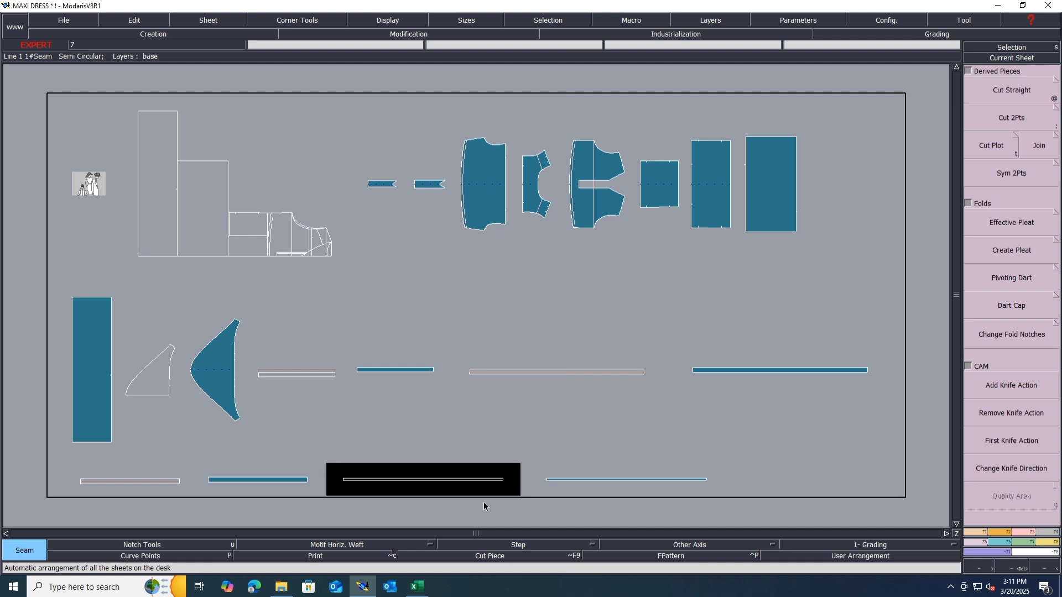
{"action": "key", "text": "ctrl+s"}
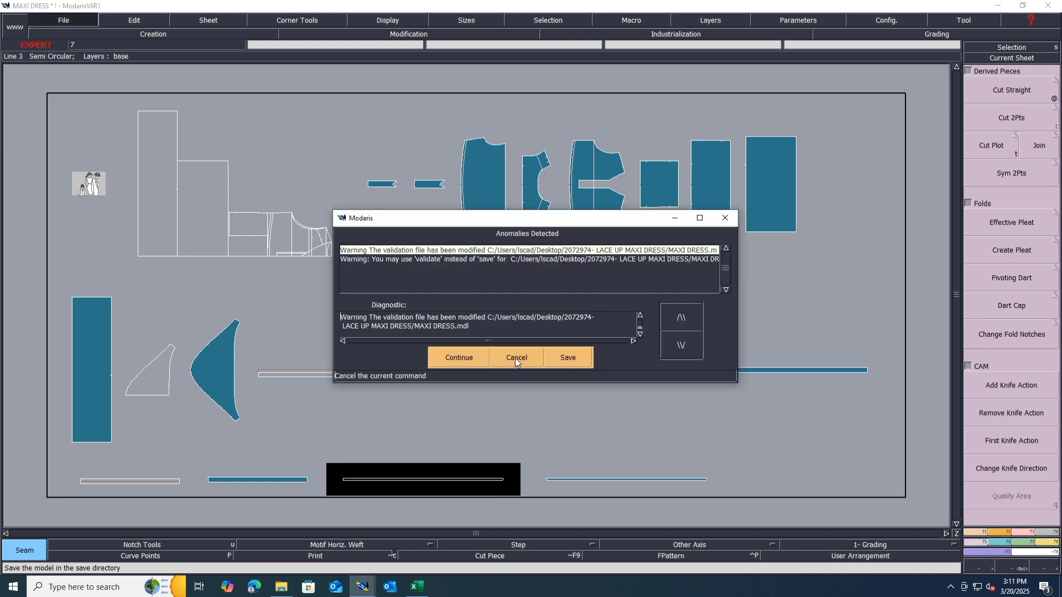
{"action": "left_click", "coordinate": [467, 354]}
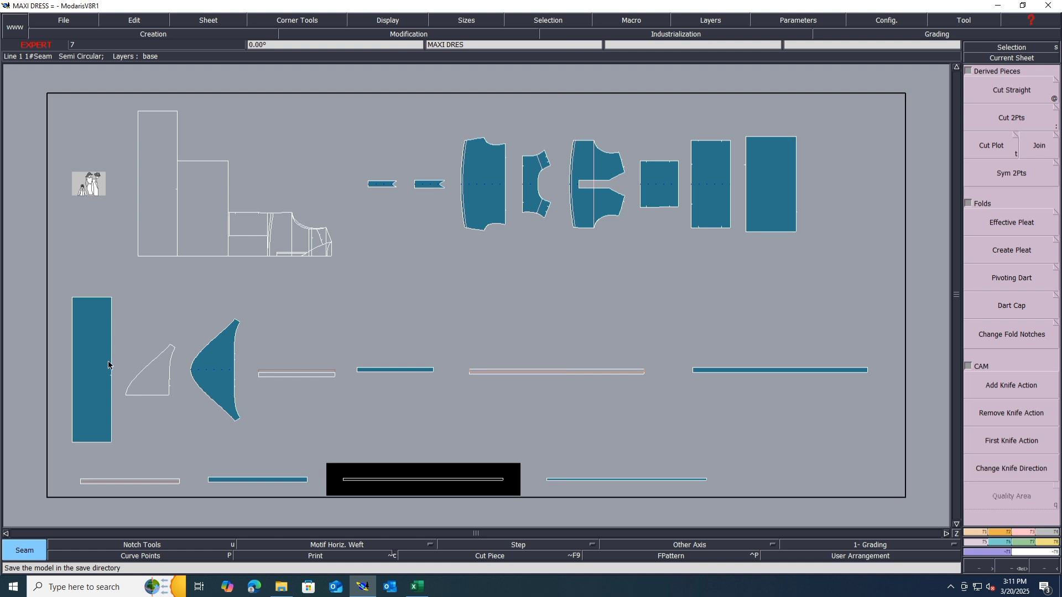
Unfold the wide rectangular skirt panel about its bottom edge with Sym 2Pts.
{"action": "scroll", "coordinate": [791, 202], "scroll_direction": "up", "scroll_amount": 3}
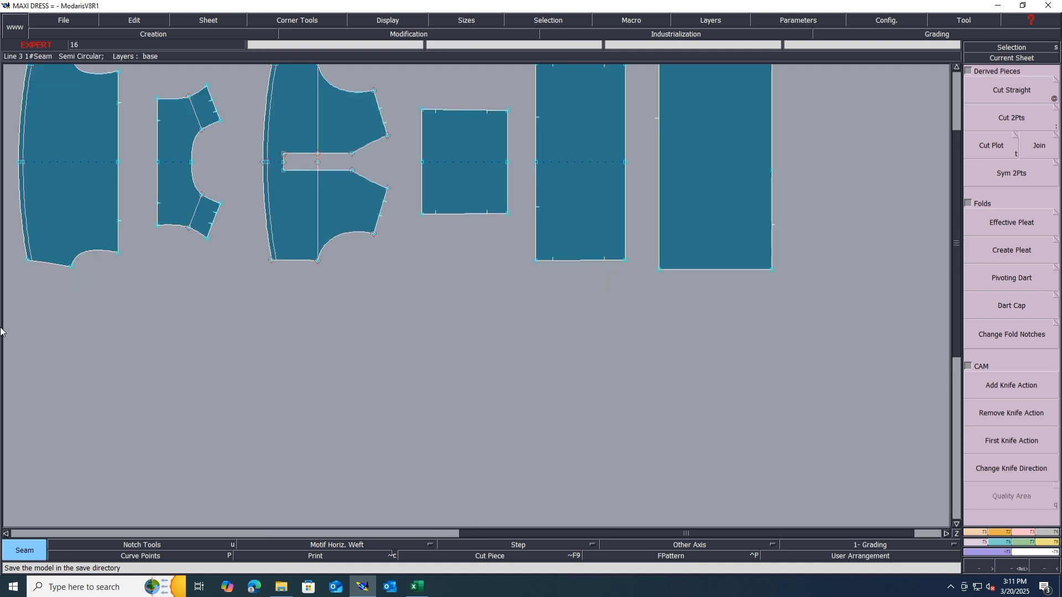
{"action": "left_click", "coordinate": [989, 178]}
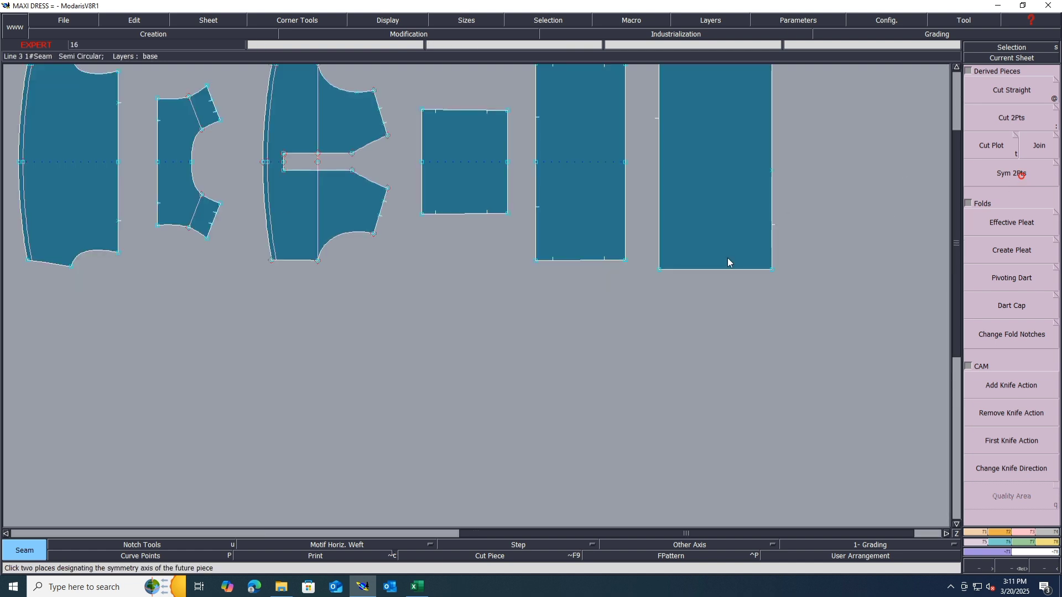
{"action": "left_click", "coordinate": [772, 271]}
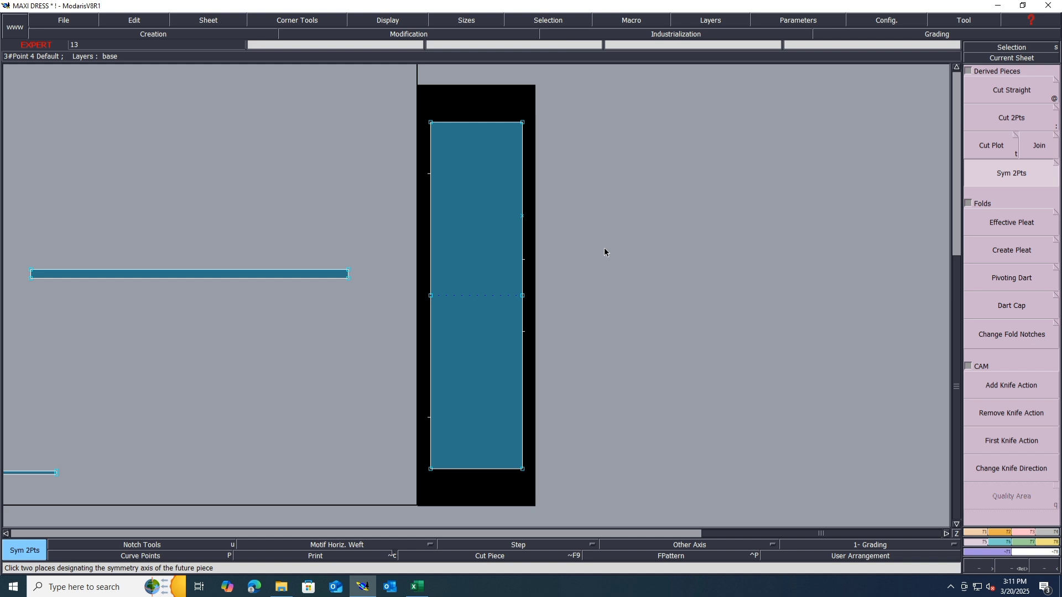
Delete the notched rectangular panel sheet beside the small square panel, and rearrange the sheets.
{"action": "key", "text": "j"}
{"action": "key", "text": "Delete"}
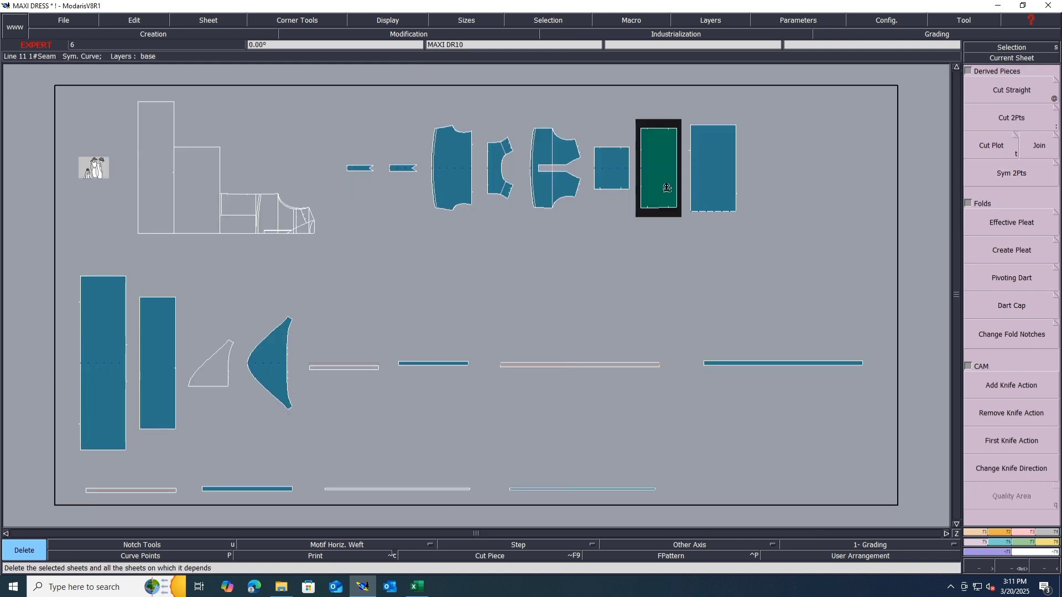
{"action": "left_click", "coordinate": [666, 188]}
{"action": "key", "text": "j"}
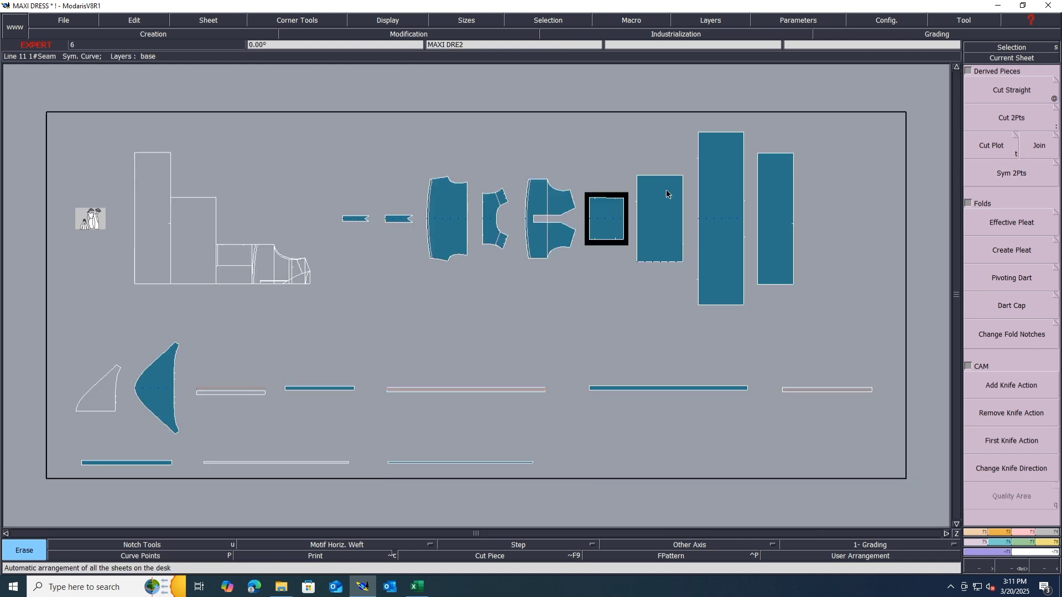
Save the model again, accepting the warning to continue.
{"action": "key", "text": "ctrl+s"}
{"action": "left_click", "coordinate": [464, 358]}
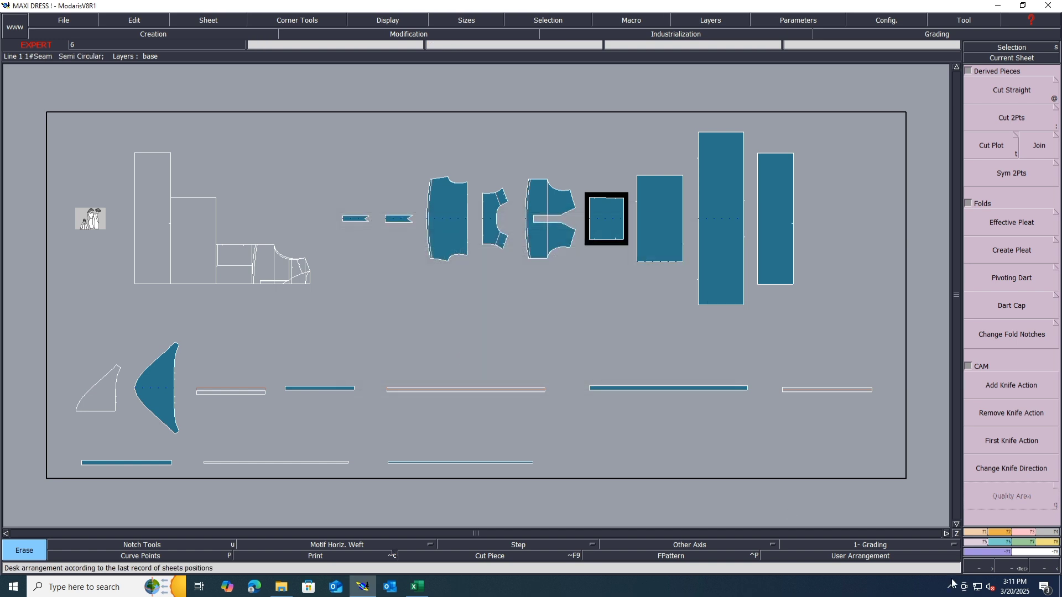
{"action": "left_click", "coordinate": [951, 586]}
{"action": "left_click", "coordinate": [951, 564]}
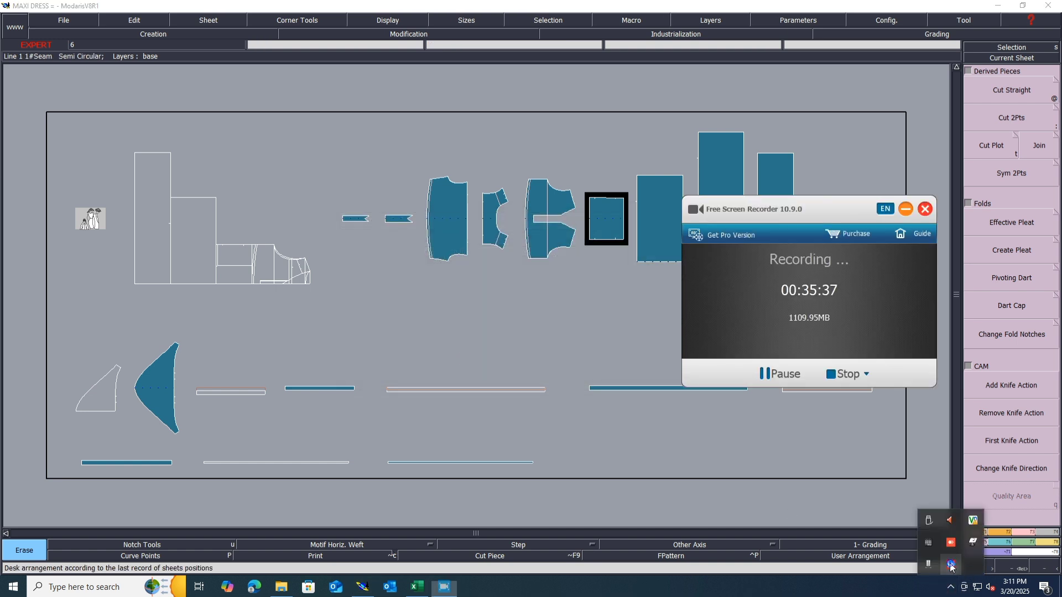